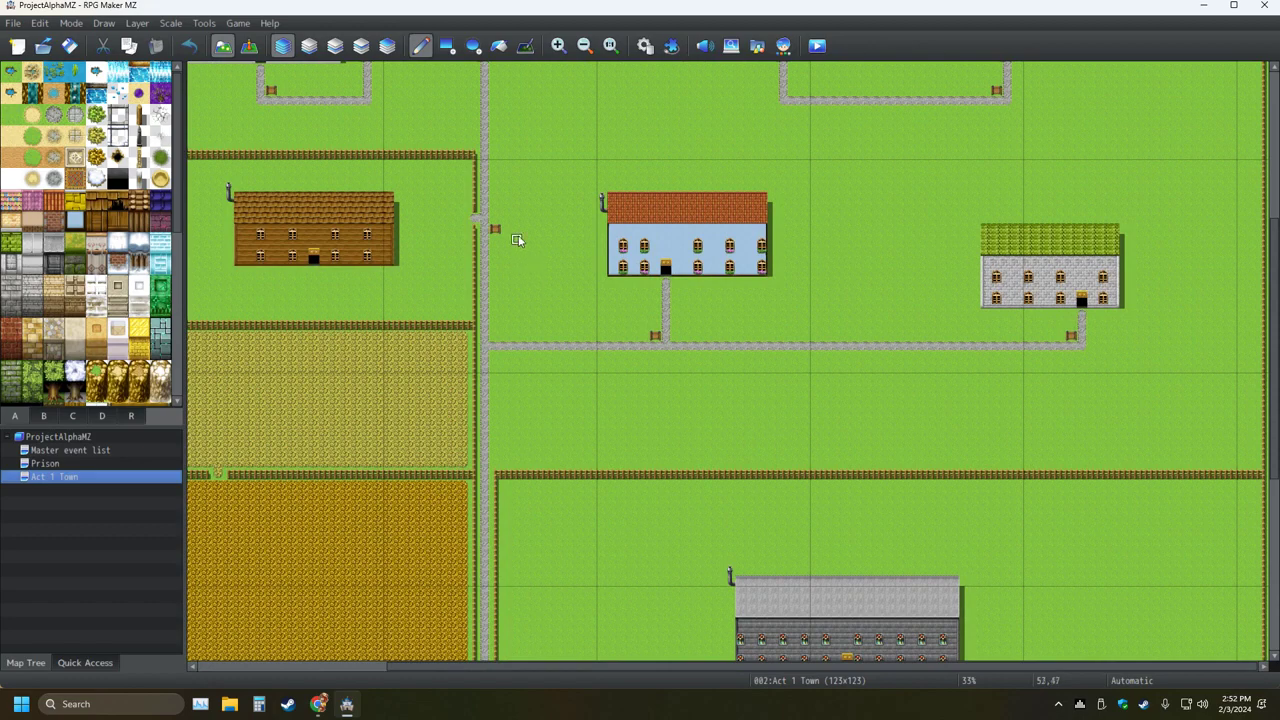
Set the Act 1 Town map to 100% zoom at the sign east of the wooden house and switch to event editing
{"action": "scroll", "coordinate": [540, 283], "scroll_direction": "up", "scroll_amount": 5}
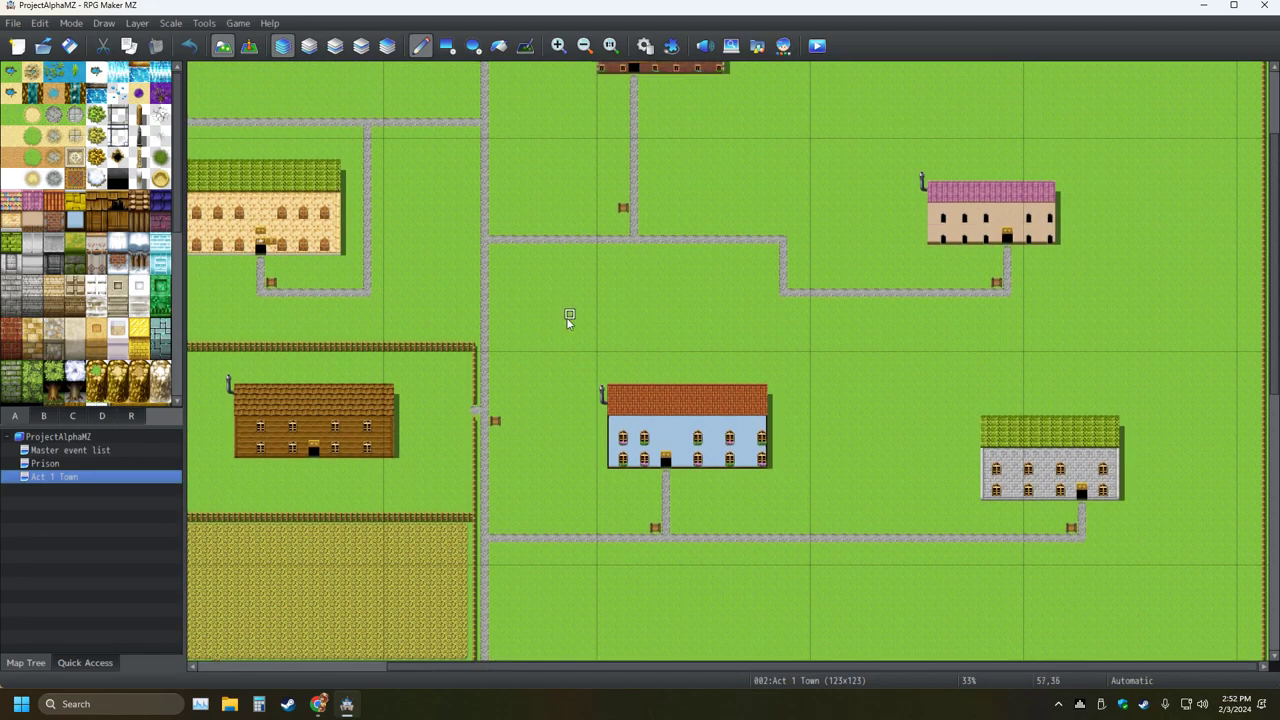
{"action": "left_click", "coordinate": [610, 45]}
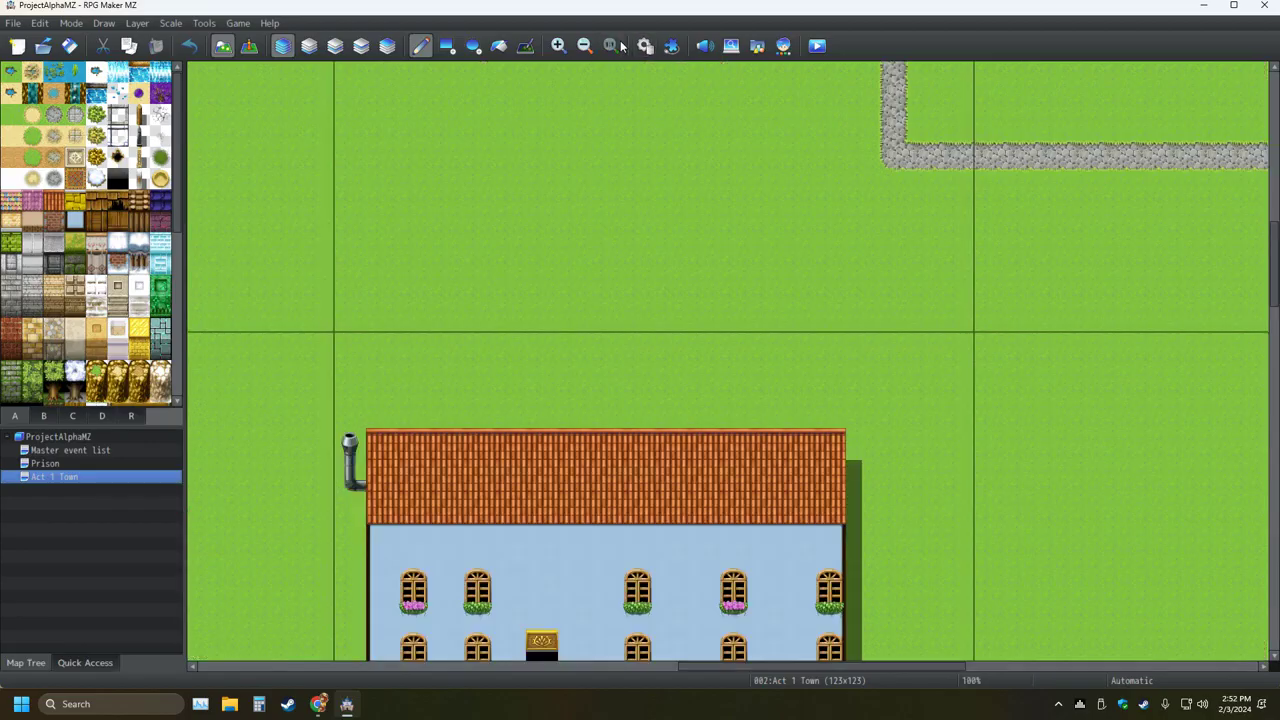
{"action": "middle_click_drag", "start_coordinate": [612, 289], "coordinate": [632, 233]}
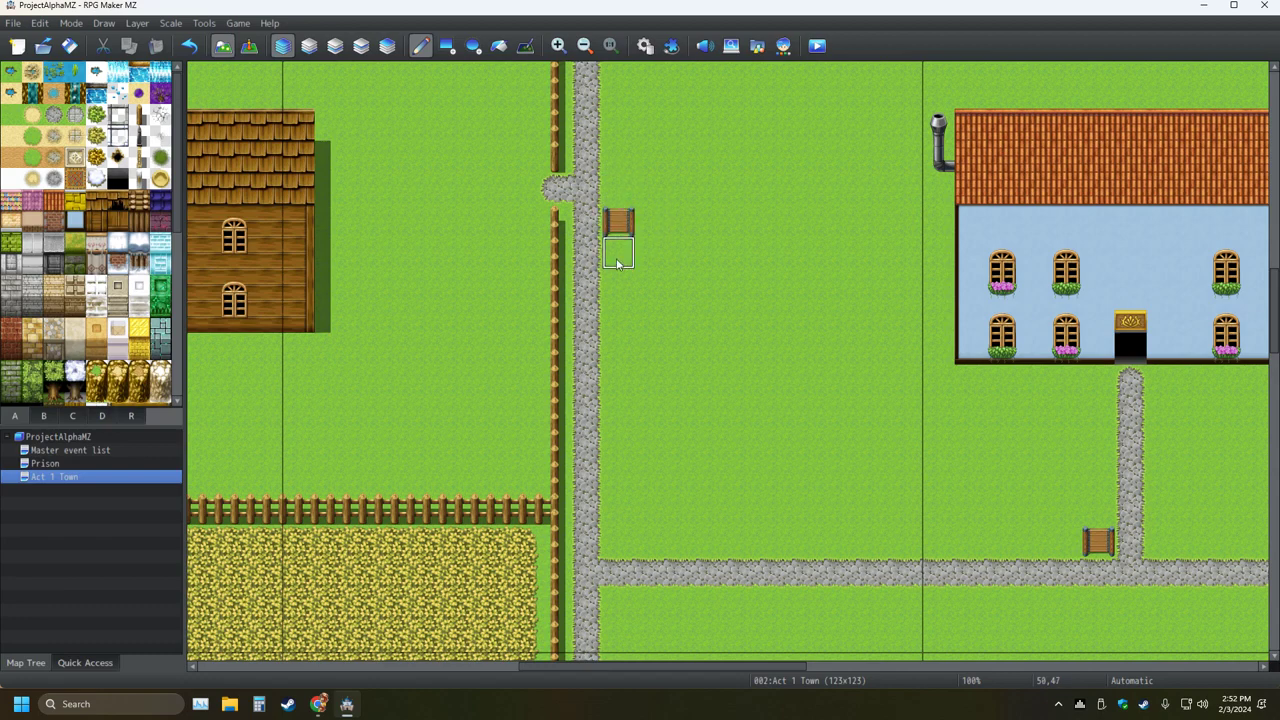
{"action": "left_click", "coordinate": [249, 46]}
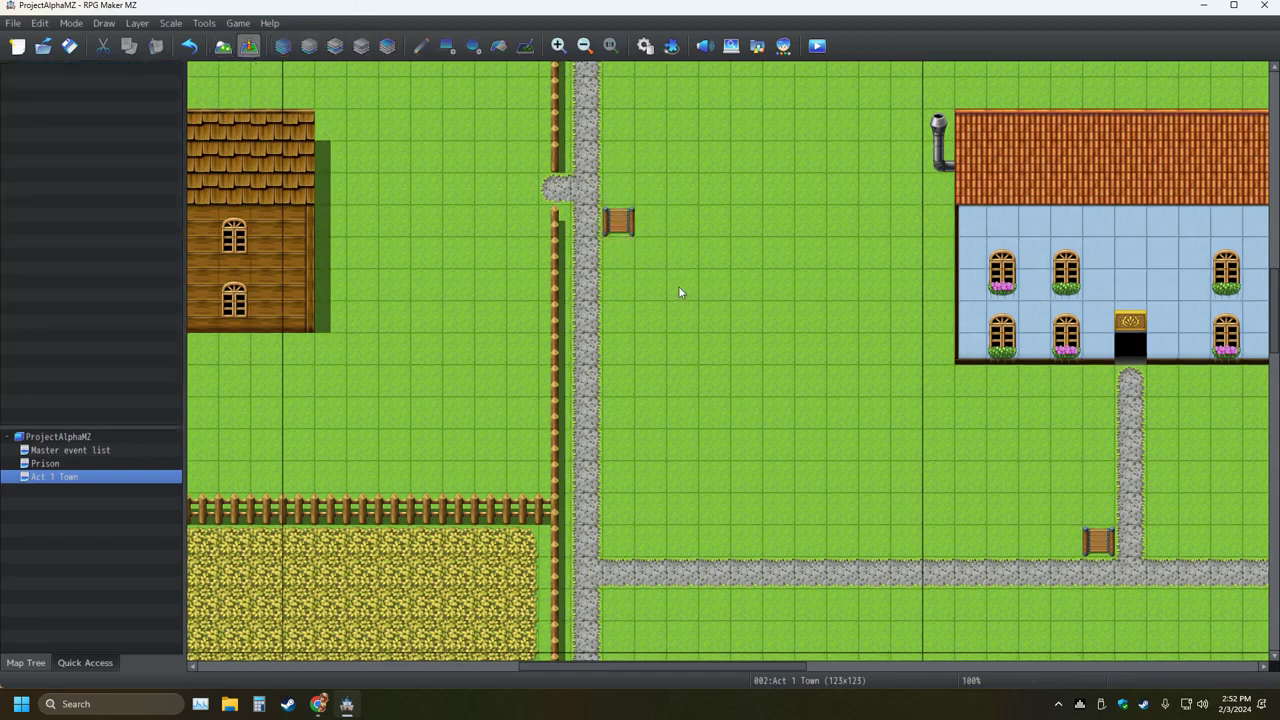
{"action": "double_click", "coordinate": [626, 222]}
{"action": "left_click", "coordinate": [629, 205]}
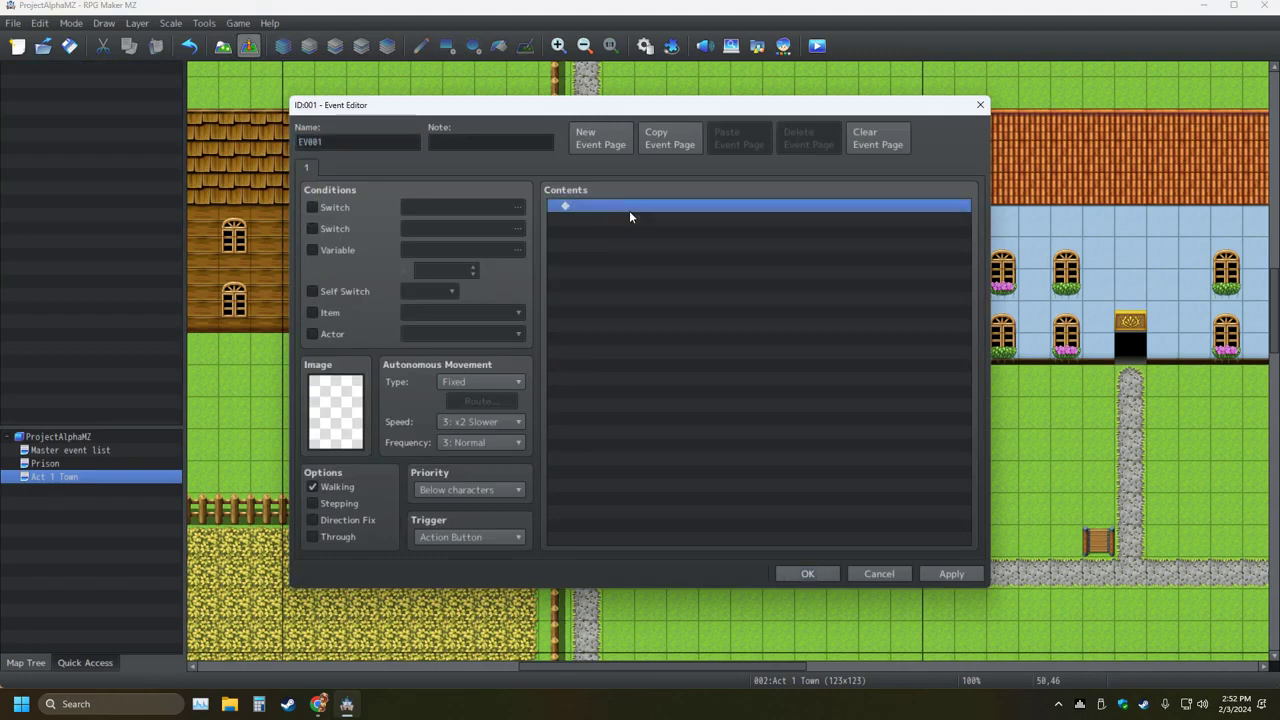
{"action": "double_click", "coordinate": [629, 216]}
{"action": "left_click", "coordinate": [612, 171]}
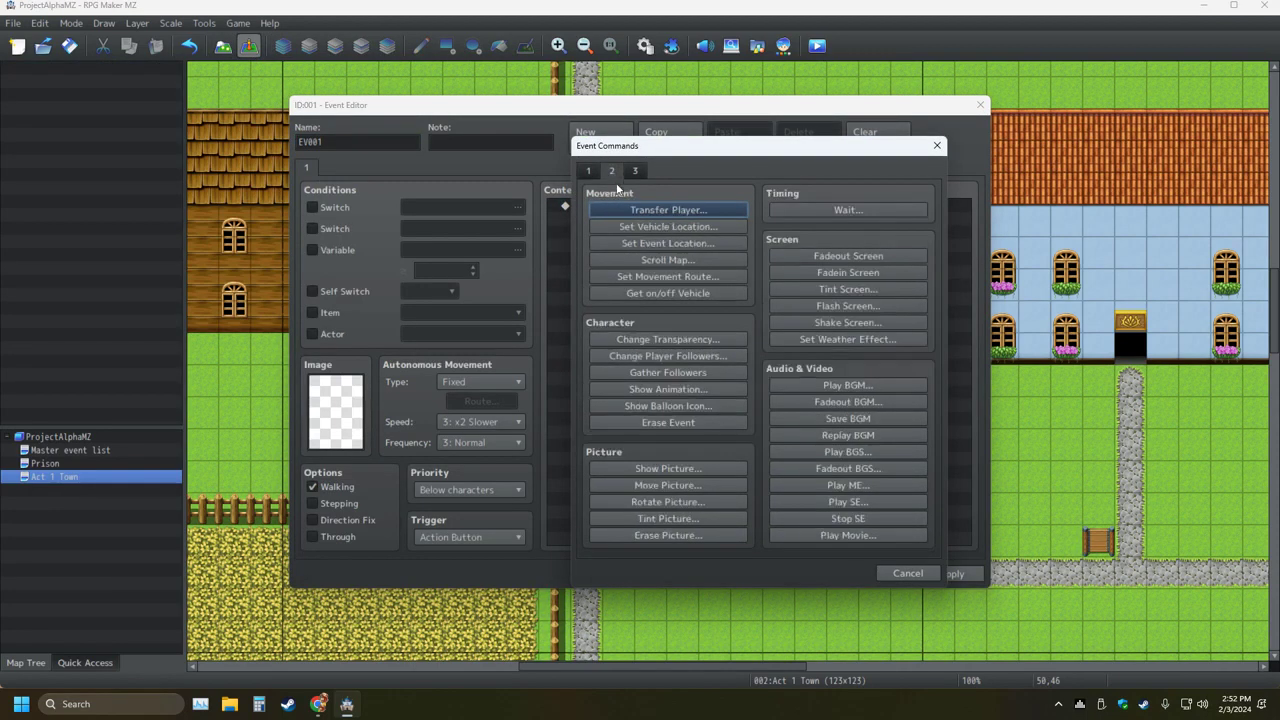
{"action": "left_click", "coordinate": [664, 468]}
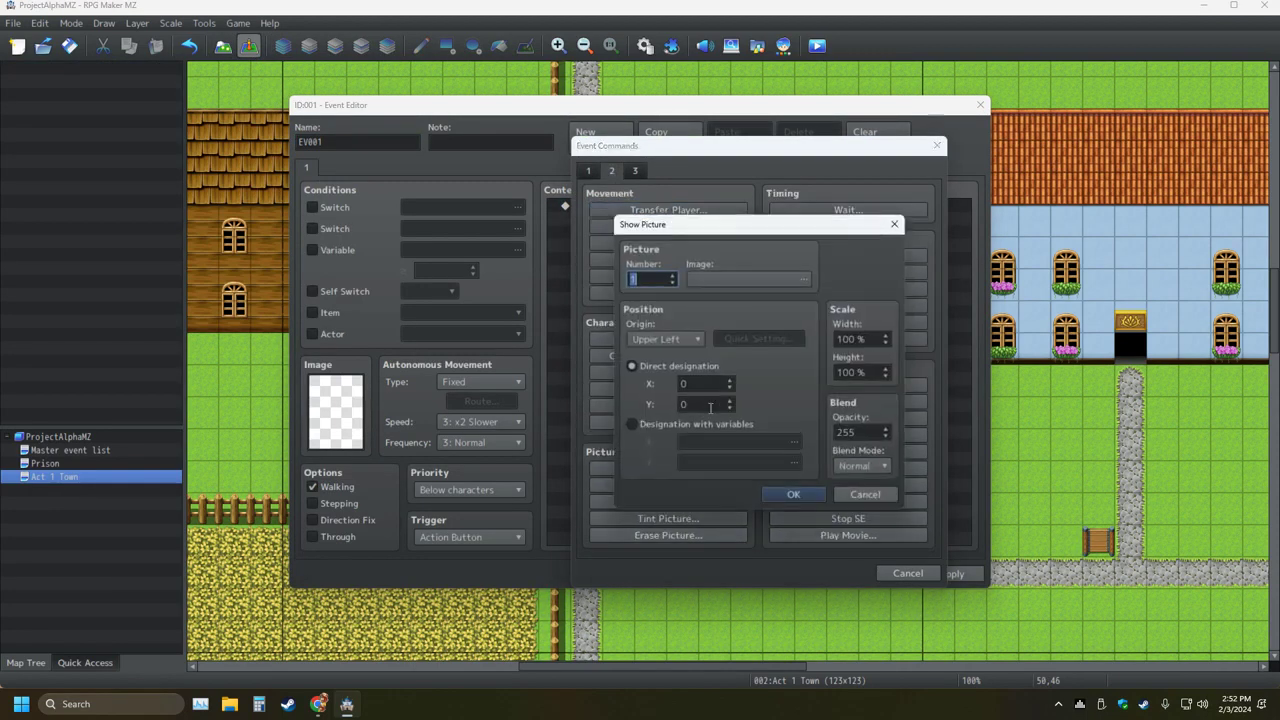
{"action": "left_click", "coordinate": [801, 279]}
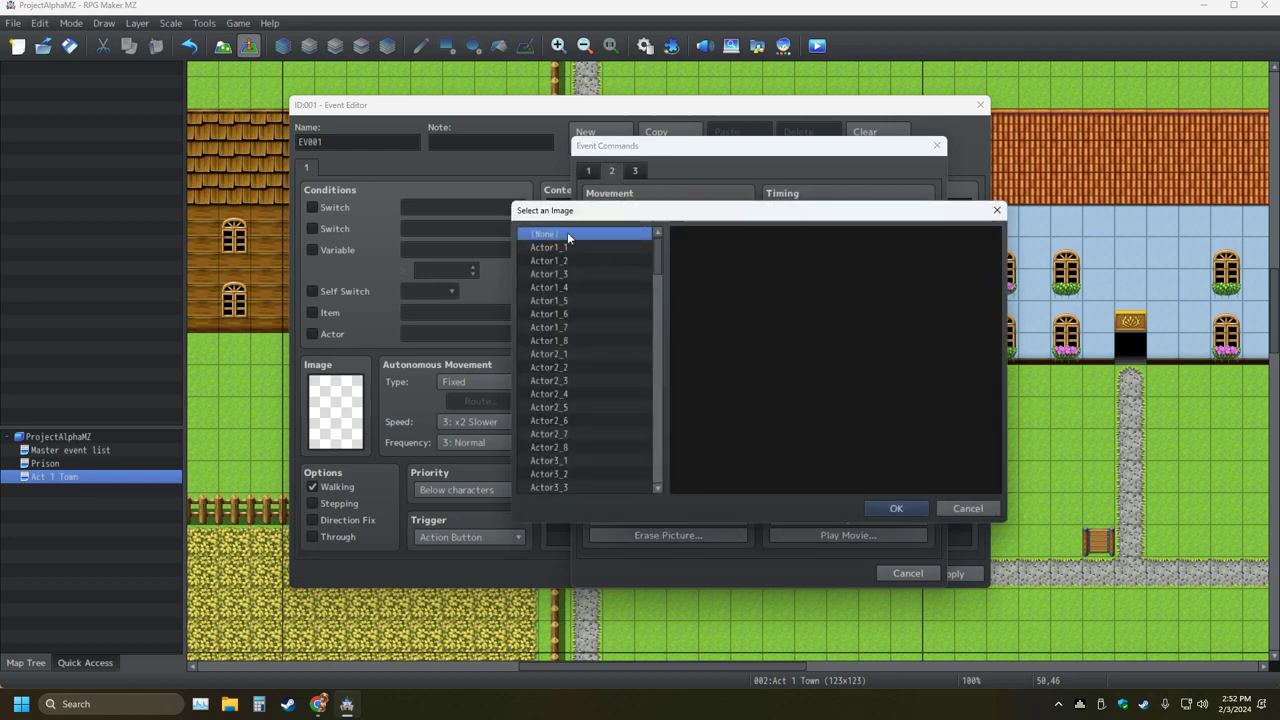
{"action": "left_click_drag", "start_coordinate": [658, 265], "coordinate": [655, 345]}
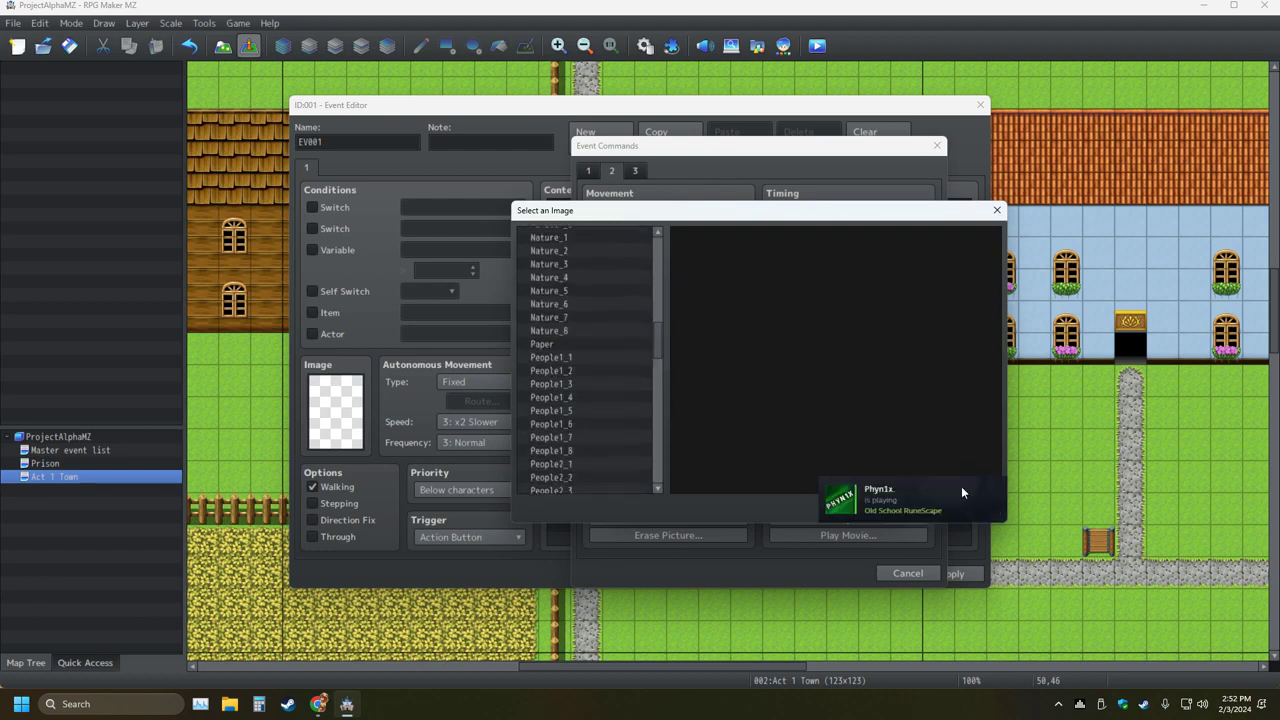
{"action": "left_click", "coordinate": [997, 210]}
{"action": "left_click", "coordinate": [895, 222]}
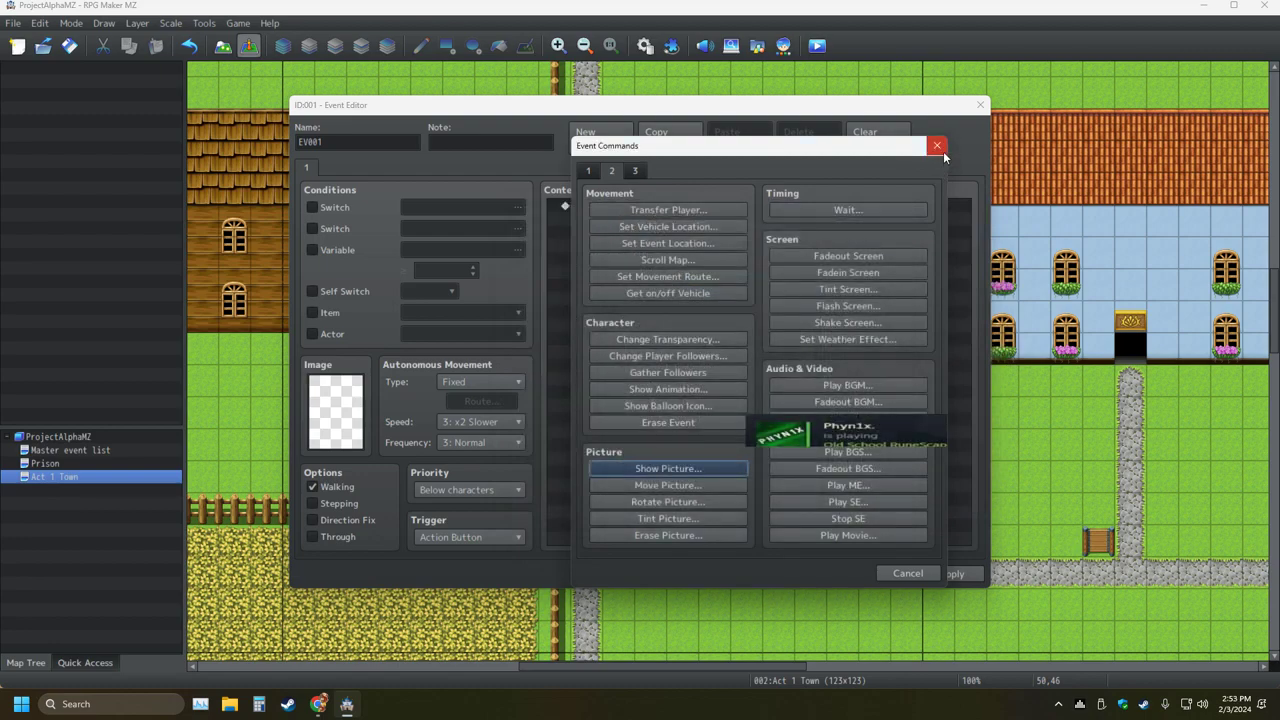
{"action": "left_click", "coordinate": [937, 145]}
{"action": "key", "text": "Escape"}
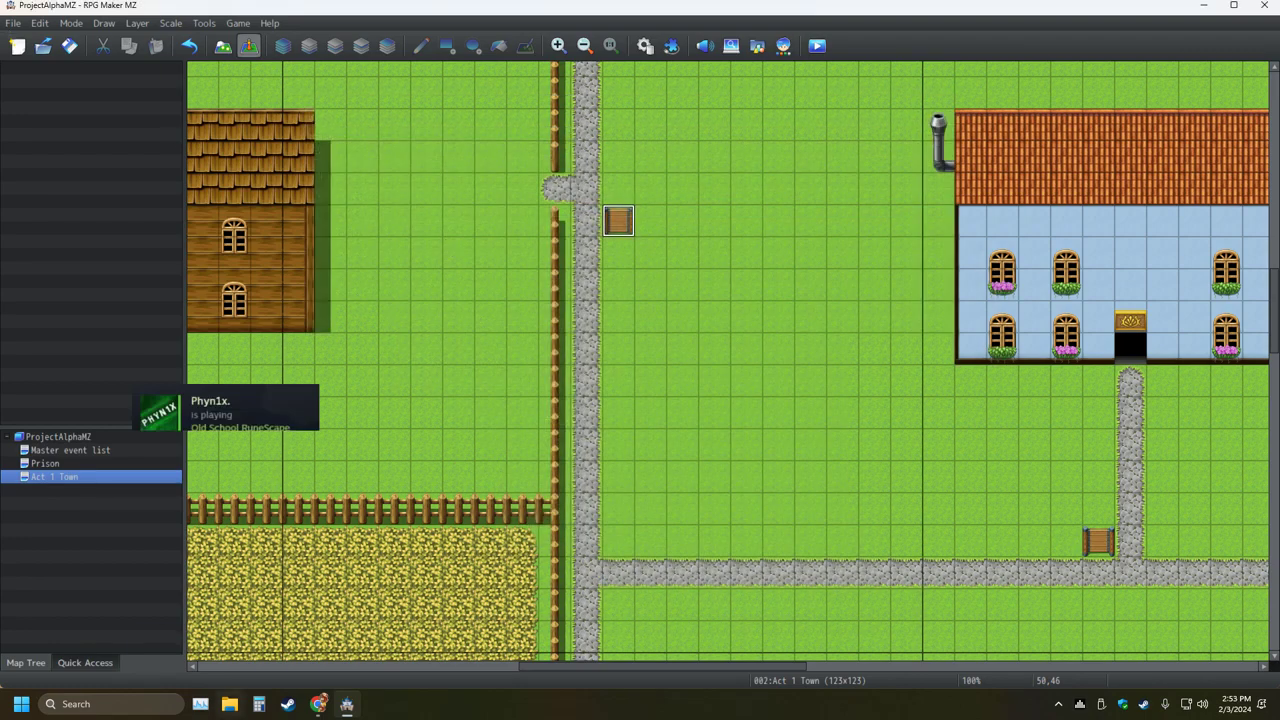
Switch to Steam and open its settings
{"action": "left_click", "coordinate": [288, 704]}
{"action": "left_click", "coordinate": [174, 6]}
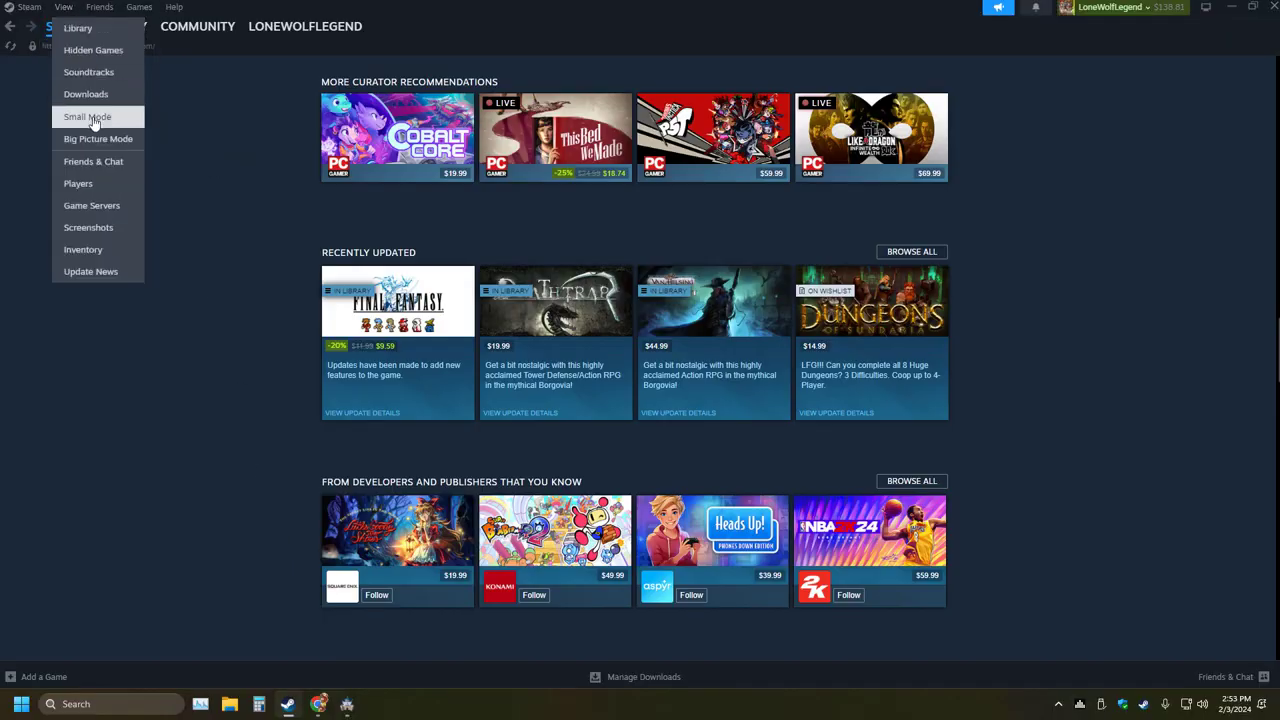
{"action": "left_click", "coordinate": [29, 8]}
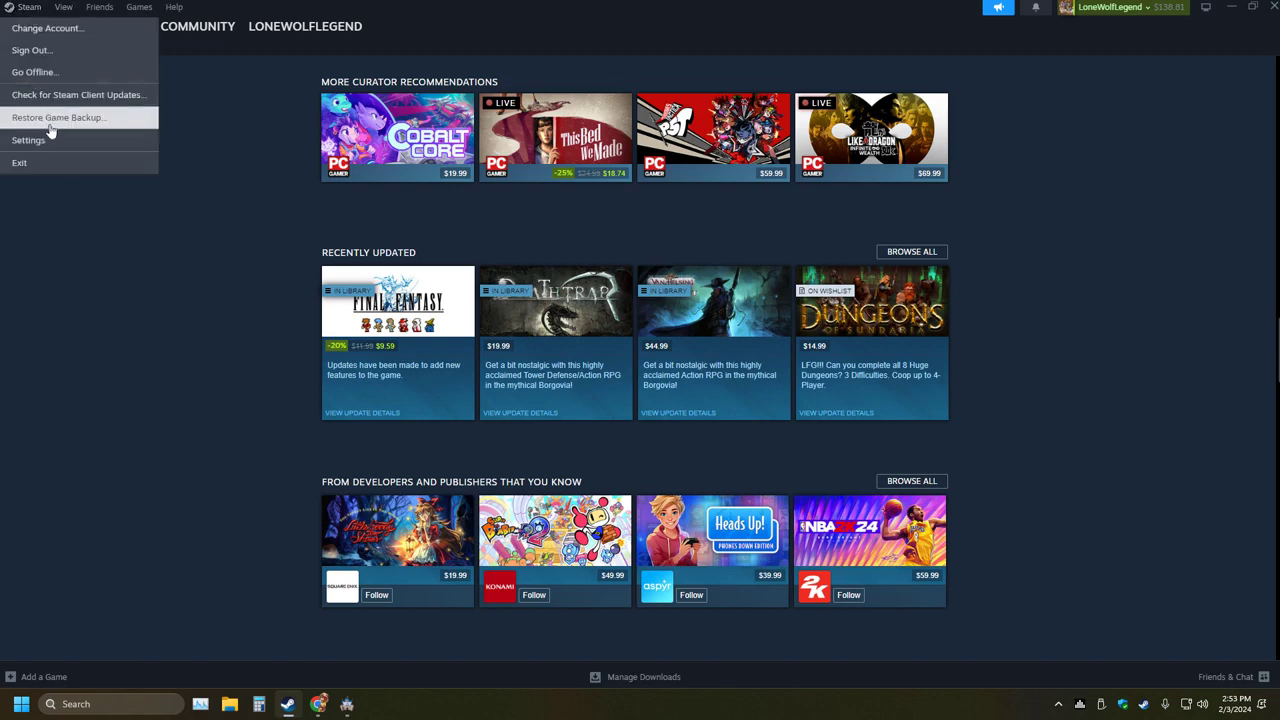
{"action": "left_click", "coordinate": [40, 140]}
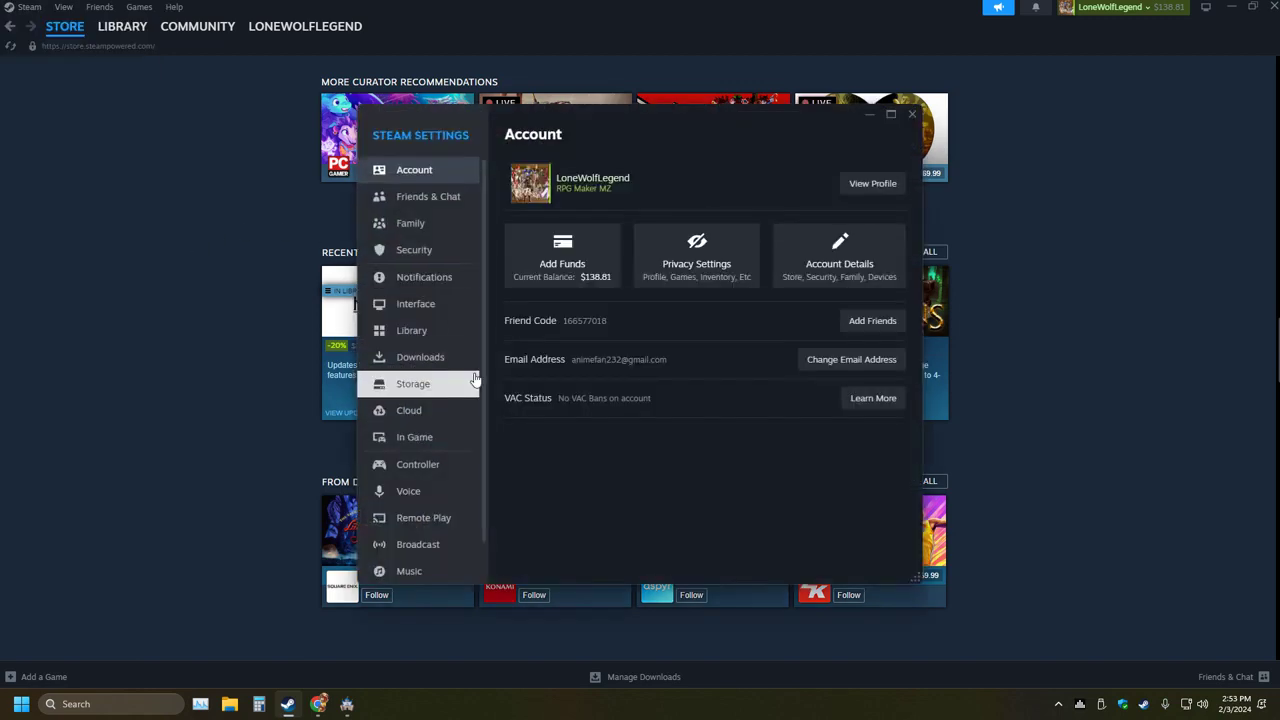
Check the Interface and Friends & Chat settings for notification options, and open the Notifications settings
{"action": "left_click", "coordinate": [405, 305]}
{"action": "scroll", "coordinate": [779, 425], "scroll_direction": "down", "scroll_amount": 2}
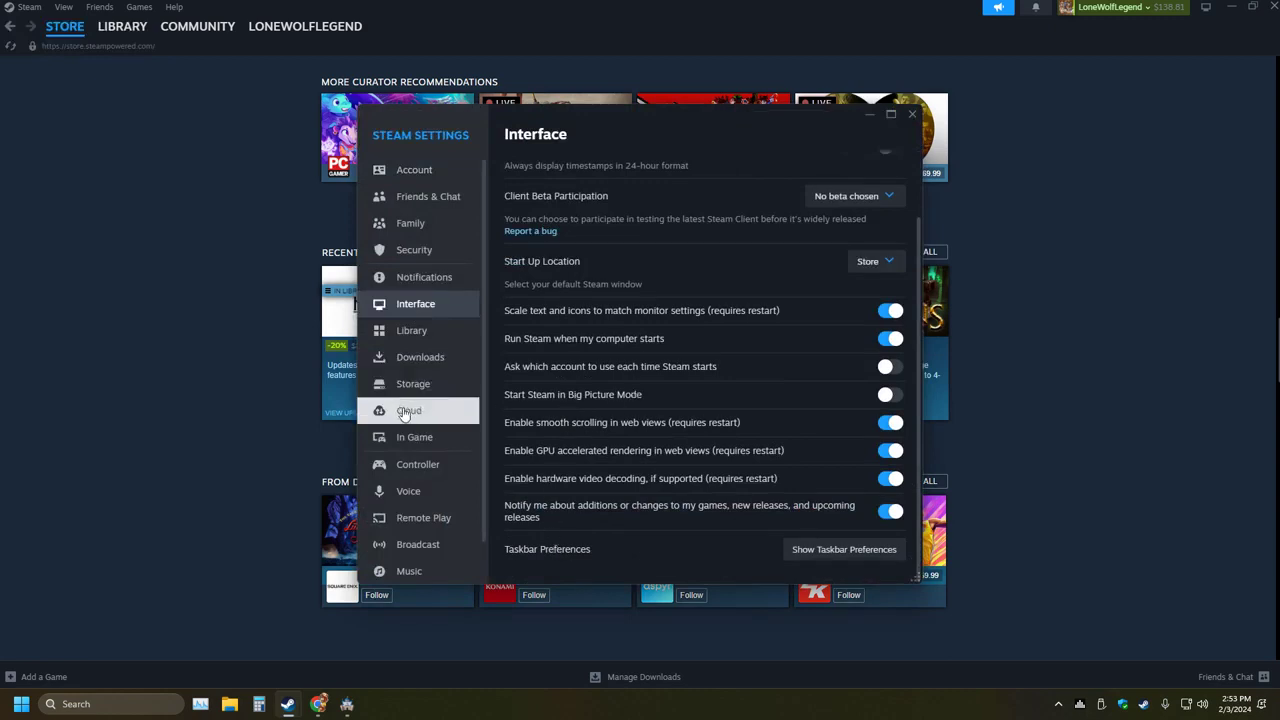
{"action": "left_click", "coordinate": [428, 197]}
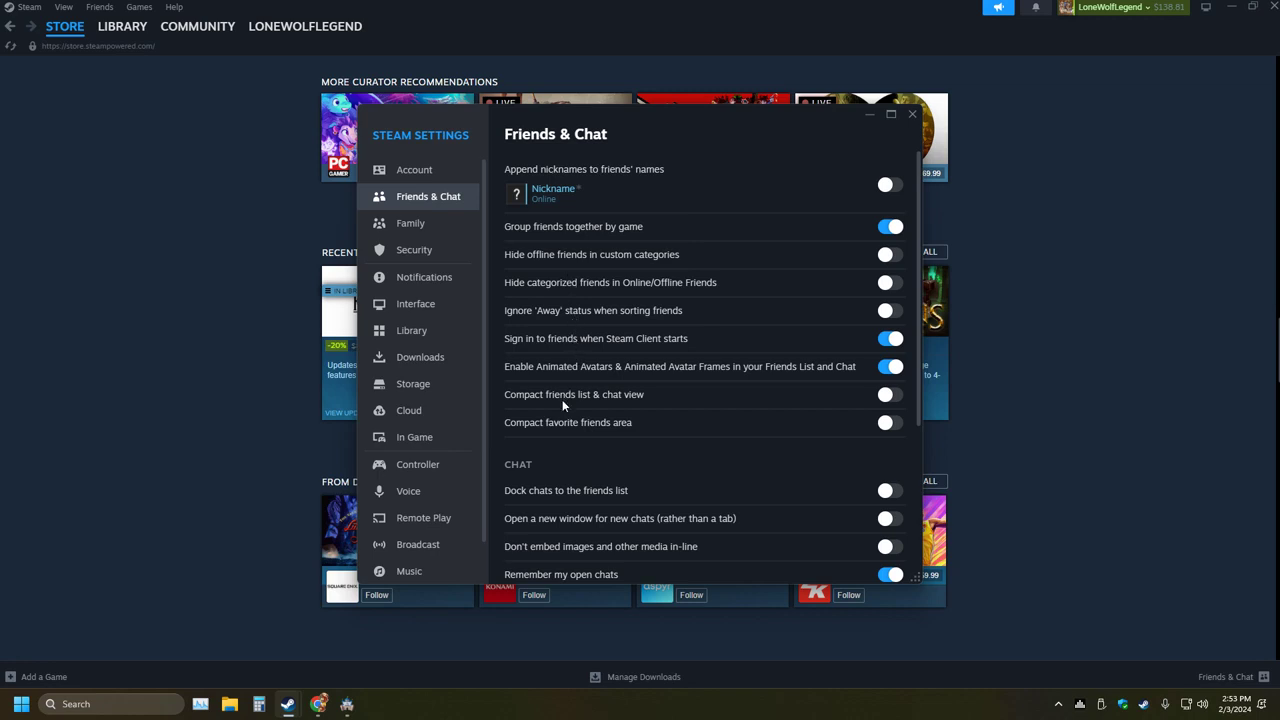
{"action": "scroll", "coordinate": [610, 470], "scroll_direction": "down", "scroll_amount": 3}
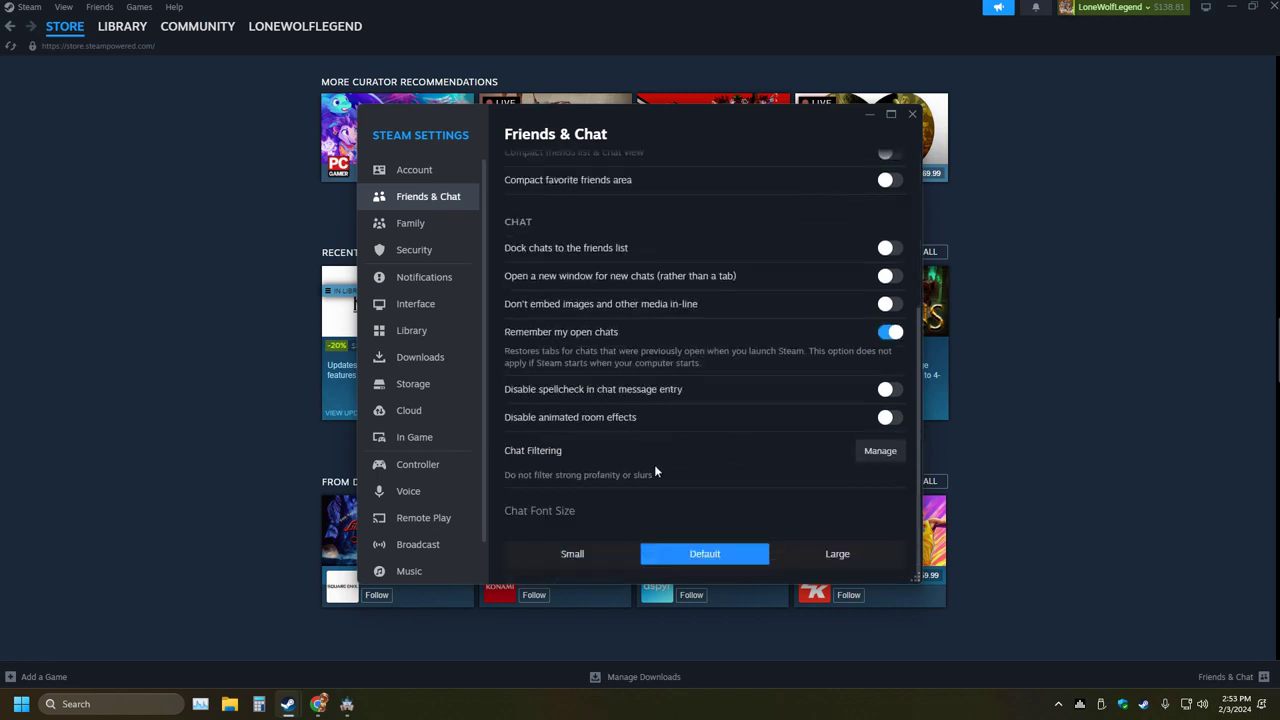
{"action": "scroll", "coordinate": [656, 470], "scroll_direction": "up", "scroll_amount": 3}
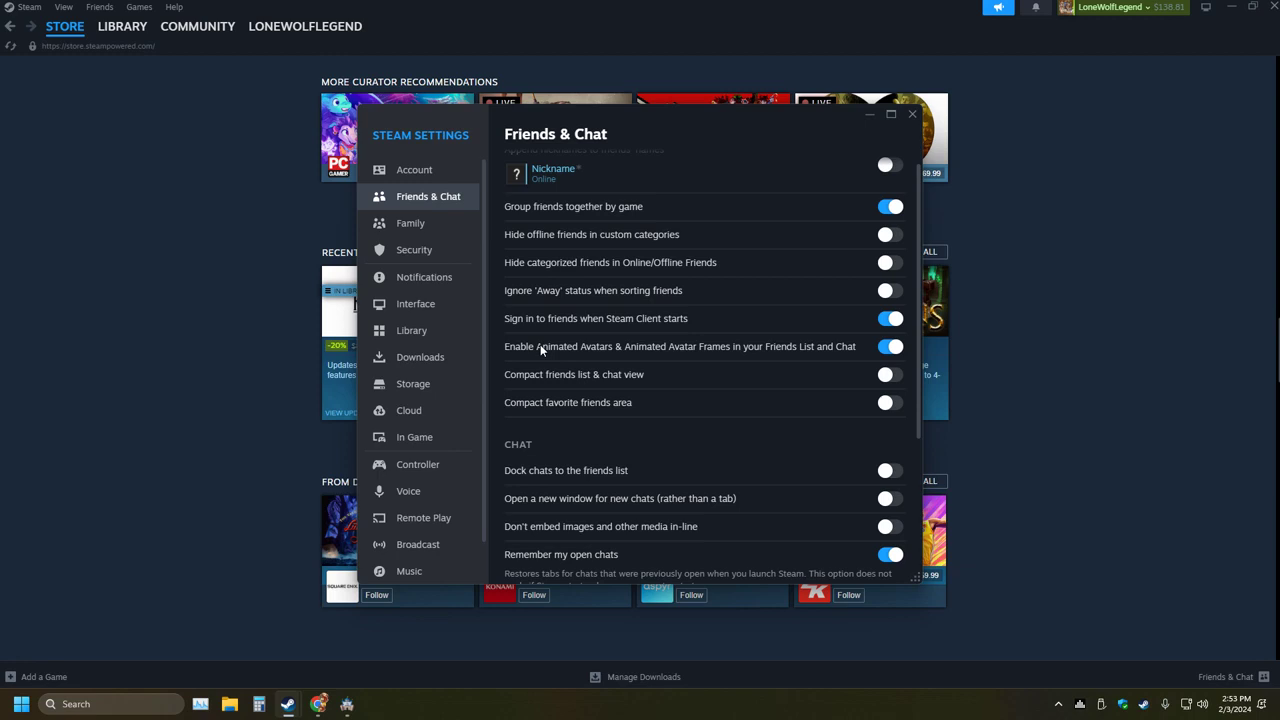
{"action": "left_click", "coordinate": [445, 278]}
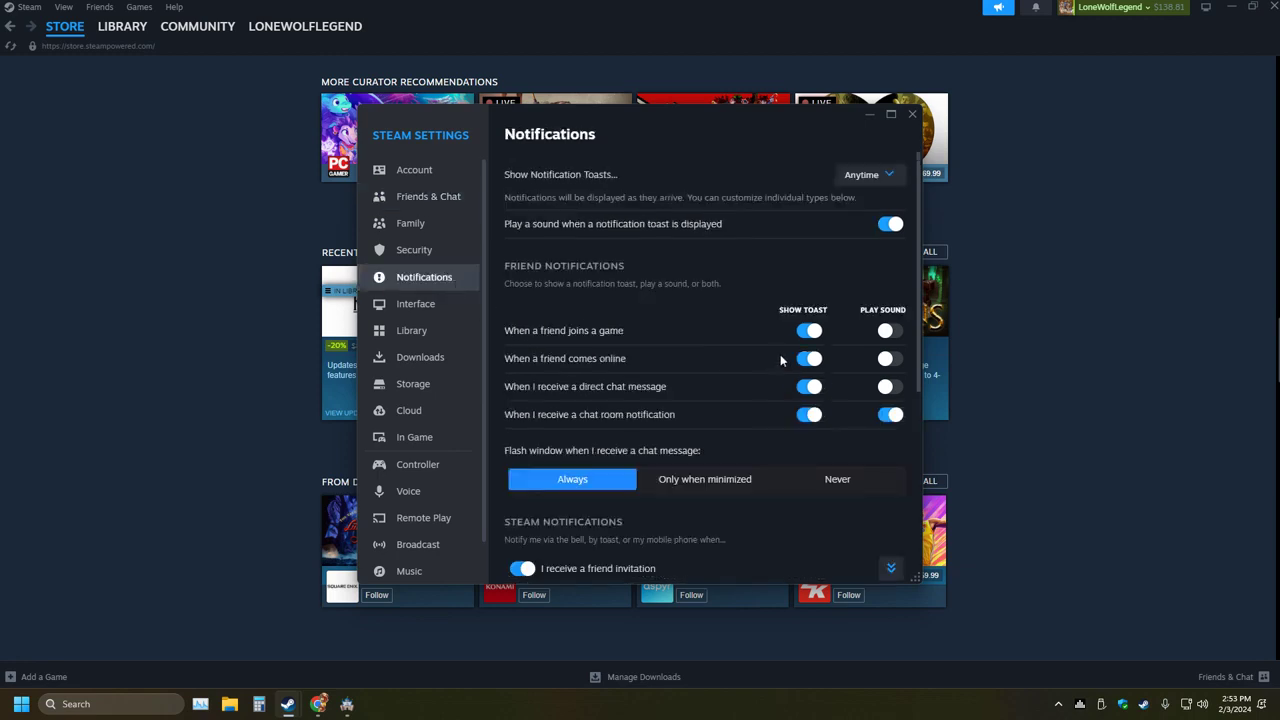
Turn off notification toasts for friends joining a game, friends coming online and direct chat messages, and close the settings
{"action": "left_click", "coordinate": [805, 331]}
{"action": "left_click", "coordinate": [812, 360]}
{"action": "left_click", "coordinate": [810, 387]}
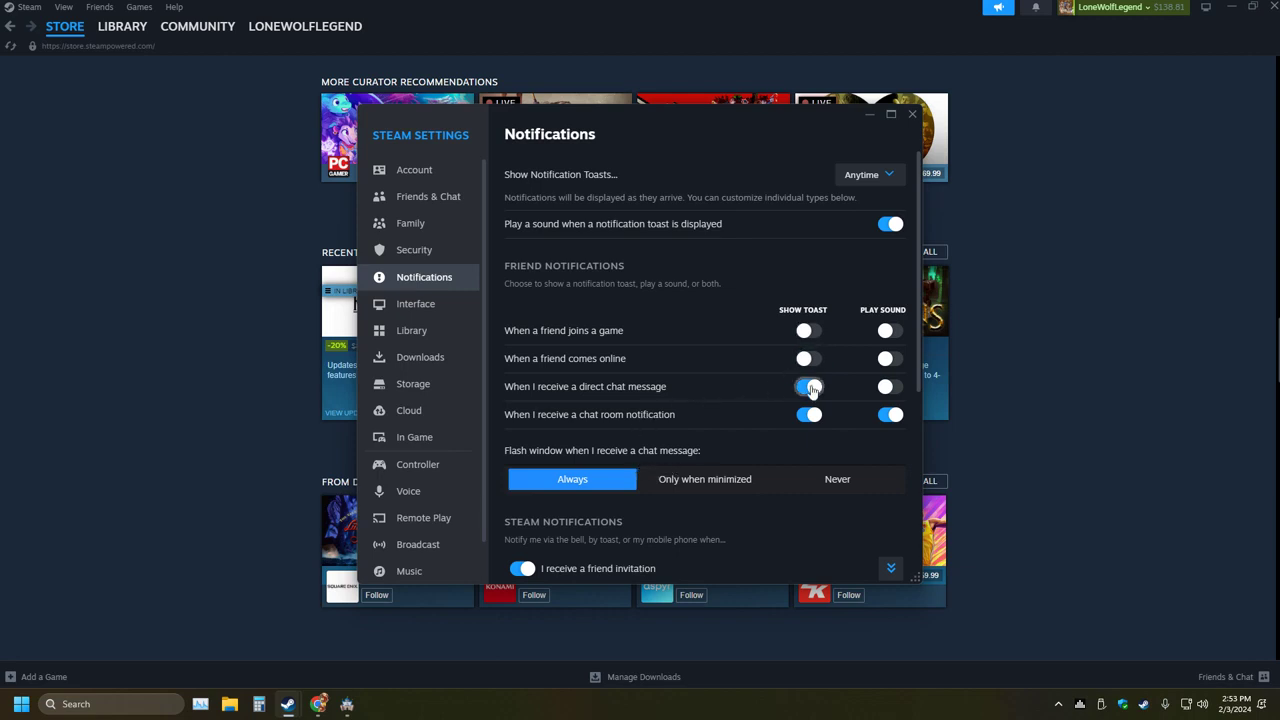
{"action": "left_click", "coordinate": [912, 114]}
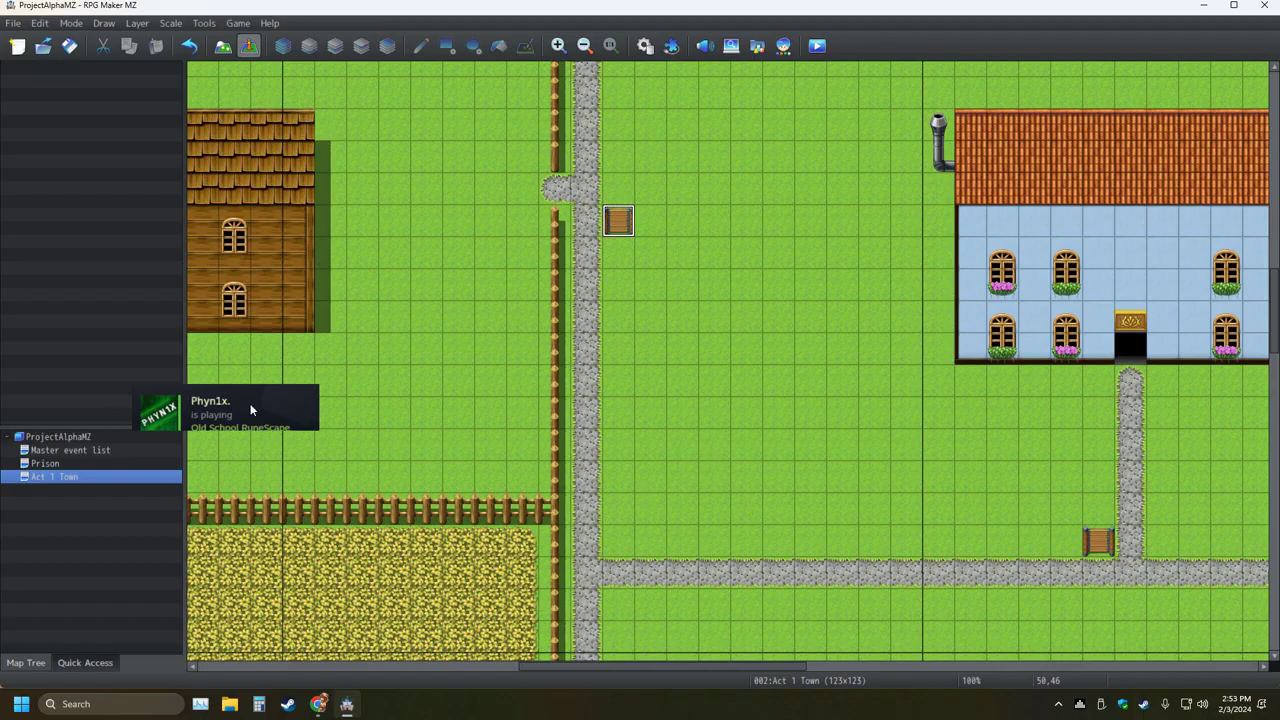
Minimize RPG Maker MZ and restore it to clear the stuck notification from the map
{"action": "key", "text": "super+Down"}
{"action": "key", "text": "super+Down"}
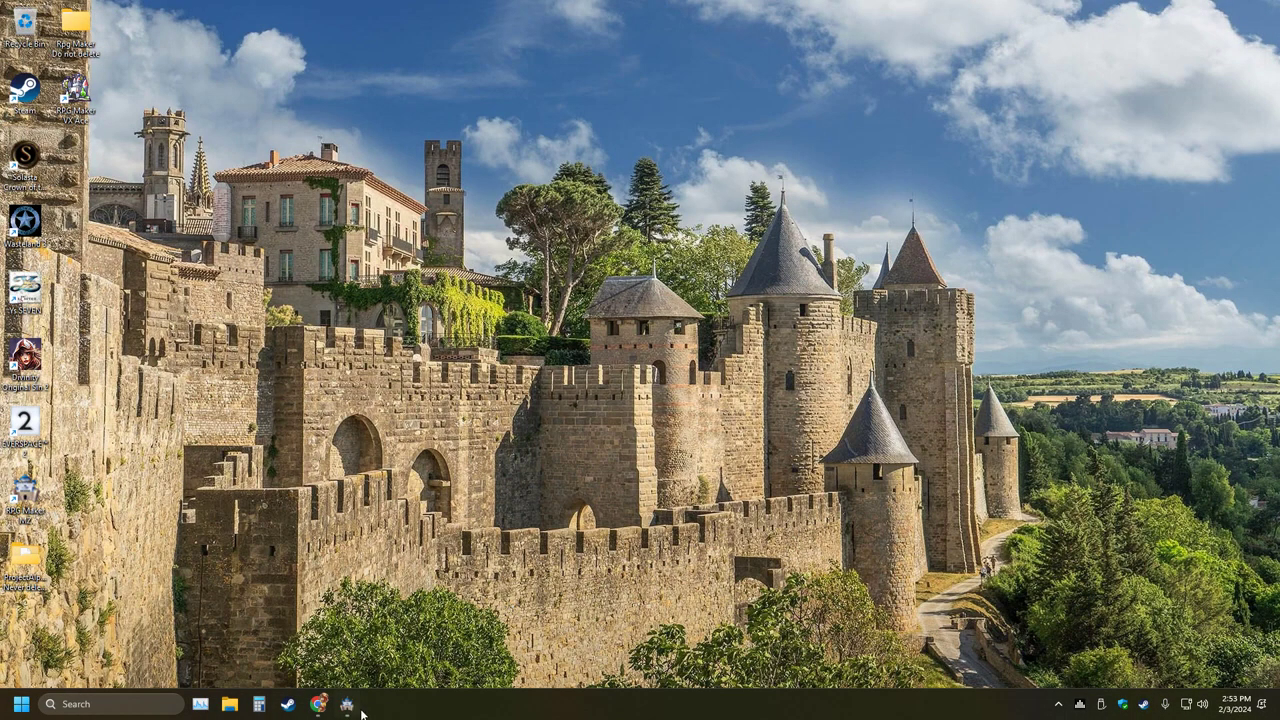
{"action": "left_click", "coordinate": [361, 712]}
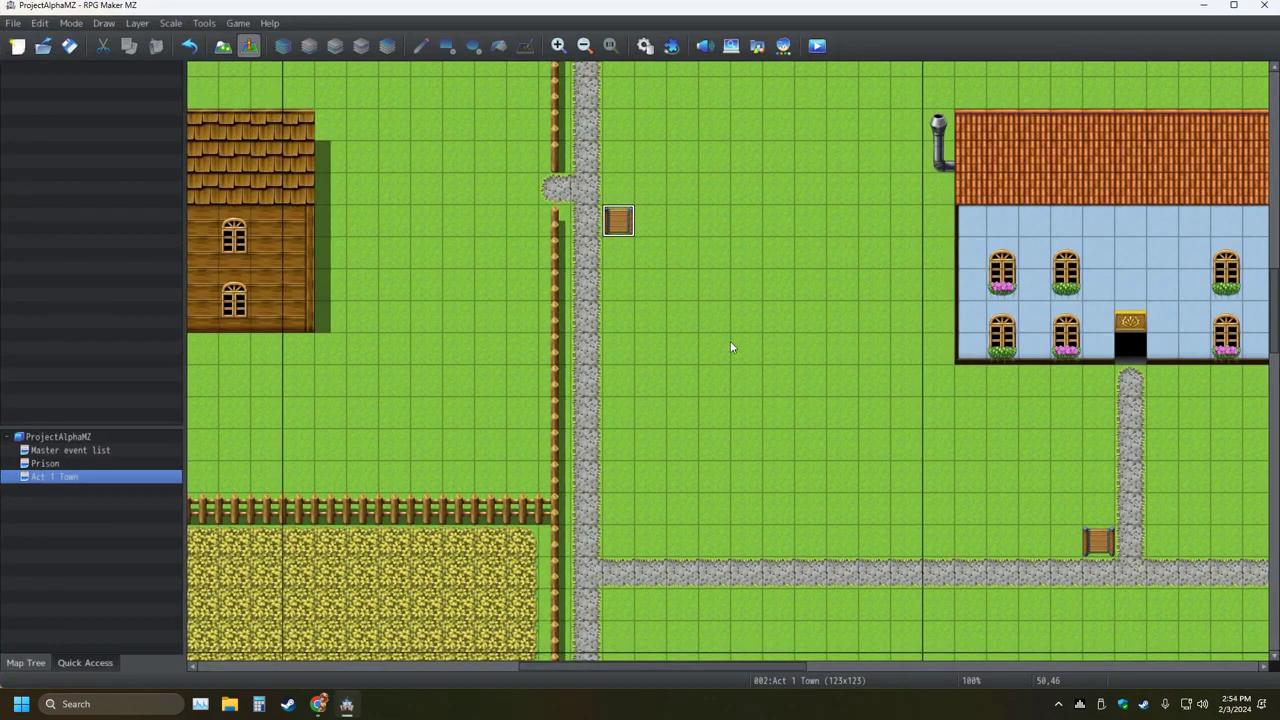
Preview the Paper image for a Show Picture command in an event on the sign, and close the editor without saving
{"action": "double_click", "coordinate": [630, 224]}
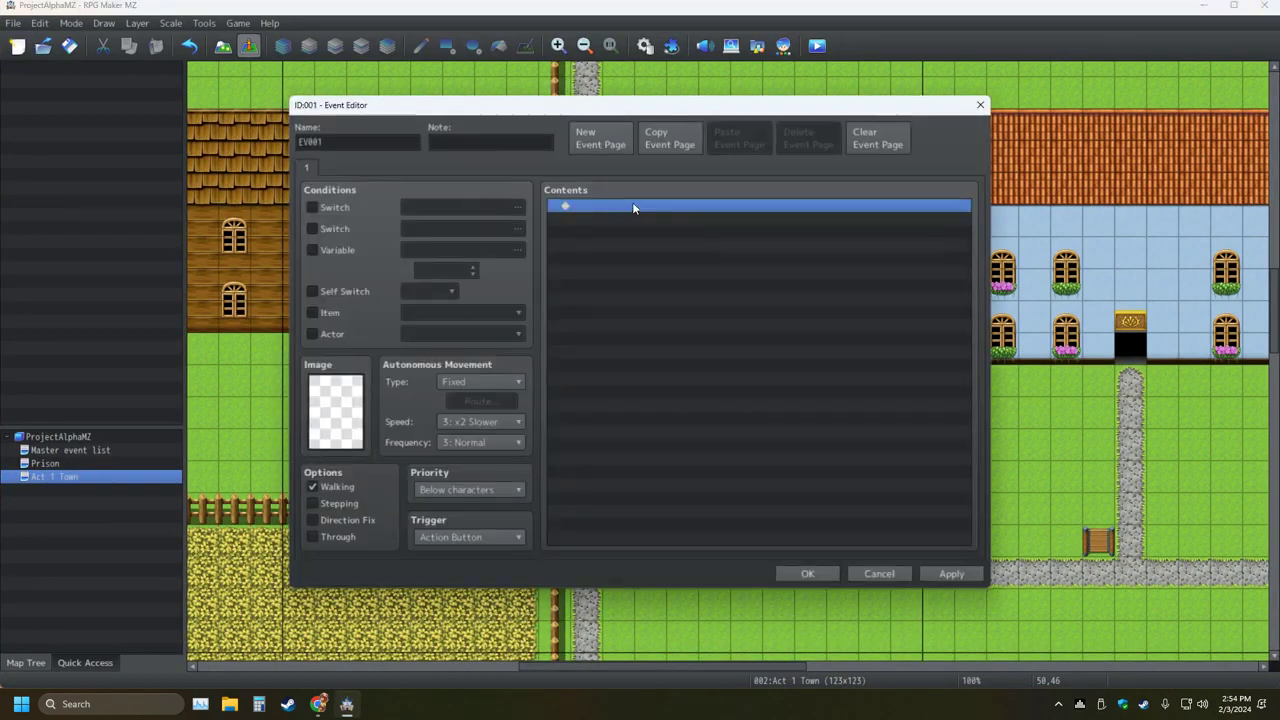
{"action": "double_click", "coordinate": [618, 208]}
{"action": "left_click", "coordinate": [669, 467]}
{"action": "left_click", "coordinate": [808, 278]}
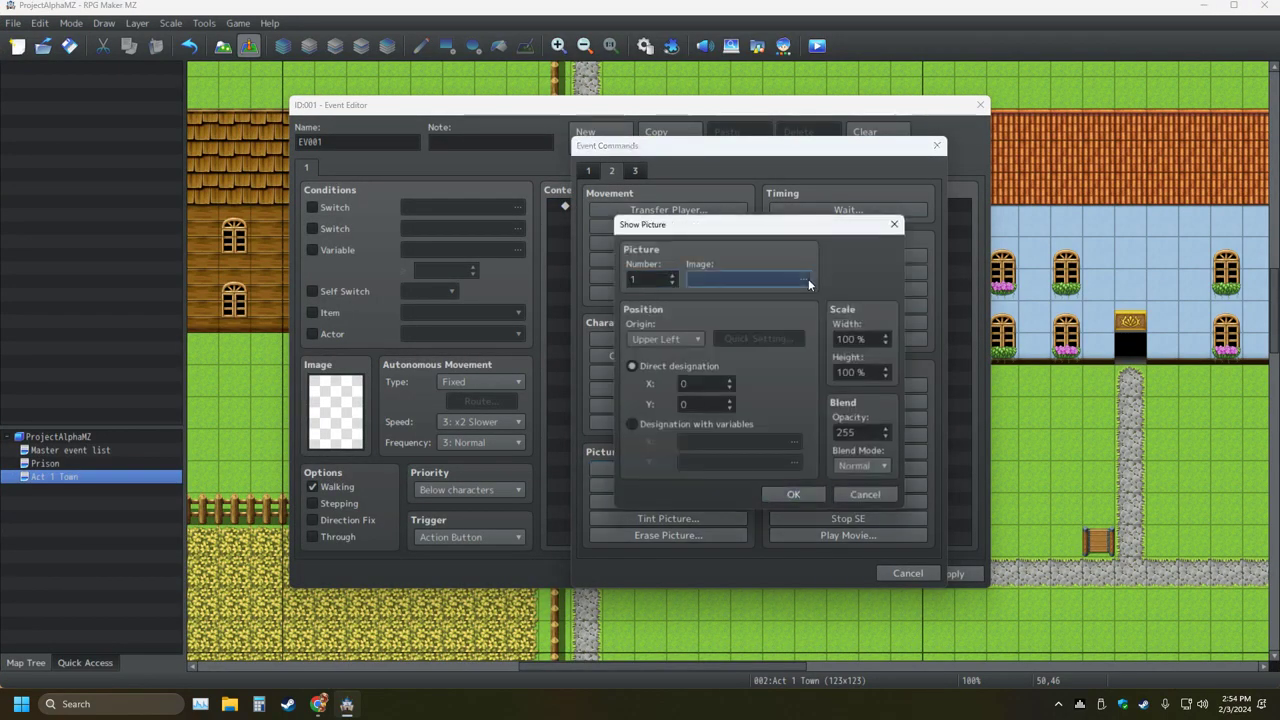
{"action": "left_click_drag", "start_coordinate": [658, 252], "coordinate": [659, 340]}
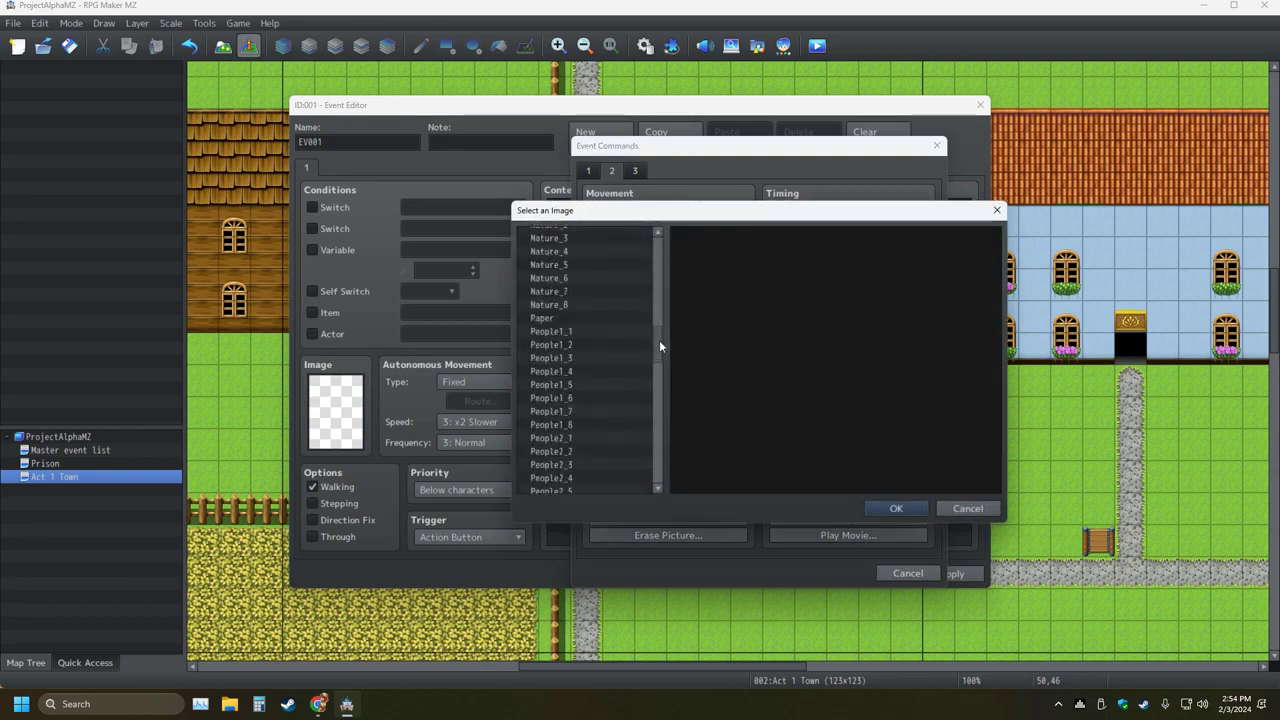
{"action": "left_click", "coordinate": [589, 318]}
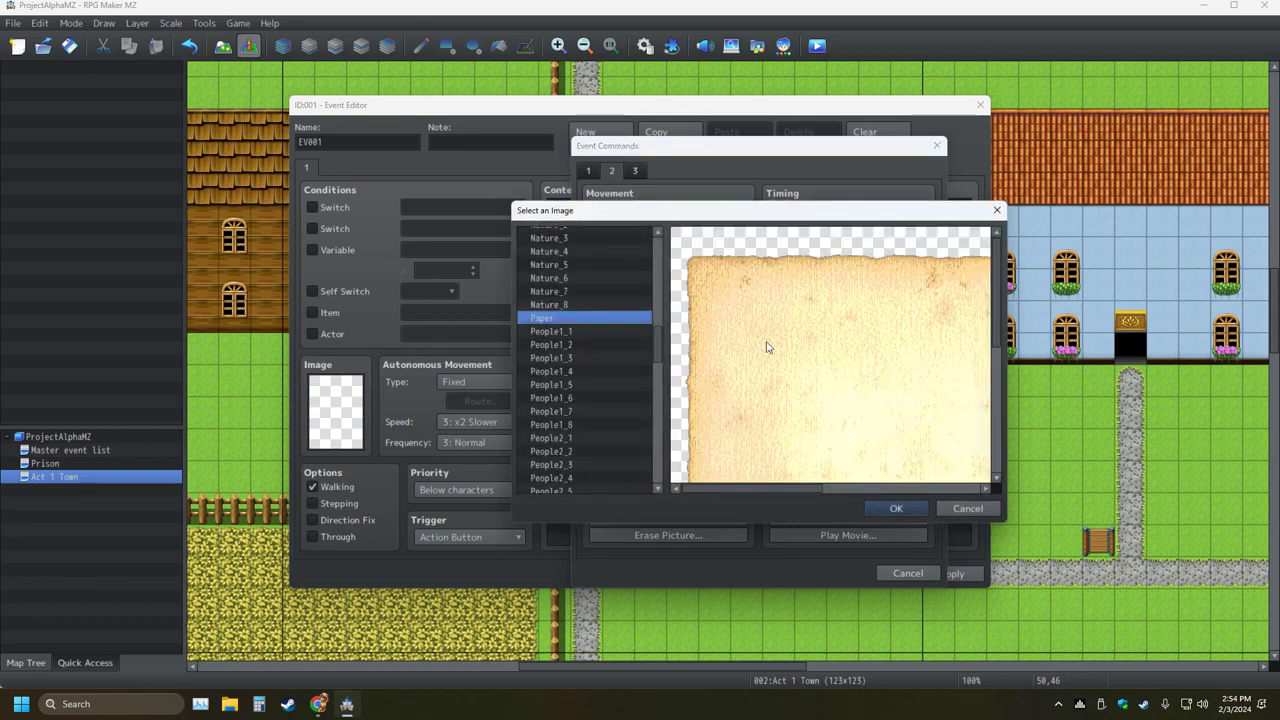
{"action": "left_click", "coordinate": [997, 211]}
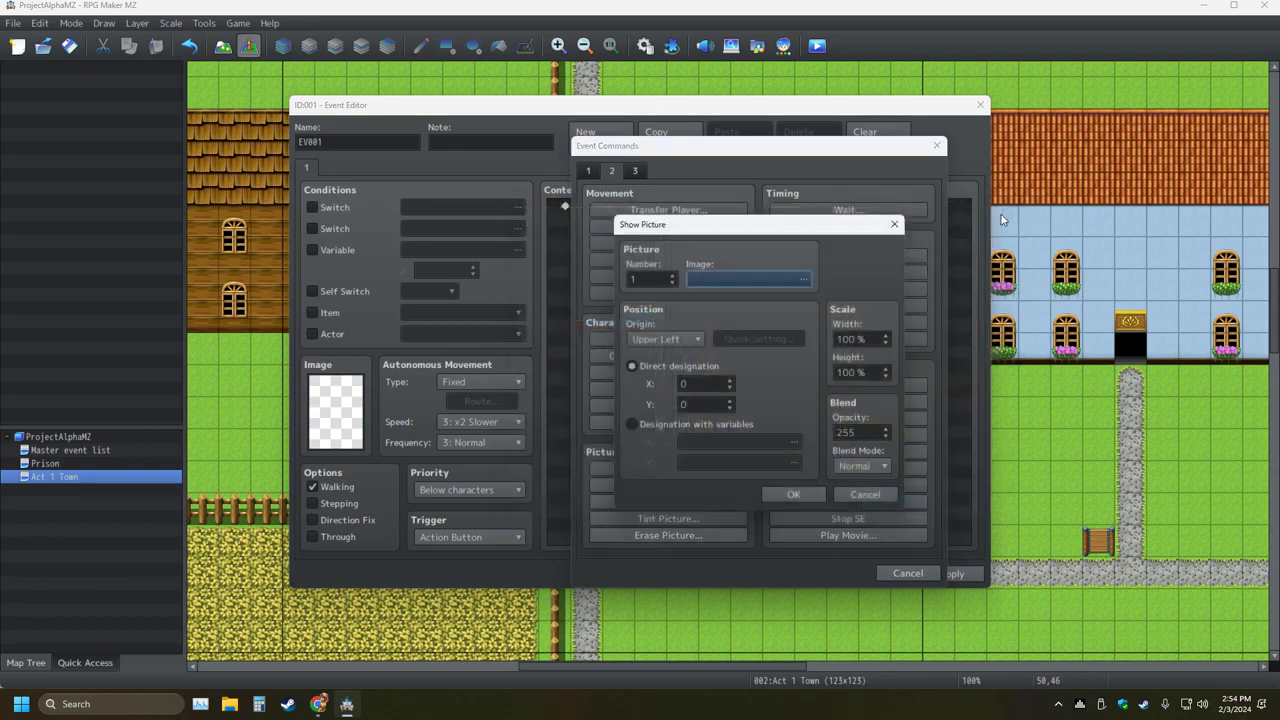
{"action": "left_click", "coordinate": [891, 221]}
{"action": "left_click", "coordinate": [937, 145]}
{"action": "left_click", "coordinate": [980, 106]}
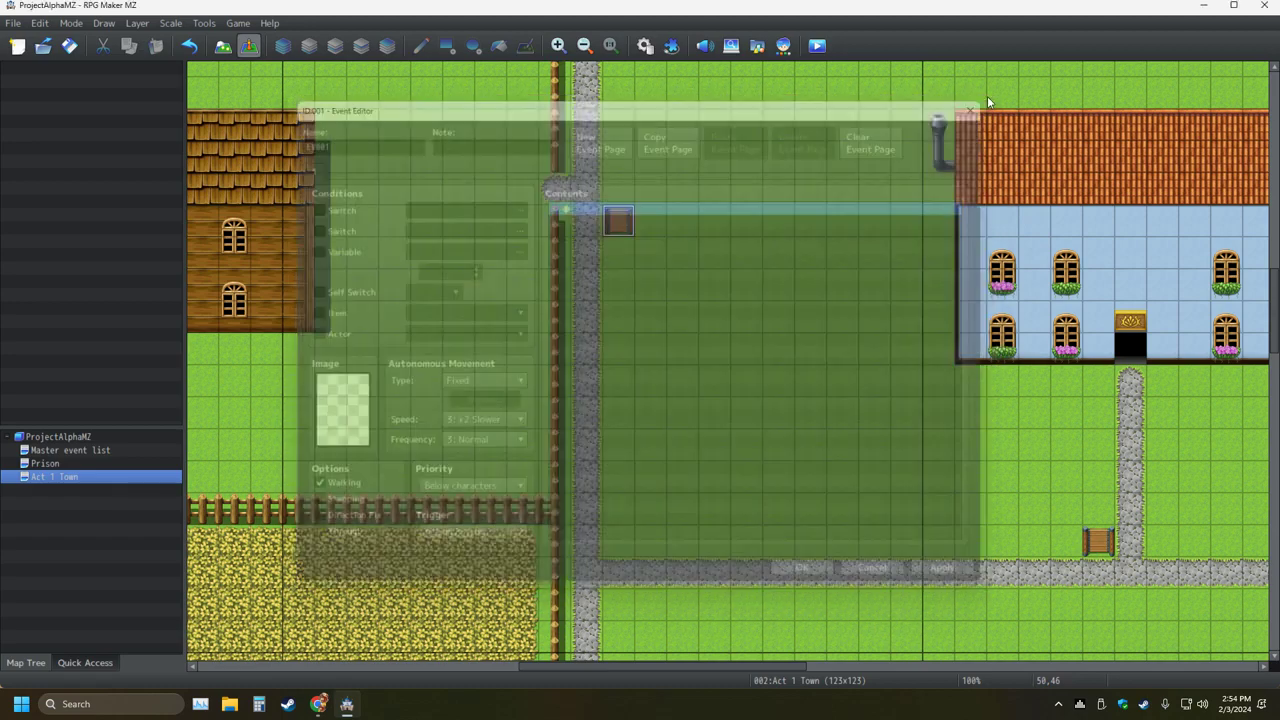
Switch to File Explorer and open the ProjectAlphaMZ img\pictures folder on the USB321FD (E:) drive
{"action": "left_click", "coordinate": [230, 704]}
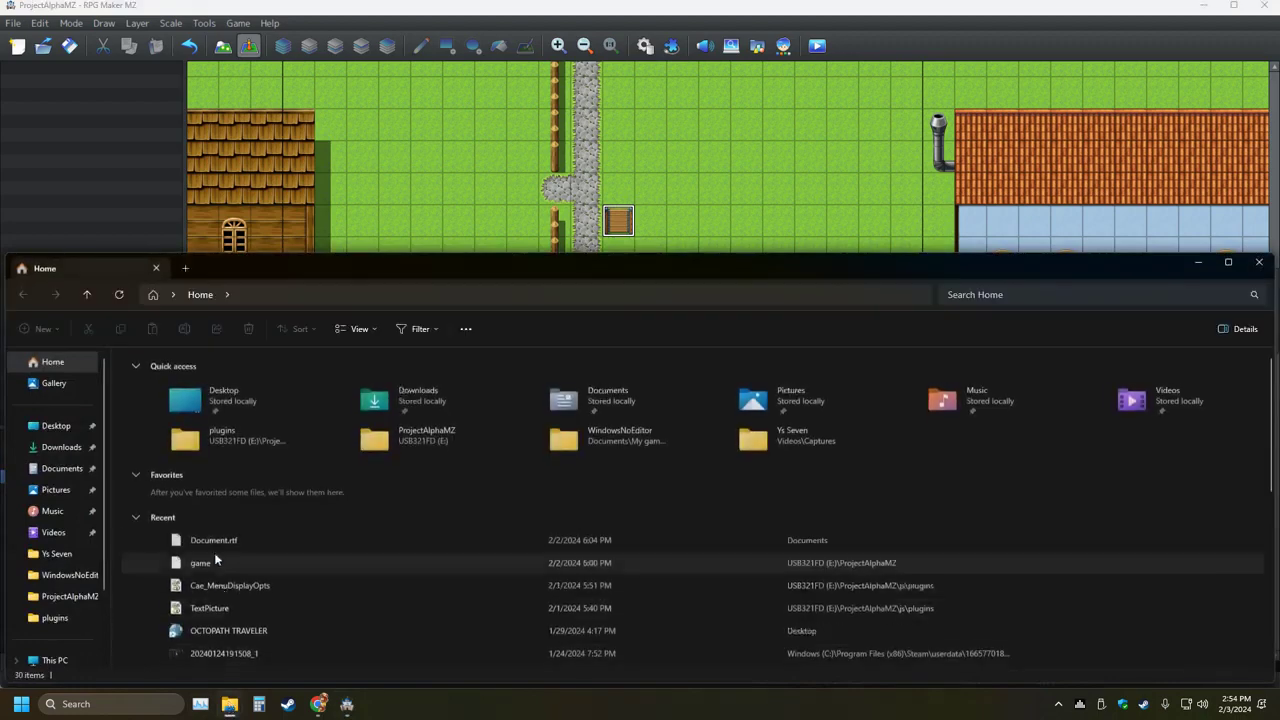
{"action": "scroll", "coordinate": [48, 600], "scroll_direction": "down", "scroll_amount": 2}
{"action": "left_click", "coordinate": [44, 594]}
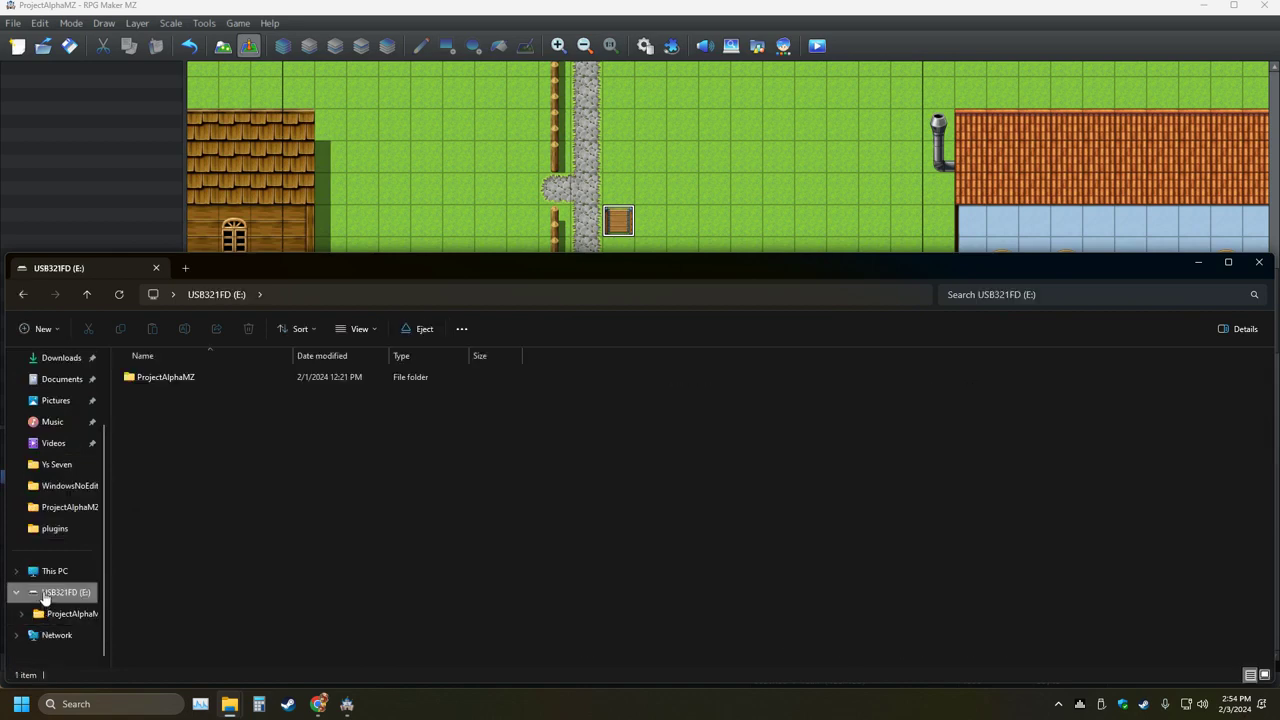
{"action": "double_click", "coordinate": [143, 379]}
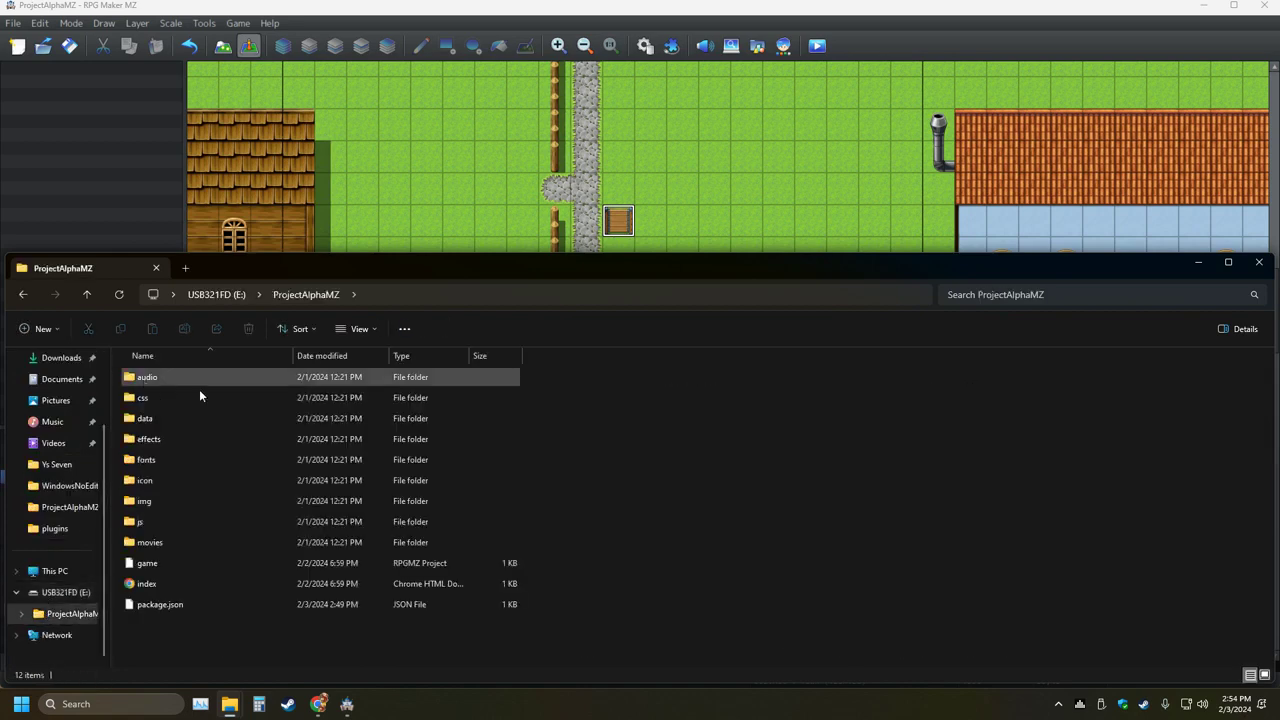
{"action": "double_click", "coordinate": [160, 501]}
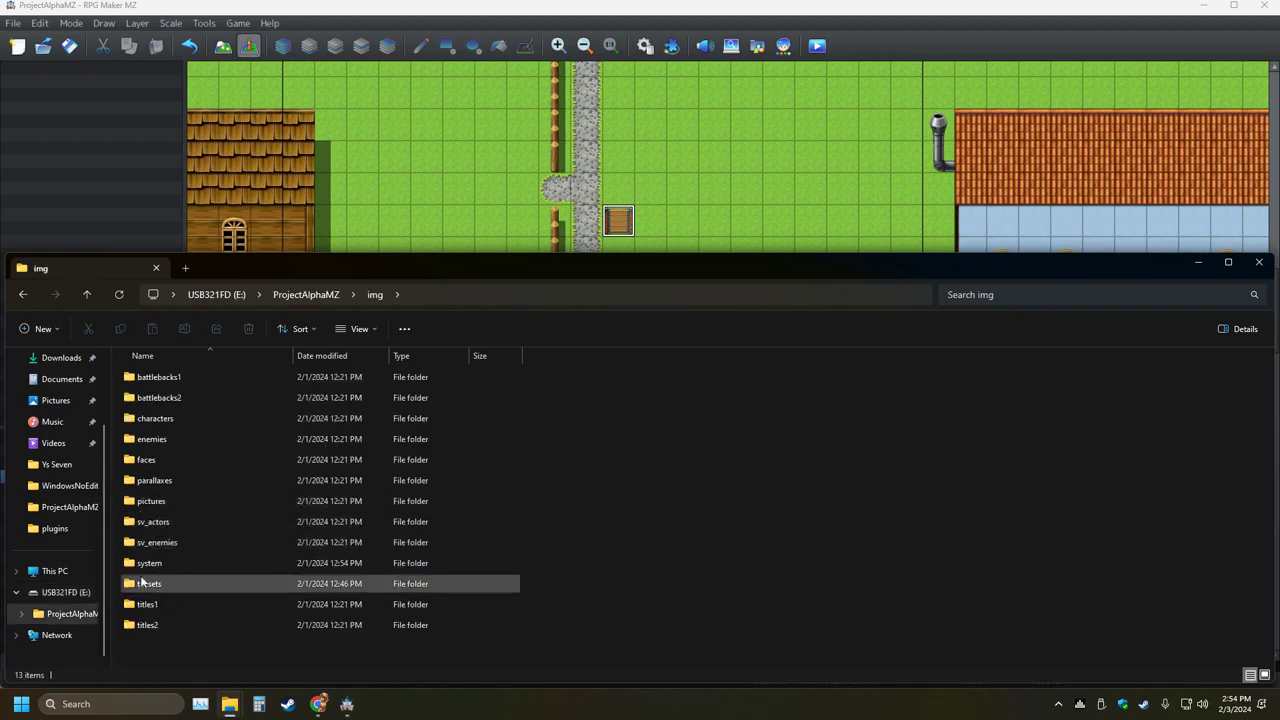
{"action": "double_click", "coordinate": [150, 501]}
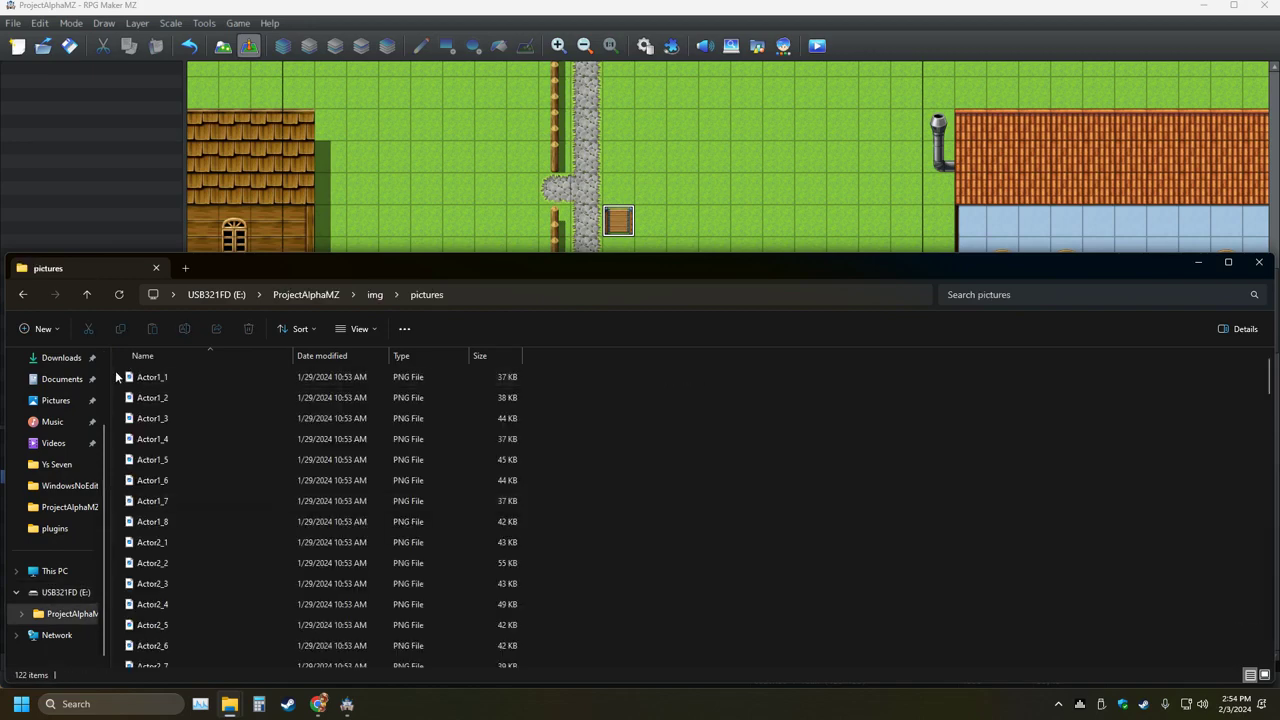
Permanently delete the Actor images, from Actor1_1 through Actor3_8, from the pictures folder
{"action": "left_click_drag", "start_coordinate": [115, 372], "coordinate": [216, 664]}
{"action": "key", "text": "Delete"}
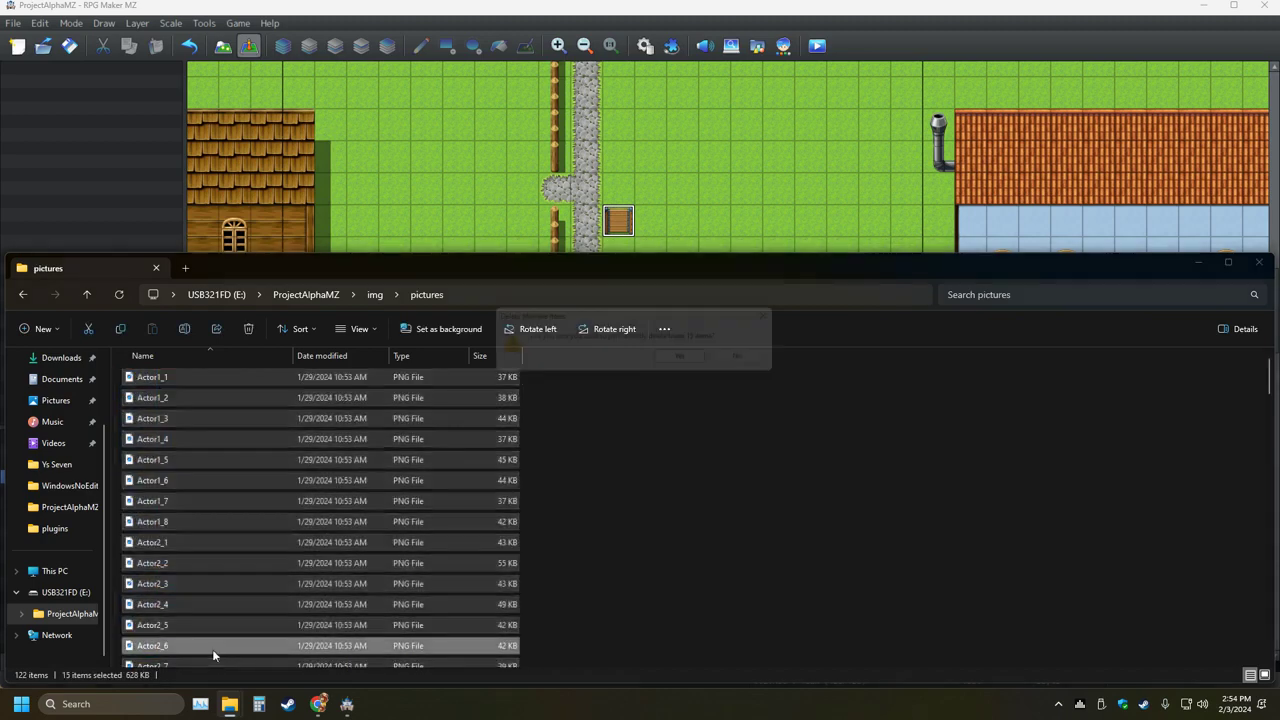
{"action": "key", "text": "Return"}
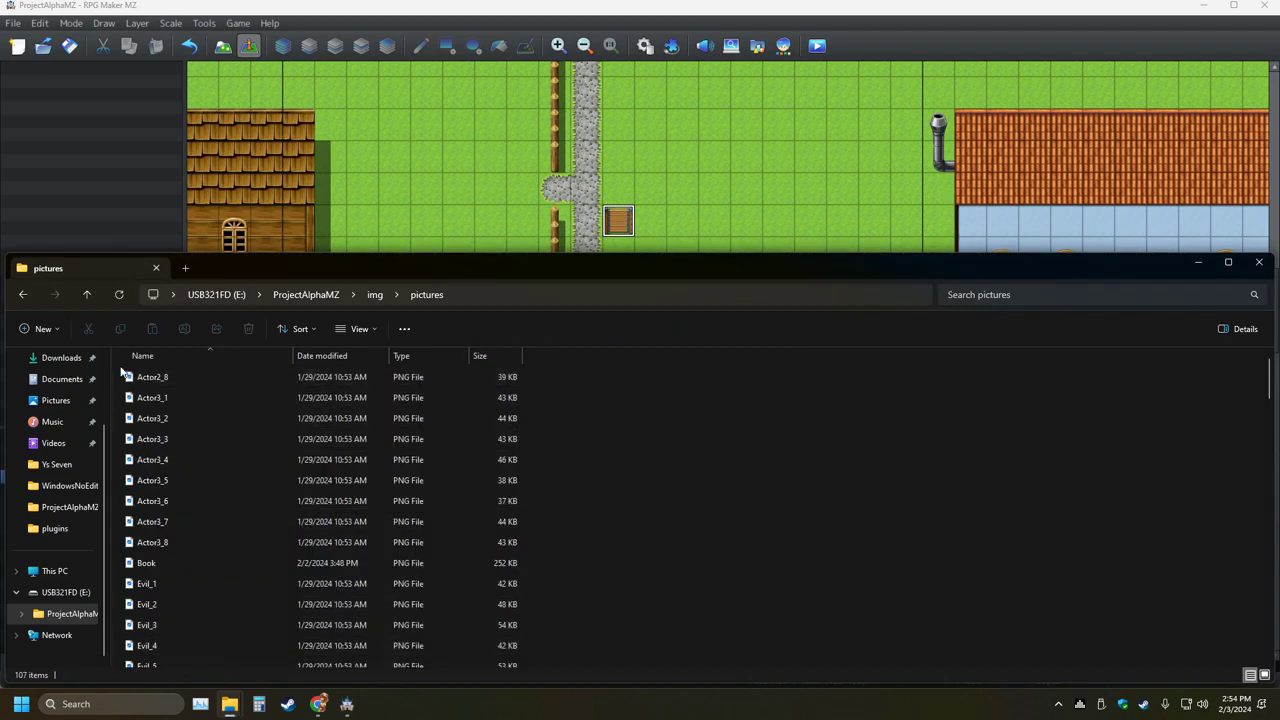
{"action": "left_click_drag", "start_coordinate": [121, 372], "coordinate": [198, 547]}
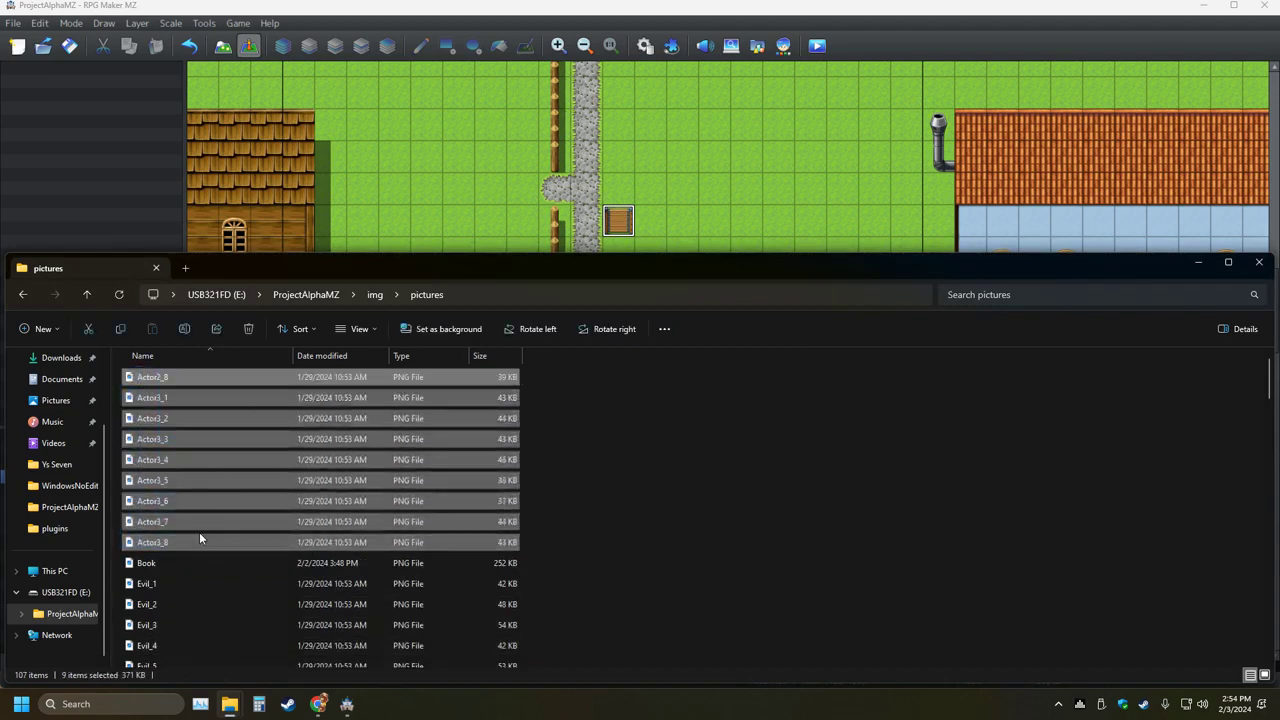
{"action": "key", "text": "Delete"}
{"action": "key", "text": "Return"}
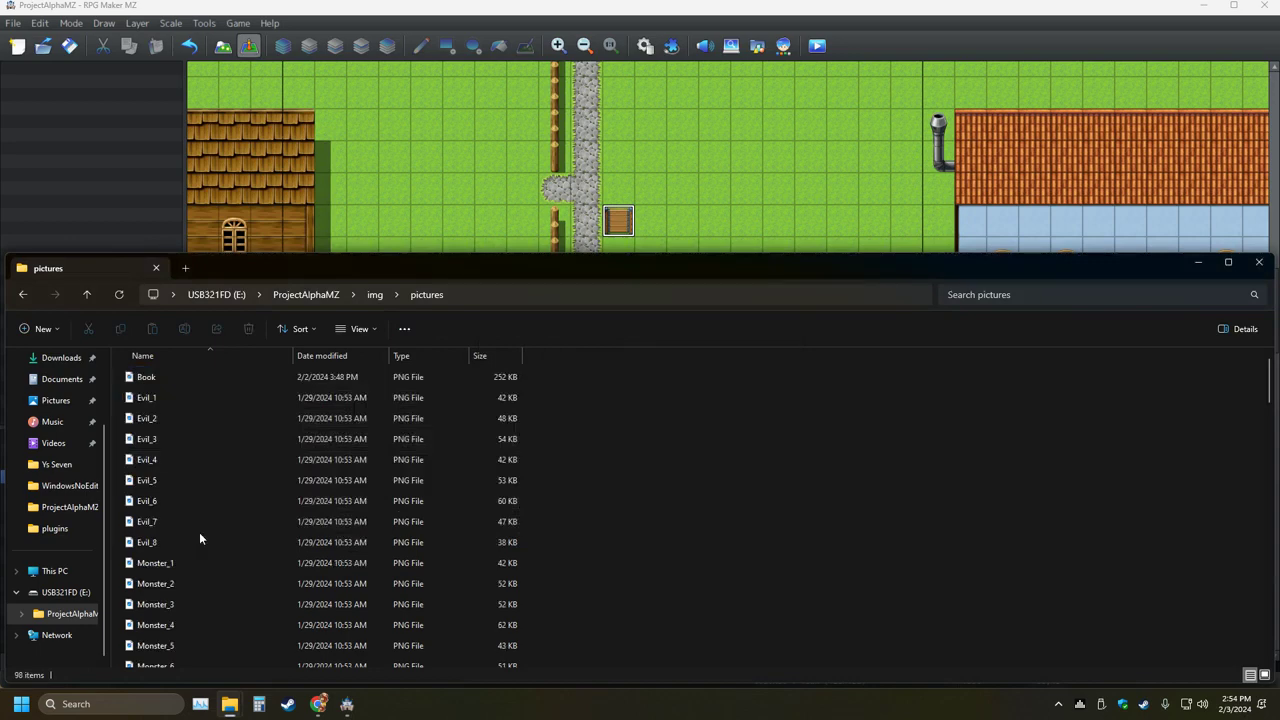
Open the Evil_1 image to preview it, and close the image viewer
{"action": "left_click", "coordinate": [153, 397]}
{"action": "double_click", "coordinate": [153, 397]}
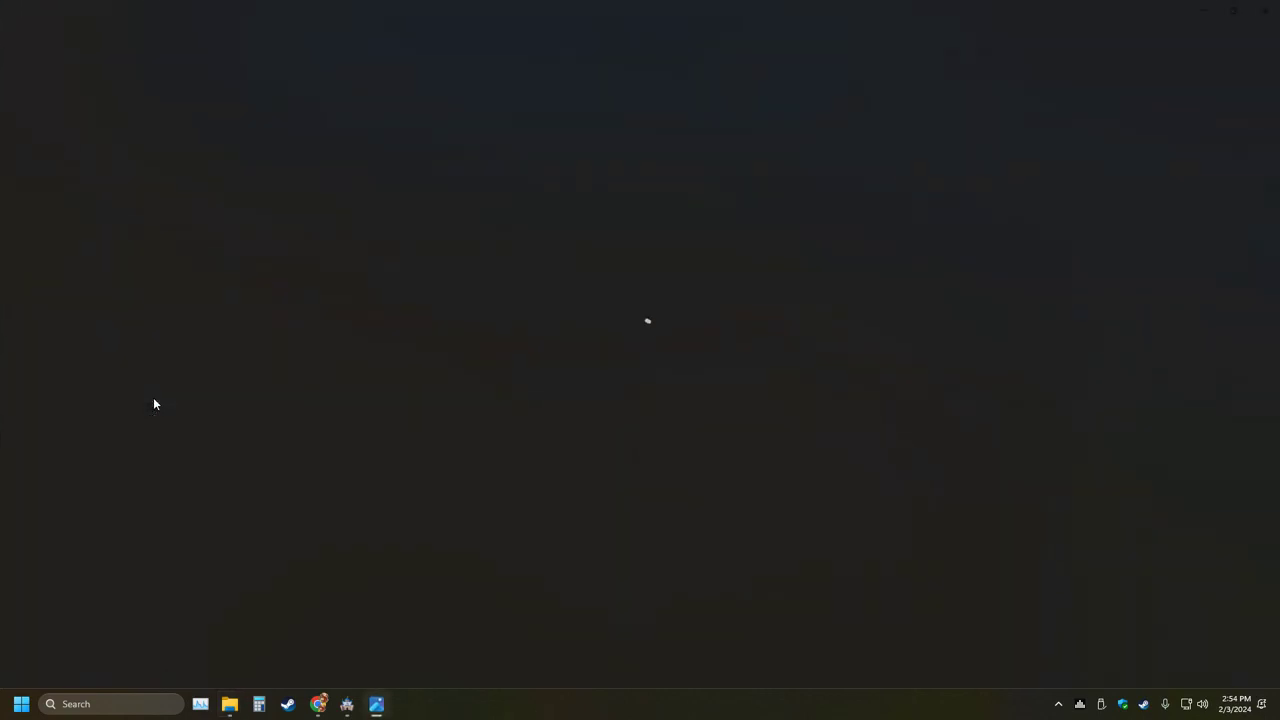
{"action": "left_click", "coordinate": [1264, 10]}
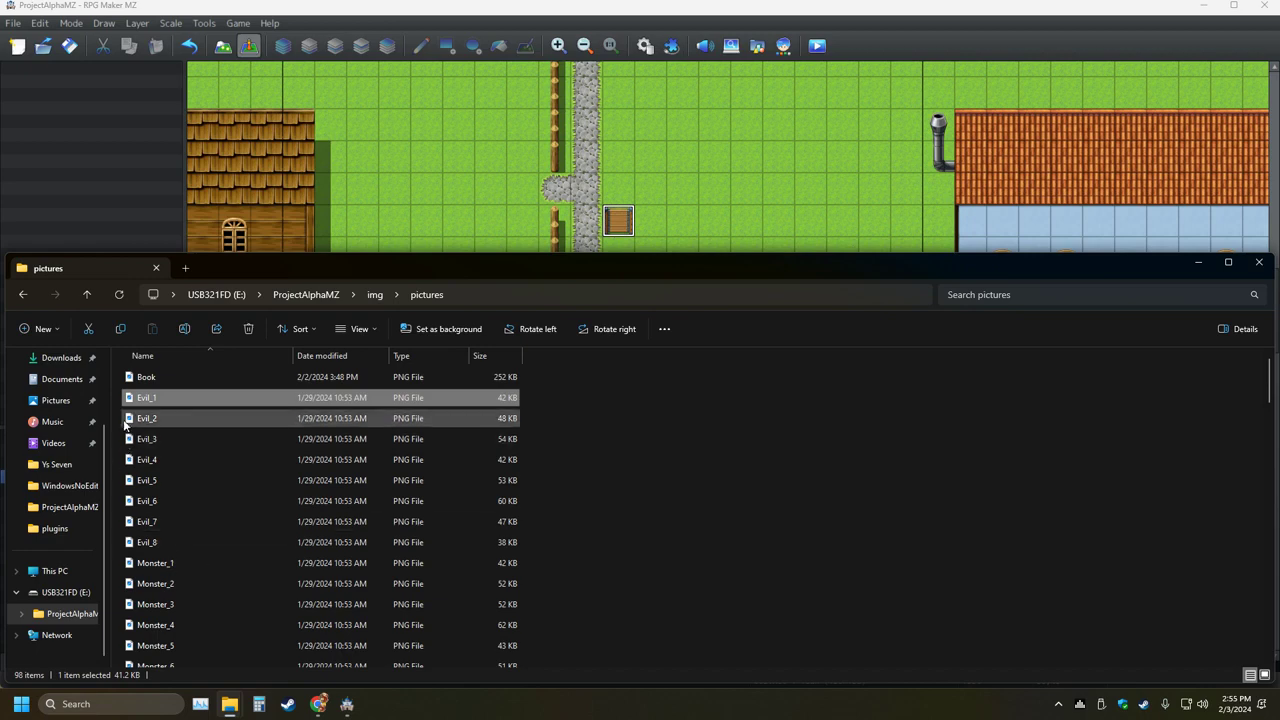
Permanently delete the images Evil_1 through Monster_6 from the pictures folder
{"action": "left_click_drag", "start_coordinate": [160, 398], "coordinate": [230, 659]}
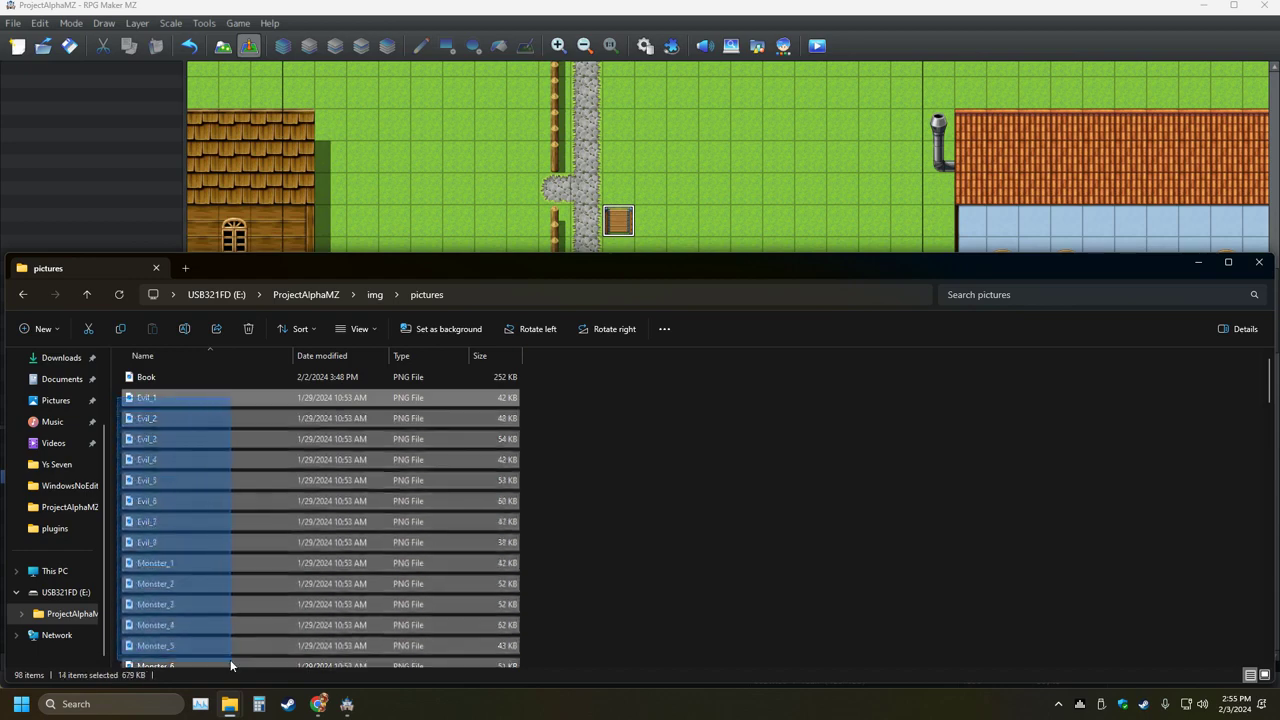
{"action": "left_click_drag", "start_coordinate": [230, 659], "coordinate": [230, 659]}
{"action": "double_click", "coordinate": [230, 657]}
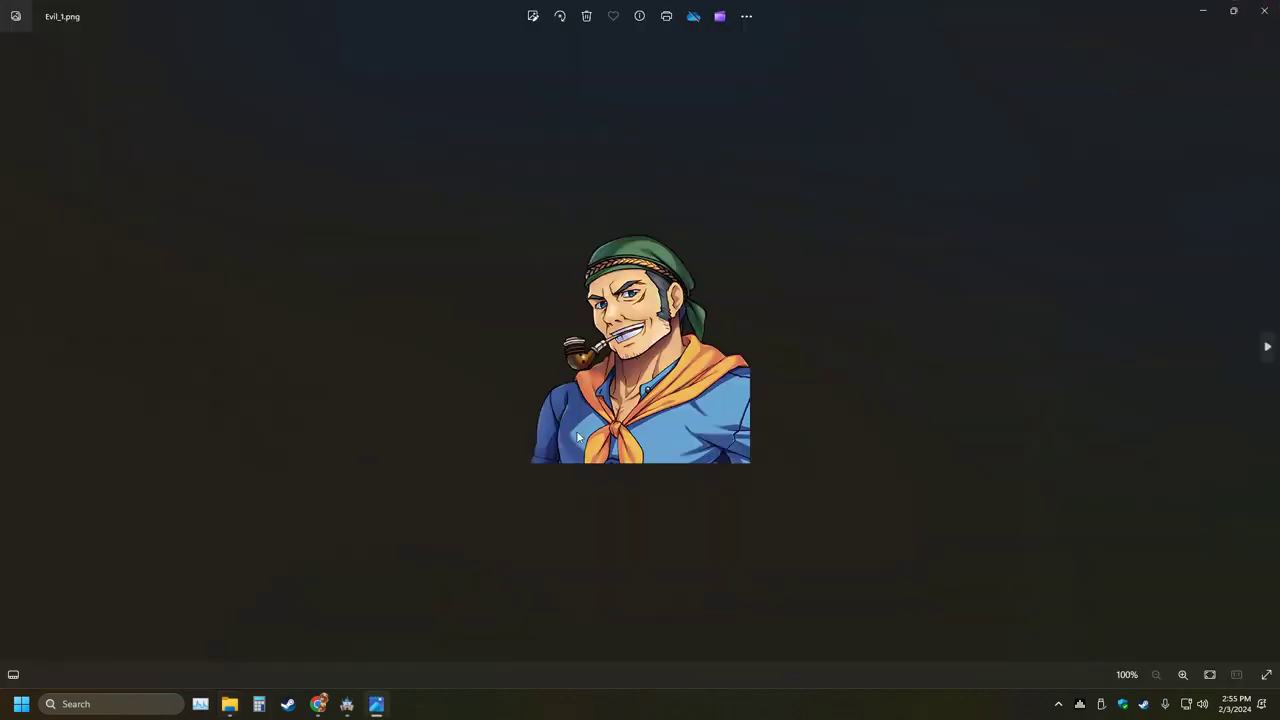
{"action": "left_click", "coordinate": [1265, 14]}
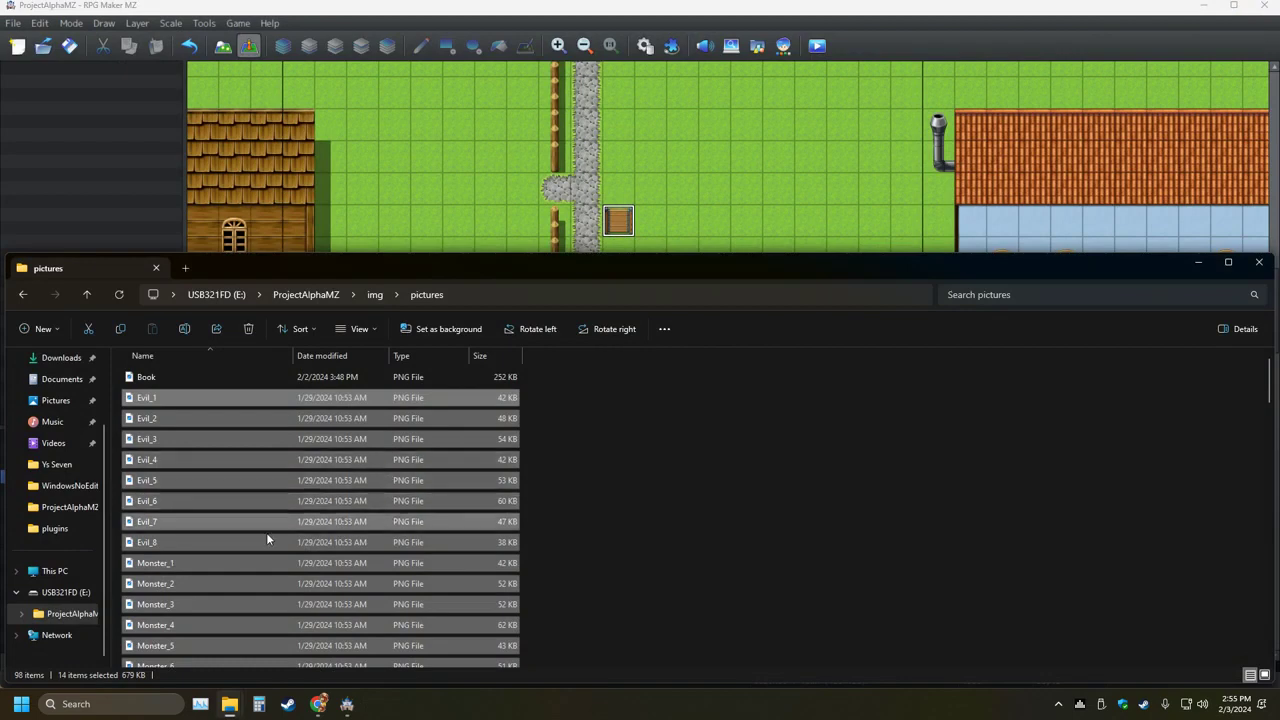
{"action": "scroll", "coordinate": [231, 553], "scroll_direction": "down", "scroll_amount": 5}
{"action": "scroll", "coordinate": [231, 563], "scroll_direction": "up", "scroll_amount": 3}
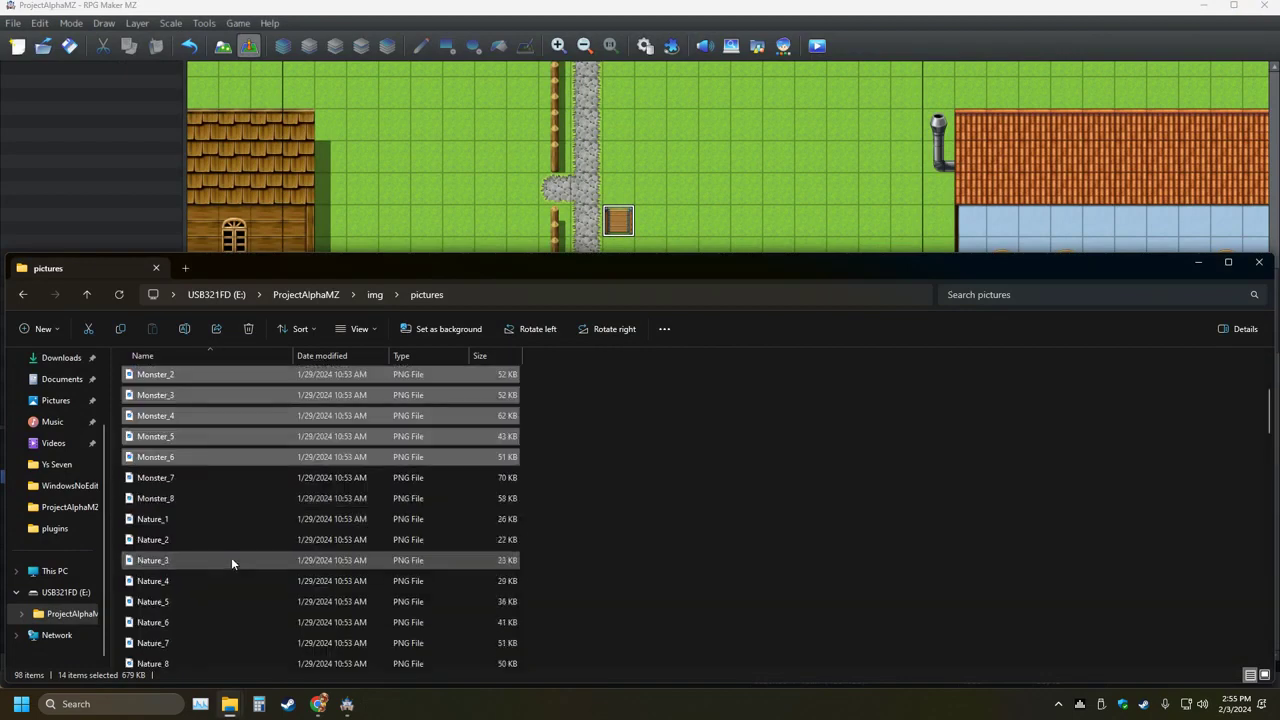
{"action": "key", "text": "Delete"}
{"action": "key", "text": "Return"}
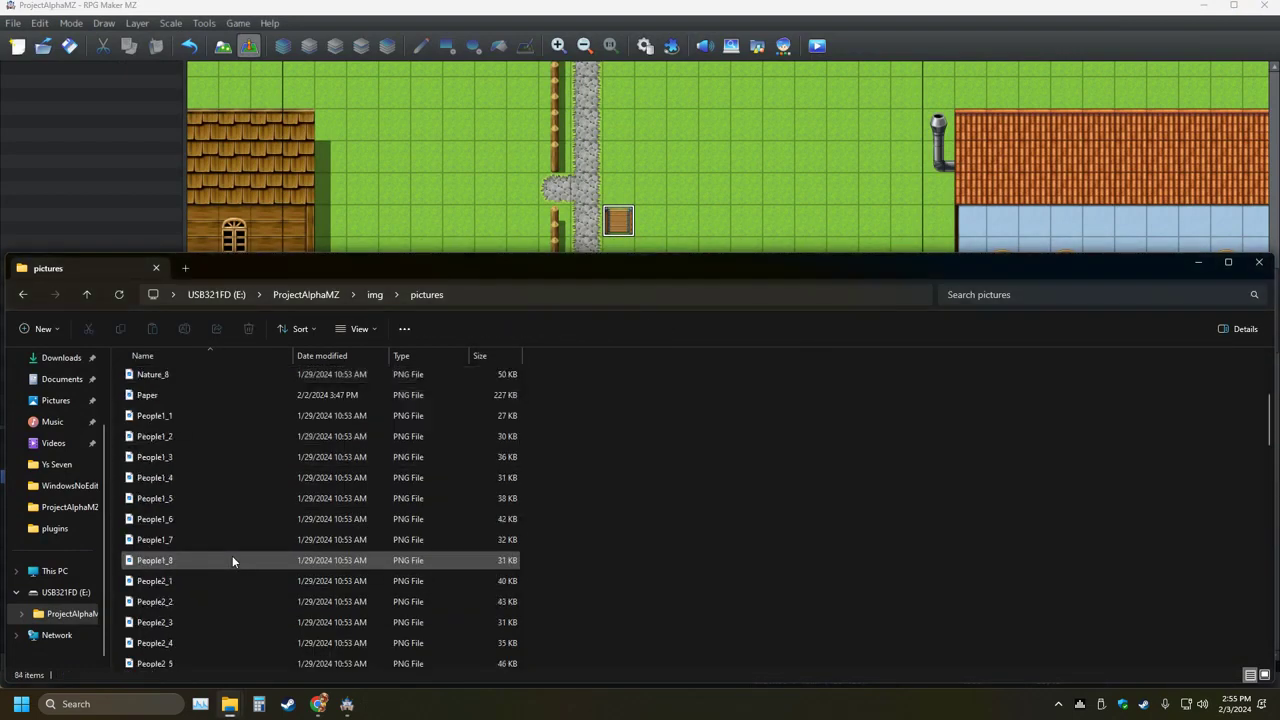
Permanently delete the Nature_8 image
{"action": "left_click", "coordinate": [135, 375]}
{"action": "right_click", "coordinate": [137, 377]}
{"action": "left_click", "coordinate": [255, 394]}
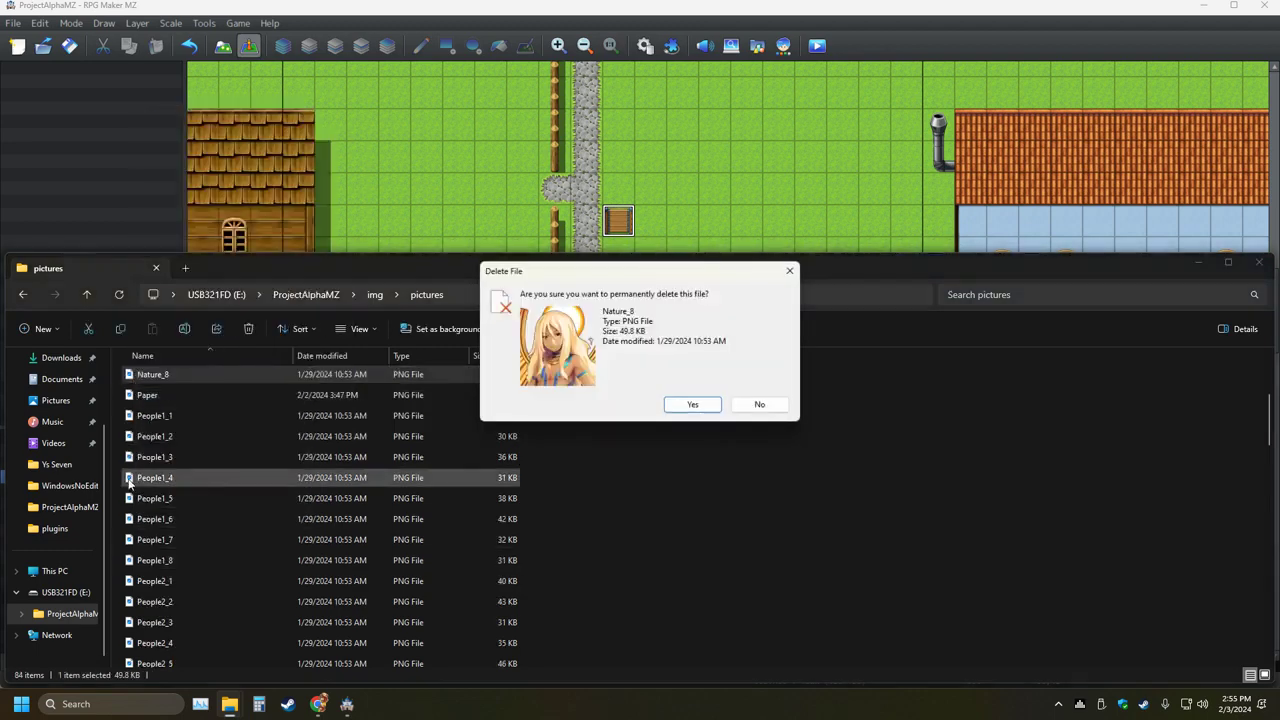
{"action": "left_click", "coordinate": [695, 405]}
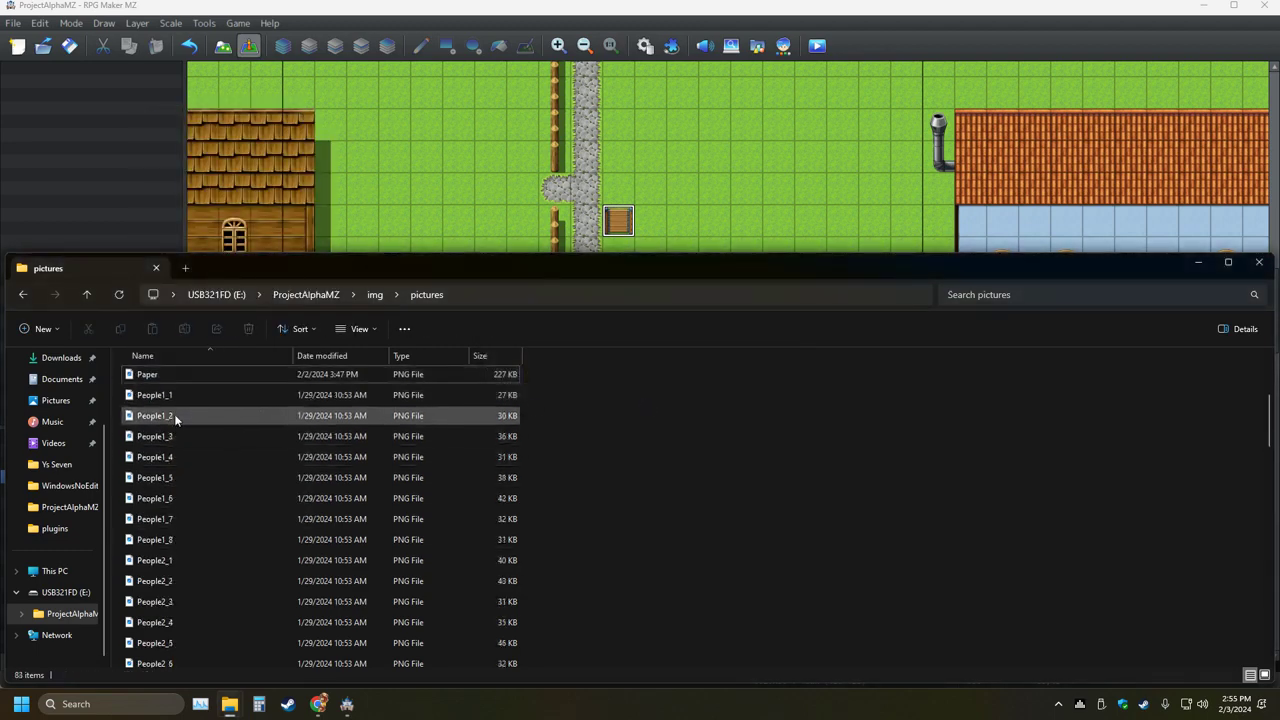
Permanently delete the images People1_1 through SF_People1_8 and Monster_7 through Nature_7 from the pictures folder
{"action": "left_click_drag", "start_coordinate": [118, 392], "coordinate": [262, 680]}
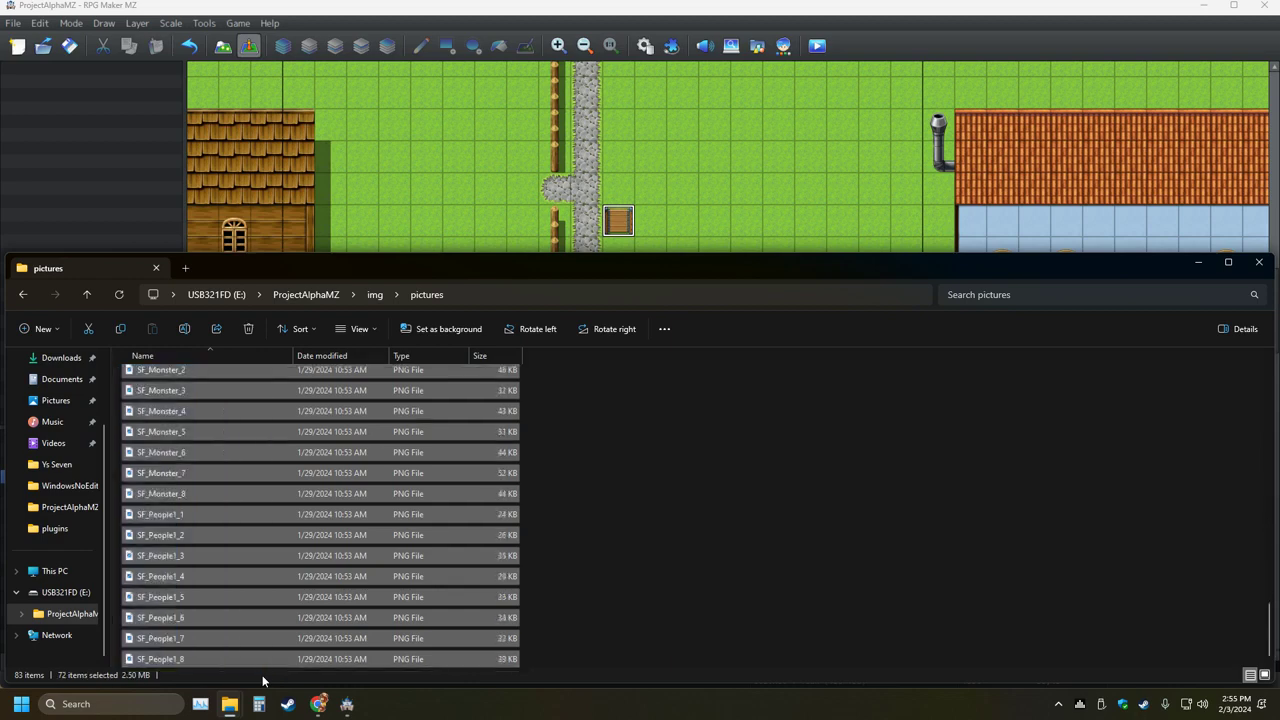
{"action": "key", "text": "Delete"}
{"action": "key", "text": "Return"}
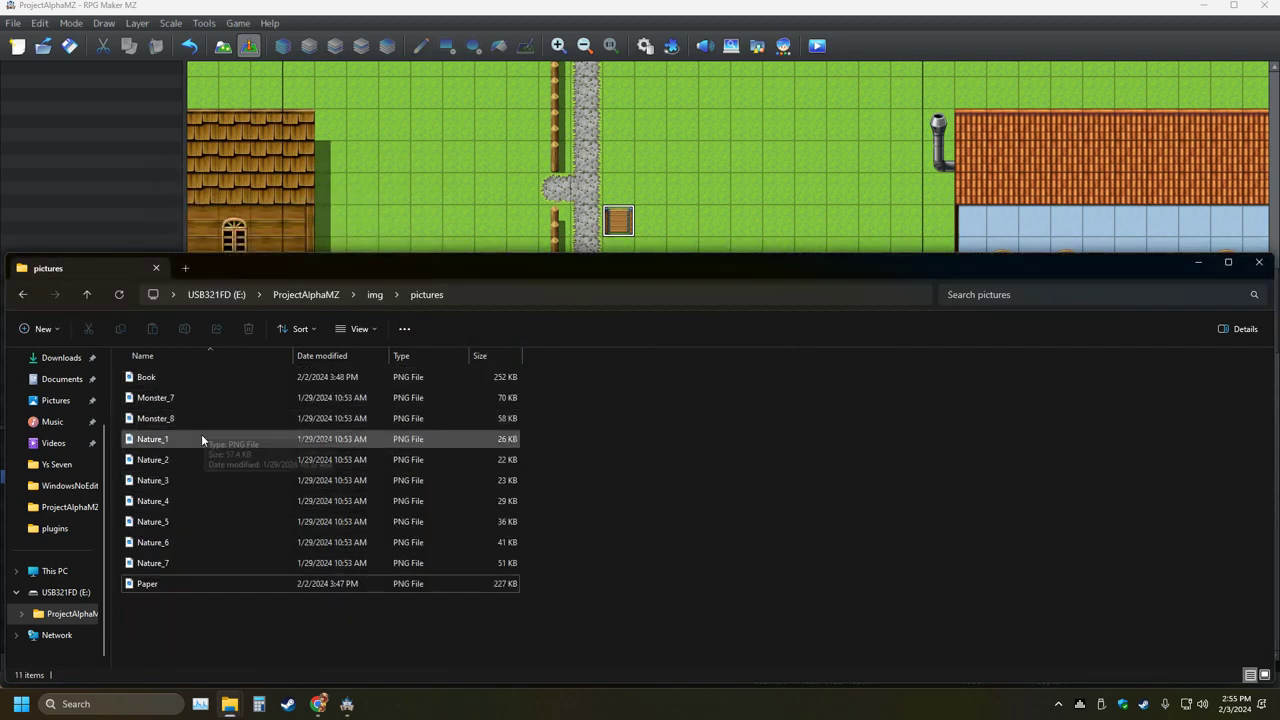
{"action": "left_click_drag", "start_coordinate": [118, 398], "coordinate": [194, 551]}
{"action": "key", "text": "Delete"}
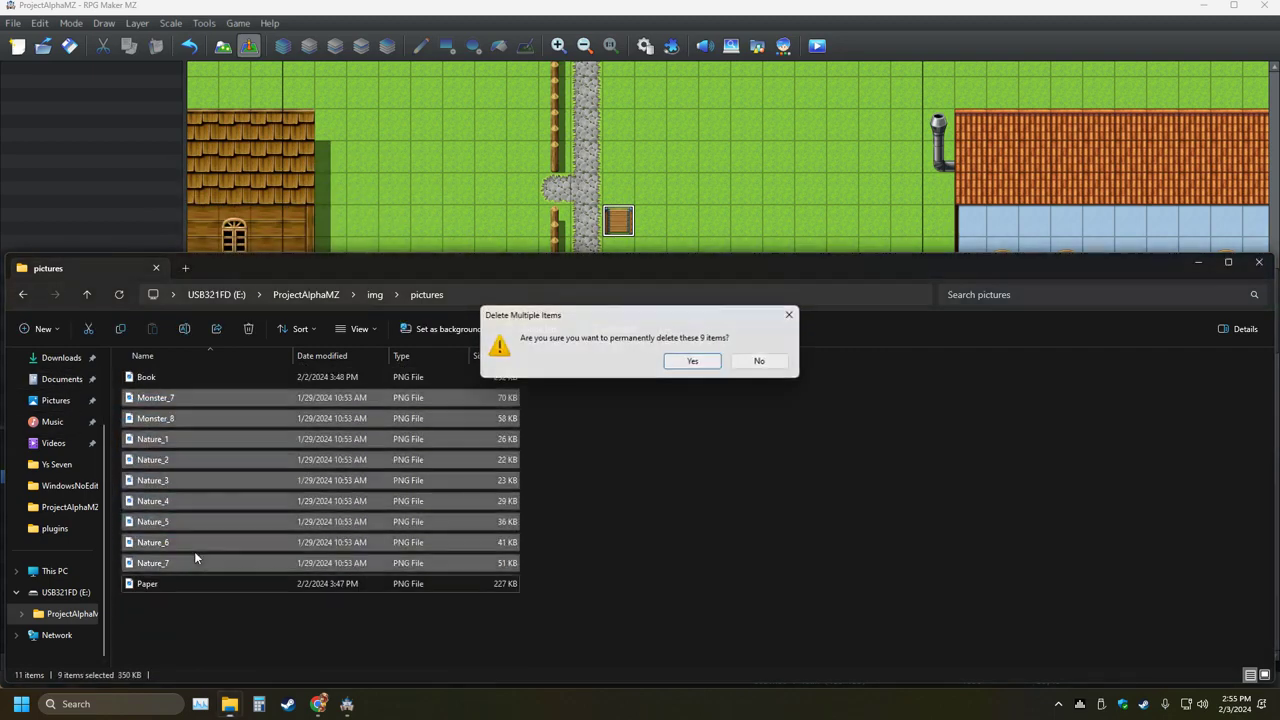
{"action": "key", "text": "Return"}
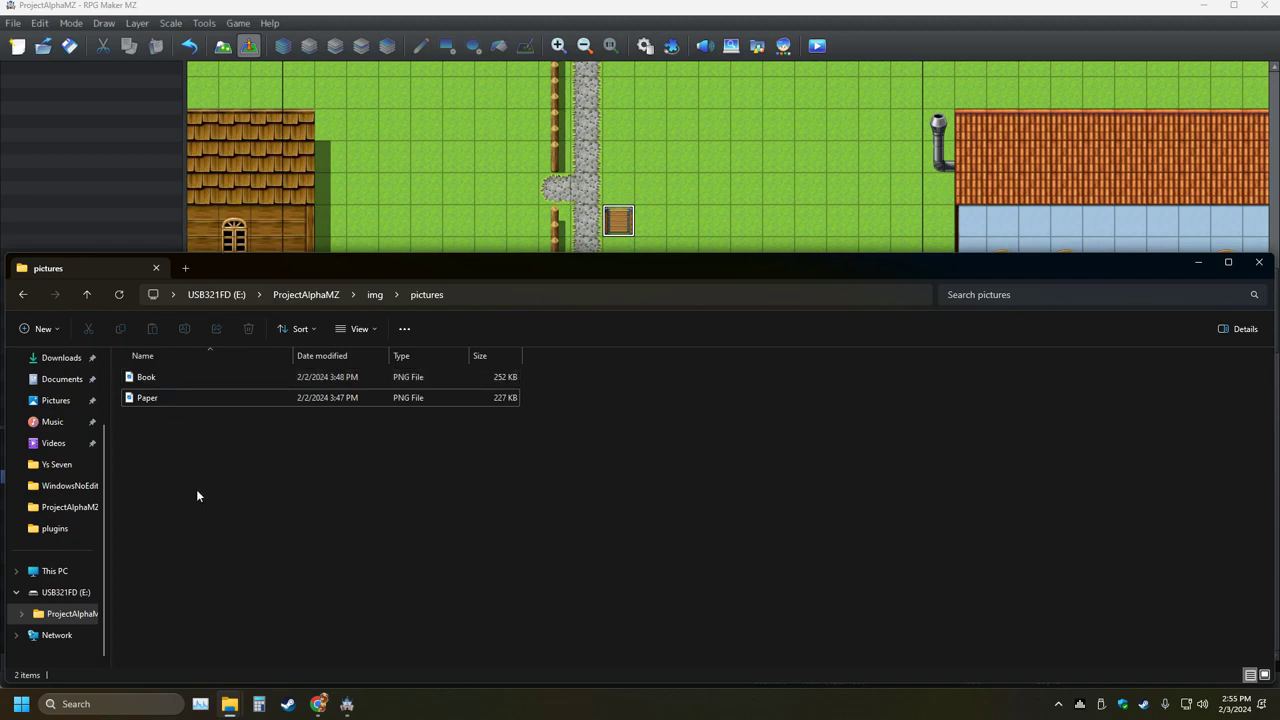
Close the File Explorer windows and bring RPG Maker MZ back up with the Act 1 Town map
{"action": "left_click", "coordinate": [1259, 262]}
{"action": "left_click", "coordinate": [1204, 8]}
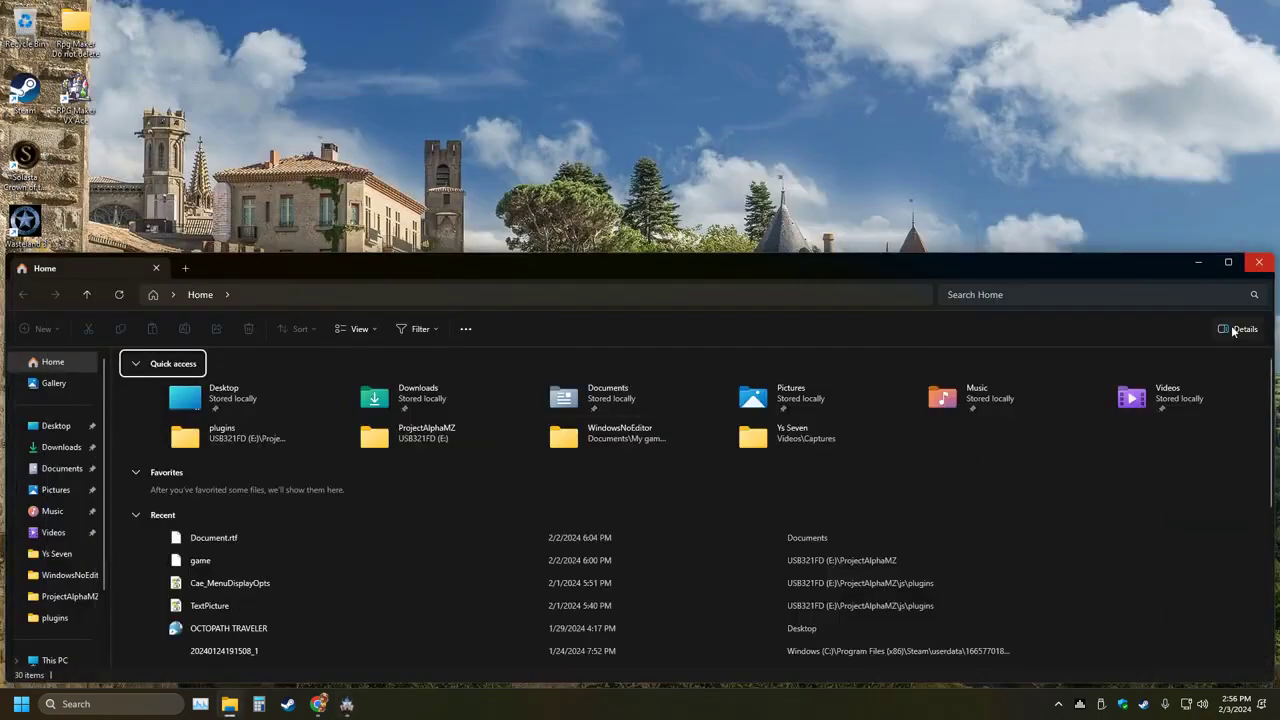
{"action": "left_click", "coordinate": [1259, 262]}
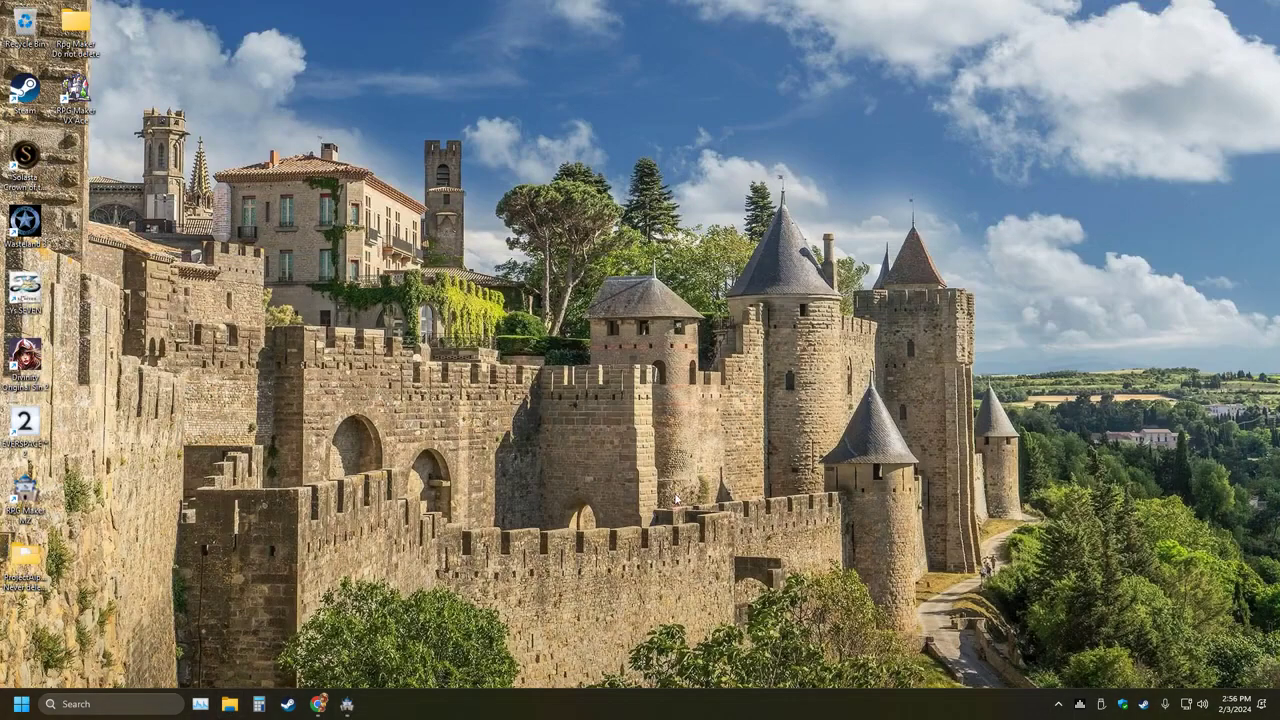
{"action": "left_click", "coordinate": [346, 703]}
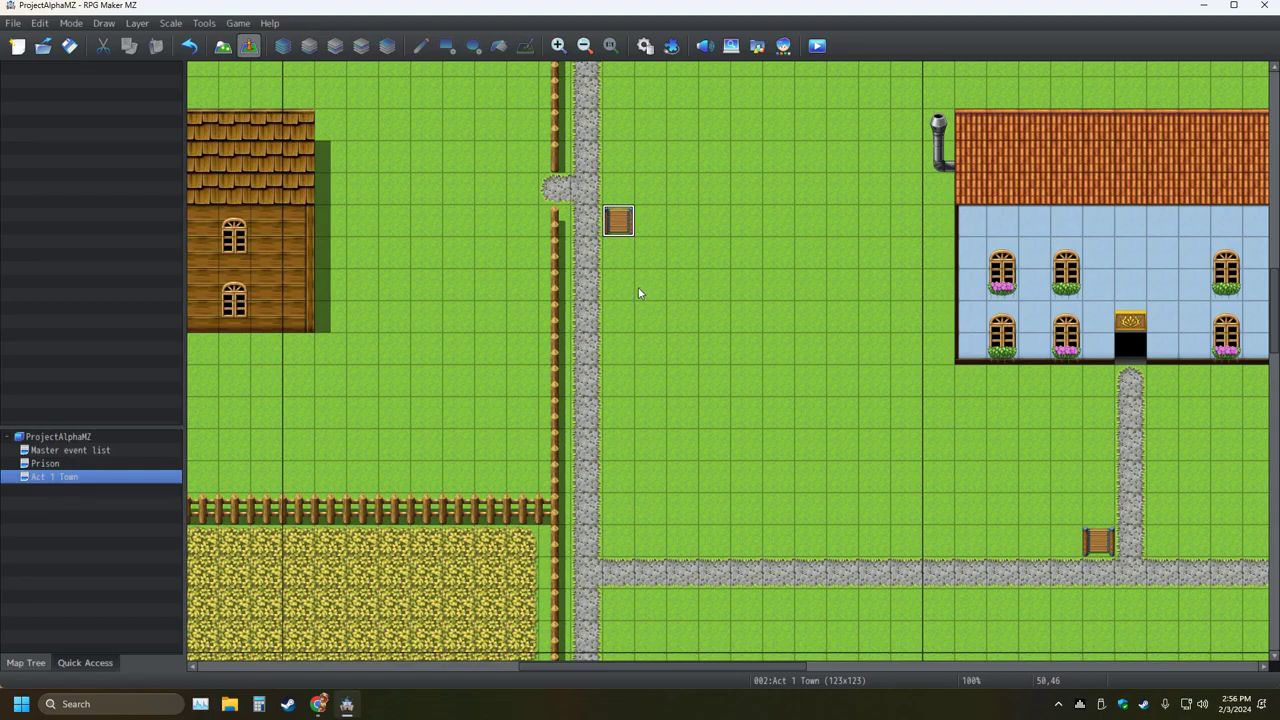
Switch to Chrome, open the bookmarked Add text to image tool, and open the site's full list of manipulation tools
{"action": "left_click", "coordinate": [318, 704]}
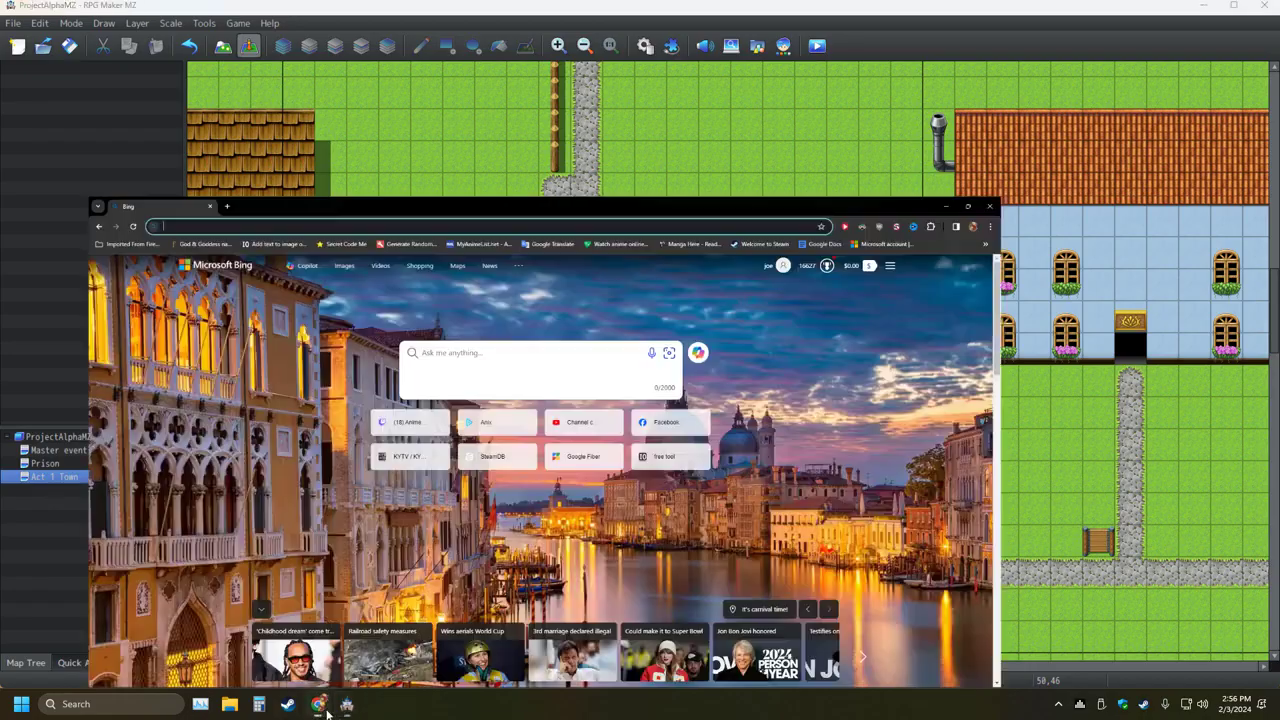
{"action": "left_click", "coordinate": [258, 66]}
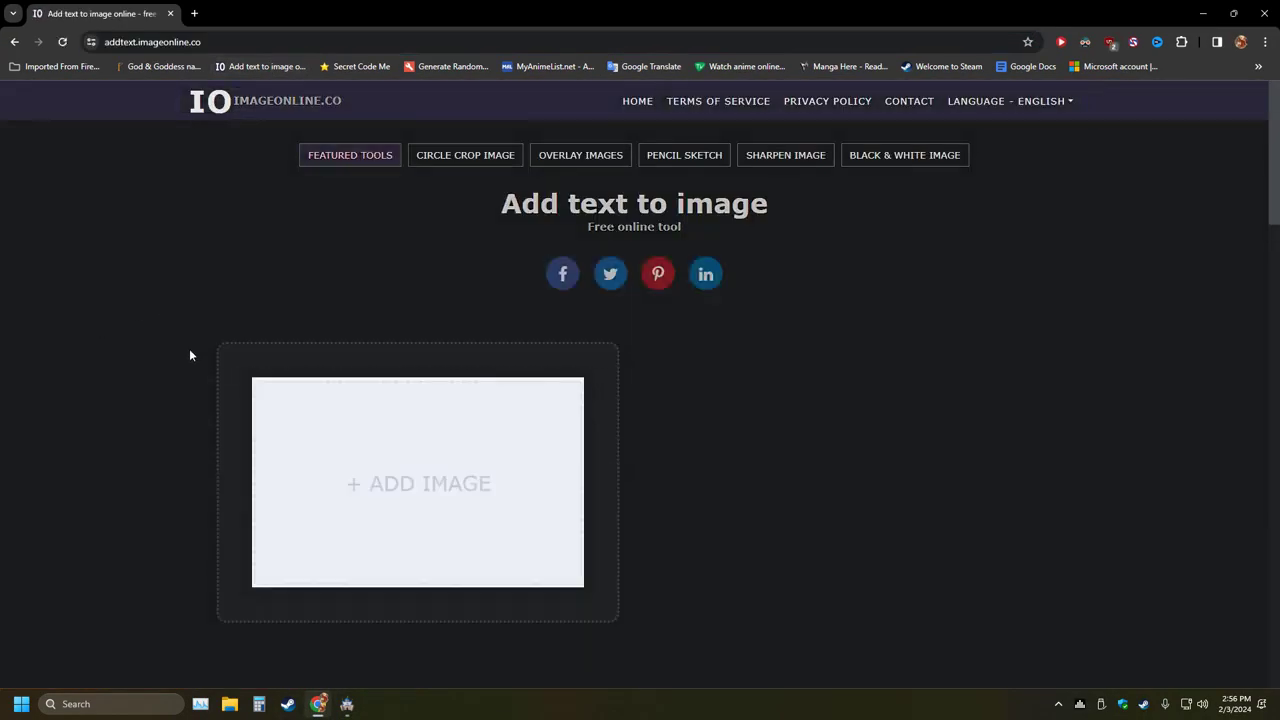
{"action": "scroll", "coordinate": [190, 355], "scroll_direction": "down", "scroll_amount": 10}
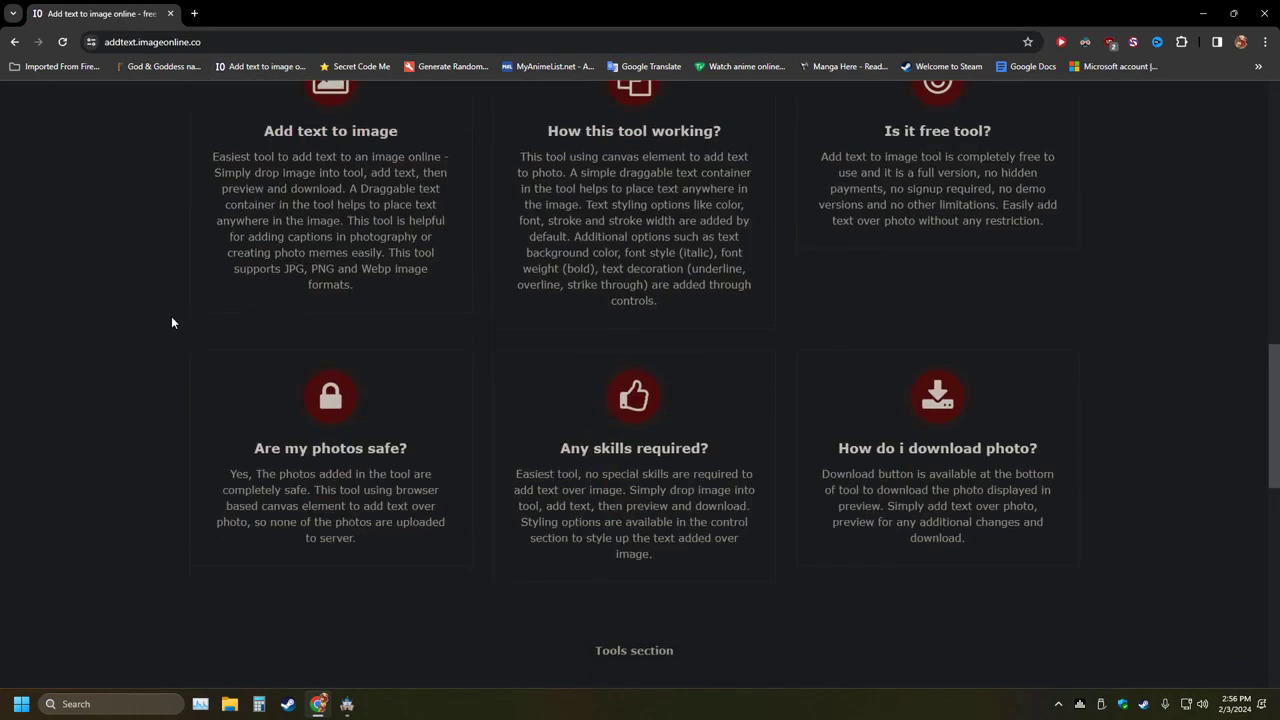
{"action": "scroll", "coordinate": [167, 334], "scroll_direction": "down", "scroll_amount": 2}
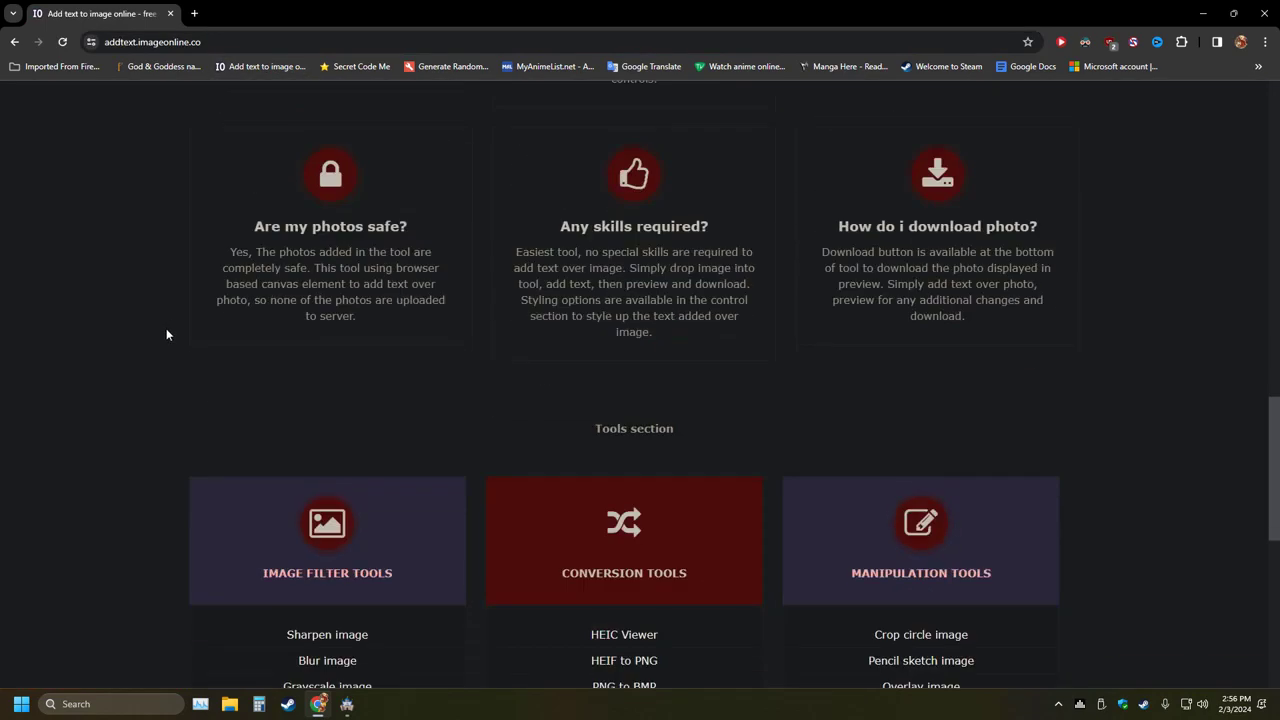
{"action": "scroll", "coordinate": [166, 334], "scroll_direction": "down", "scroll_amount": 2}
{"action": "scroll", "coordinate": [166, 334], "scroll_direction": "down", "scroll_amount": 4}
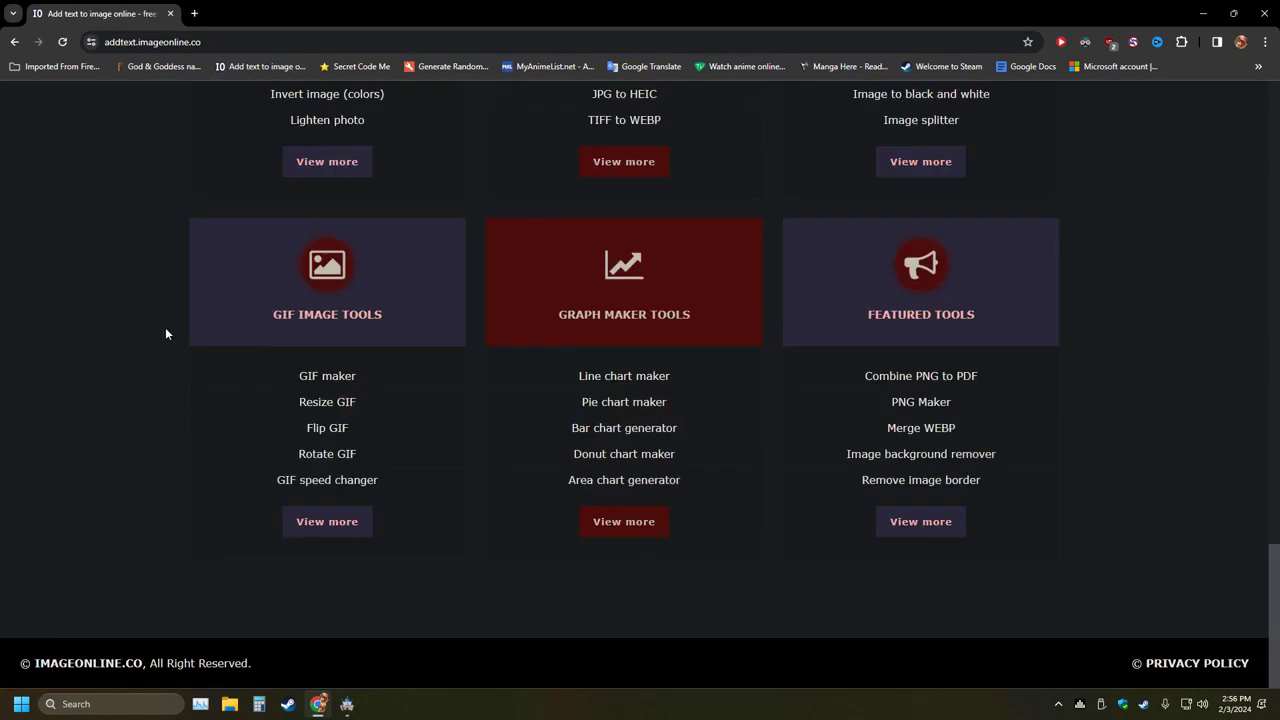
{"action": "left_click", "coordinate": [911, 176]}
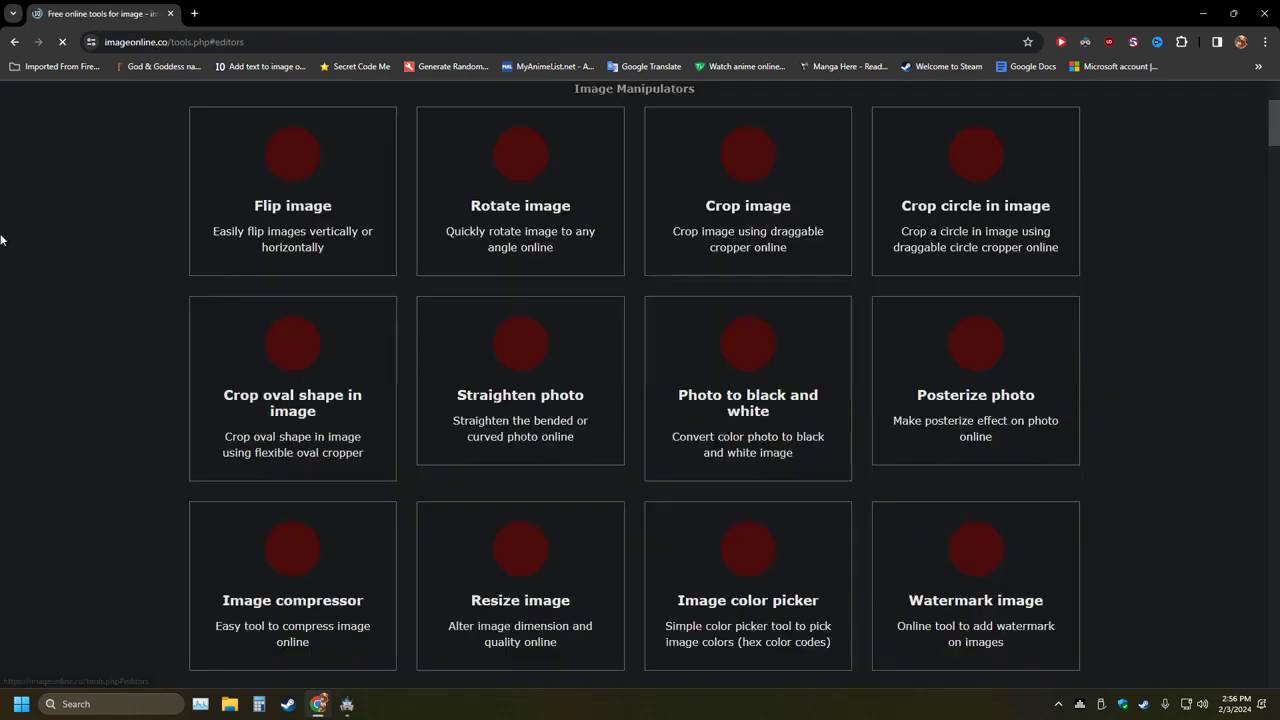
Look through the Image Manipulators tools on imageonline.co and go to the site's home page
{"action": "scroll", "coordinate": [85, 312], "scroll_direction": "down", "scroll_amount": 2}
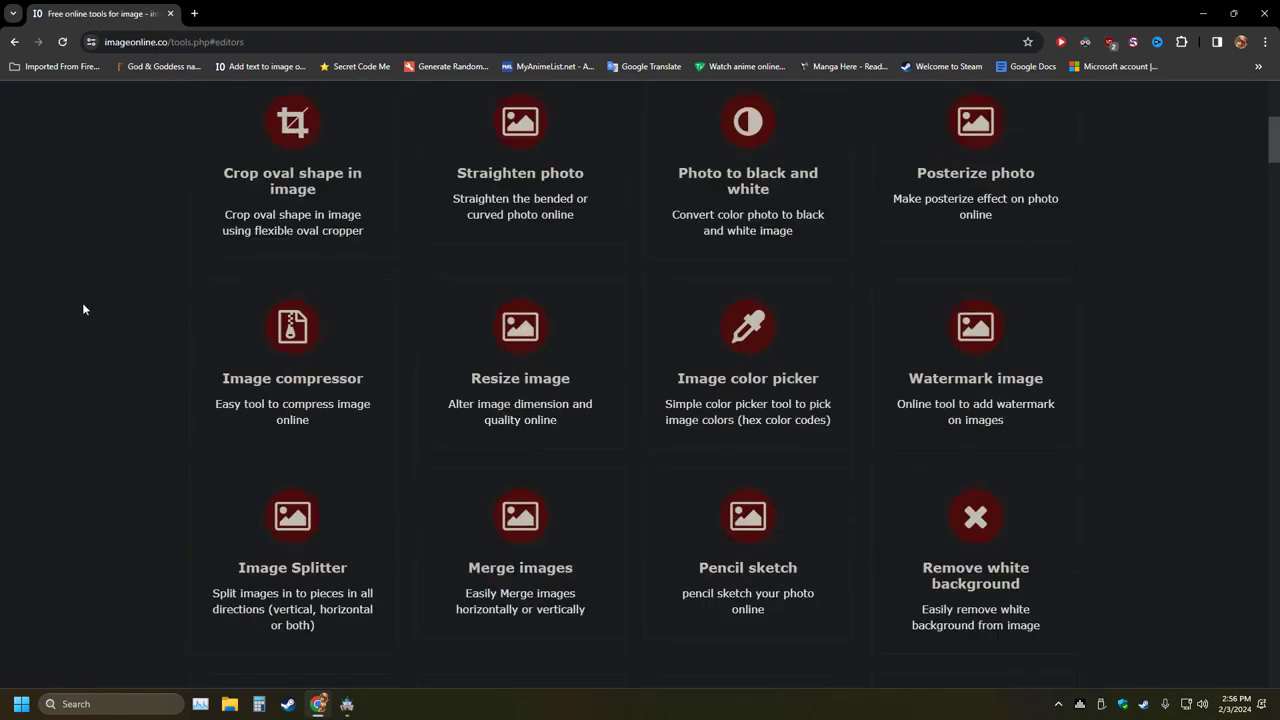
{"action": "scroll", "coordinate": [84, 309], "scroll_direction": "down", "scroll_amount": 4}
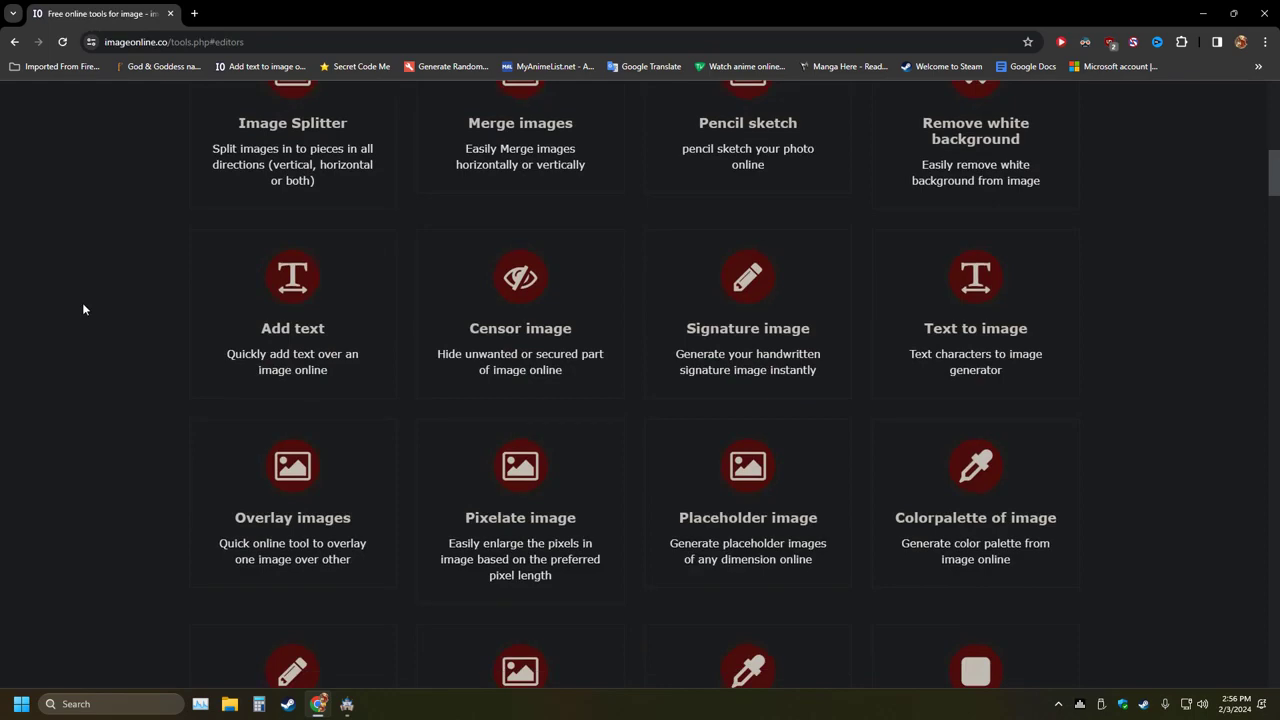
{"action": "scroll", "coordinate": [83, 309], "scroll_direction": "down", "scroll_amount": 2}
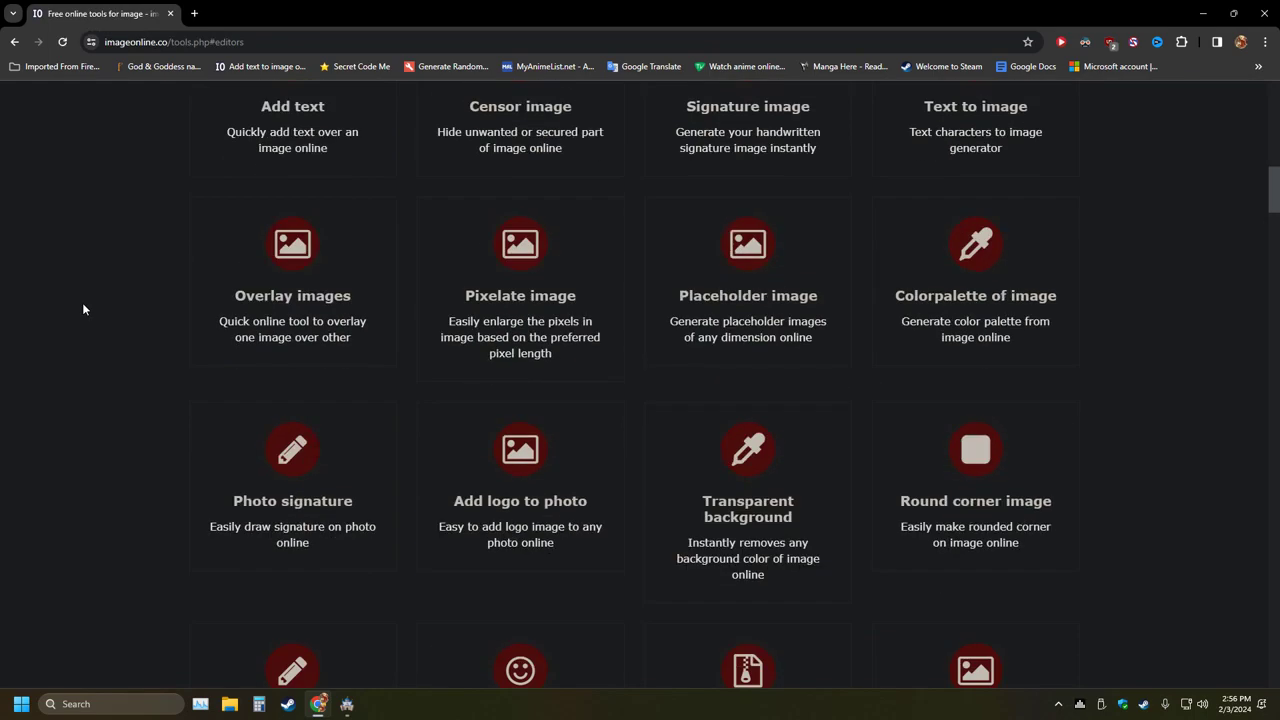
{"action": "scroll", "coordinate": [83, 309], "scroll_direction": "down", "scroll_amount": 2}
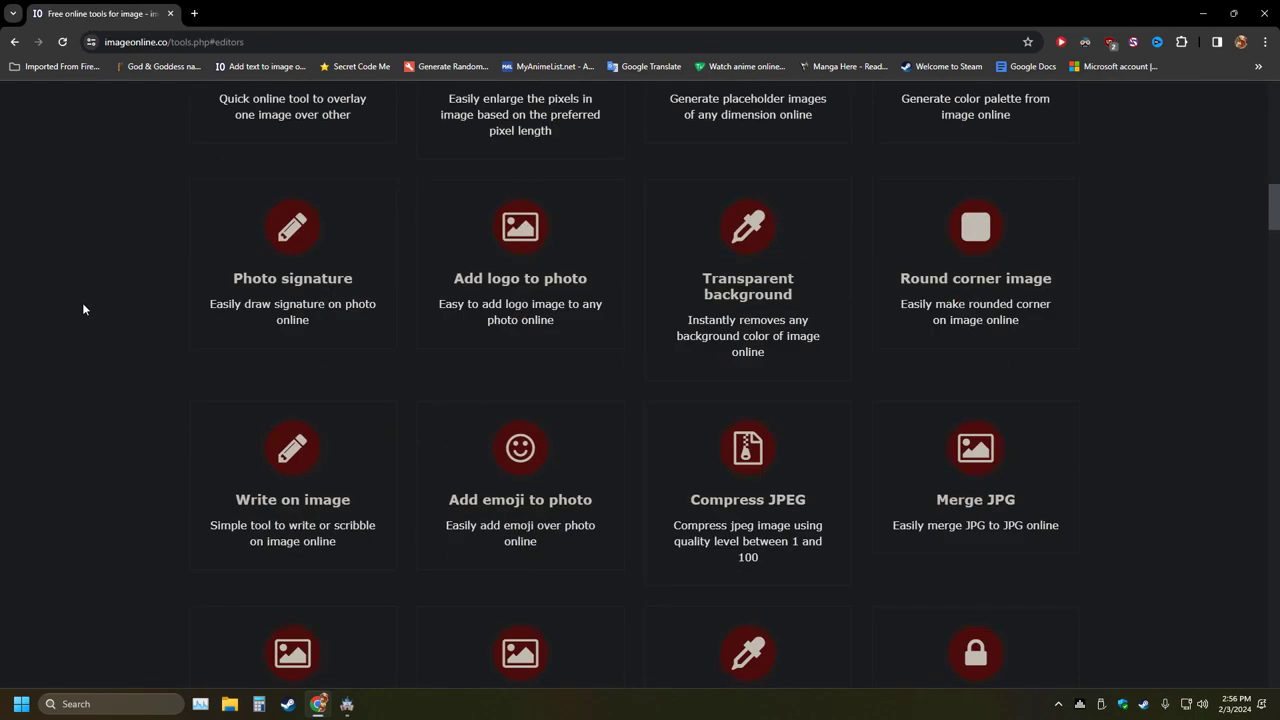
{"action": "scroll", "coordinate": [83, 309], "scroll_direction": "down", "scroll_amount": 2}
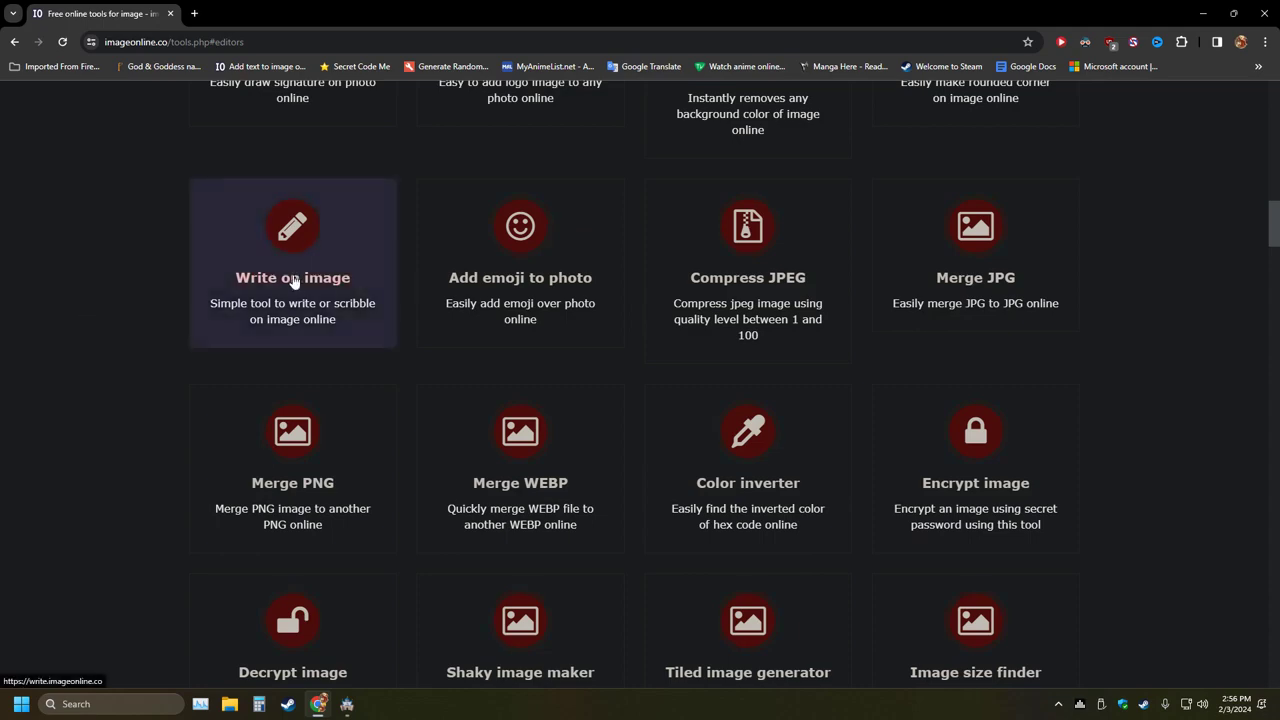
{"action": "scroll", "coordinate": [110, 345], "scroll_direction": "down", "scroll_amount": 2}
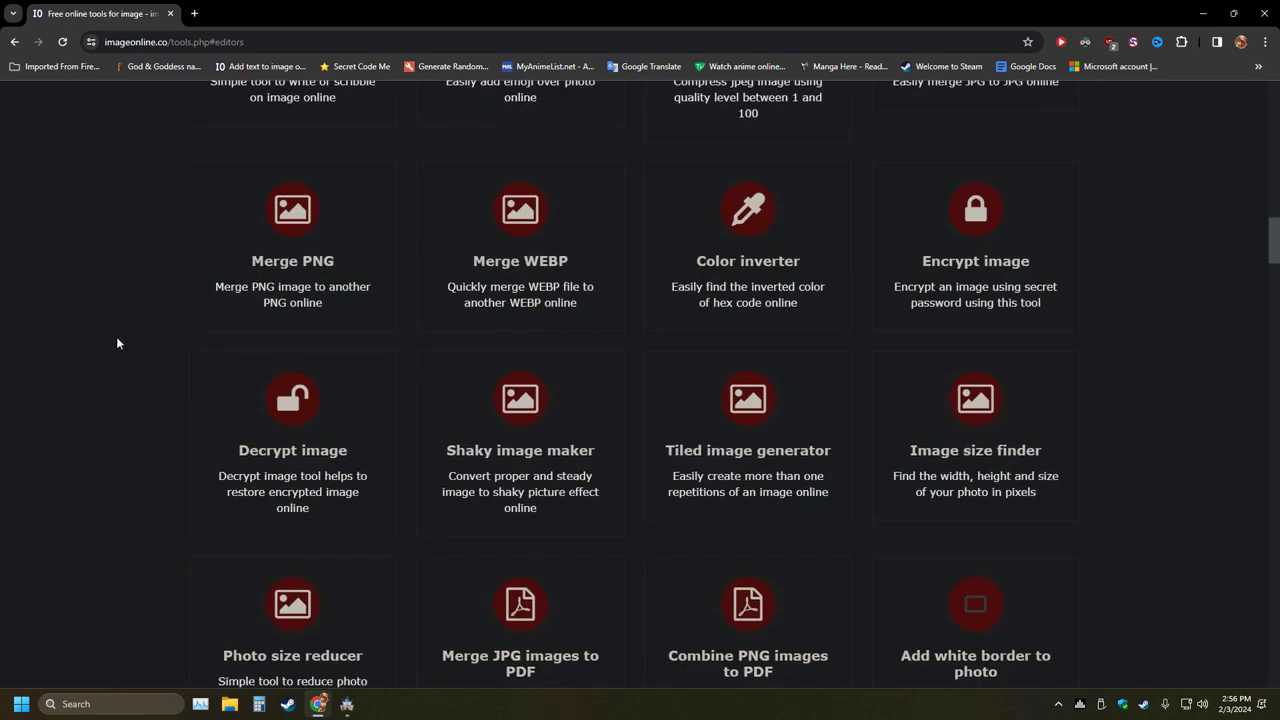
{"action": "scroll", "coordinate": [116, 343], "scroll_direction": "down", "scroll_amount": 2}
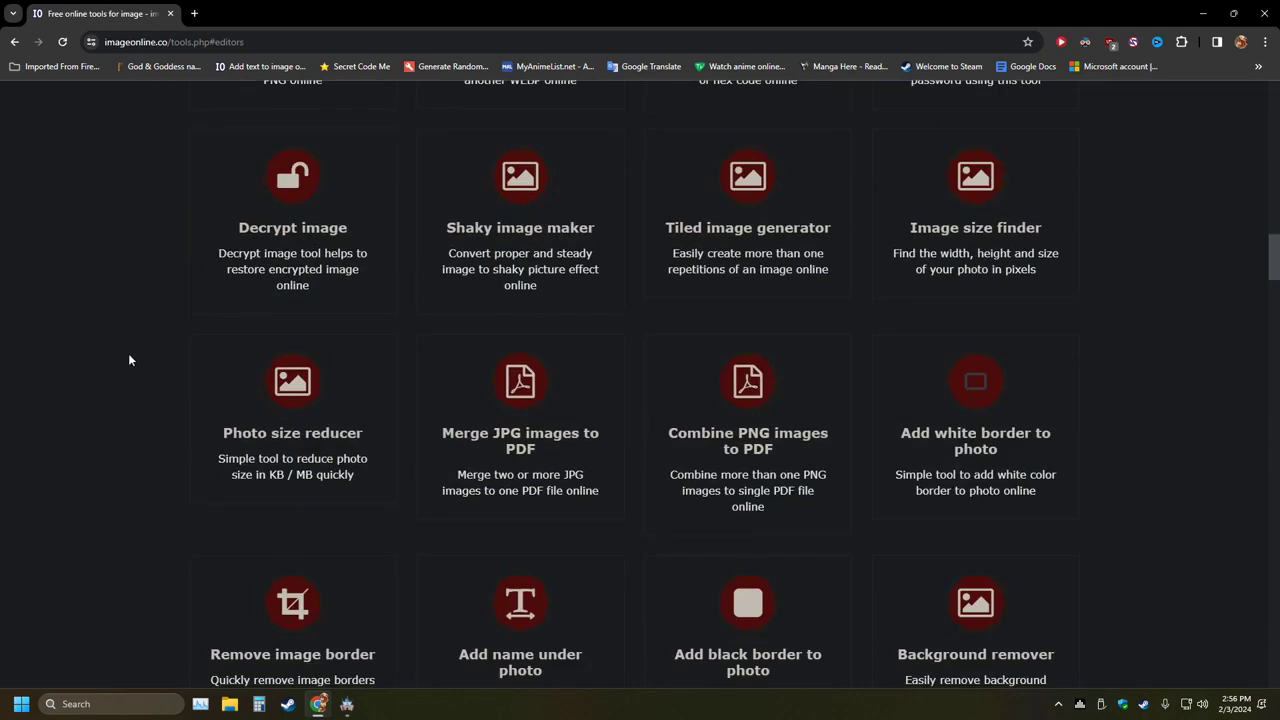
{"action": "scroll", "coordinate": [128, 353], "scroll_direction": "down", "scroll_amount": 4}
{"action": "scroll", "coordinate": [128, 353], "scroll_direction": "up", "scroll_amount": 5}
{"action": "scroll", "coordinate": [128, 353], "scroll_direction": "up", "scroll_amount": 15}
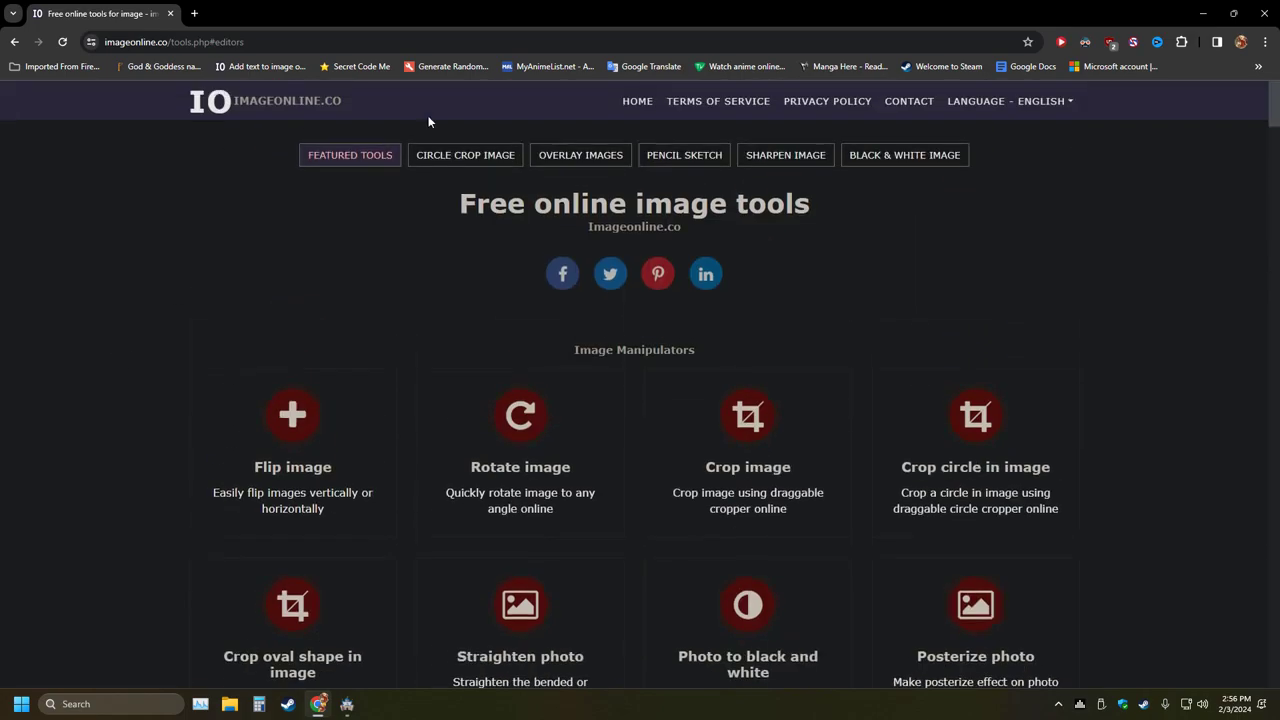
{"action": "left_click", "coordinate": [205, 100]}
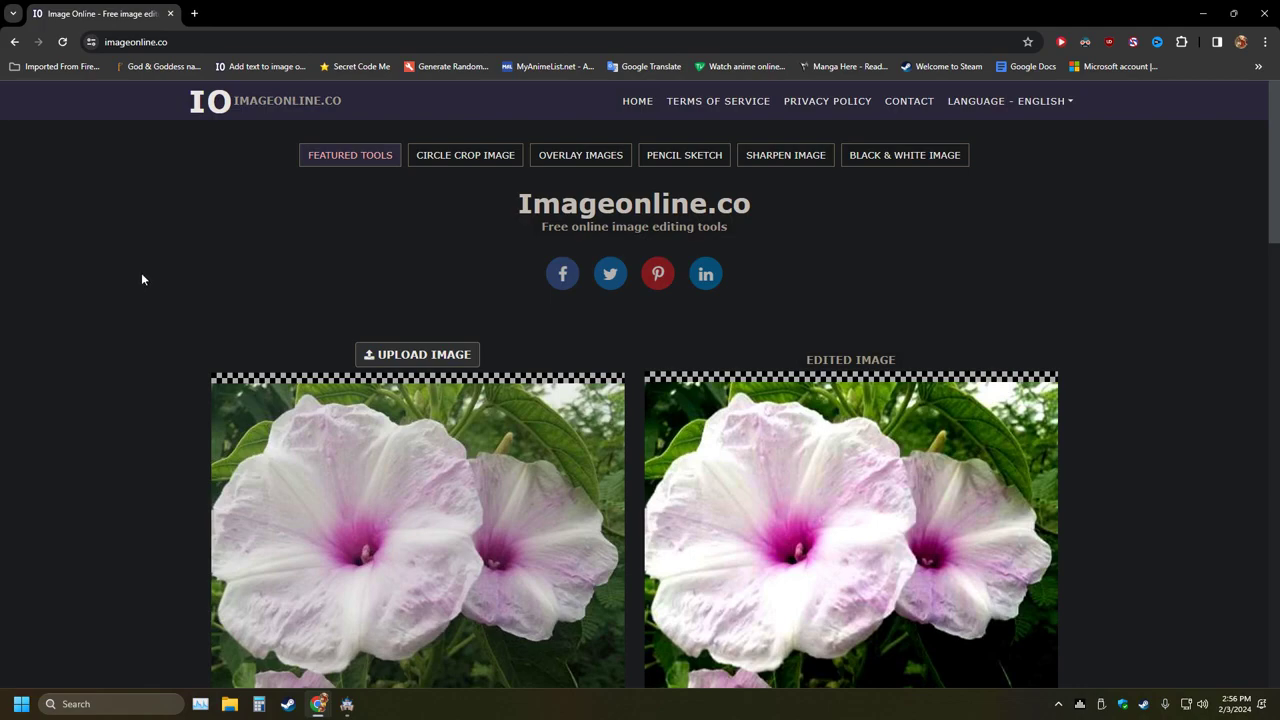
Open the full list of manipulation tools from the imageonline.co home page, look through it and open the Watermark image tool
{"action": "scroll", "coordinate": [141, 275], "scroll_direction": "down", "scroll_amount": 10}
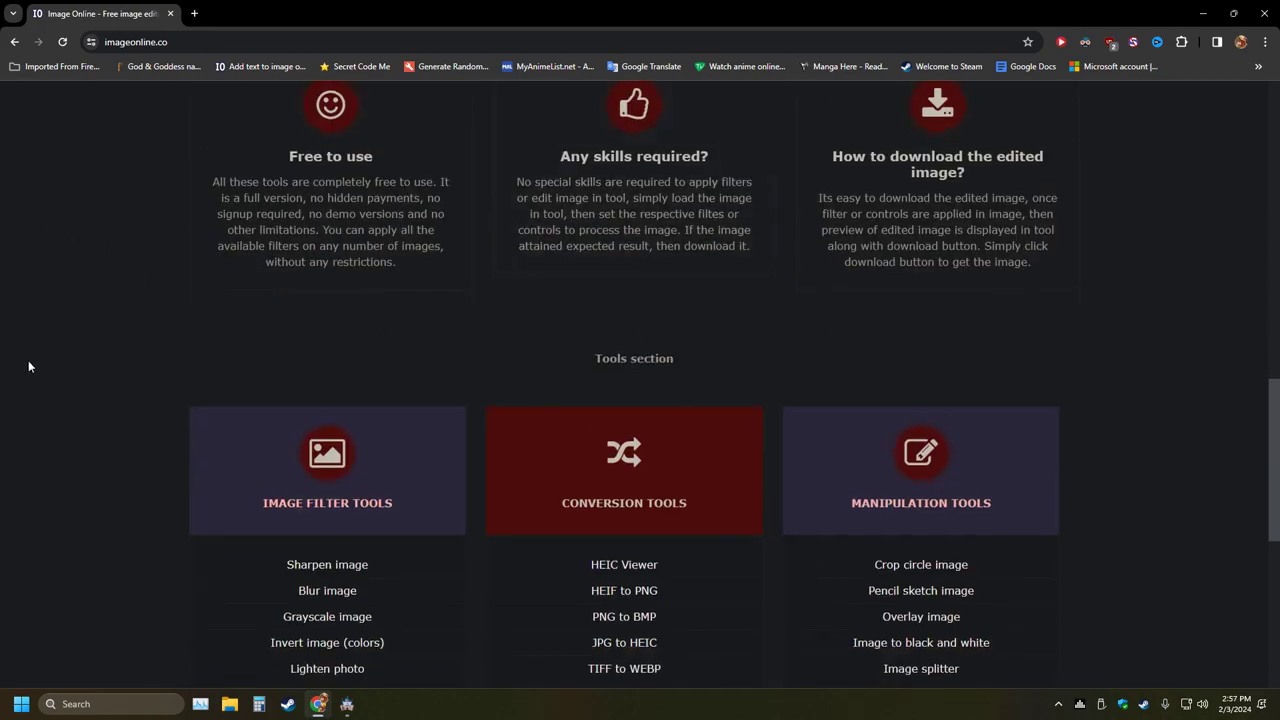
{"action": "scroll", "coordinate": [144, 341], "scroll_direction": "down", "scroll_amount": 4}
{"action": "scroll", "coordinate": [145, 341], "scroll_direction": "down", "scroll_amount": 1}
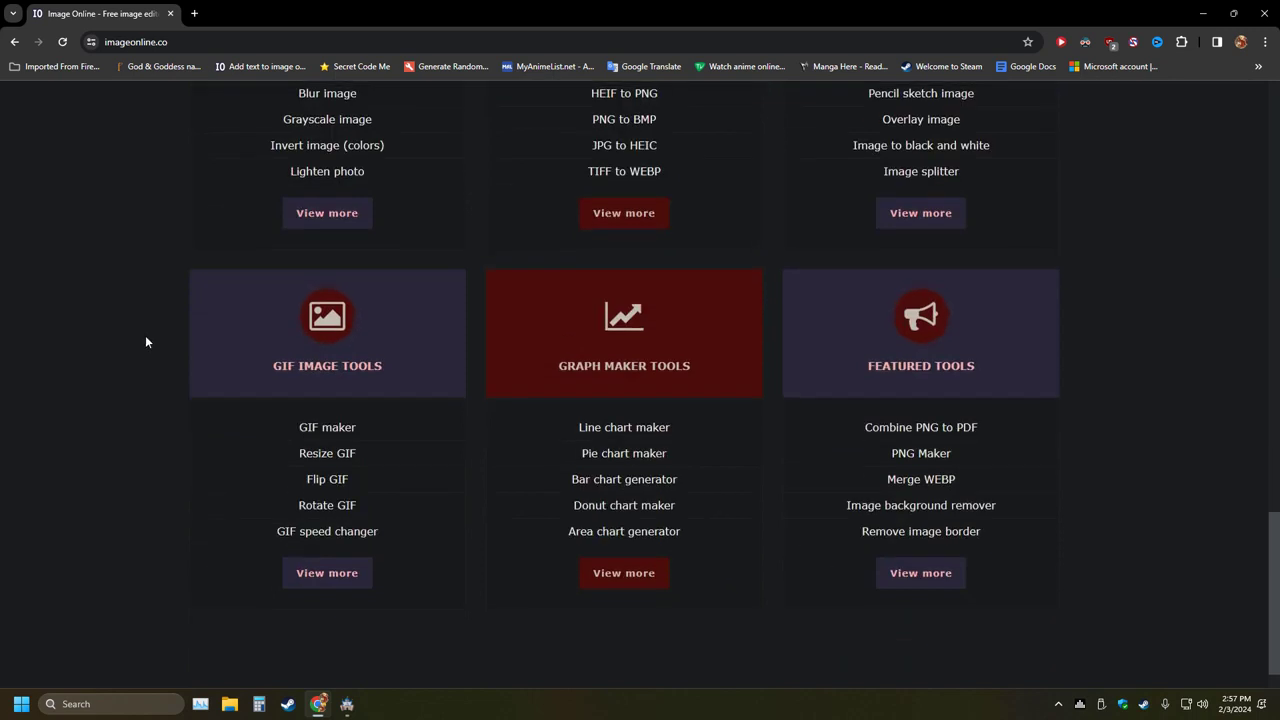
{"action": "left_click", "coordinate": [926, 166]}
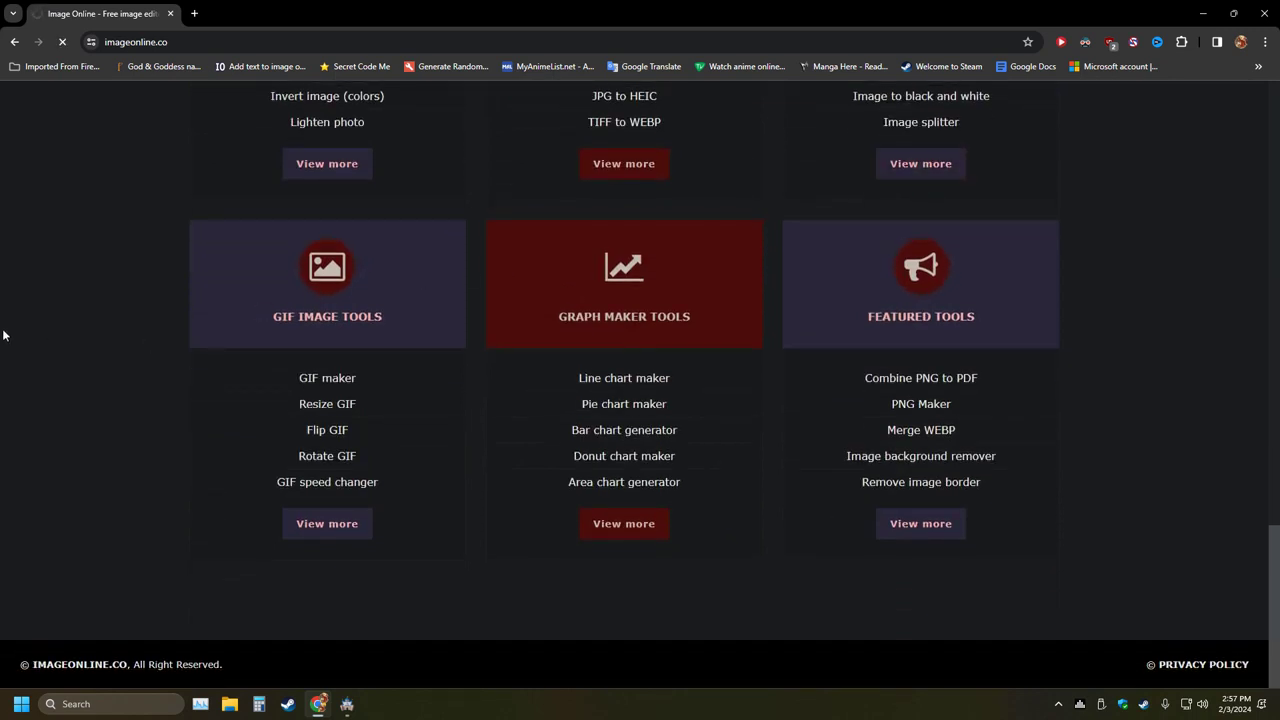
{"action": "scroll", "coordinate": [257, 409], "scroll_direction": "down", "scroll_amount": 20}
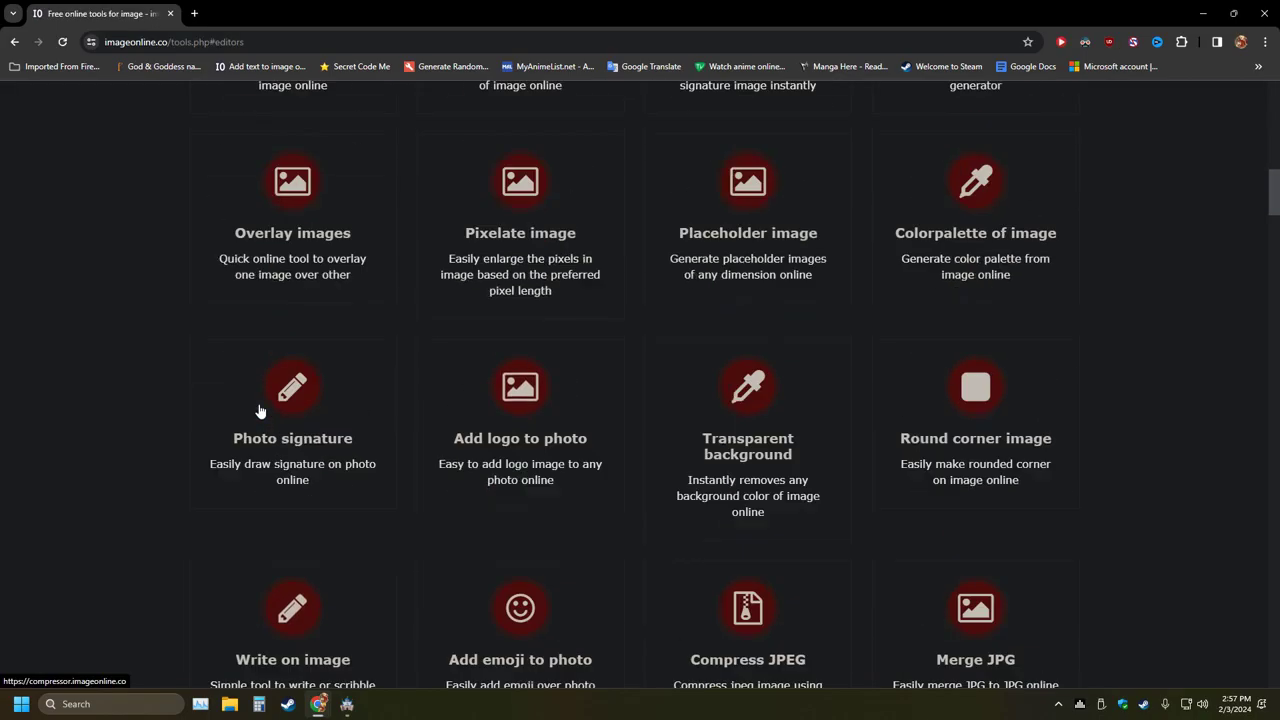
{"action": "scroll", "coordinate": [132, 413], "scroll_direction": "down", "scroll_amount": 5}
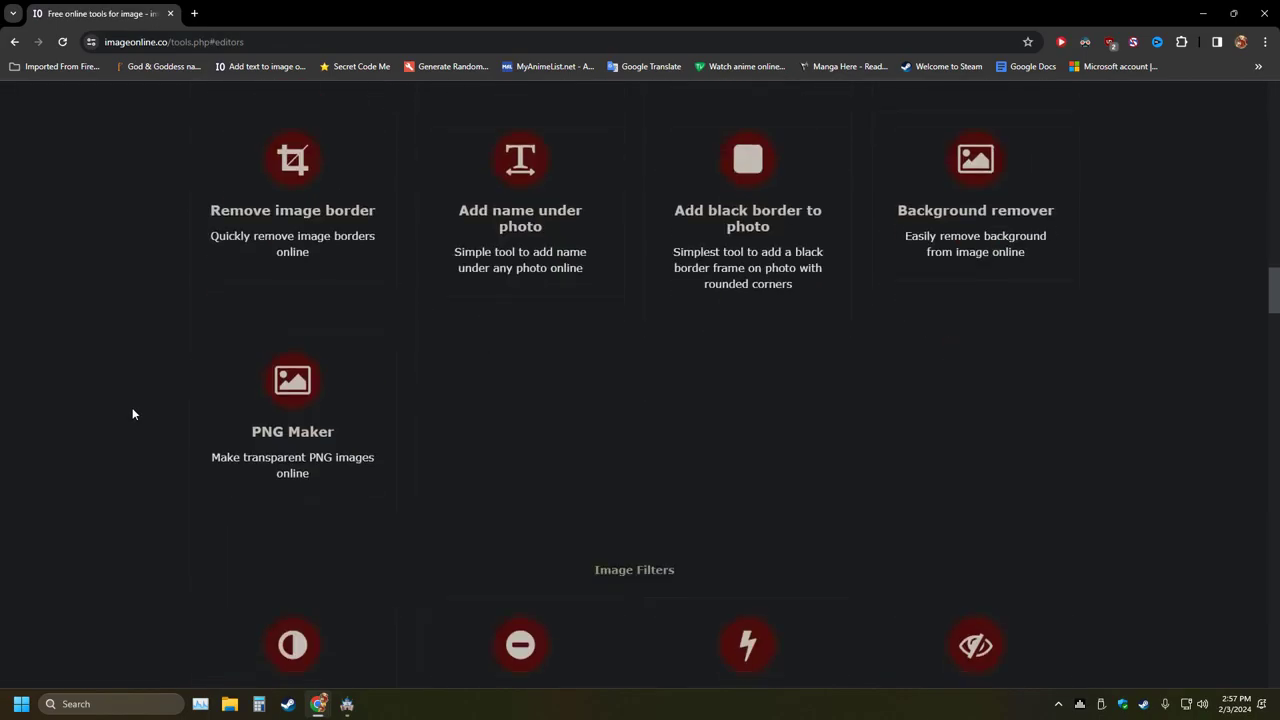
{"action": "scroll", "coordinate": [132, 413], "scroll_direction": "up", "scroll_amount": 7}
{"action": "scroll", "coordinate": [132, 413], "scroll_direction": "up", "scroll_amount": 4}
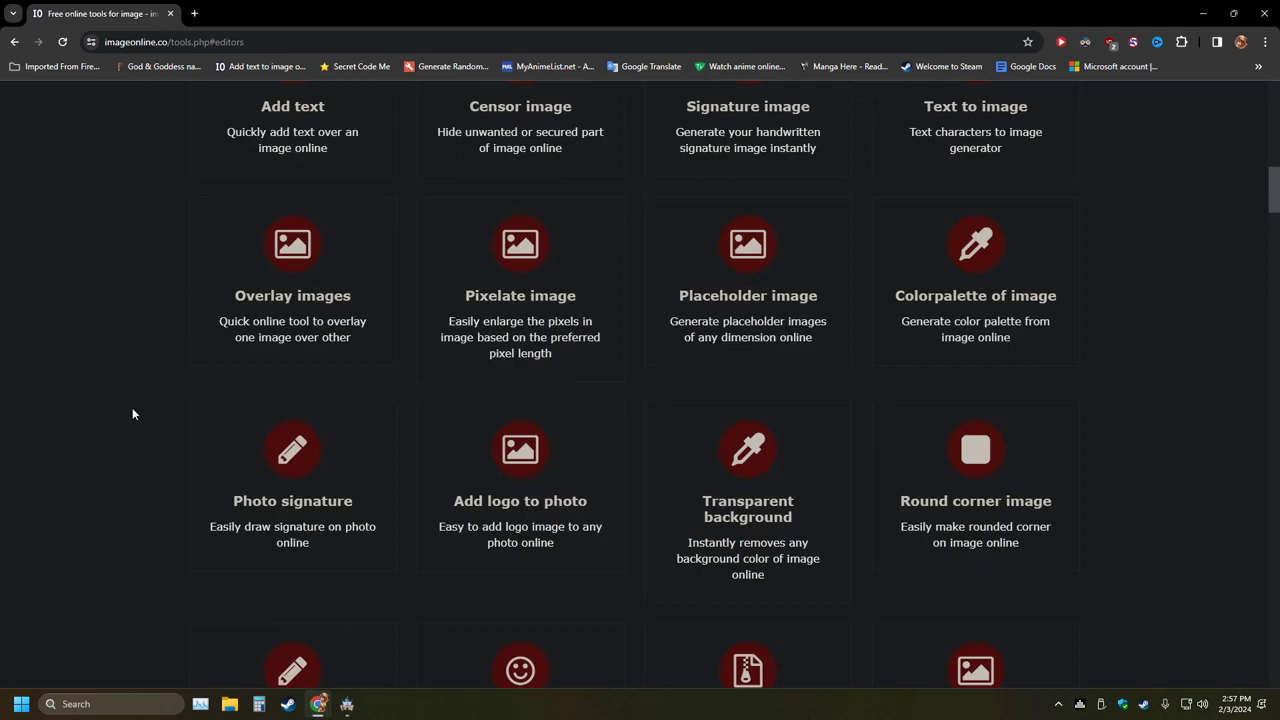
{"action": "scroll", "coordinate": [132, 413], "scroll_direction": "up", "scroll_amount": 4}
{"action": "left_click", "coordinate": [1018, 155]}
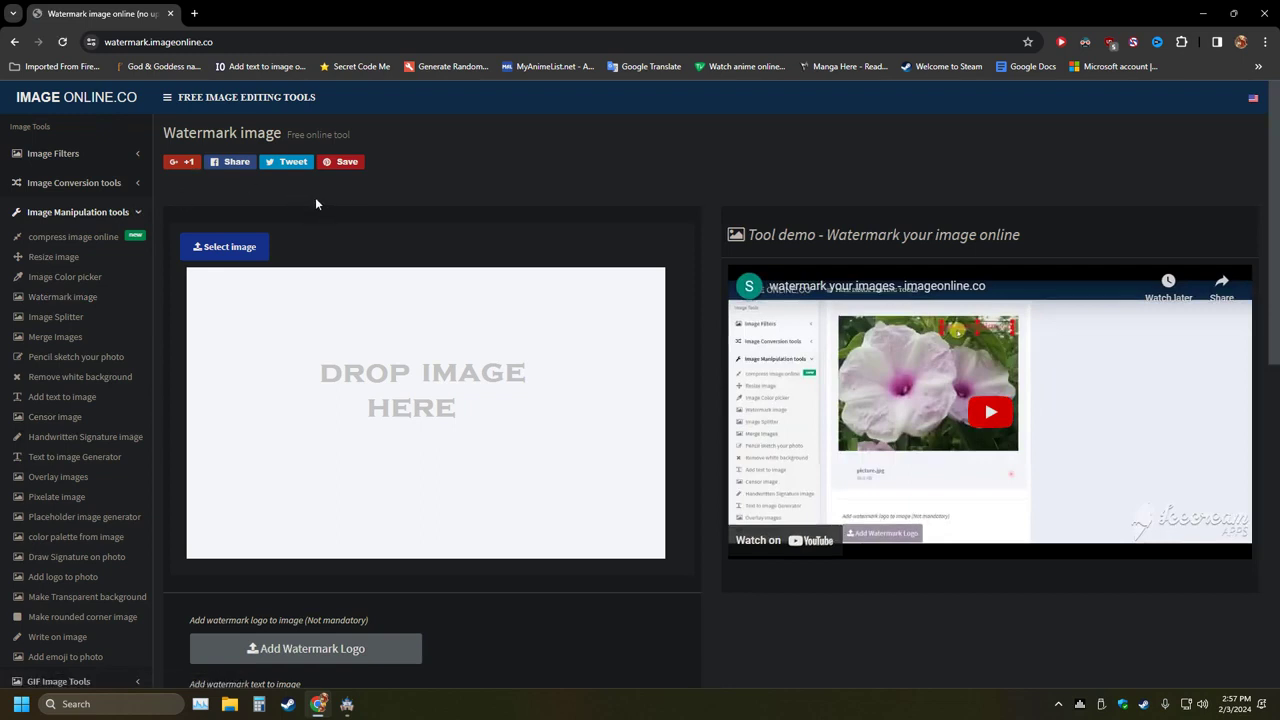
Replace the Add text to image bookmark with one for the Watermark image page, placed just before the Secret Code bookmark
{"action": "right_click", "coordinate": [272, 66]}
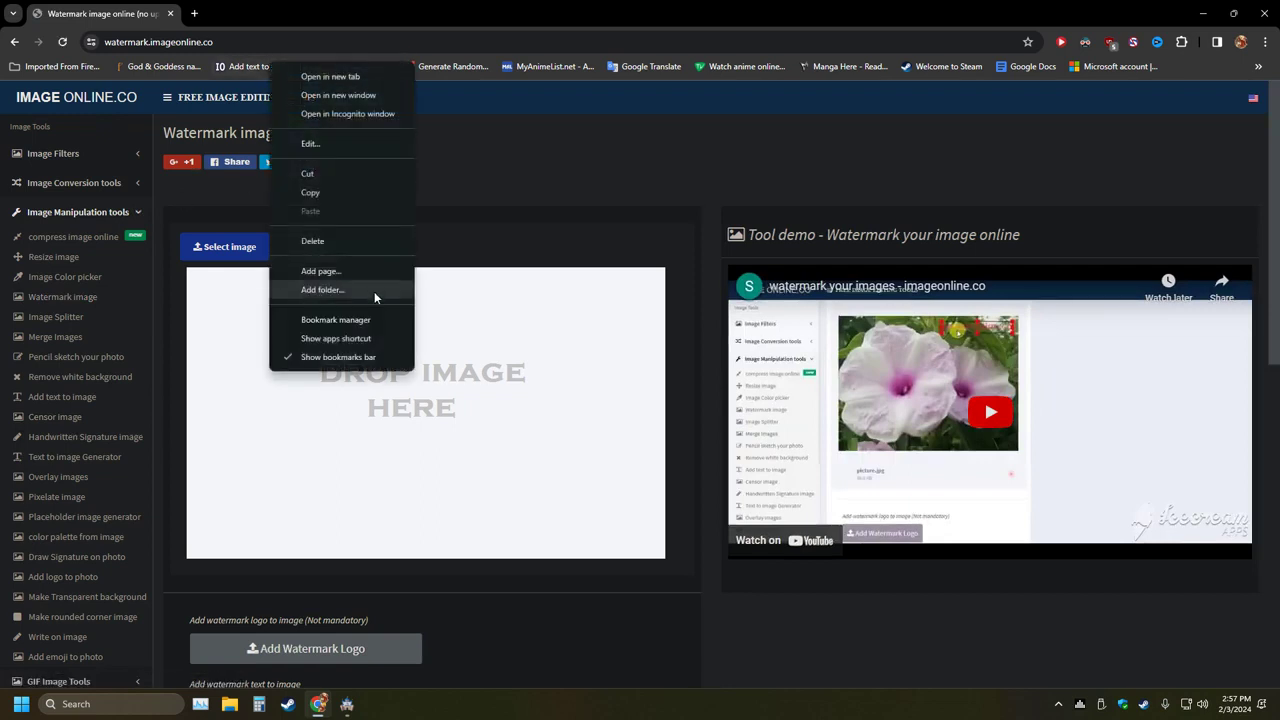
{"action": "left_click", "coordinate": [312, 241]}
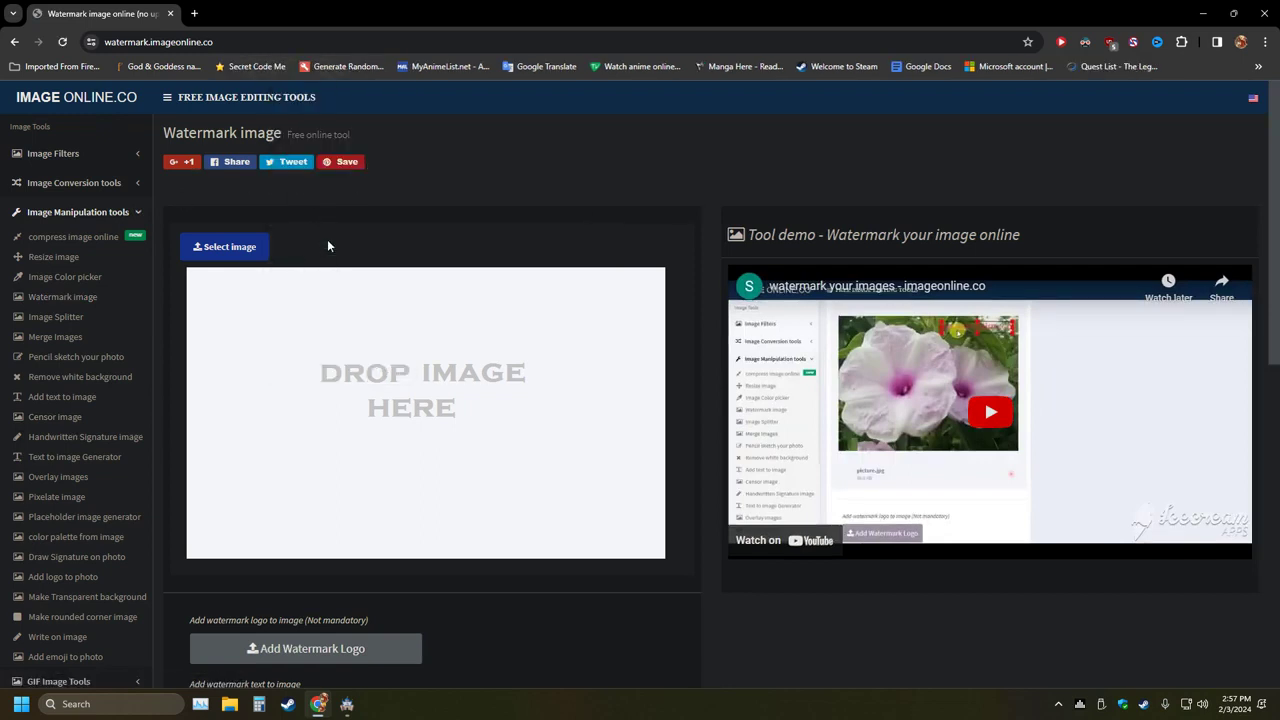
{"action": "left_click", "coordinate": [1027, 42]}
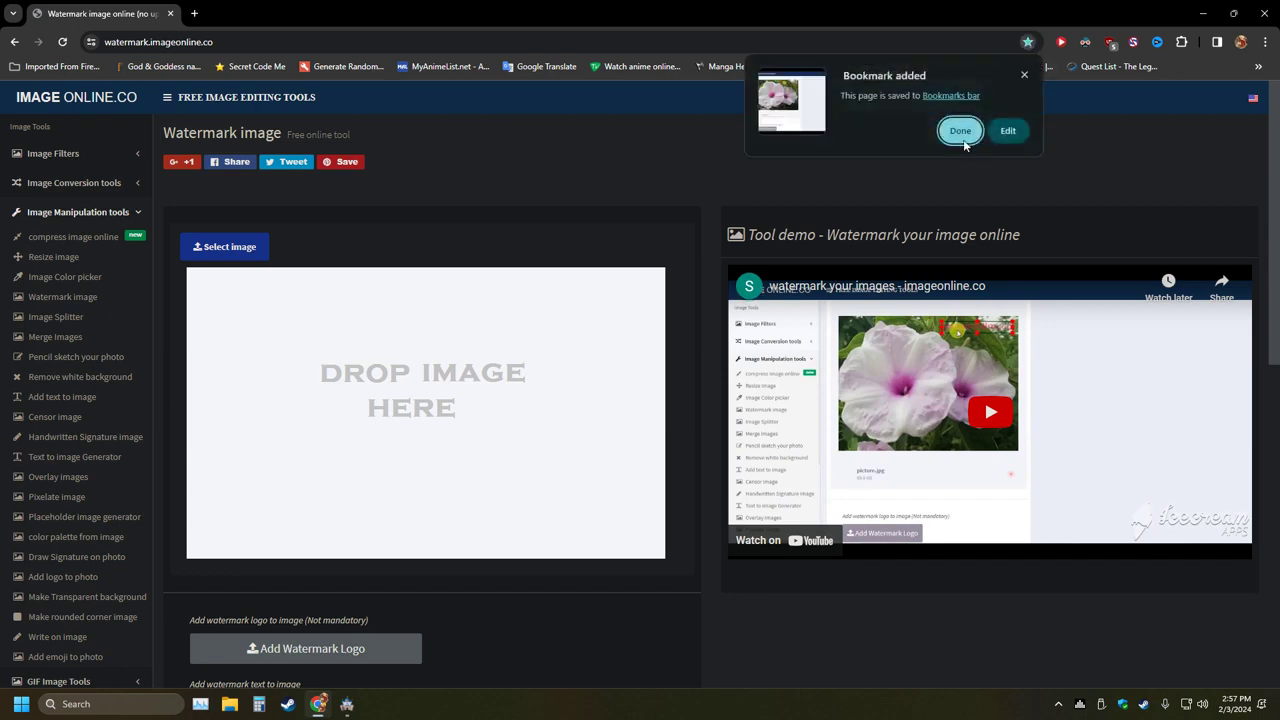
{"action": "left_click", "coordinate": [960, 131]}
{"action": "left_click", "coordinate": [1258, 66]}
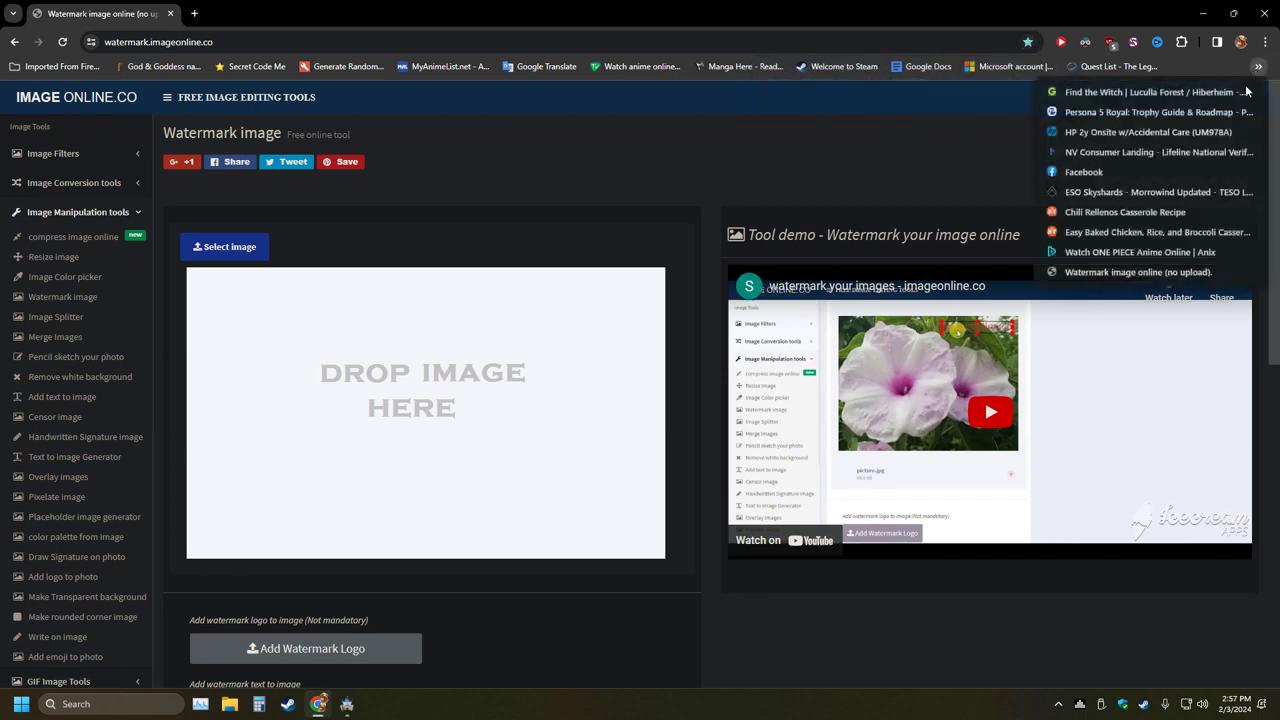
{"action": "mouse_move", "coordinate": [1108, 272]}
{"action": "left_mouse_down"}
{"action": "mouse_move", "coordinate": [240, 118]}
{"action": "mouse_move", "coordinate": [210, 69]}
{"action": "left_mouse_up"}
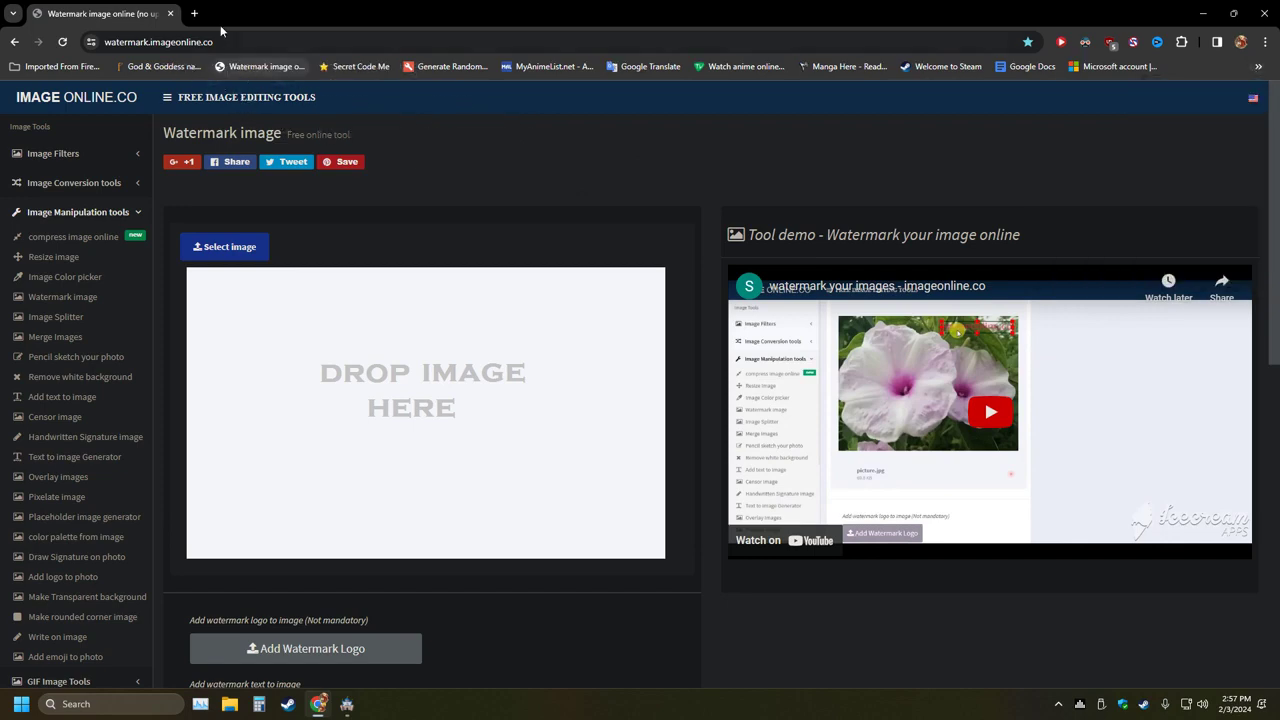
Test the new Watermark image bookmark in a separate tab and close that tab again
{"action": "left_click", "coordinate": [195, 14]}
{"action": "left_click", "coordinate": [262, 66]}
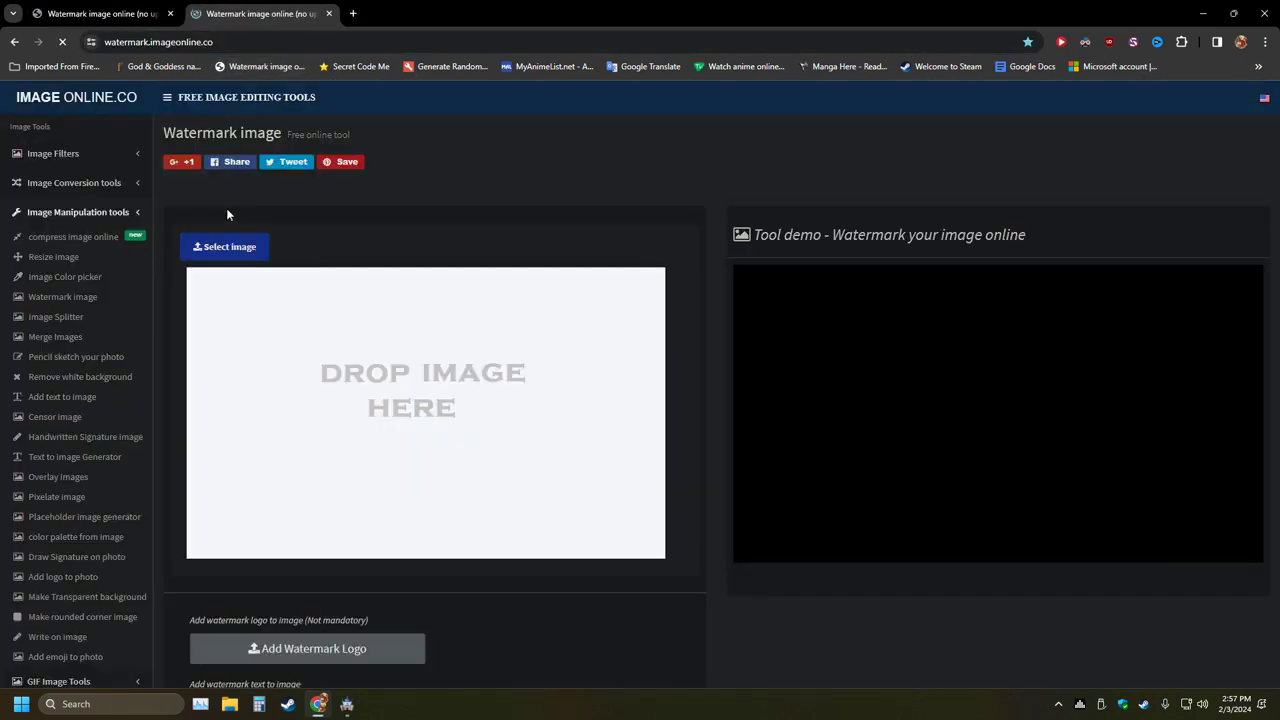
{"action": "left_click", "coordinate": [329, 13]}
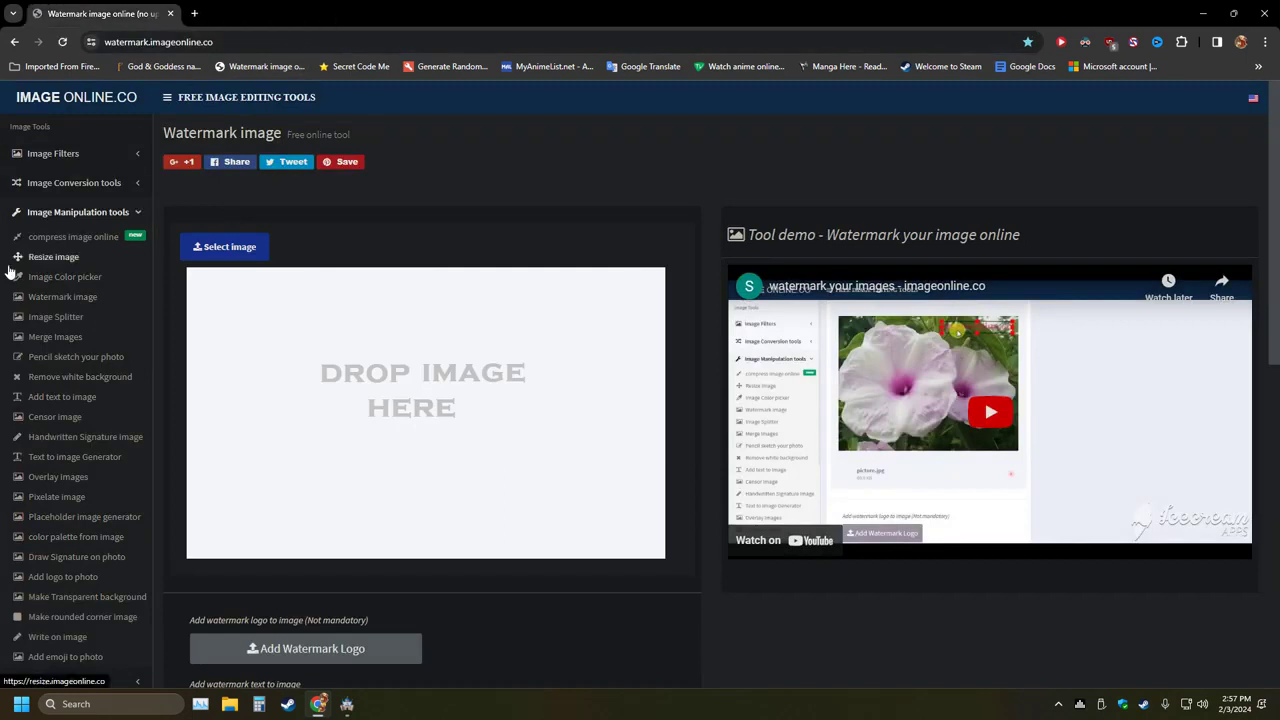
Look through the site's list of Image Manipulation tools beside the Watermark image page
{"action": "scroll", "coordinate": [104, 357], "scroll_direction": "down", "scroll_amount": 1}
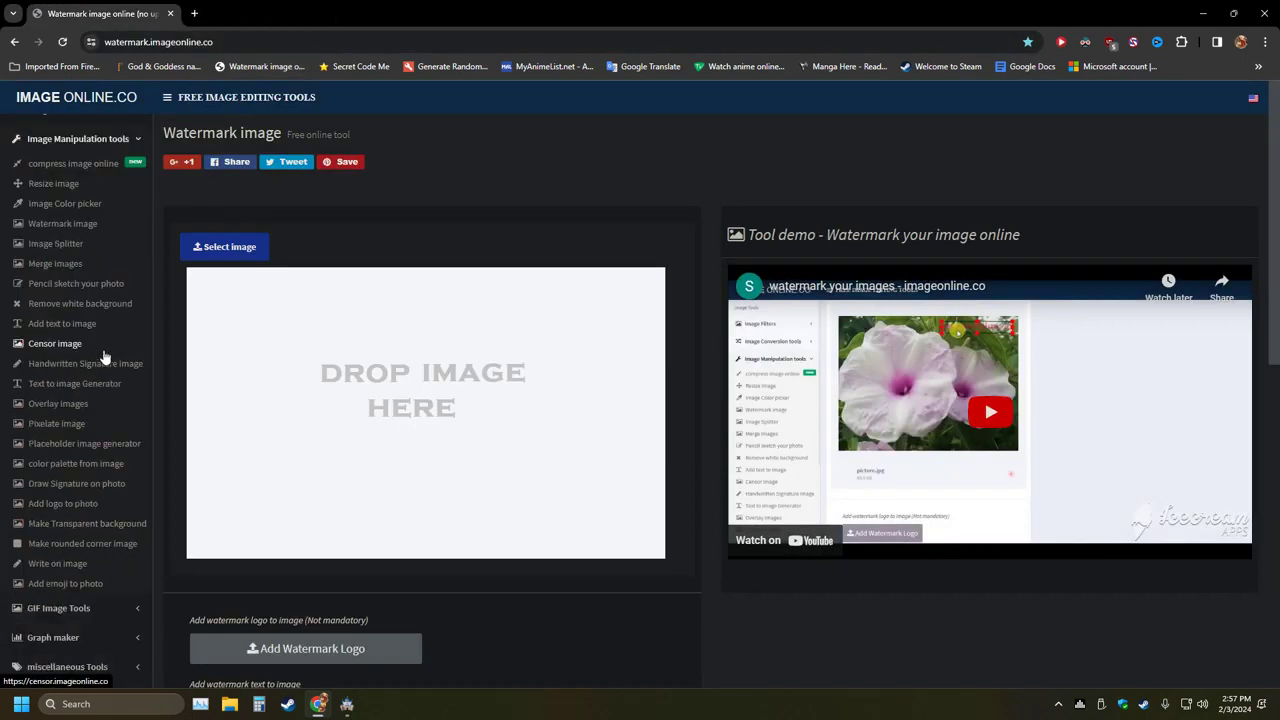
{"action": "scroll", "coordinate": [104, 357], "scroll_direction": "up", "scroll_amount": 1}
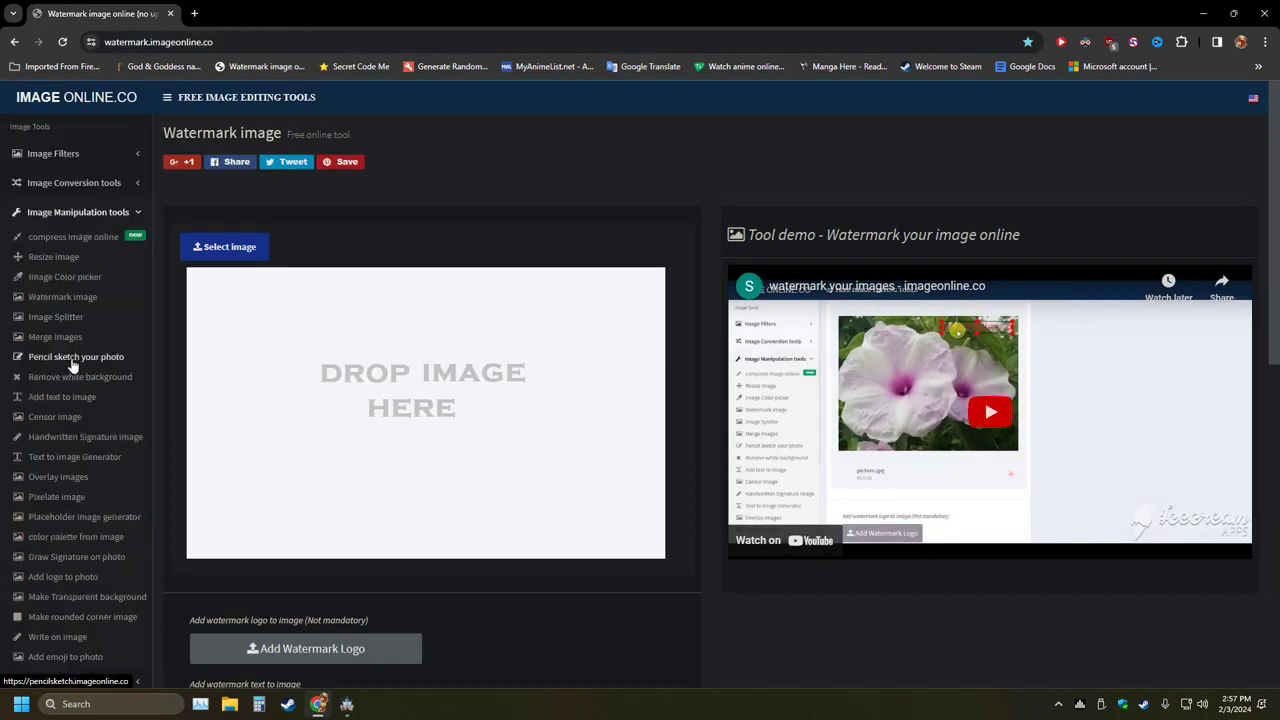
{"action": "scroll", "coordinate": [88, 470], "scroll_direction": "down", "scroll_amount": 1}
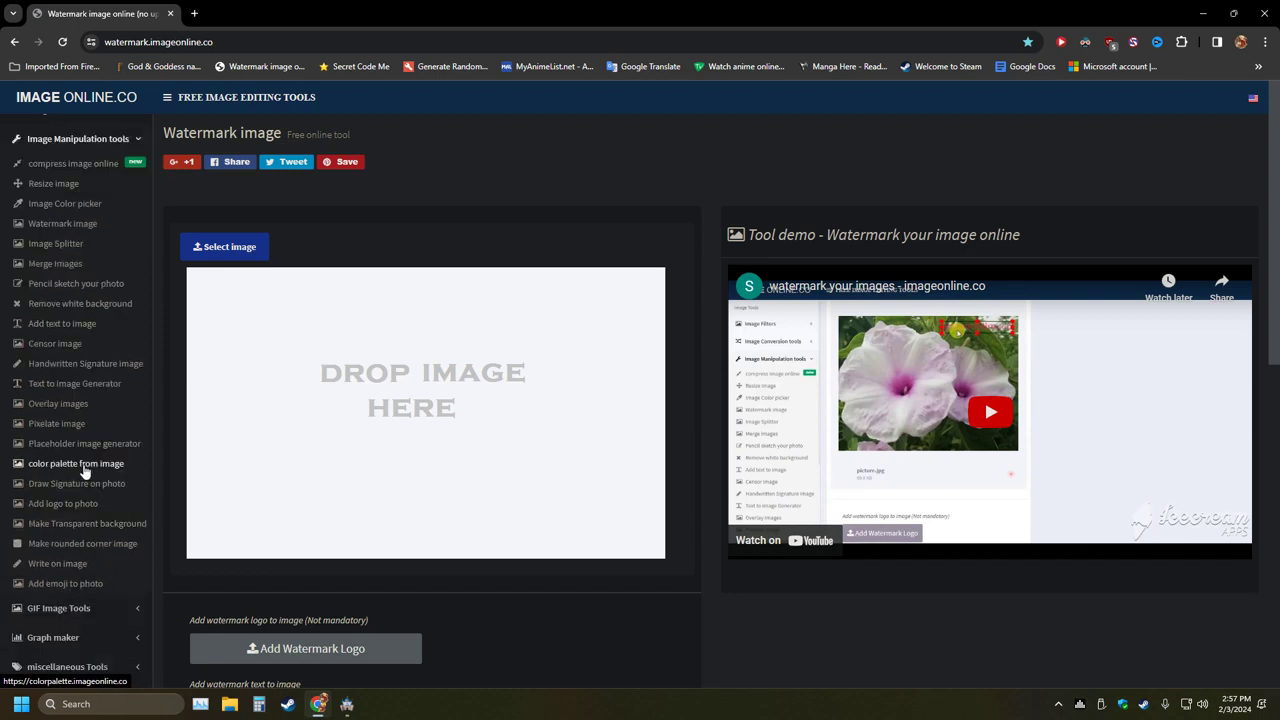
{"action": "scroll", "coordinate": [85, 472], "scroll_direction": "up", "scroll_amount": 1}
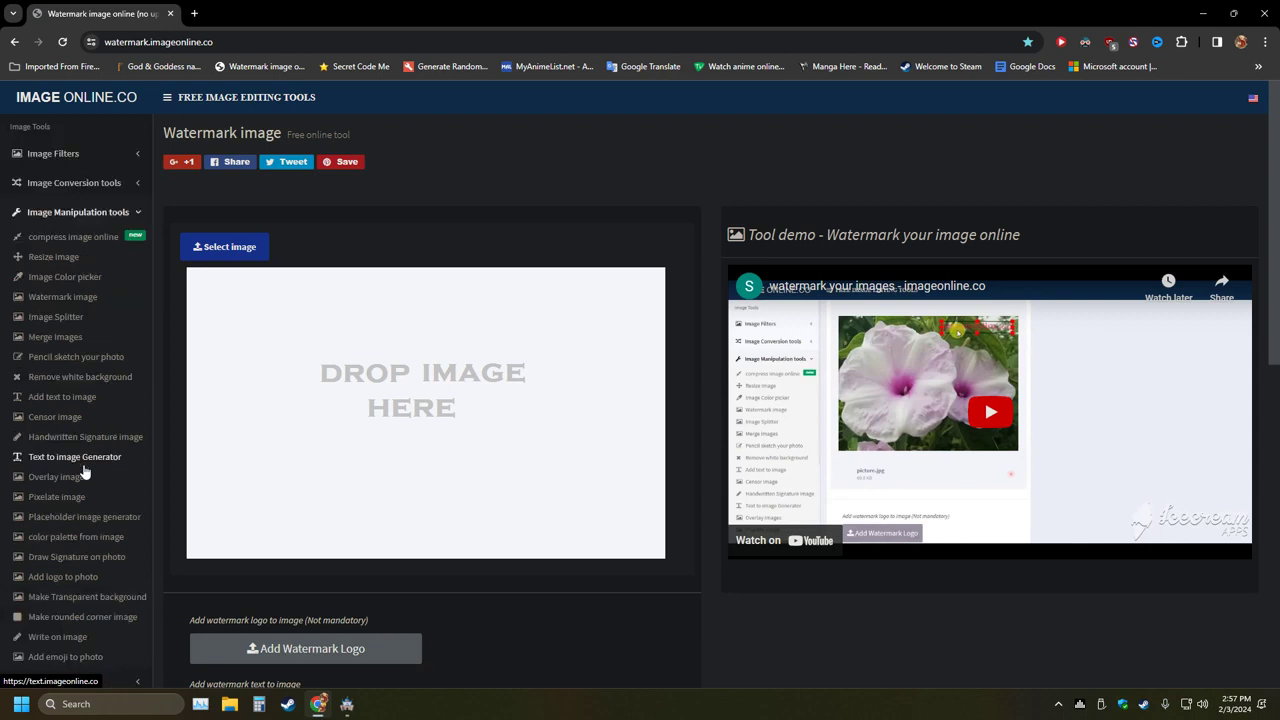
{"action": "scroll", "coordinate": [82, 472], "scroll_direction": "down", "scroll_amount": 1}
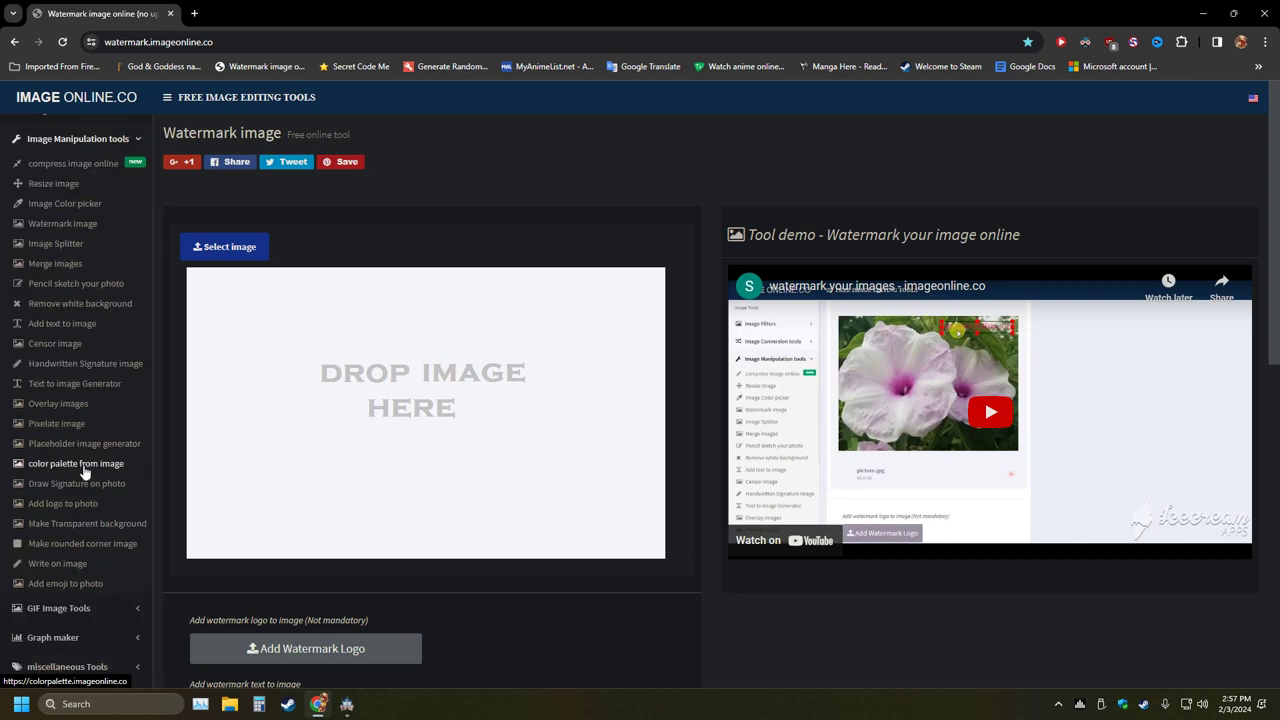
{"action": "scroll", "coordinate": [86, 466], "scroll_direction": "up", "scroll_amount": 1}
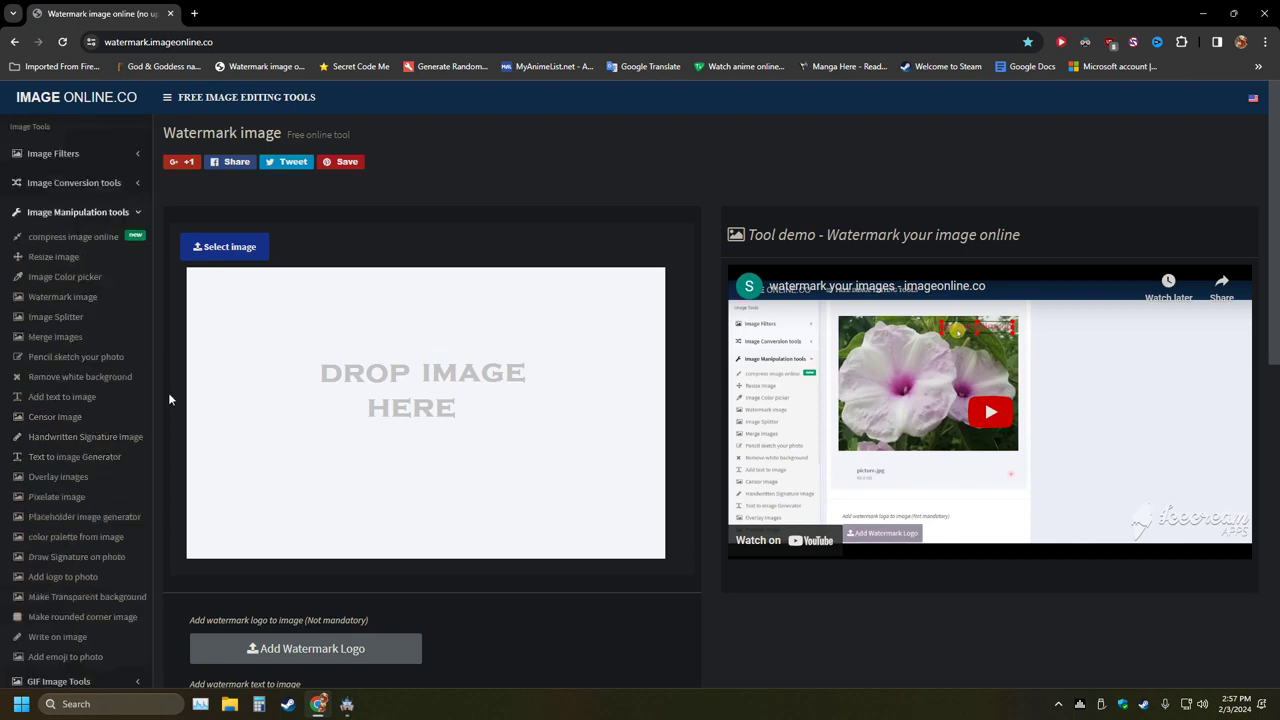
Search Bing in a new tab for "Blank wooden sign png"
{"action": "left_click", "coordinate": [194, 13]}
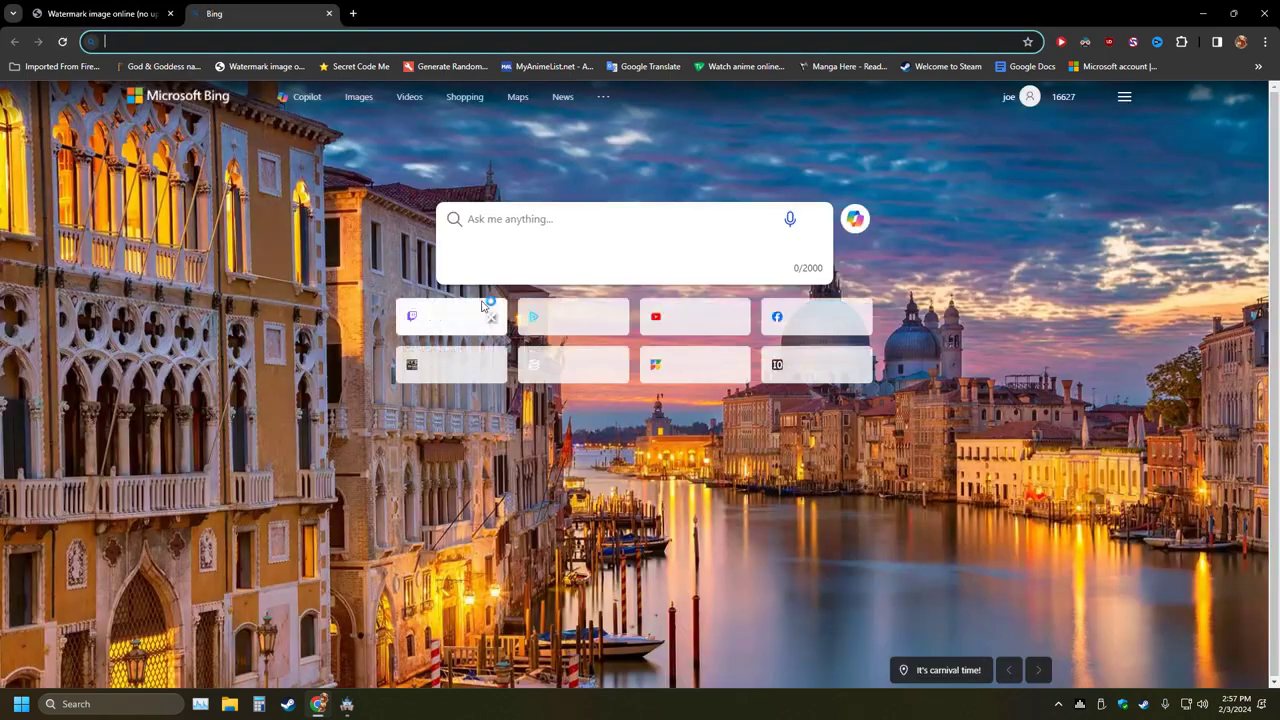
{"action": "left_click", "coordinate": [550, 218]}
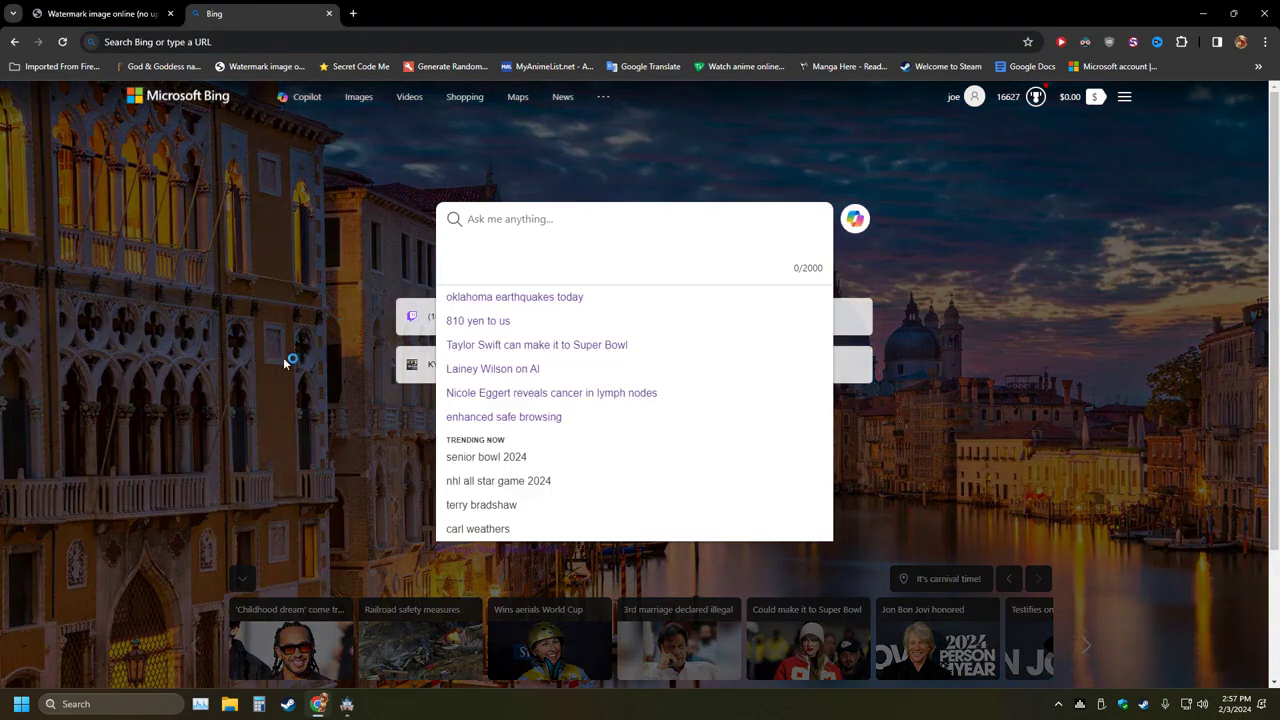
{"action": "left_click", "coordinate": [286, 360]}
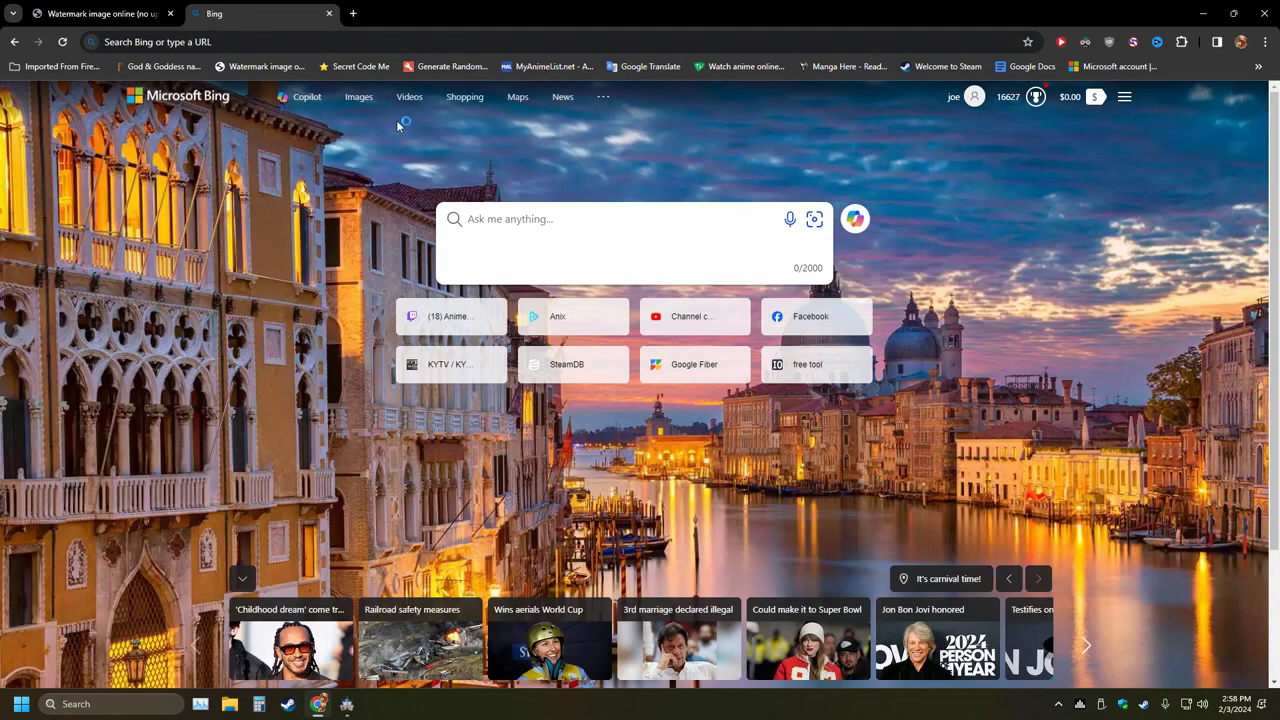
{"action": "left_click", "coordinate": [317, 41]}
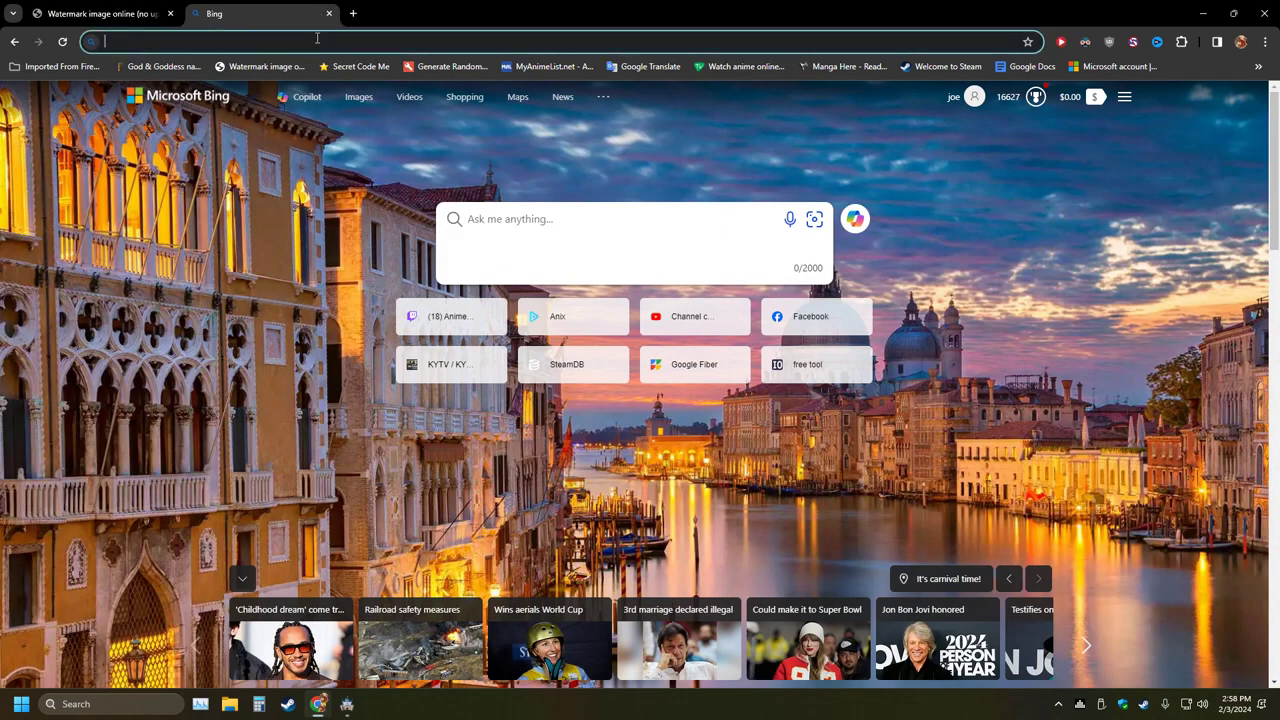
{"action": "type", "text": "Blank"}
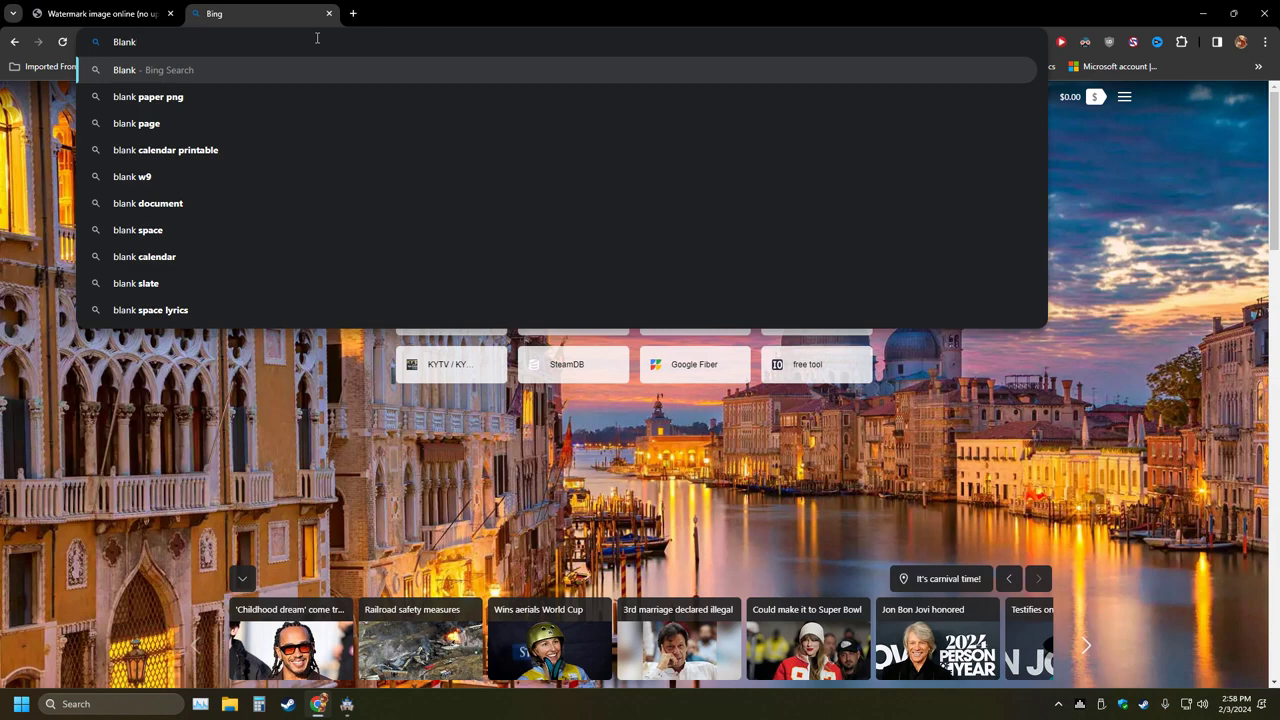
{"action": "type", "text": "woodne"}
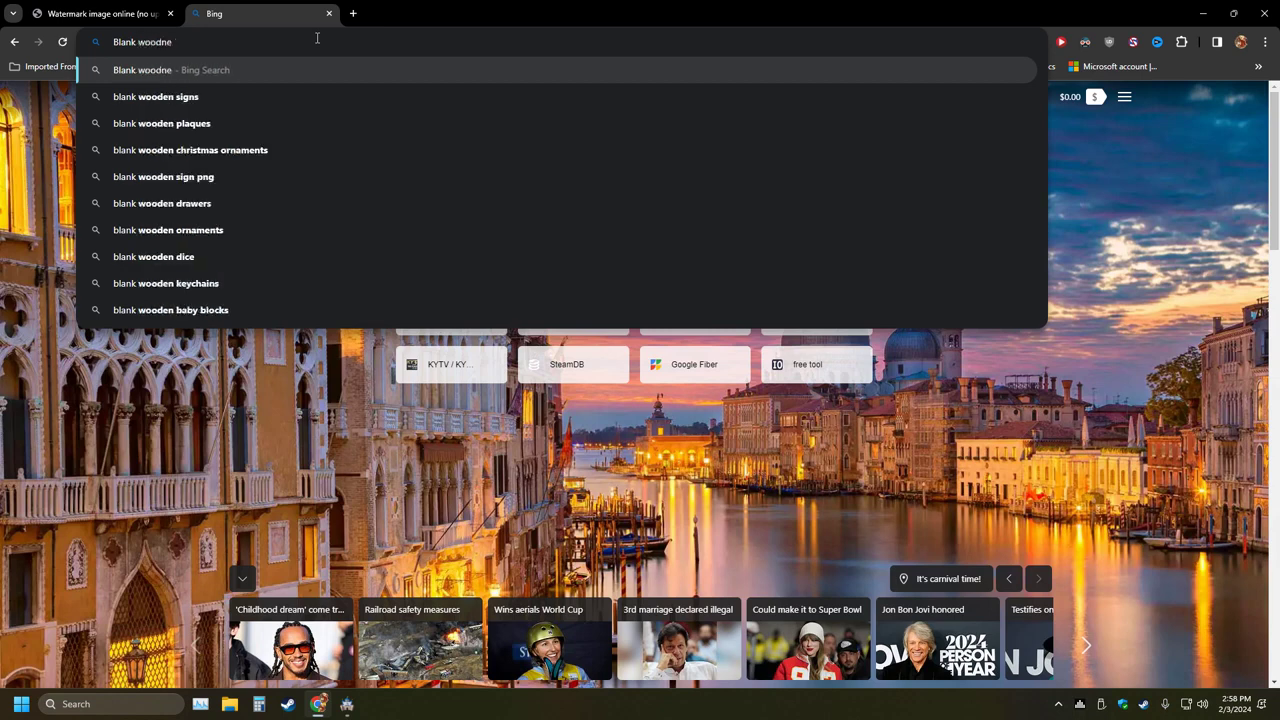
{"action": "key", "text": "BackSpace"}
{"action": "key", "text": "BackSpace"}
{"action": "type", "text": "en si"}
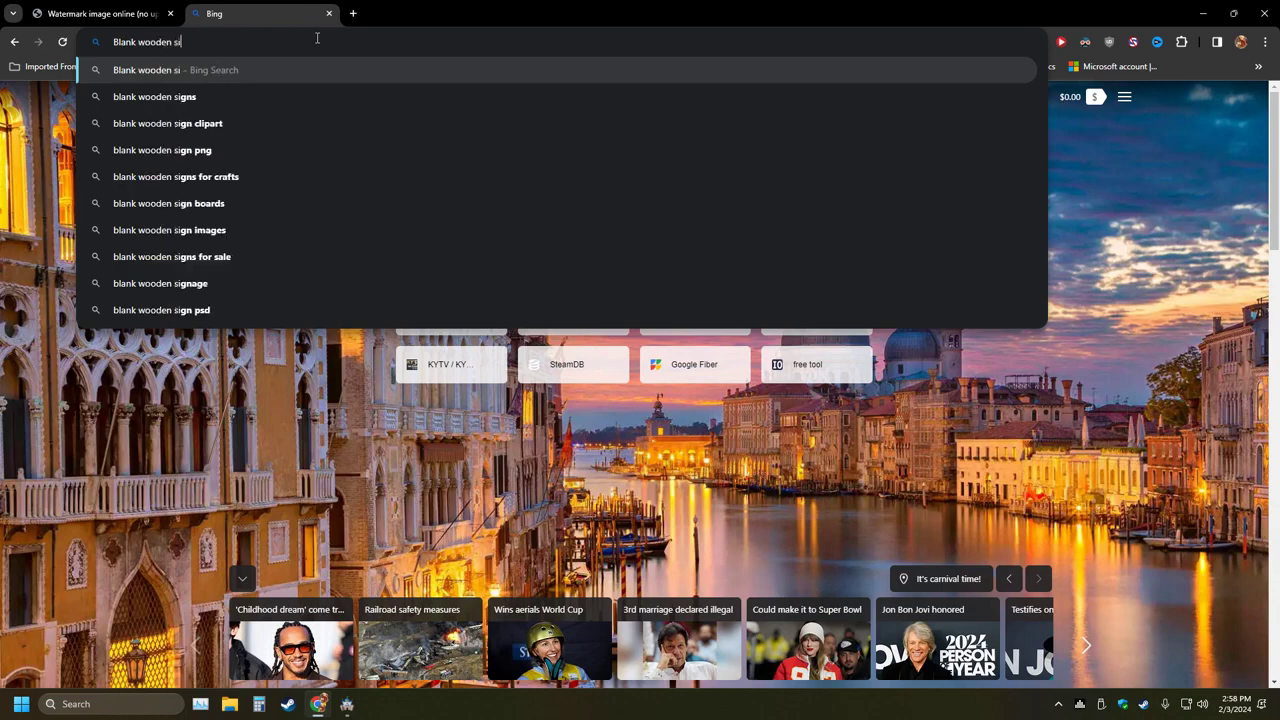
{"action": "type", "text": "gn png"}
{"action": "key", "text": "Return"}
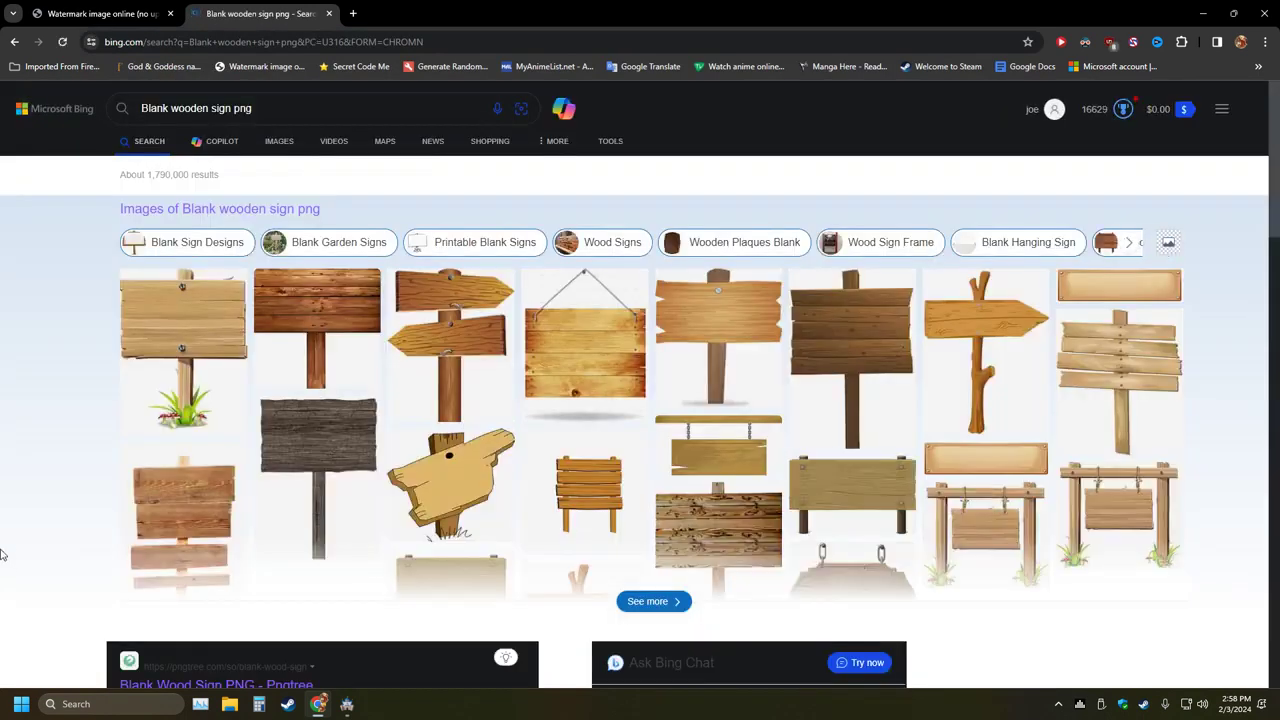
Switch to Bing's image results for "Blank wooden sign png" and look through the available sign pictures
{"action": "scroll", "coordinate": [33, 474], "scroll_direction": "down", "scroll_amount": 2}
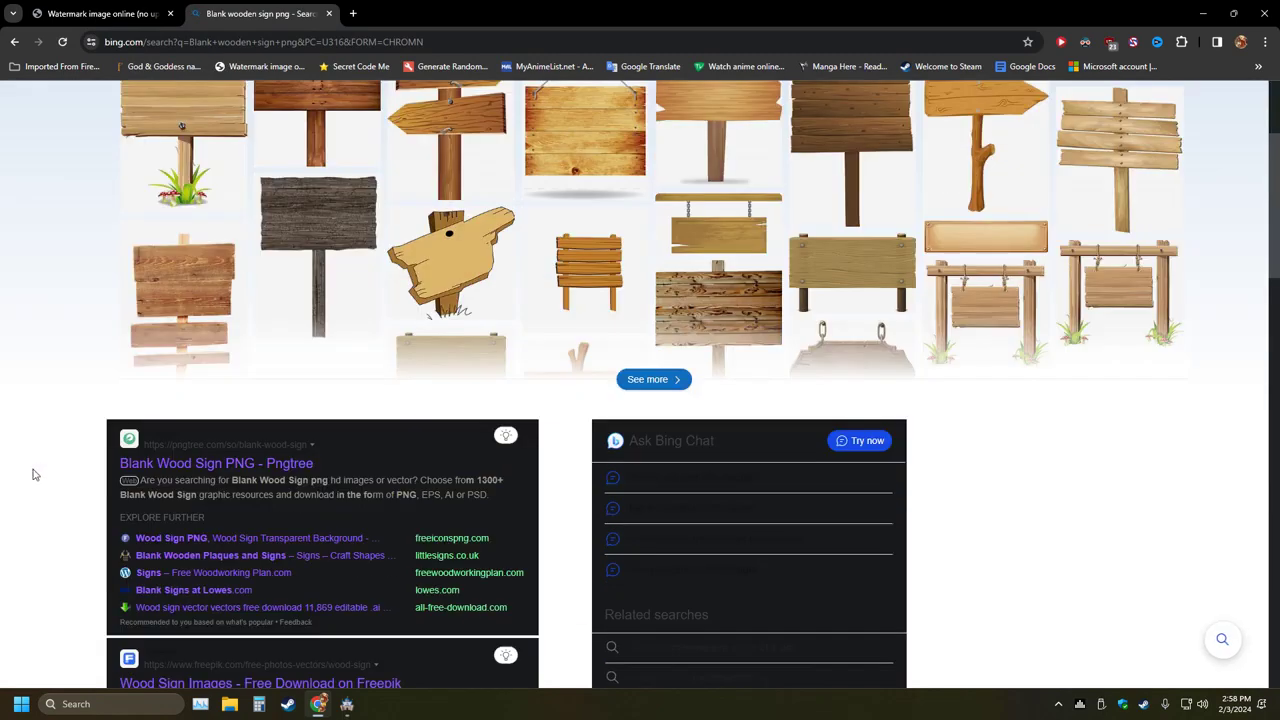
{"action": "scroll", "coordinate": [628, 384], "scroll_direction": "up", "scroll_amount": 2}
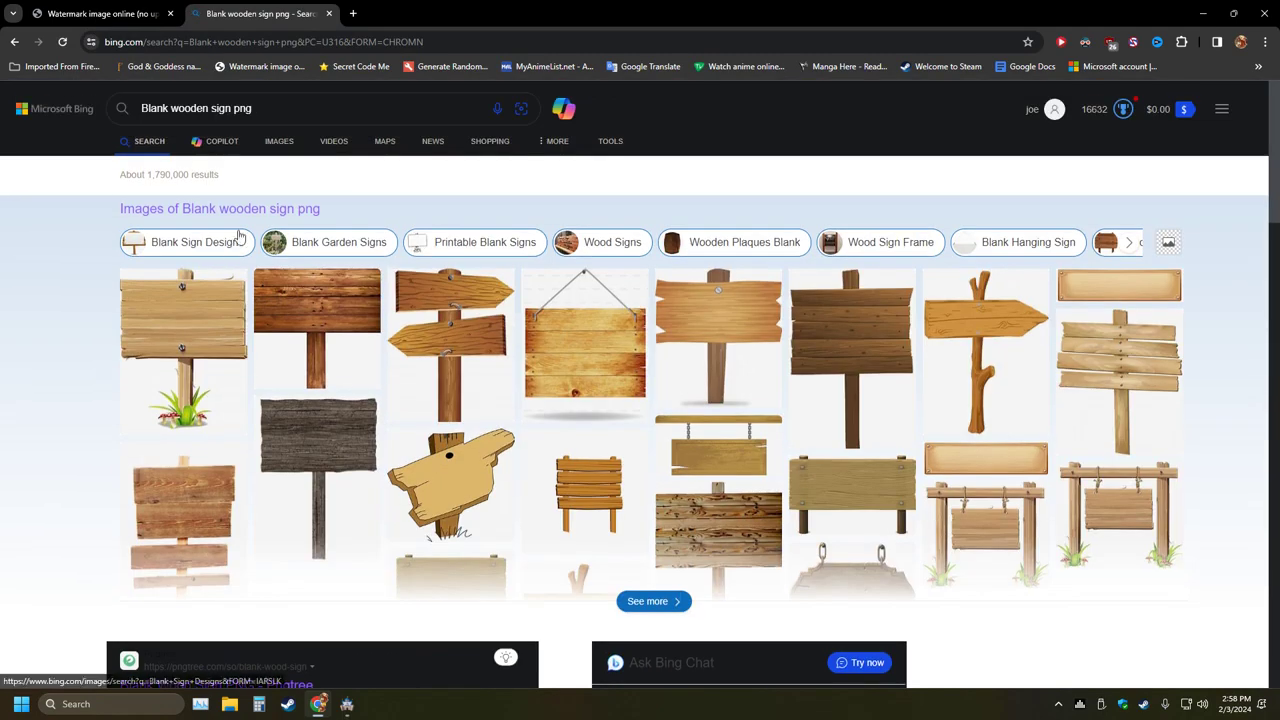
{"action": "left_click", "coordinate": [279, 141]}
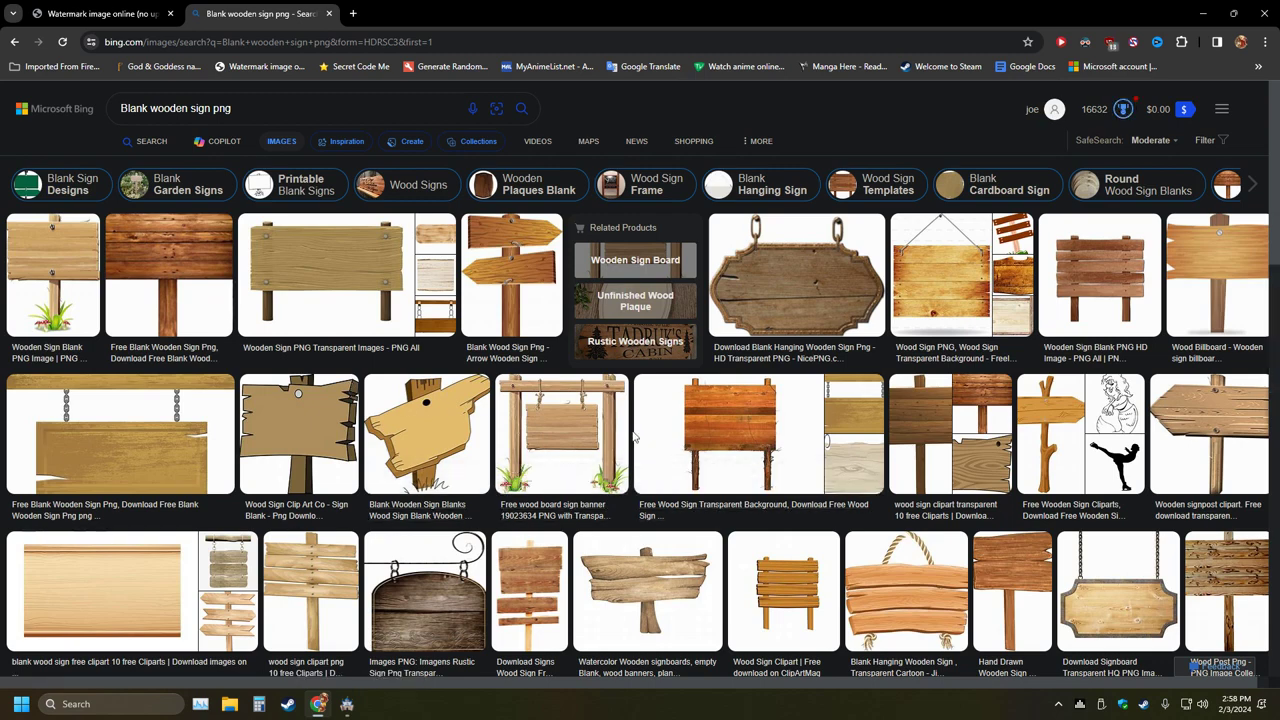
{"action": "scroll", "coordinate": [633, 437], "scroll_direction": "down", "scroll_amount": 3}
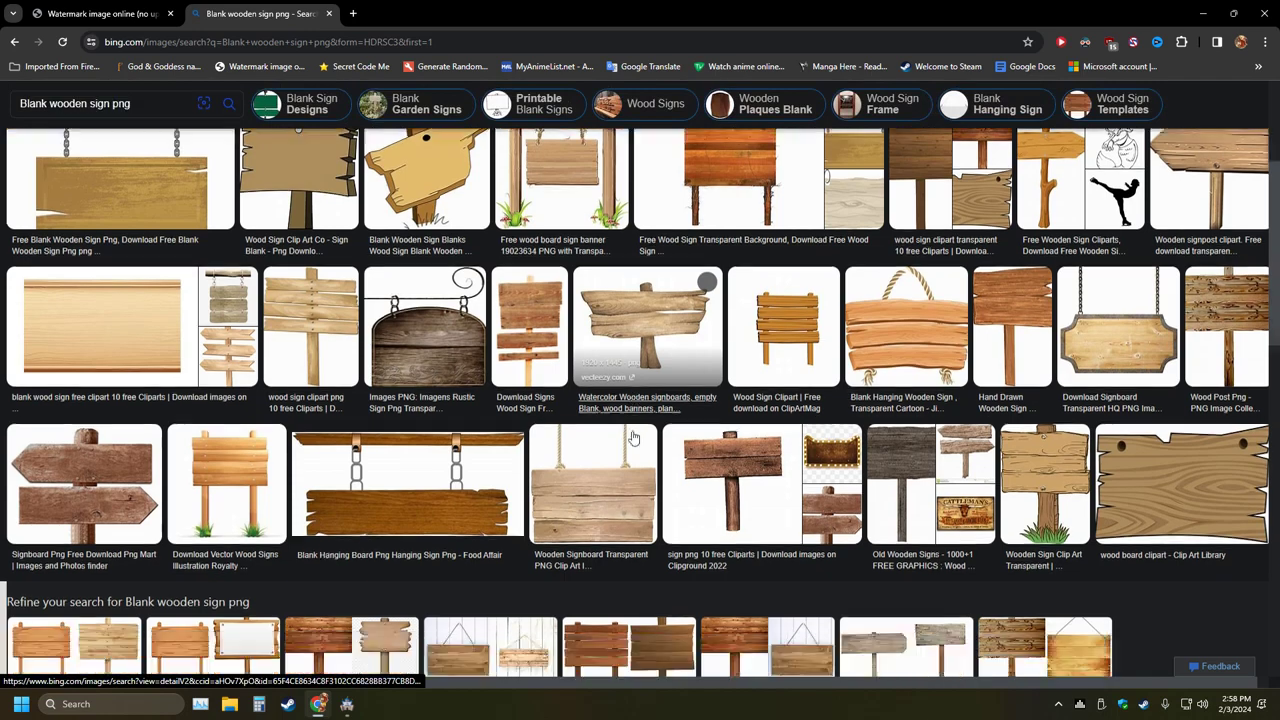
{"action": "scroll", "coordinate": [633, 437], "scroll_direction": "down", "scroll_amount": 2}
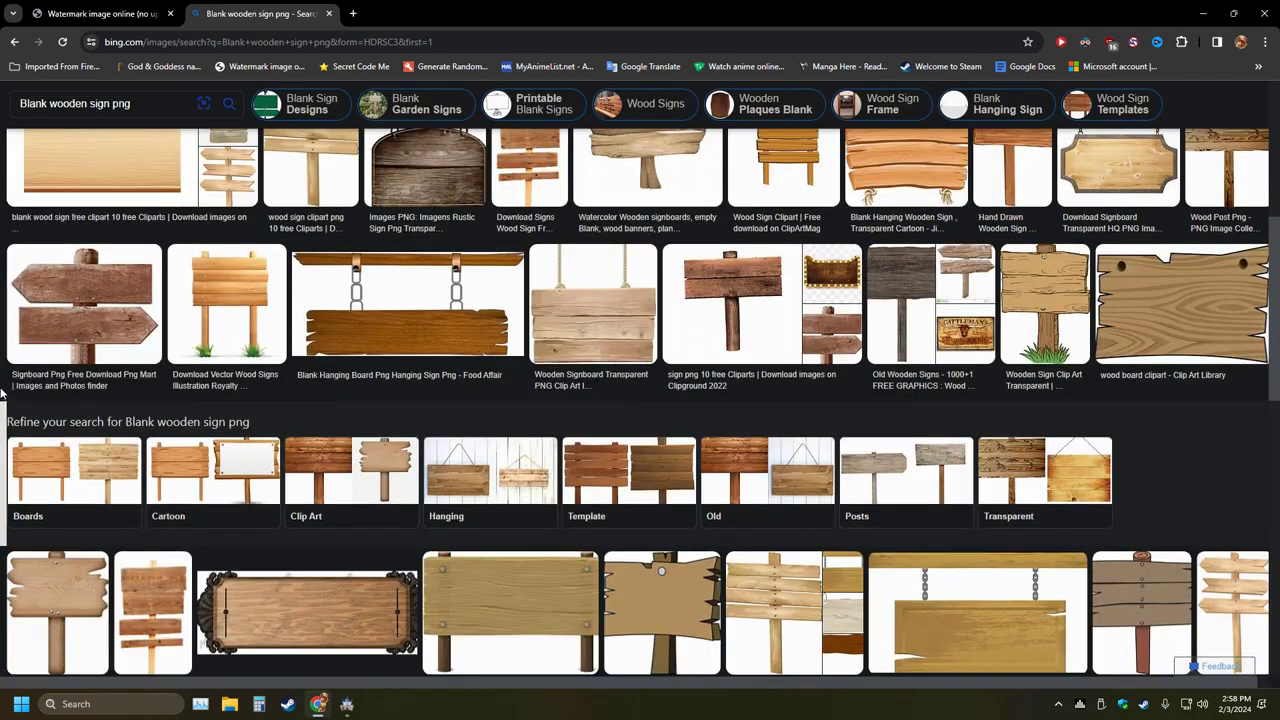
{"action": "scroll", "coordinate": [3, 395], "scroll_direction": "down", "scroll_amount": 2}
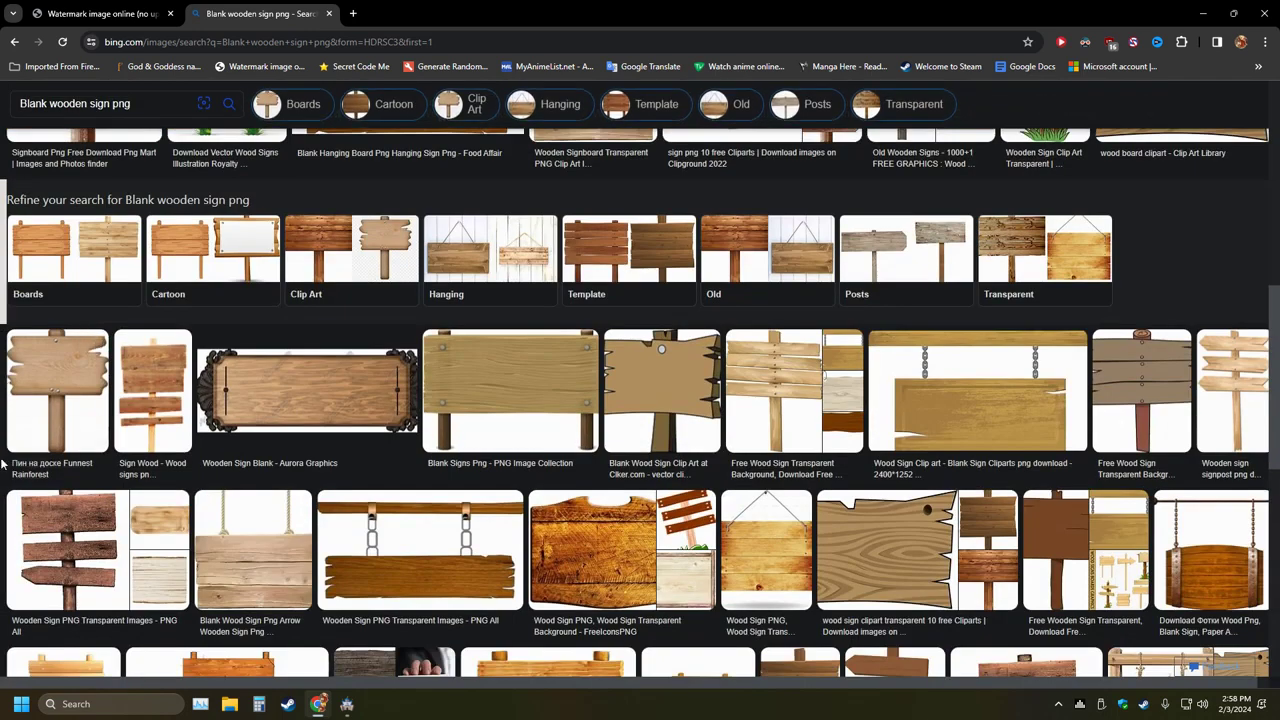
{"action": "scroll", "coordinate": [3, 462], "scroll_direction": "down", "scroll_amount": 2}
{"action": "scroll", "coordinate": [3, 462], "scroll_direction": "down", "scroll_amount": 2}
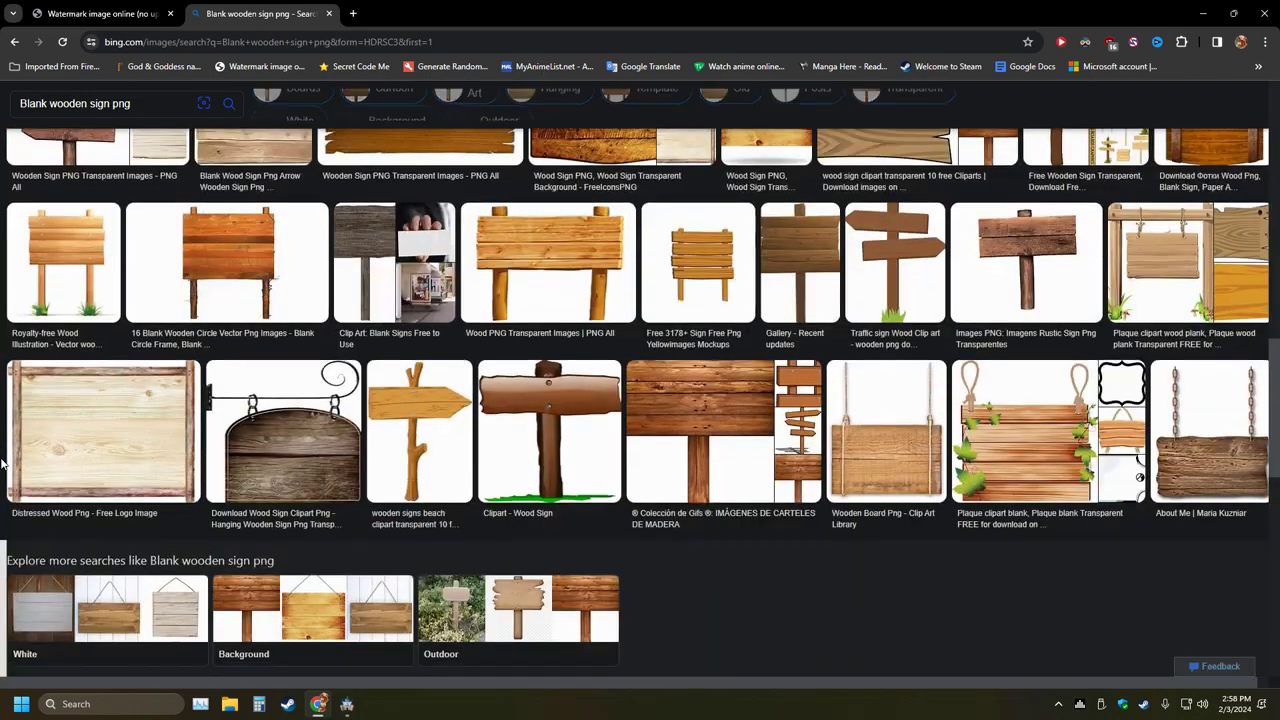
{"action": "scroll", "coordinate": [3, 462], "scroll_direction": "up", "scroll_amount": 8}
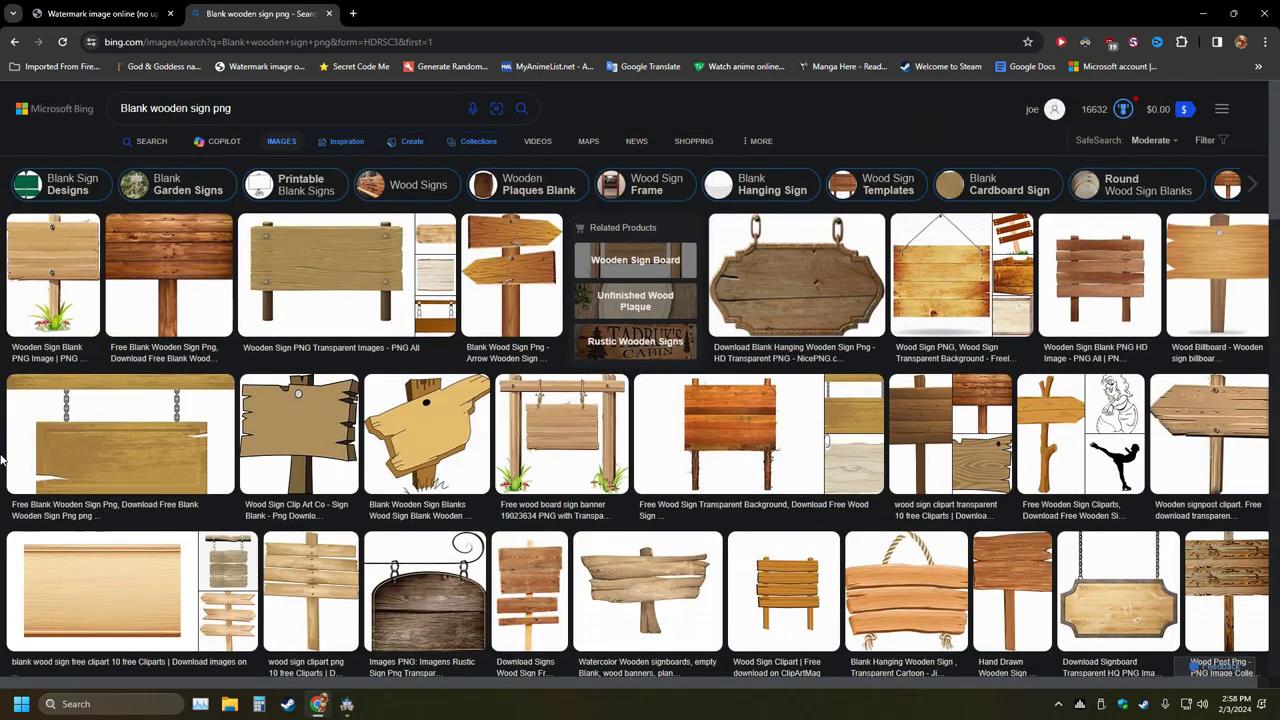
Open the two-post "Wooden Sign Blank PNG HD" image and compare it with the sign on the Act 1 Town map in RPG Maker MZ
{"action": "left_click", "coordinate": [1097, 289]}
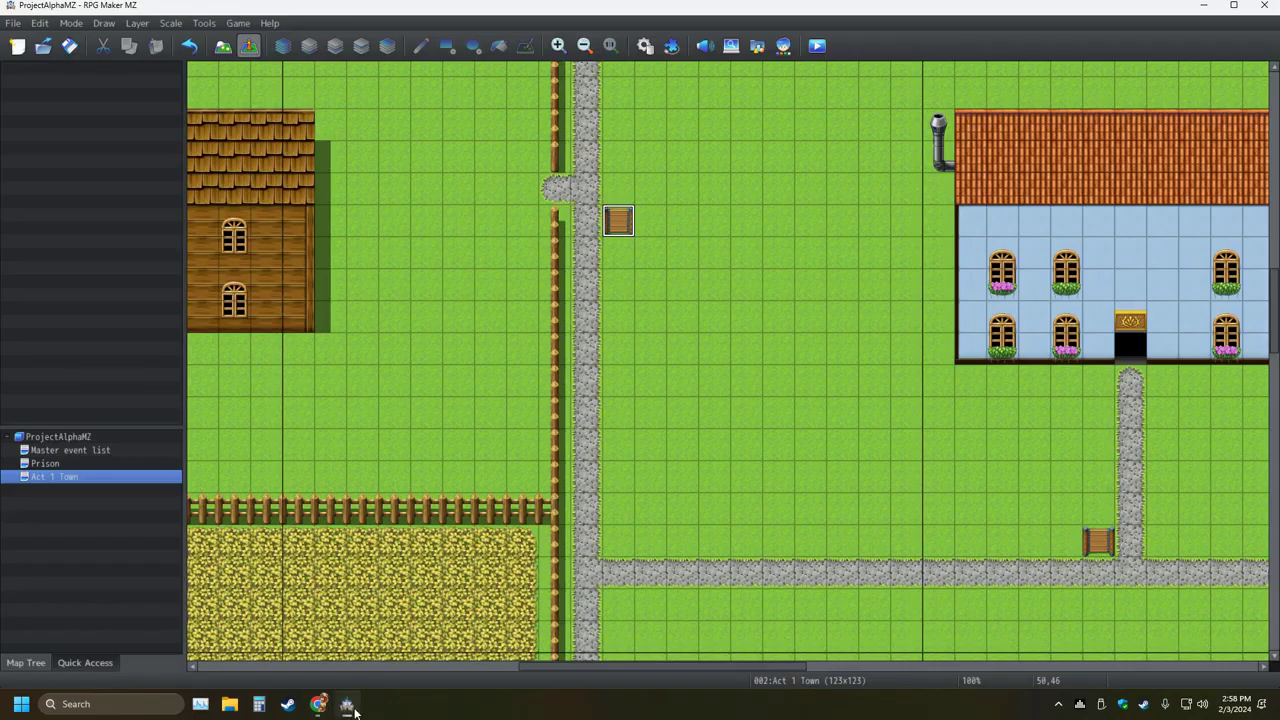
{"action": "key", "text": "alt+Tab"}
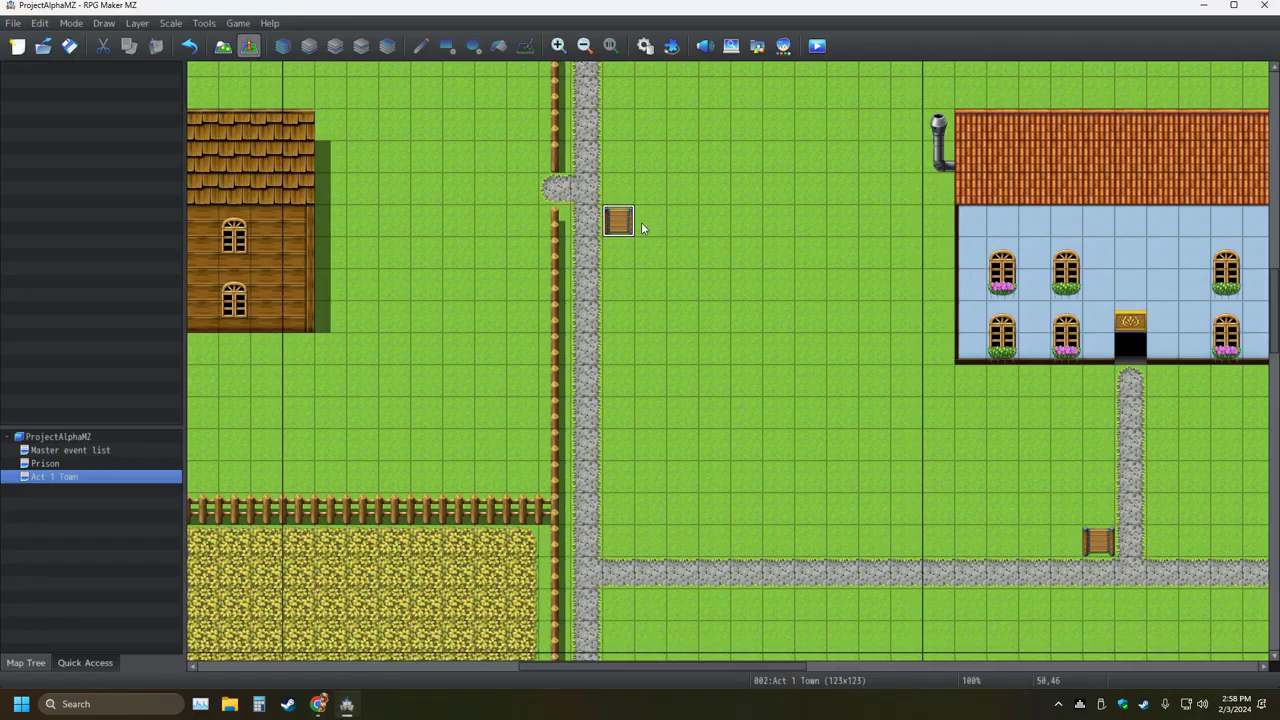
{"action": "left_click", "coordinate": [318, 704]}
{"action": "left_click", "coordinate": [208, 455]}
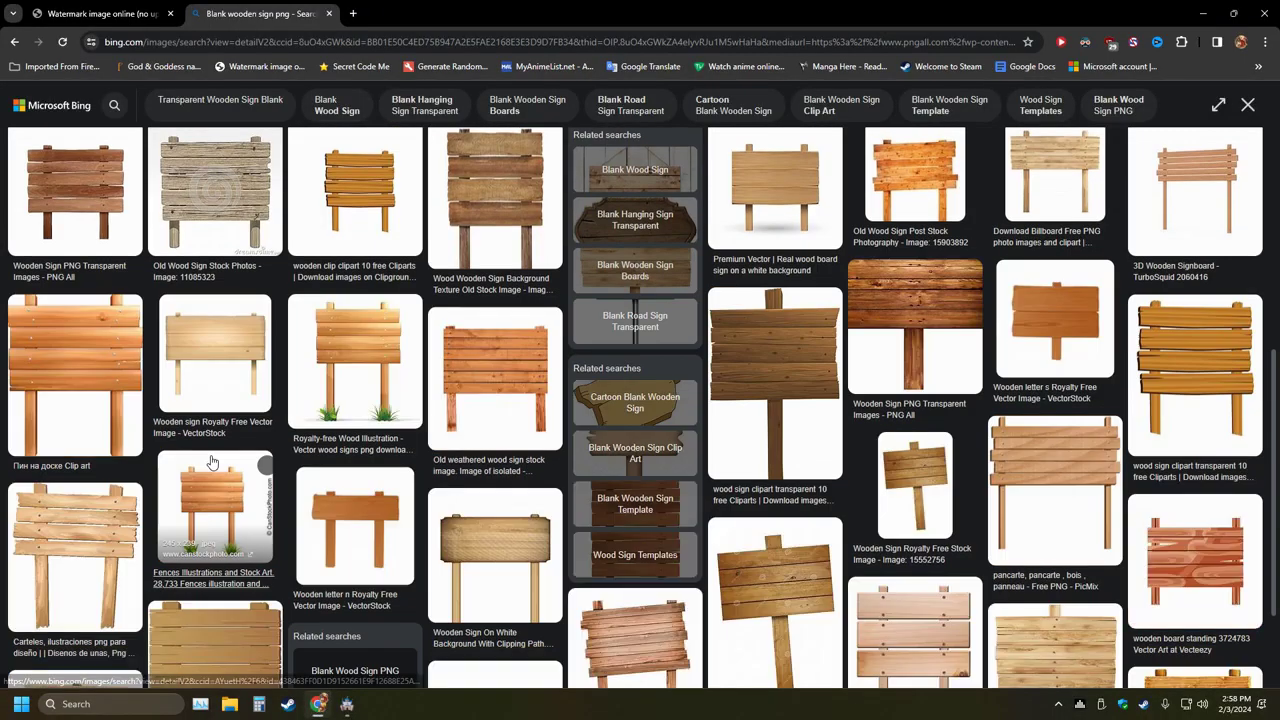
Open the four-plank two-post wooden sign image and examine its related pictures, including the expanded set
{"action": "left_click", "coordinate": [500, 177]}
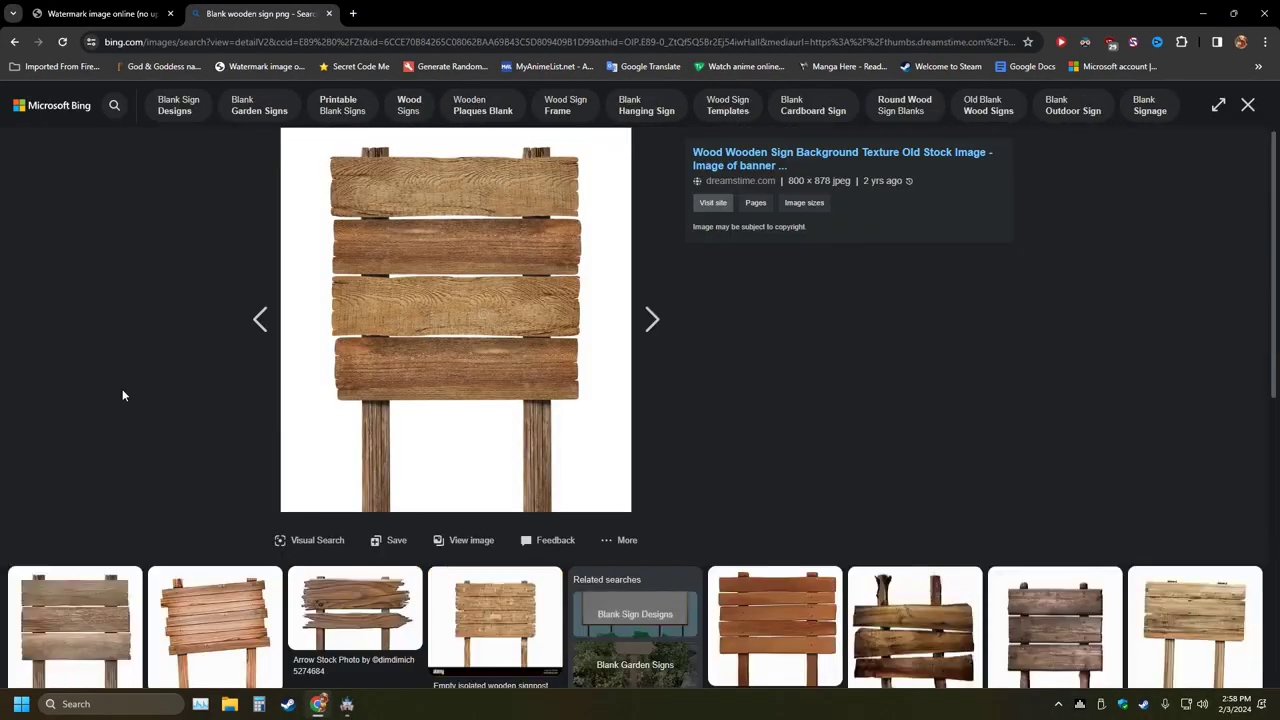
{"action": "left_click", "coordinate": [222, 478]}
{"action": "left_click", "coordinate": [222, 478]}
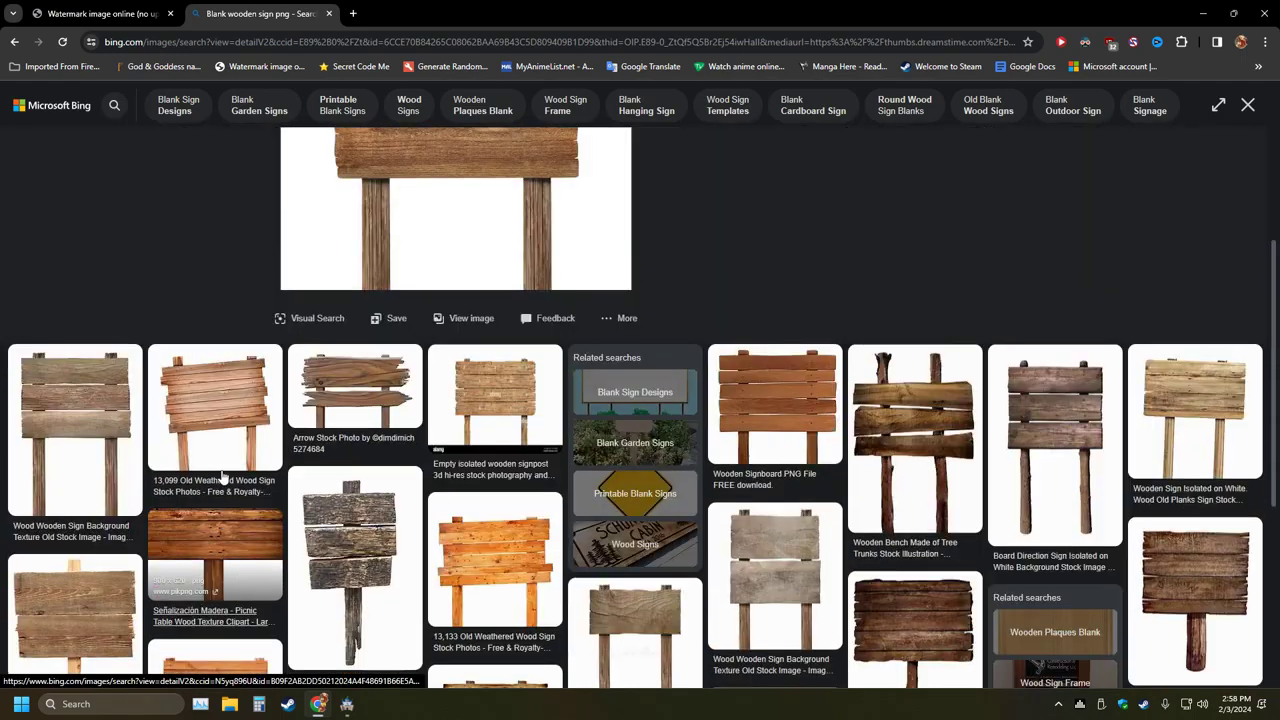
{"action": "scroll", "coordinate": [465, 452], "scroll_direction": "down", "scroll_amount": 3}
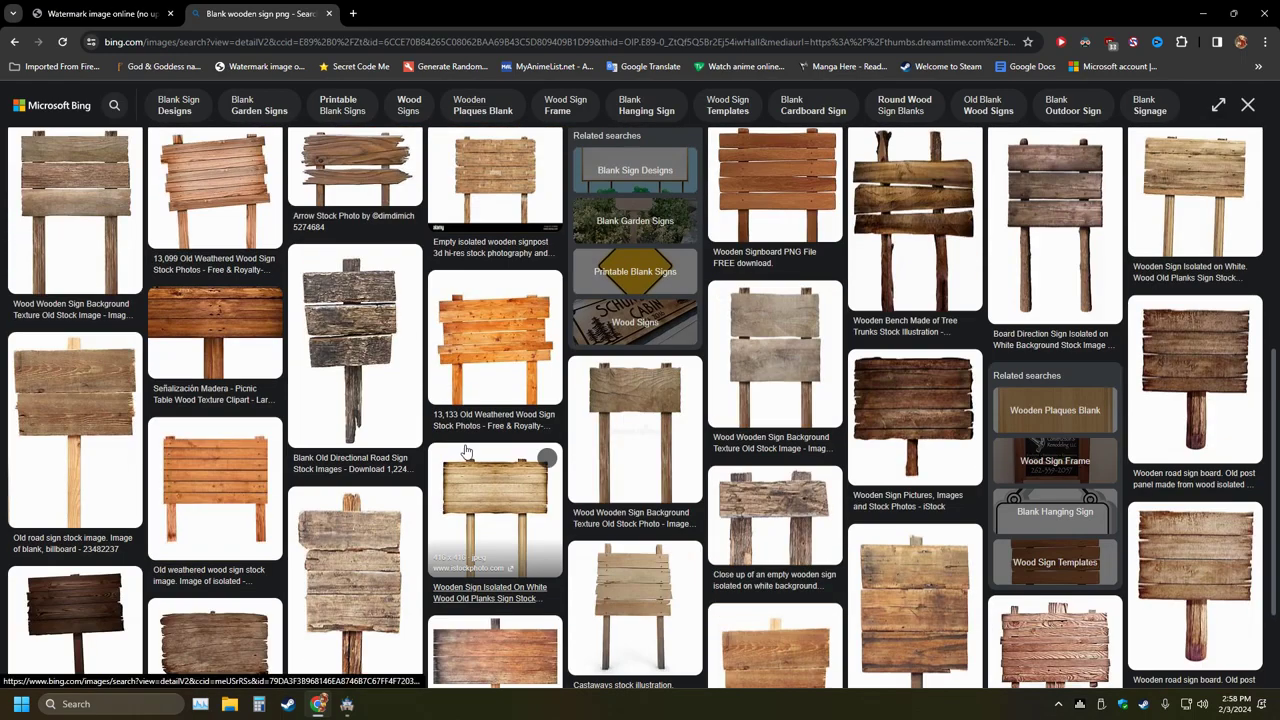
{"action": "scroll", "coordinate": [460, 450], "scroll_direction": "down", "scroll_amount": 2}
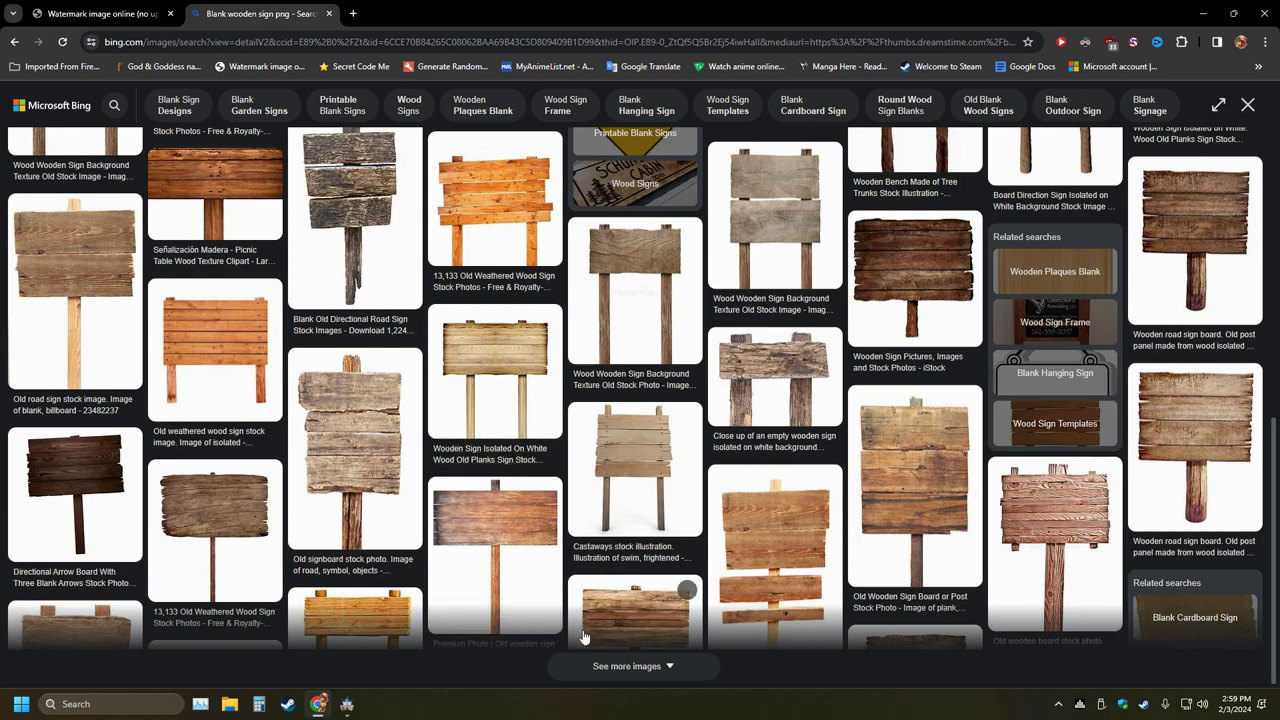
{"action": "left_click", "coordinate": [628, 668]}
{"action": "scroll", "coordinate": [567, 517], "scroll_direction": "down", "scroll_amount": 4}
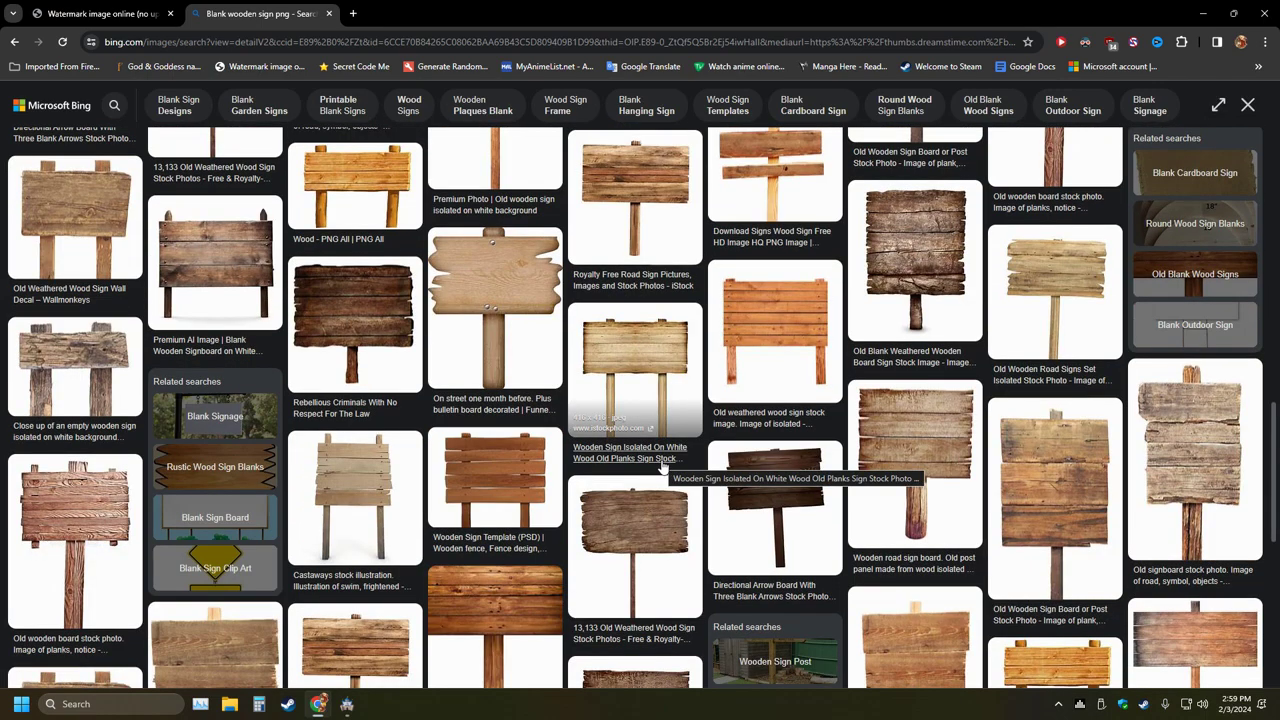
{"action": "scroll", "coordinate": [662, 468], "scroll_direction": "down", "scroll_amount": 2}
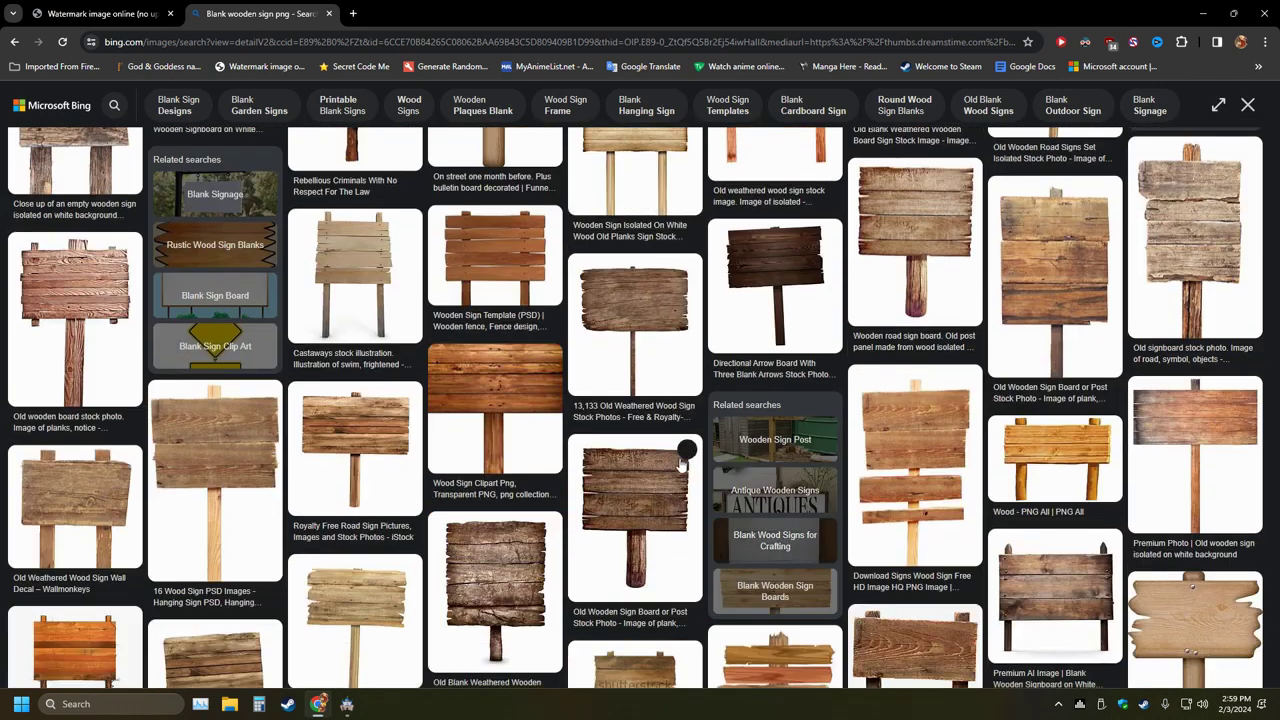
{"action": "scroll", "coordinate": [706, 528], "scroll_direction": "down", "scroll_amount": 3}
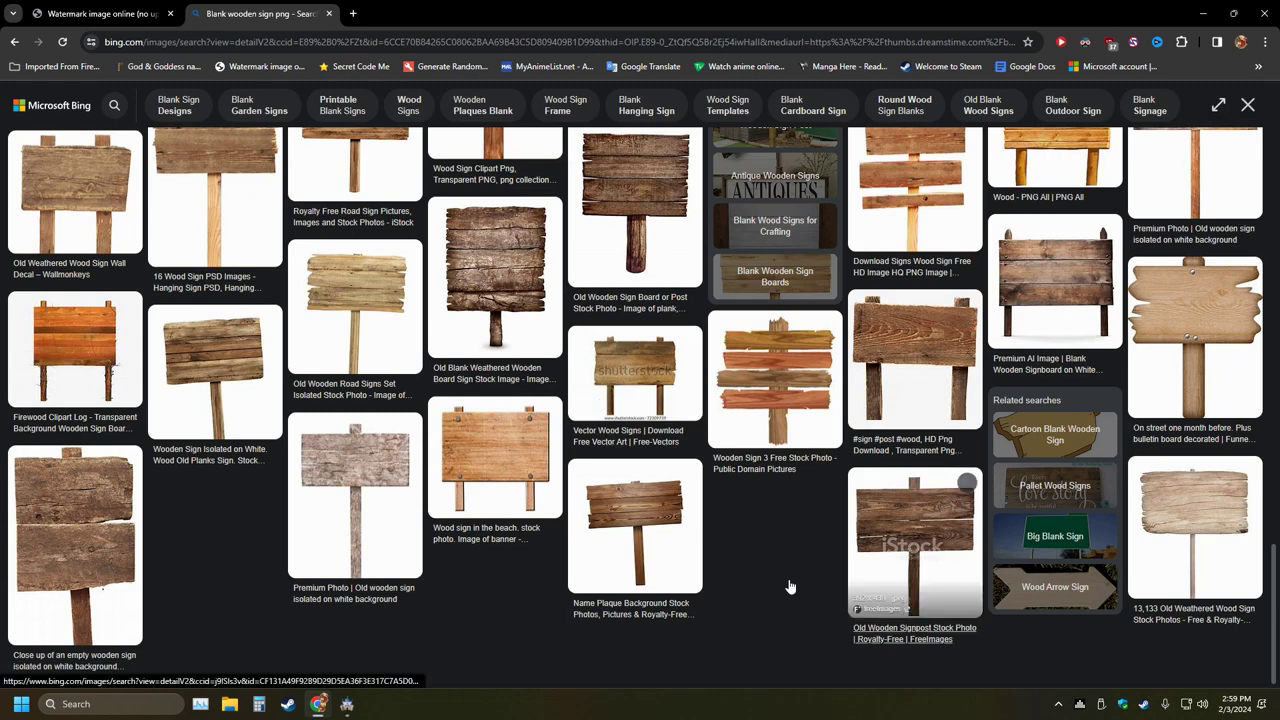
Look over the Image Manipulation tools beside the Watermark image page and return to the sign pictures
{"action": "left_click", "coordinate": [117, 12]}
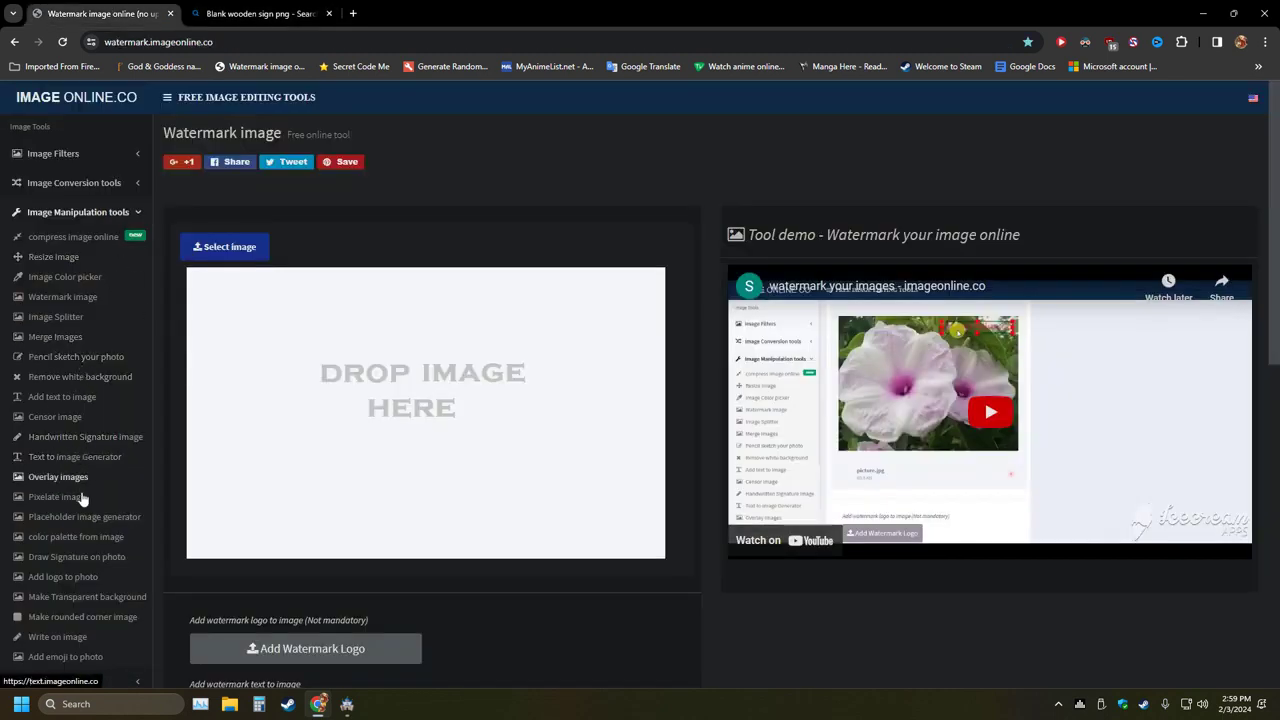
{"action": "key", "text": "ctrl+Tab"}
{"action": "key", "text": "ctrl+Tab"}
{"action": "key", "text": "ctrl+Tab"}
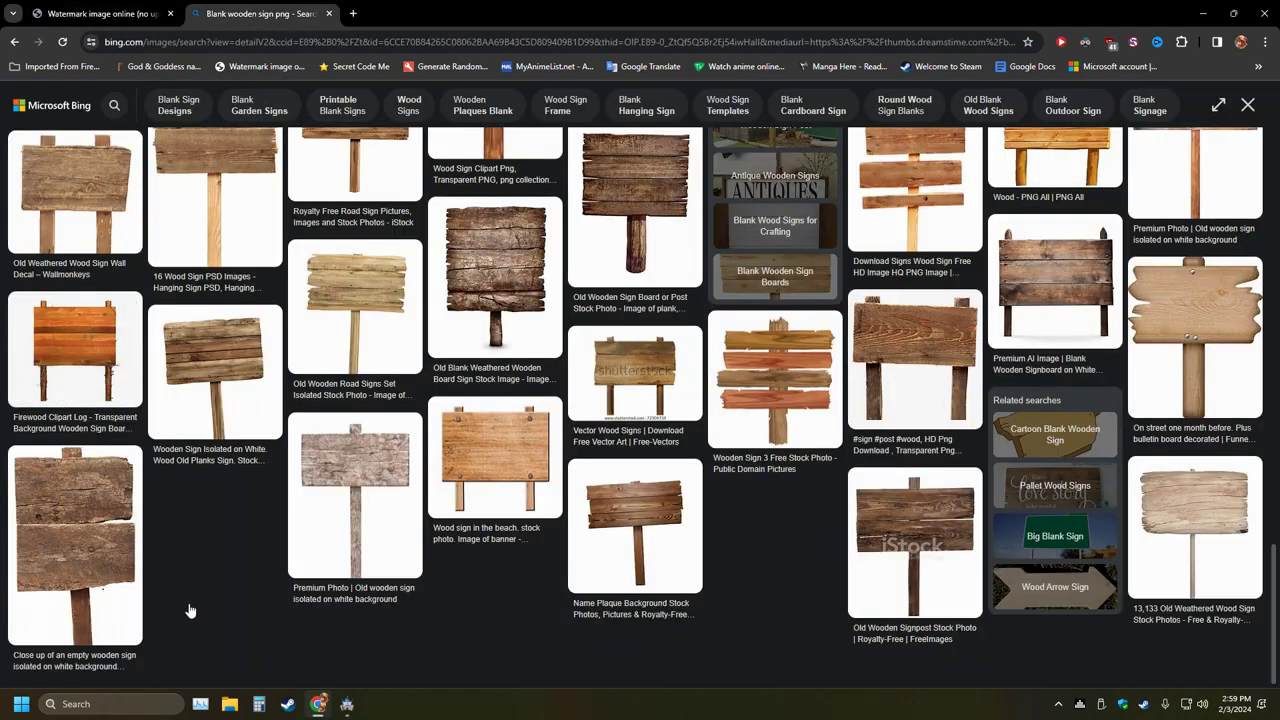
Open the orange six-plank "Old weathered wood sign" image from the related pictures and compare it with the map's sign in RPG Maker MZ
{"action": "scroll", "coordinate": [625, 665], "scroll_direction": "down", "scroll_amount": 5}
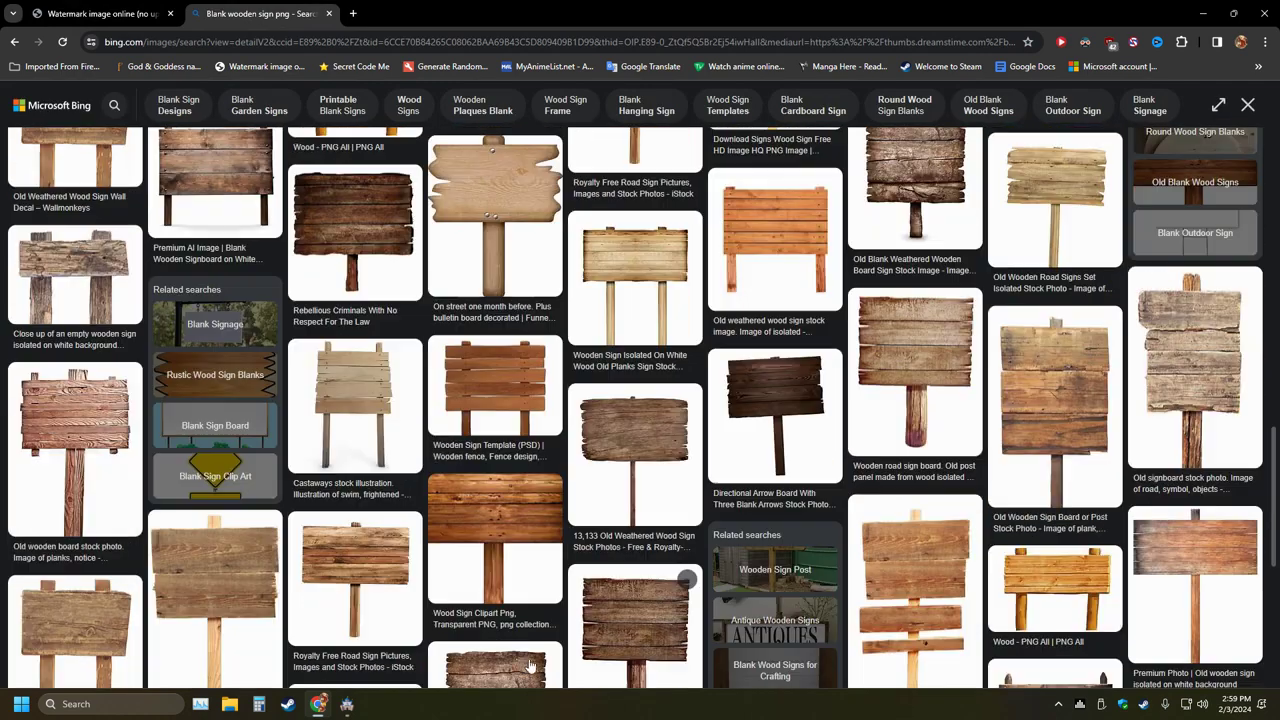
{"action": "scroll", "coordinate": [519, 665], "scroll_direction": "down", "scroll_amount": 2}
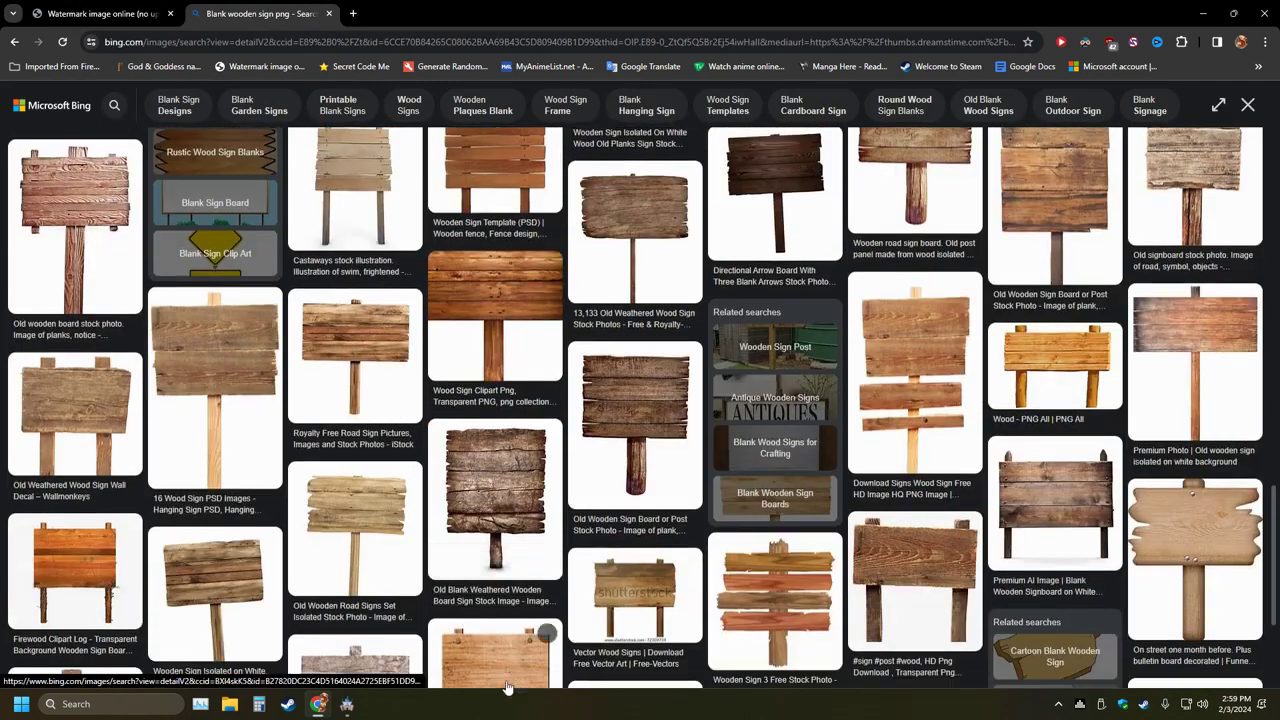
{"action": "scroll", "coordinate": [432, 616], "scroll_direction": "down", "scroll_amount": 2}
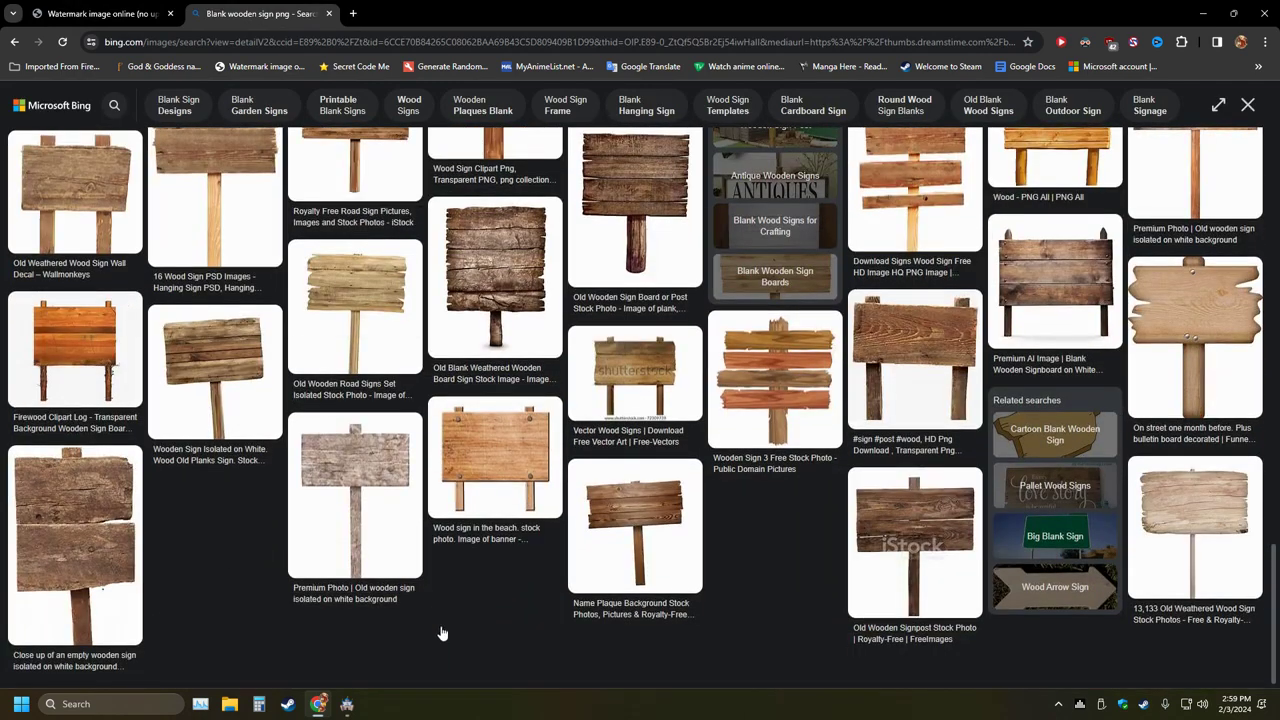
{"action": "scroll", "coordinate": [430, 622], "scroll_direction": "down", "scroll_amount": 3}
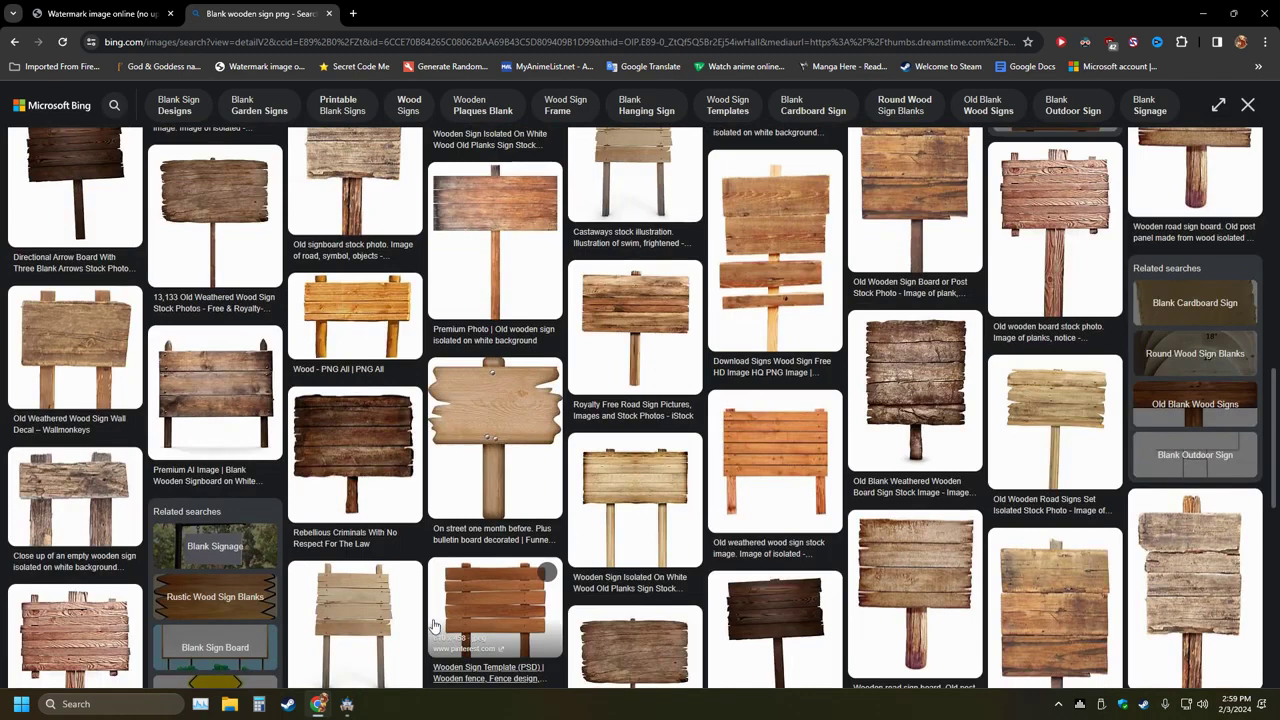
{"action": "scroll", "coordinate": [433, 625], "scroll_direction": "up", "scroll_amount": 2}
{"action": "scroll", "coordinate": [433, 625], "scroll_direction": "up", "scroll_amount": 3}
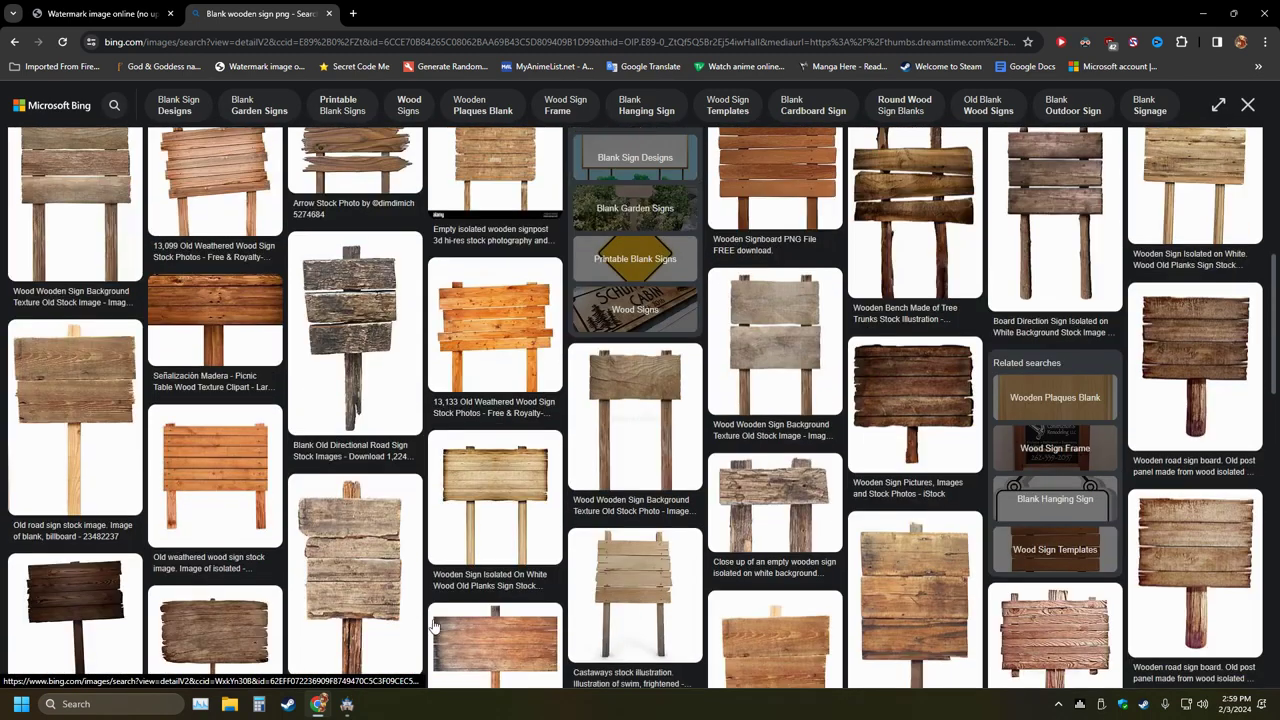
{"action": "left_click", "coordinate": [207, 458]}
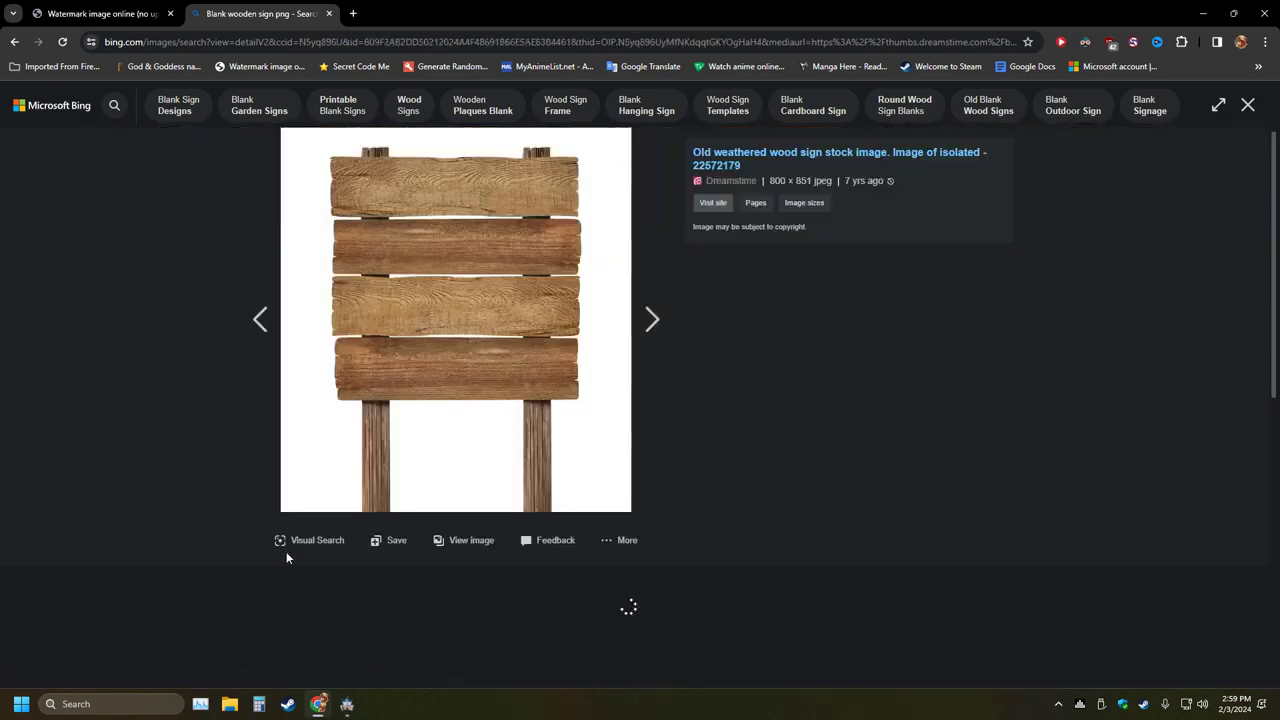
{"action": "left_click", "coordinate": [352, 706]}
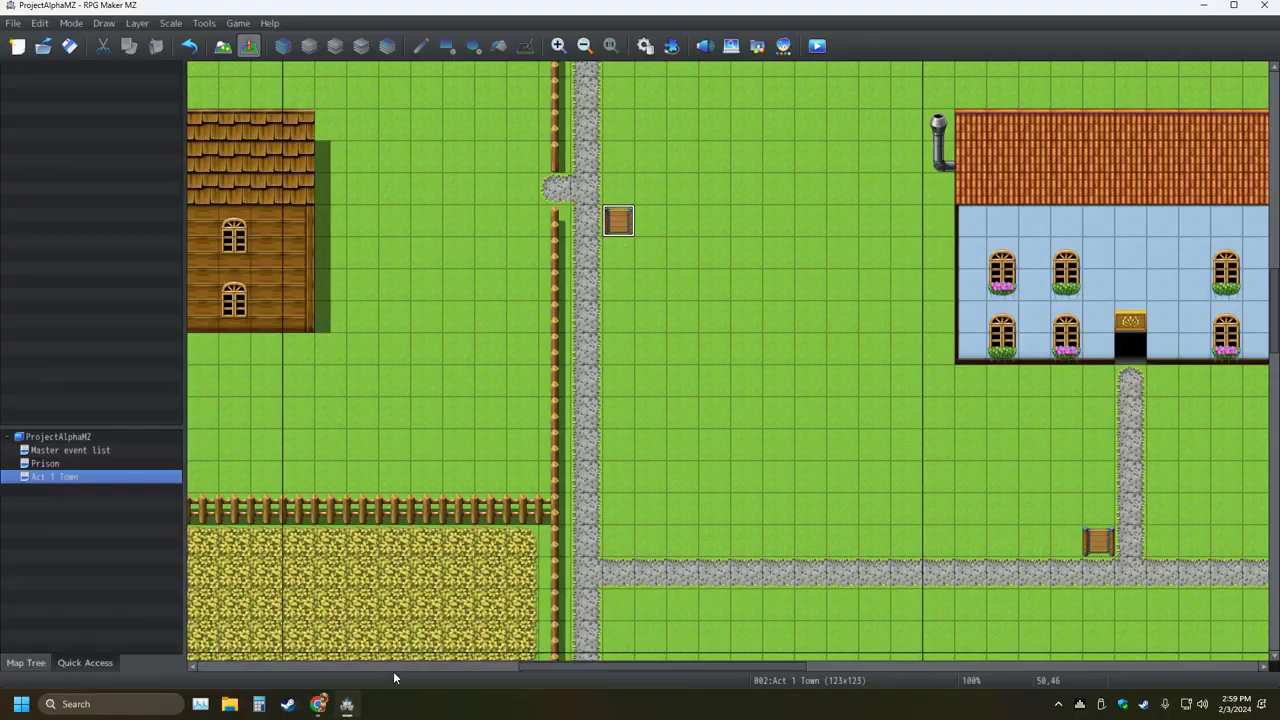
{"action": "left_click", "coordinate": [317, 705]}
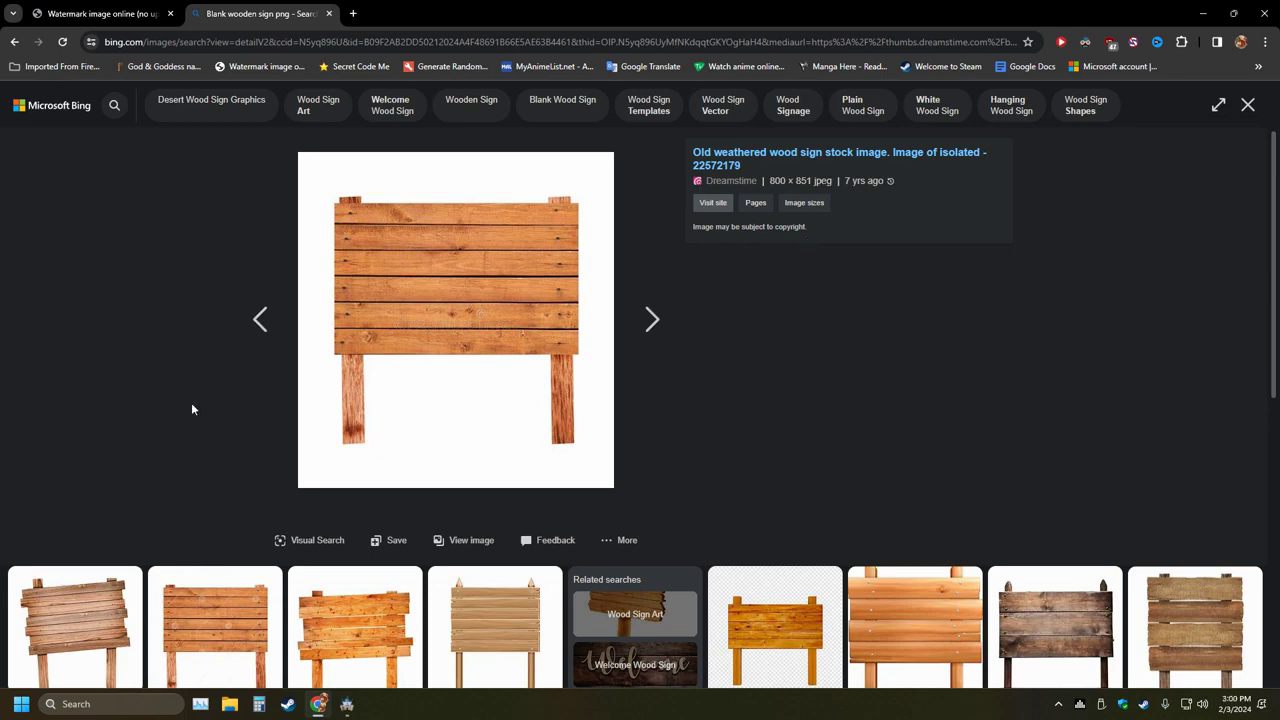
Examine imageonline.co's list of Image Conversion tools, check the town map in RPG Maker MZ, and return to the chosen sign image
{"action": "left_click", "coordinate": [100, 13]}
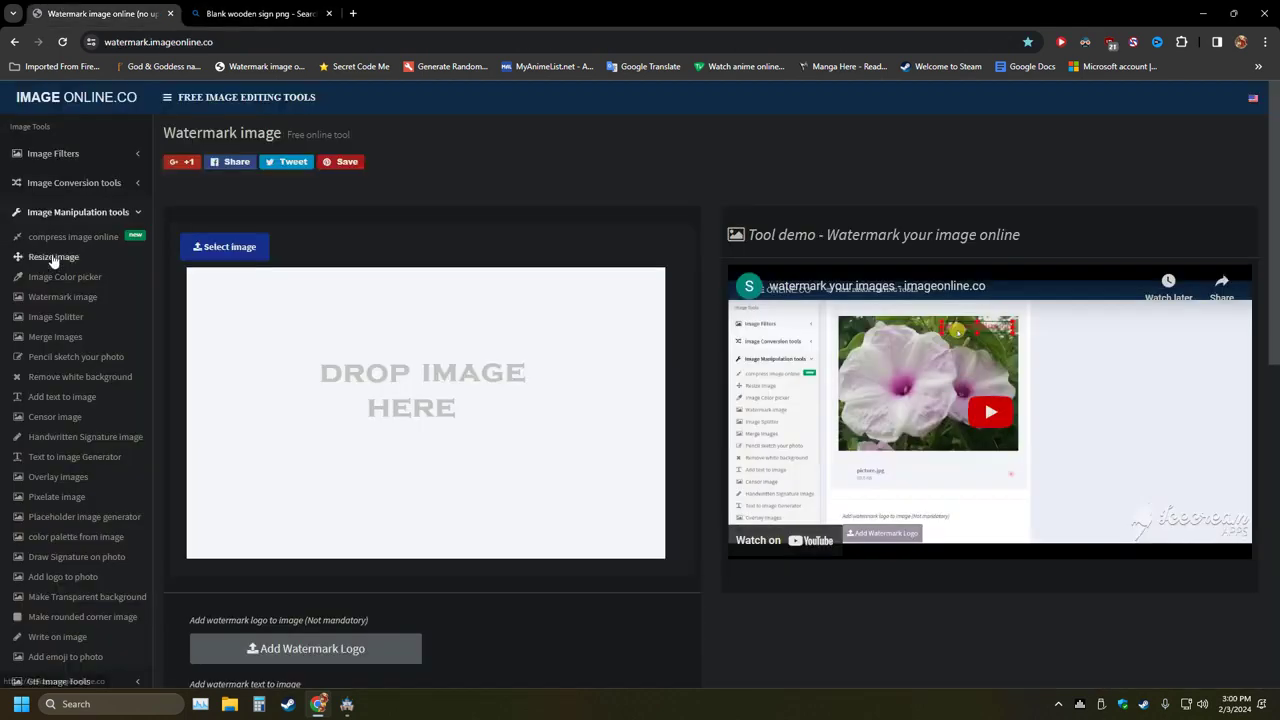
{"action": "left_click", "coordinate": [108, 188]}
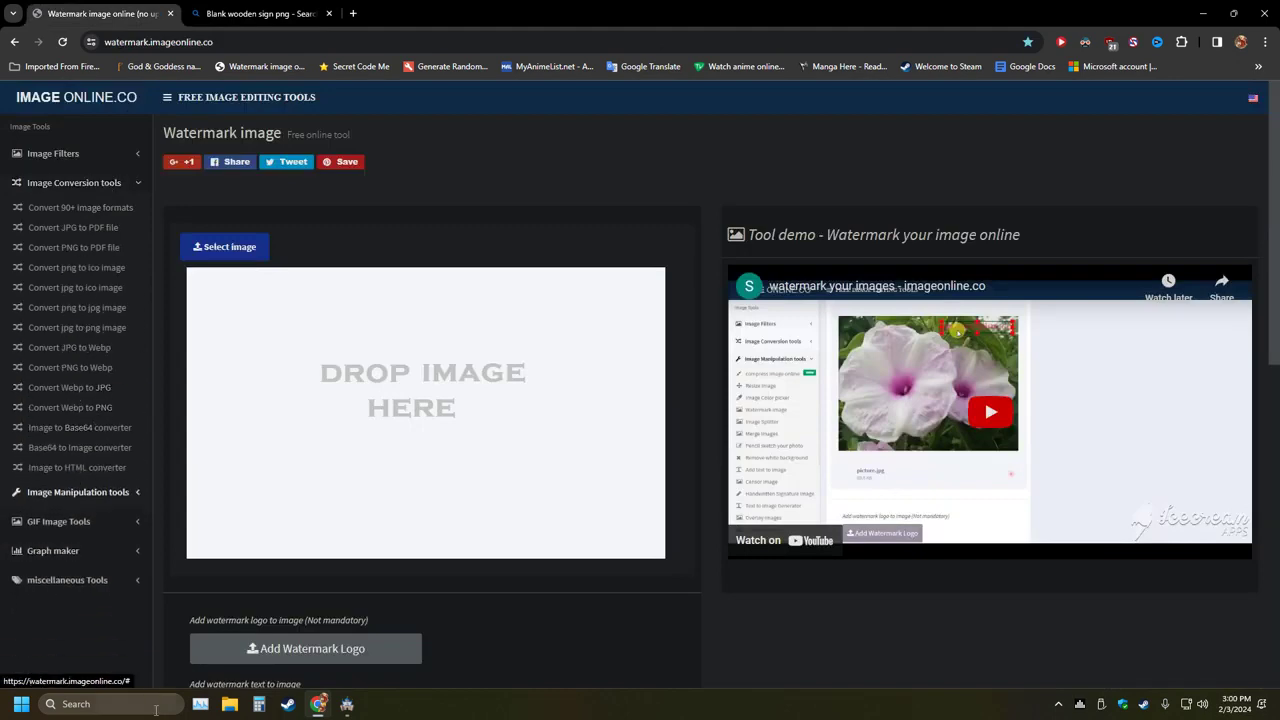
{"action": "left_click", "coordinate": [347, 704]}
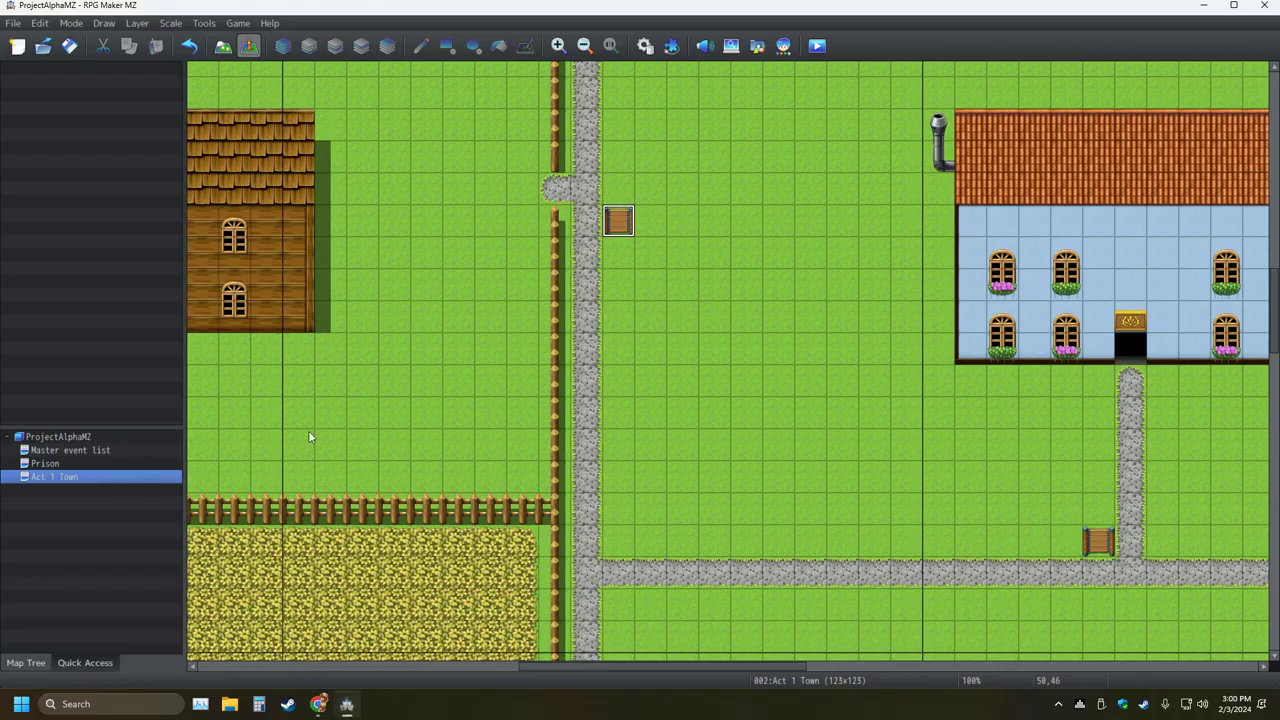
{"action": "left_click", "coordinate": [318, 704]}
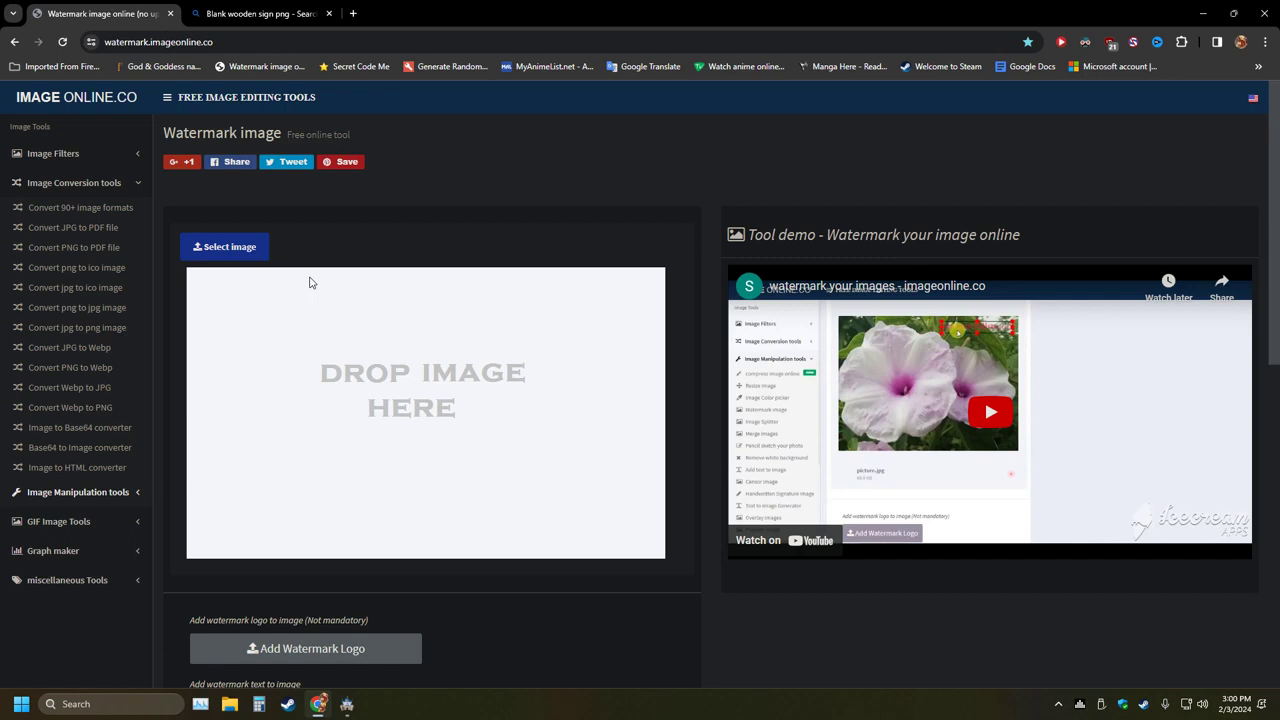
{"action": "left_click", "coordinate": [258, 13]}
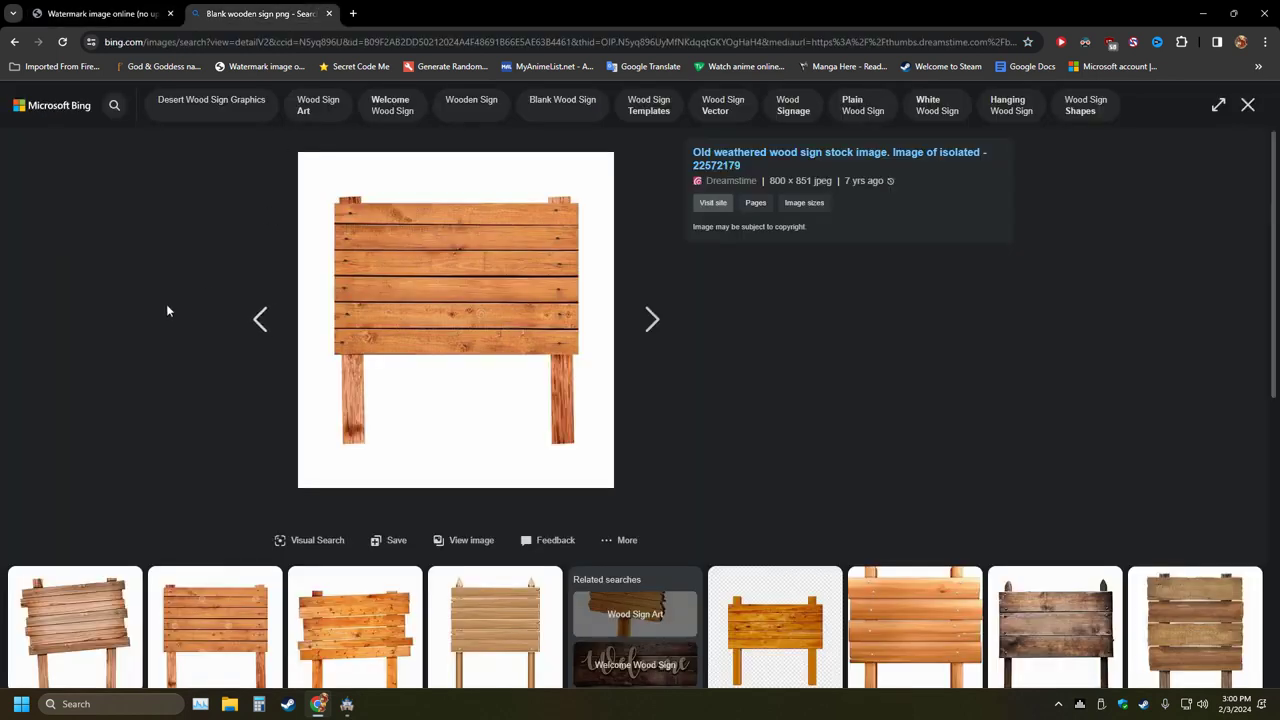
Look through the pictures related to the old weathered wood sign and return to its preview
{"action": "scroll", "coordinate": [165, 411], "scroll_direction": "down", "scroll_amount": 4}
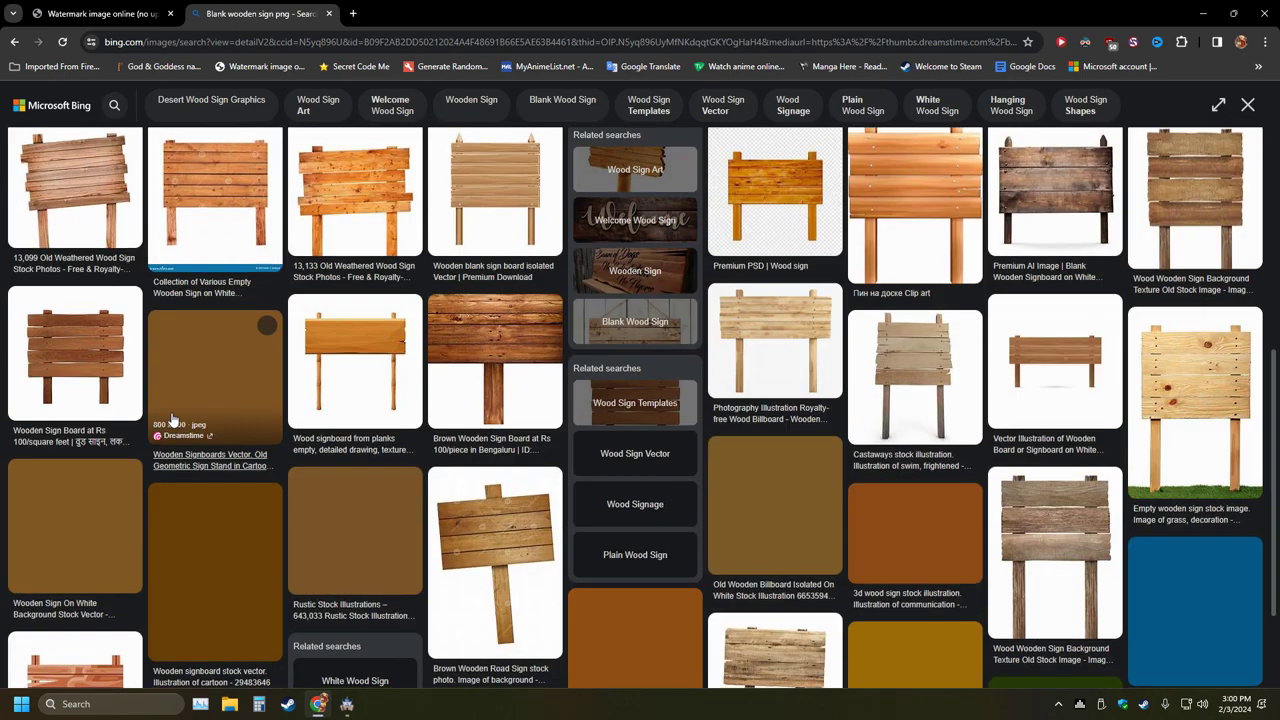
{"action": "scroll", "coordinate": [168, 416], "scroll_direction": "up", "scroll_amount": 2}
{"action": "scroll", "coordinate": [165, 410], "scroll_direction": "up", "scroll_amount": 2}
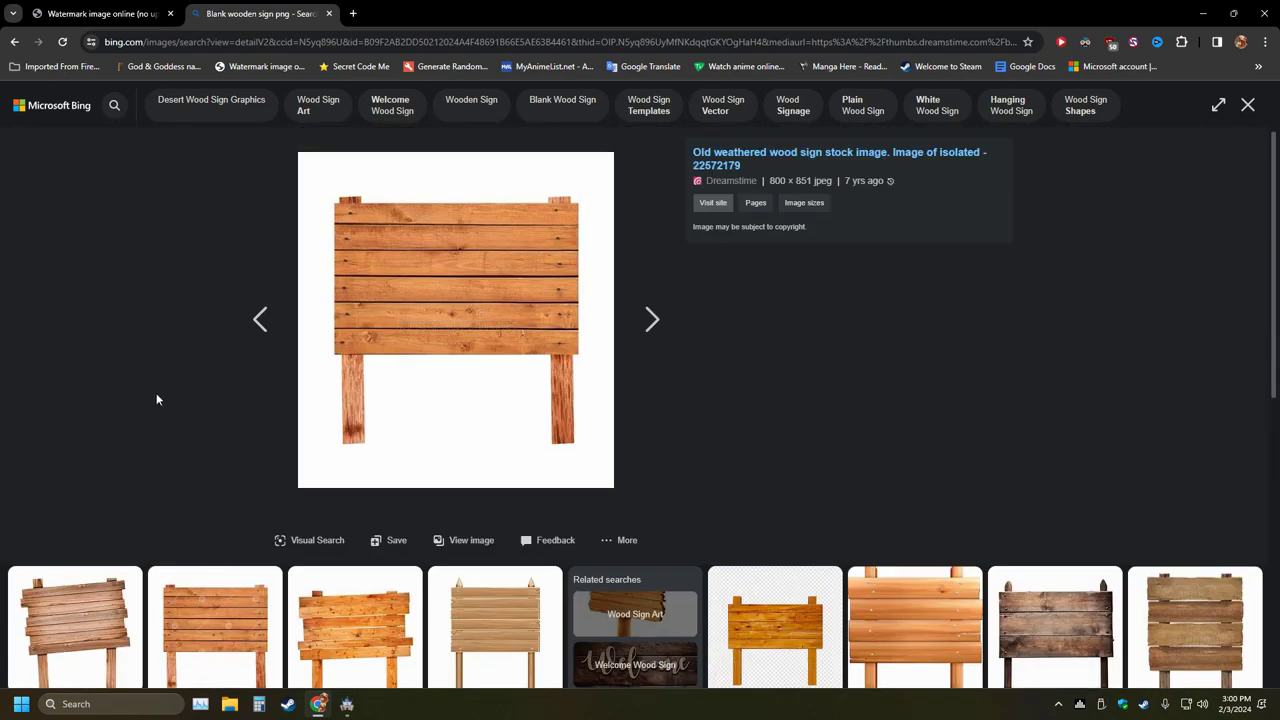
Look through the pictures related to the old weathered wood sign, including the tilted brown-plank one, and return to the search results
{"action": "scroll", "coordinate": [151, 378], "scroll_direction": "down", "scroll_amount": 2}
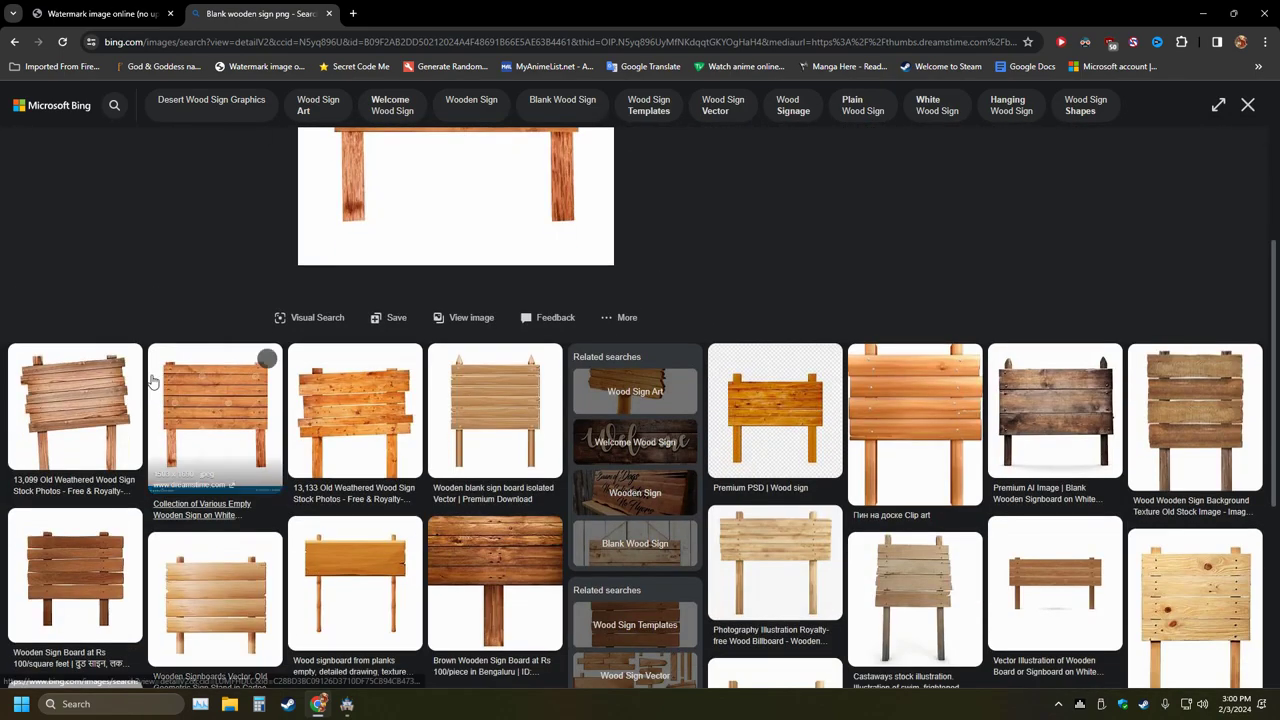
{"action": "left_click", "coordinate": [108, 416]}
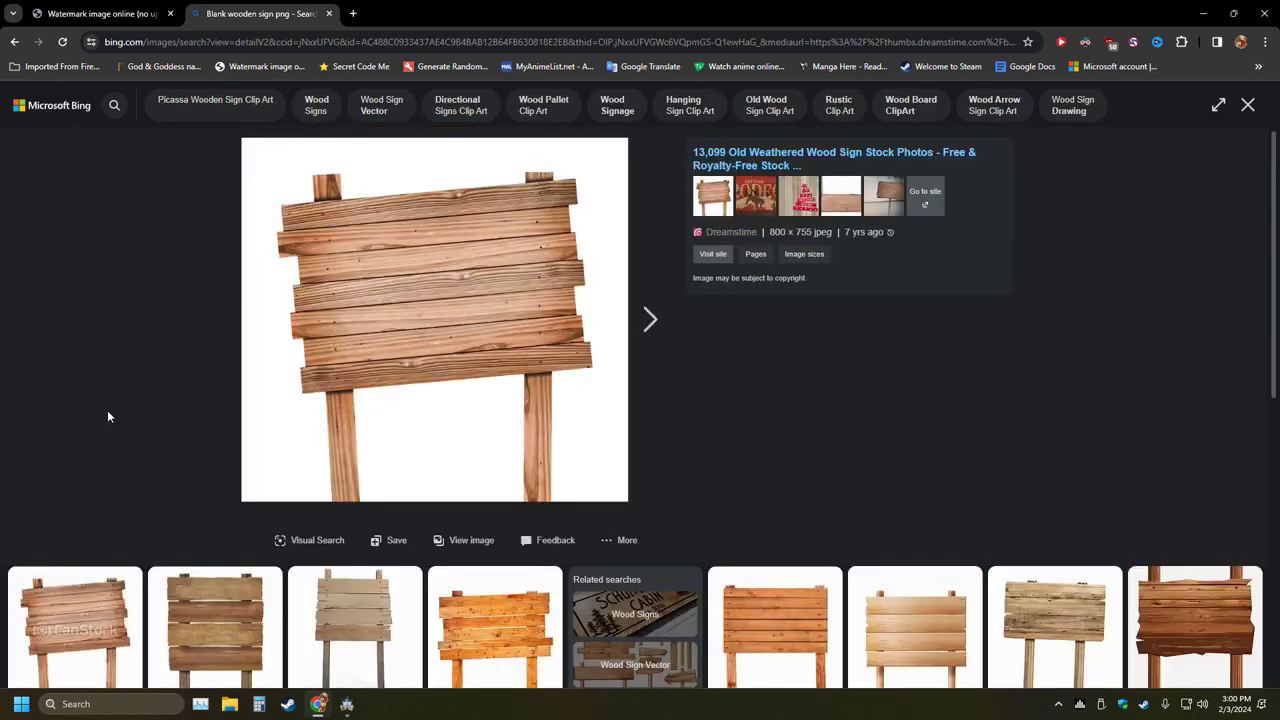
{"action": "left_click", "coordinate": [215, 625]}
{"action": "scroll", "coordinate": [353, 603], "scroll_direction": "down", "scroll_amount": 2}
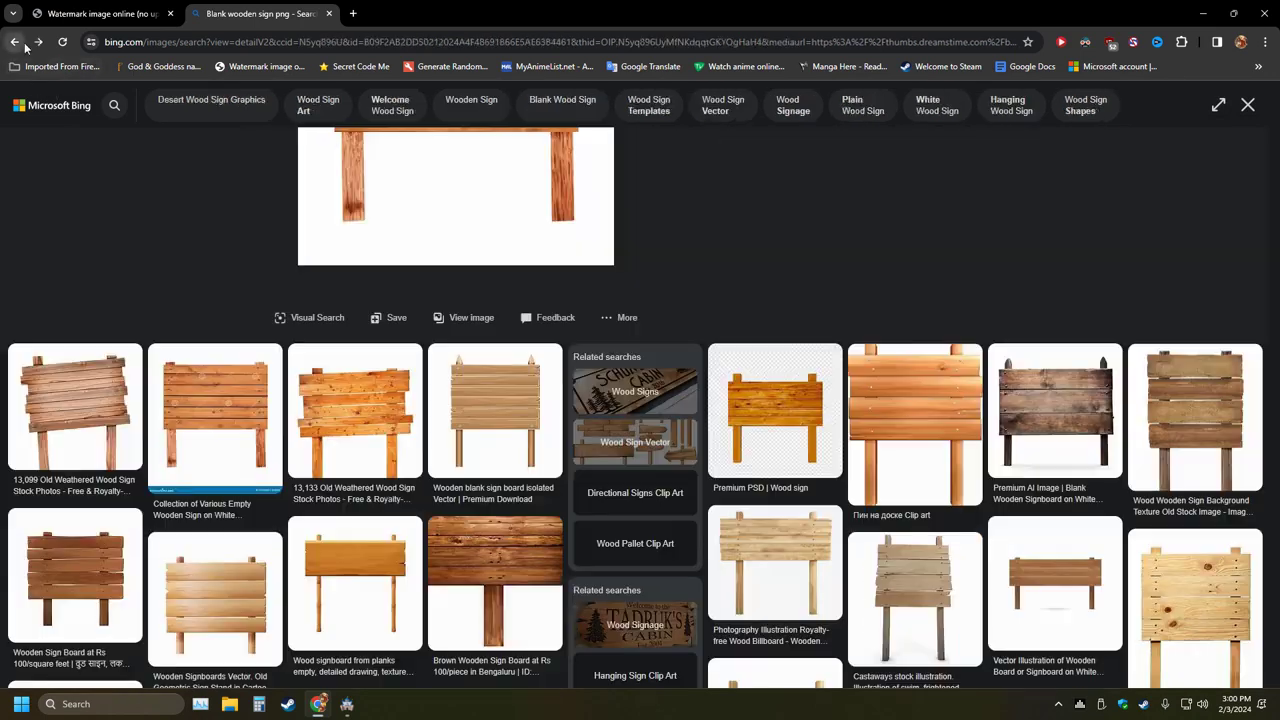
{"action": "scroll", "coordinate": [573, 538], "scroll_direction": "down", "scroll_amount": 3}
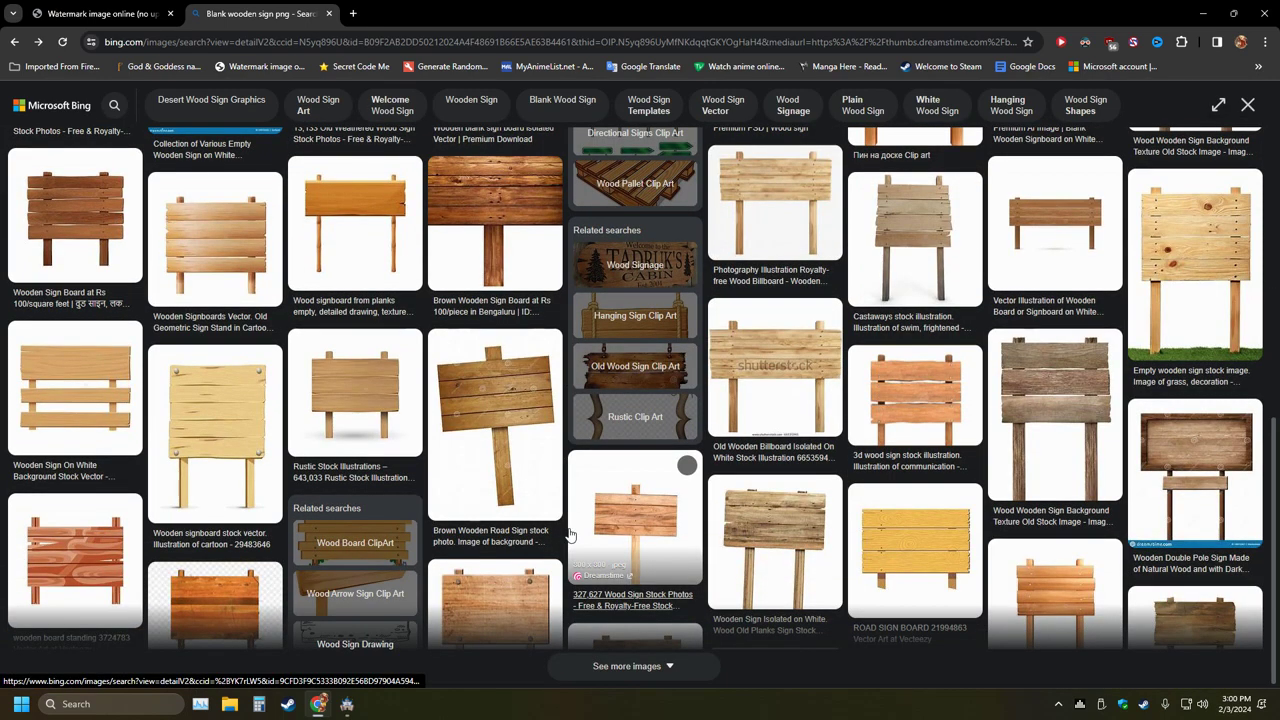
{"action": "left_click", "coordinate": [569, 535]}
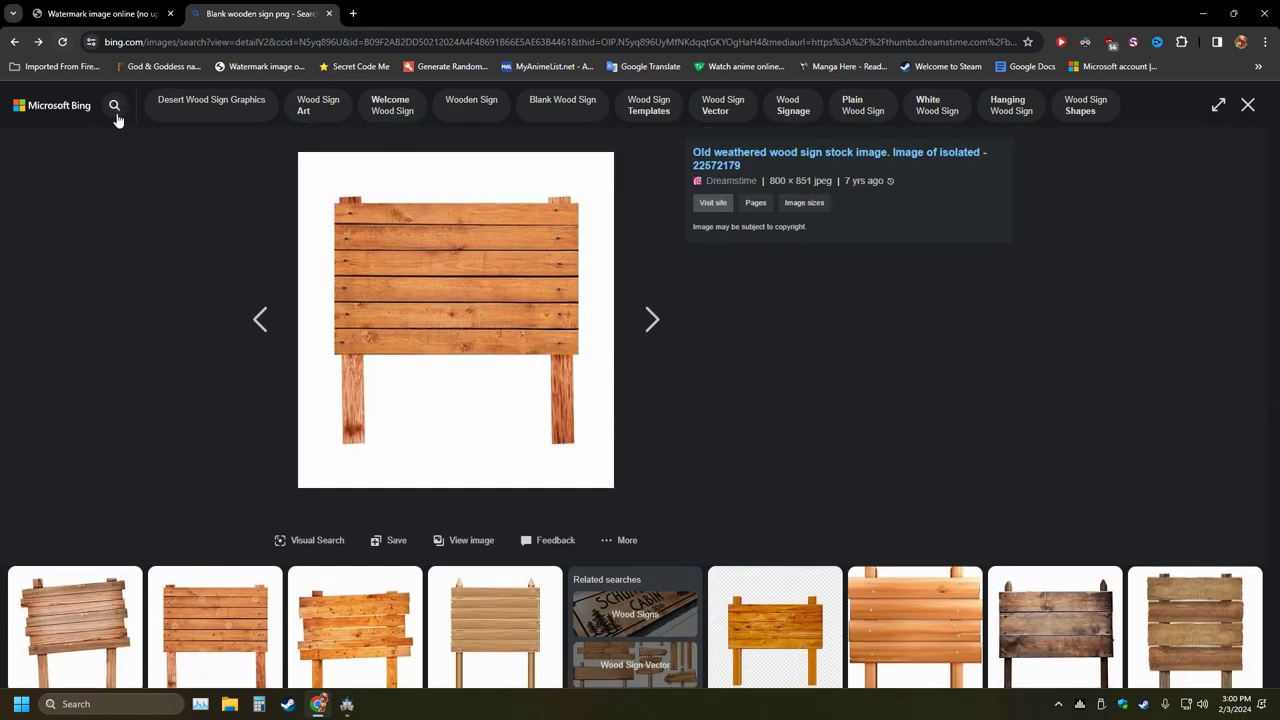
{"action": "left_click", "coordinate": [1248, 104]}
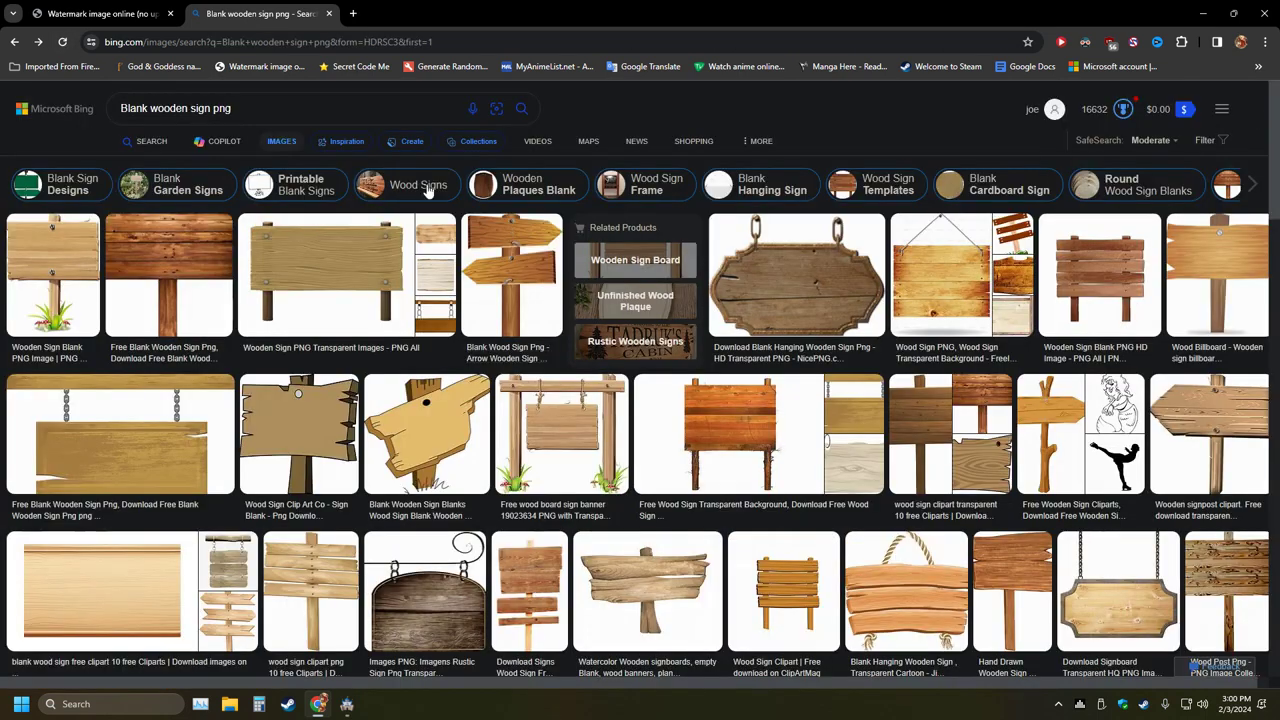
Change the image search to "Blank medieval wooden sign png" and run it
{"action": "left_click", "coordinate": [151, 113]}
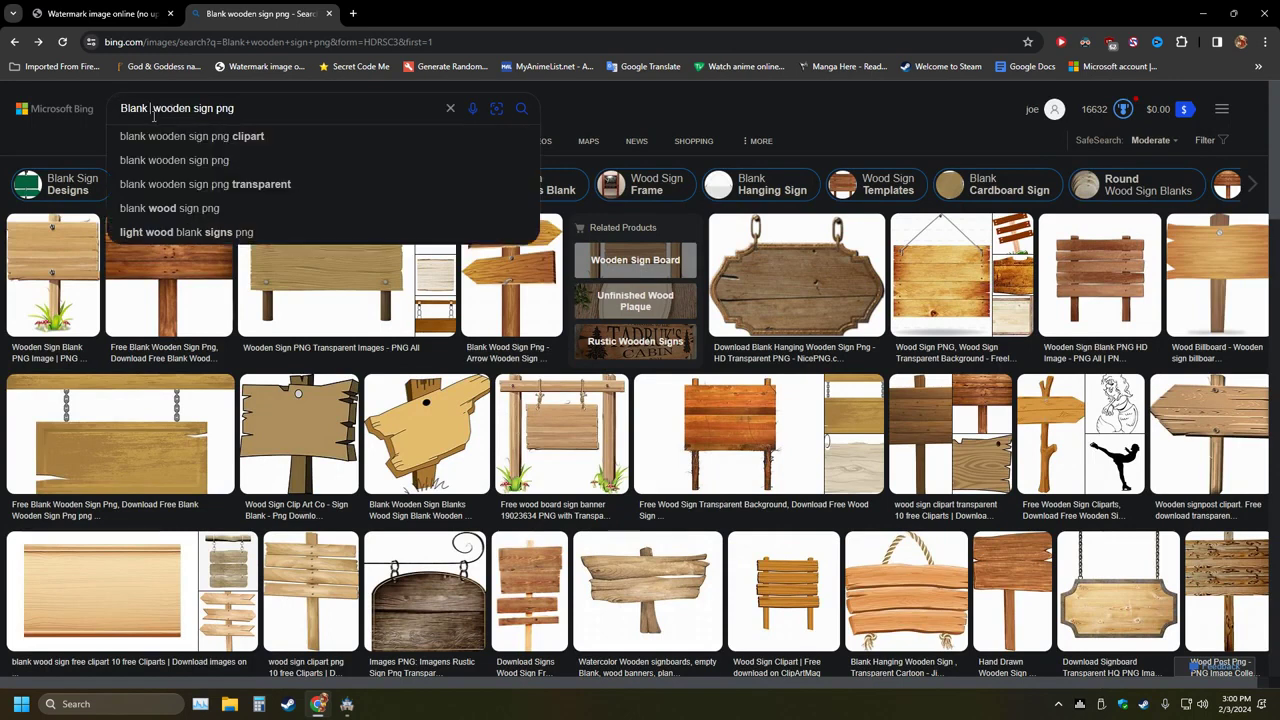
{"action": "type", "text": "mediv"}
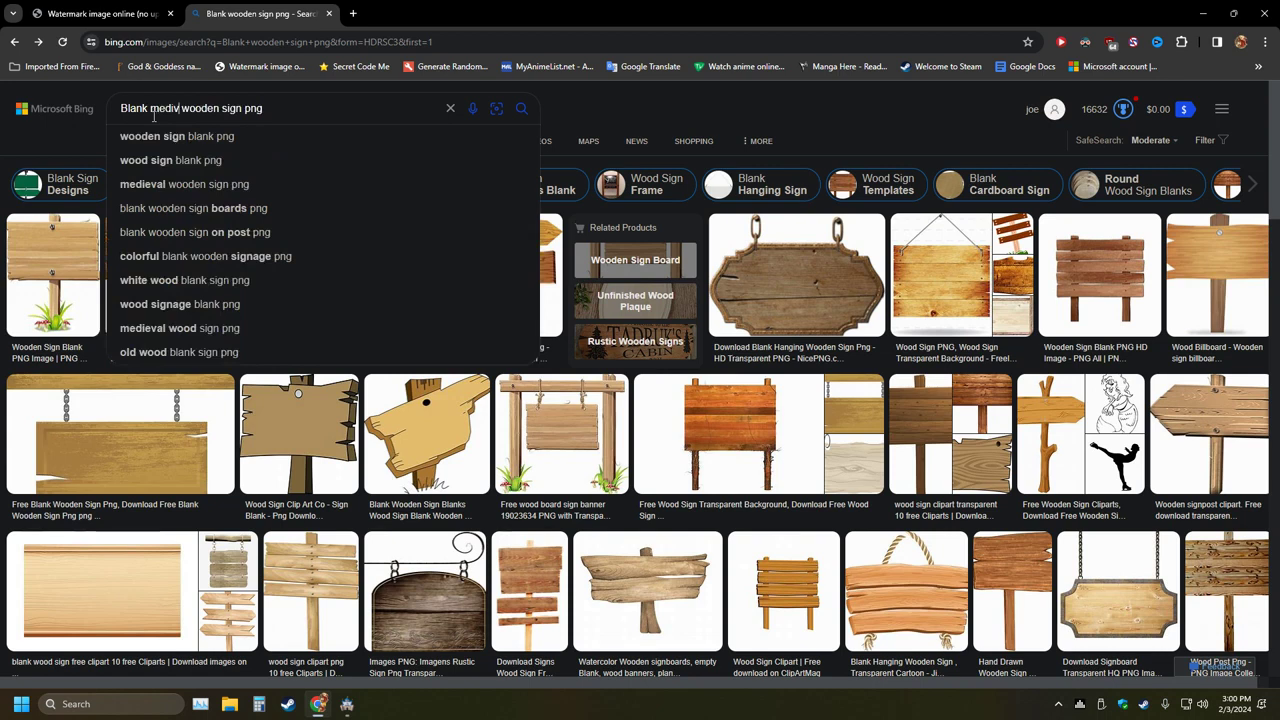
{"action": "key", "text": "BackSpace"}
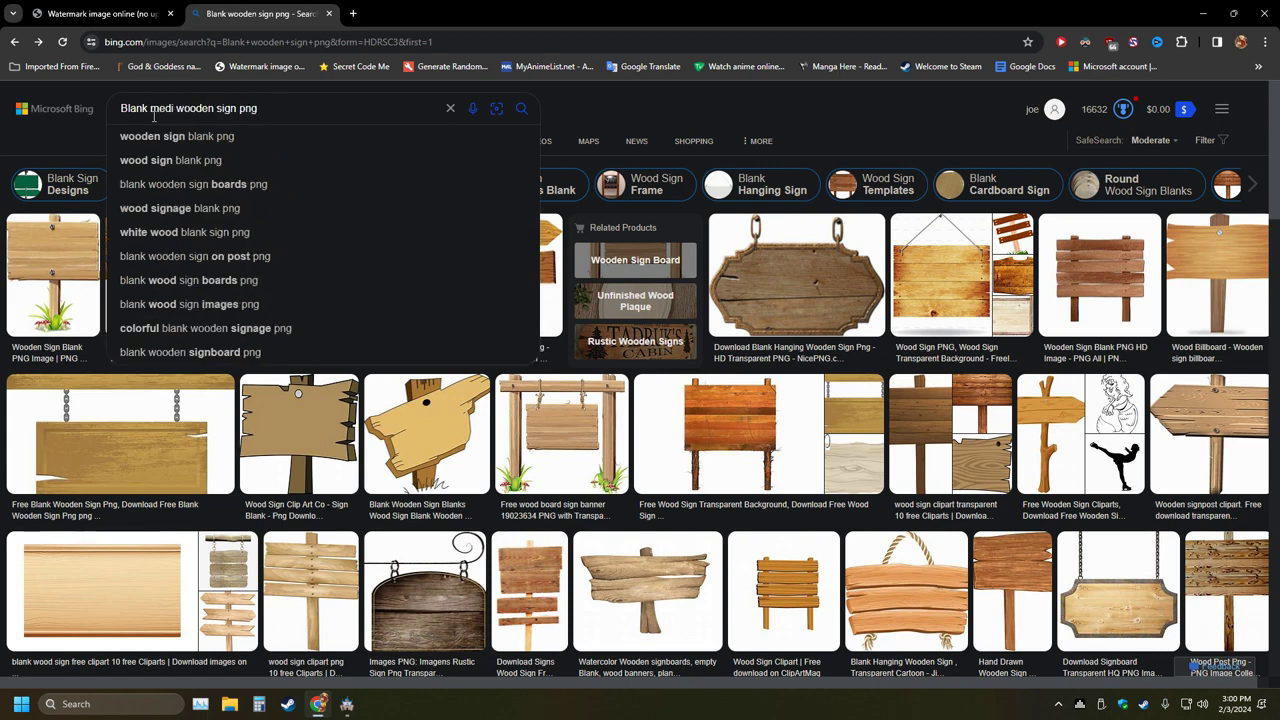
{"action": "type", "text": "ea"}
{"action": "type", "text": "v"}
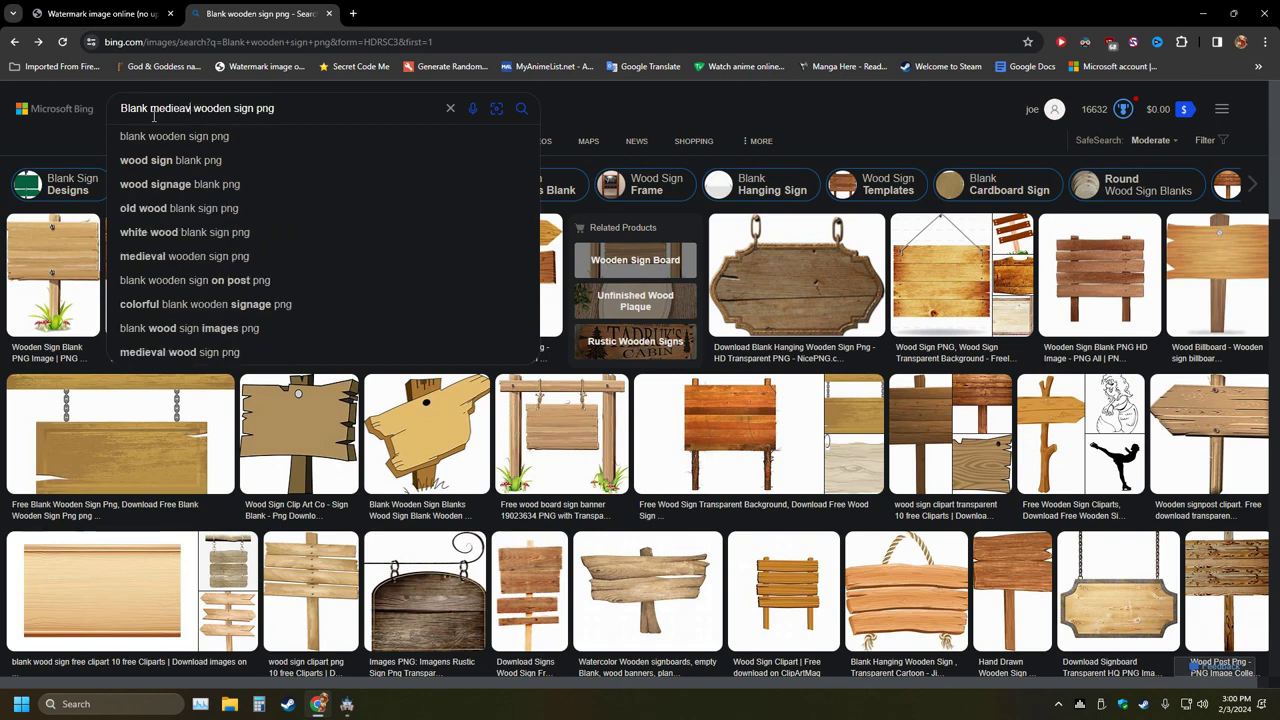
{"action": "key", "text": "BackSpace"}
{"action": "type", "text": "val"}
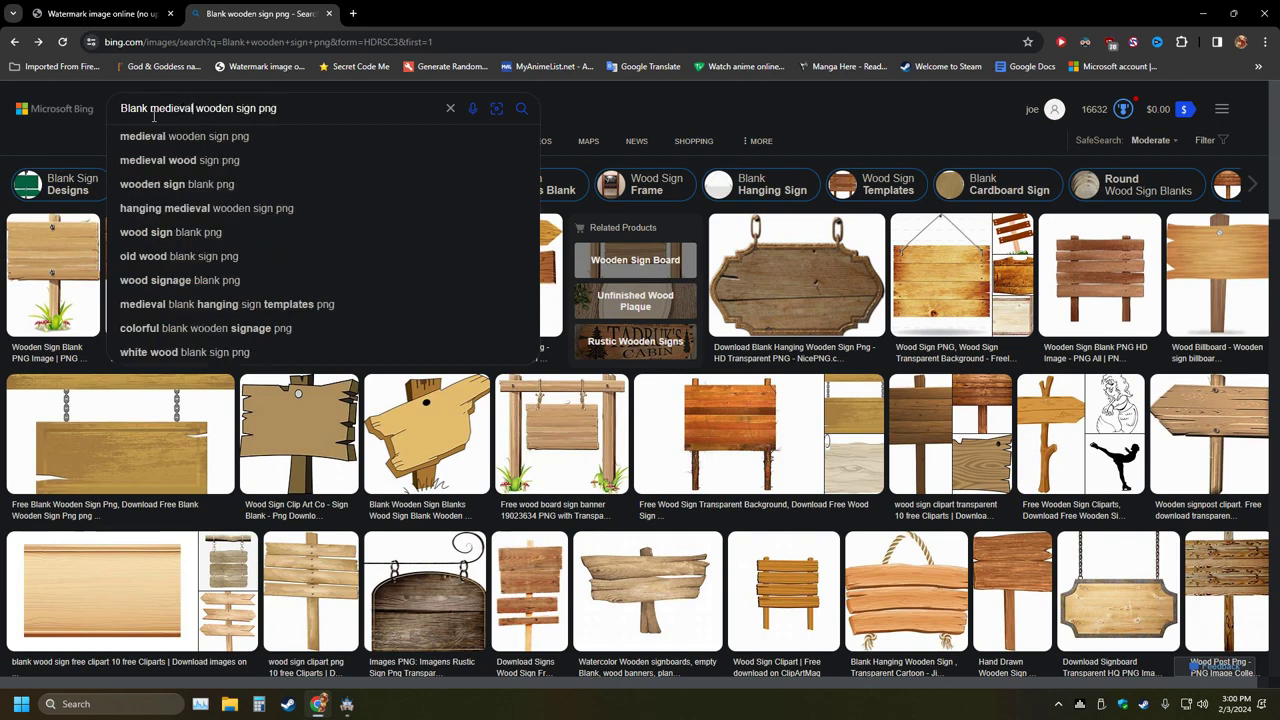
{"action": "key", "text": "Return"}
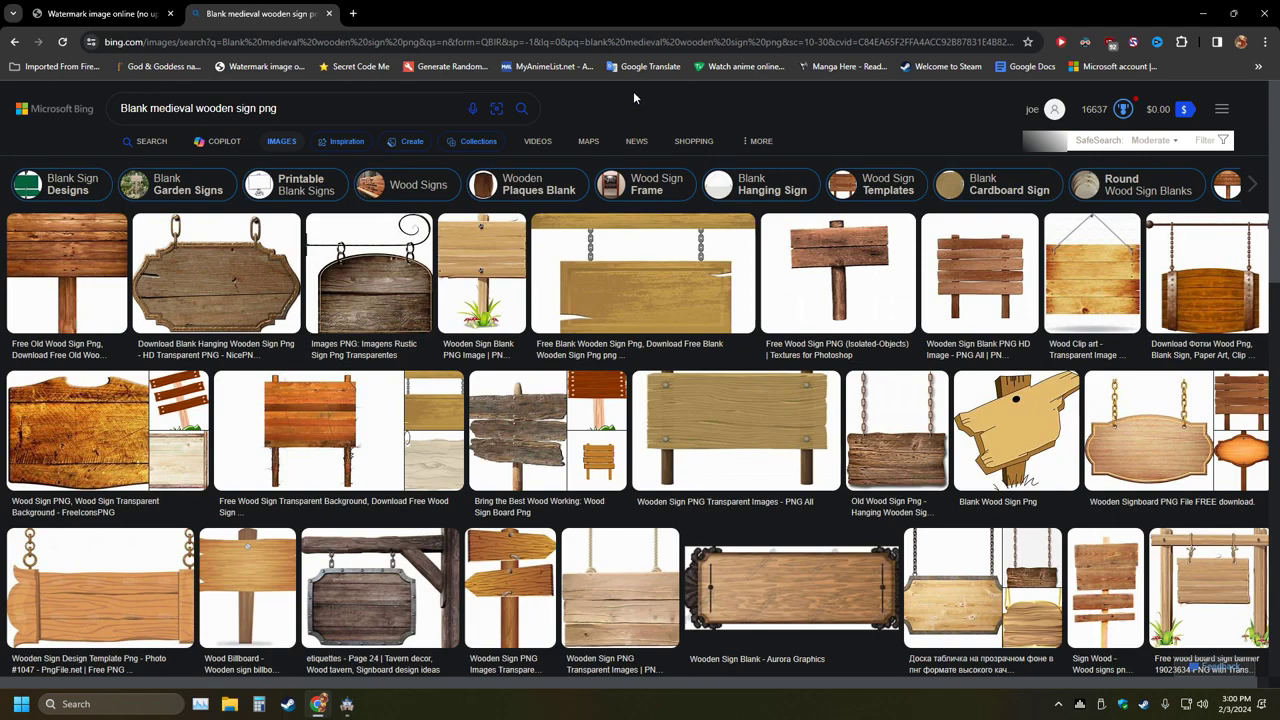
Browse the medieval sign results, preview FreeIconsPNG's ragged-edged cartoon wood board, and return to the results
{"action": "scroll", "coordinate": [543, 343], "scroll_direction": "down", "scroll_amount": 5}
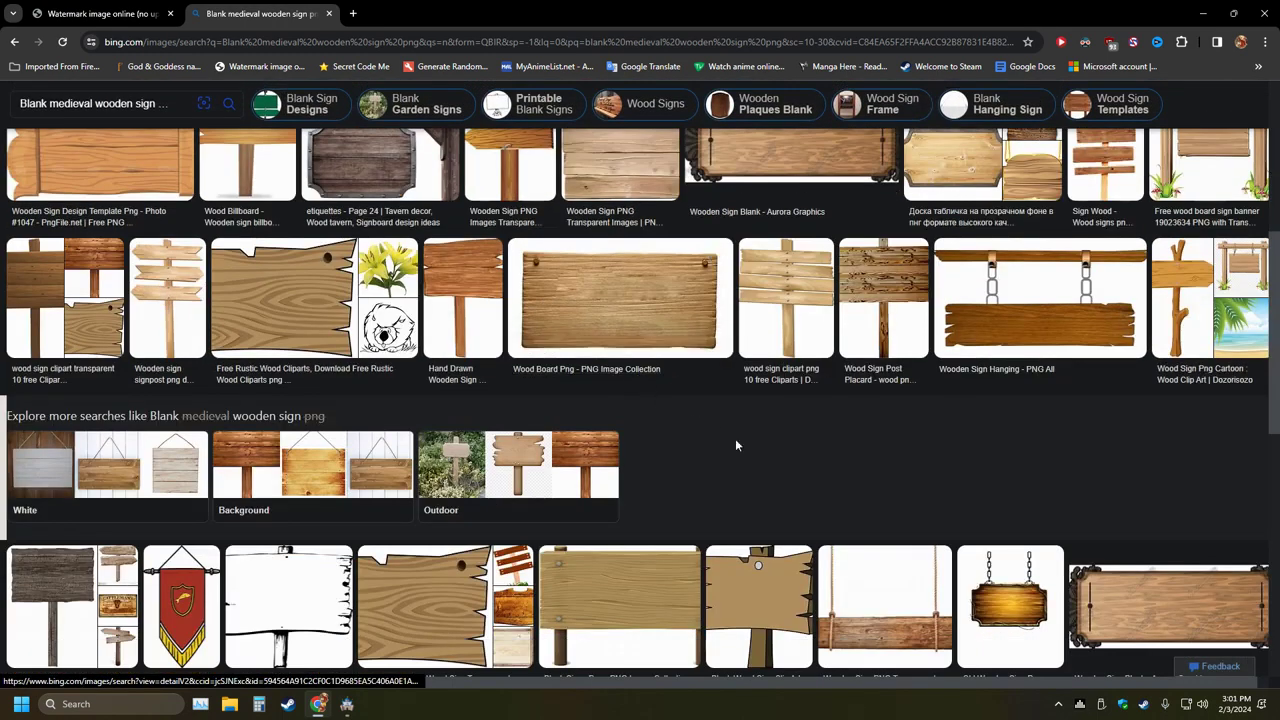
{"action": "scroll", "coordinate": [732, 427], "scroll_direction": "down", "scroll_amount": 4}
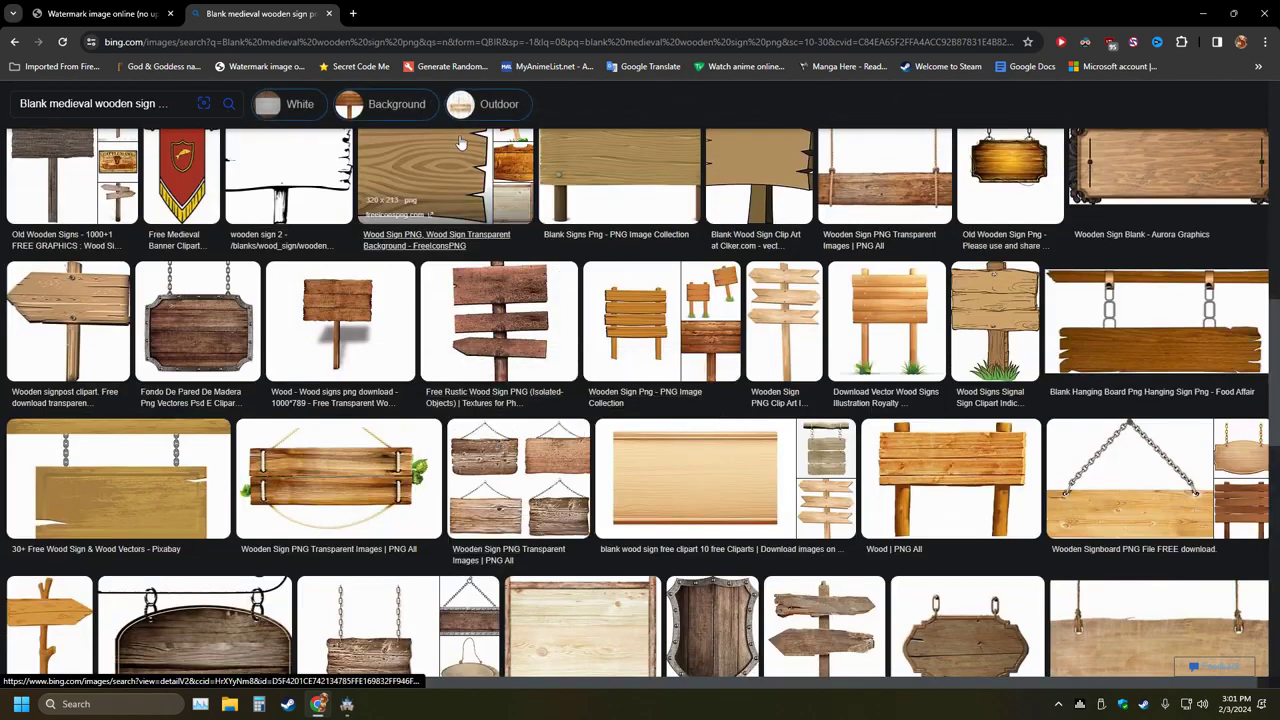
{"action": "left_click", "coordinate": [503, 447]}
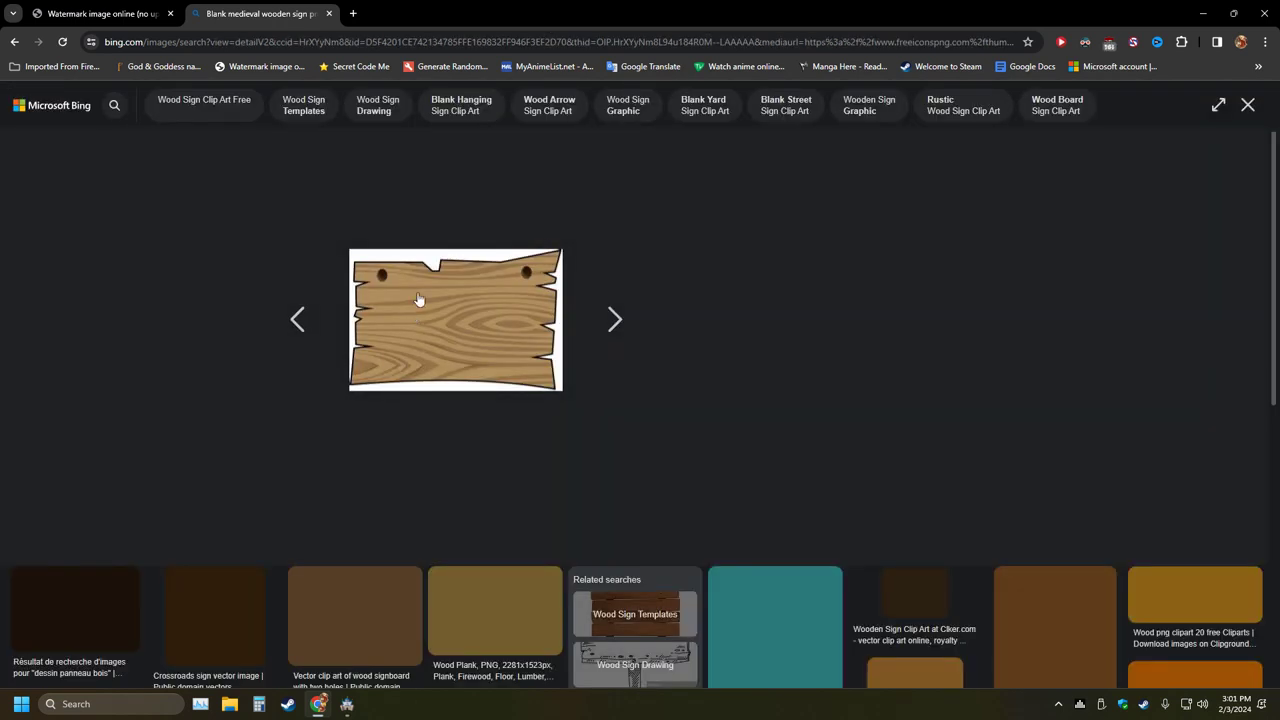
{"action": "left_click", "coordinate": [15, 41]}
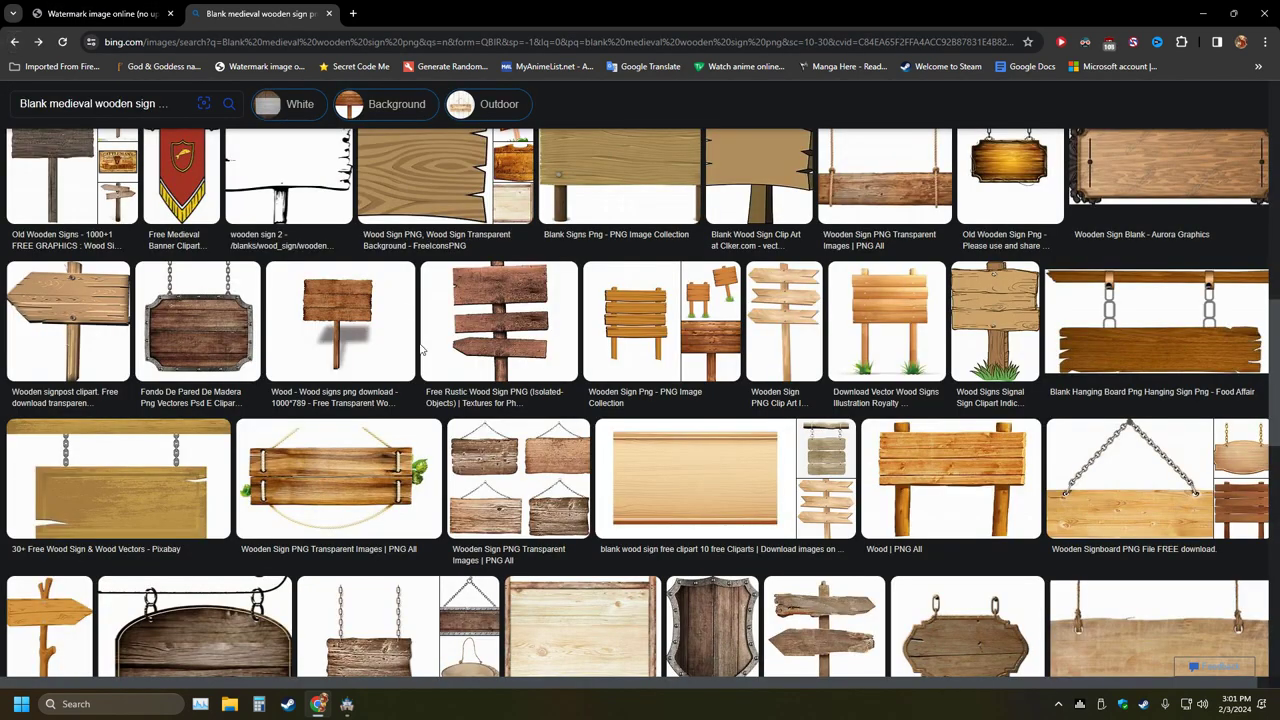
Go through the rest of the medieval sign results and open the two-post, five-plank "Wooden Sign Blank PNG HD Image" from PNG All
{"action": "scroll", "coordinate": [602, 390], "scroll_direction": "down", "scroll_amount": 2}
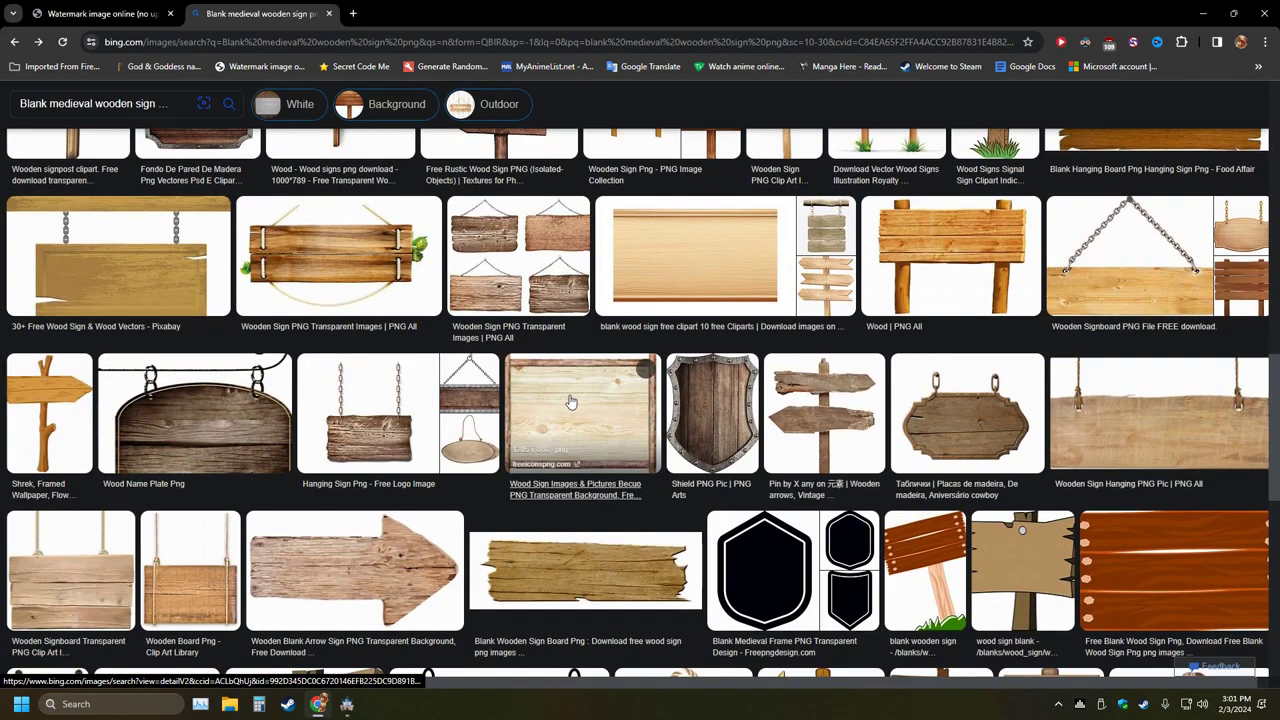
{"action": "scroll", "coordinate": [571, 400], "scroll_direction": "up", "scroll_amount": 15}
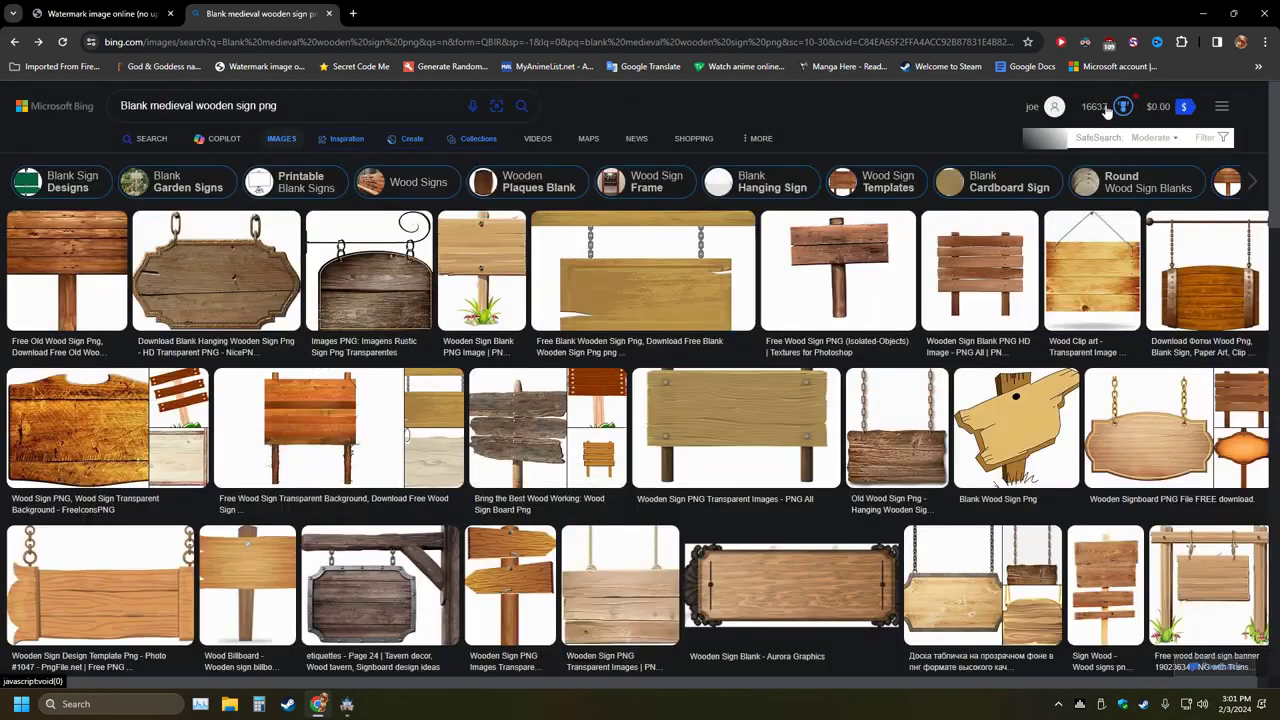
{"action": "scroll", "coordinate": [548, 460], "scroll_direction": "down", "scroll_amount": 12}
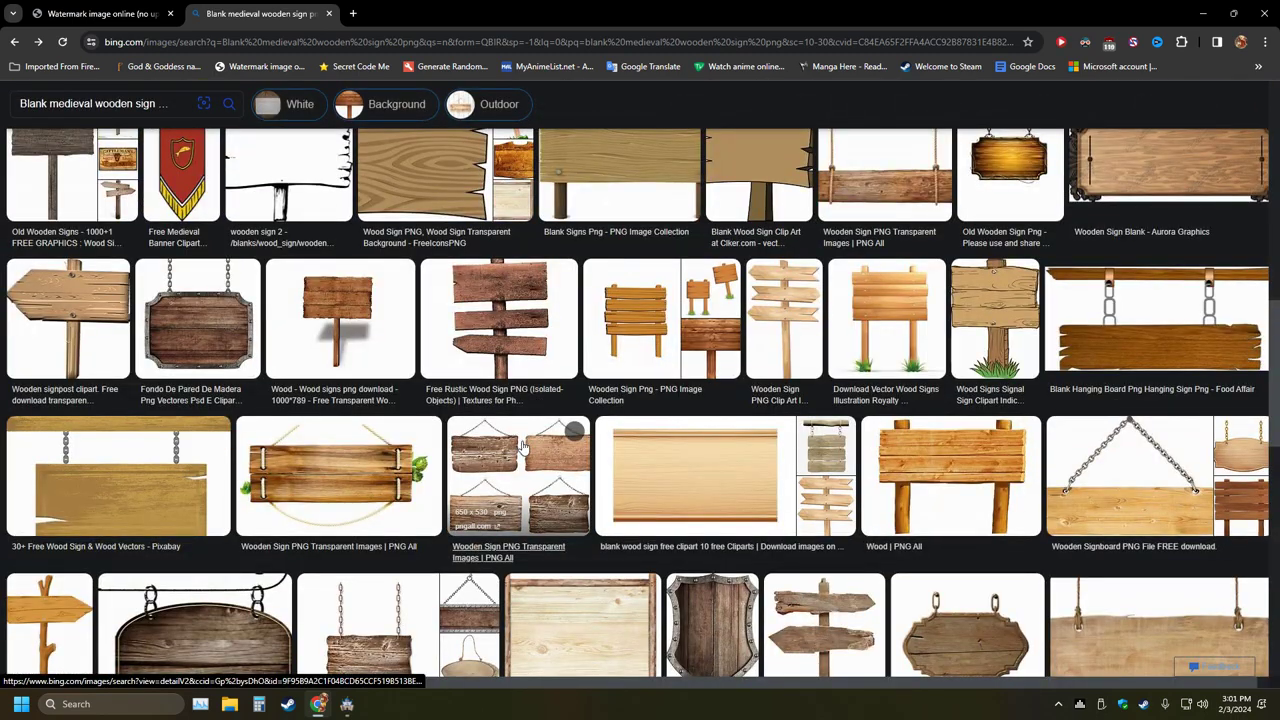
{"action": "scroll", "coordinate": [521, 447], "scroll_direction": "down", "scroll_amount": 2}
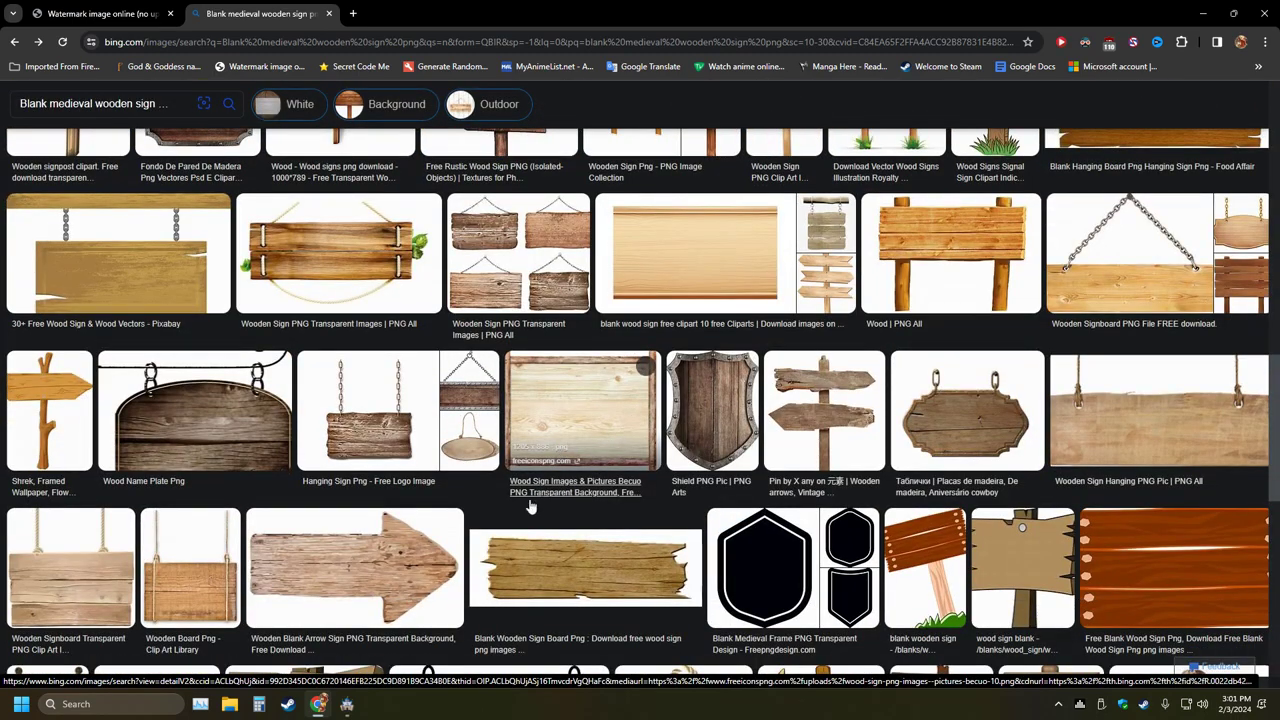
{"action": "scroll", "coordinate": [500, 508], "scroll_direction": "down", "scroll_amount": 4}
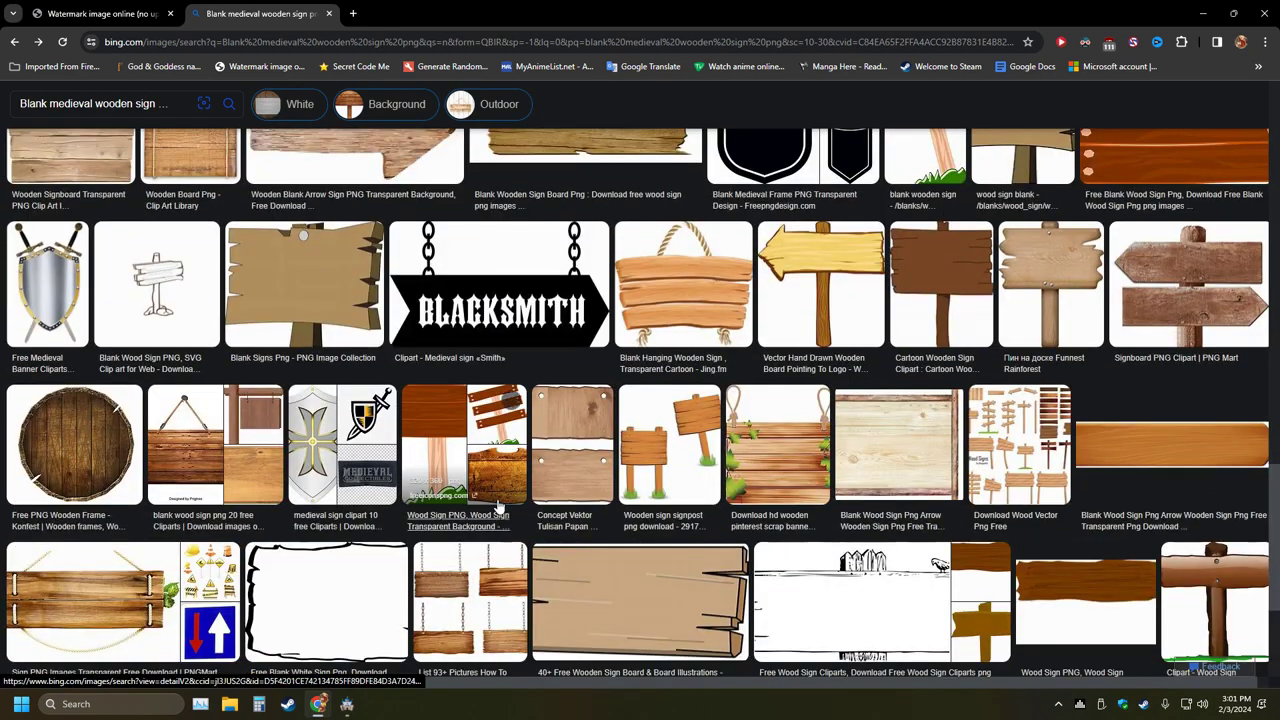
{"action": "scroll", "coordinate": [497, 505], "scroll_direction": "down", "scroll_amount": 3}
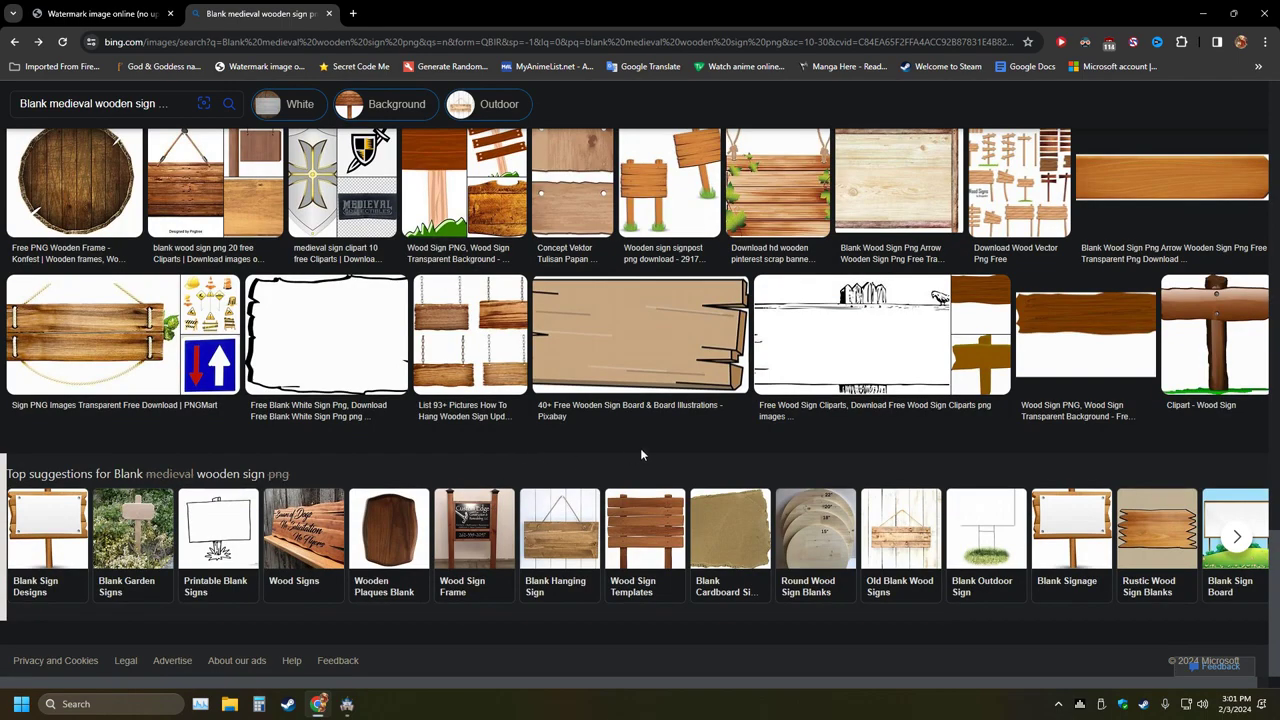
{"action": "scroll", "coordinate": [641, 455], "scroll_direction": "down", "scroll_amount": 10}
{"action": "scroll", "coordinate": [641, 457], "scroll_direction": "up", "scroll_amount": 5}
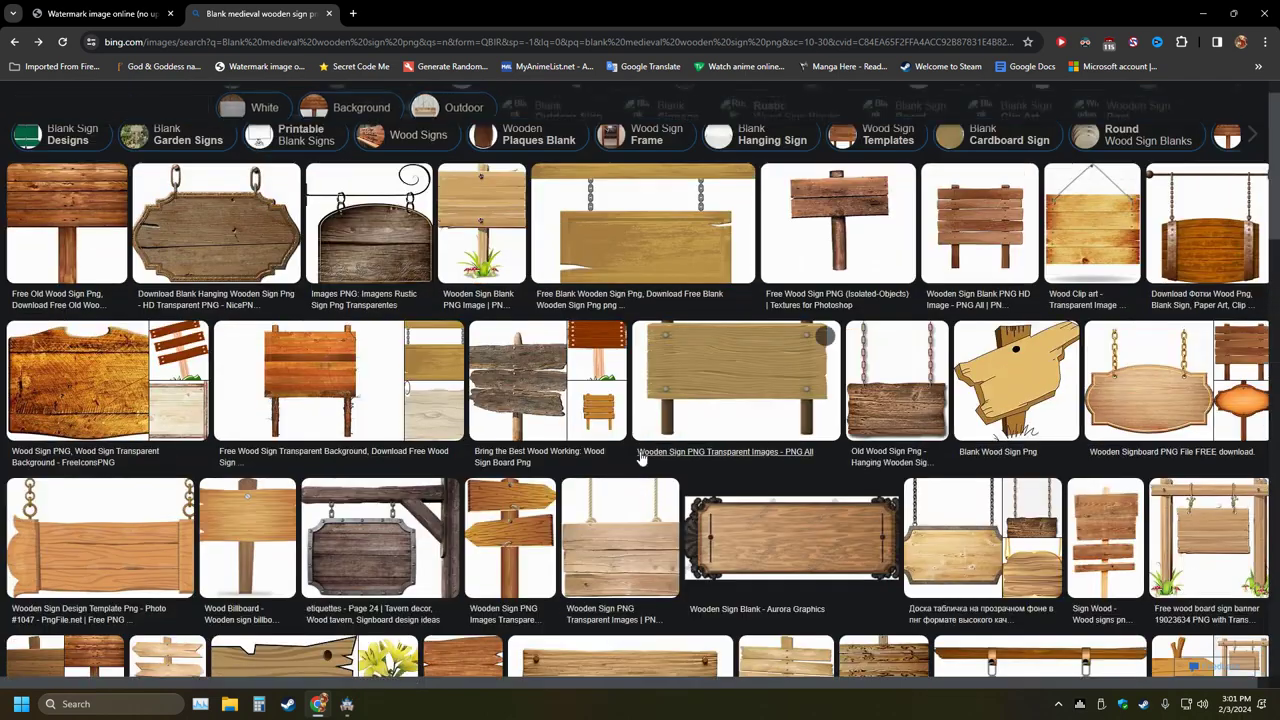
{"action": "left_click", "coordinate": [966, 229]}
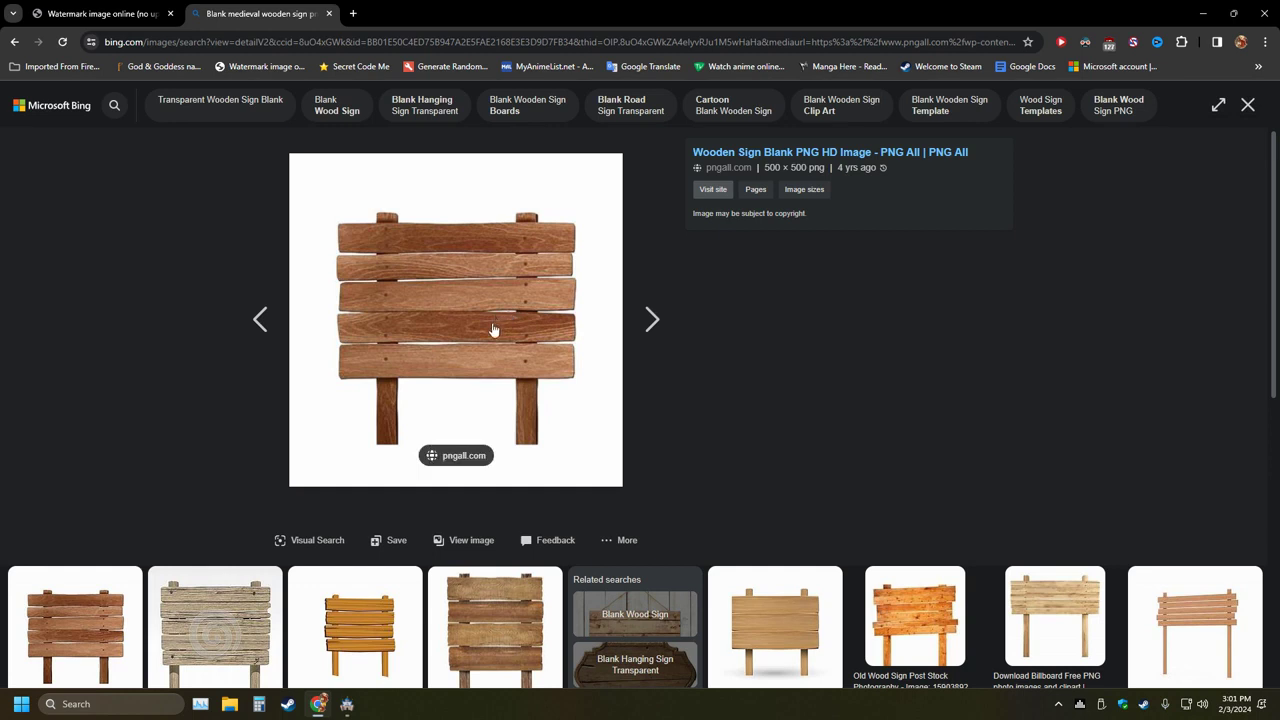
Switch to File Explorer and open the ProjectAlphaMZ\img\pictures folder on the USB321FD (E:) drive
{"action": "left_click", "coordinate": [229, 702]}
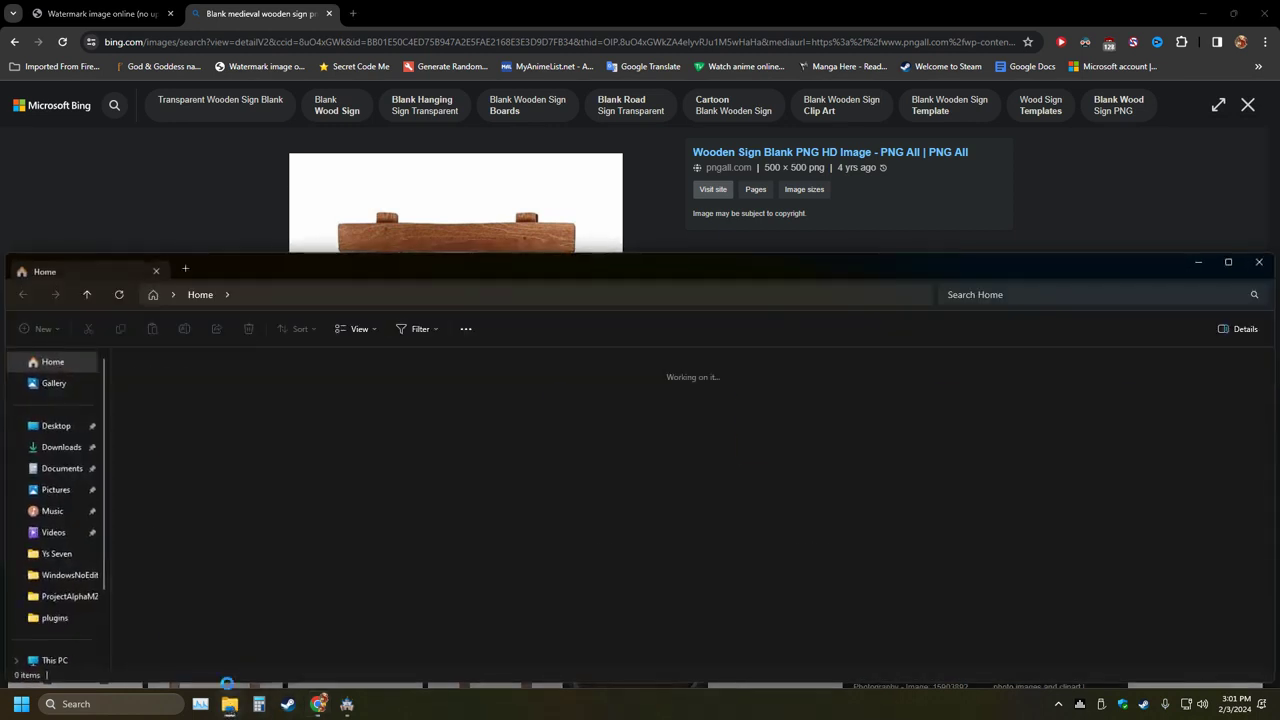
{"action": "left_click", "coordinate": [58, 491]}
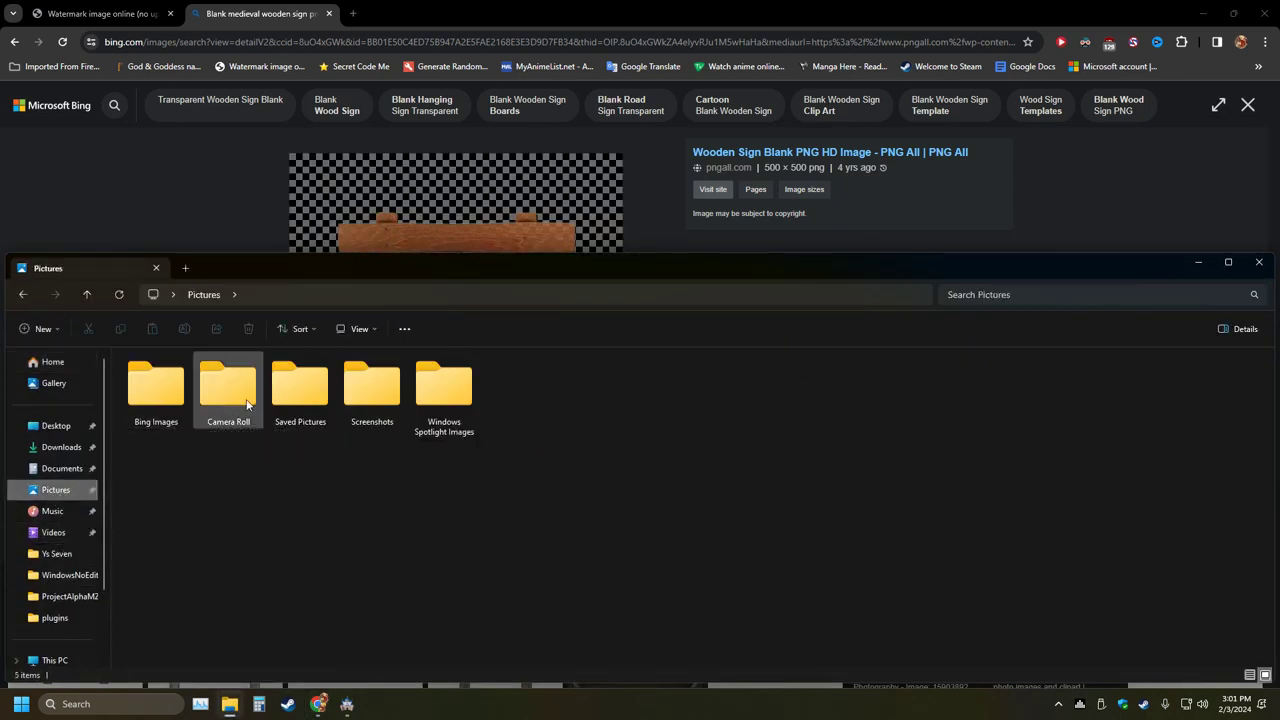
{"action": "left_click_drag", "start_coordinate": [482, 441], "coordinate": [177, 597]}
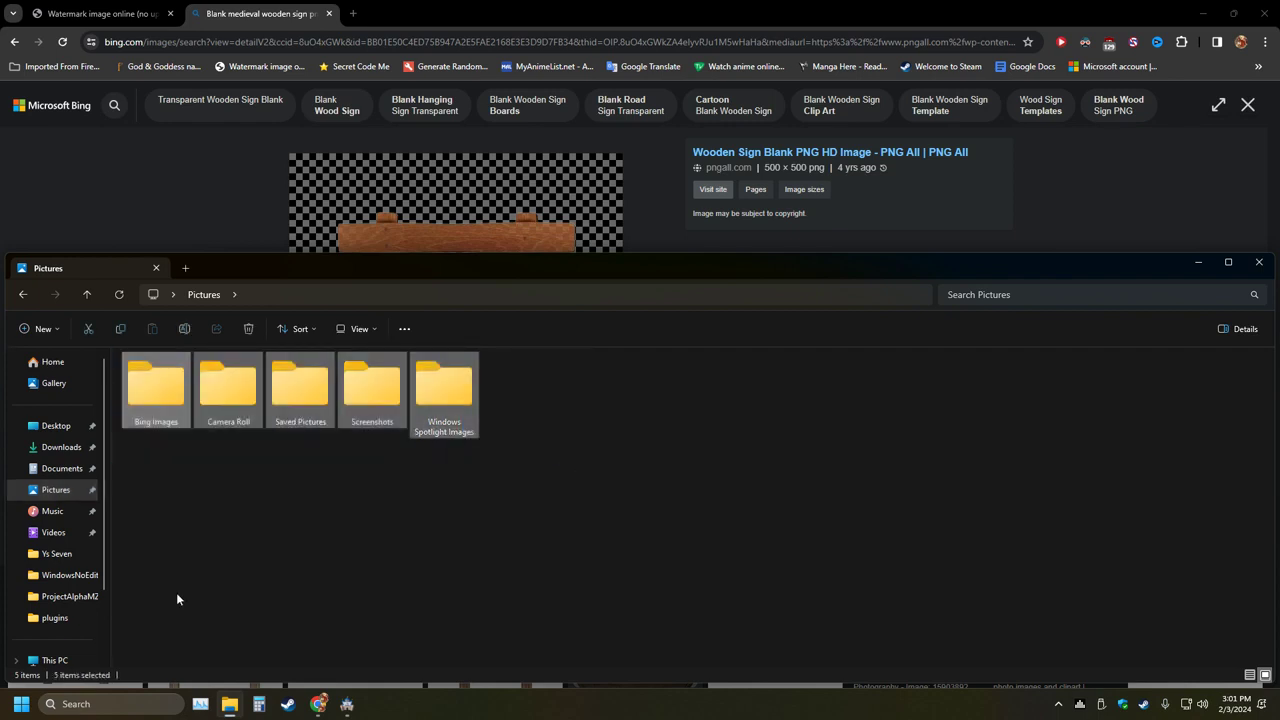
{"action": "left_click", "coordinate": [242, 574]}
{"action": "scroll", "coordinate": [45, 655], "scroll_direction": "down", "scroll_amount": 2}
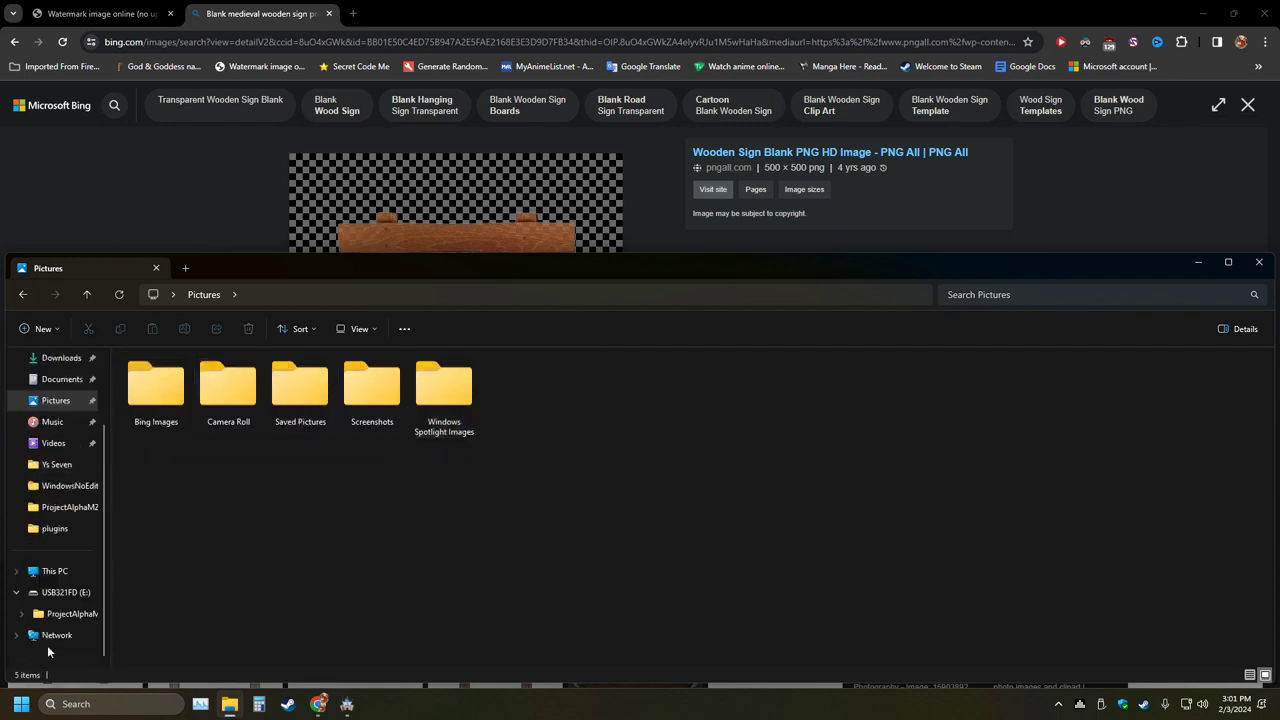
{"action": "left_click", "coordinate": [58, 592]}
{"action": "double_click", "coordinate": [136, 380]}
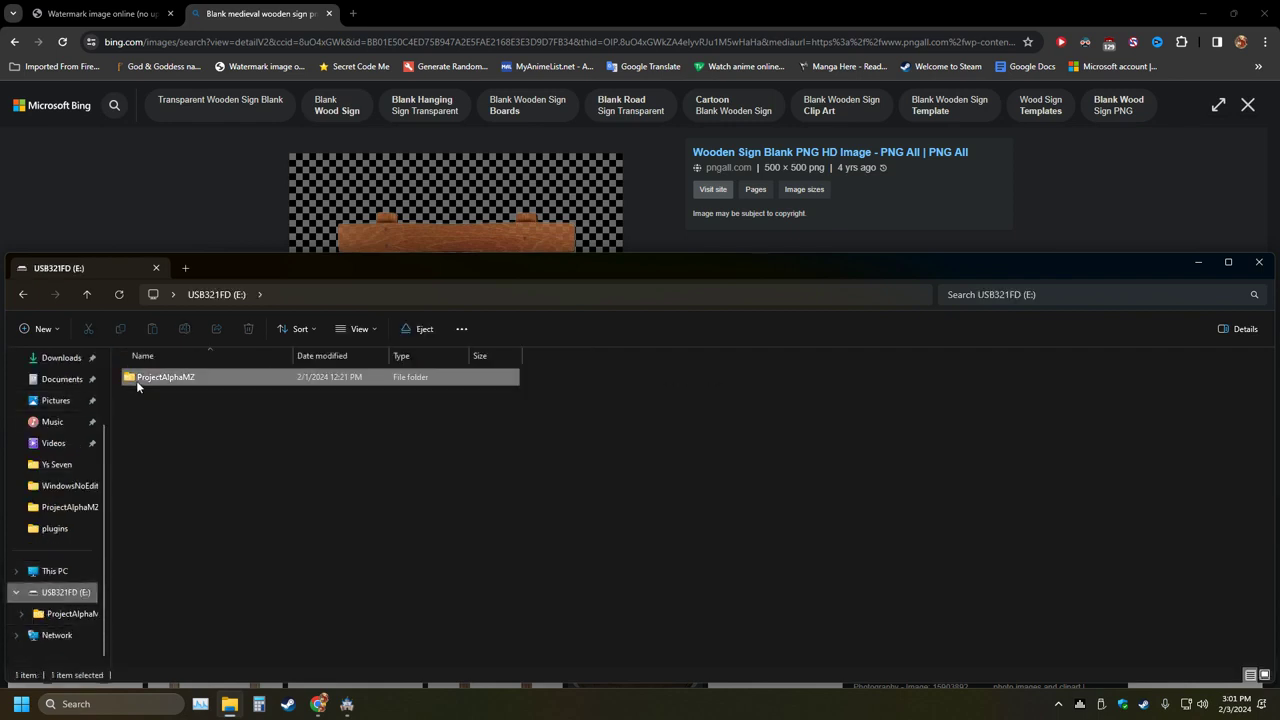
{"action": "double_click", "coordinate": [146, 501]}
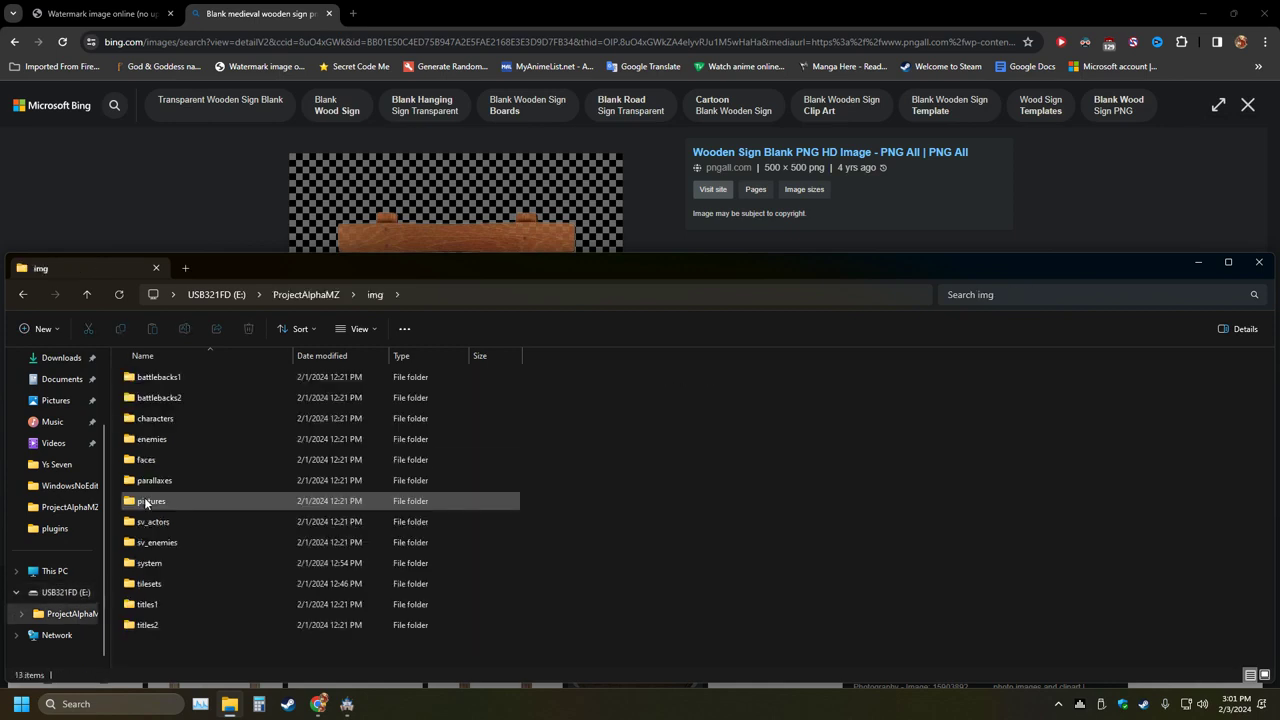
{"action": "double_click", "coordinate": [146, 501]}
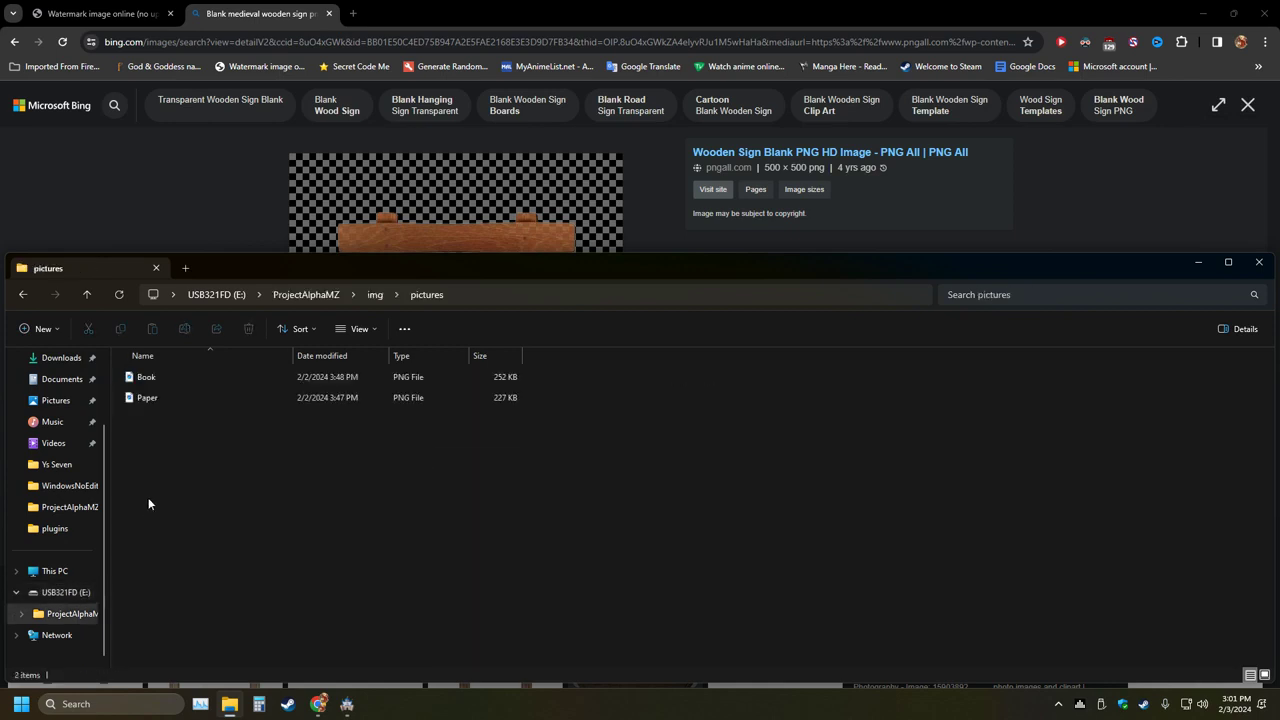
Check the image dimensions of the Paper picture in its file properties
{"action": "left_click", "coordinate": [144, 398]}
{"action": "right_click", "coordinate": [145, 401]}
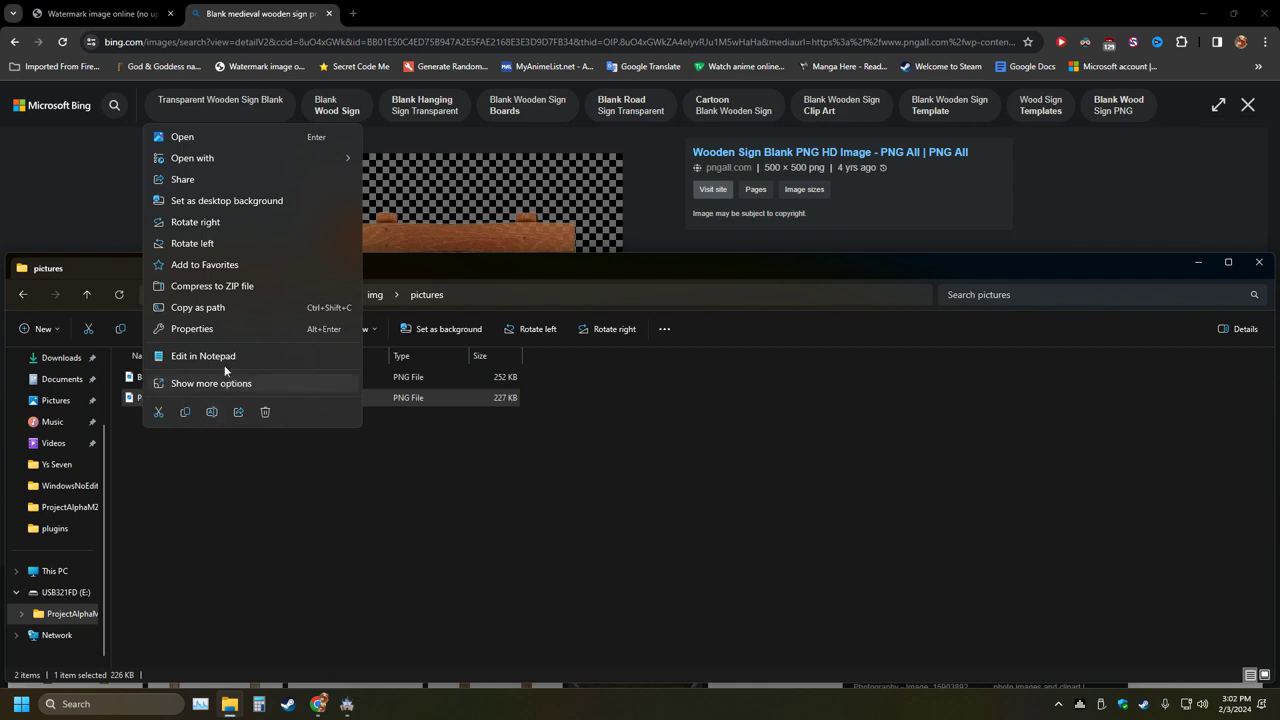
{"action": "left_click", "coordinate": [204, 330]}
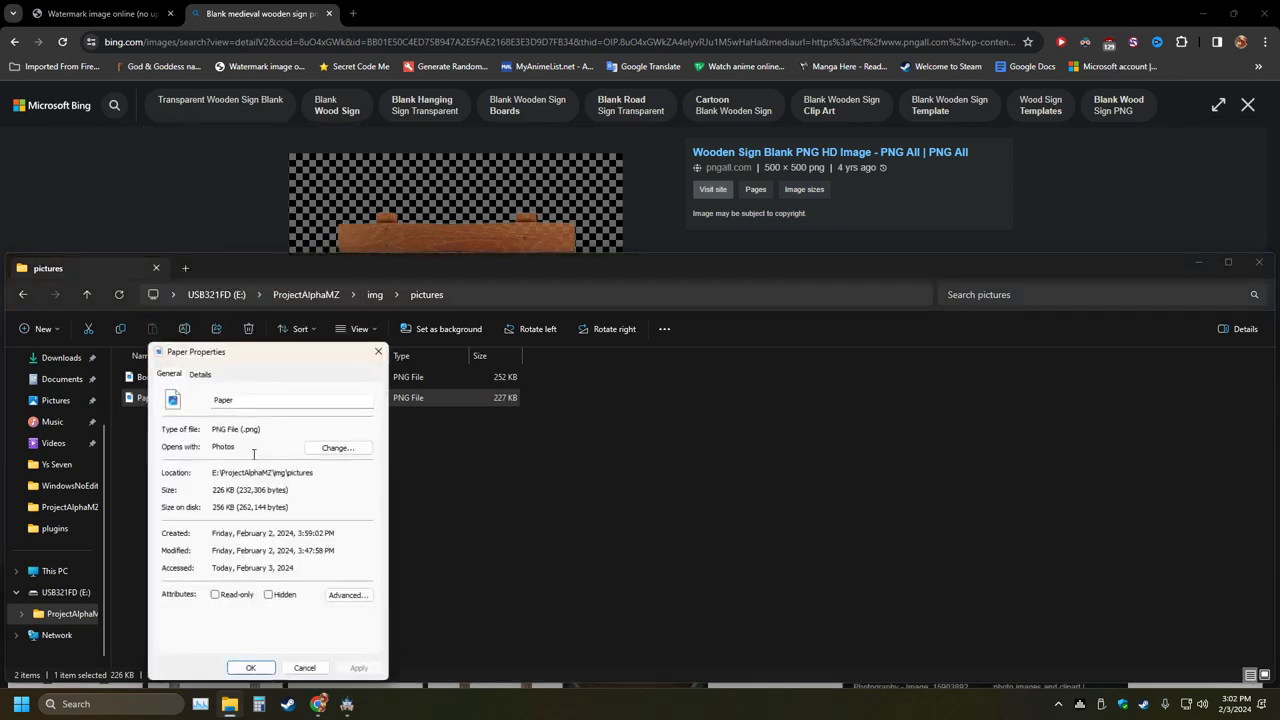
{"action": "left_click", "coordinate": [201, 375]}
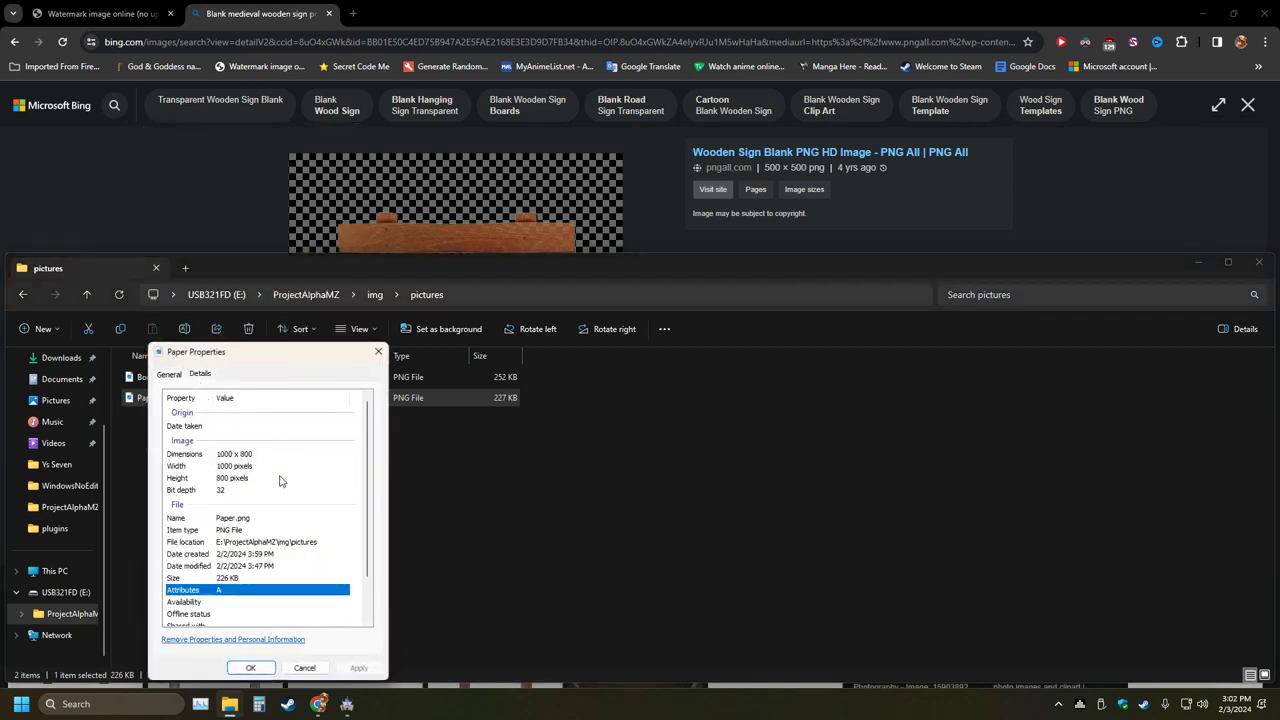
{"action": "left_click", "coordinate": [378, 351]}
{"action": "right_click", "coordinate": [159, 381]}
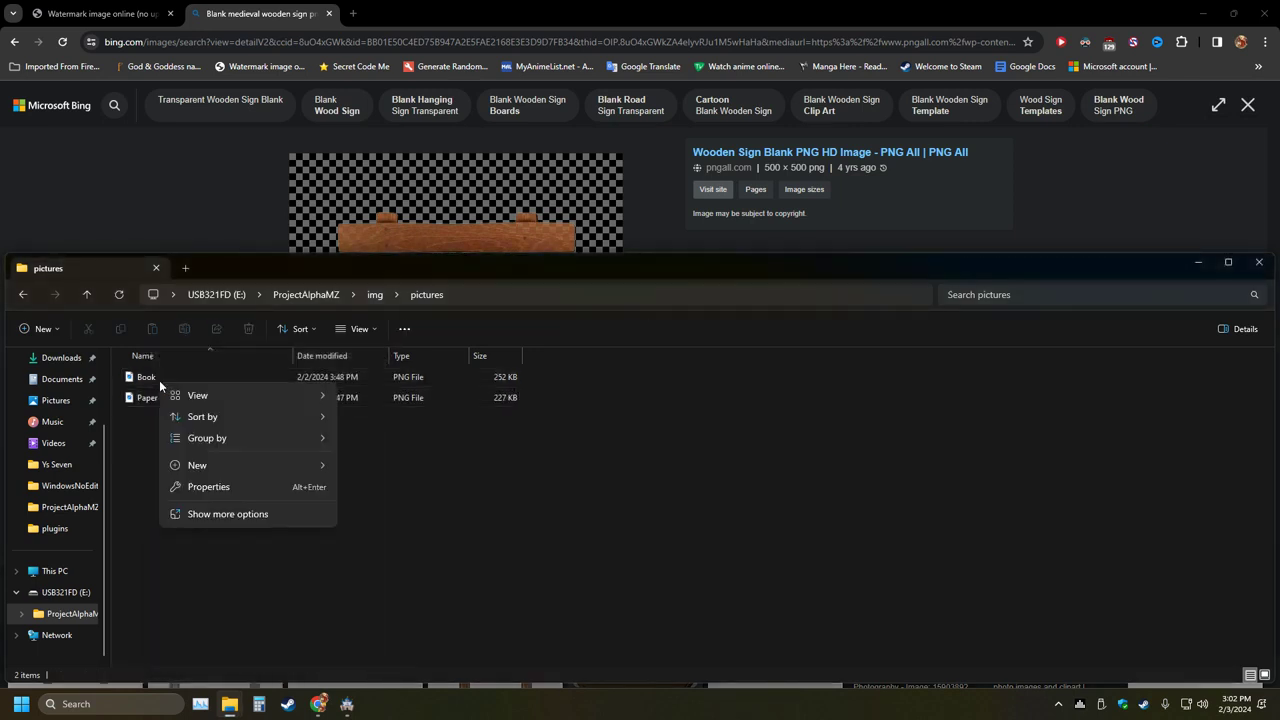
{"action": "left_click", "coordinate": [212, 488]}
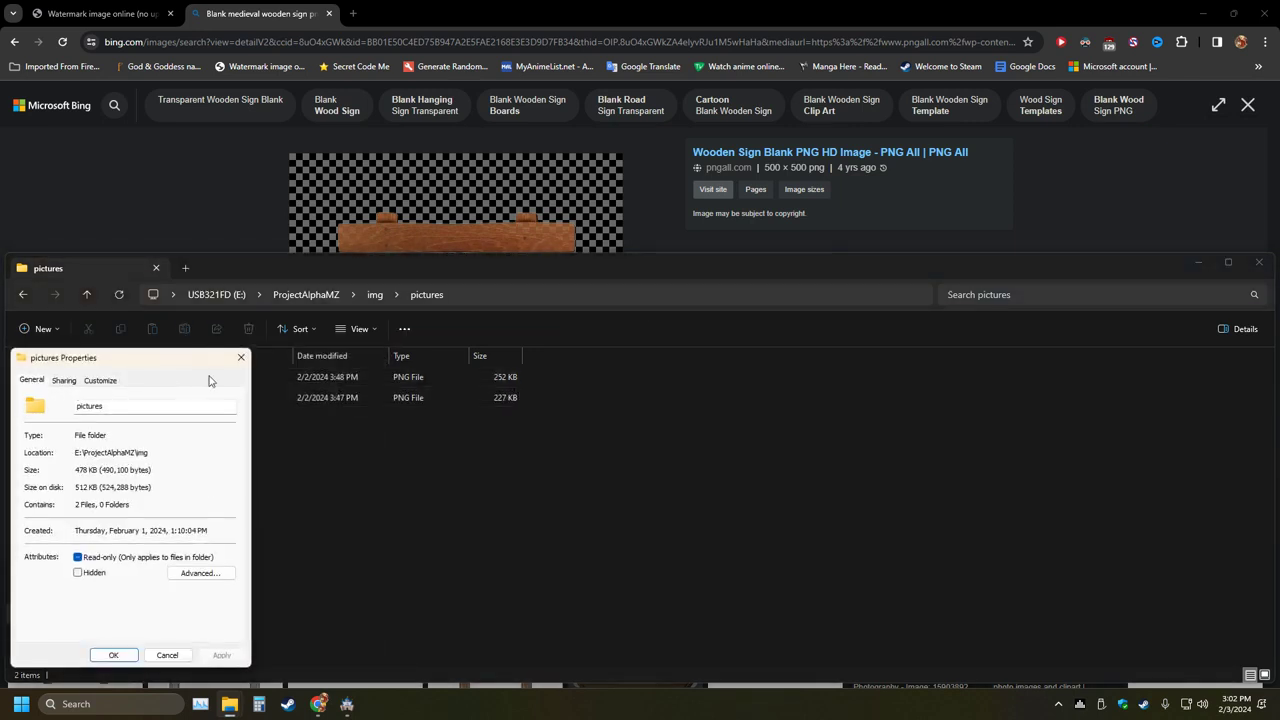
{"action": "left_click", "coordinate": [240, 357]}
Check the image dimensions of the Book picture in its file properties, then close File Explorer
{"action": "left_click", "coordinate": [149, 386]}
{"action": "right_click", "coordinate": [150, 390]}
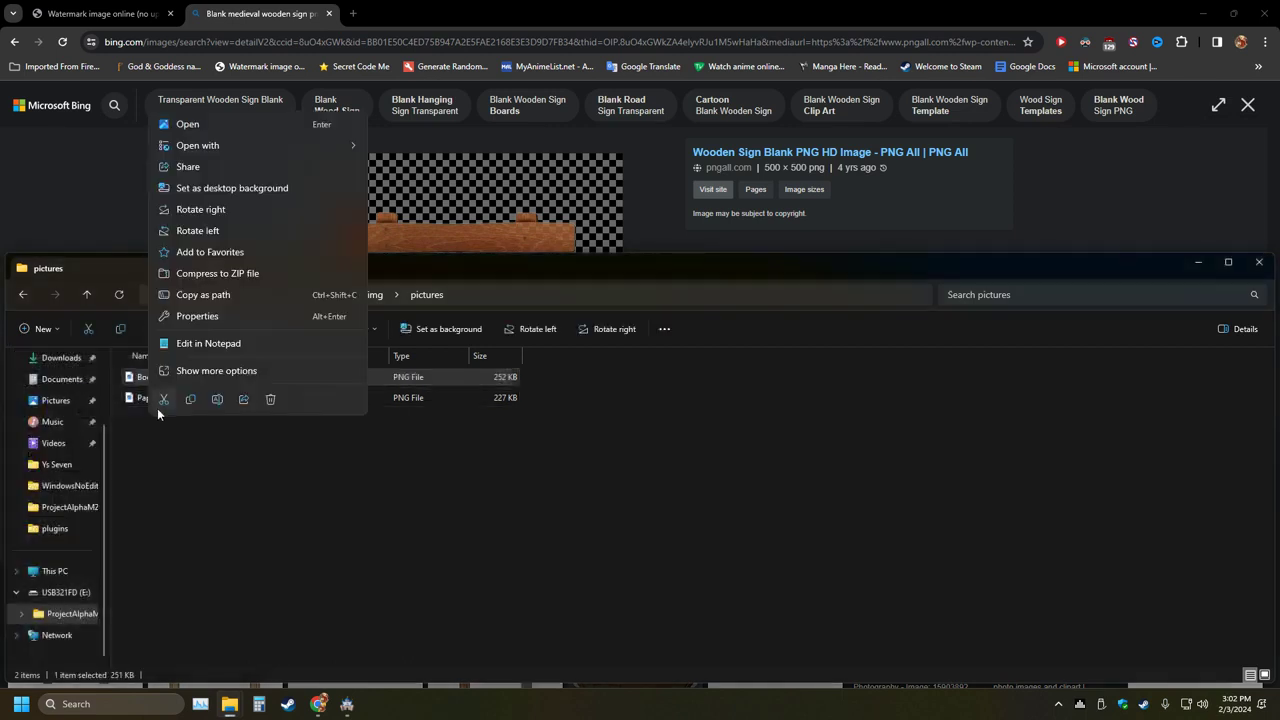
{"action": "left_click", "coordinate": [203, 316]}
{"action": "left_click", "coordinate": [206, 374]}
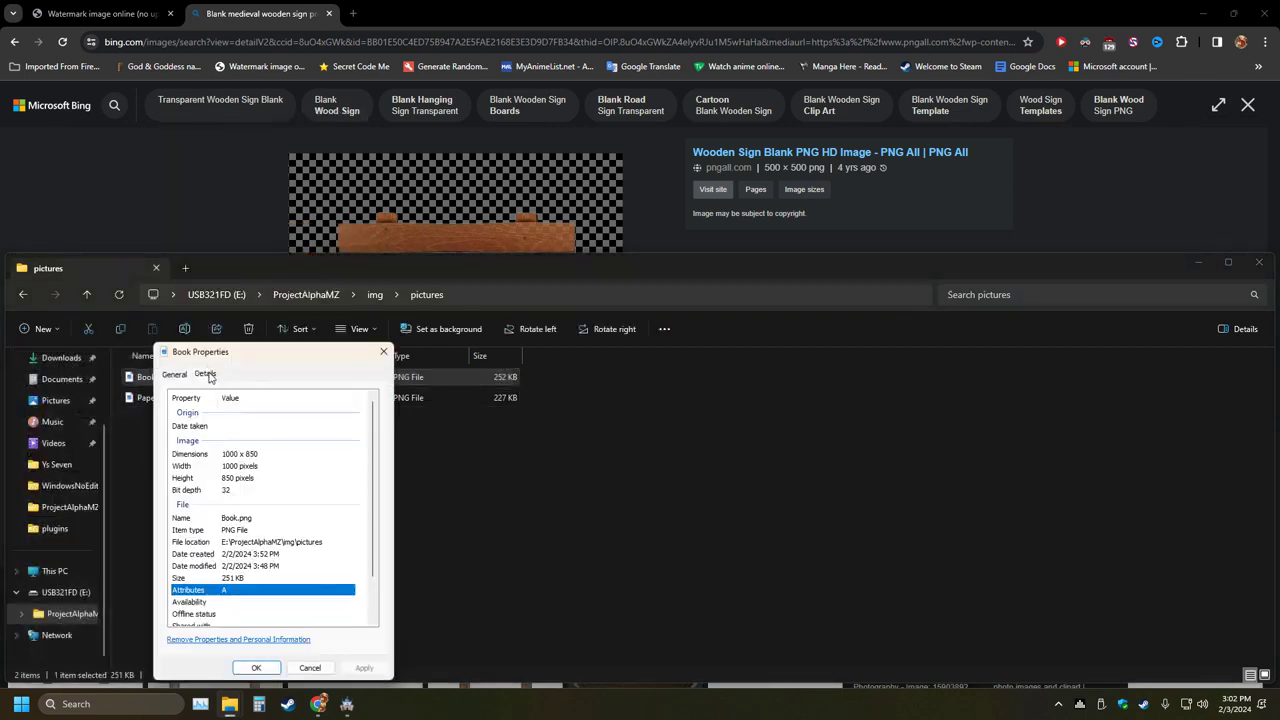
{"action": "left_click", "coordinate": [383, 351]}
{"action": "left_click", "coordinate": [1258, 262]}
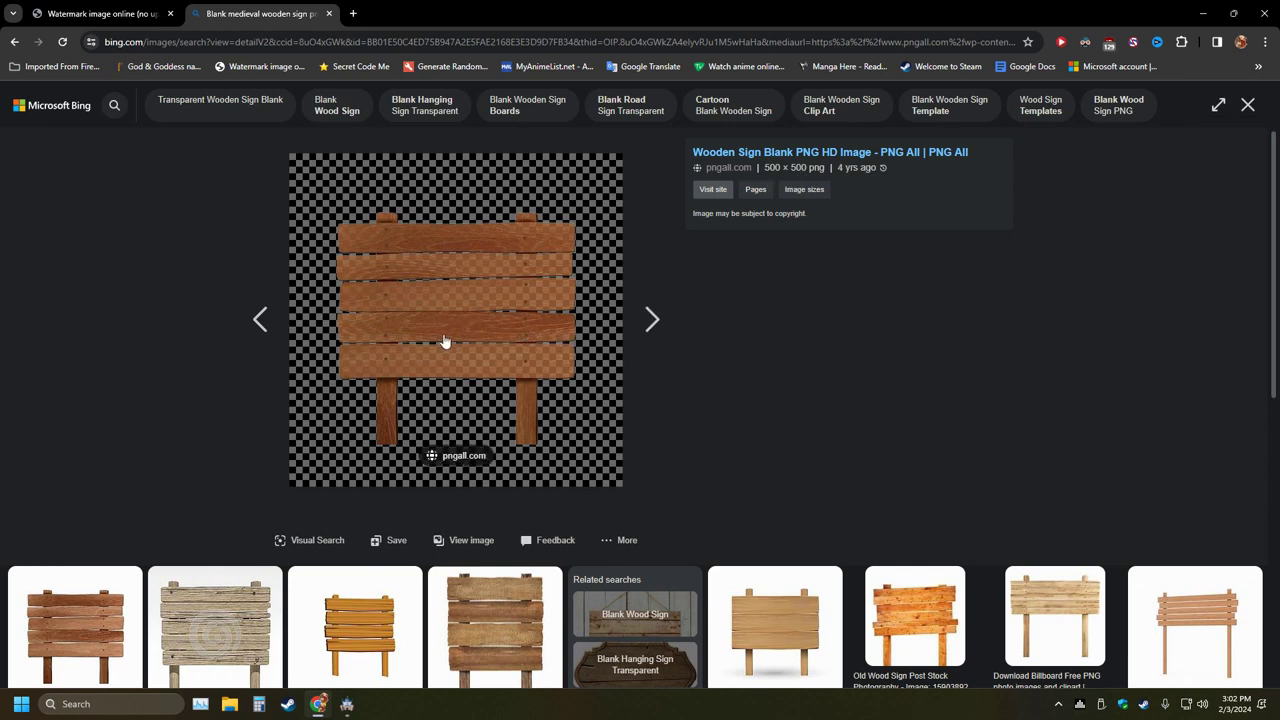
Save the blank five-plank wooden sign image to the Desktop as the PNG file Wooden-Sign-Blank-PNG-HD-Image
{"action": "right_click", "coordinate": [482, 343]}
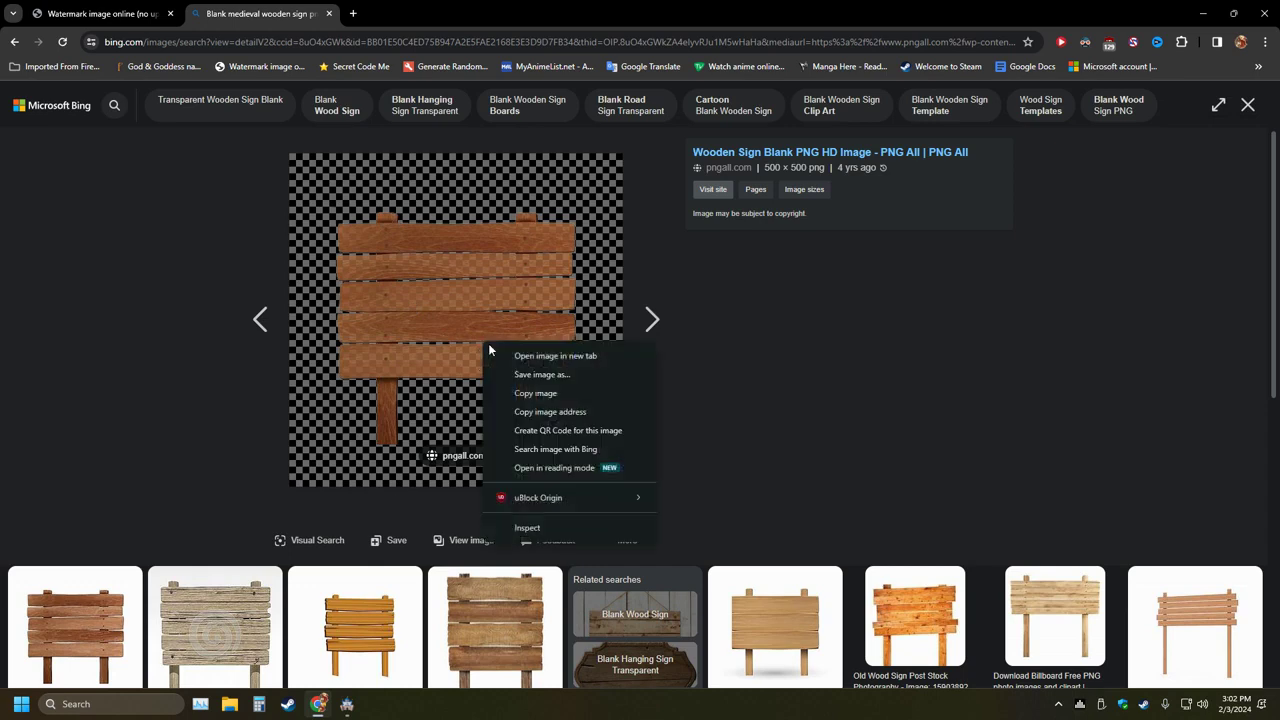
{"action": "left_click", "coordinate": [546, 374]}
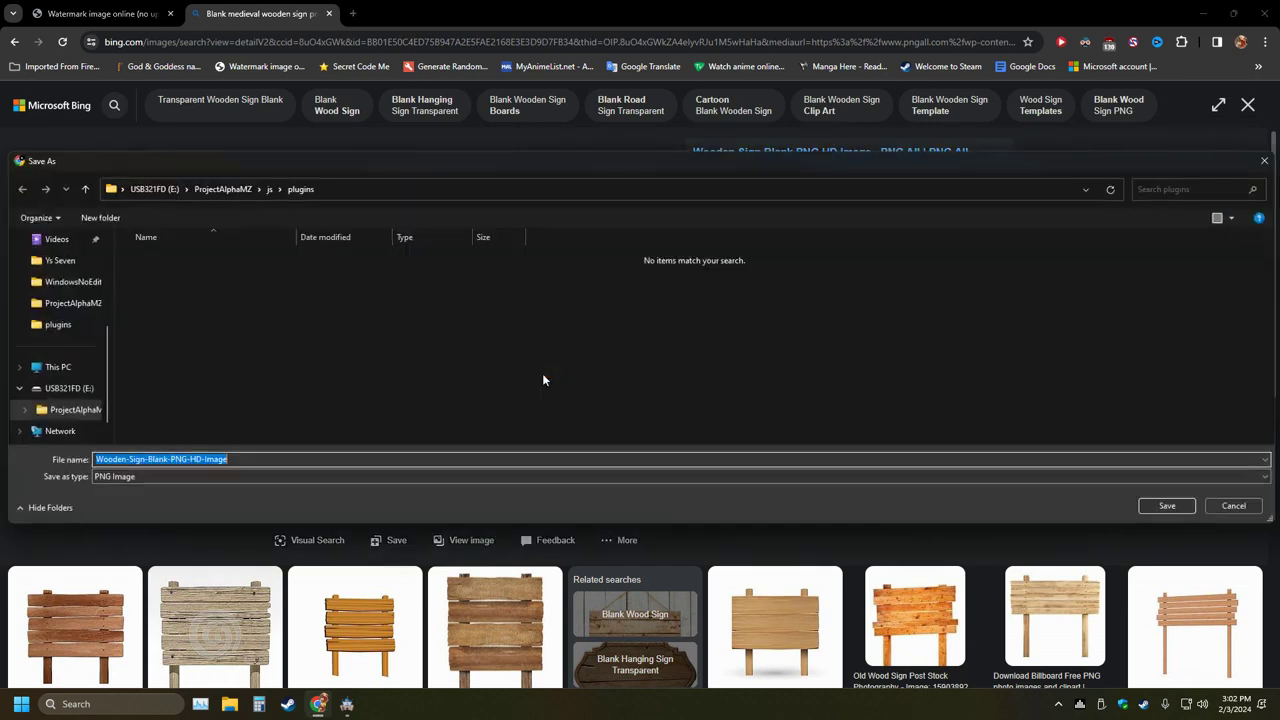
{"action": "scroll", "coordinate": [57, 350], "scroll_direction": "up", "scroll_amount": 4}
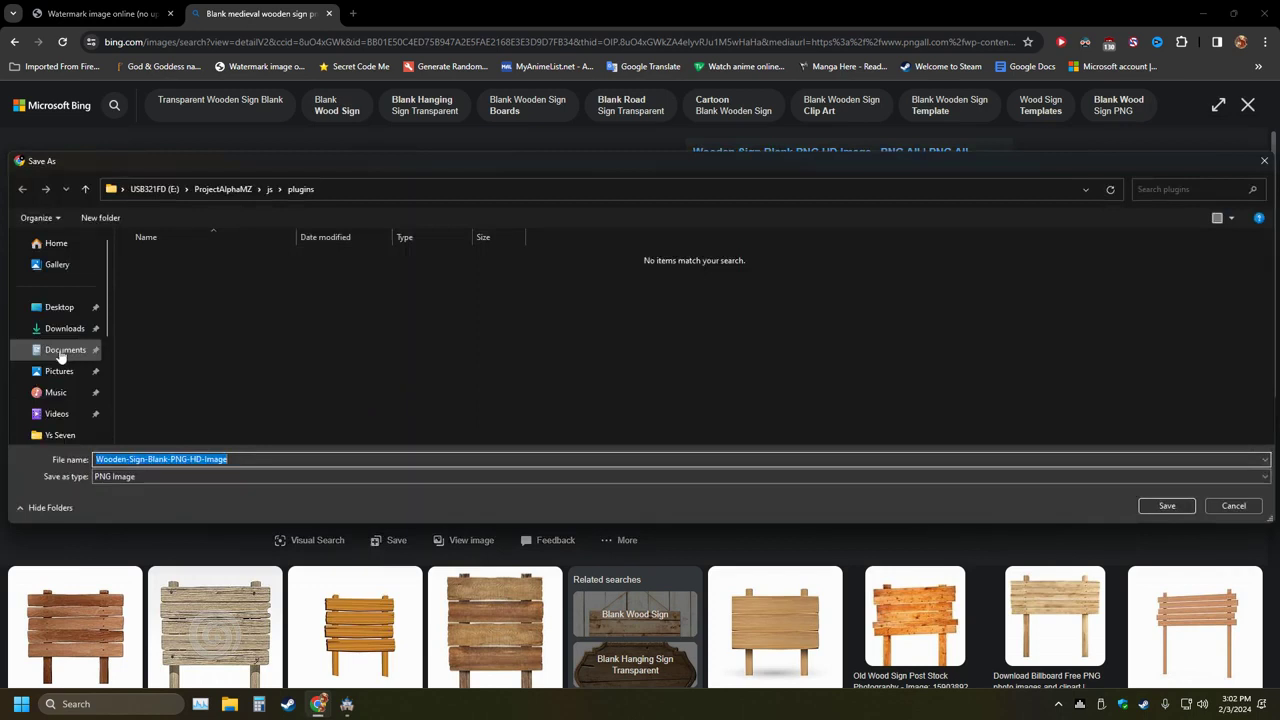
{"action": "left_click", "coordinate": [58, 308]}
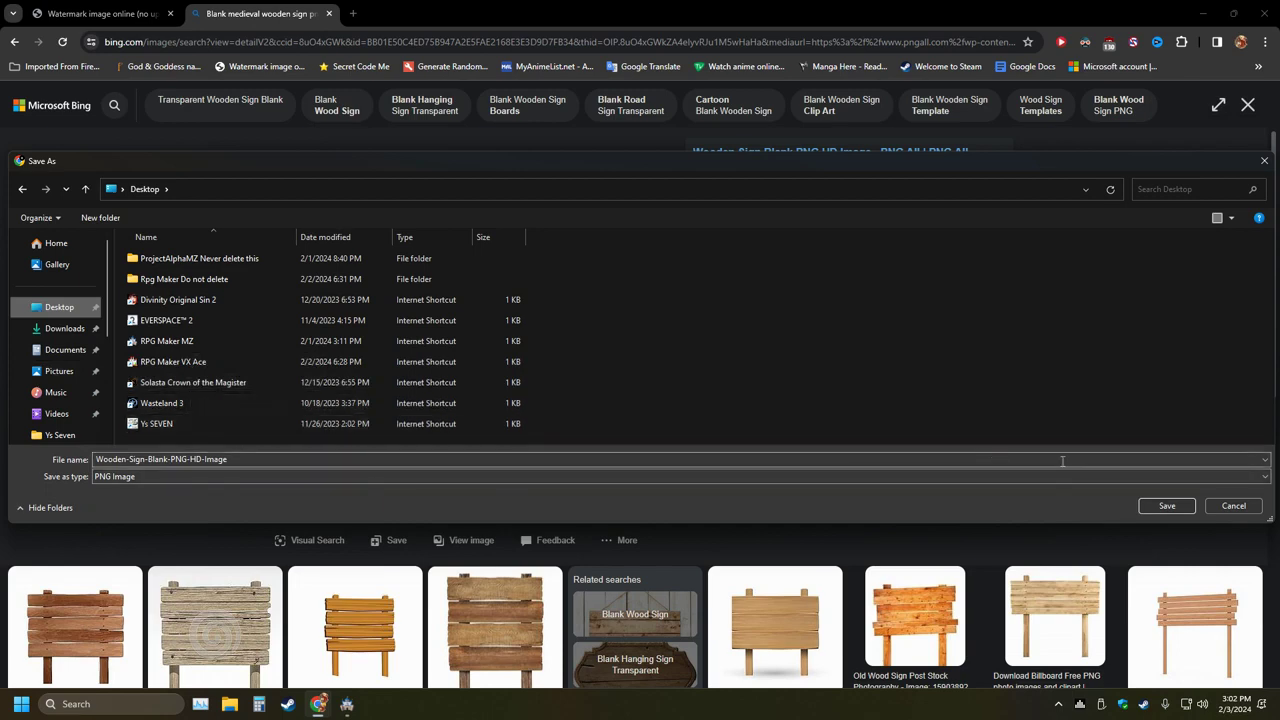
{"action": "left_click", "coordinate": [1167, 506]}
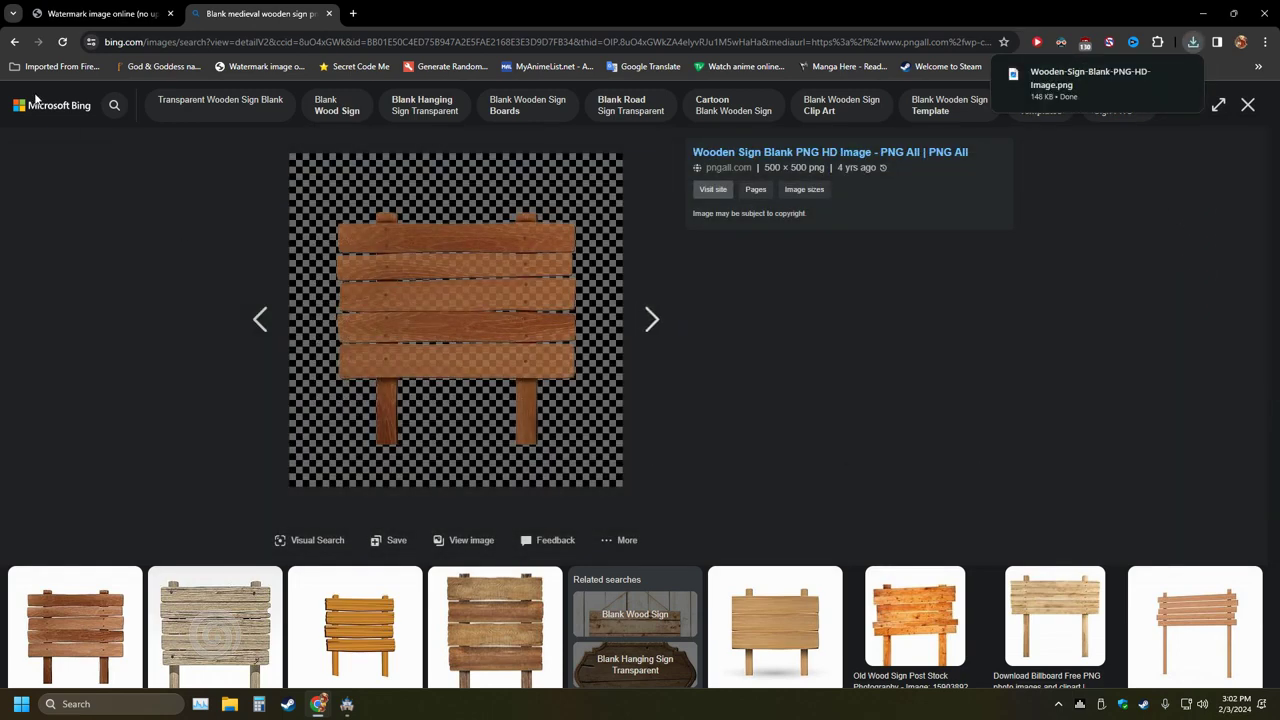
Return to the ImageOnline.co watermark page and open its Resize image tool
{"action": "left_click", "coordinate": [95, 10]}
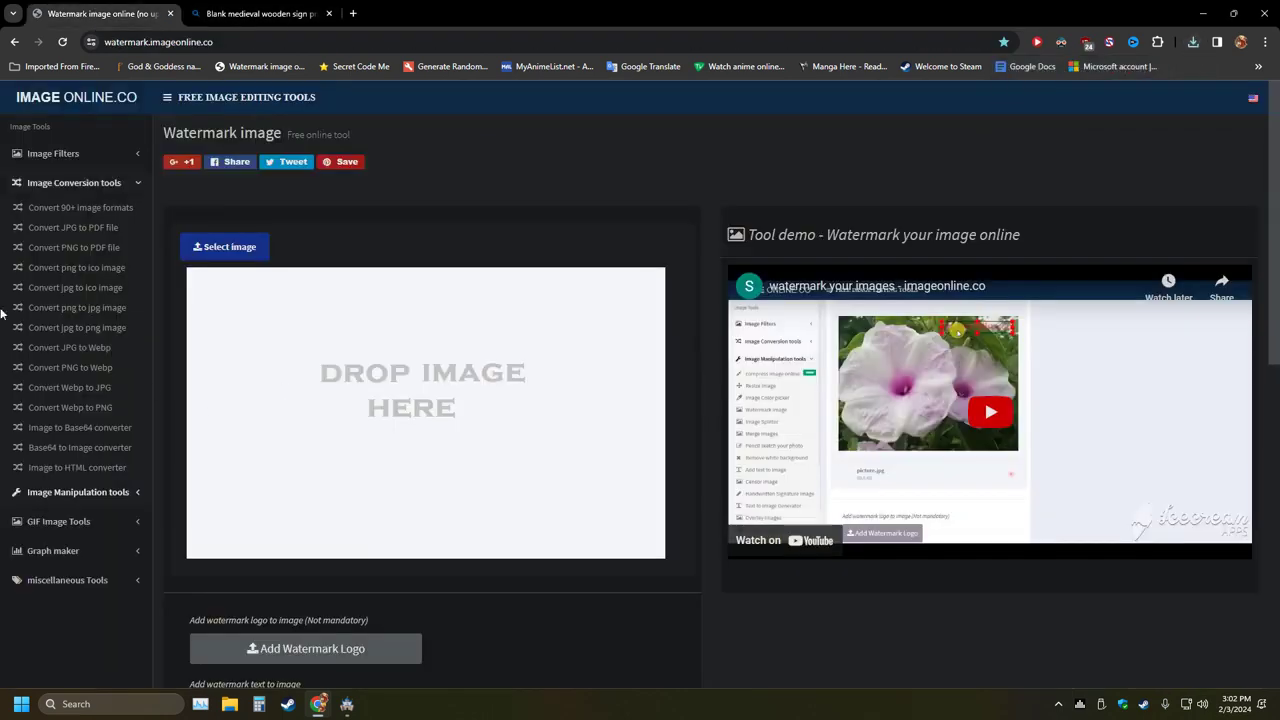
{"action": "left_click", "coordinate": [80, 493]}
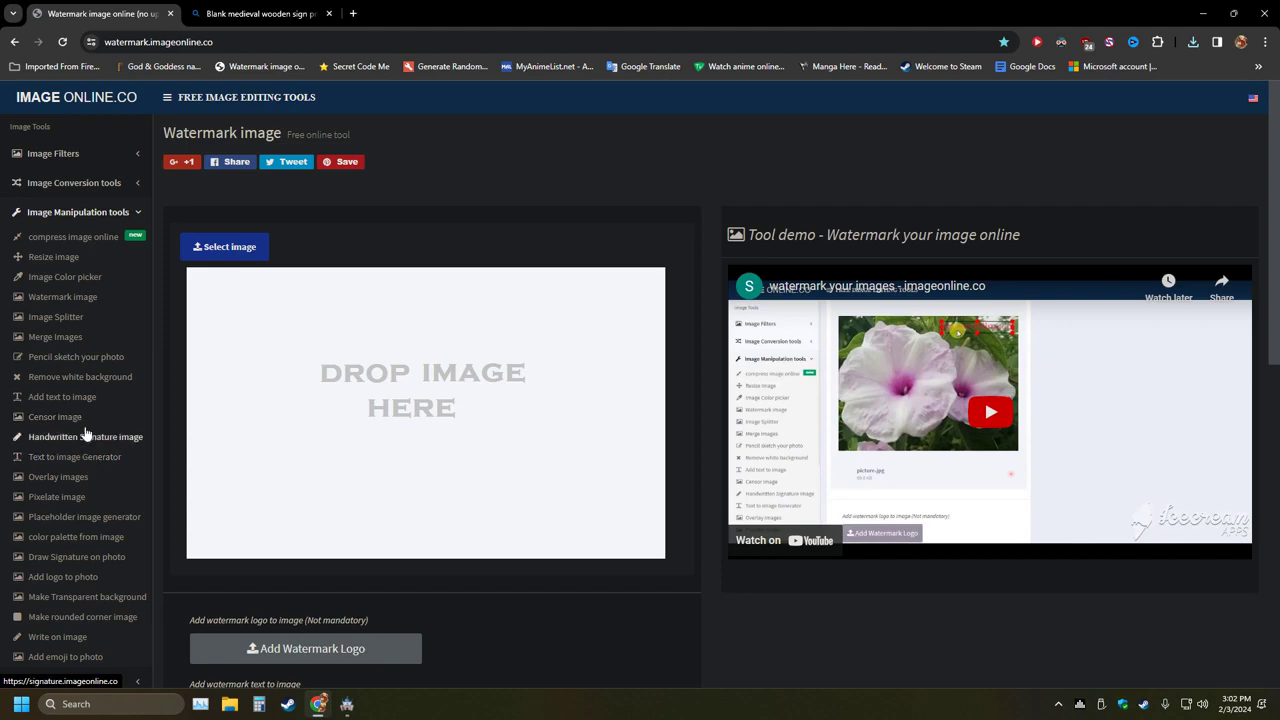
{"action": "left_click", "coordinate": [62, 258]}
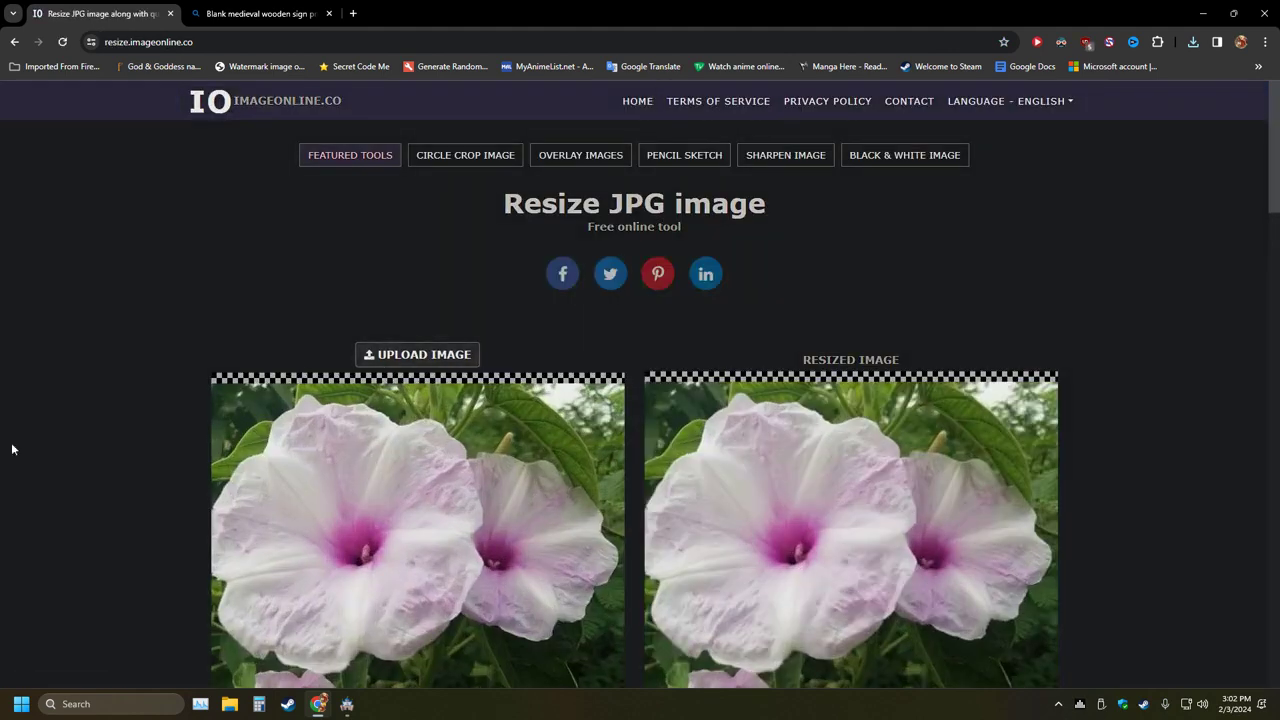
Upload Wooden-Sign-Blank-PNG-HD-Image from the Desktop to the resize tool
{"action": "scroll", "coordinate": [134, 454], "scroll_direction": "down", "scroll_amount": 5}
{"action": "scroll", "coordinate": [135, 457], "scroll_direction": "up", "scroll_amount": 5}
{"action": "scroll", "coordinate": [178, 430], "scroll_direction": "down", "scroll_amount": 2}
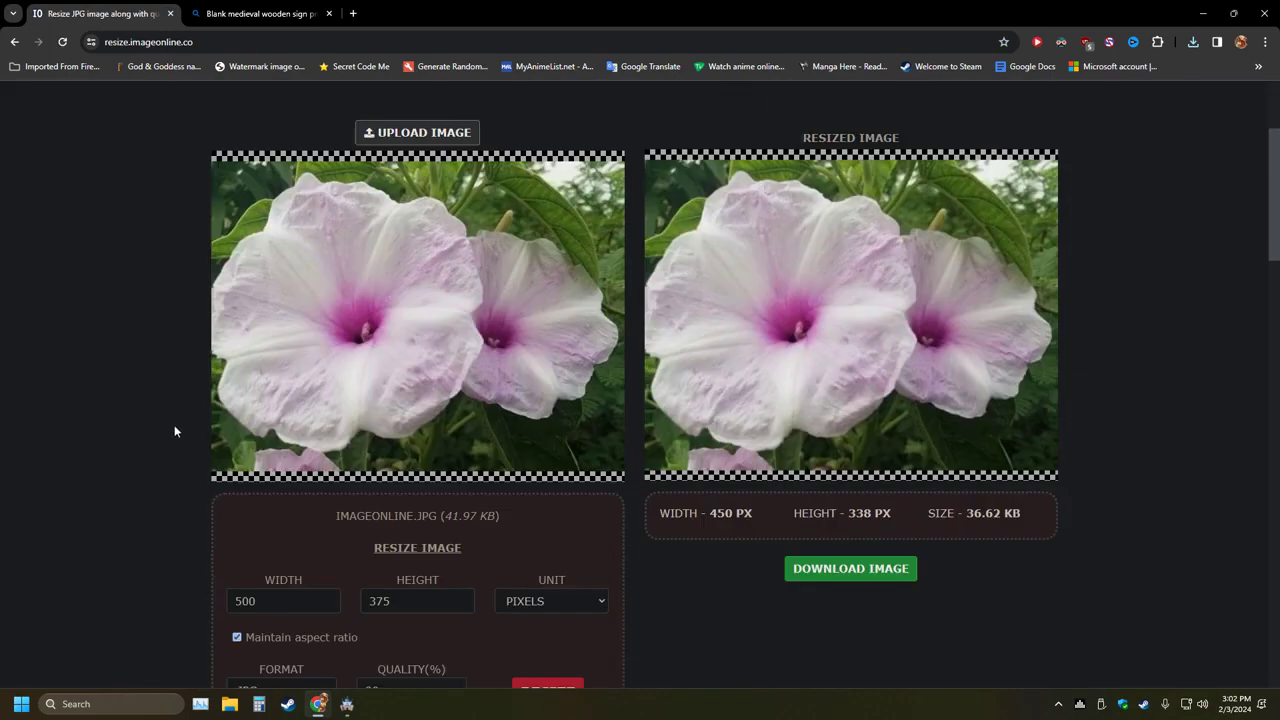
{"action": "left_click", "coordinate": [430, 132]}
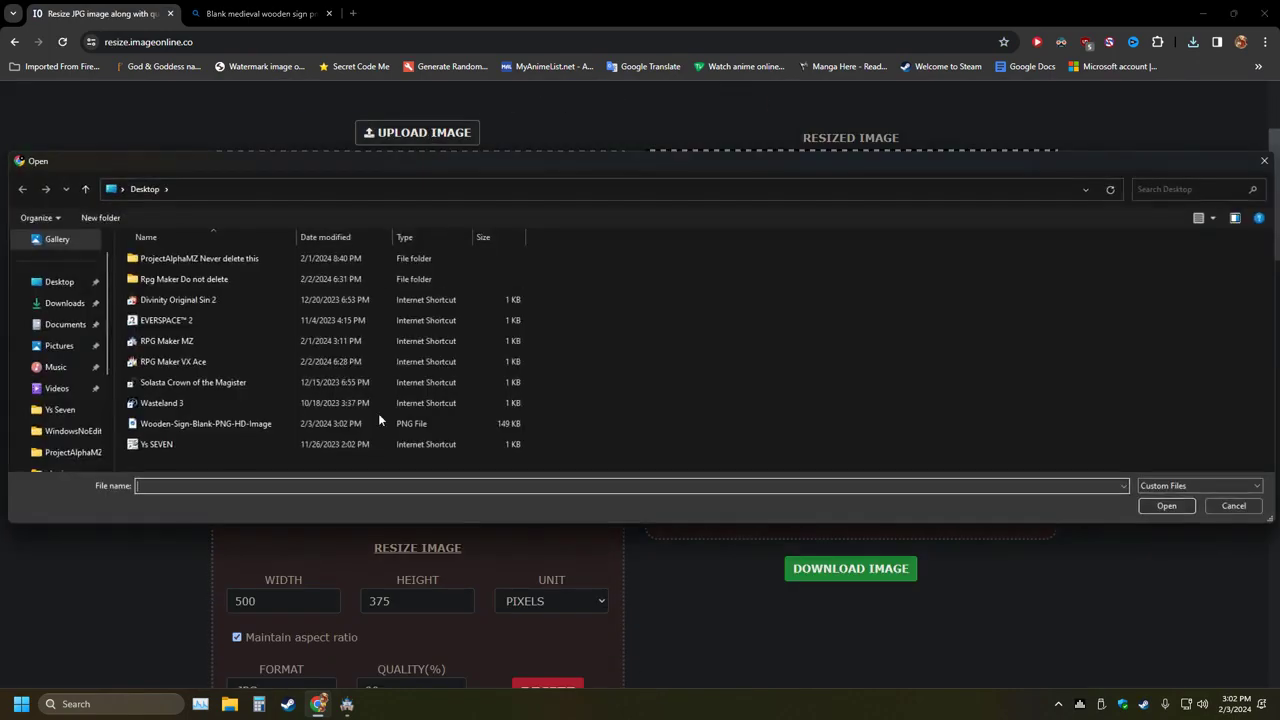
{"action": "double_click", "coordinate": [234, 425]}
Resize the sign image to 1000 pixels wide and 800 pixels high without maintaining the aspect ratio
{"action": "scroll", "coordinate": [100, 461], "scroll_direction": "down", "scroll_amount": 2}
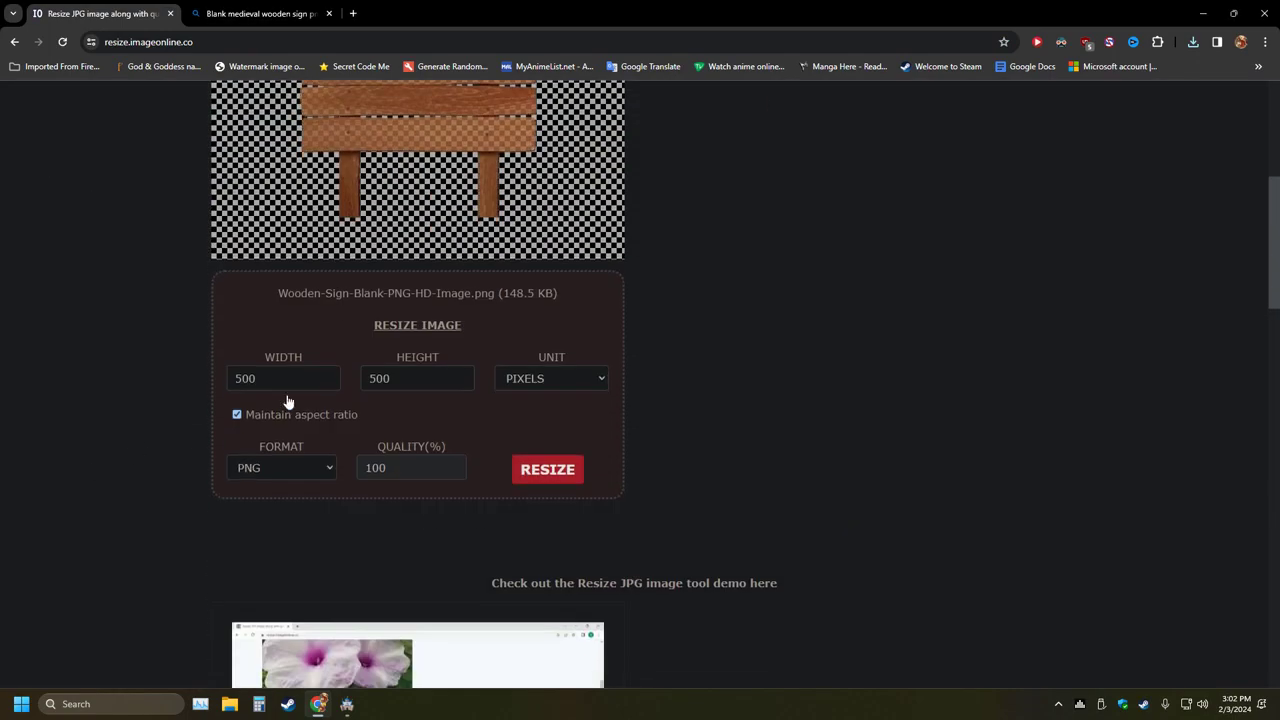
{"action": "left_click", "coordinate": [290, 382]}
{"action": "left_click", "coordinate": [590, 382]}
{"action": "left_click", "coordinate": [560, 400]}
{"action": "left_click", "coordinate": [292, 378]}
{"action": "double_click", "coordinate": [292, 378]}
{"action": "type", "text": "1000"}
{"action": "left_click", "coordinate": [240, 414]}
{"action": "double_click", "coordinate": [402, 375]}
{"action": "type", "text": "800"}
{"action": "left_click", "coordinate": [554, 478]}
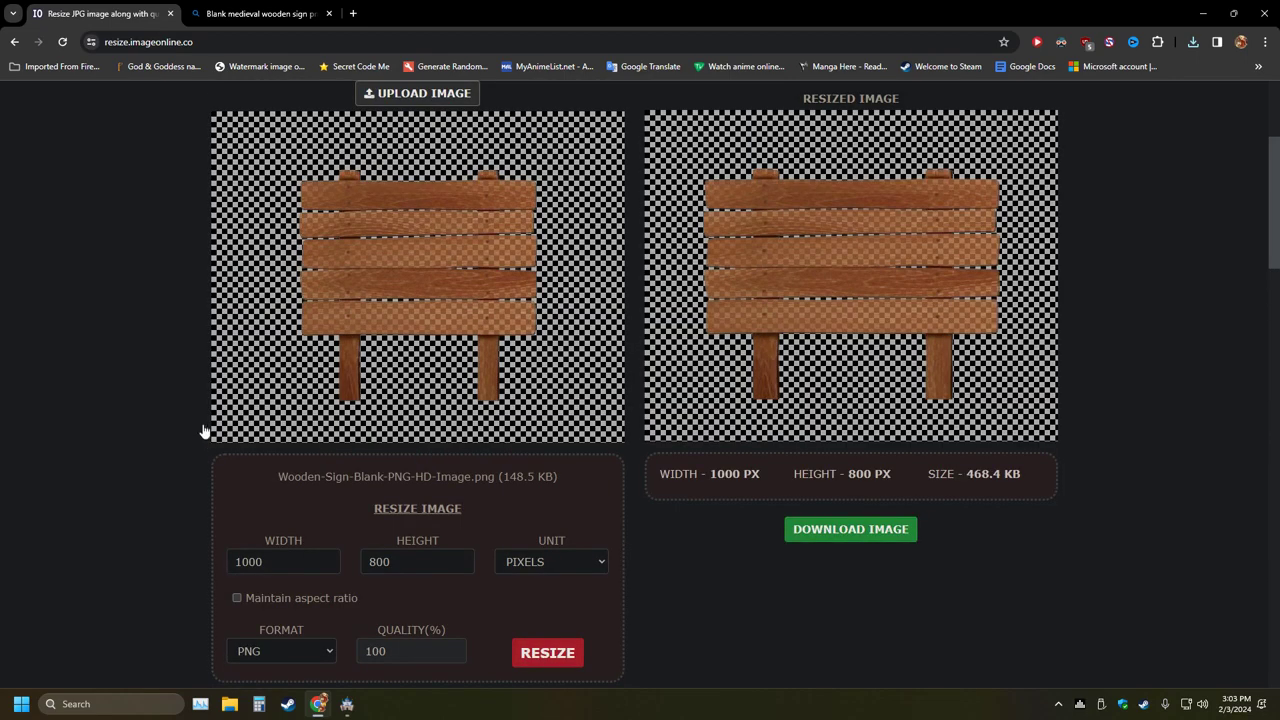
Download the resized sign to the Desktop as Wooden-Sign-Blank-PNG-HD-Image-modified
{"action": "left_click", "coordinate": [866, 537]}
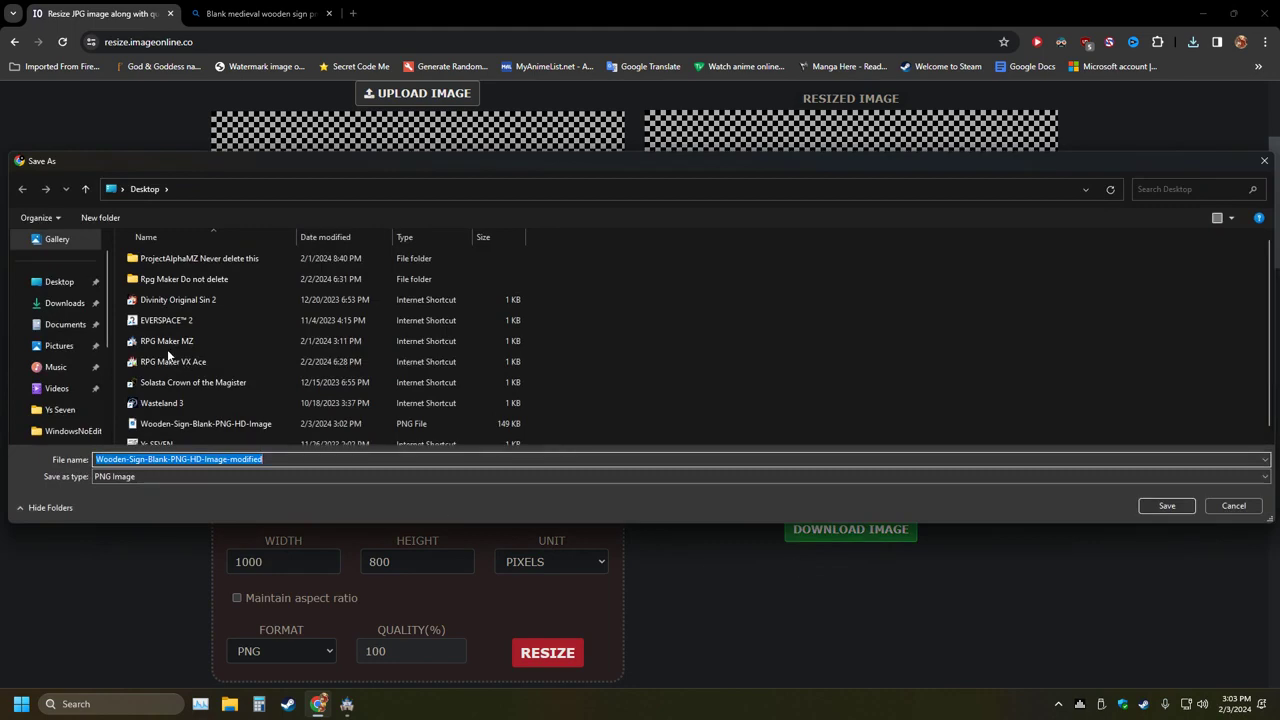
{"action": "scroll", "coordinate": [245, 398], "scroll_direction": "down", "scroll_amount": 1}
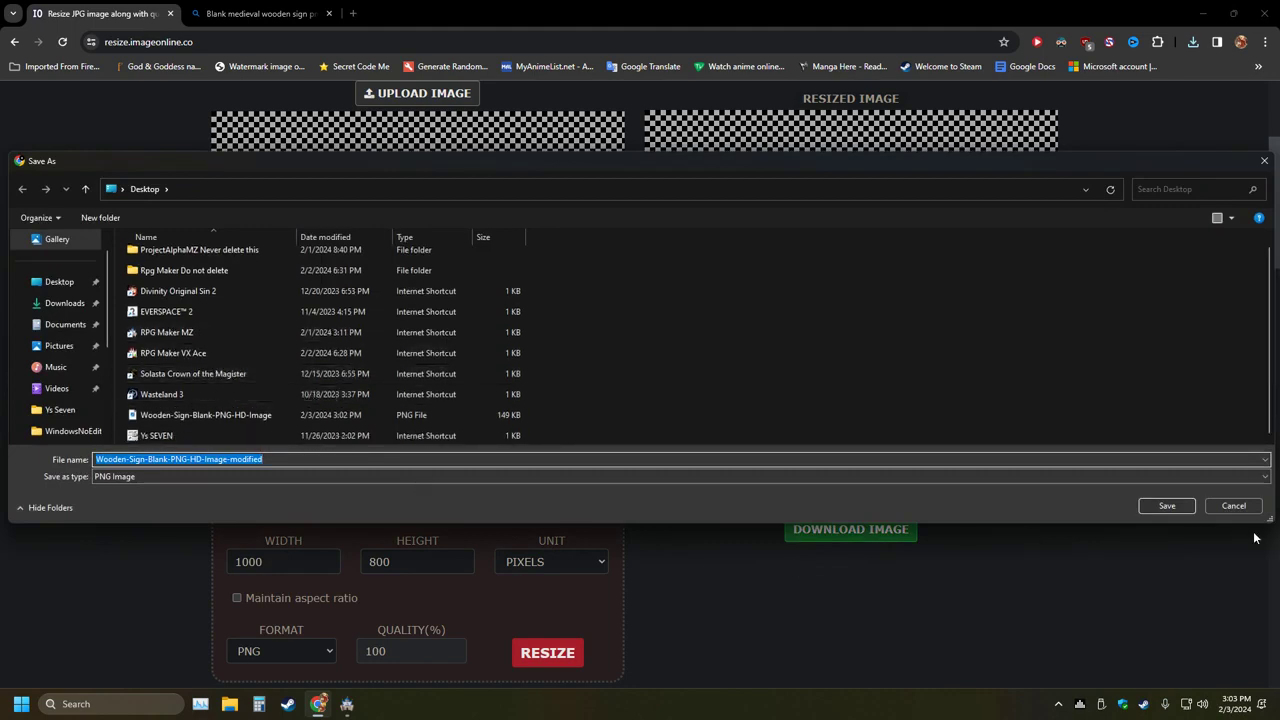
{"action": "left_click", "coordinate": [1175, 512]}
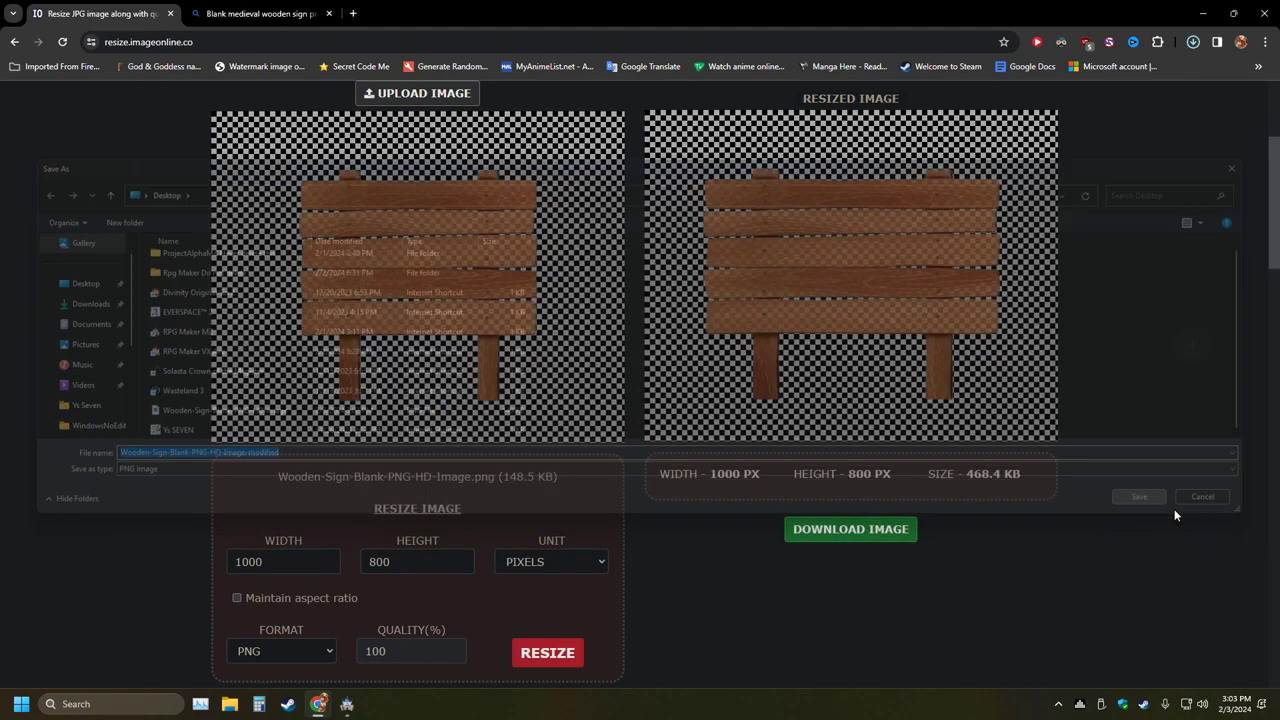
Switch to RPG Maker MZ and import Wooden-Sign-Blank-PNG-HD-Image-modified from the Desktop into the project's img/pictures resources
{"action": "left_click", "coordinate": [1203, 13]}
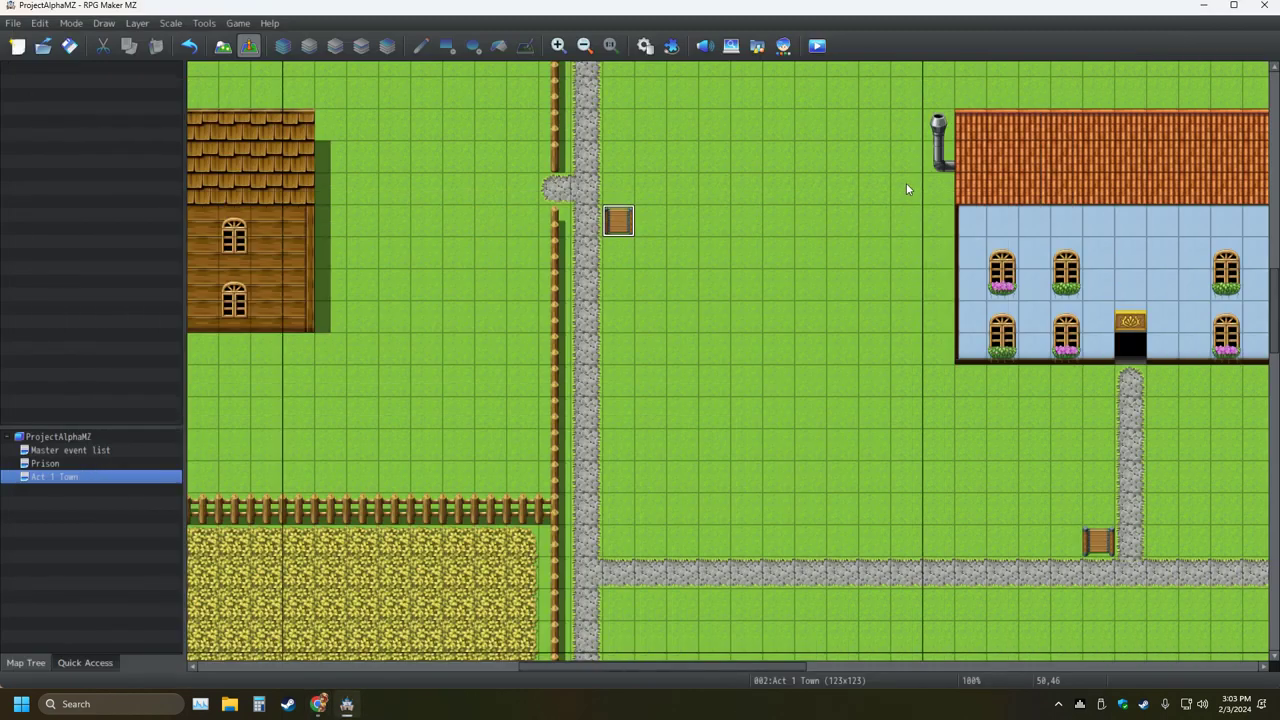
{"action": "left_click", "coordinate": [757, 45]}
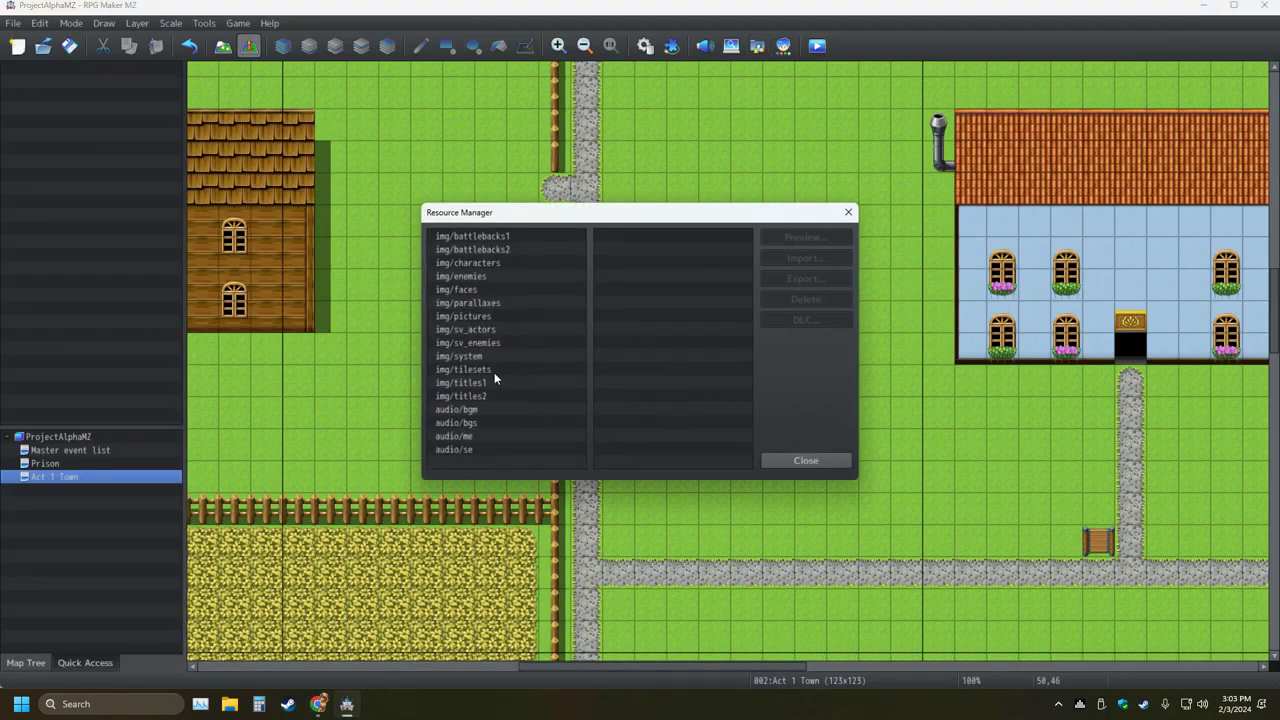
{"action": "left_click", "coordinate": [463, 317]}
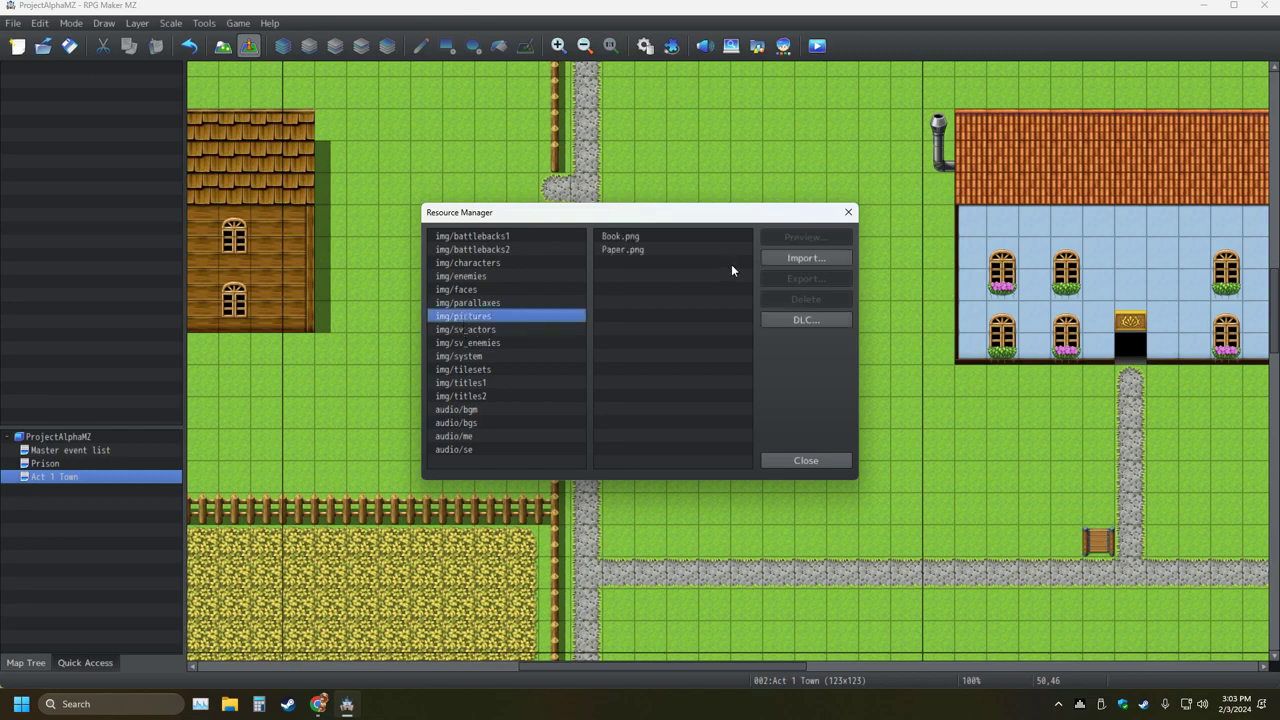
{"action": "left_click", "coordinate": [789, 258]}
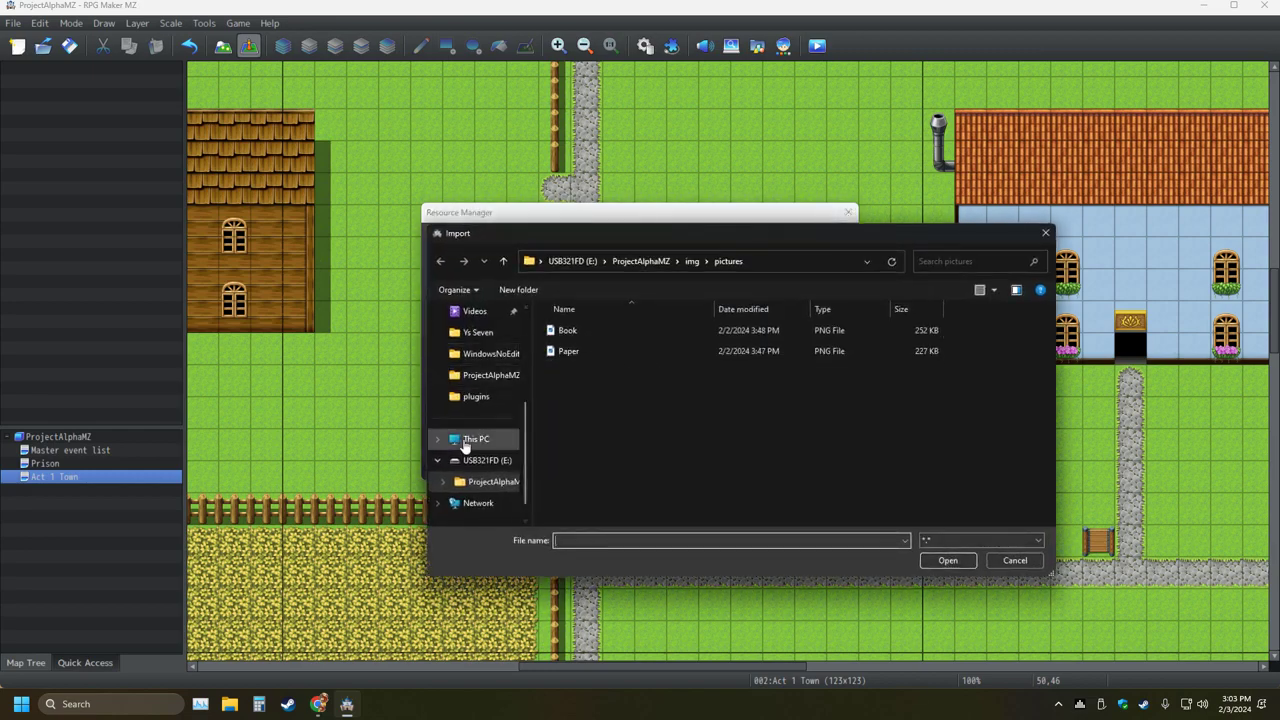
{"action": "scroll", "coordinate": [465, 446], "scroll_direction": "up", "scroll_amount": 3}
{"action": "left_click", "coordinate": [477, 379]}
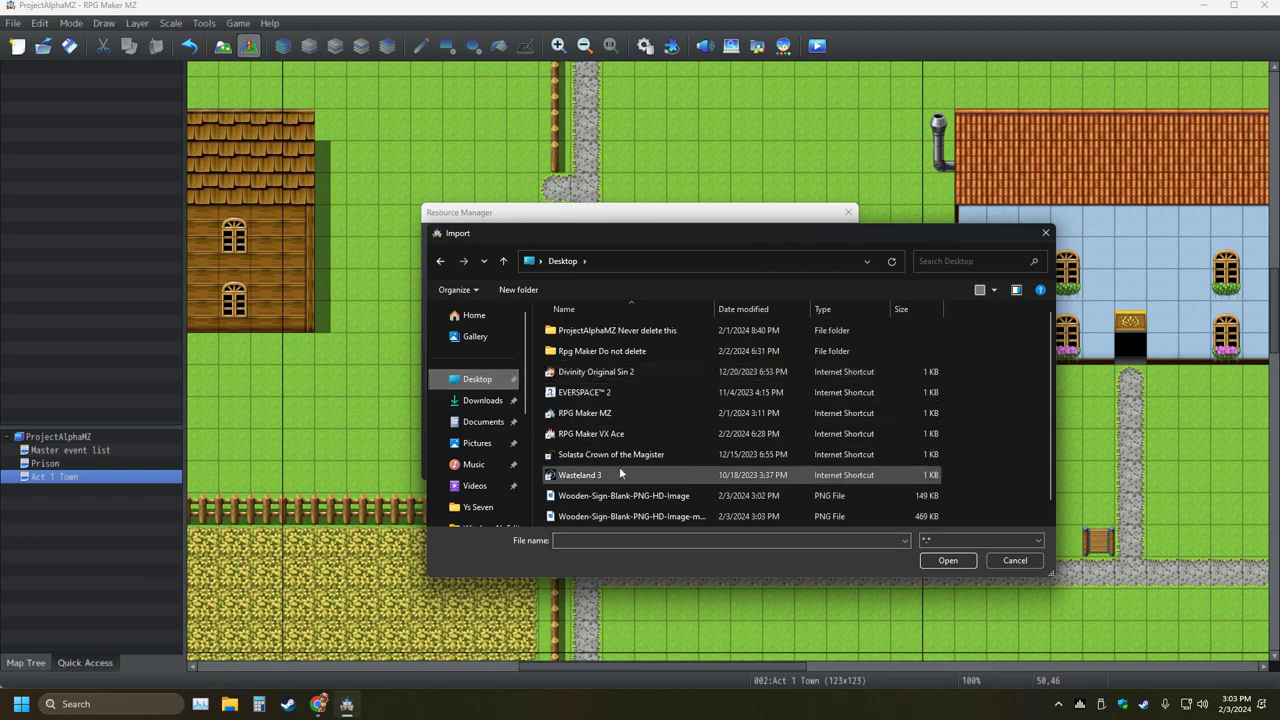
{"action": "double_click", "coordinate": [604, 515]}
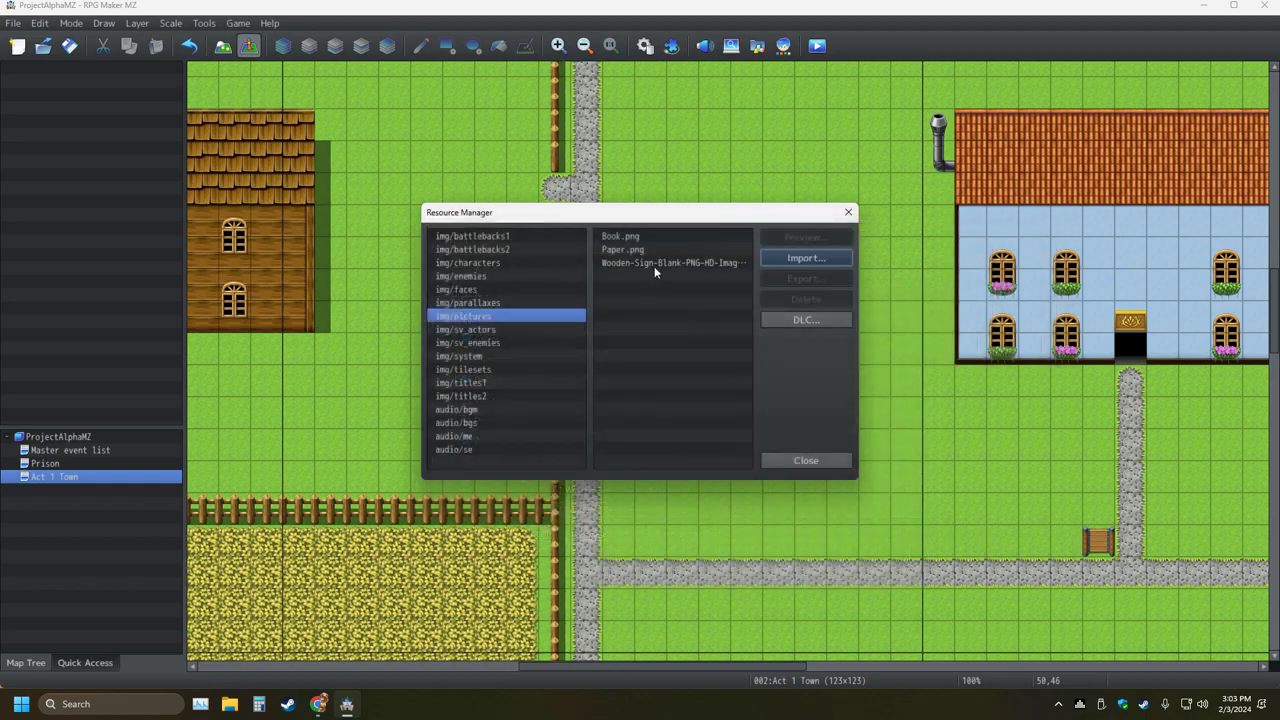
Preview the imported wooden sign picture in the Resource Manager, then close the manager
{"action": "left_click", "coordinate": [656, 262]}
{"action": "left_click", "coordinate": [785, 241]}
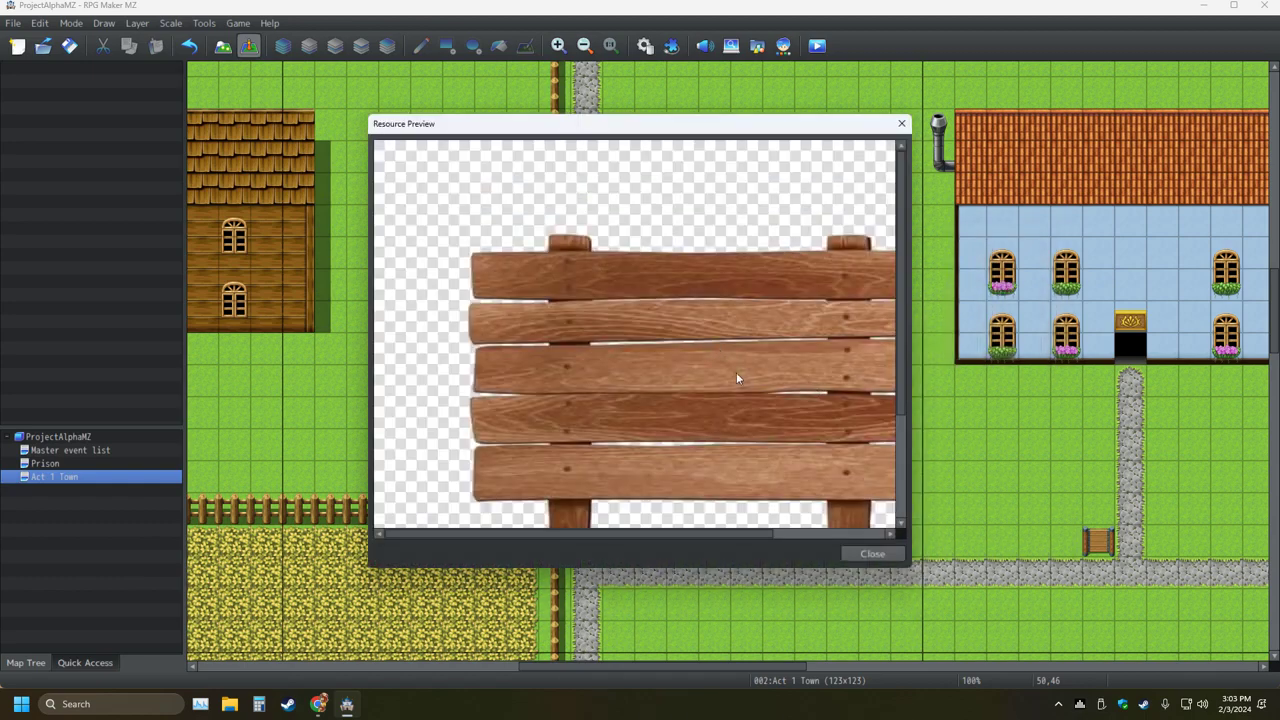
{"action": "scroll", "coordinate": [773, 428], "scroll_direction": "down", "scroll_amount": 2}
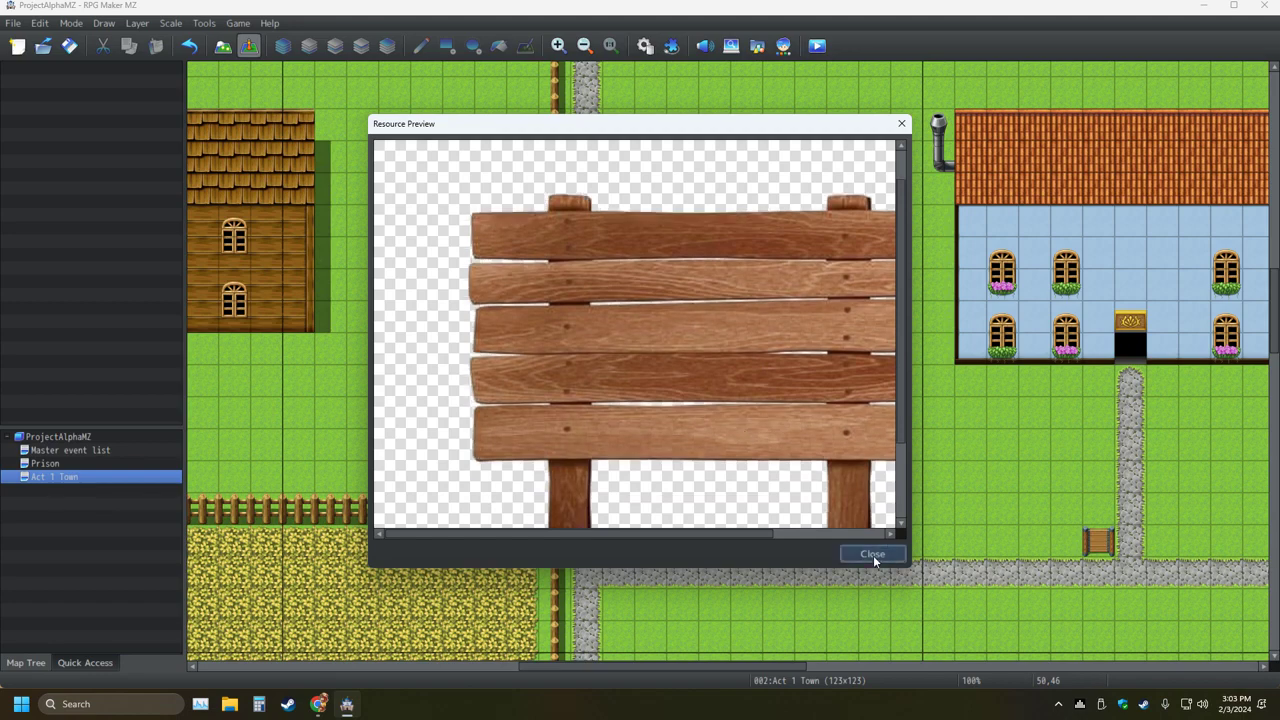
{"action": "left_click", "coordinate": [872, 554]}
{"action": "left_click", "coordinate": [826, 460]}
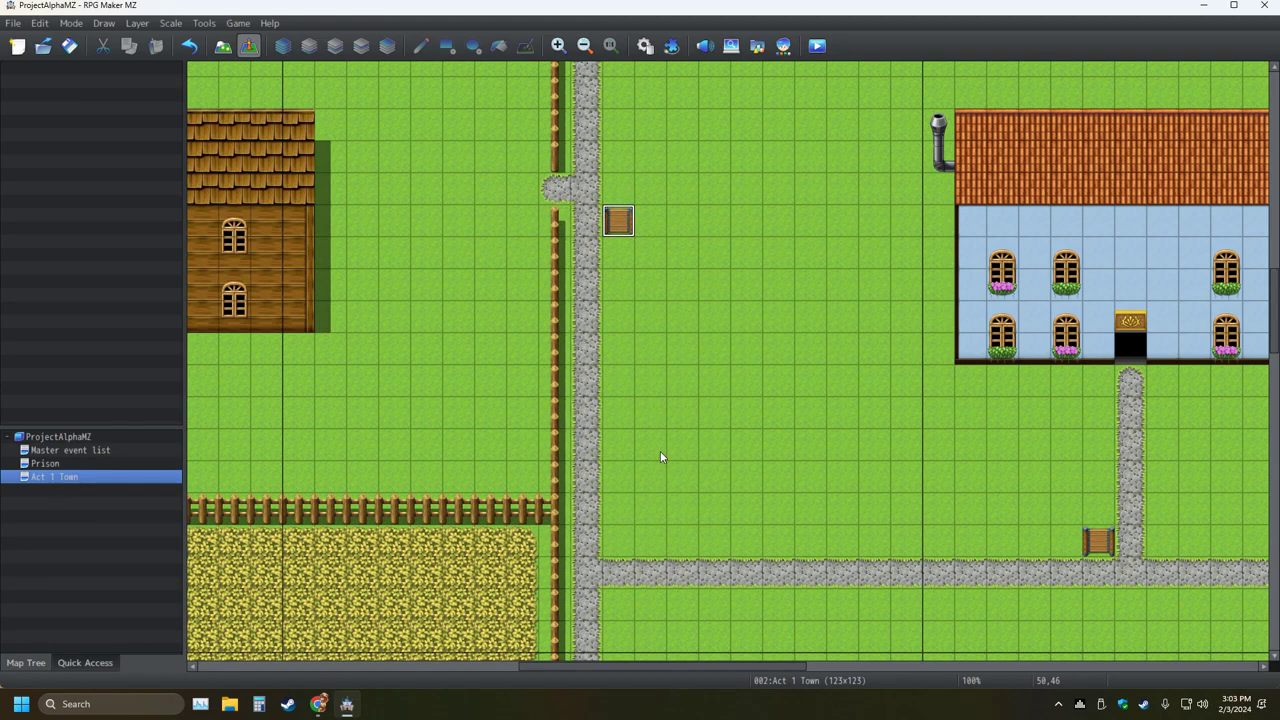
Create a new event at the sign beside the vertical stone path in Act 1 Town and start a Show Picture command
{"action": "double_click", "coordinate": [623, 243]}
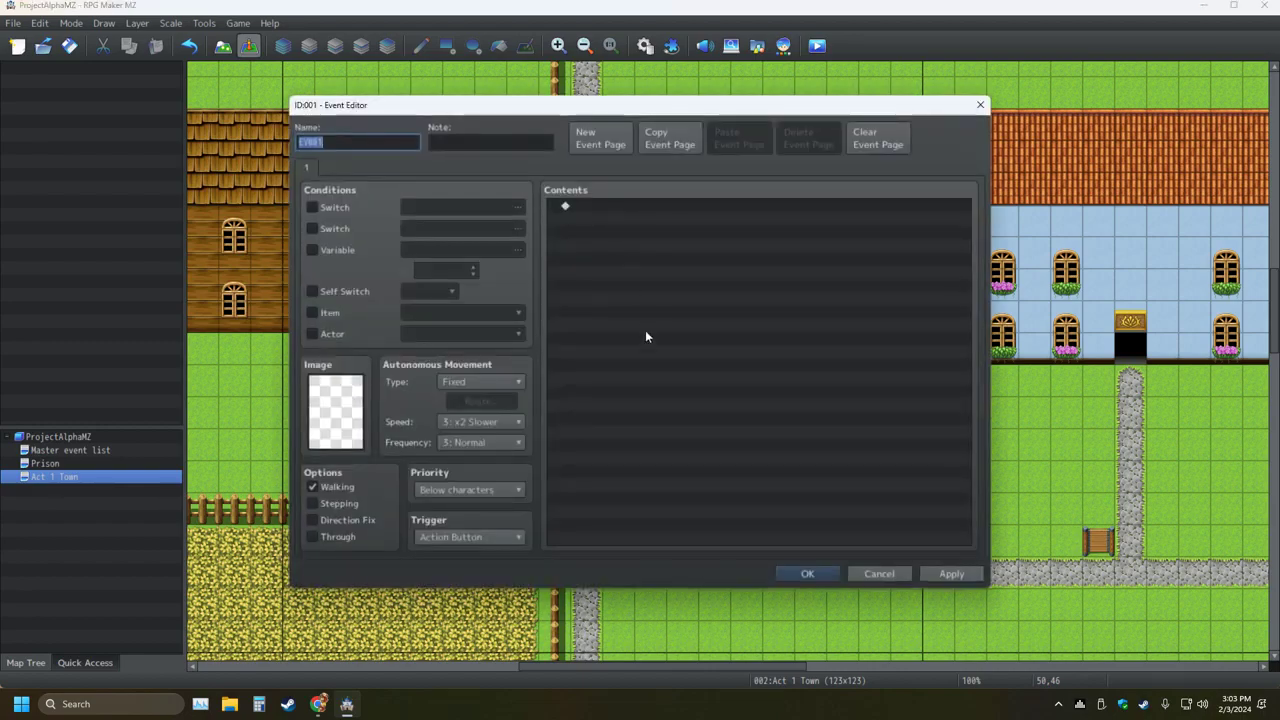
{"action": "double_click", "coordinate": [604, 210]}
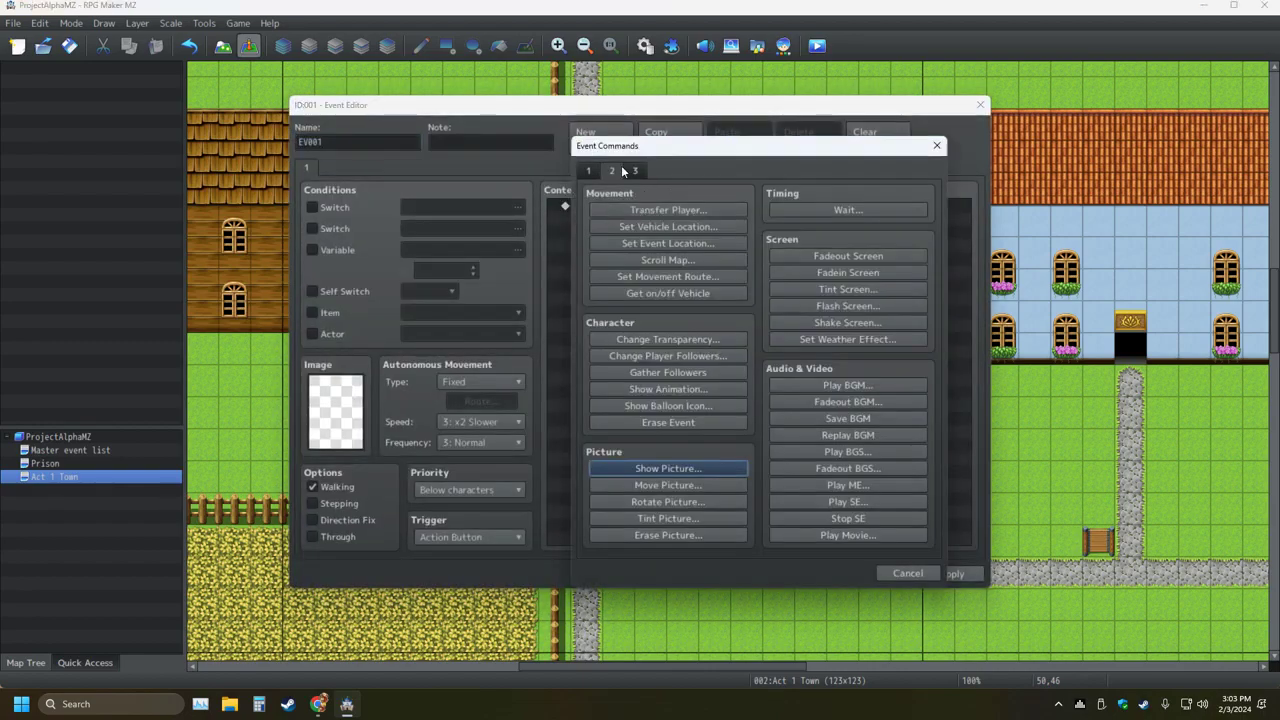
{"action": "left_click", "coordinate": [694, 474]}
Show Wooden-Sign-Blank-PNG-HD-Image-modified as picture 1 at 70% width and 70% height, and save the sign event
{"action": "left_click", "coordinate": [740, 279]}
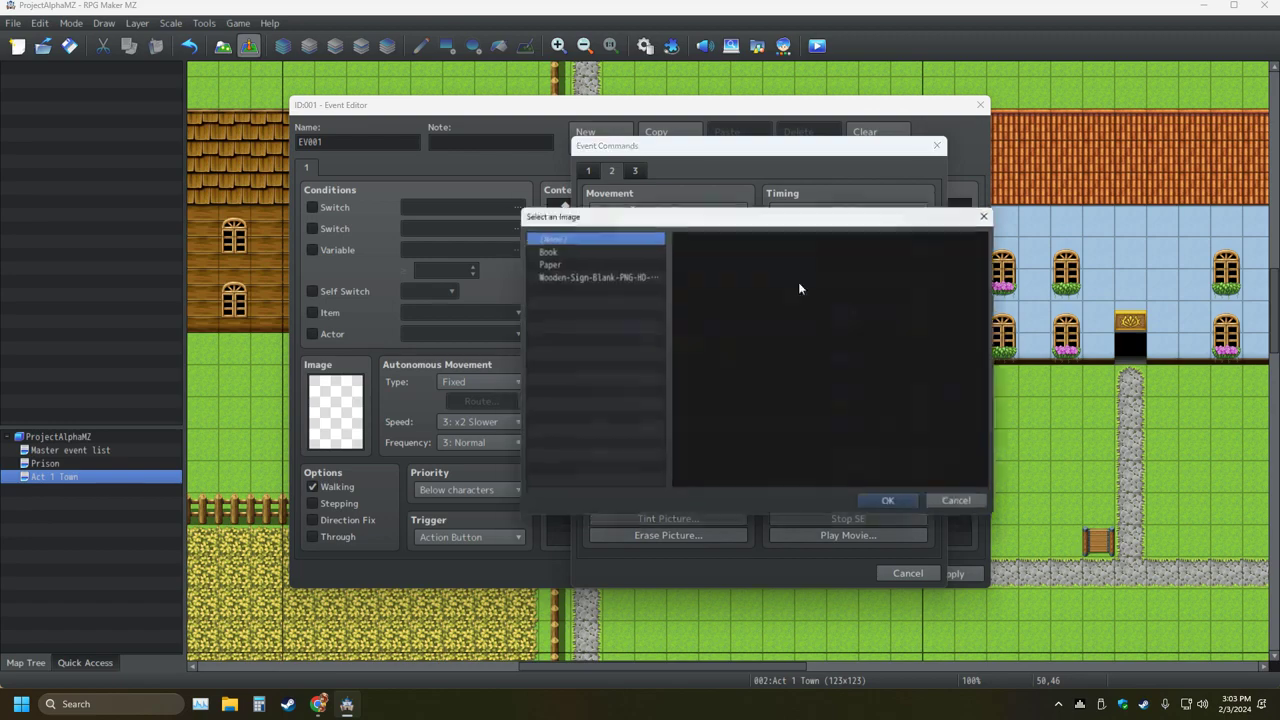
{"action": "left_click", "coordinate": [628, 274]}
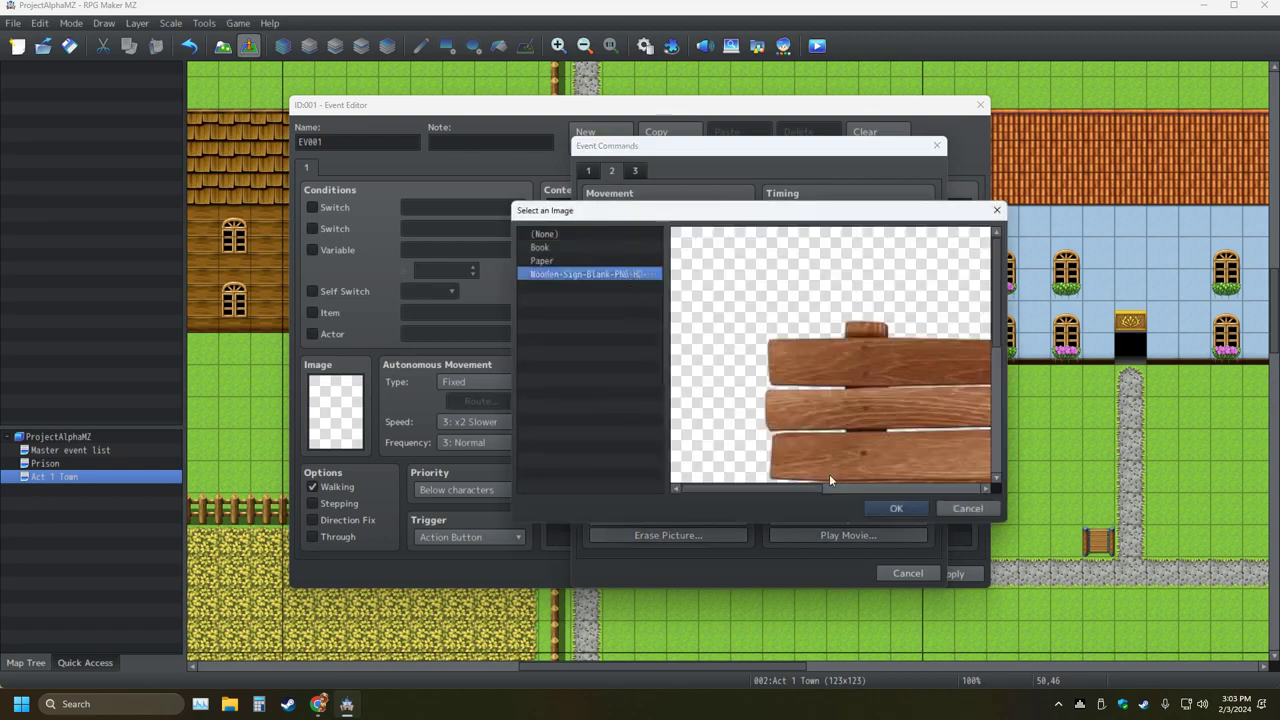
{"action": "left_click", "coordinate": [895, 508]}
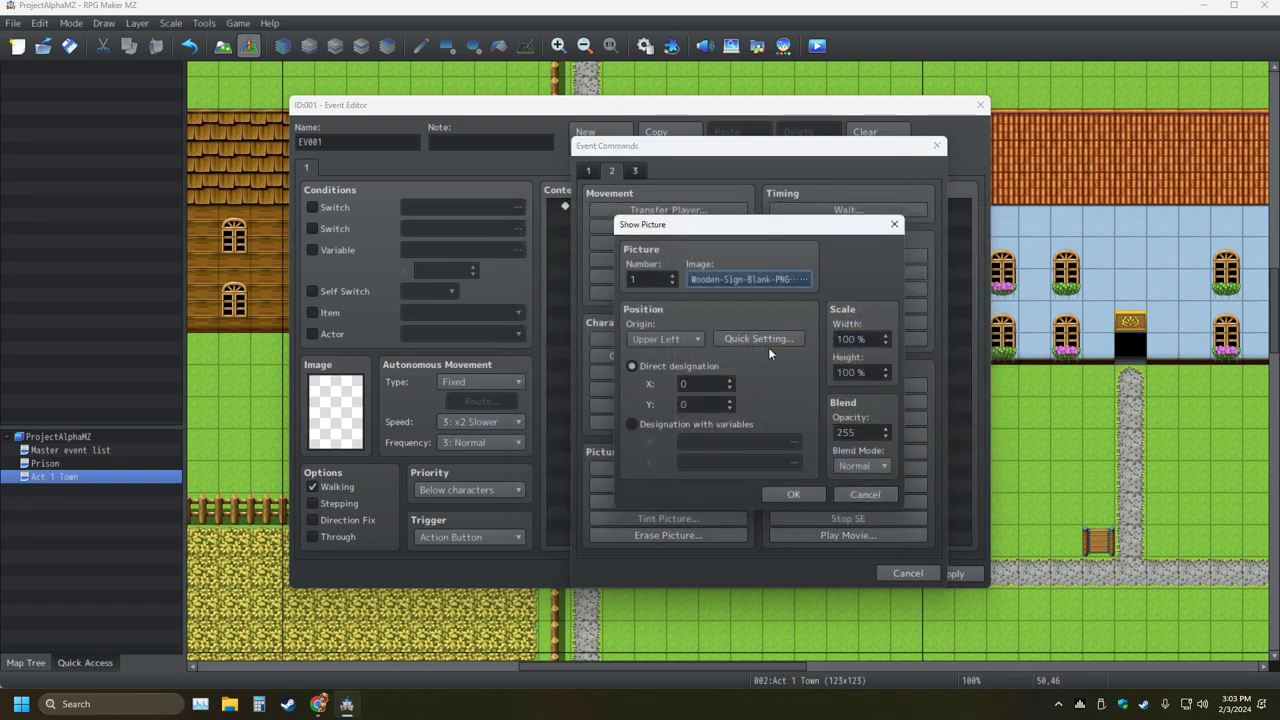
{"action": "double_click", "coordinate": [849, 339]}
{"action": "type", "text": "70"}
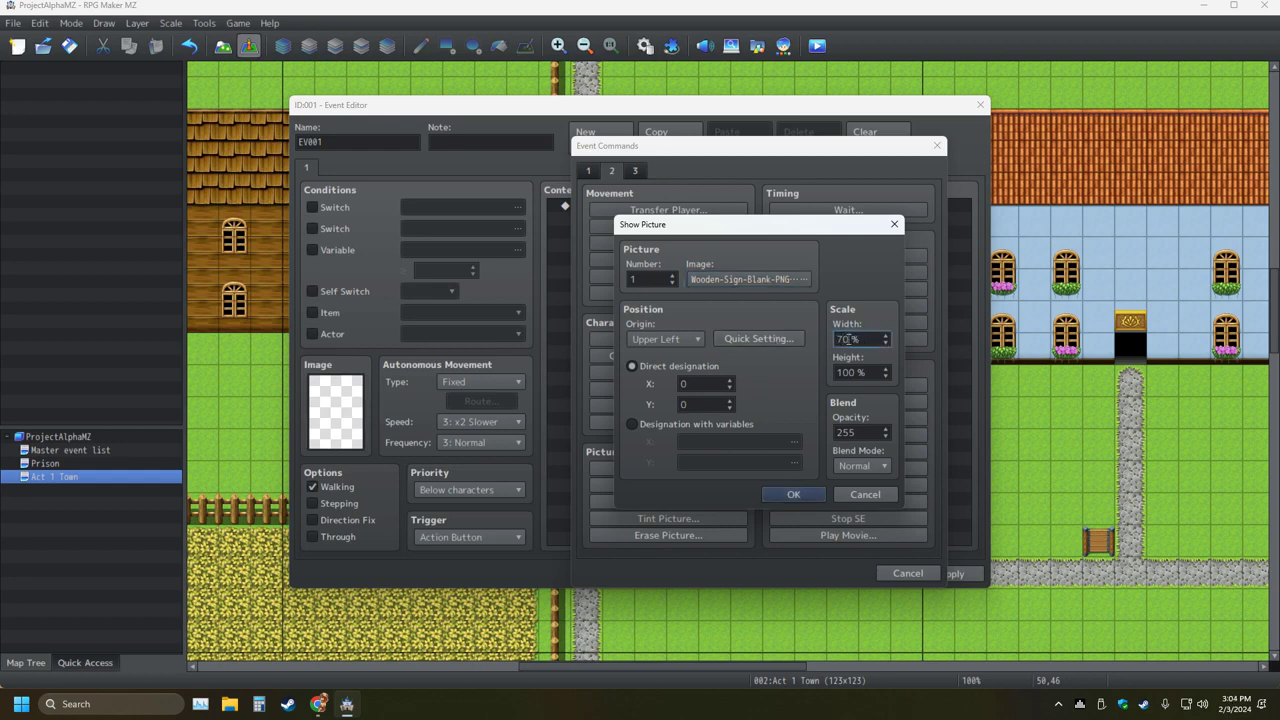
{"action": "key", "text": "Tab"}
{"action": "type", "text": "70"}
{"action": "key", "text": "Return"}
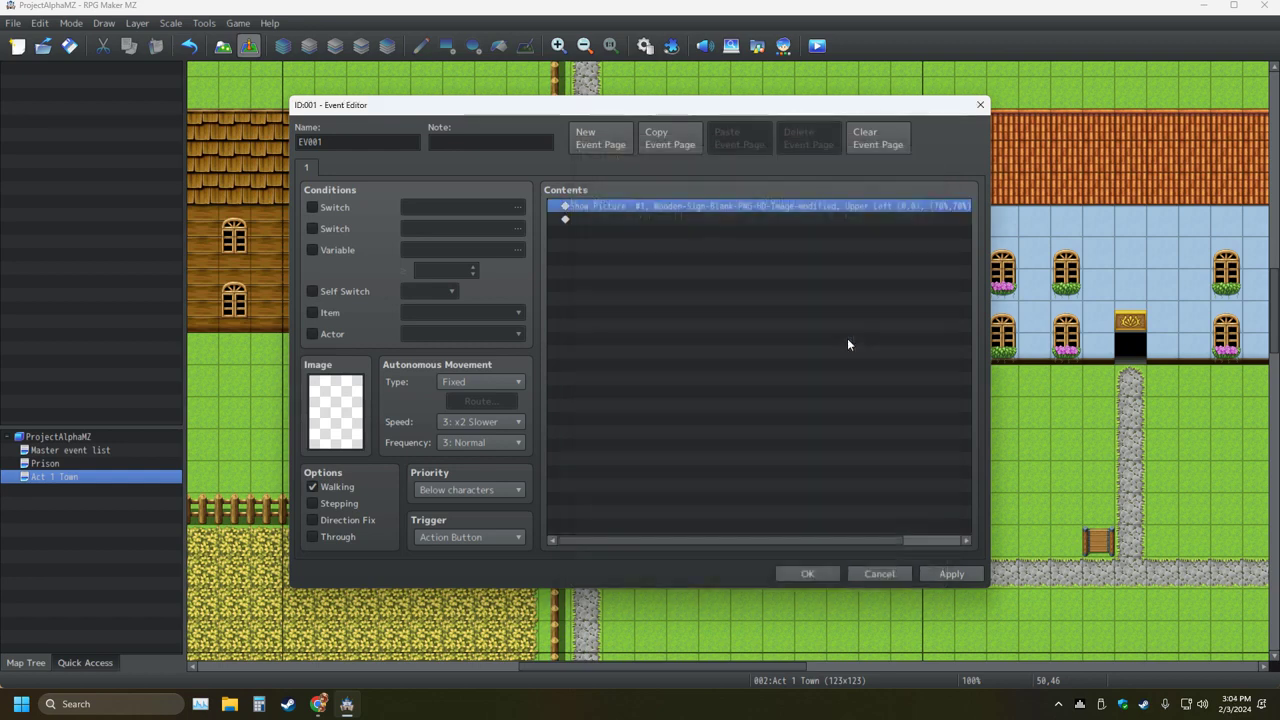
{"action": "left_click", "coordinate": [810, 570]}
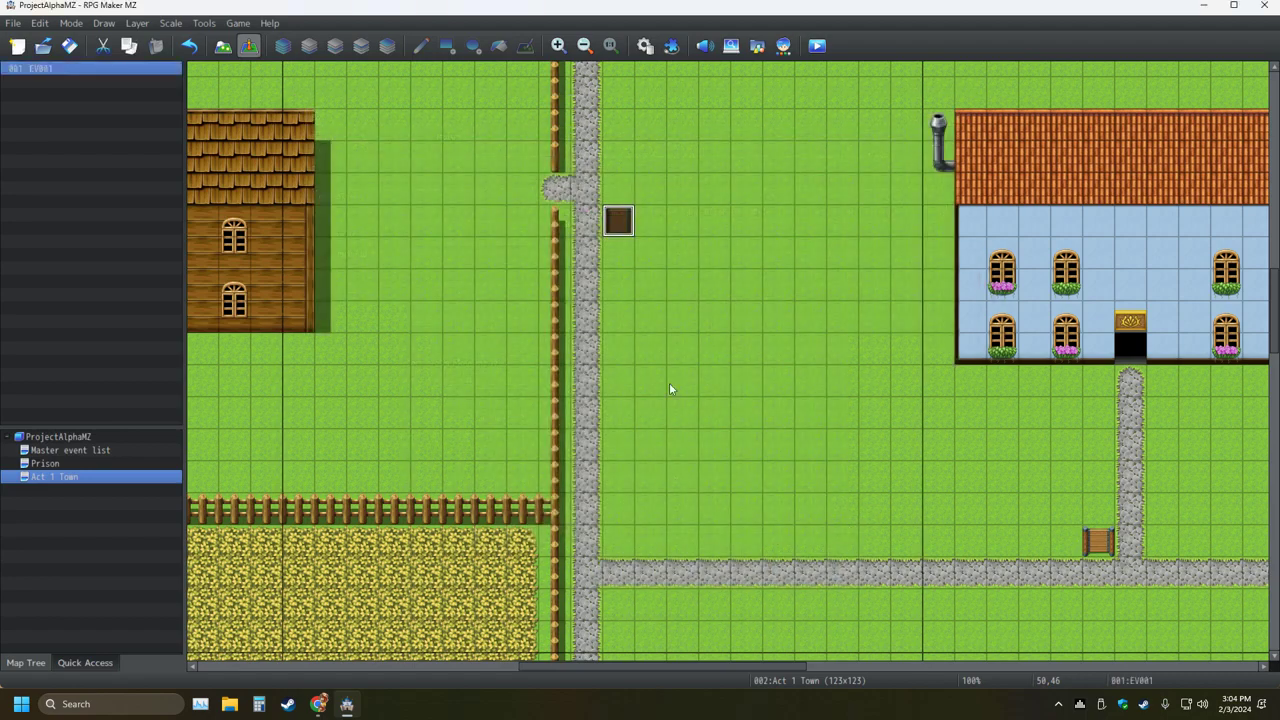
Set the sign event's trigger to Parallel
{"action": "double_click", "coordinate": [622, 222]}
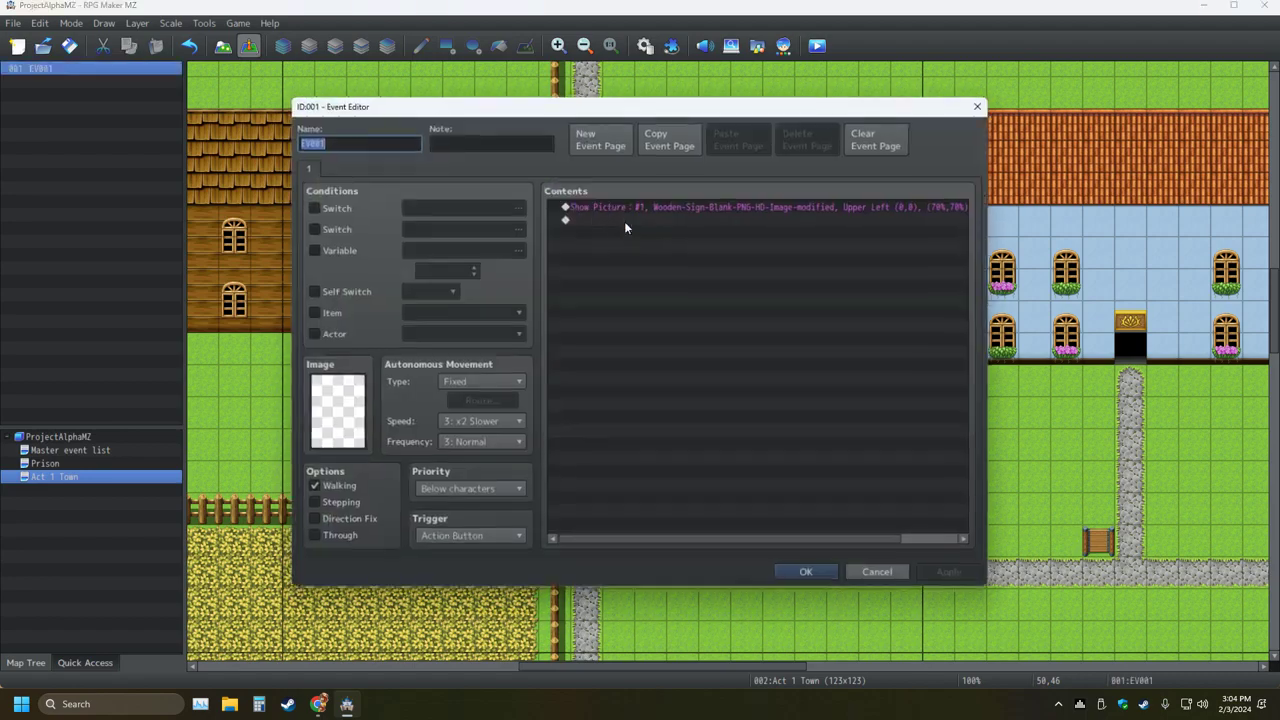
{"action": "left_click", "coordinate": [460, 537]}
{"action": "left_click", "coordinate": [460, 615]}
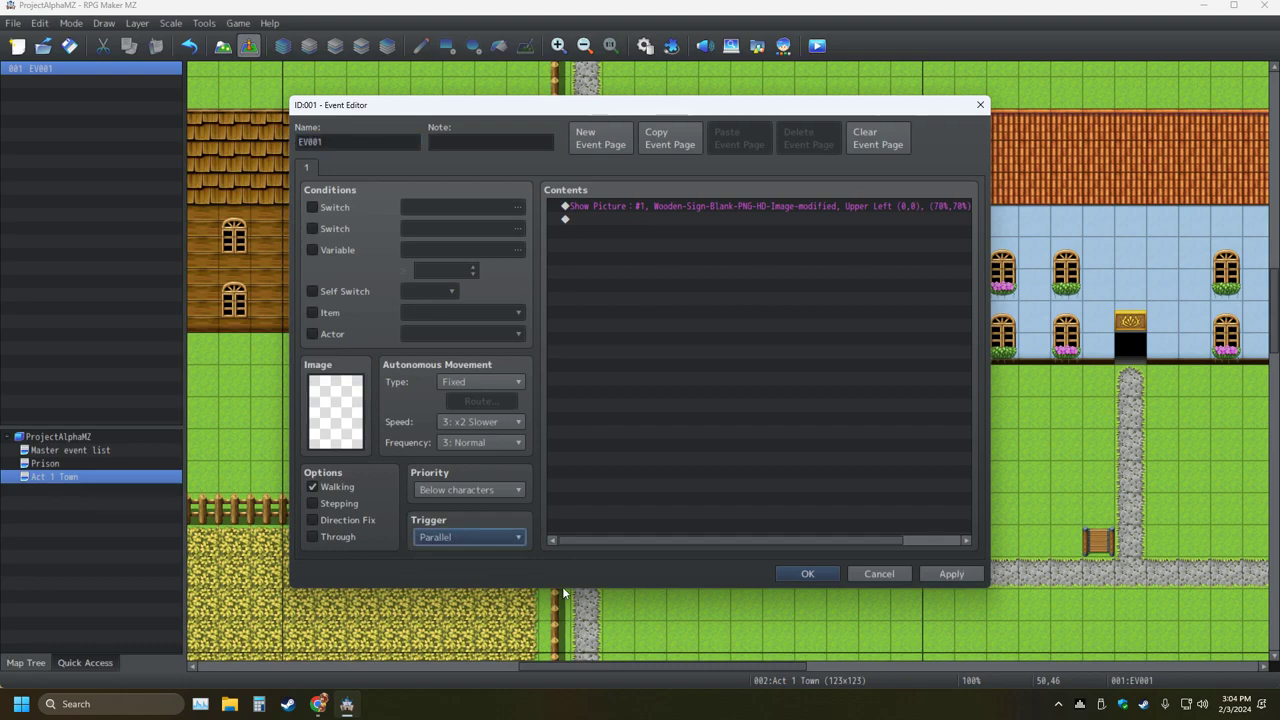
{"action": "left_click", "coordinate": [808, 574]}
Set the player's starting position on the empty tile just right of the sign event
{"action": "double_click", "coordinate": [647, 236]}
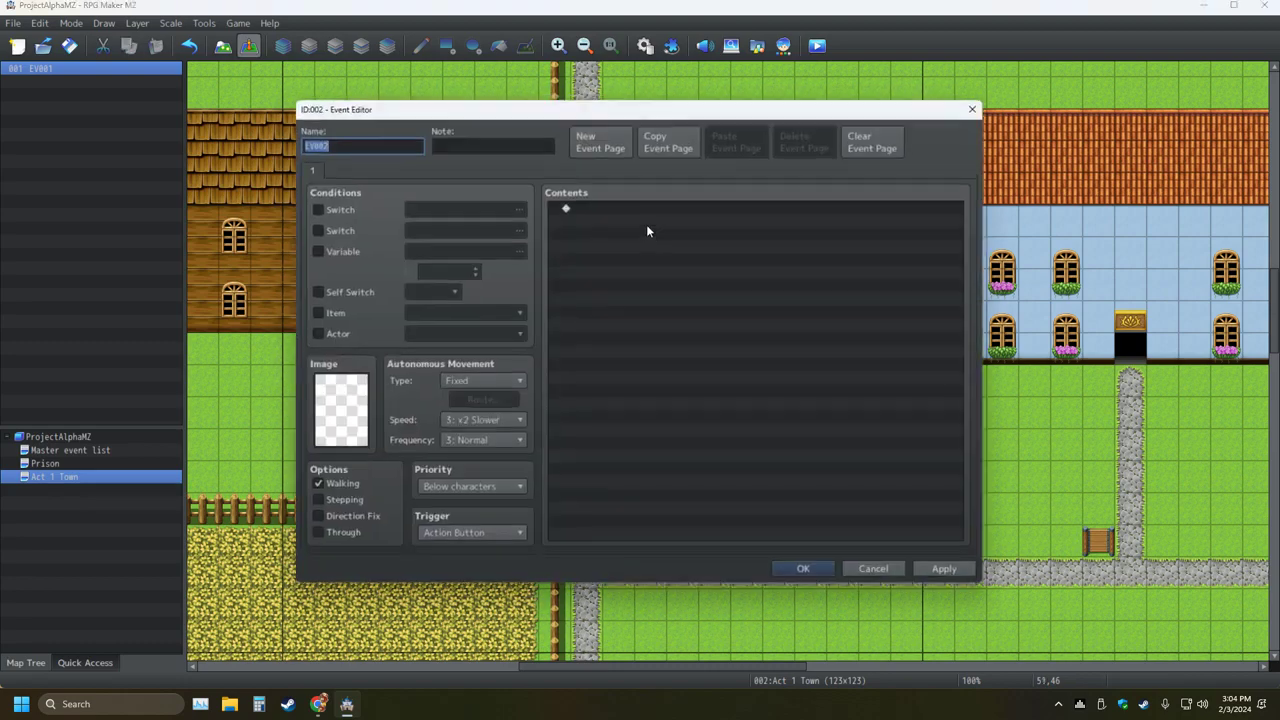
{"action": "left_click", "coordinate": [881, 570]}
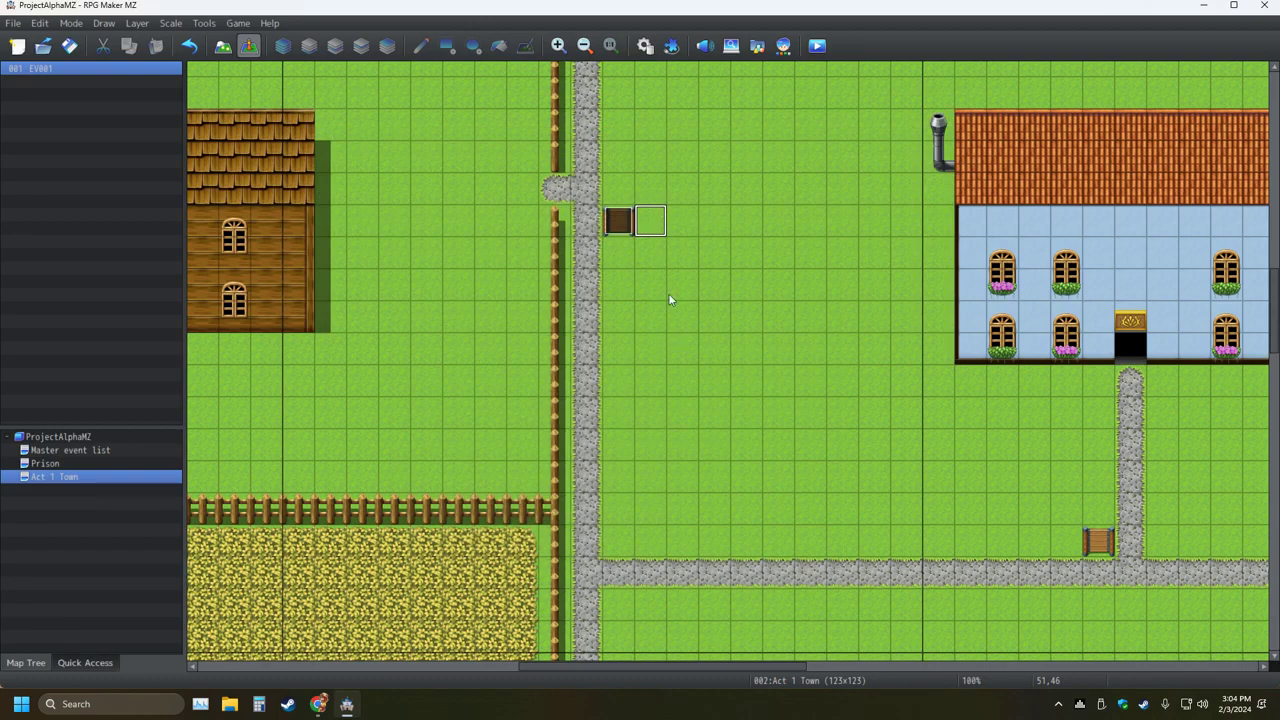
{"action": "right_click", "coordinate": [668, 232]}
{"action": "left_click", "coordinate": [655, 226]}
{"action": "right_click", "coordinate": [652, 222]}
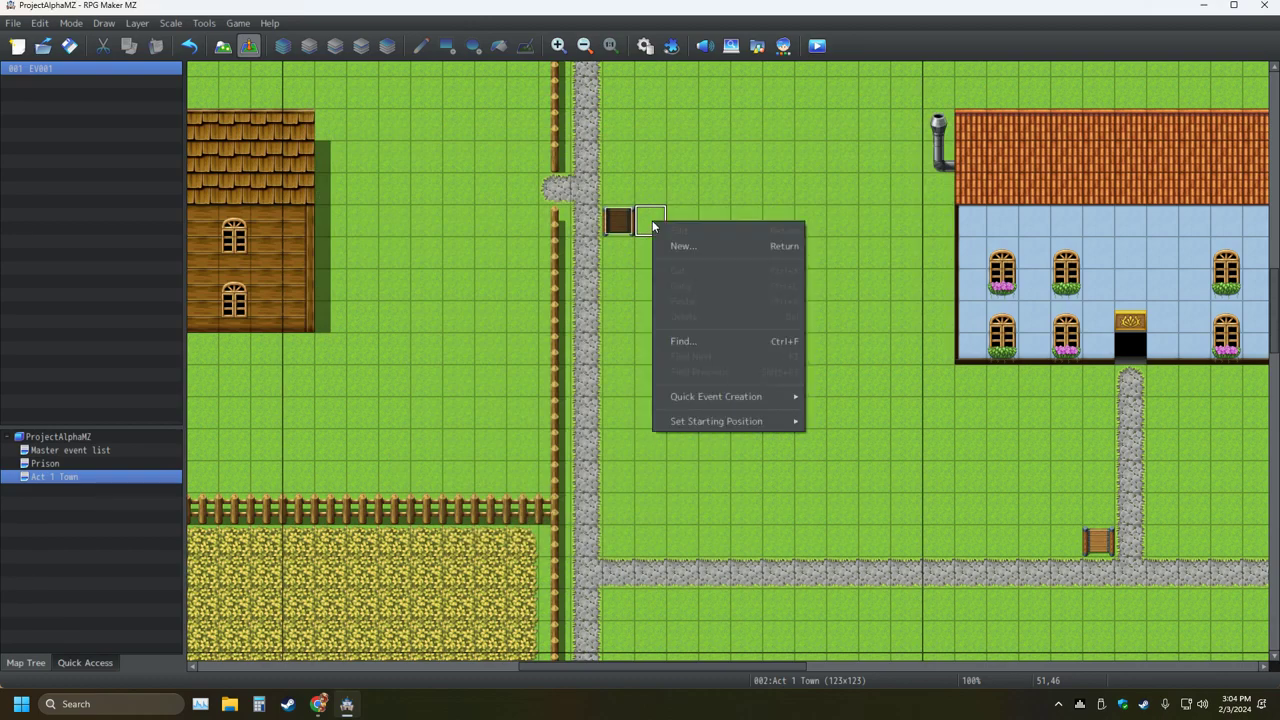
{"action": "mouse_move", "coordinate": [760, 421]}
{"action": "left_click", "coordinate": [840, 422]}
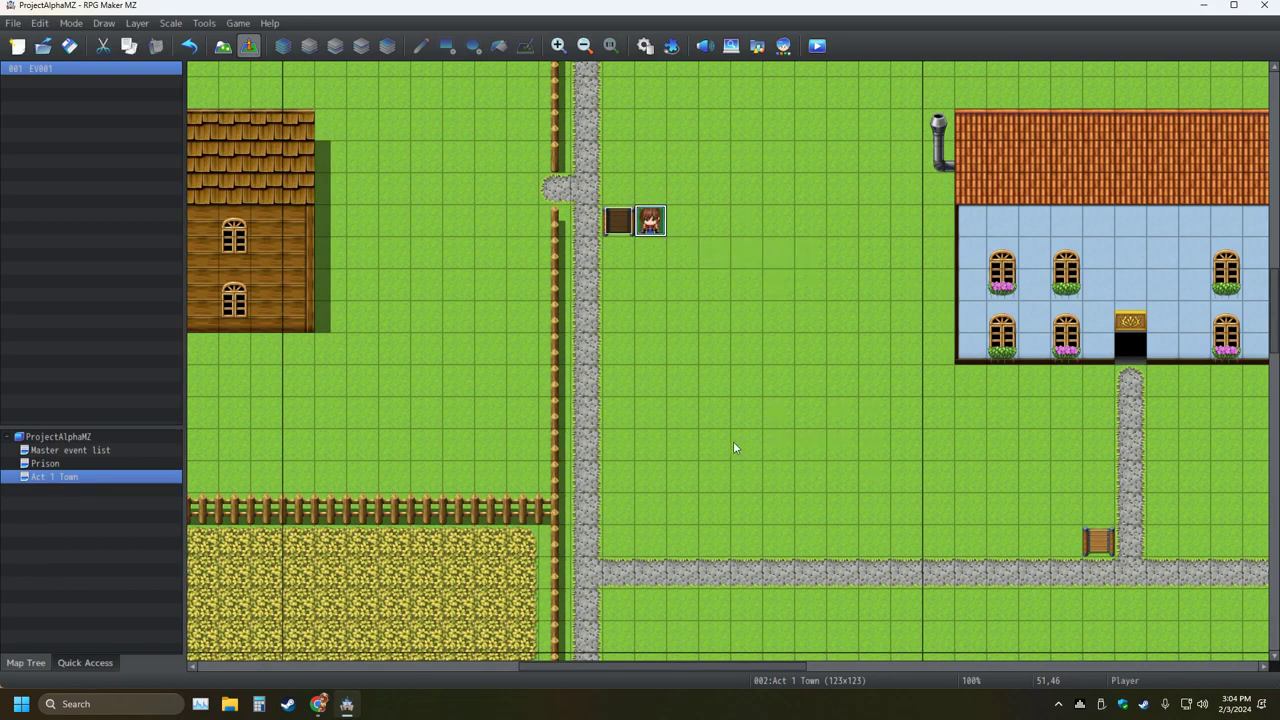
Save the changes and playtest a new game to check the sign picture, then close the game window
{"action": "left_click", "coordinate": [817, 45]}
{"action": "left_click", "coordinate": [624, 372]}
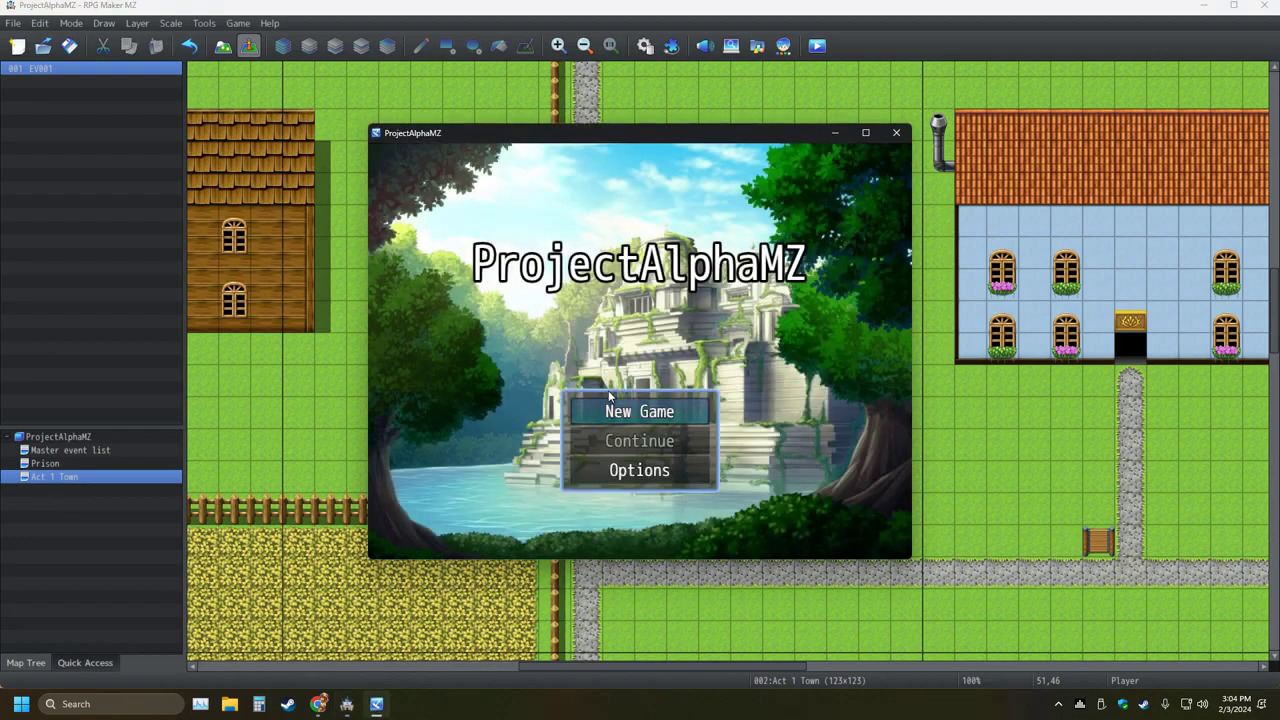
{"action": "left_click", "coordinate": [608, 392]}
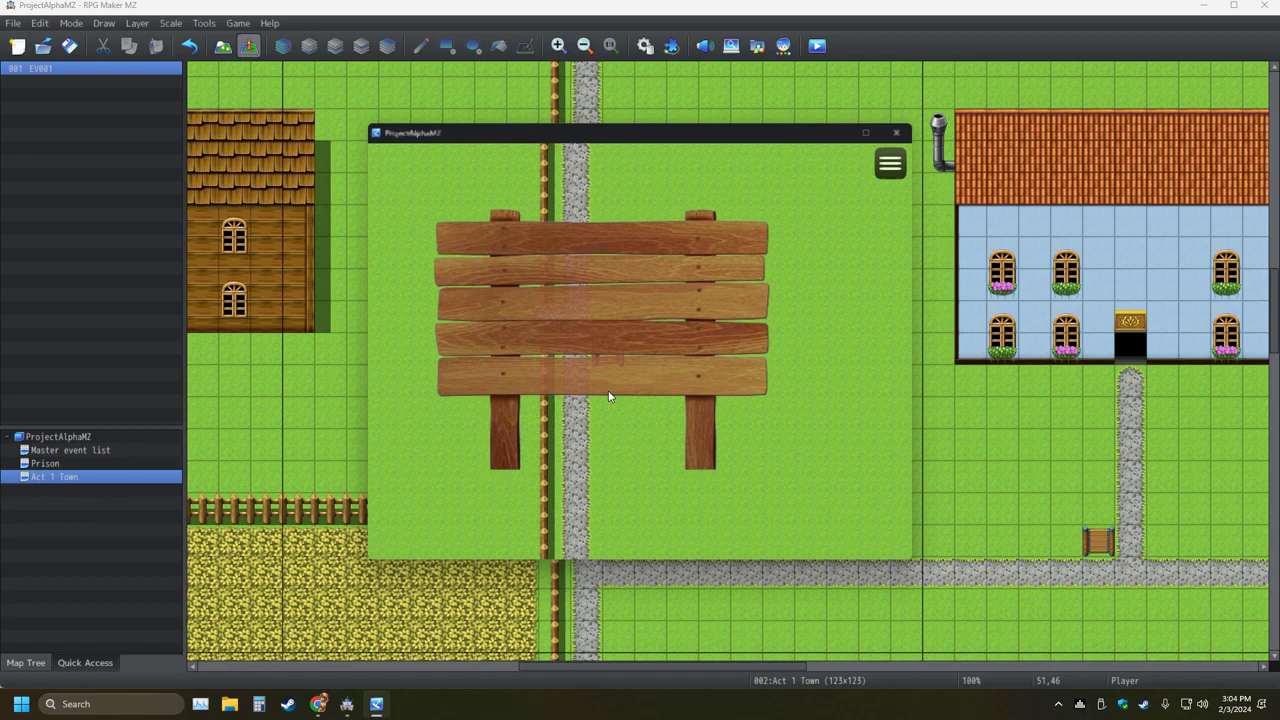
{"action": "left_click", "coordinate": [895, 133]}
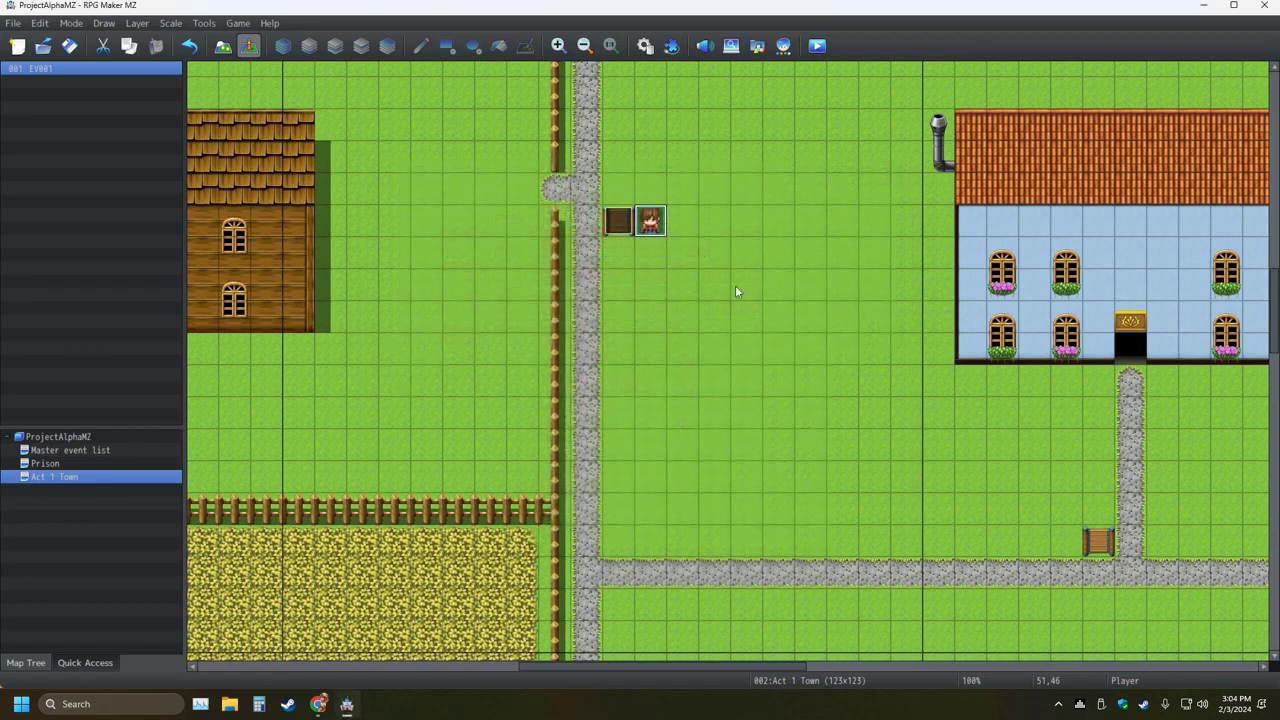
Change the sign event's Show Picture scale to 85% width and 85% height
{"action": "double_click", "coordinate": [626, 236]}
{"action": "right_click", "coordinate": [688, 205]}
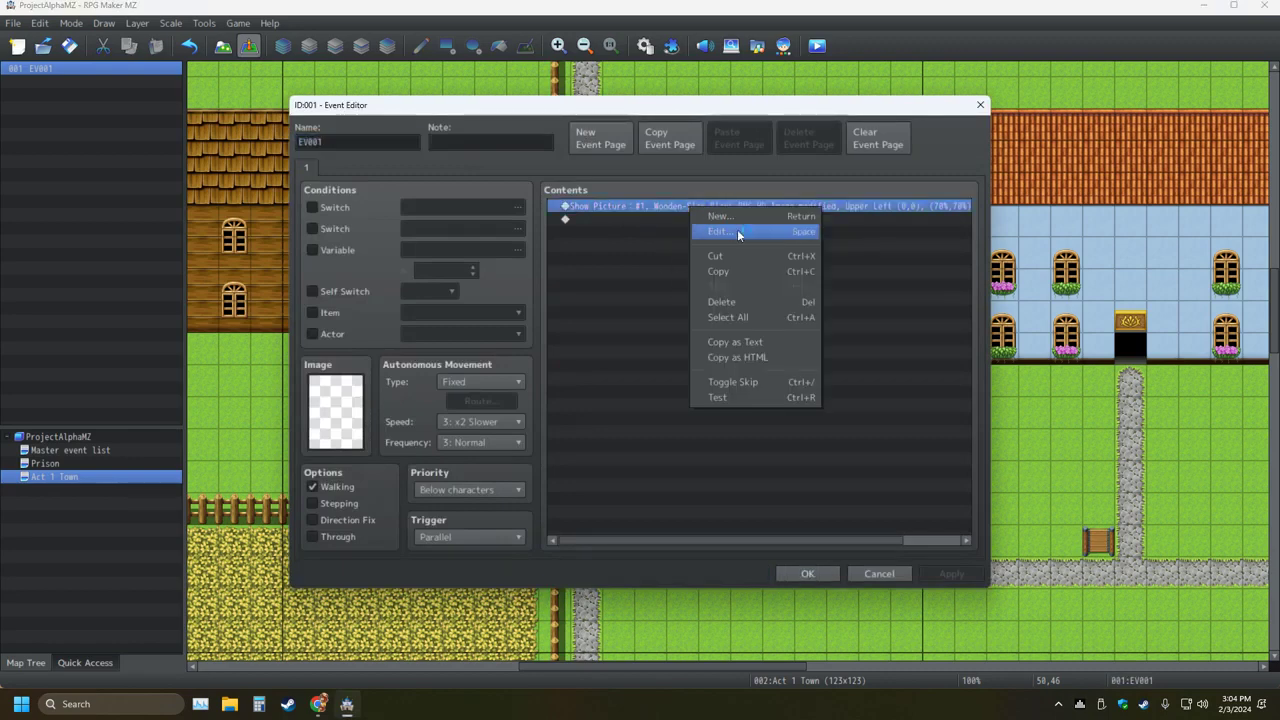
{"action": "left_click", "coordinate": [738, 232]}
{"action": "double_click", "coordinate": [849, 339]}
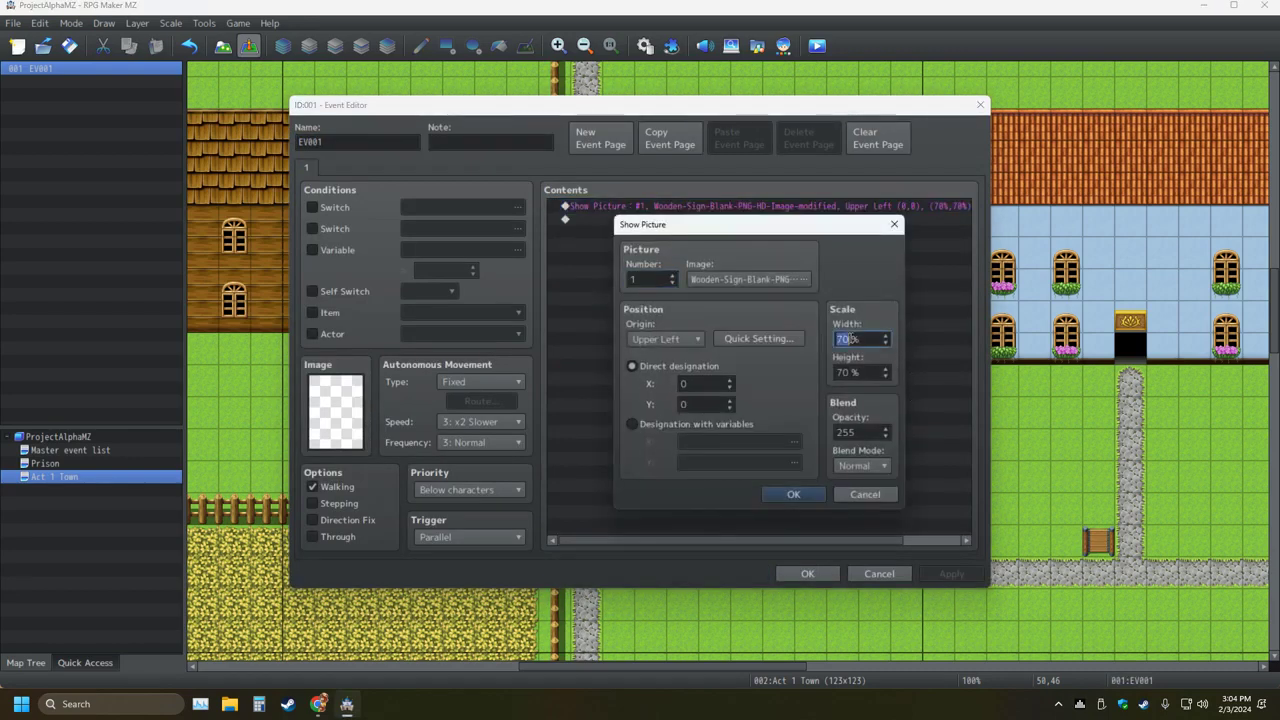
{"action": "key", "text": "BackSpace"}
{"action": "type", "text": "85"}
{"action": "key", "text": "Tab"}
{"action": "type", "text": "85"}
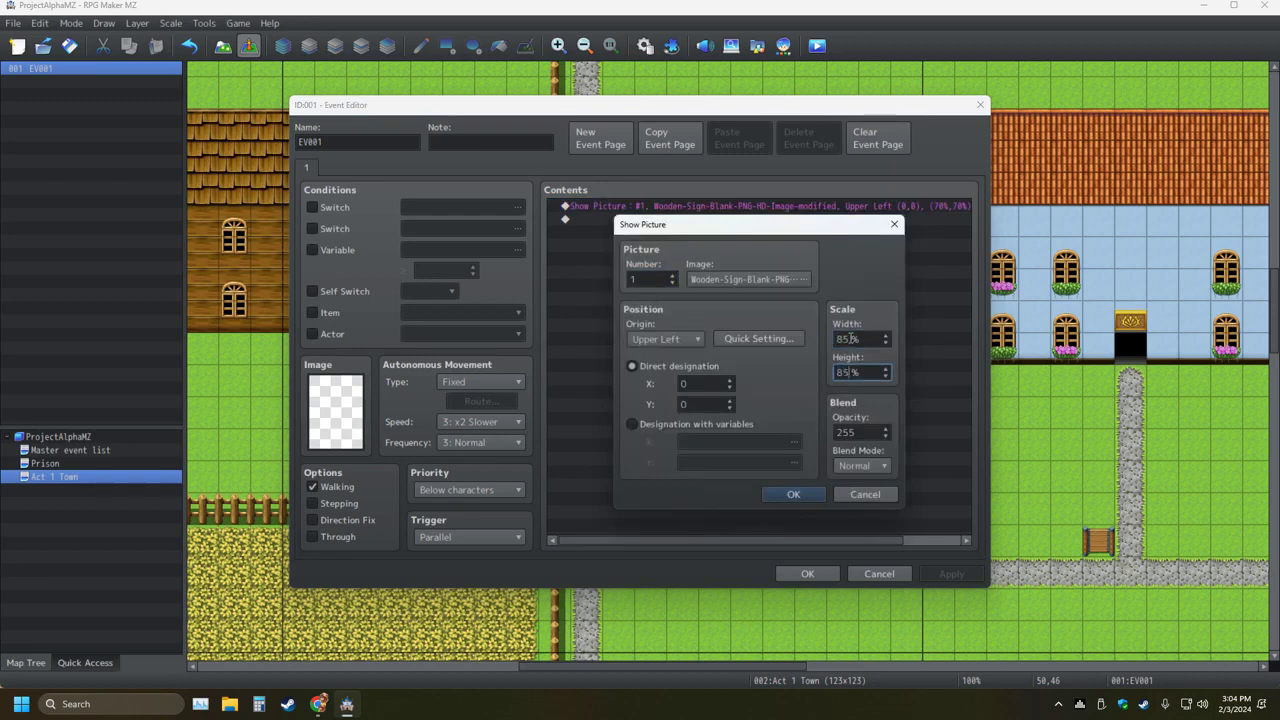
{"action": "key", "text": "Return"}
{"action": "left_click", "coordinate": [807, 574]}
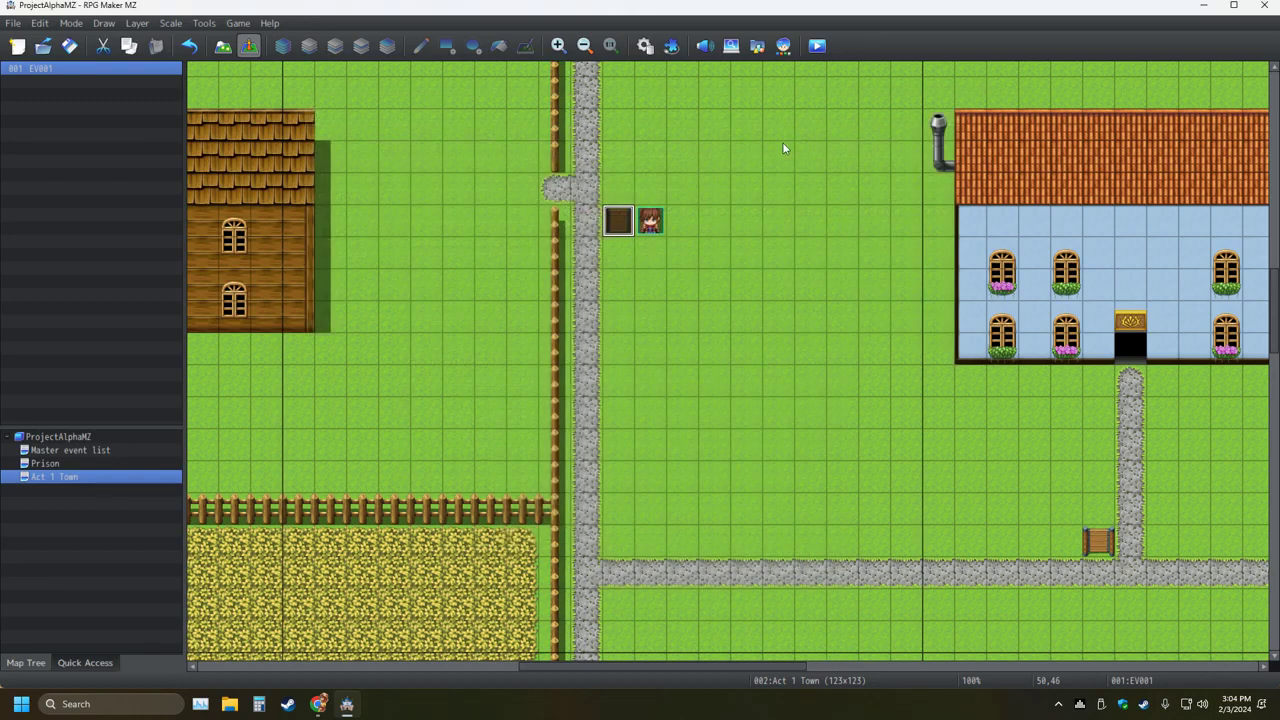
Save and playtest a new game to check the rescaled sign picture, then close the game window
{"action": "left_click", "coordinate": [817, 45]}
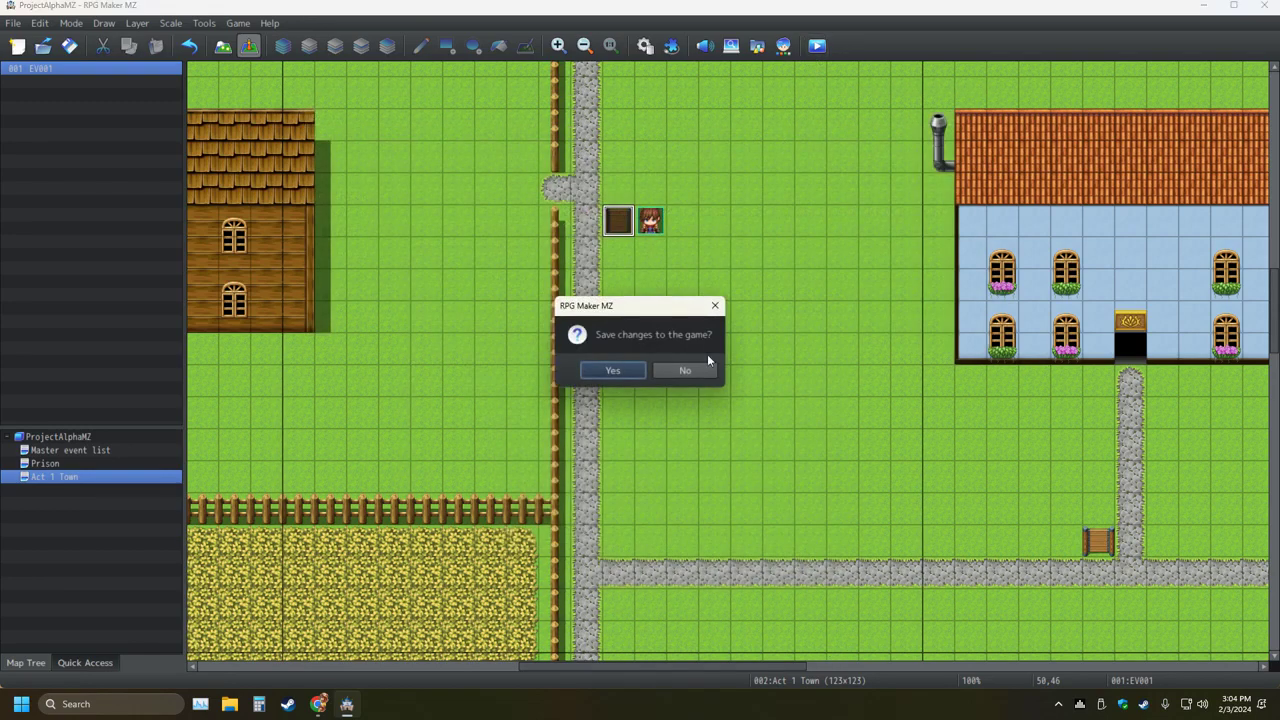
{"action": "left_click", "coordinate": [632, 370]}
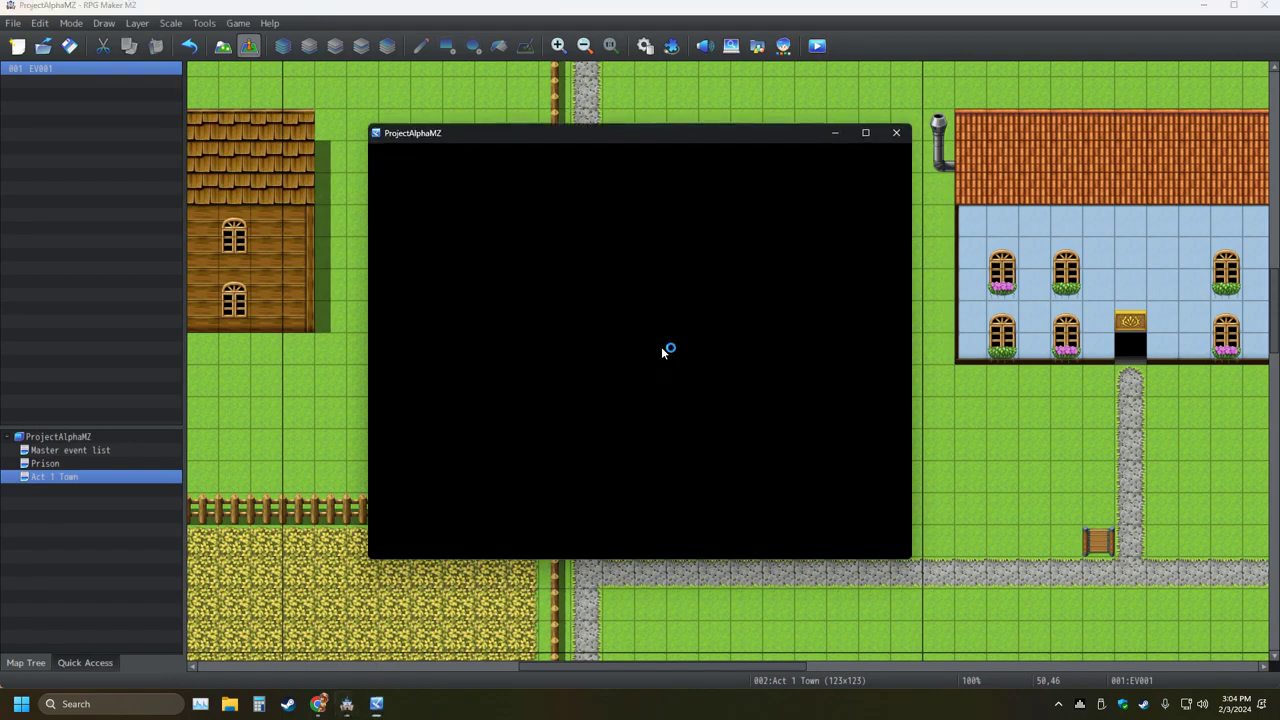
{"action": "key", "text": "Return"}
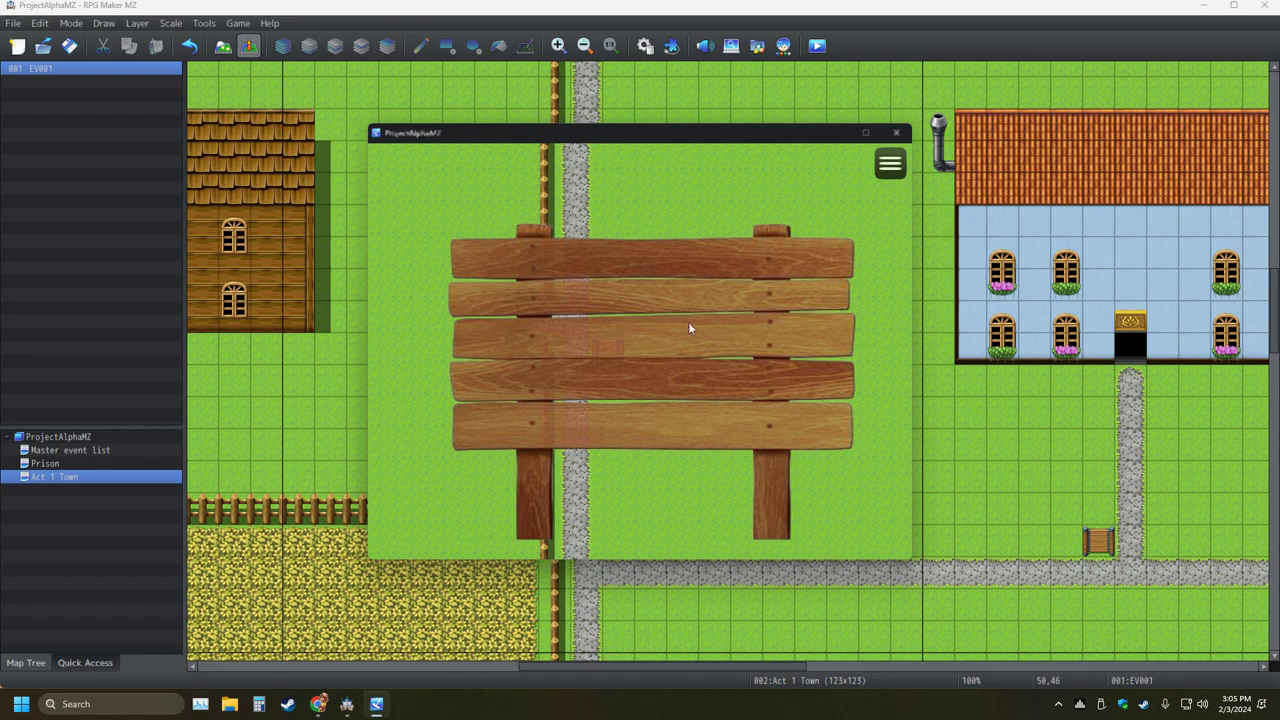
{"action": "left_click", "coordinate": [896, 136]}
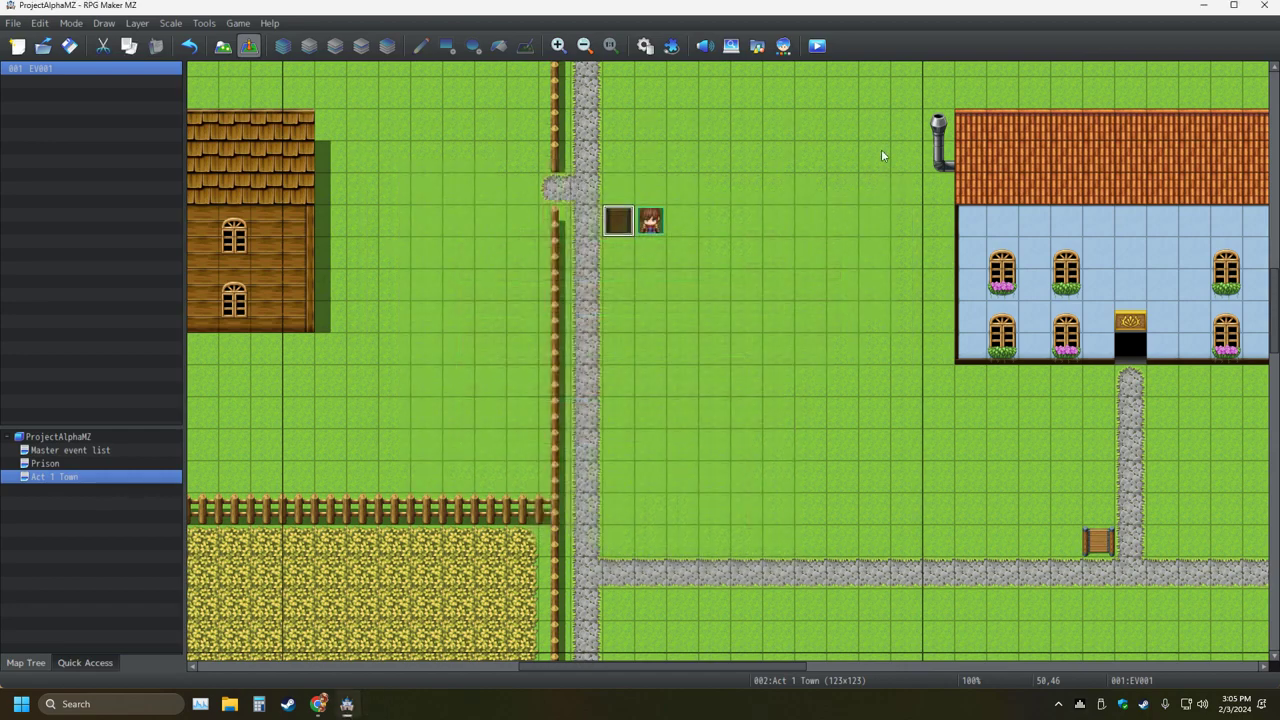
Delete the sign event and the player's starting position beside it
{"action": "right_click", "coordinate": [623, 224]}
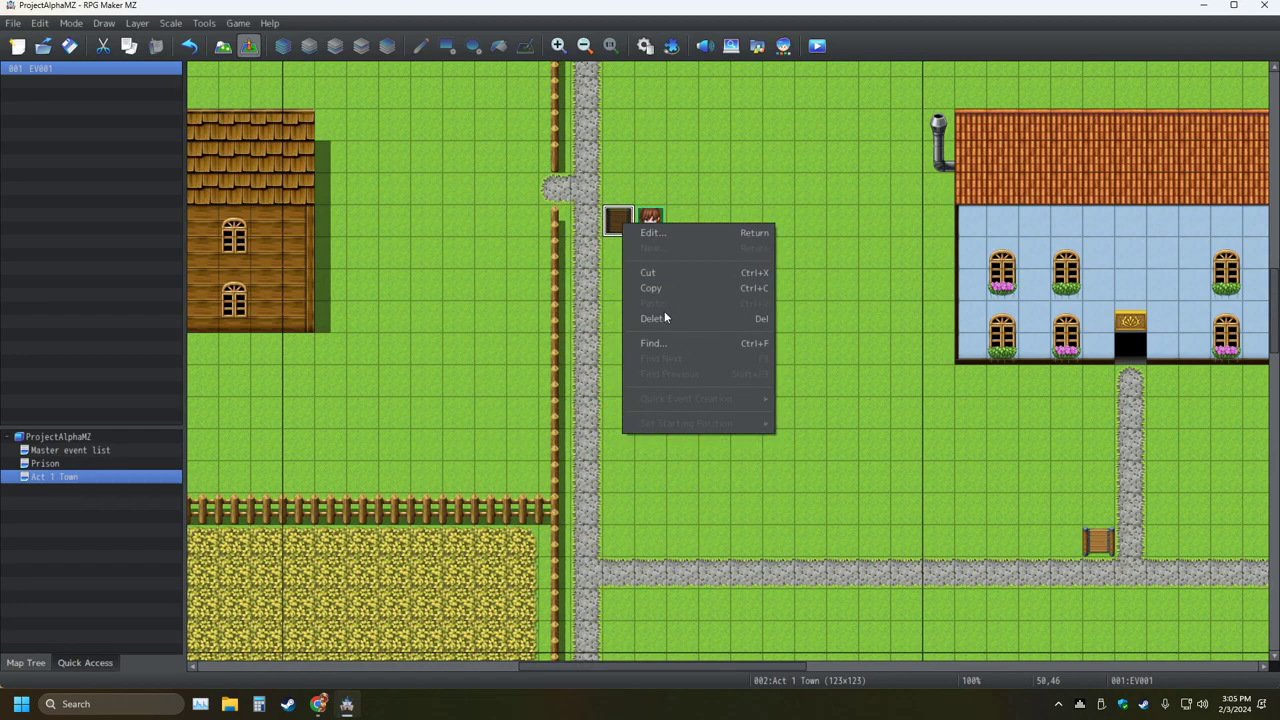
{"action": "left_click", "coordinate": [664, 318]}
{"action": "right_click", "coordinate": [650, 220]}
{"action": "left_click", "coordinate": [709, 314]}
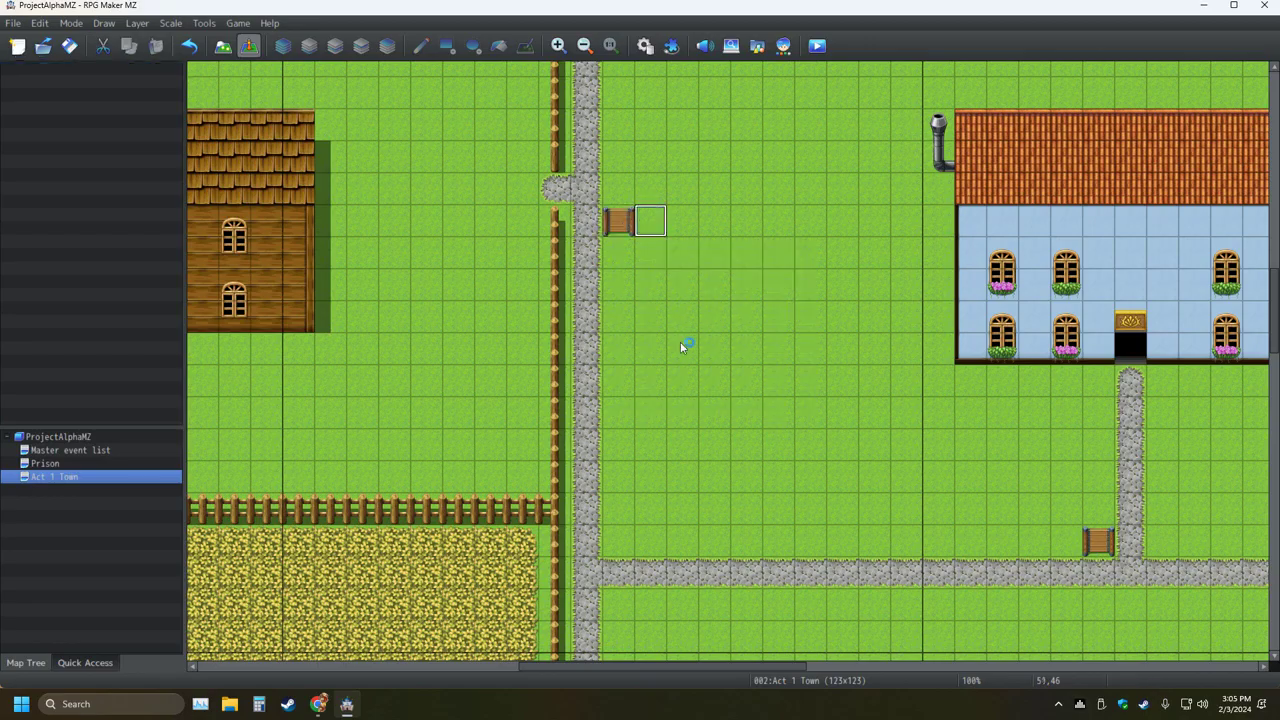
Save the project and undo the deletions of the starting position and the sign event
{"action": "left_click", "coordinate": [69, 45]}
{"action": "left_click", "coordinate": [190, 45]}
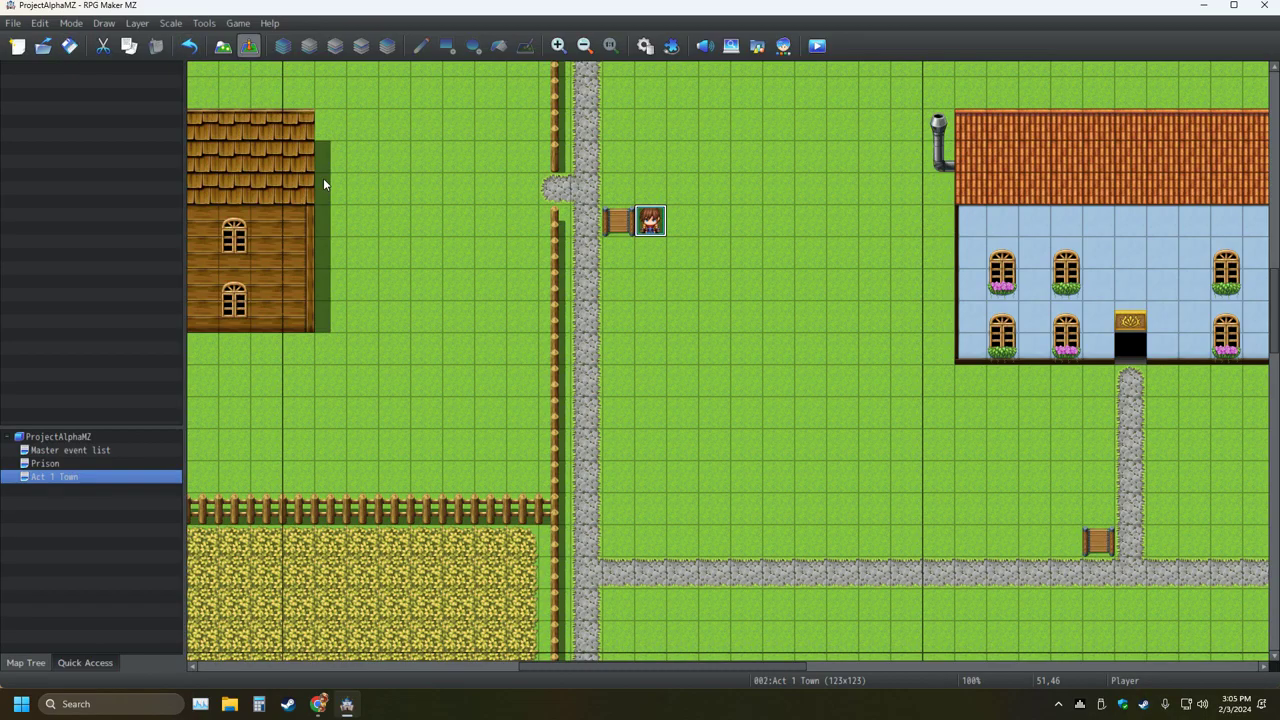
{"action": "key", "text": "ctrl+s"}
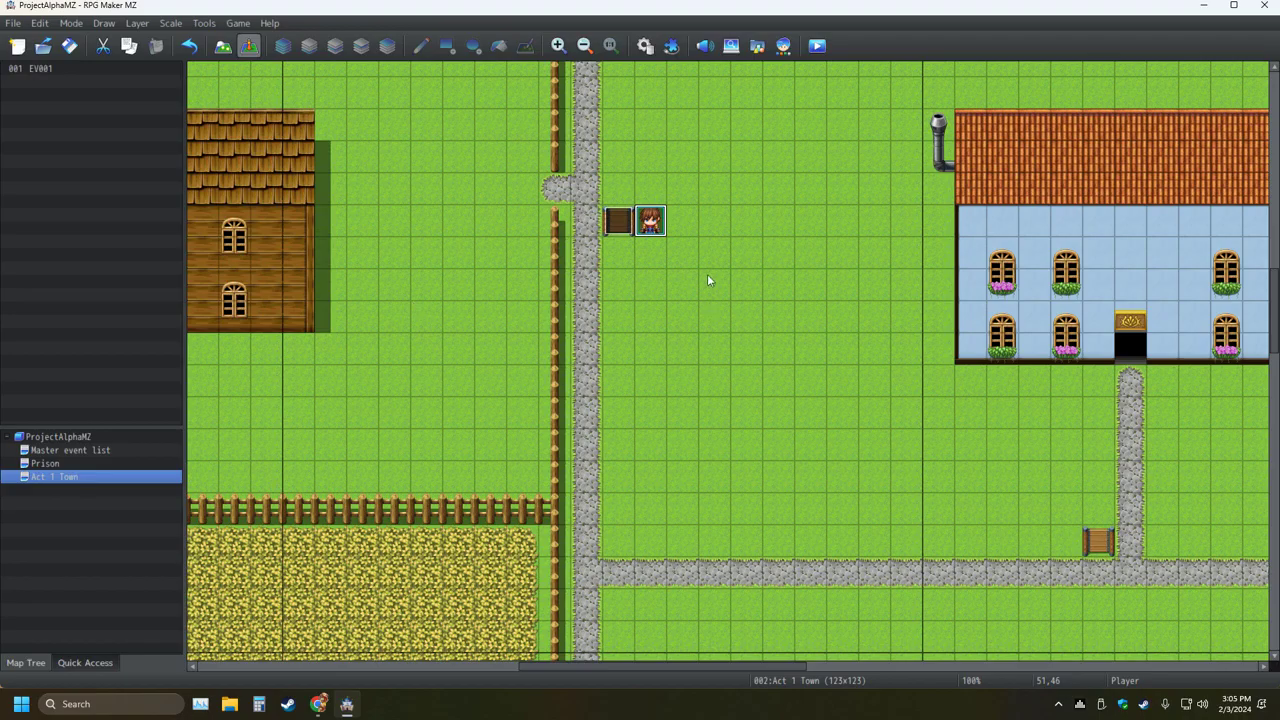
Remove the sign event and the adjacent player start again, and switch to the Prison map and back to Act 1 Town
{"action": "left_click", "coordinate": [612, 226]}
{"action": "key", "text": "Delete"}
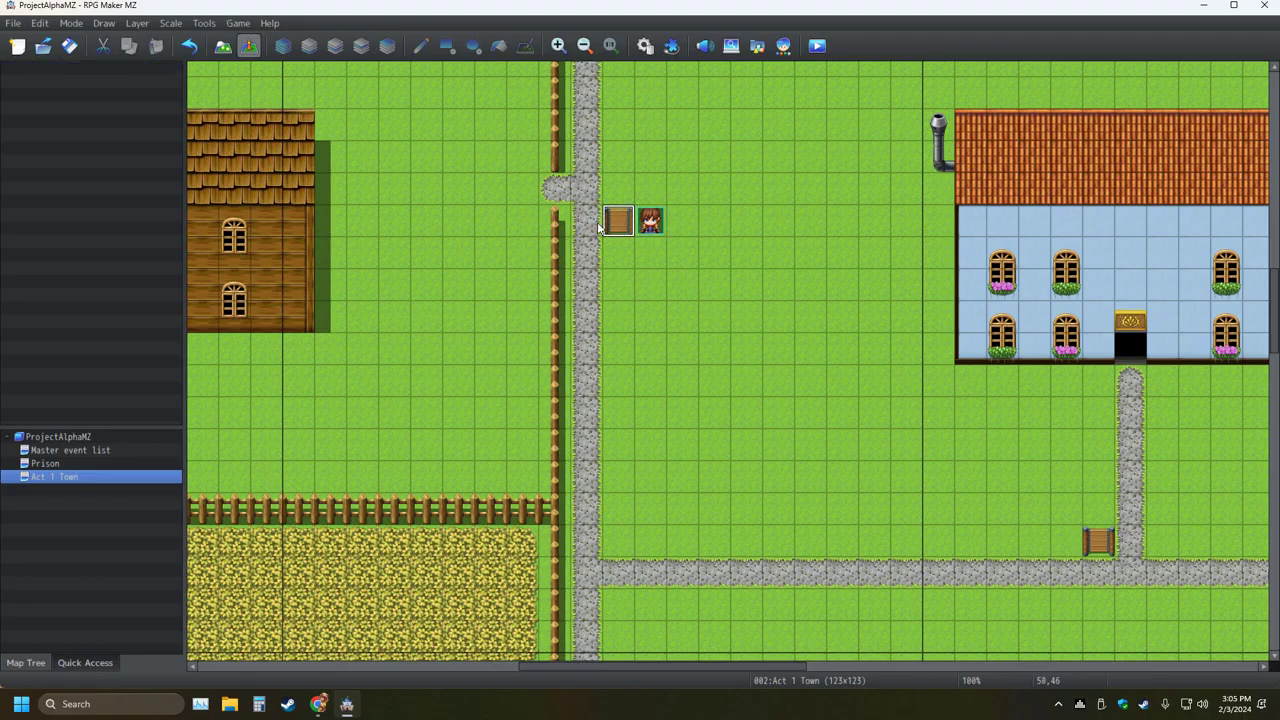
{"action": "key", "text": "Right"}
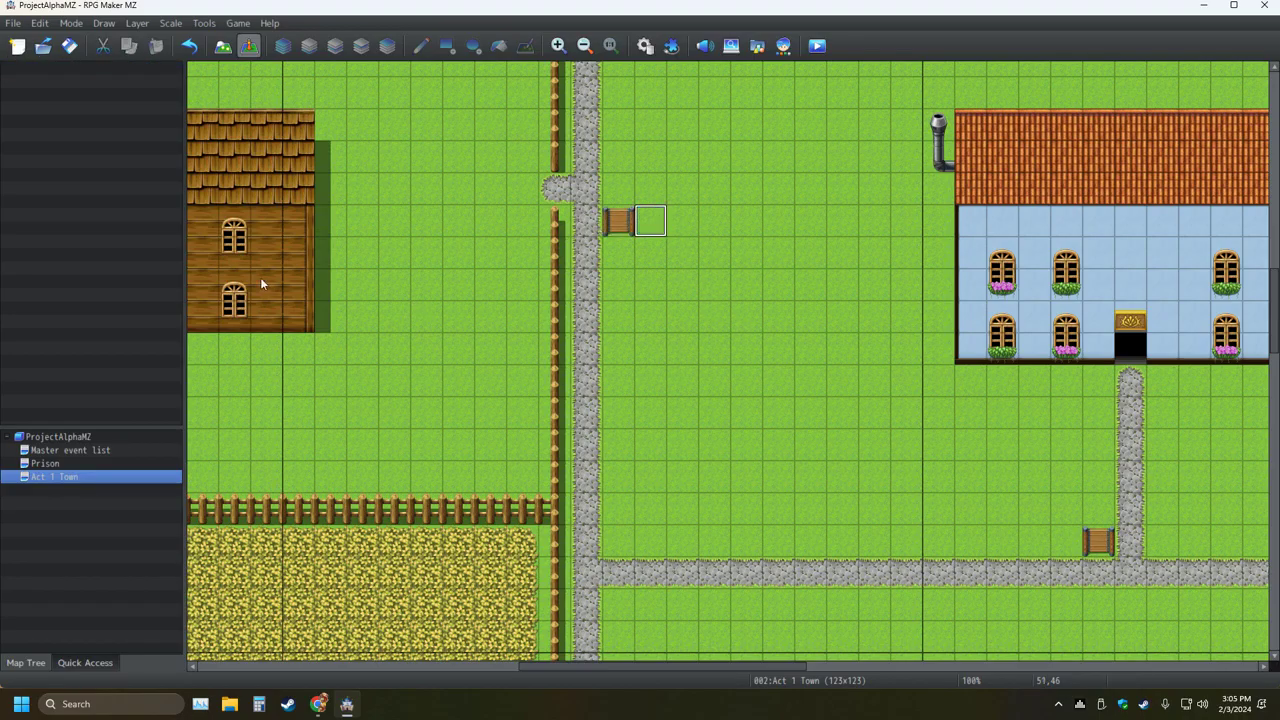
{"action": "left_click", "coordinate": [66, 464]}
{"action": "left_click", "coordinate": [66, 478]}
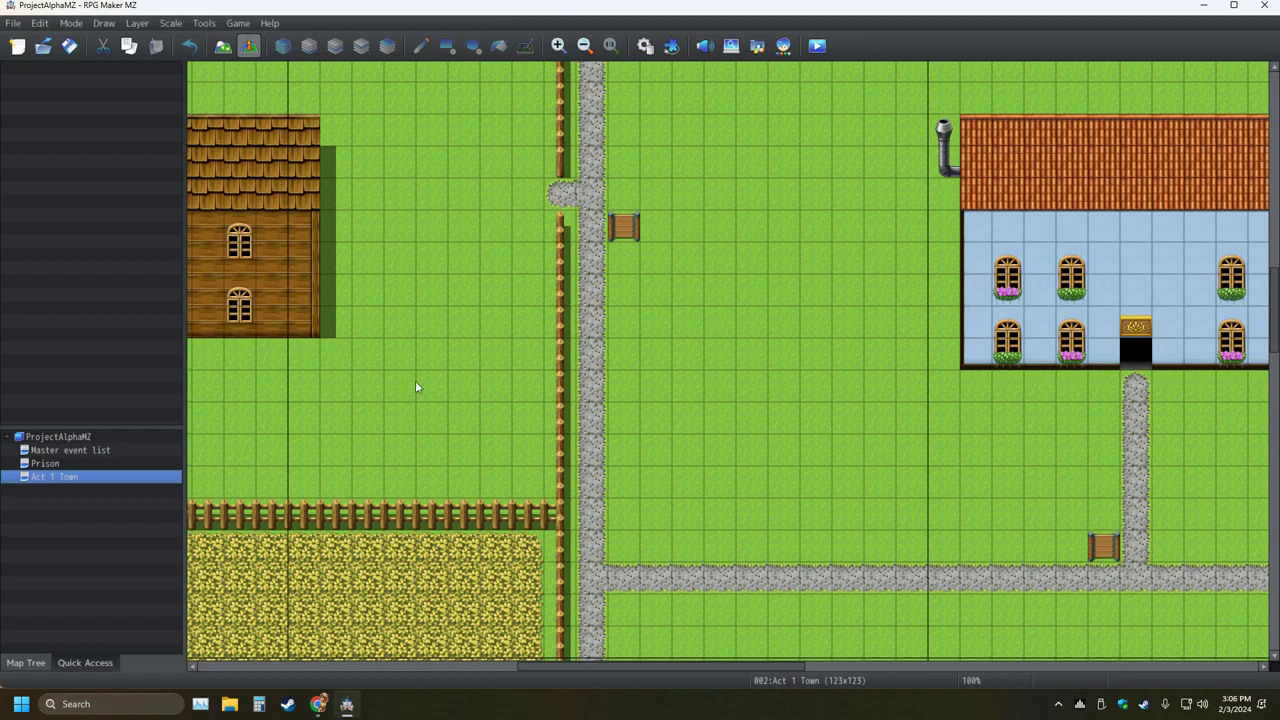
Switch to Steam and open the DLC store page for RPG Maker MZ from the library
{"action": "left_click", "coordinate": [288, 704]}
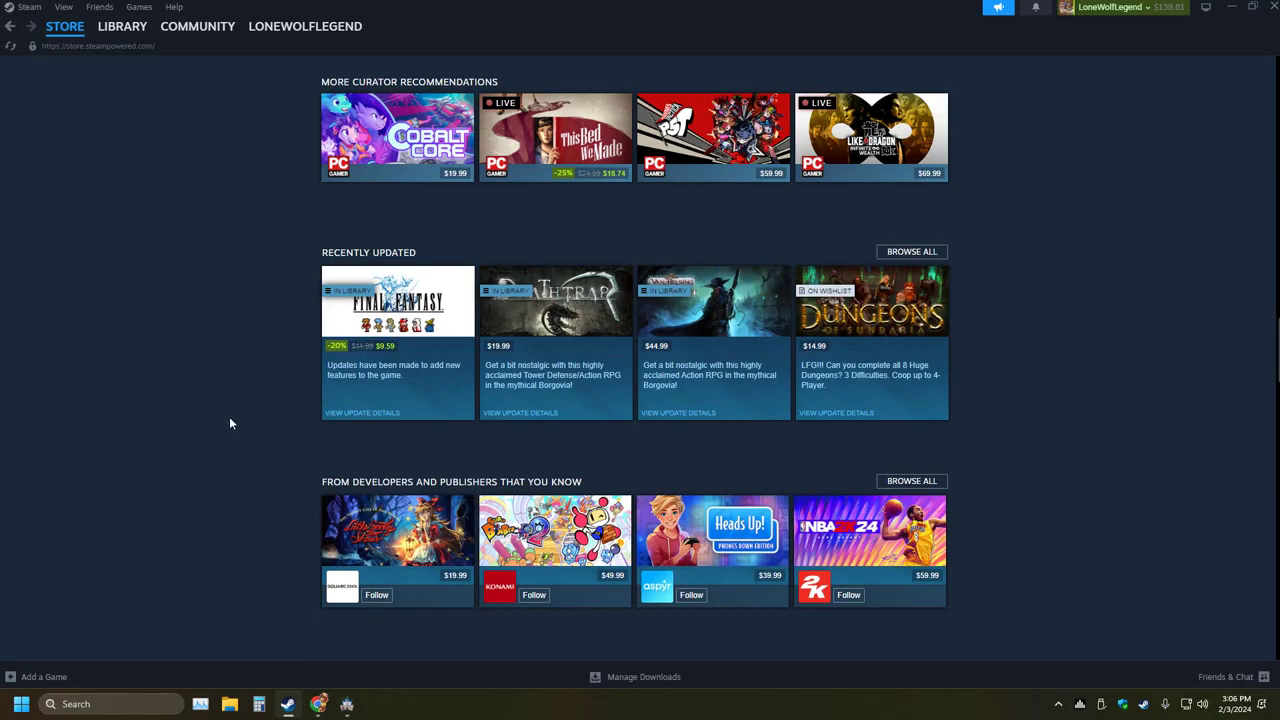
{"action": "left_click", "coordinate": [122, 26]}
{"action": "left_click", "coordinate": [125, 407]}
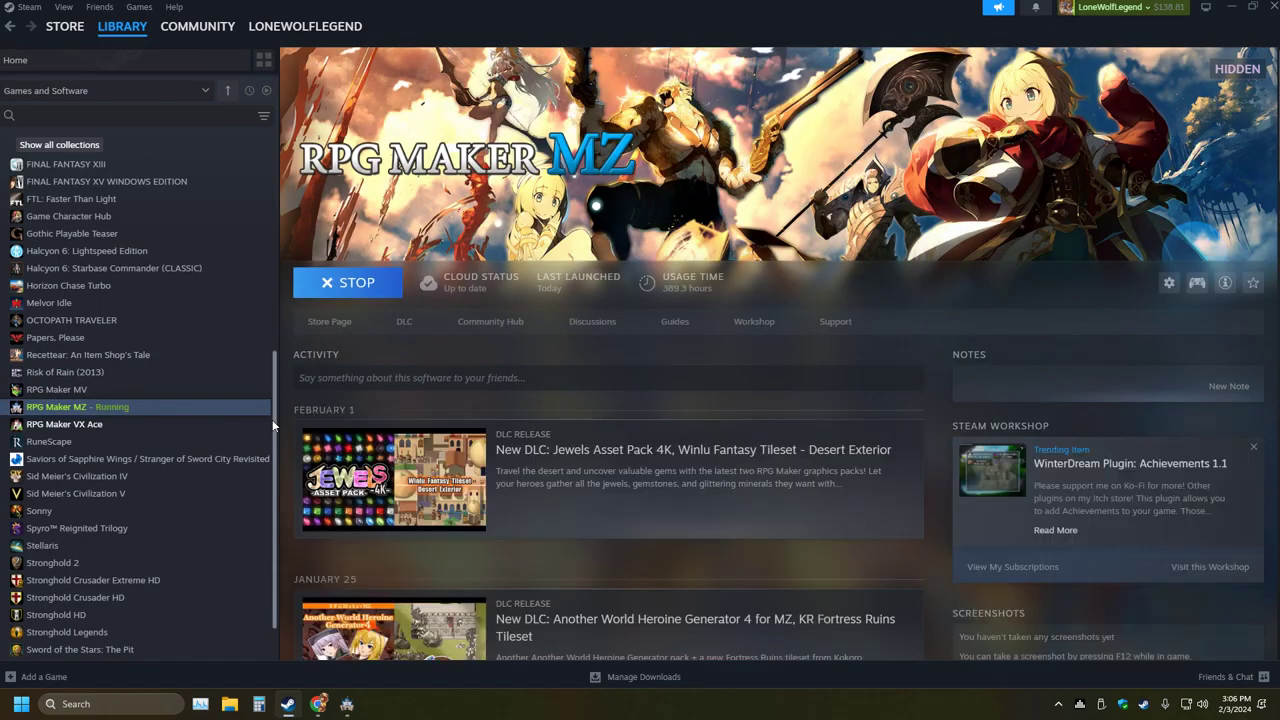
{"action": "left_click", "coordinate": [404, 321]}
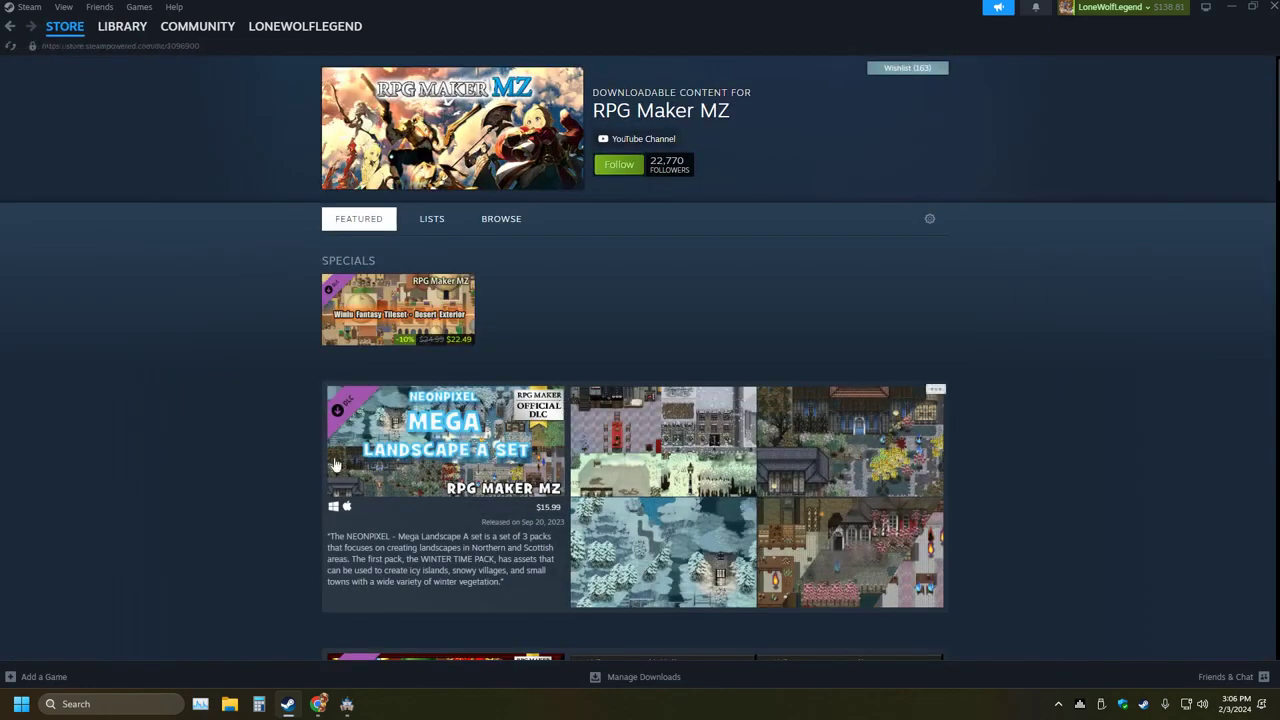
Open the Tilesets list from the RPG Maker MZ downloadable content page
{"action": "scroll", "coordinate": [312, 450], "scroll_direction": "down", "scroll_amount": 6}
{"action": "scroll", "coordinate": [287, 453], "scroll_direction": "down", "scroll_amount": 10}
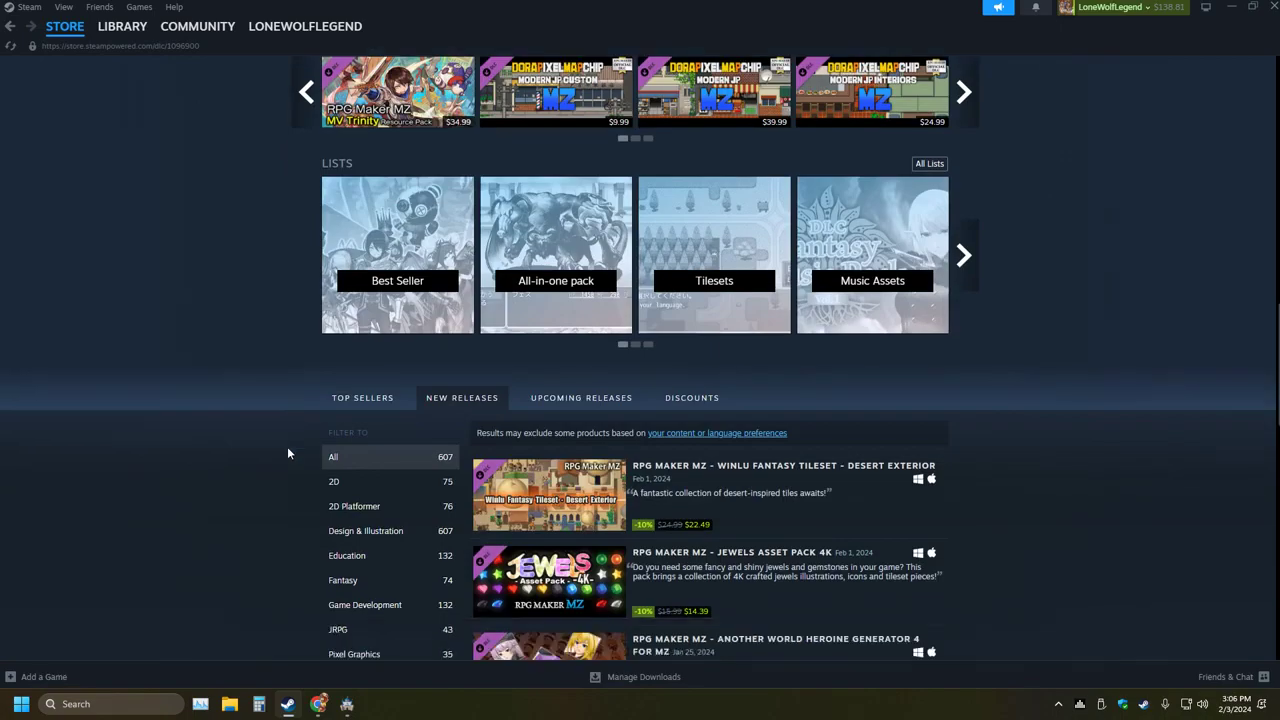
{"action": "scroll", "coordinate": [287, 446], "scroll_direction": "up", "scroll_amount": 10}
{"action": "scroll", "coordinate": [287, 446], "scroll_direction": "down", "scroll_amount": 2}
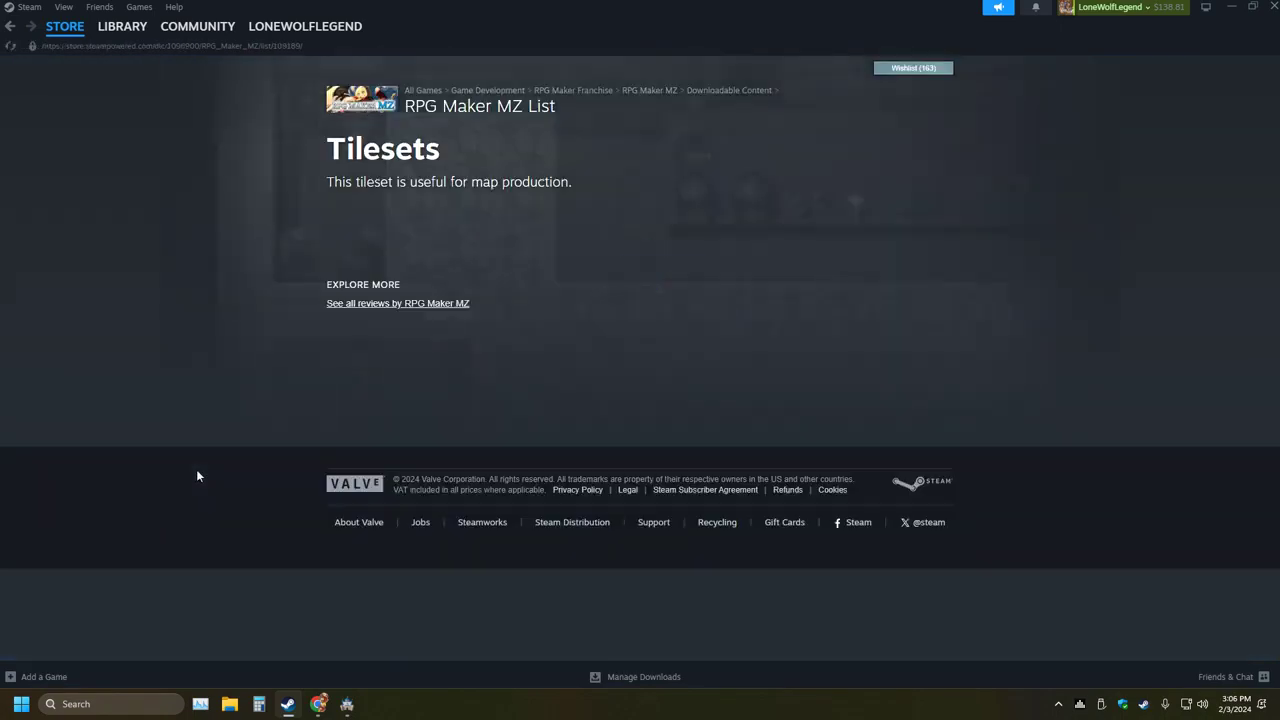
Browse the tileset packs in the RPG Maker MZ Tilesets list, down to the last entry
{"action": "scroll", "coordinate": [197, 470], "scroll_direction": "down", "scroll_amount": 3}
{"action": "scroll", "coordinate": [200, 468], "scroll_direction": "up", "scroll_amount": 2}
{"action": "scroll", "coordinate": [202, 474], "scroll_direction": "down", "scroll_amount": 10}
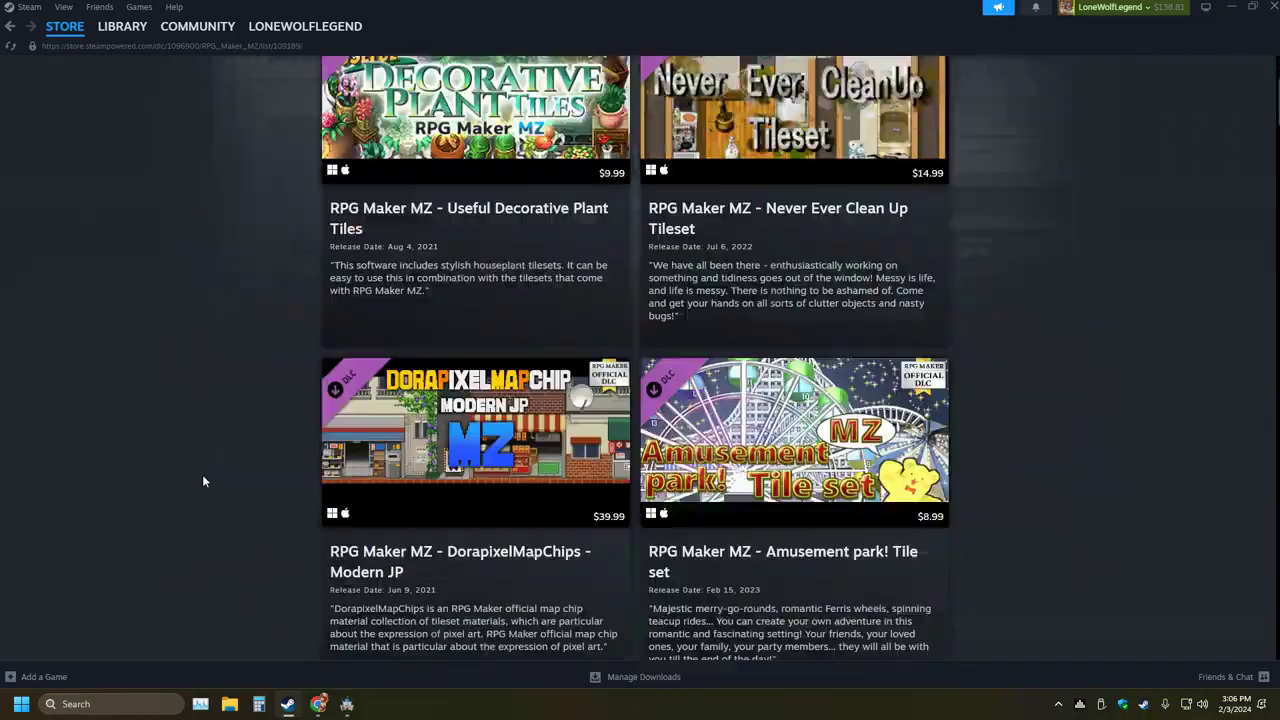
{"action": "scroll", "coordinate": [205, 470], "scroll_direction": "down", "scroll_amount": 12}
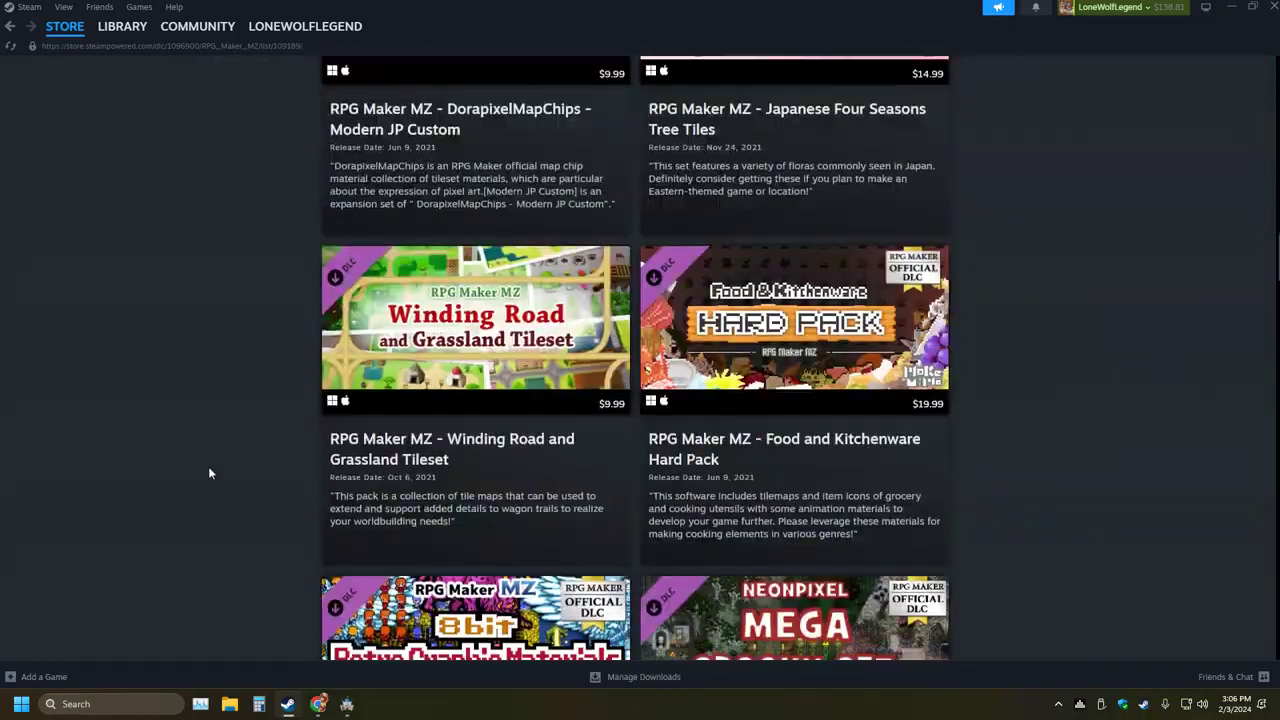
{"action": "scroll", "coordinate": [209, 473], "scroll_direction": "down", "scroll_amount": 12}
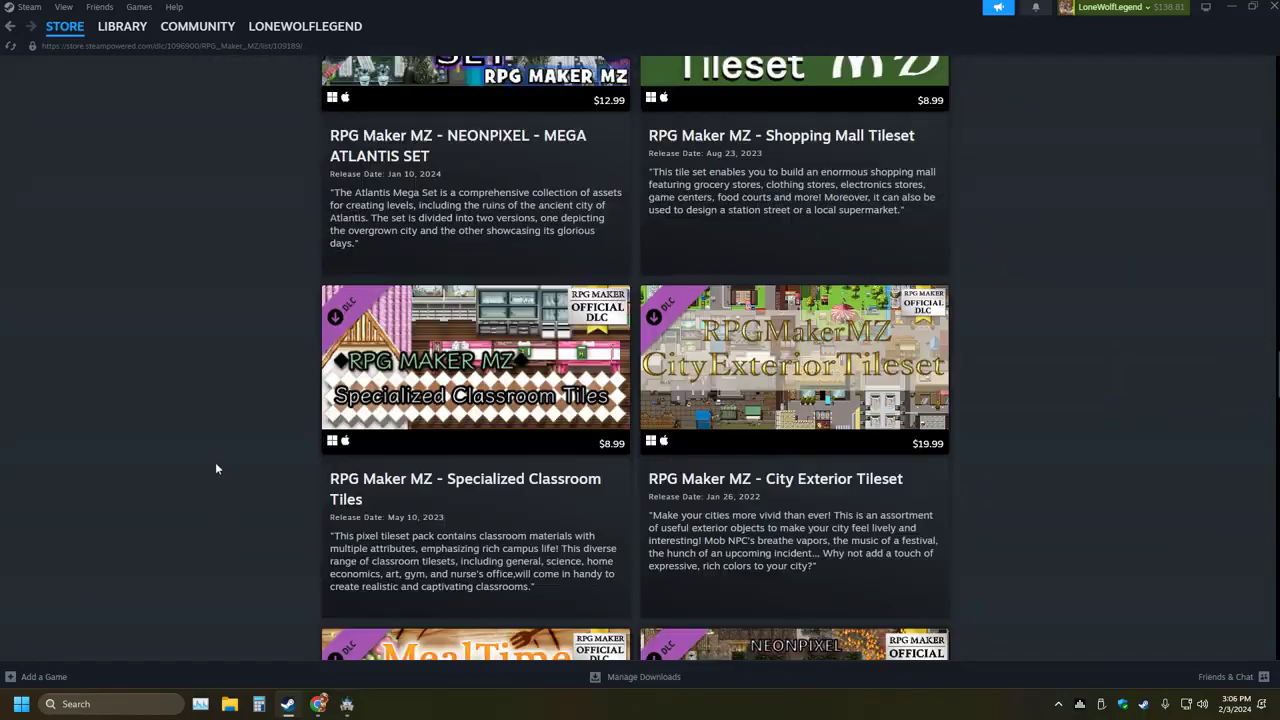
{"action": "scroll", "coordinate": [221, 466], "scroll_direction": "down", "scroll_amount": 12}
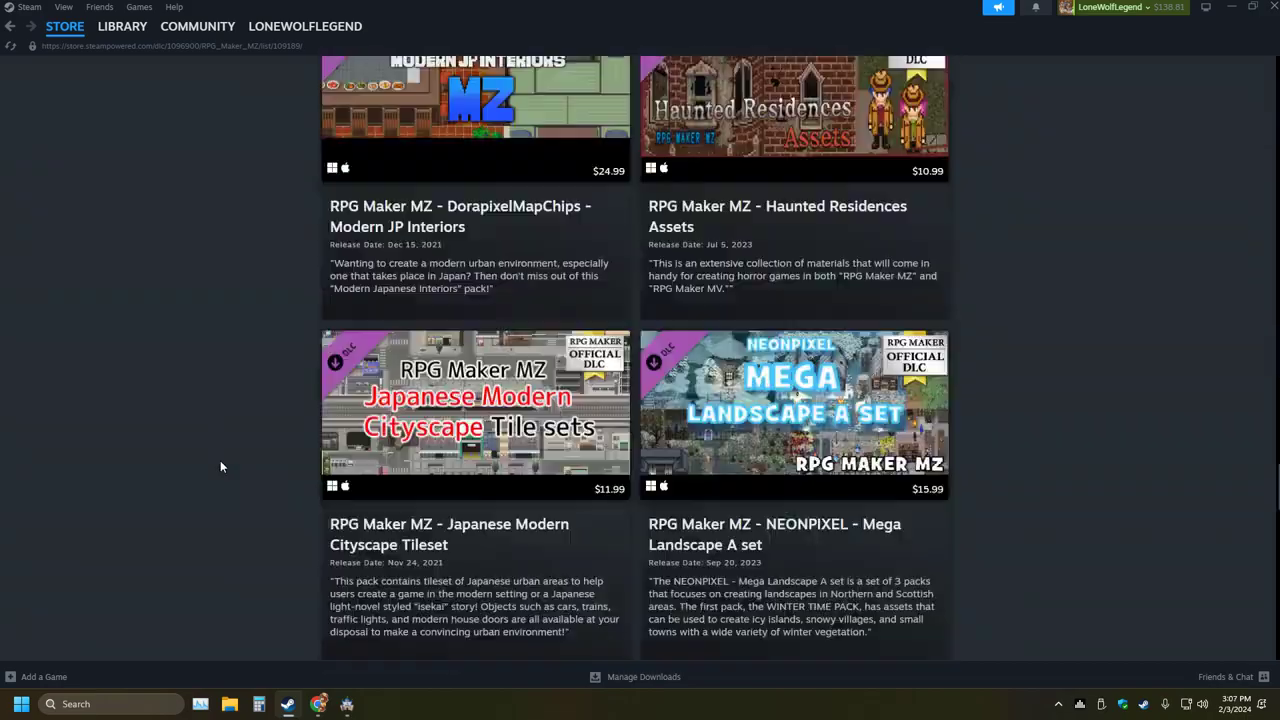
{"action": "scroll", "coordinate": [221, 466], "scroll_direction": "down", "scroll_amount": 12}
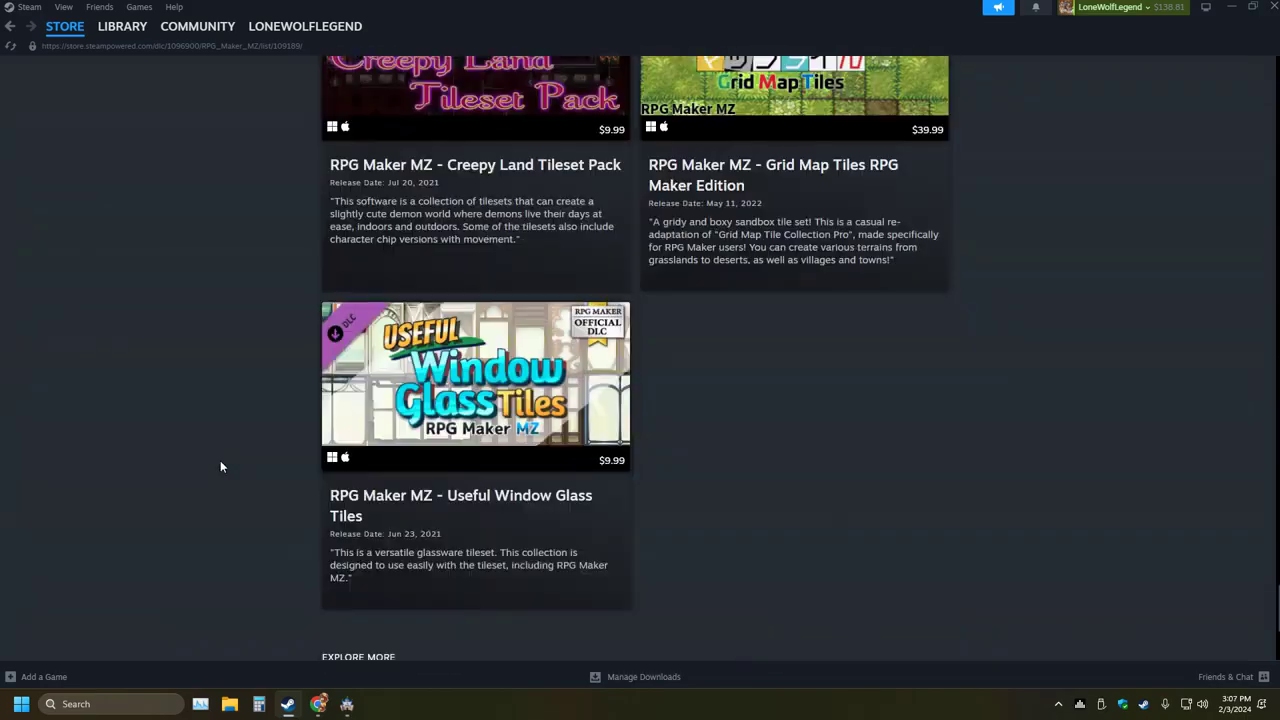
{"action": "scroll", "coordinate": [221, 466], "scroll_direction": "up", "scroll_amount": 4}
Open the Grid Map Tiles RPG Maker Edition page and view all five of its screenshots at large size
{"action": "left_click", "coordinate": [681, 351]}
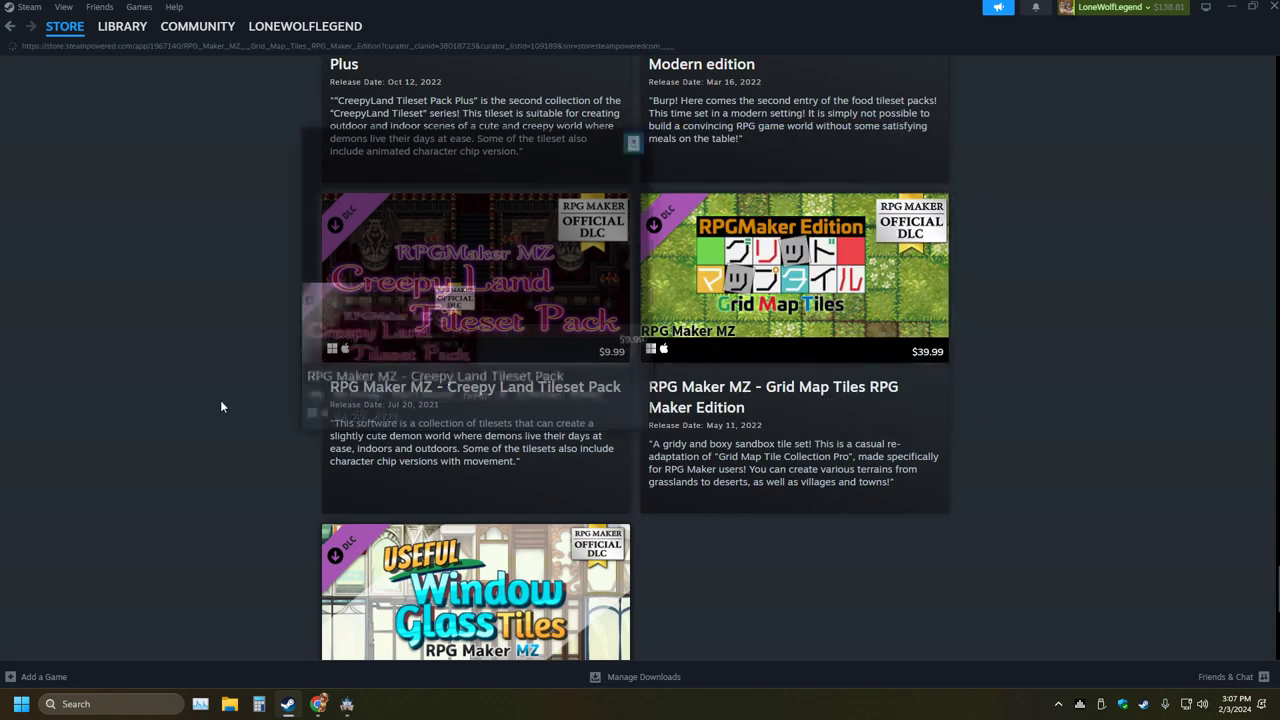
{"action": "left_click", "coordinate": [616, 344]}
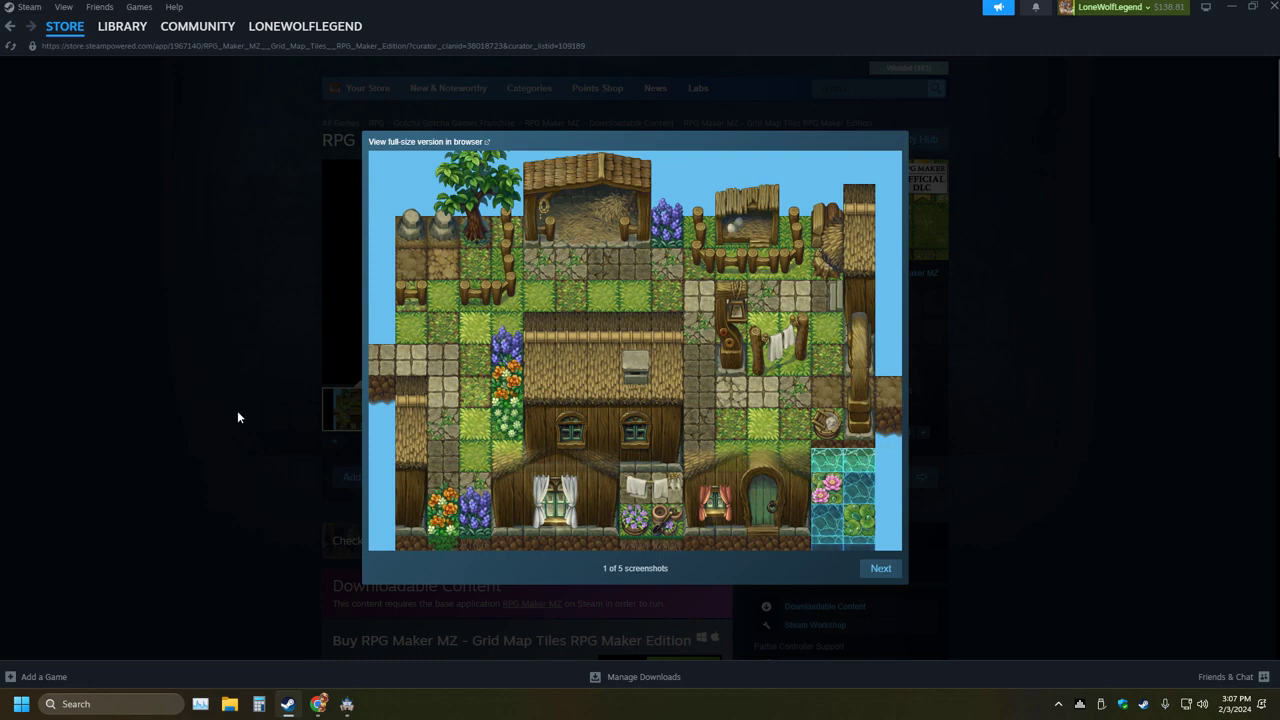
{"action": "left_click", "coordinate": [890, 571]}
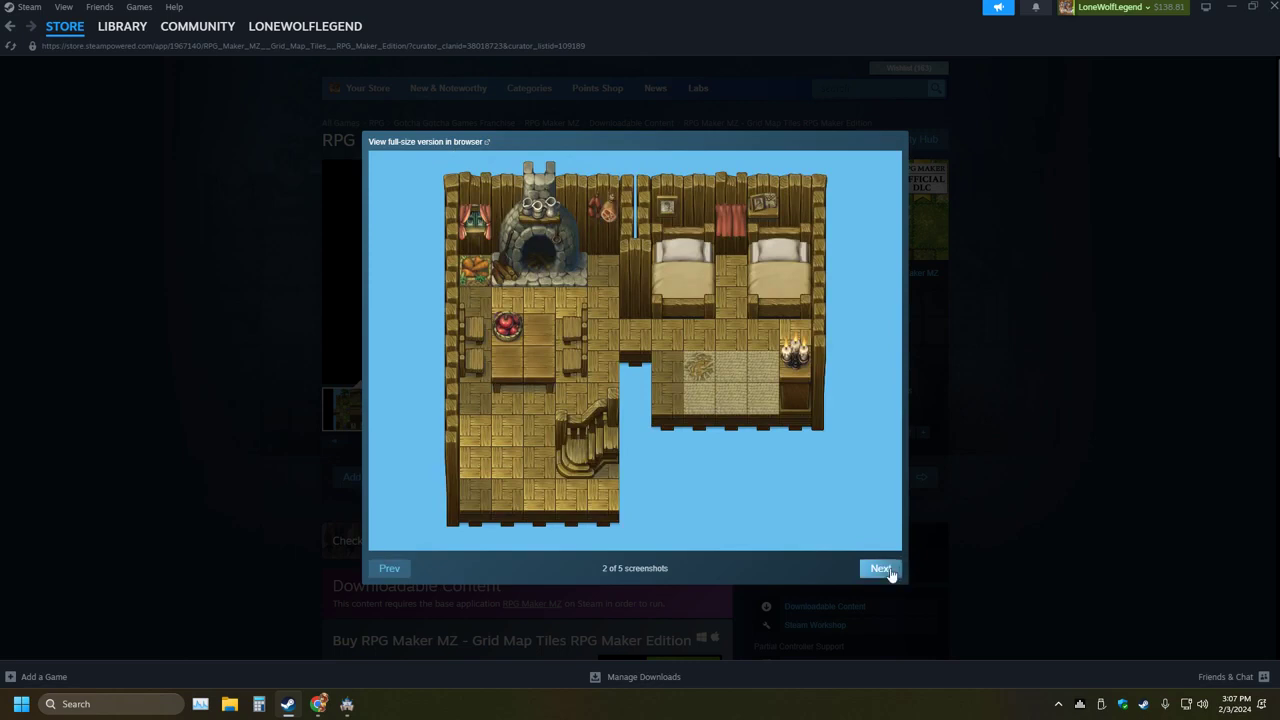
{"action": "left_click", "coordinate": [890, 571]}
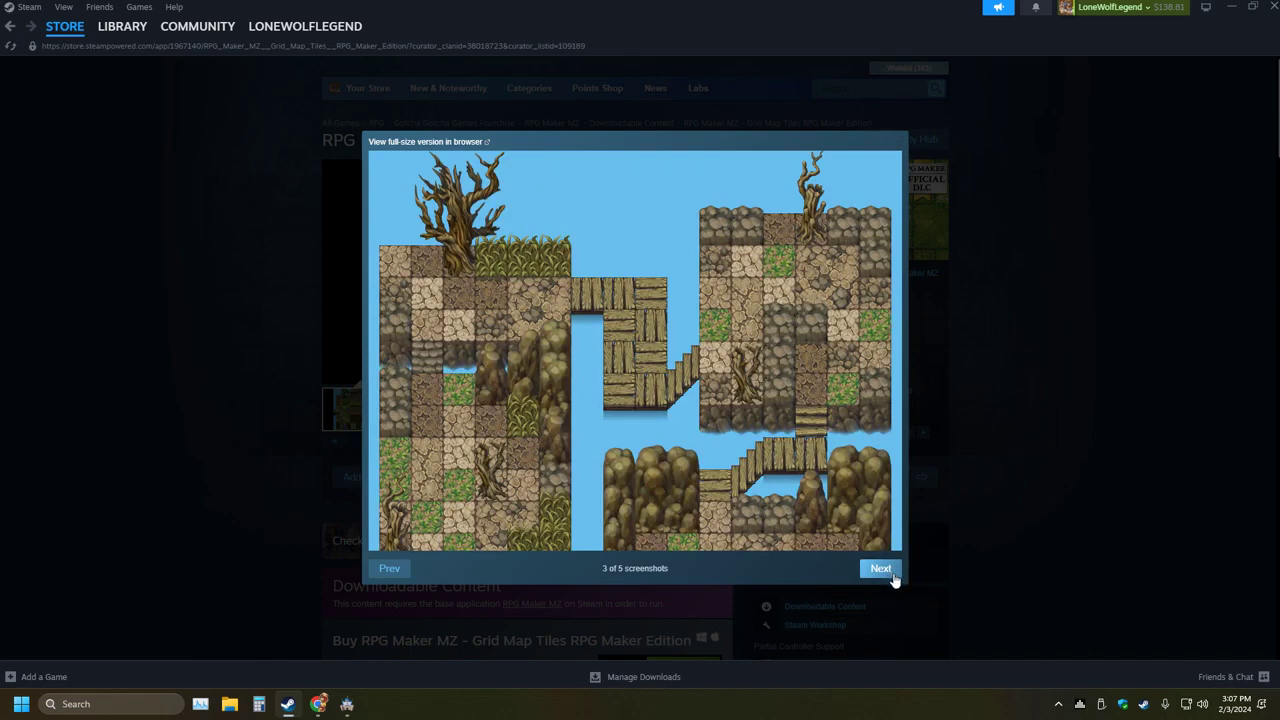
{"action": "left_click", "coordinate": [886, 570]}
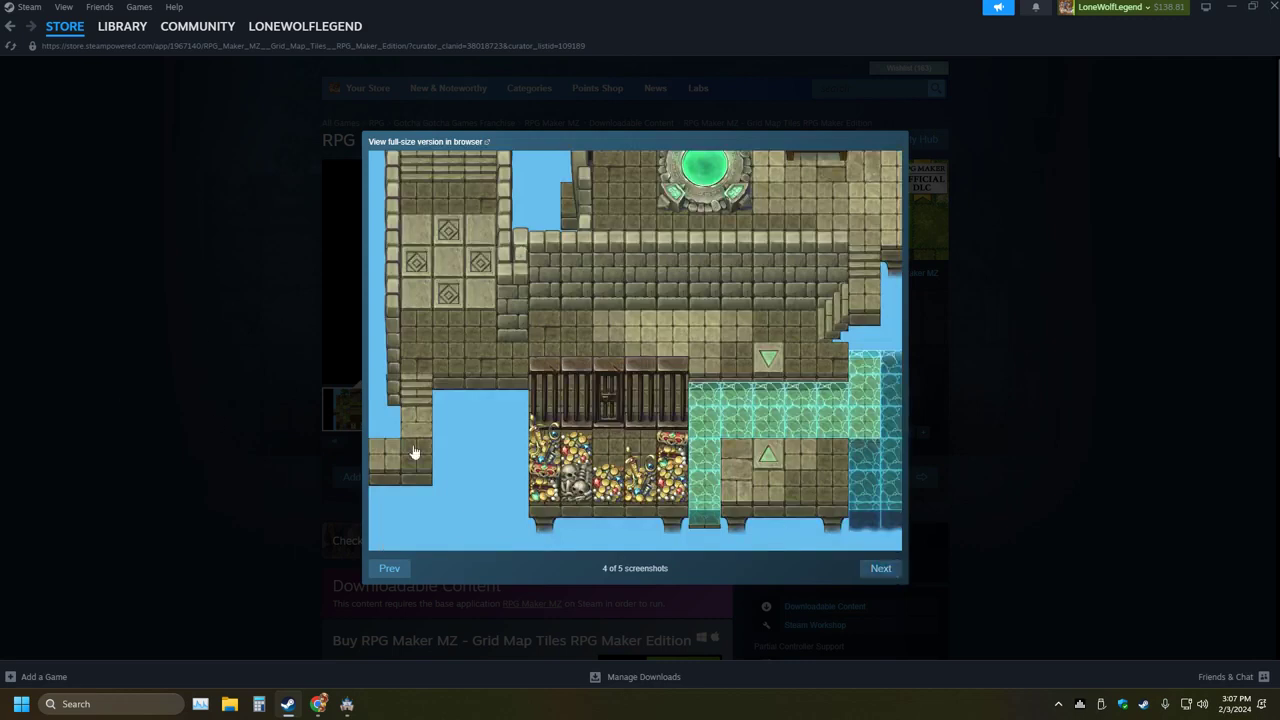
{"action": "left_click", "coordinate": [876, 569]}
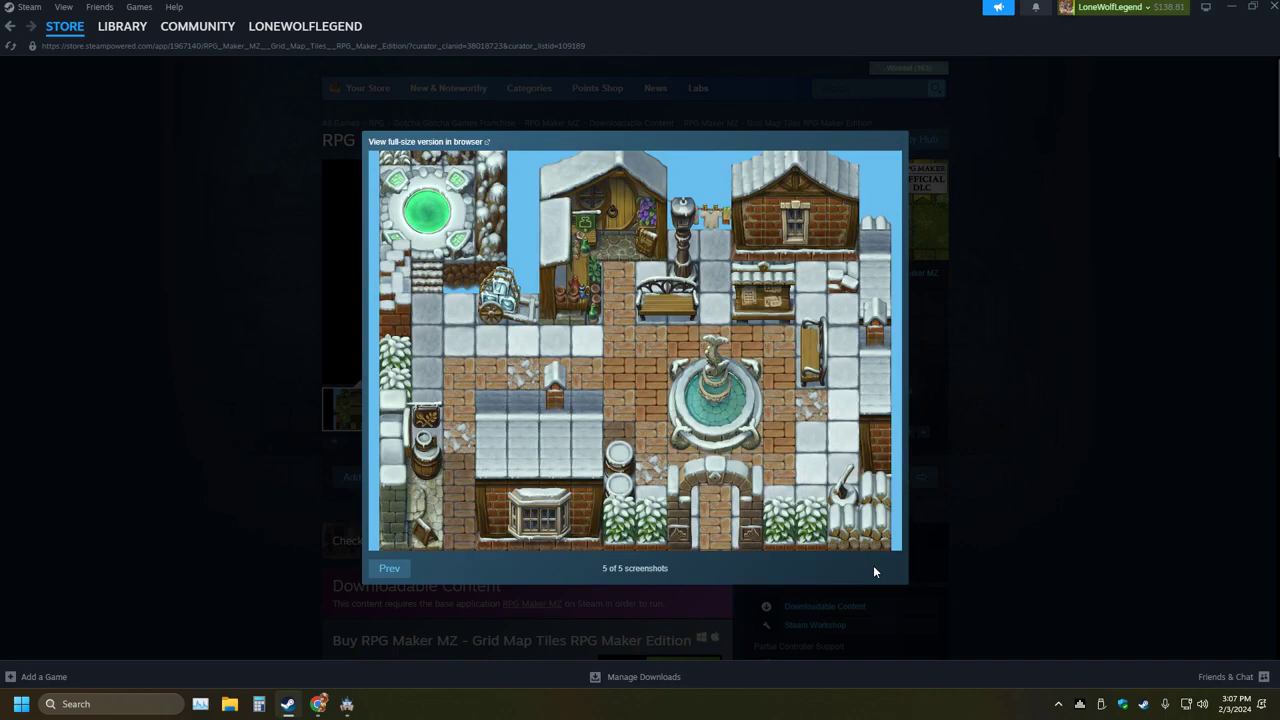
{"action": "left_click", "coordinate": [204, 412]}
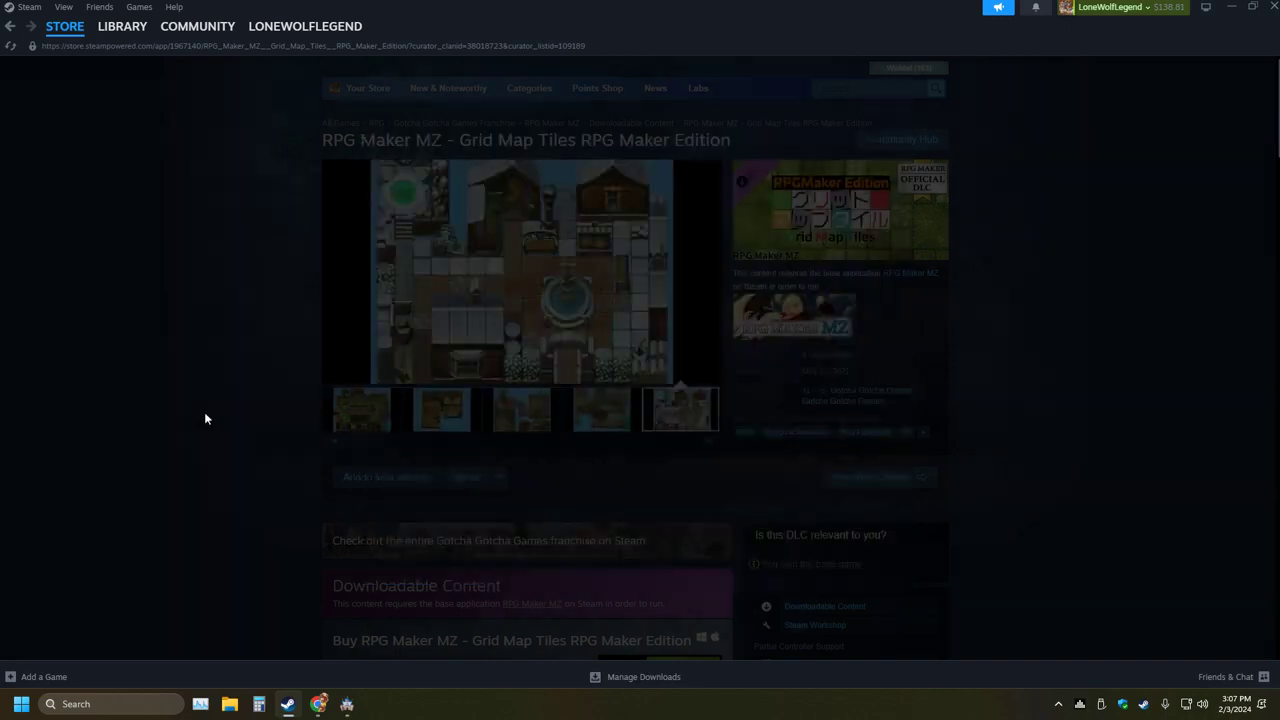
{"action": "scroll", "coordinate": [262, 504], "scroll_direction": "down", "scroll_amount": 2}
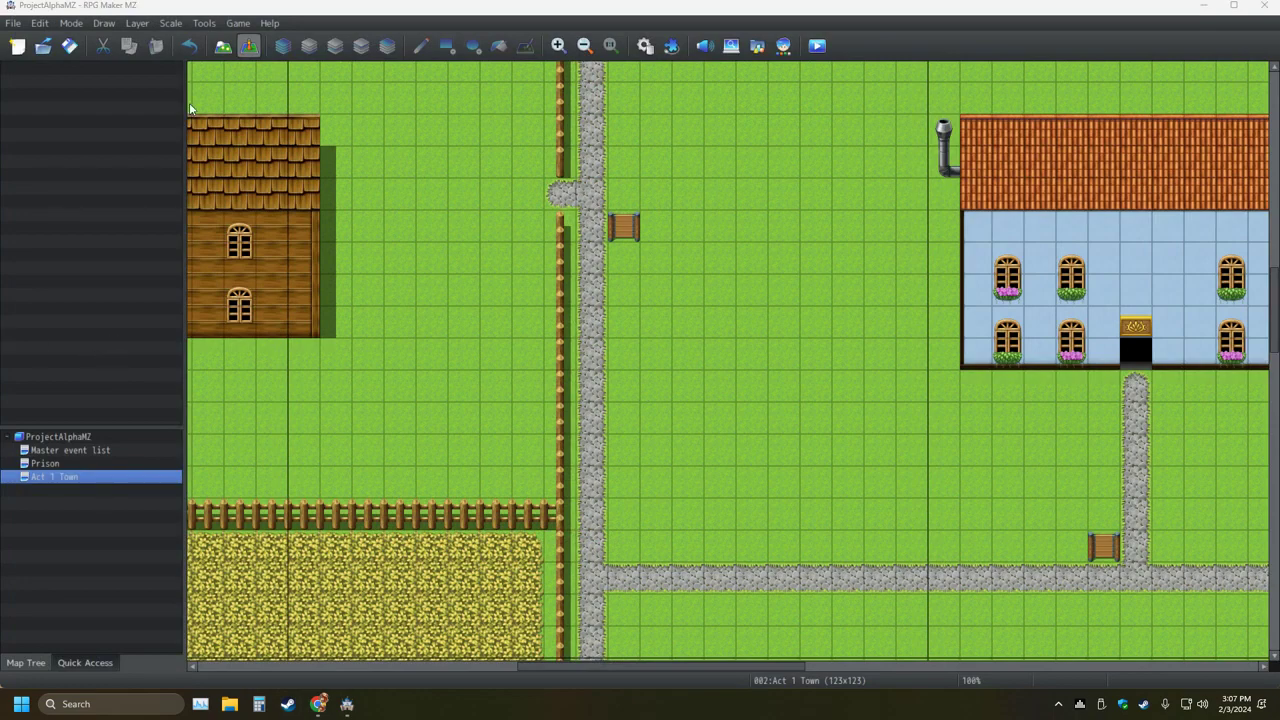
Switch to RPG Maker MZ and put the Act 1 Town map into map editing mode
{"action": "left_click", "coordinate": [226, 48]}
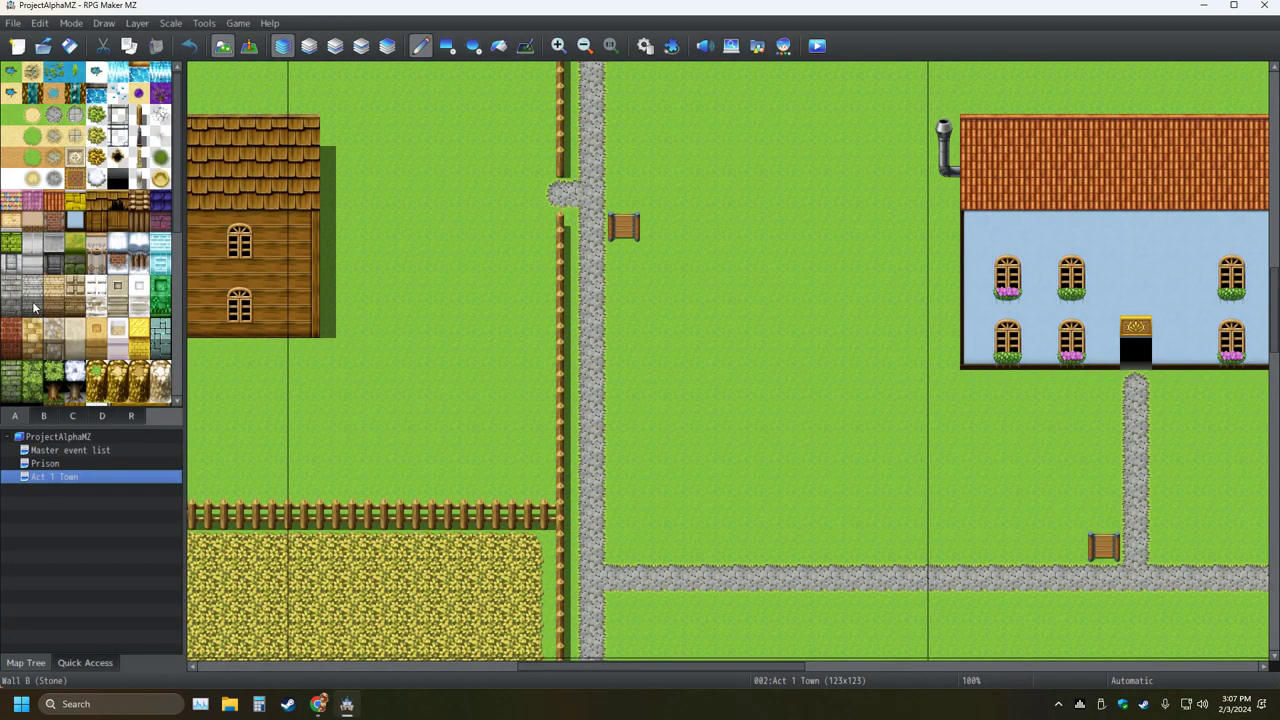
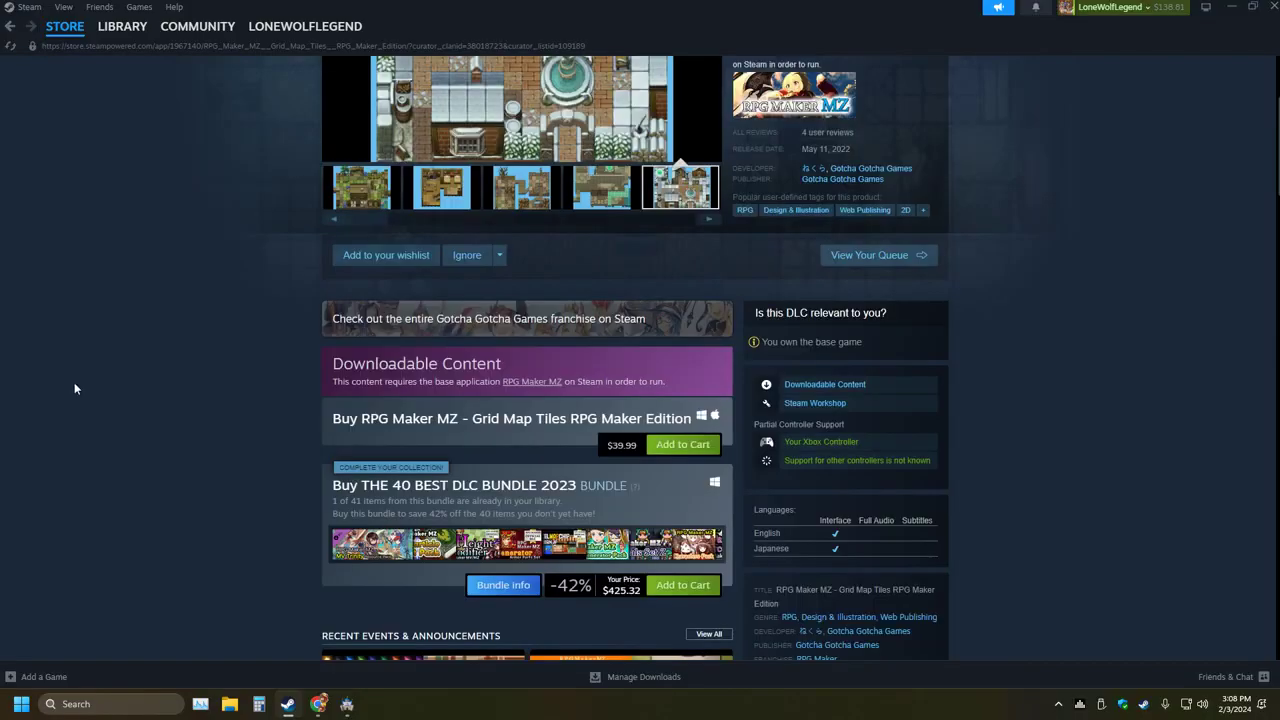
Switch to Steam and search the store for "touch some grass"
{"action": "scroll", "coordinate": [75, 380], "scroll_direction": "up", "scroll_amount": 3}
{"action": "left_click", "coordinate": [914, 95]}
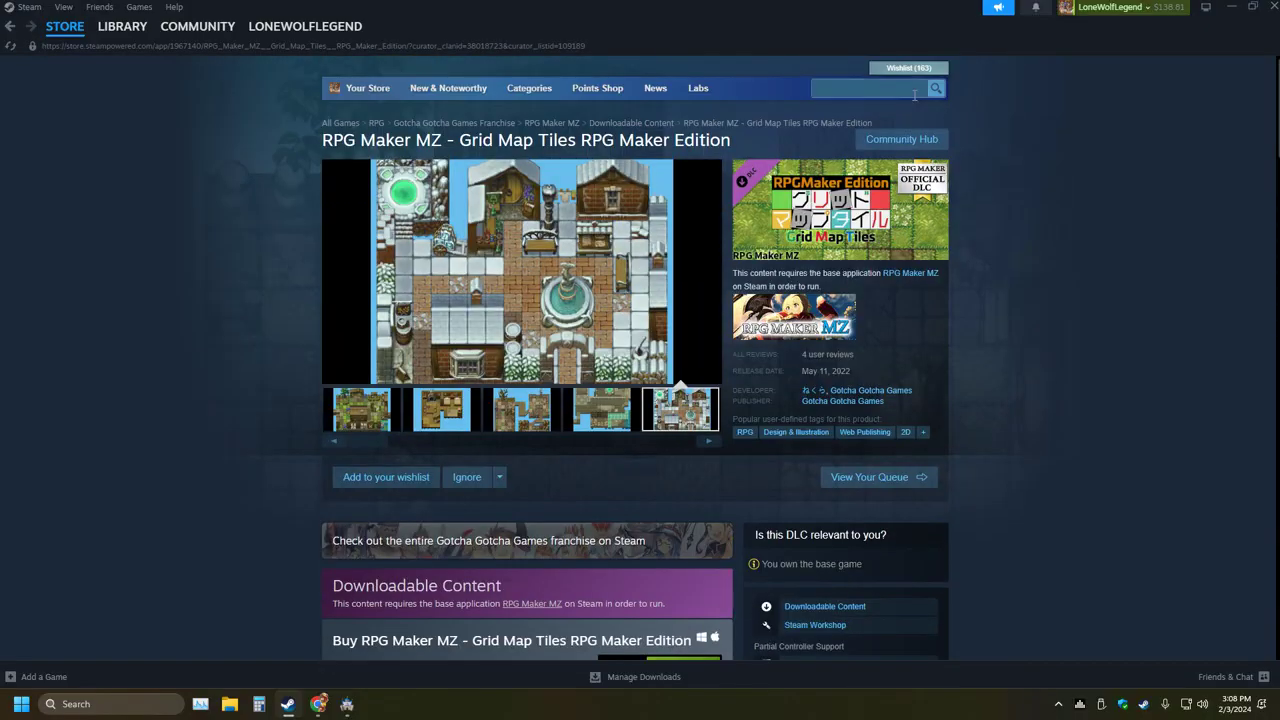
{"action": "type", "text": "touch s"}
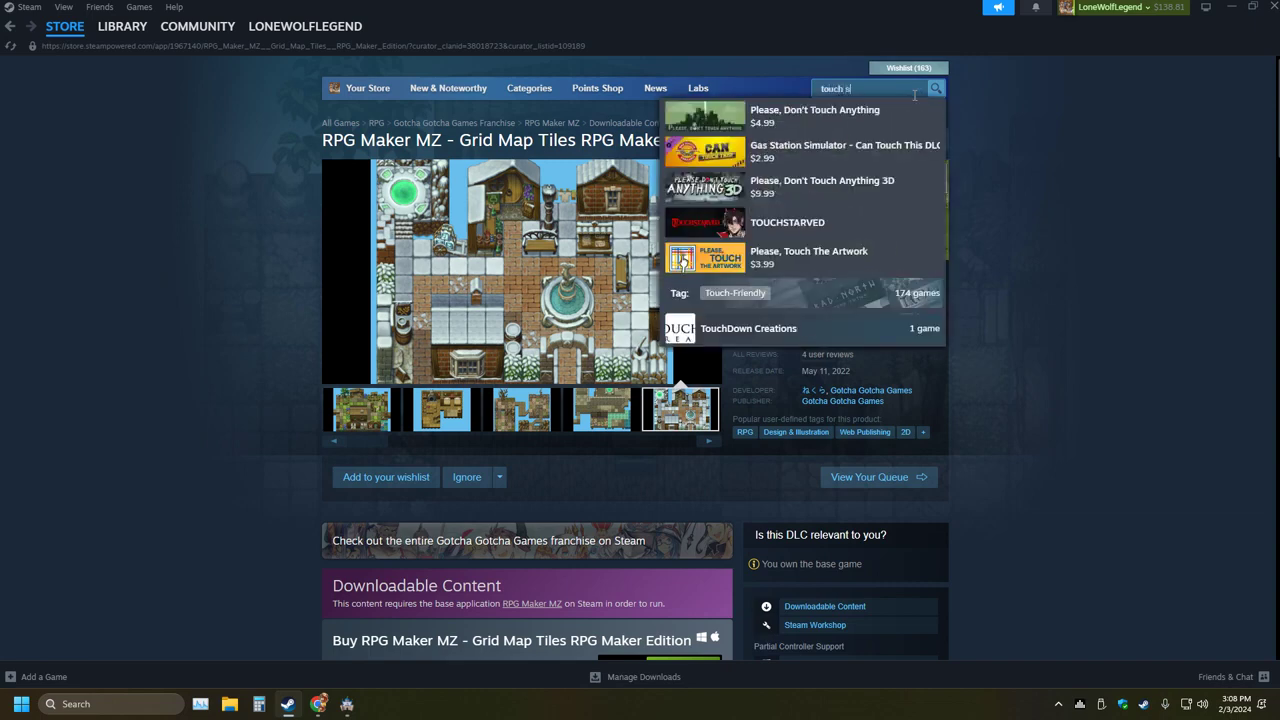
{"action": "type", "text": "ome"}
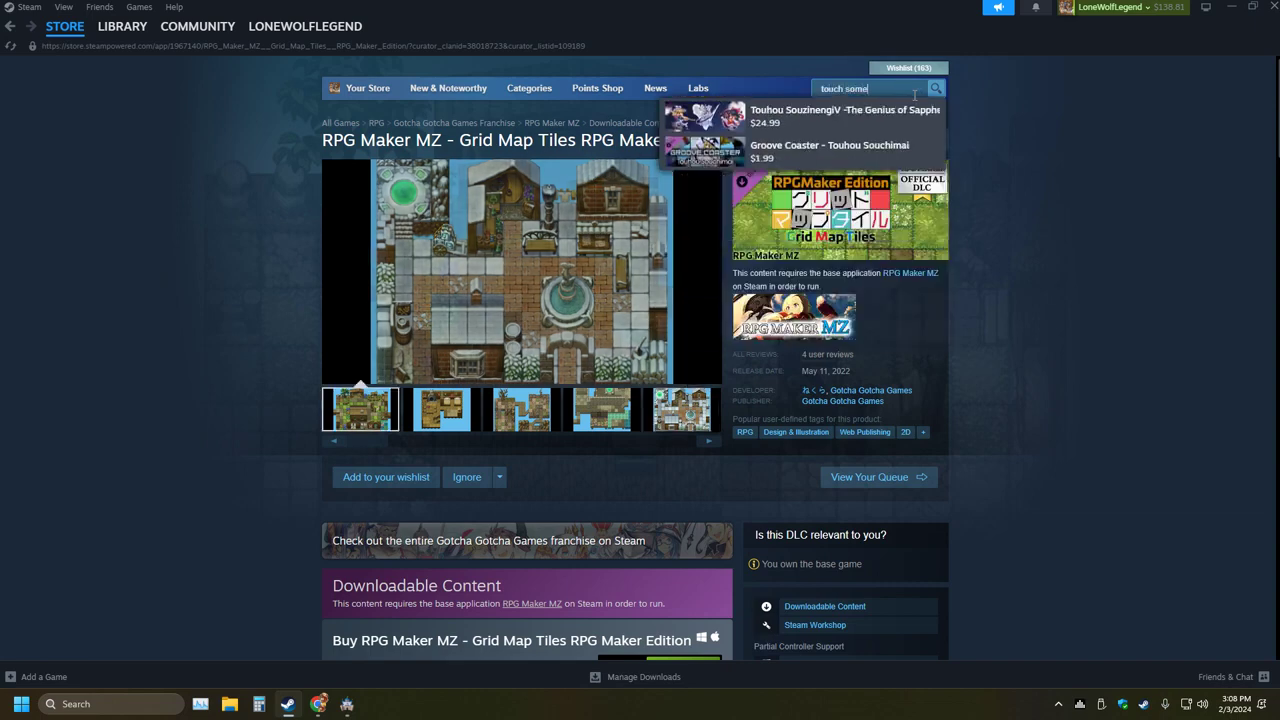
{"action": "type", "text": " grass"}
{"action": "key", "text": "Return"}
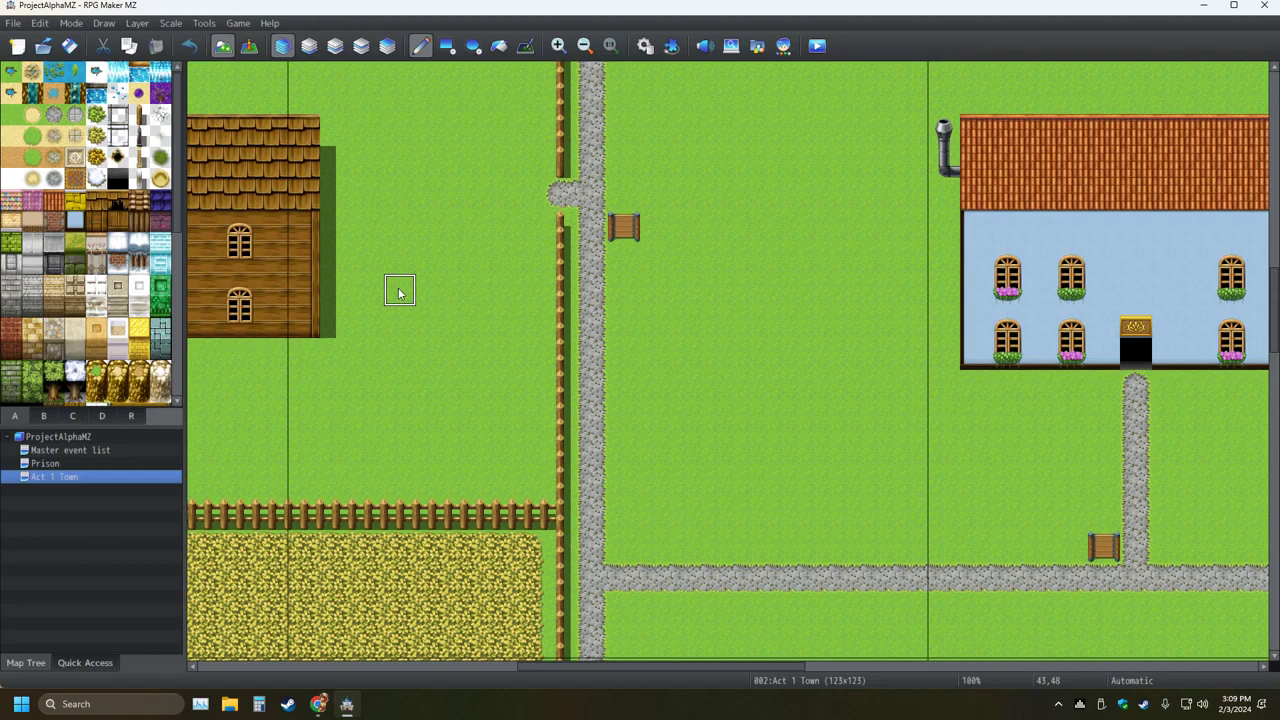
Switch to RPG Maker MZ and examine the overall layout of the Act 1 Town map
{"action": "scroll", "coordinate": [477, 260], "scroll_direction": "down", "scroll_amount": 3, "text": "ctrl"}
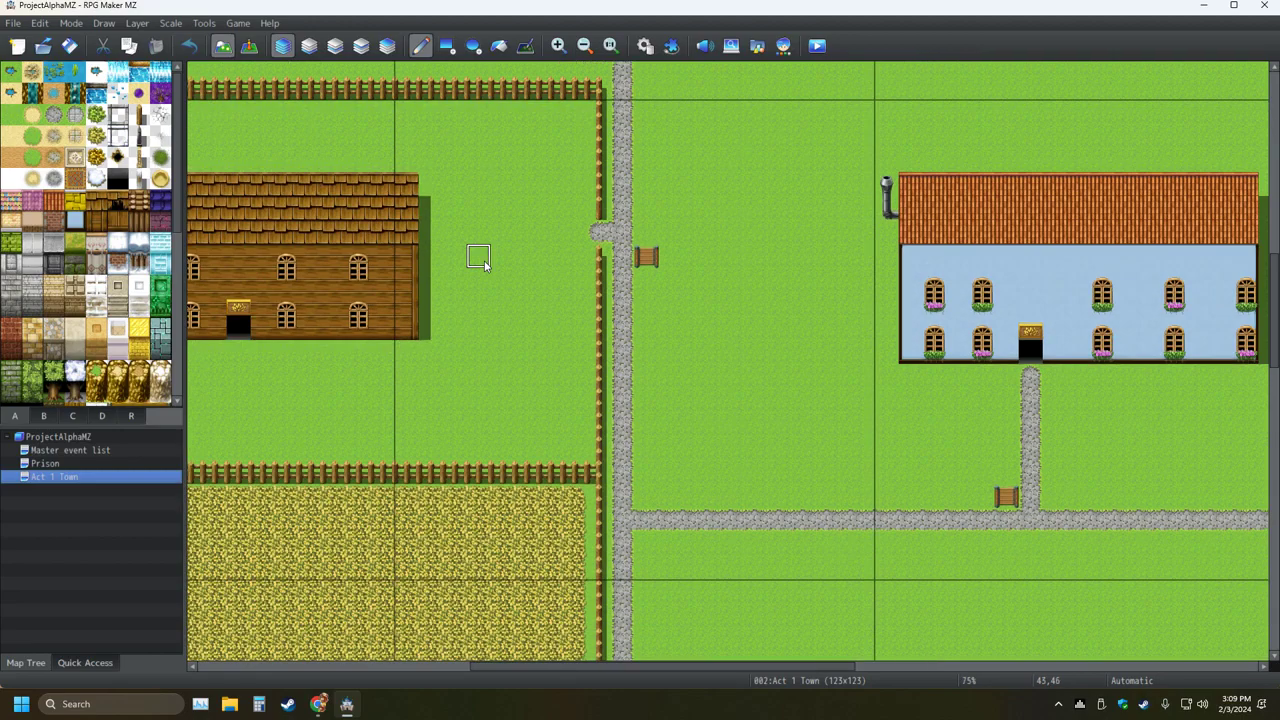
{"action": "scroll", "coordinate": [588, 268], "scroll_direction": "down", "scroll_amount": 4, "text": "ctrl"}
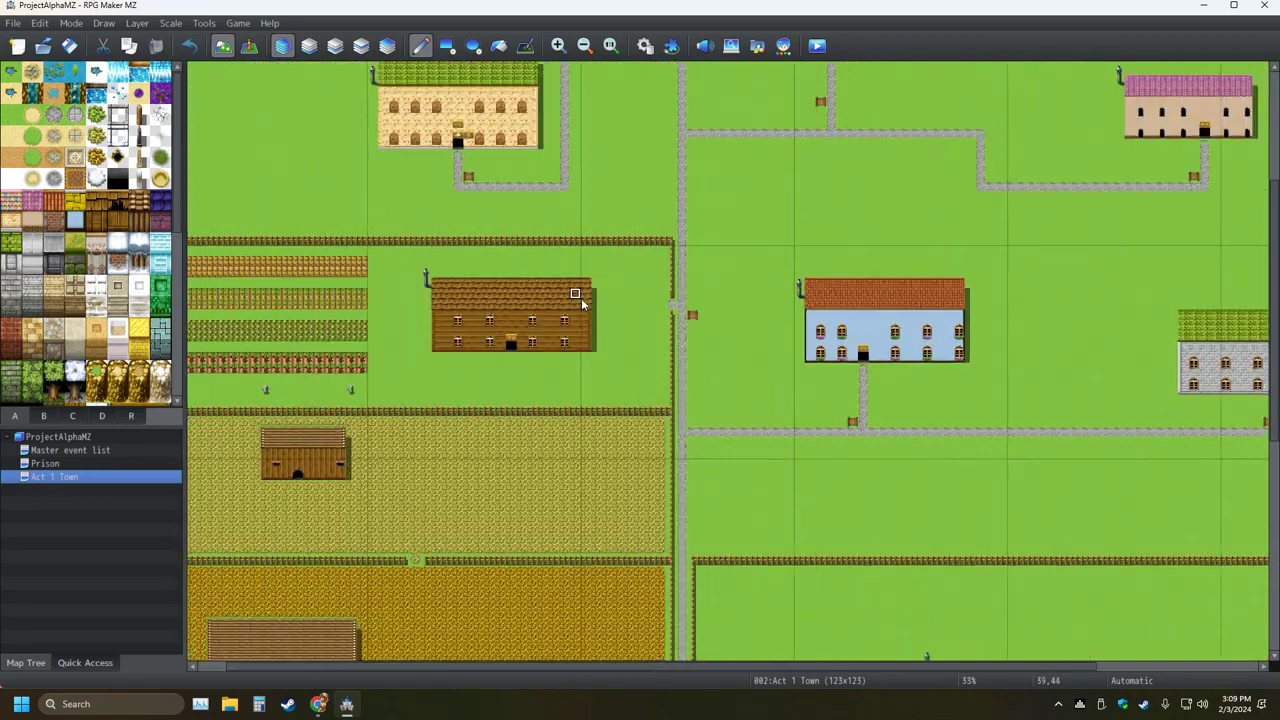
{"action": "scroll", "coordinate": [583, 305], "scroll_direction": "down", "scroll_amount": 1, "text": "ctrl"}
{"action": "scroll", "coordinate": [528, 330], "scroll_direction": "up", "scroll_amount": 3, "text": "ctrl"}
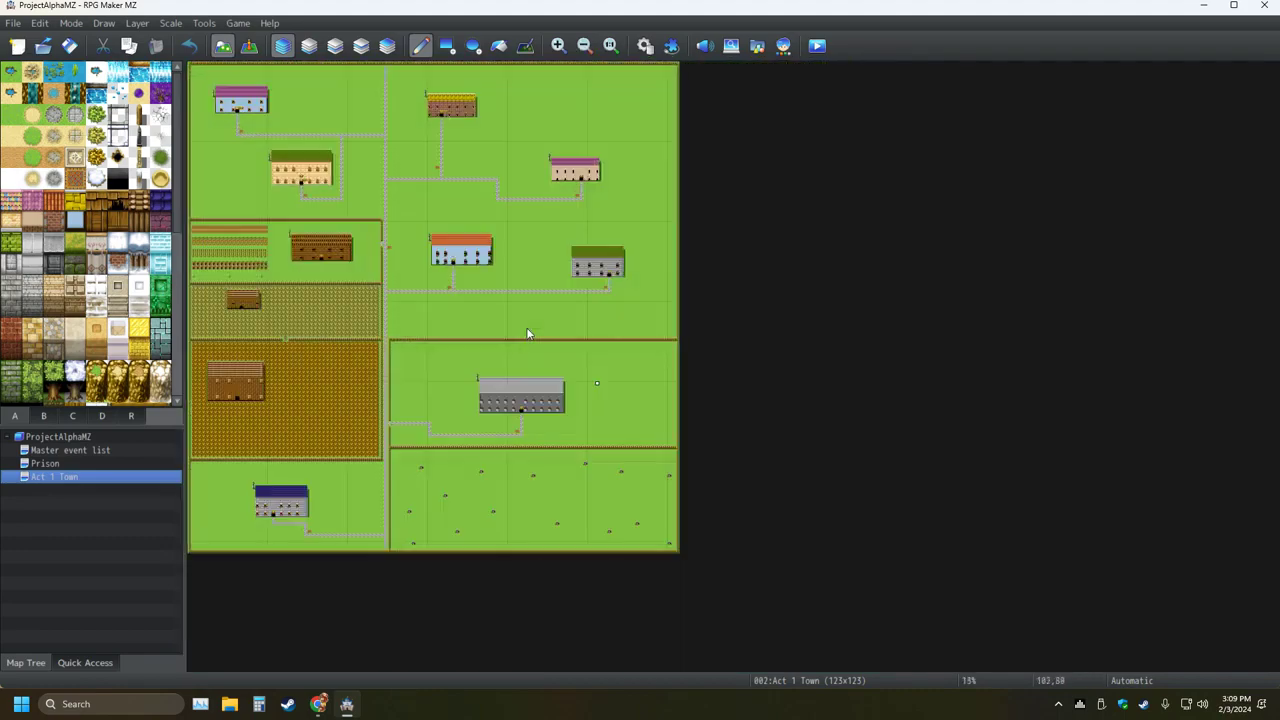
{"action": "scroll", "coordinate": [526, 327], "scroll_direction": "down", "scroll_amount": 2, "text": "ctrl"}
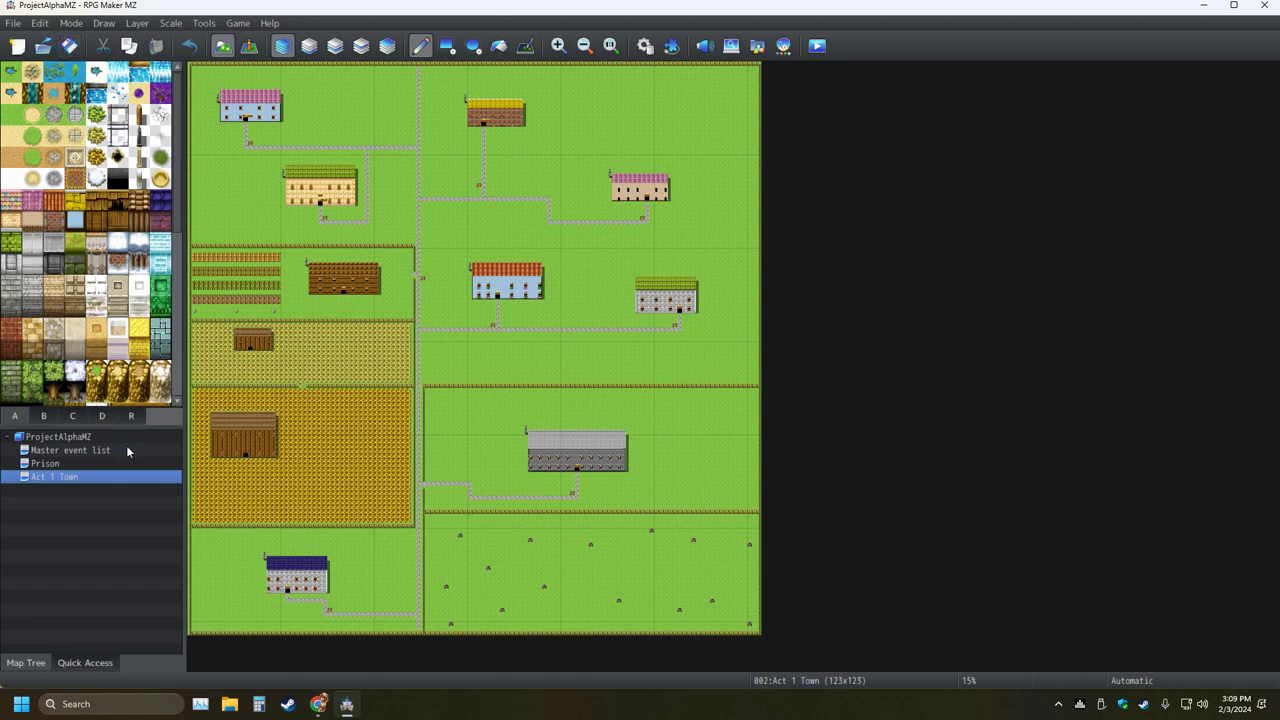
Select the two-tile-high green topiary tree from tileset B for painting on the Act 1 Town map
{"action": "left_click", "coordinate": [101, 465]}
{"action": "left_click", "coordinate": [91, 478]}
{"action": "left_click", "coordinate": [44, 415]}
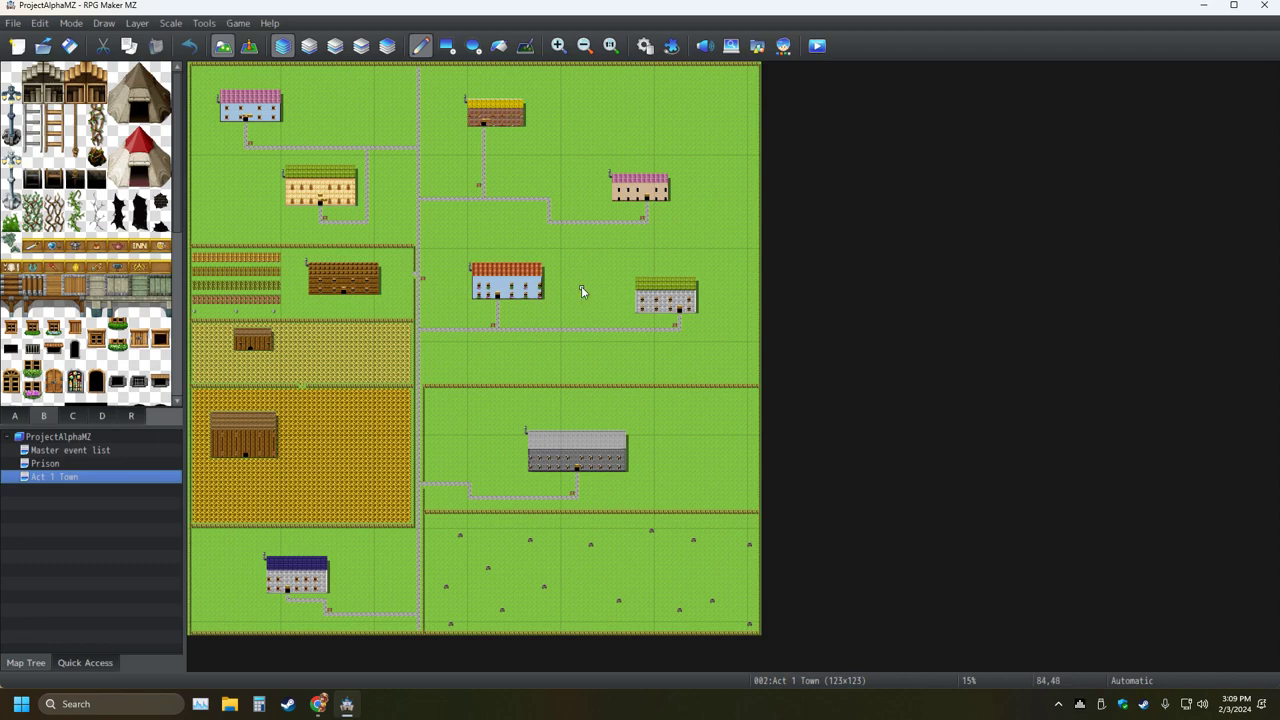
{"action": "scroll", "coordinate": [113, 343], "scroll_direction": "down", "scroll_amount": 2}
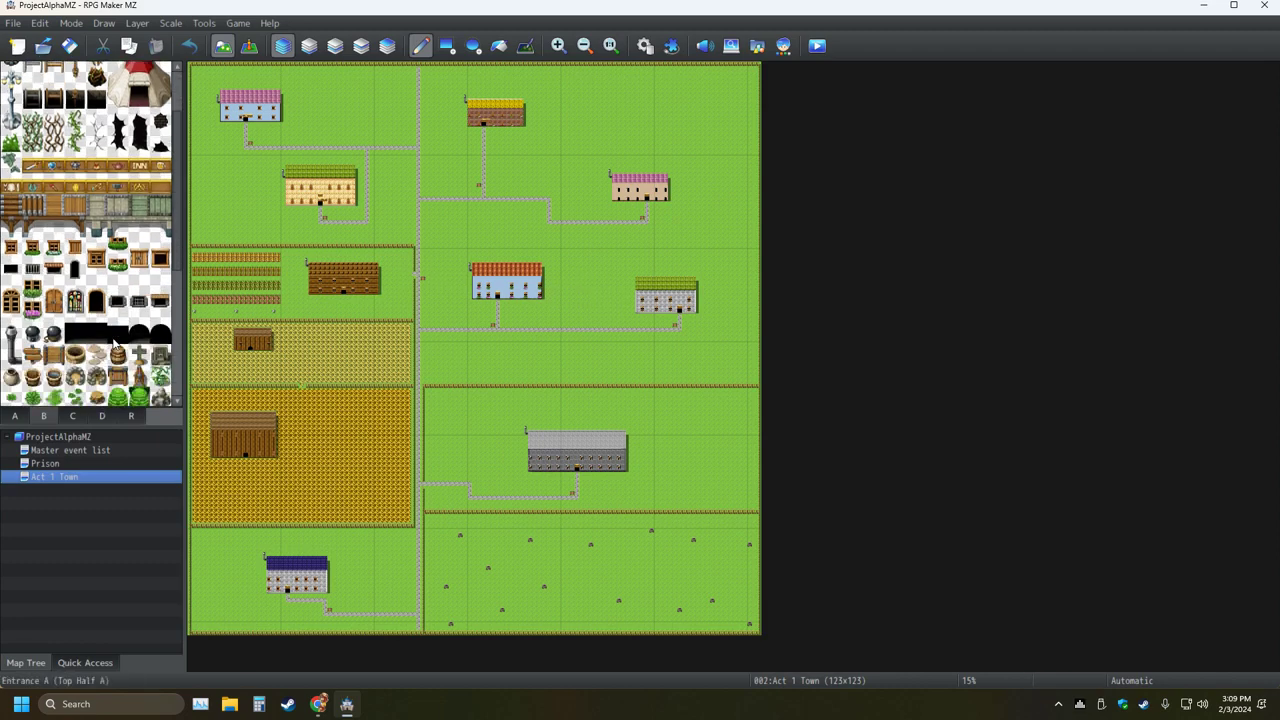
{"action": "scroll", "coordinate": [113, 343], "scroll_direction": "down", "scroll_amount": 3}
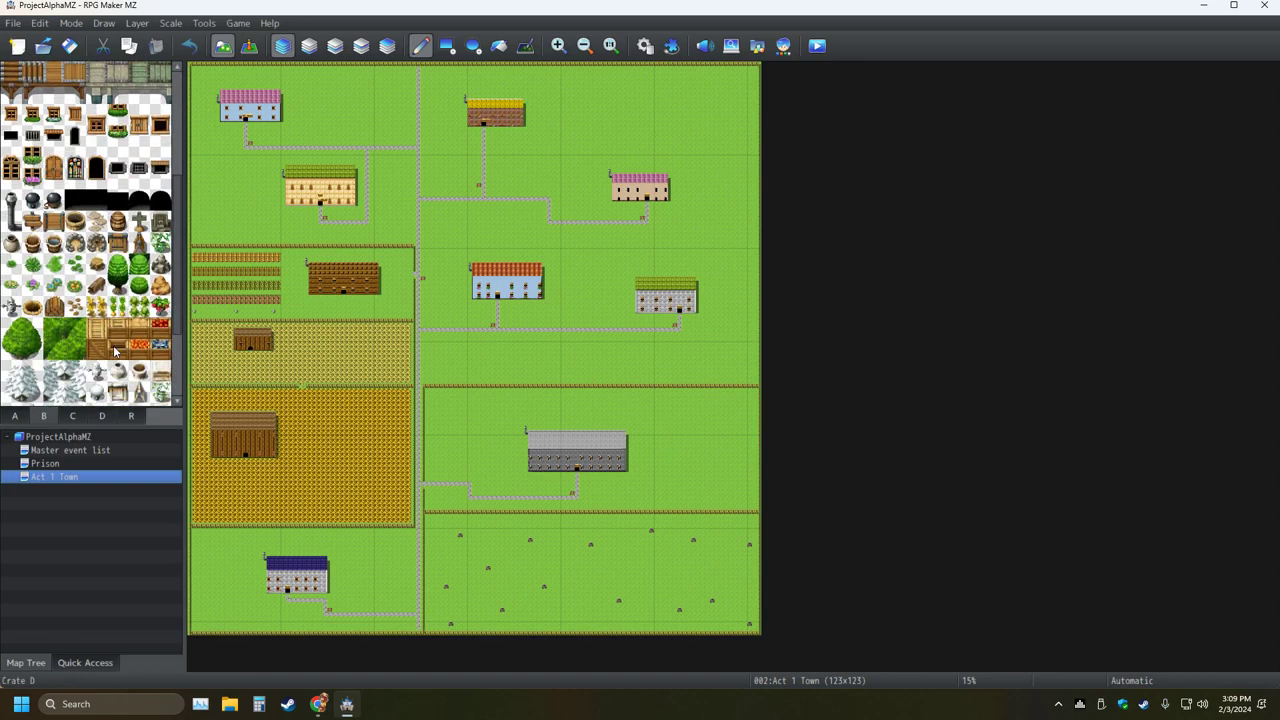
{"action": "left_click_drag", "start_coordinate": [117, 285], "coordinate": [117, 264]}
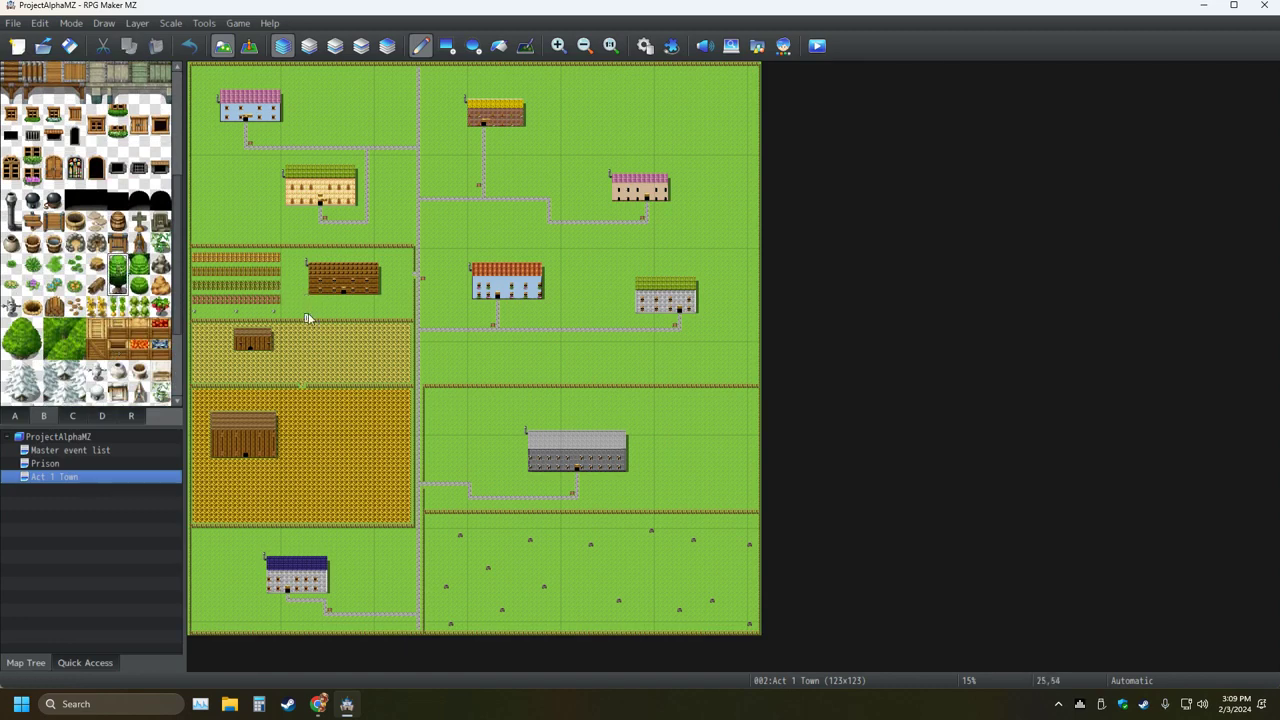
Examine the grass areas around the inn and across the whole Act 1 Town map
{"action": "scroll", "coordinate": [308, 318], "scroll_direction": "up", "scroll_amount": 5, "text": "ctrl"}
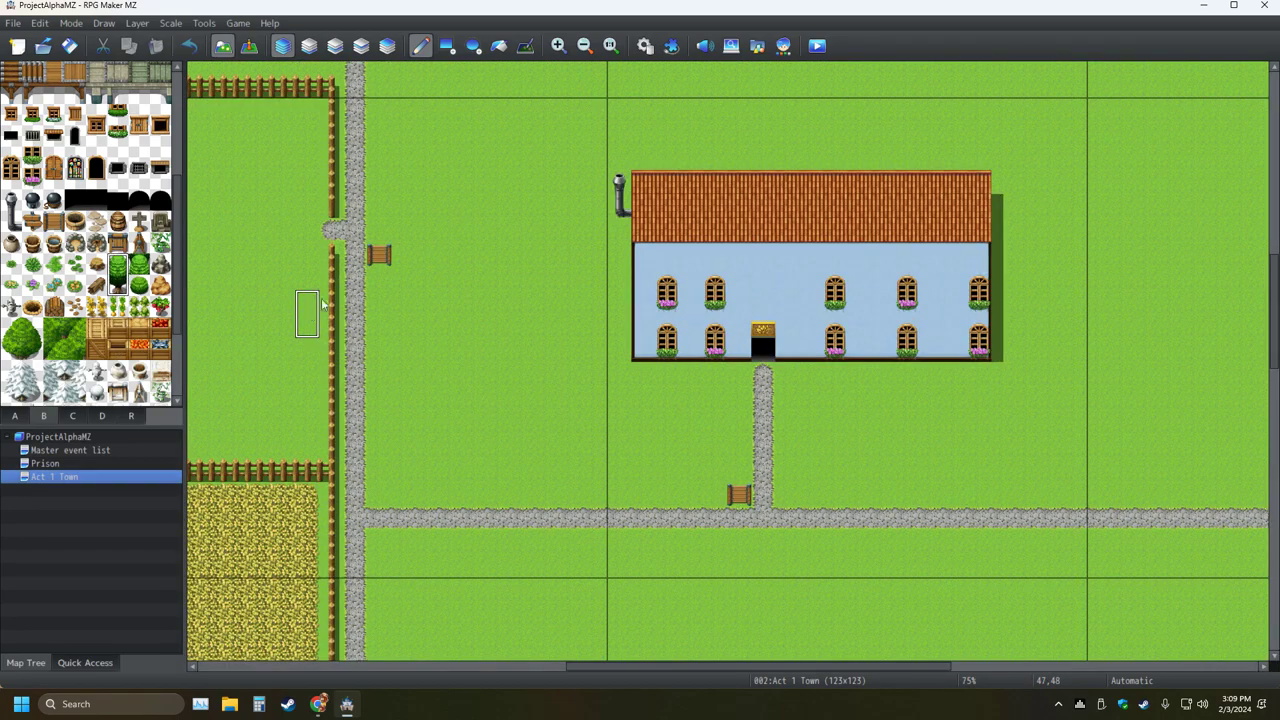
{"action": "middle_click", "coordinate": [548, 256]}
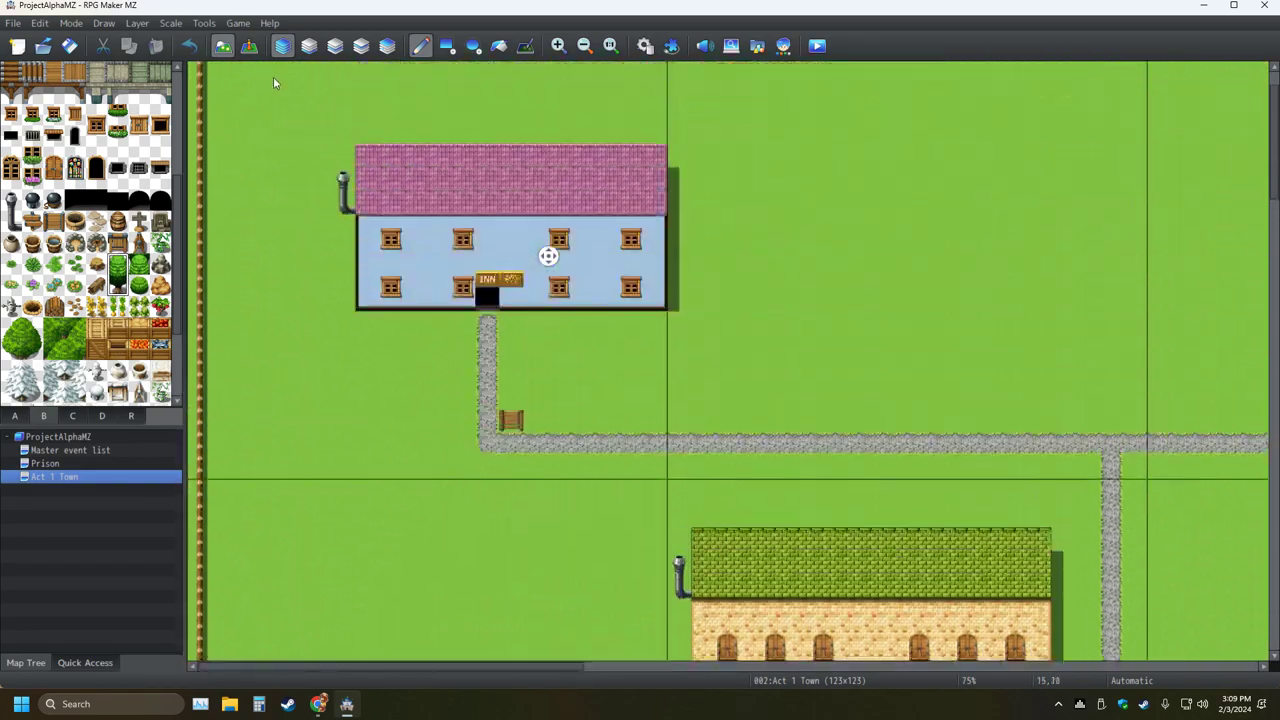
{"action": "middle_click", "coordinate": [275, 82]}
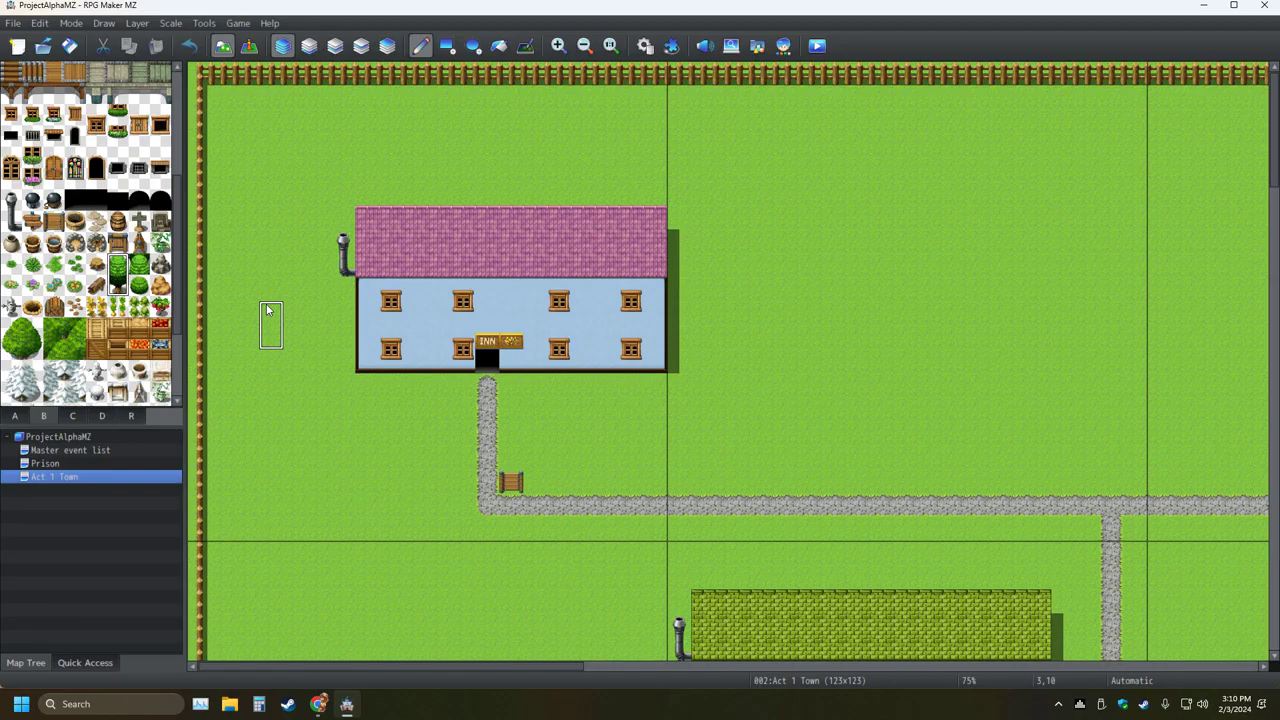
{"action": "scroll", "coordinate": [286, 294], "scroll_direction": "down", "scroll_amount": 4, "text": "ctrl"}
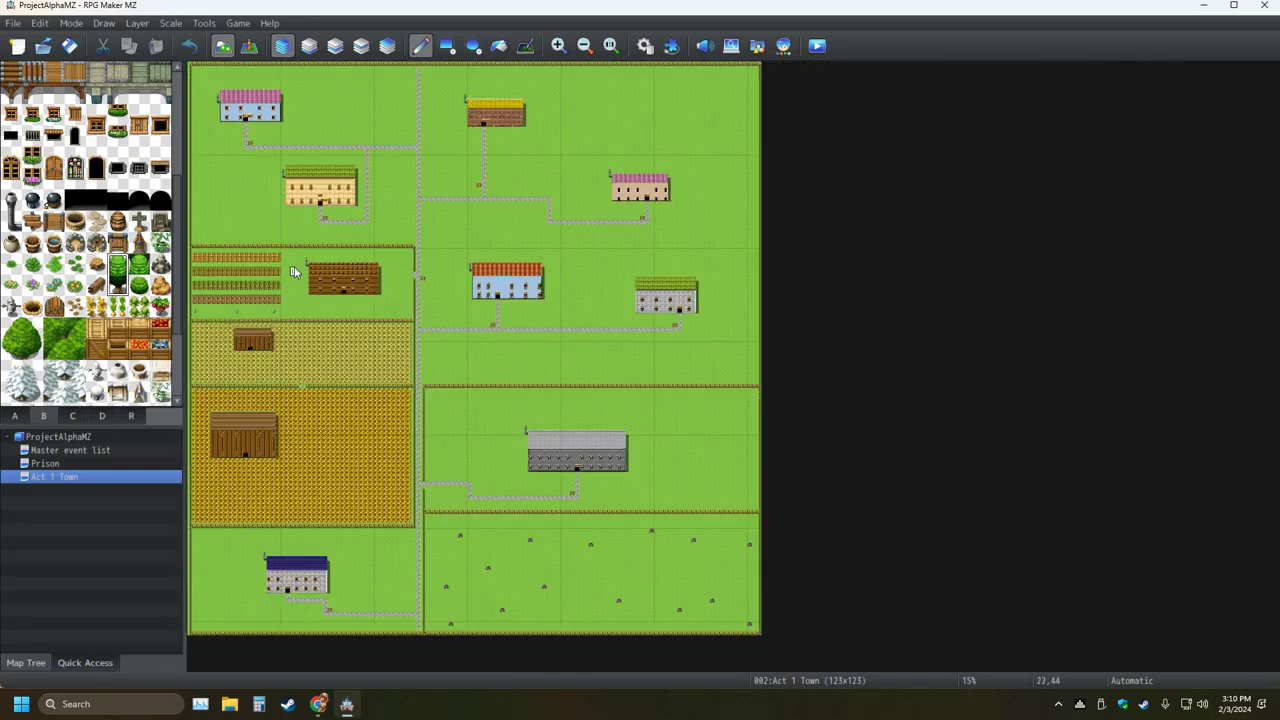
{"action": "scroll", "coordinate": [294, 271], "scroll_direction": "down", "scroll_amount": 1, "text": "ctrl"}
{"action": "scroll", "coordinate": [294, 271], "scroll_direction": "up", "scroll_amount": 3, "text": "ctrl"}
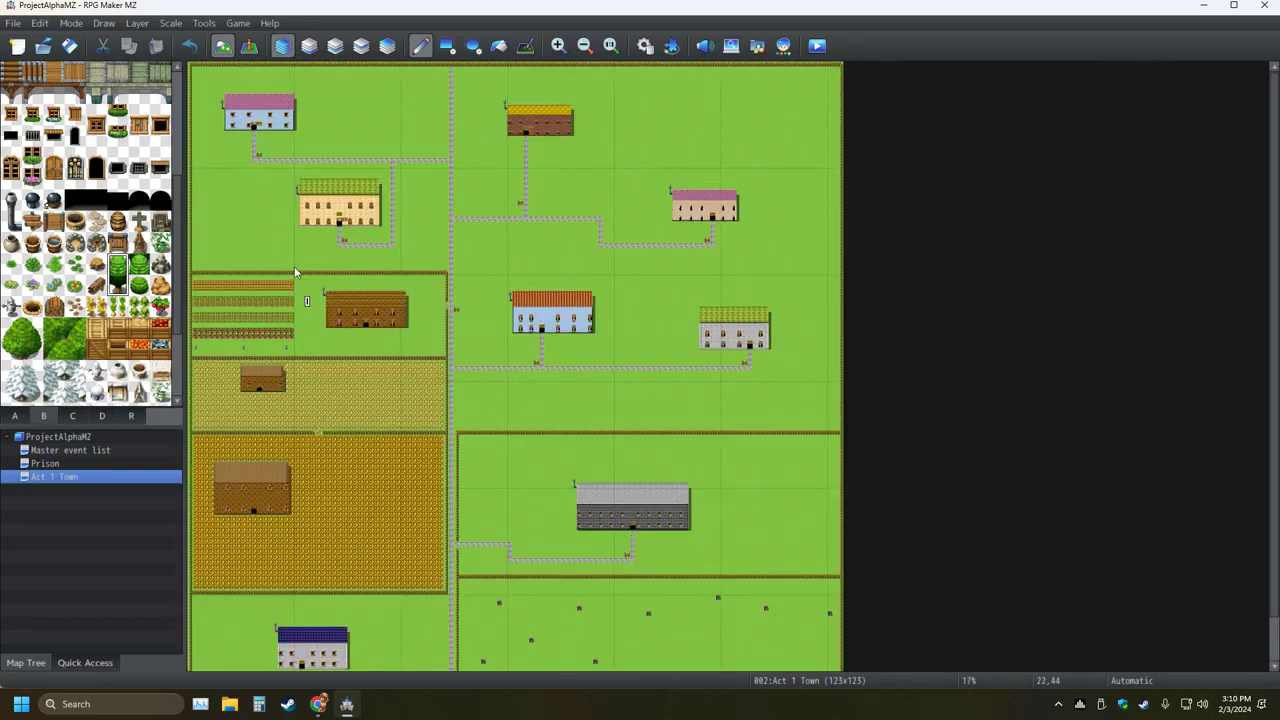
{"action": "scroll", "coordinate": [294, 270], "scroll_direction": "down", "scroll_amount": 2, "text": "ctrl"}
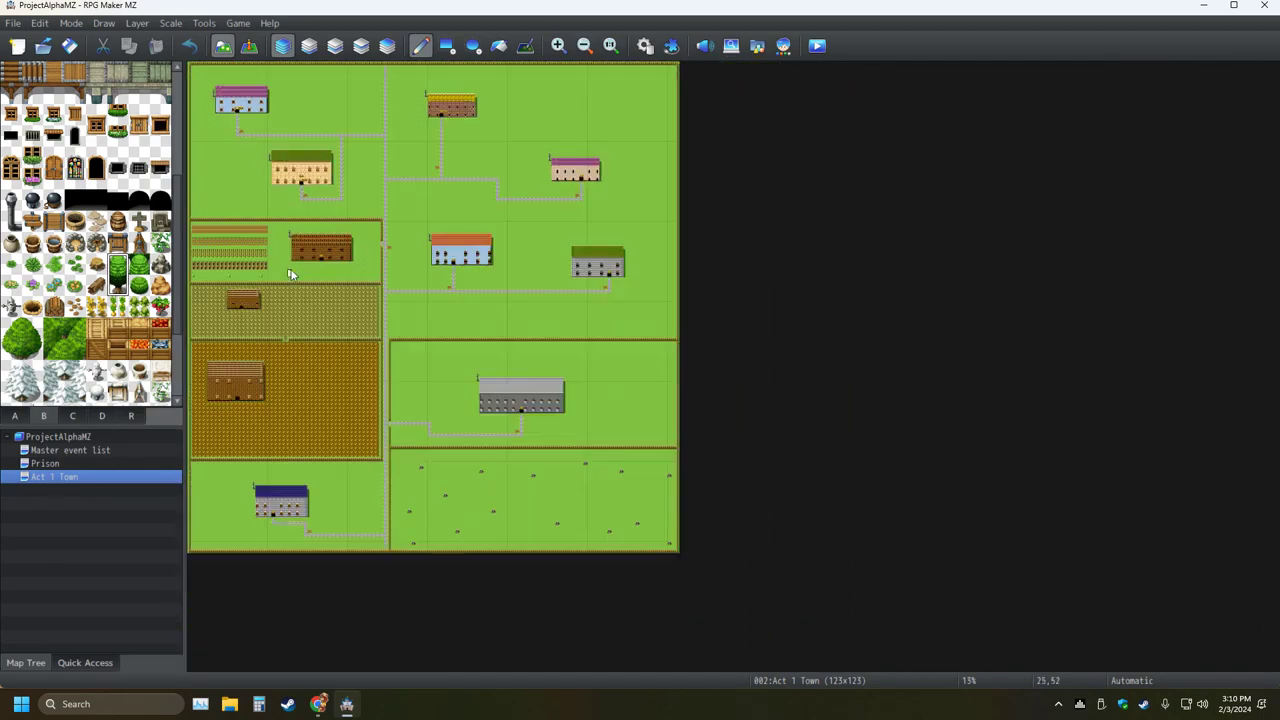
Try placing a two-by-two dense forest block from tileset B beside the inn's roof, and undo it
{"action": "scroll", "coordinate": [290, 273], "scroll_direction": "up", "scroll_amount": 1, "text": "ctrl"}
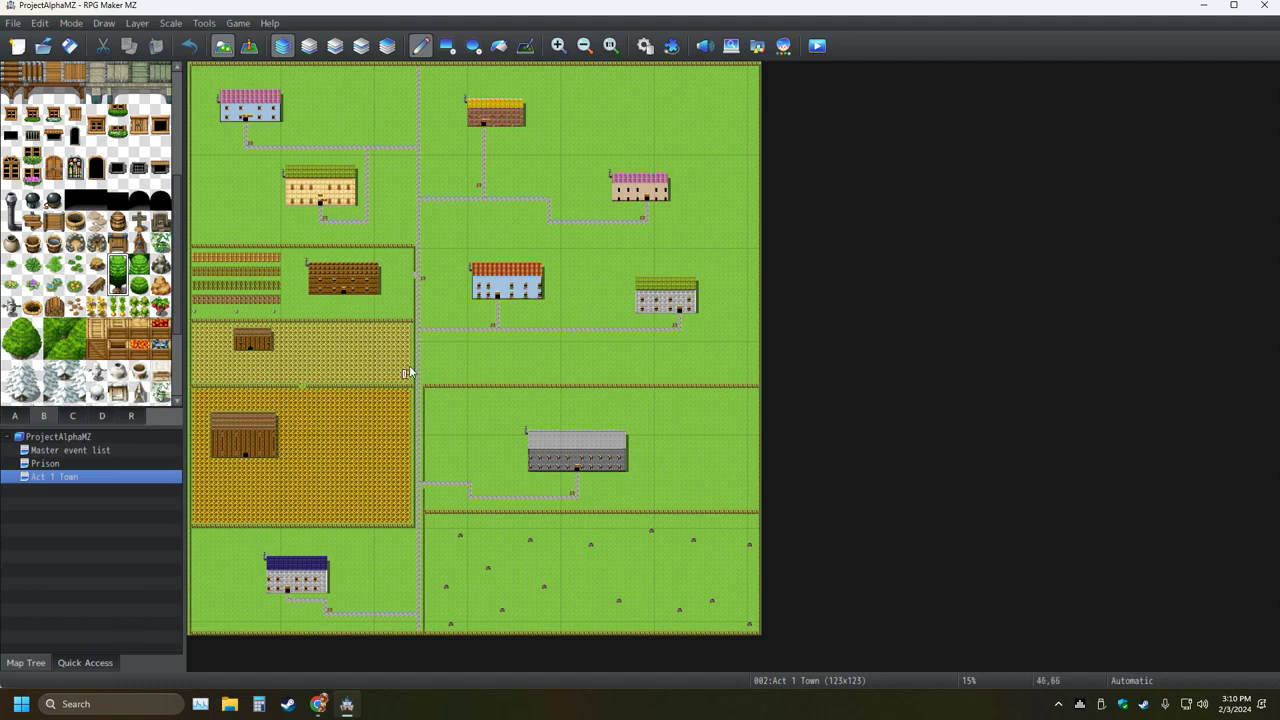
{"action": "scroll", "coordinate": [390, 394], "scroll_direction": "up", "scroll_amount": 2, "text": "ctrl"}
{"action": "scroll", "coordinate": [390, 396], "scroll_direction": "up", "scroll_amount": 1, "text": "ctrl"}
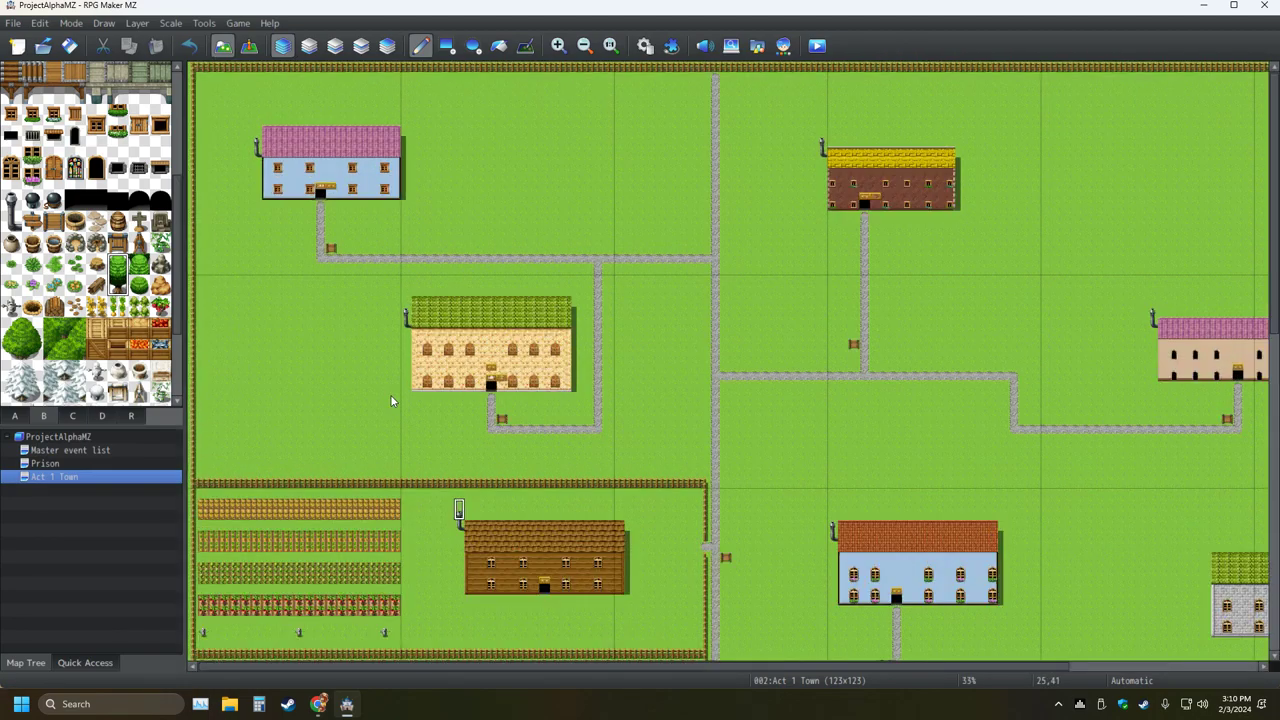
{"action": "scroll", "coordinate": [390, 396], "scroll_direction": "up", "scroll_amount": 2, "text": "ctrl"}
{"action": "scroll", "coordinate": [391, 400], "scroll_direction": "up", "scroll_amount": 4, "text": "ctrl"}
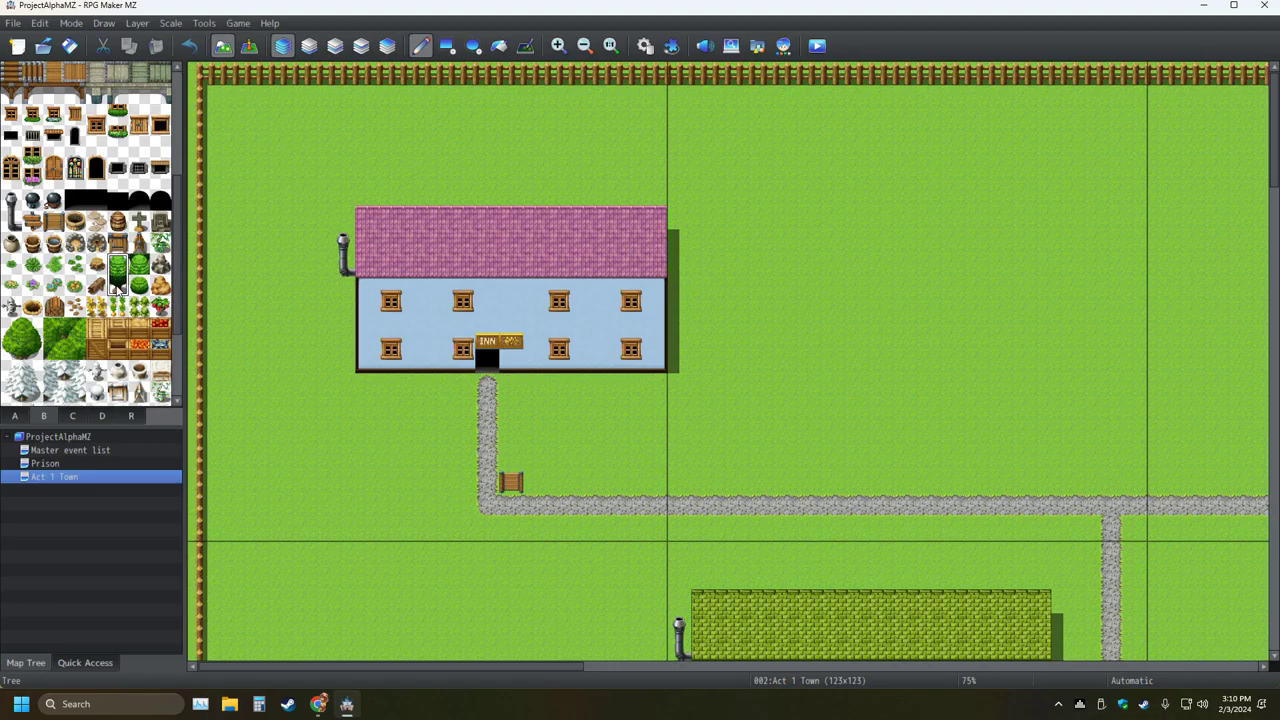
{"action": "scroll", "coordinate": [135, 290], "scroll_direction": "down", "scroll_amount": 3}
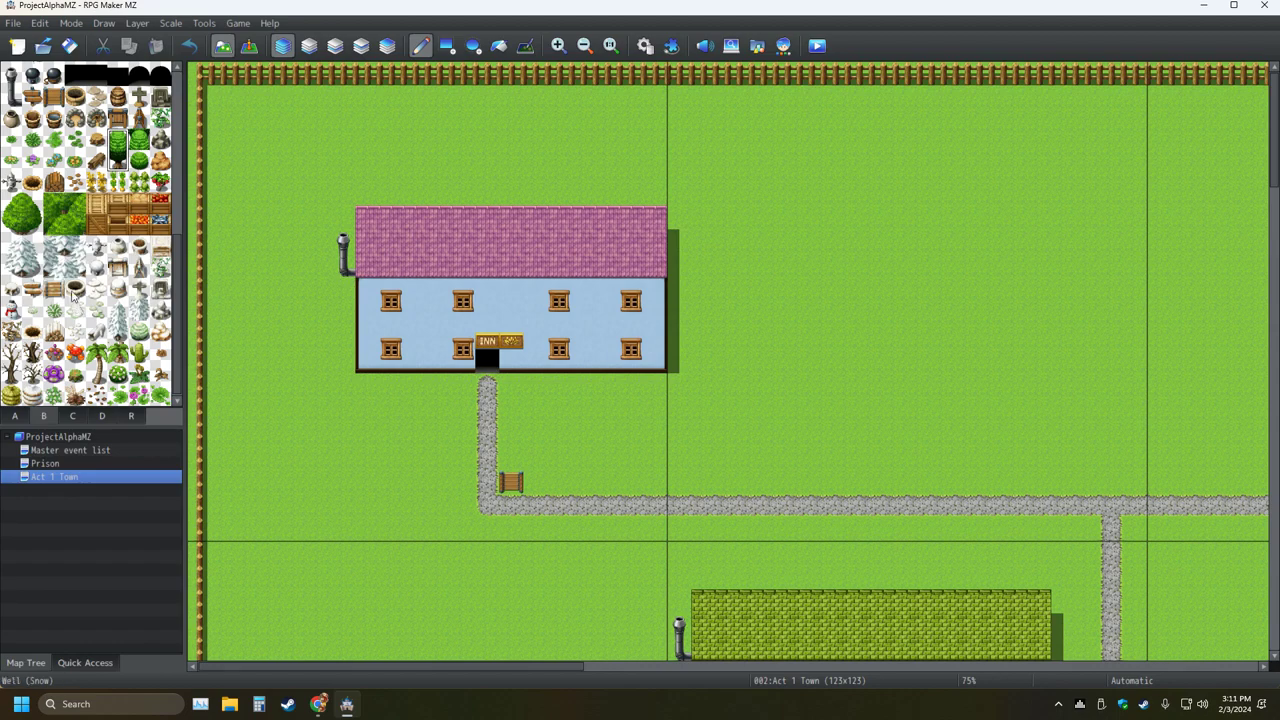
{"action": "left_click_drag", "start_coordinate": [53, 205], "coordinate": [75, 228]}
{"action": "left_click", "coordinate": [320, 200]}
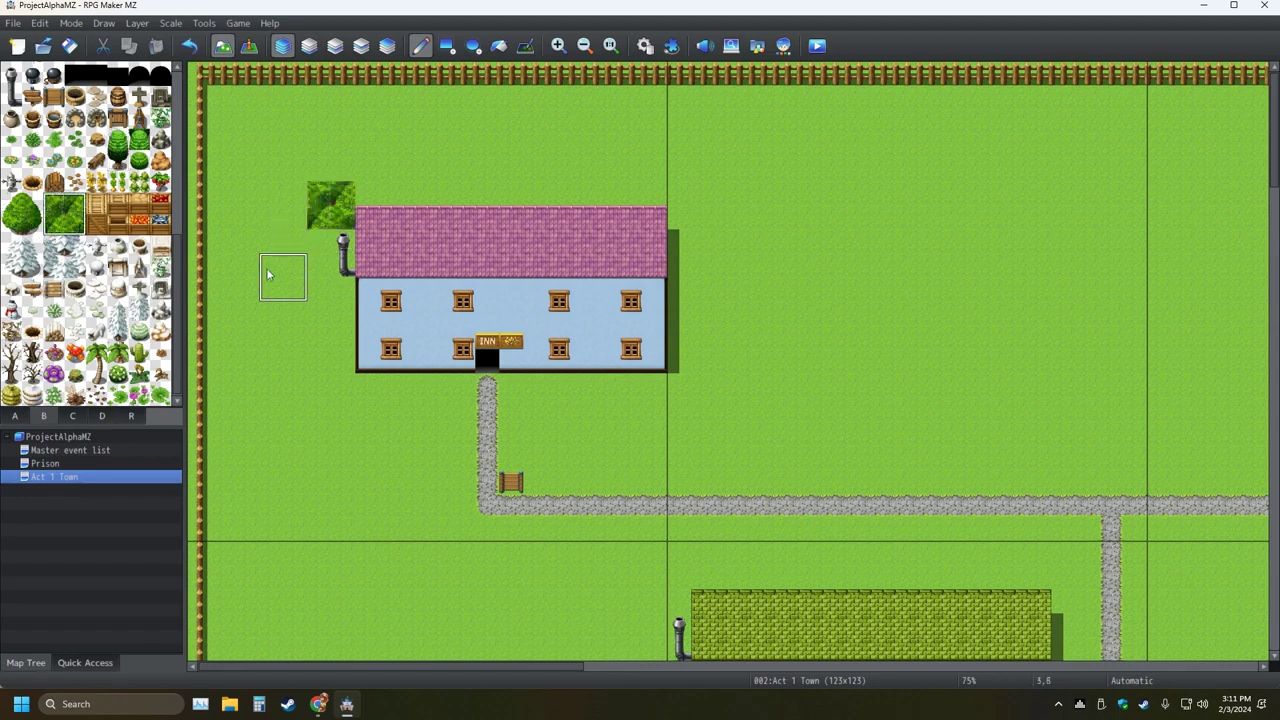
{"action": "left_click", "coordinate": [189, 45]}
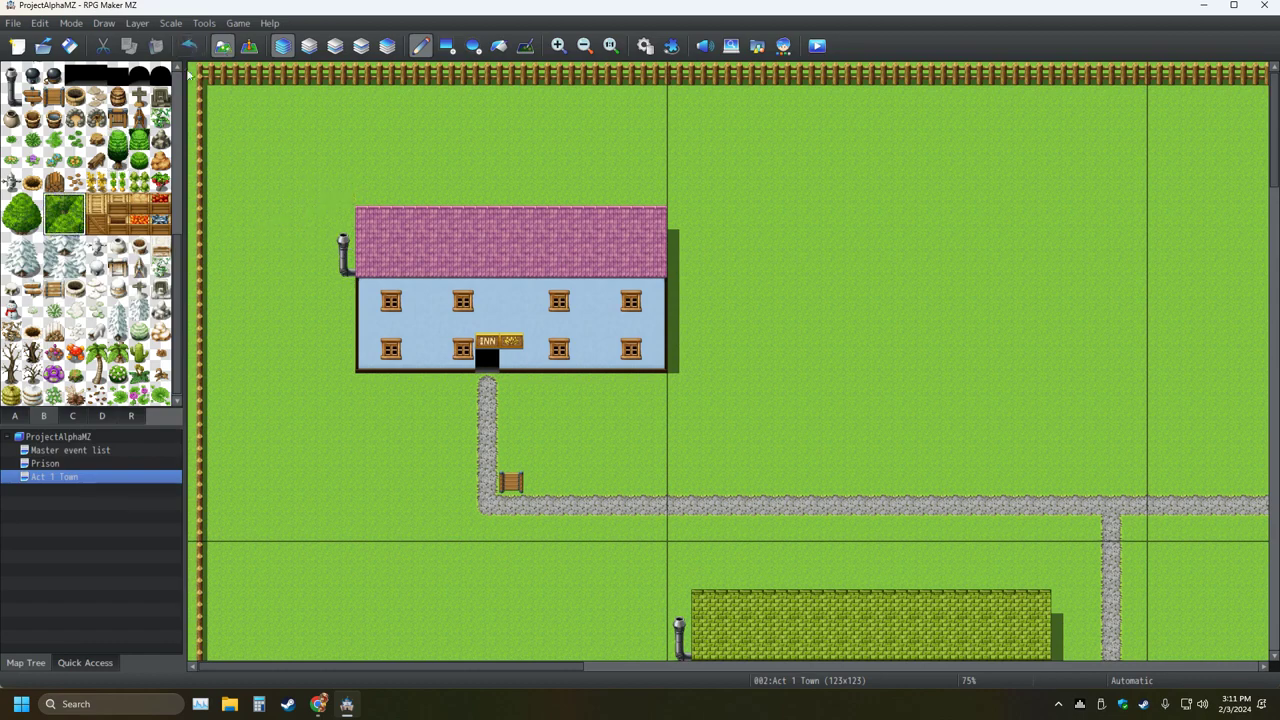
Try painting irregular patches of dense forest on the grass between the inn and the map's edge fence, undoing each attempt
{"action": "mouse_move", "coordinate": [258, 154]}
{"action": "left_mouse_down"}
{"action": "mouse_move", "coordinate": [261, 215]}
{"action": "mouse_move", "coordinate": [297, 189]}
{"action": "mouse_move", "coordinate": [288, 144]}
{"action": "mouse_move", "coordinate": [277, 150]}
{"action": "mouse_move", "coordinate": [283, 236]}
{"action": "mouse_move", "coordinate": [272, 255]}
{"action": "mouse_move", "coordinate": [258, 249]}
{"action": "mouse_move", "coordinate": [245, 284]}
{"action": "left_mouse_up"}
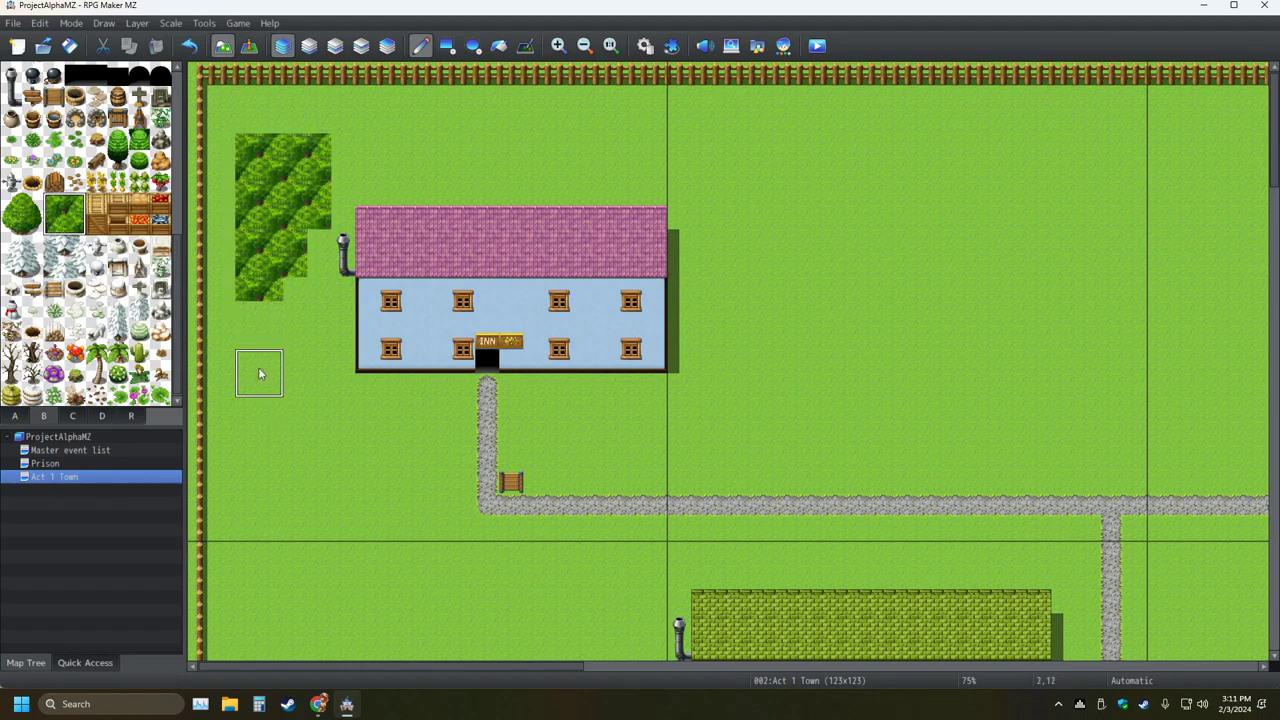
{"action": "left_click", "coordinate": [191, 45]}
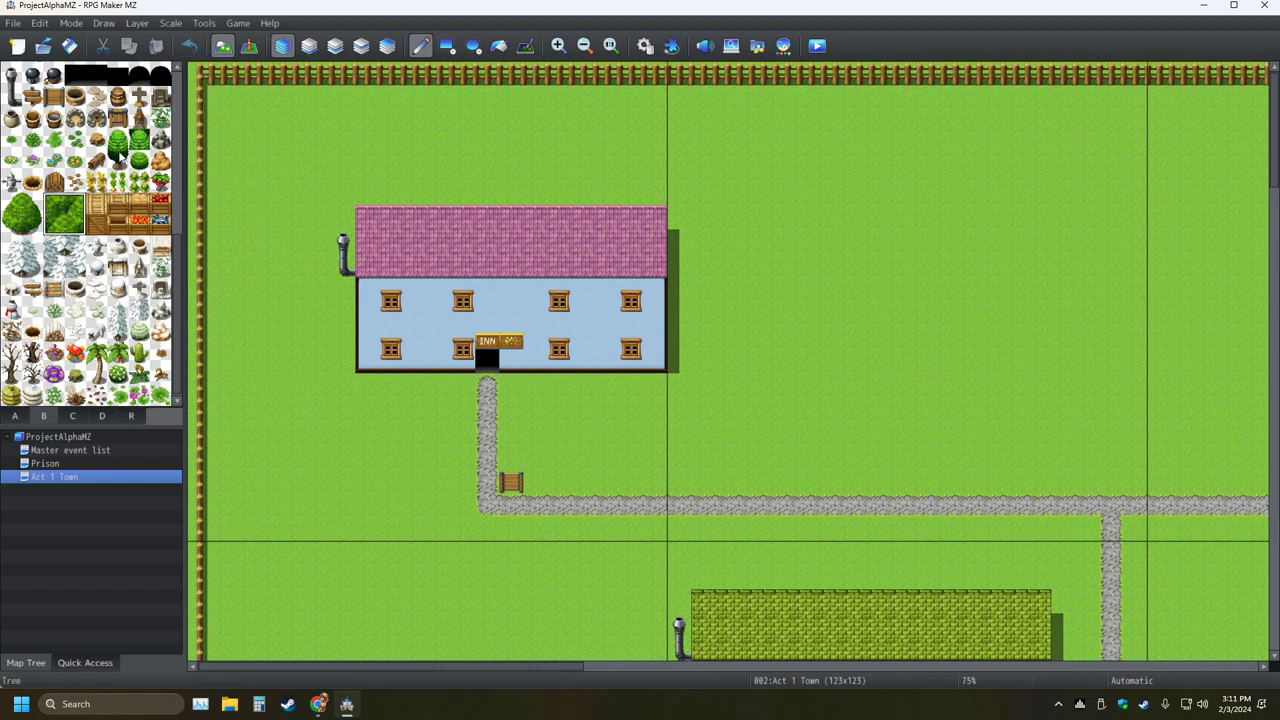
{"action": "mouse_move", "coordinate": [257, 140]}
{"action": "left_mouse_down"}
{"action": "mouse_move", "coordinate": [286, 193]}
{"action": "mouse_move", "coordinate": [237, 240]}
{"action": "mouse_move", "coordinate": [259, 189]}
{"action": "mouse_move", "coordinate": [283, 240]}
{"action": "left_mouse_up"}
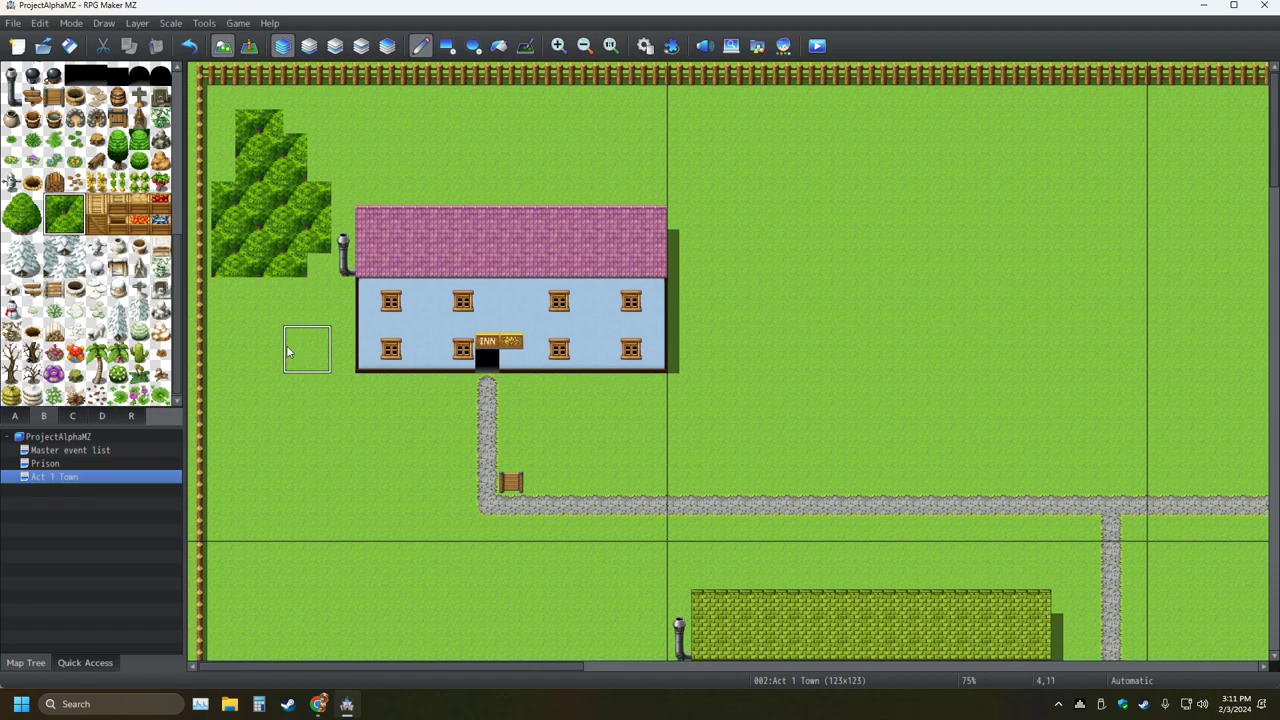
{"action": "key", "text": "ctrl+z"}
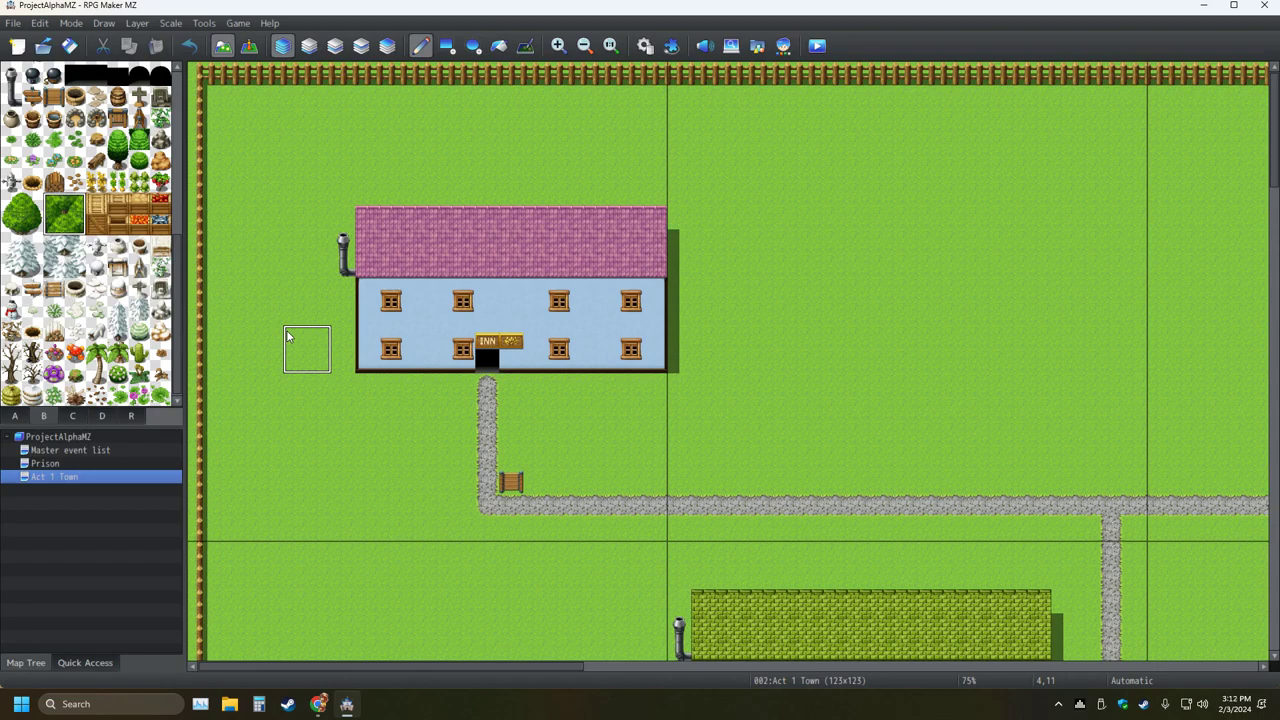
Place six wood pile tiles from tileset B in two rows of three beside the inn's entrance path, removing the misplaced one
{"action": "scroll", "coordinate": [121, 259], "scroll_direction": "up", "scroll_amount": 3}
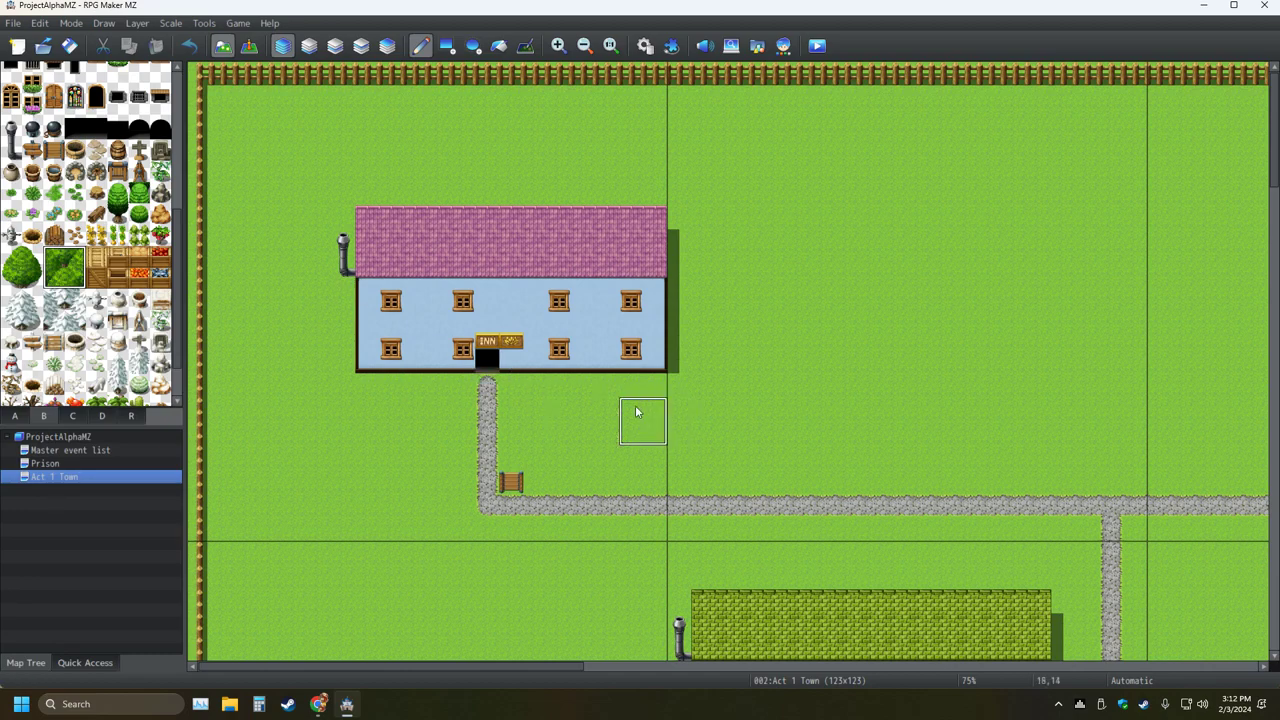
{"action": "left_click", "coordinate": [53, 234]}
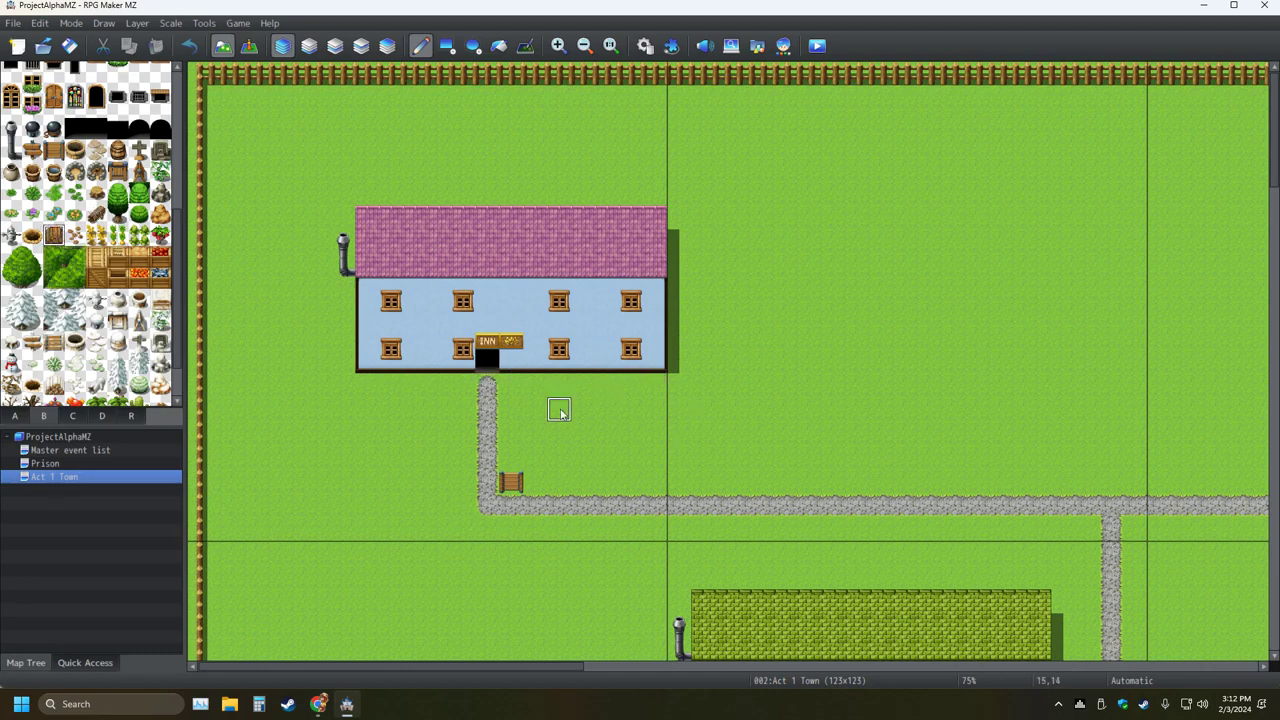
{"action": "left_click", "coordinate": [511, 386]}
{"action": "left_click", "coordinate": [535, 386]}
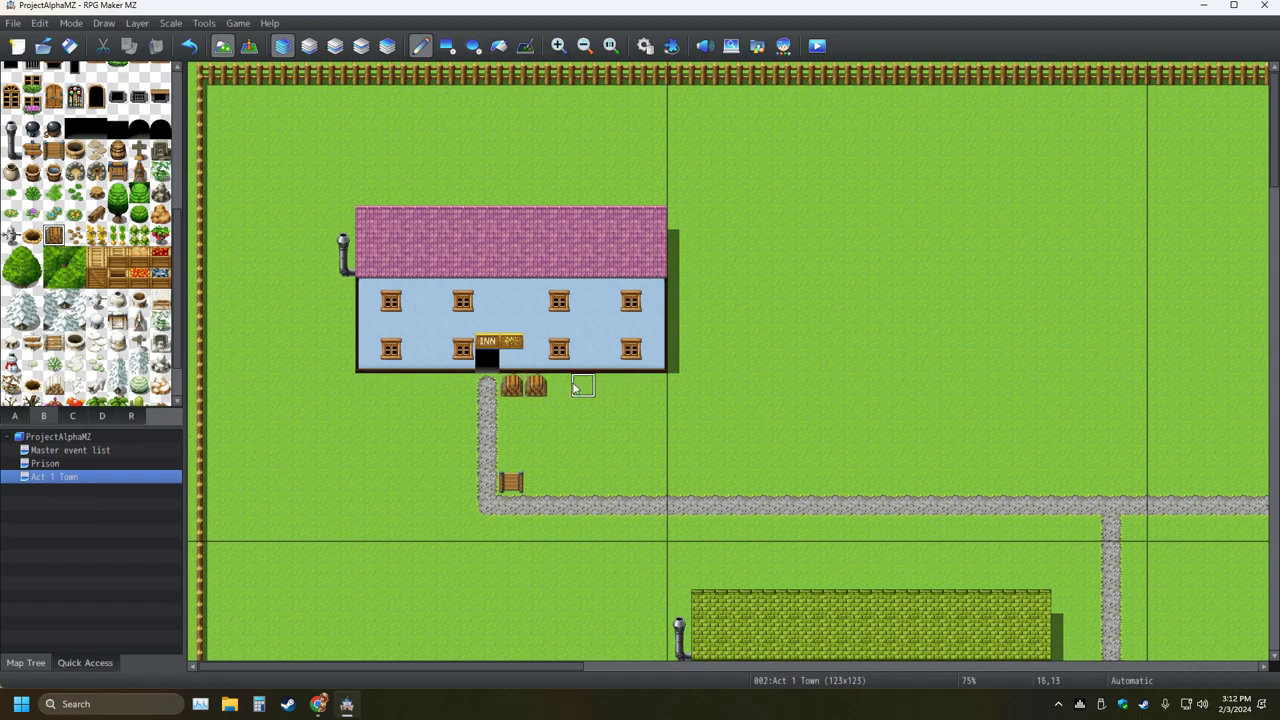
{"action": "left_click", "coordinate": [559, 386]}
{"action": "left_click", "coordinate": [511, 410]}
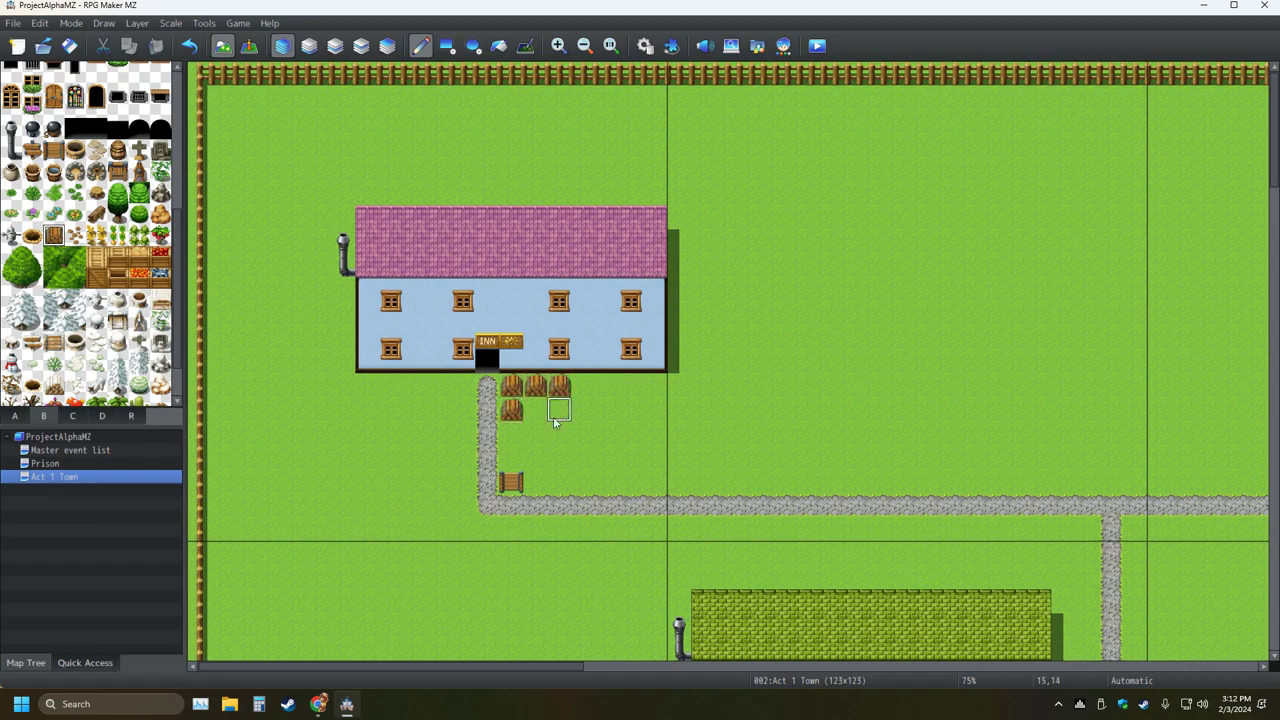
{"action": "left_click", "coordinate": [535, 410]}
{"action": "left_click", "coordinate": [583, 410]}
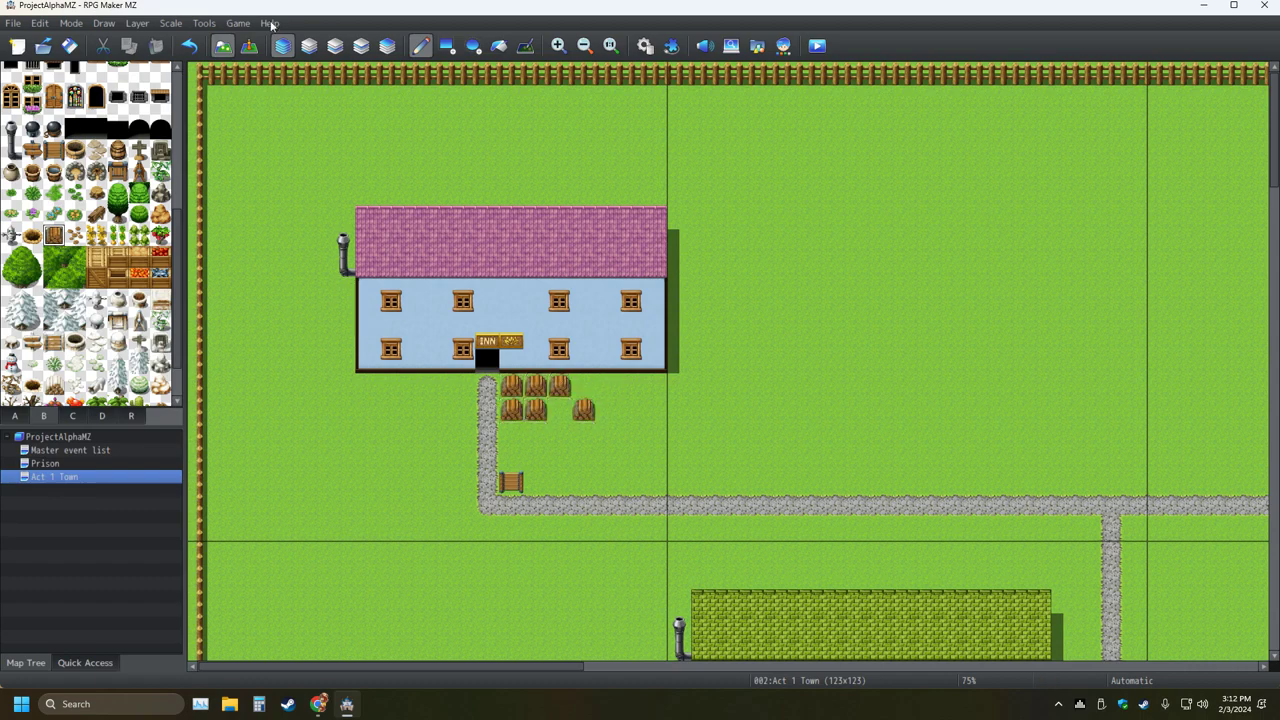
{"action": "left_click", "coordinate": [190, 48]}
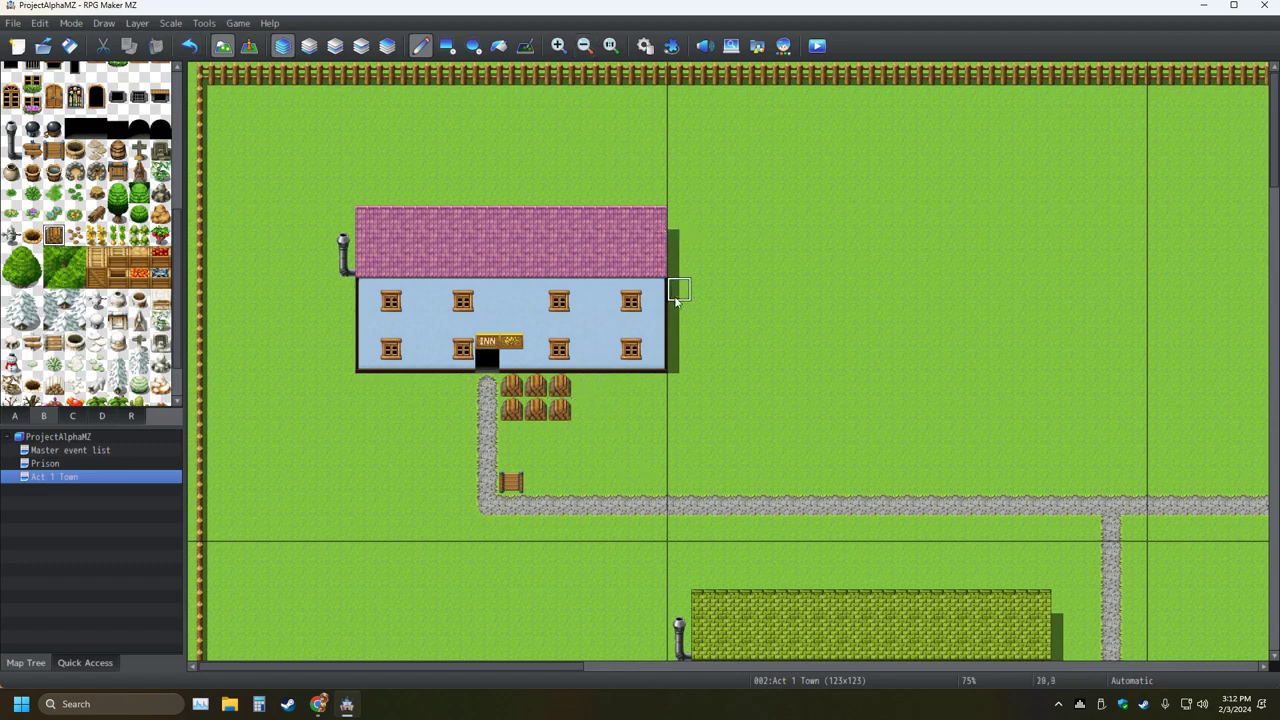
Place a row of three wood piles beside the entrances of the green-roofed building and the yellow-roofed brick building
{"action": "scroll", "coordinate": [660, 341], "scroll_direction": "down", "scroll_amount": 1, "text": "ctrl"}
{"action": "scroll", "coordinate": [660, 341], "scroll_direction": "down", "scroll_amount": 1, "text": "ctrl"}
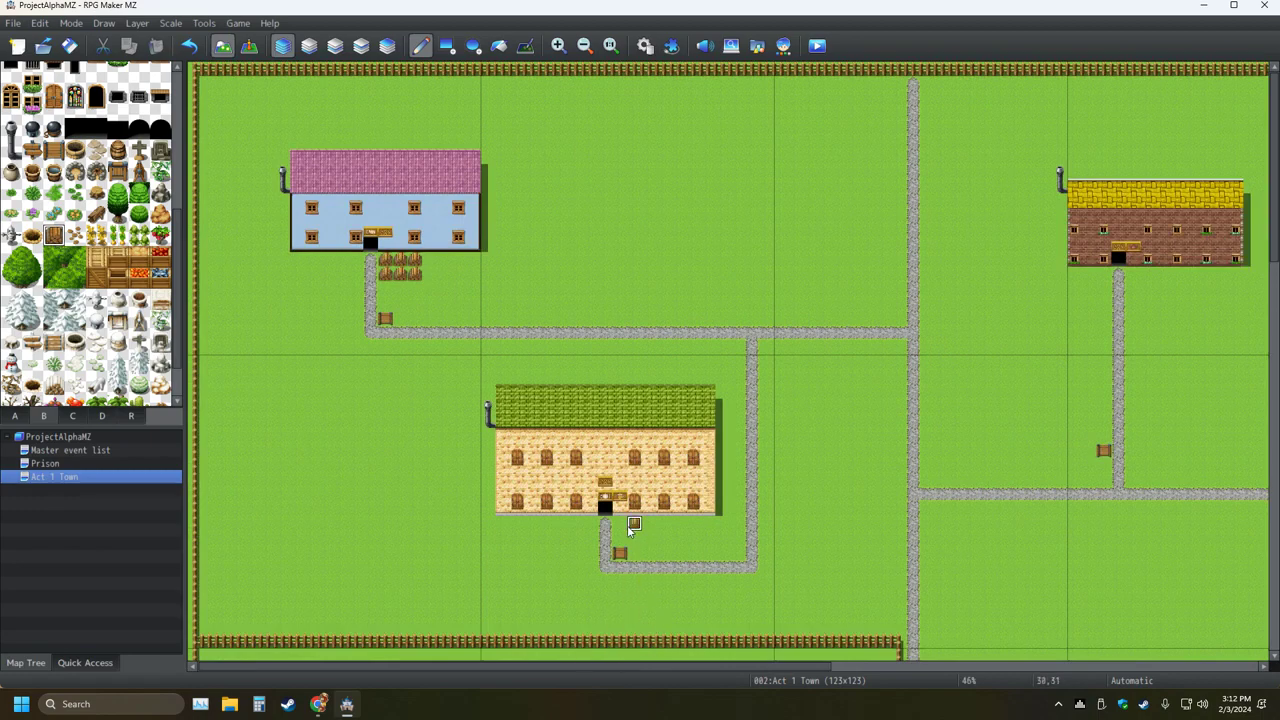
{"action": "left_click_drag", "start_coordinate": [617, 523], "coordinate": [634, 525]}
{"action": "scroll", "coordinate": [951, 429], "scroll_direction": "right", "scroll_amount": 7}
{"action": "scroll", "coordinate": [951, 429], "scroll_direction": "down", "scroll_amount": 1}
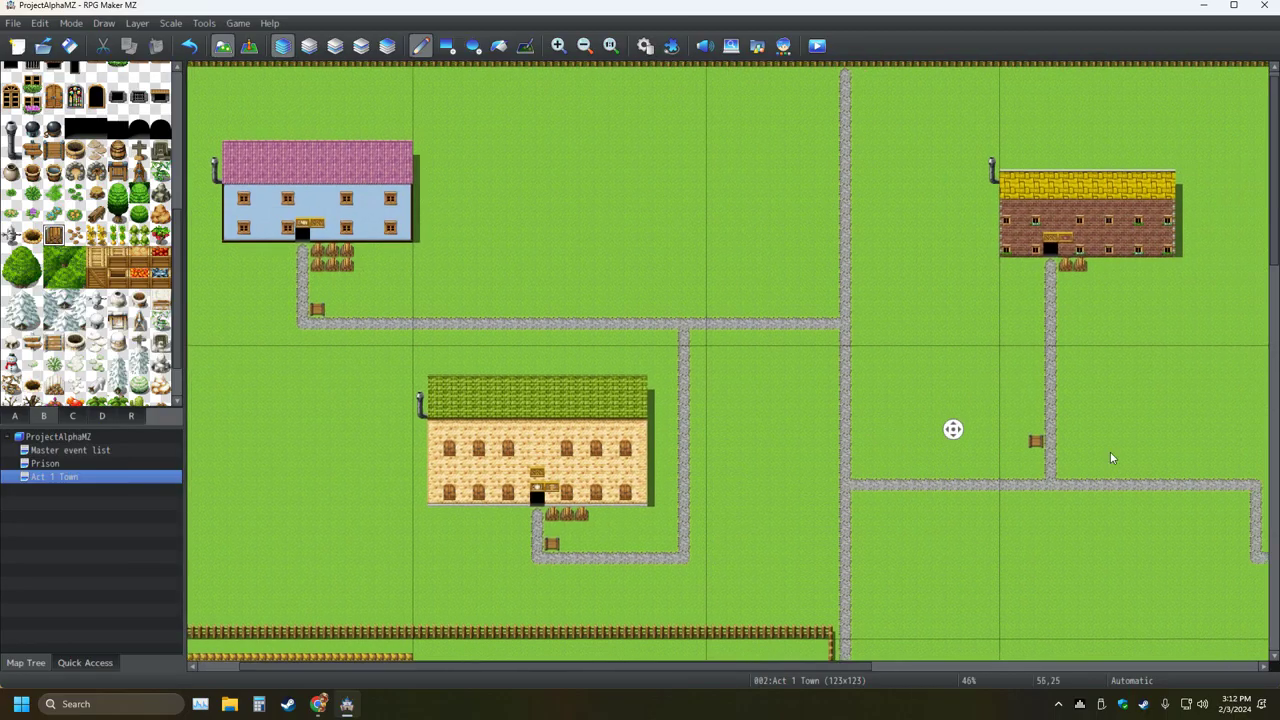
{"action": "left_click", "coordinate": [669, 205]}
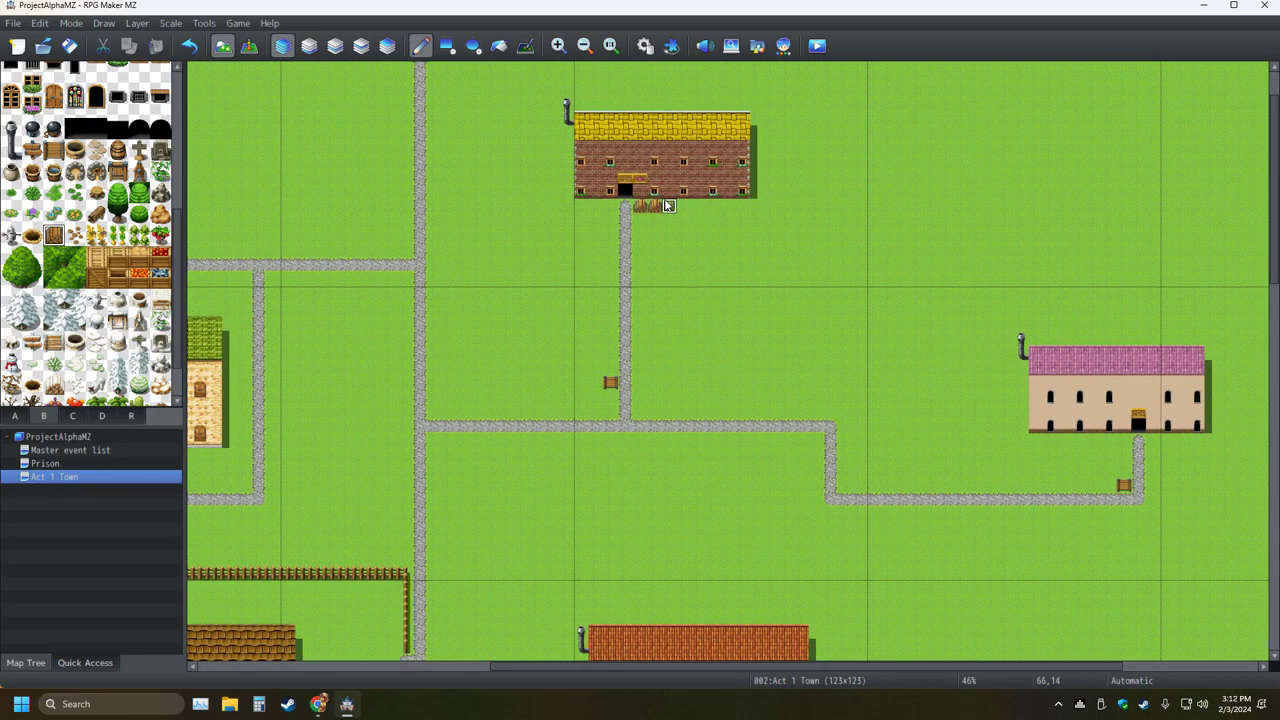
{"action": "scroll", "coordinate": [785, 410], "scroll_direction": "right", "scroll_amount": 5}
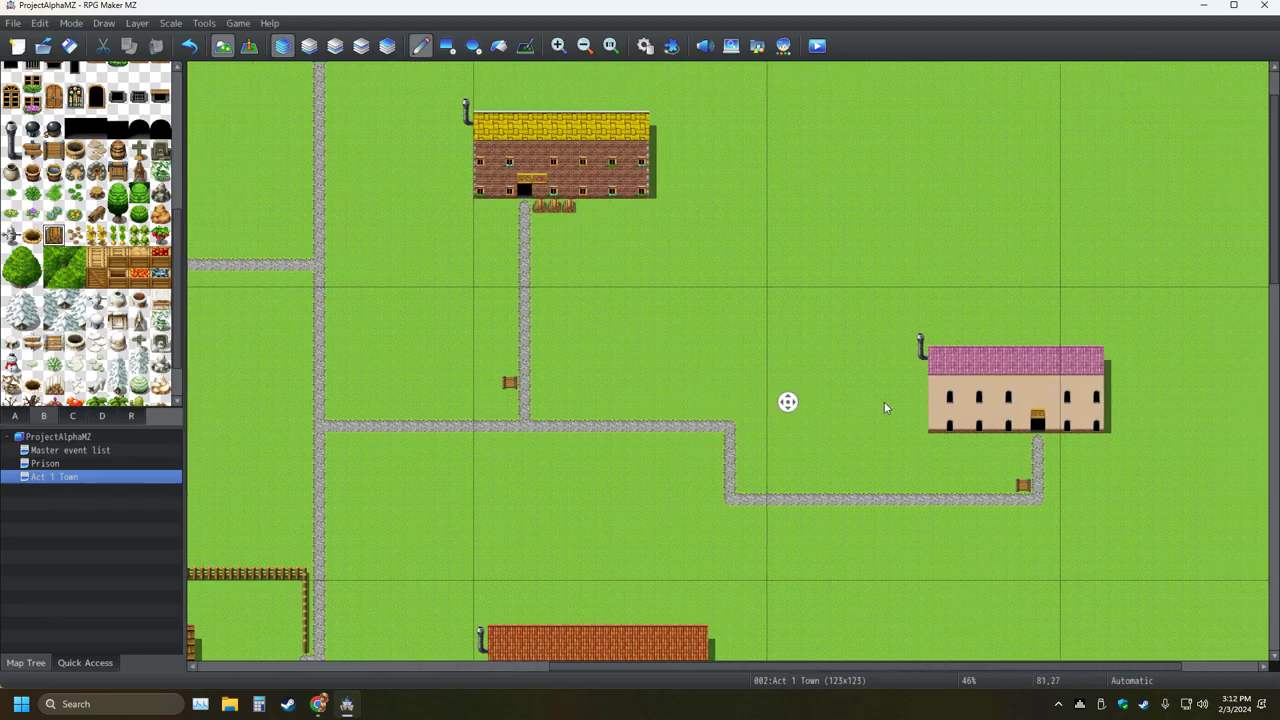
Browse the outdoor objects in tileset C and switch the Act 1 Town map to the indoor tileset in its map properties
{"action": "left_click", "coordinate": [74, 416]}
{"action": "scroll", "coordinate": [76, 357], "scroll_direction": "down", "scroll_amount": 3}
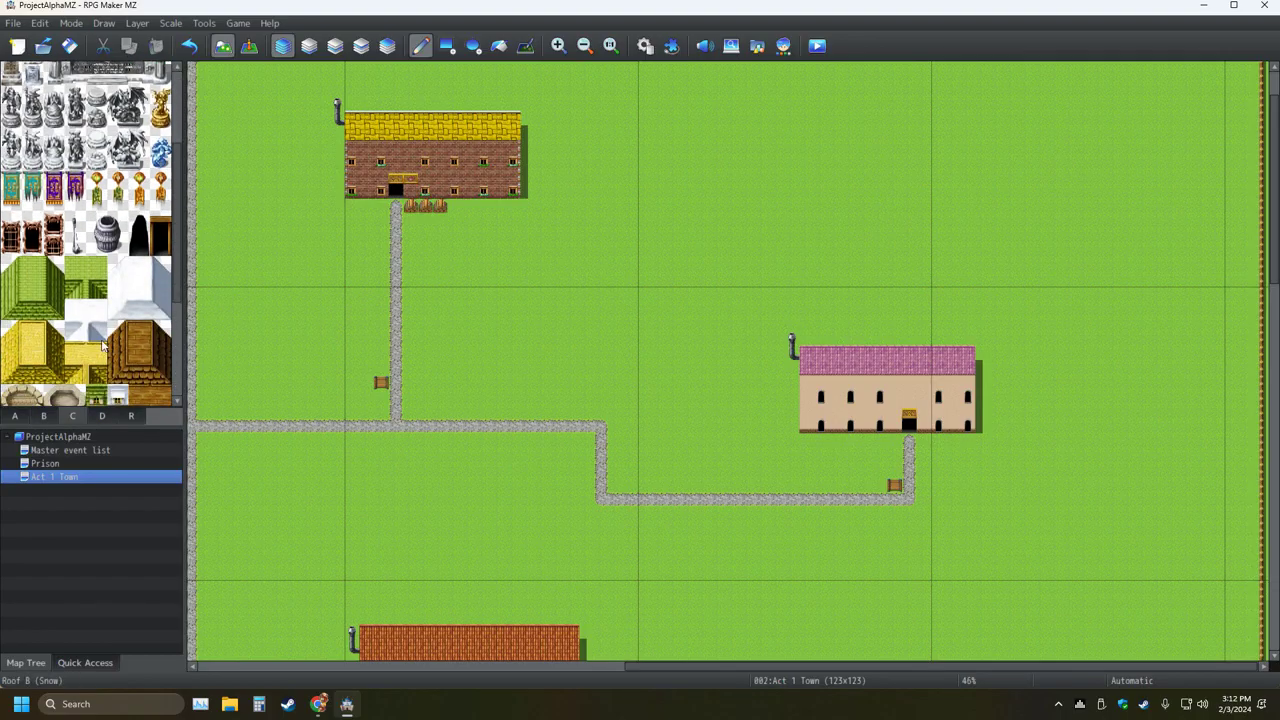
{"action": "scroll", "coordinate": [76, 357], "scroll_direction": "up", "scroll_amount": 2}
{"action": "scroll", "coordinate": [103, 345], "scroll_direction": "up", "scroll_amount": 1}
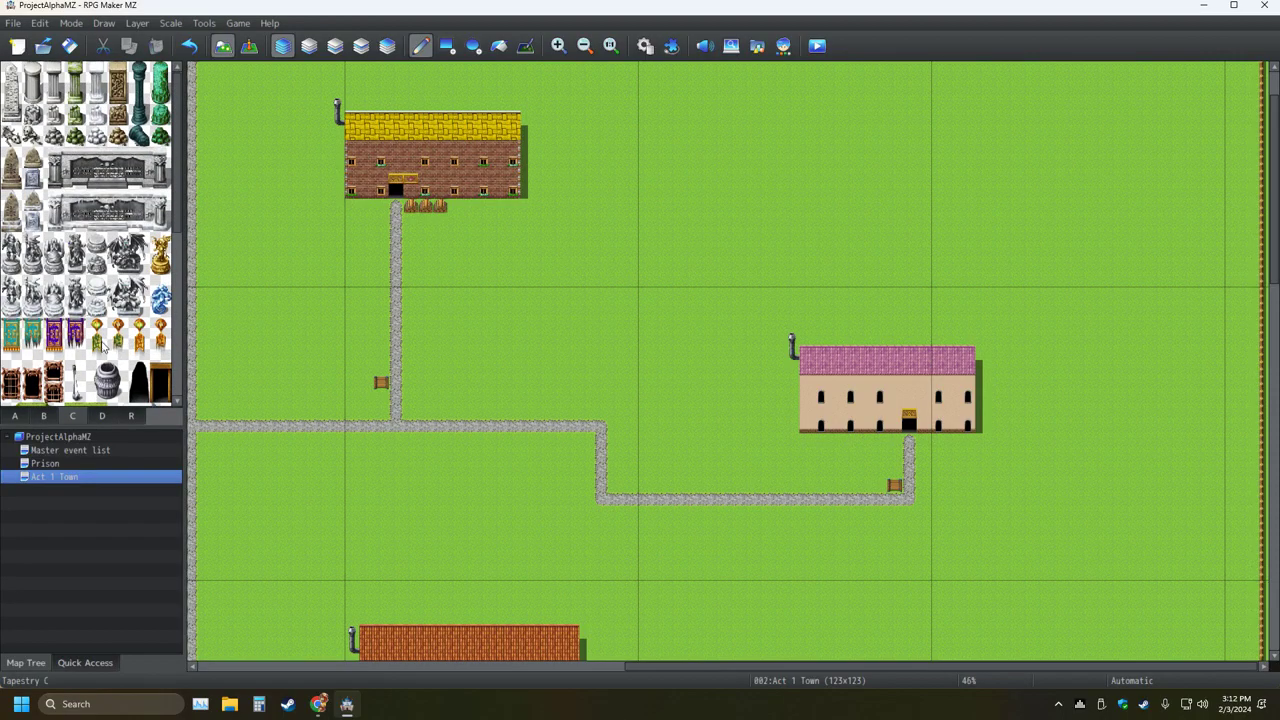
{"action": "right_click", "coordinate": [84, 475]}
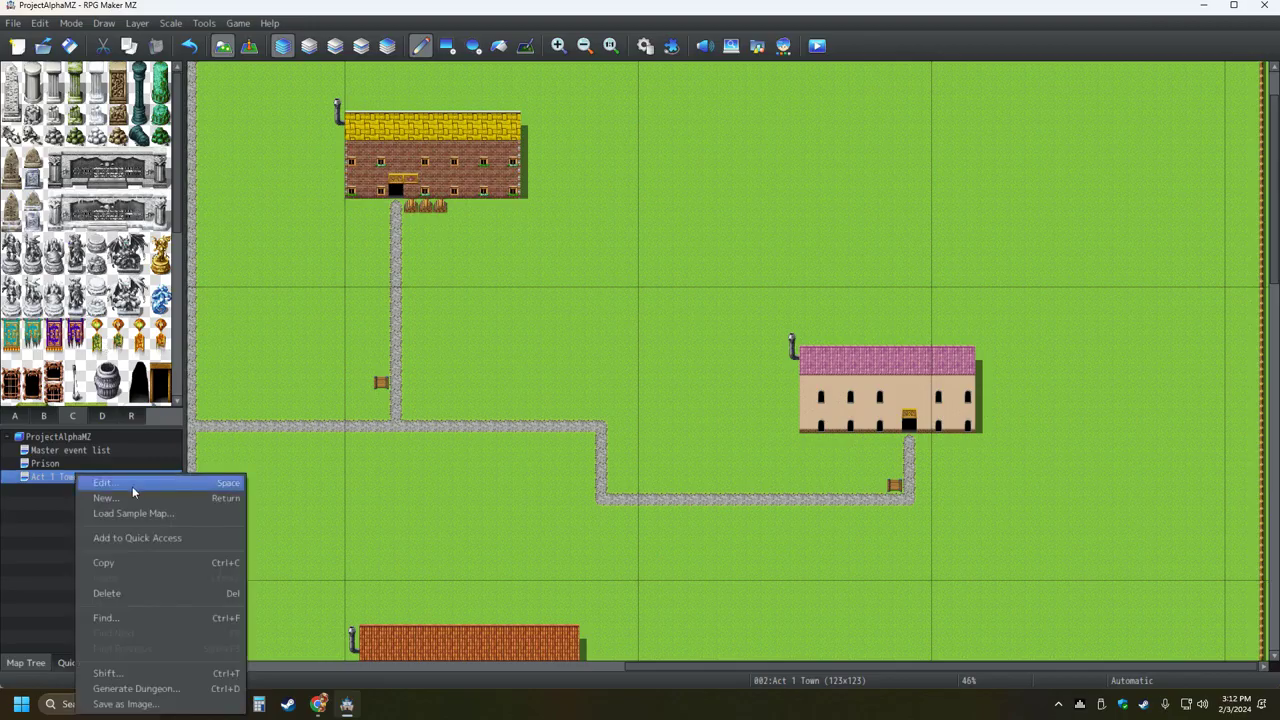
{"action": "left_click", "coordinate": [126, 486]}
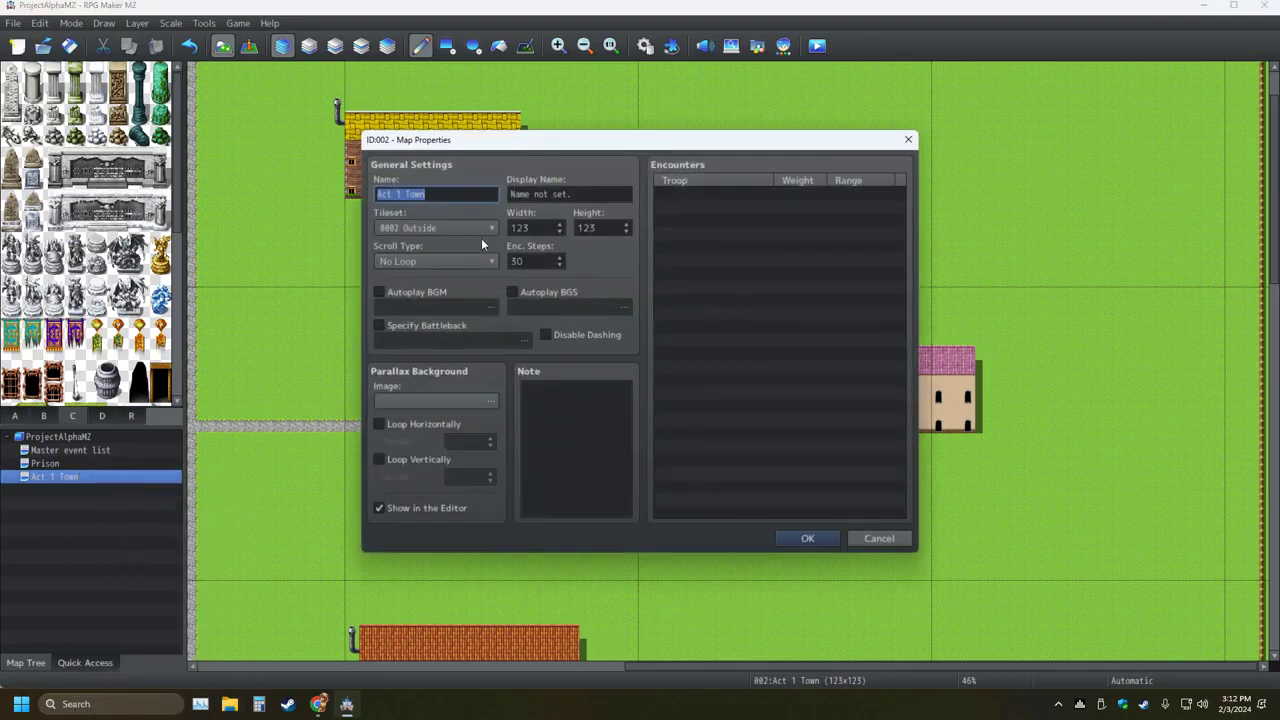
{"action": "scroll", "coordinate": [481, 236], "scroll_direction": "down", "scroll_amount": 1}
{"action": "left_click", "coordinate": [808, 539]}
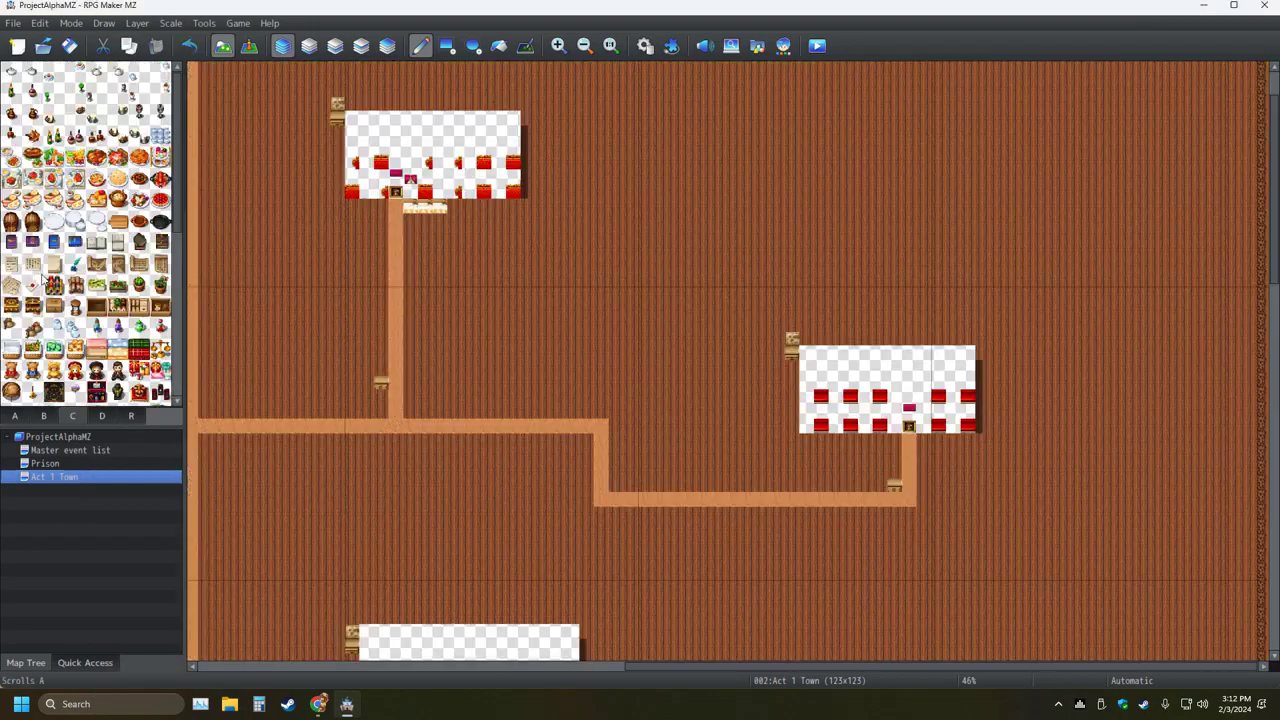
Examine the indoor objects in tileset C, from the books and food down to the statues, railings and columns
{"action": "left_click", "coordinate": [109, 414]}
{"action": "left_click", "coordinate": [84, 416]}
{"action": "scroll", "coordinate": [106, 318], "scroll_direction": "down", "scroll_amount": 10}
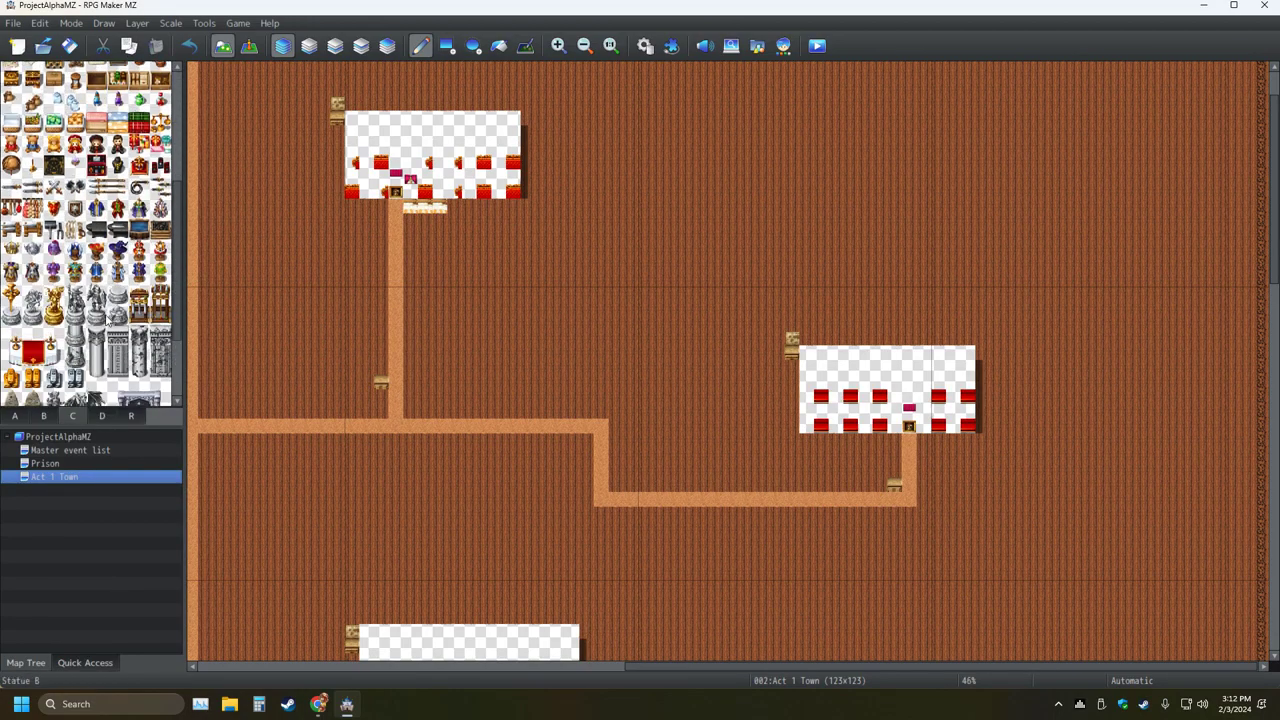
{"action": "scroll", "coordinate": [106, 318], "scroll_direction": "down", "scroll_amount": 3}
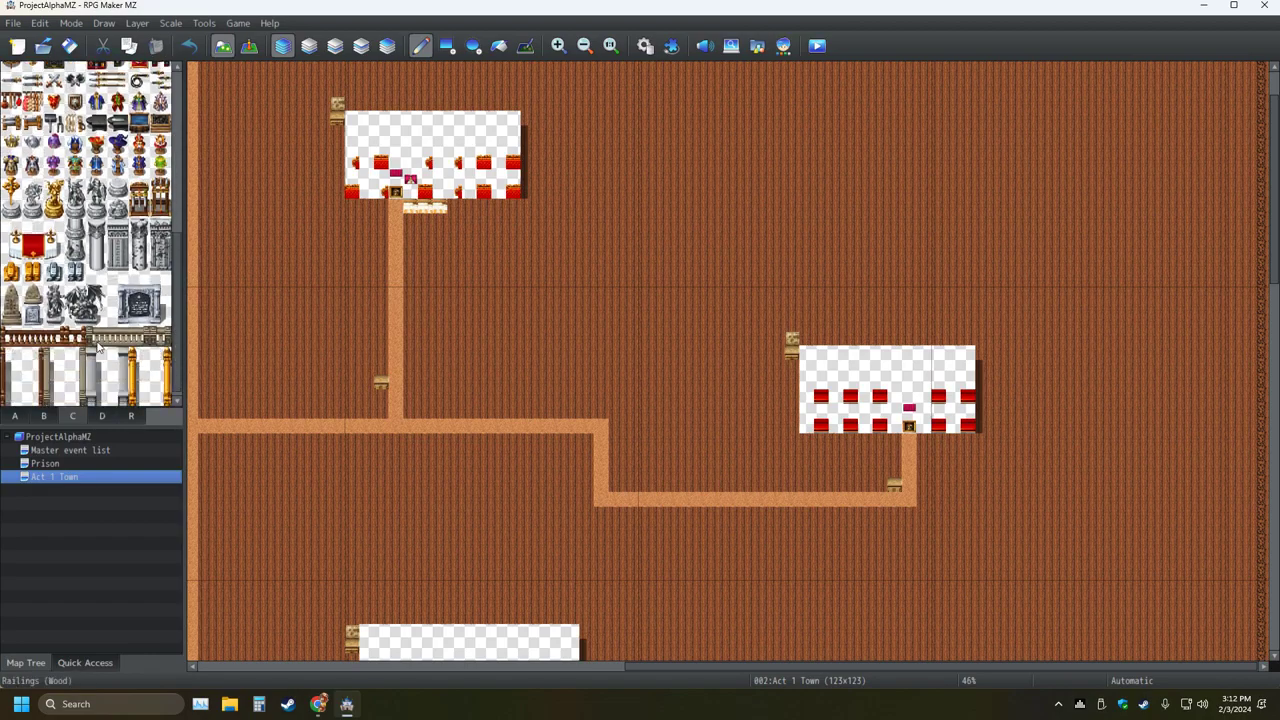
Examine the indoor furnishings in tileset B, including the curtains, windows, tables, shelves, beds, crates and barrels
{"action": "left_click", "coordinate": [44, 416]}
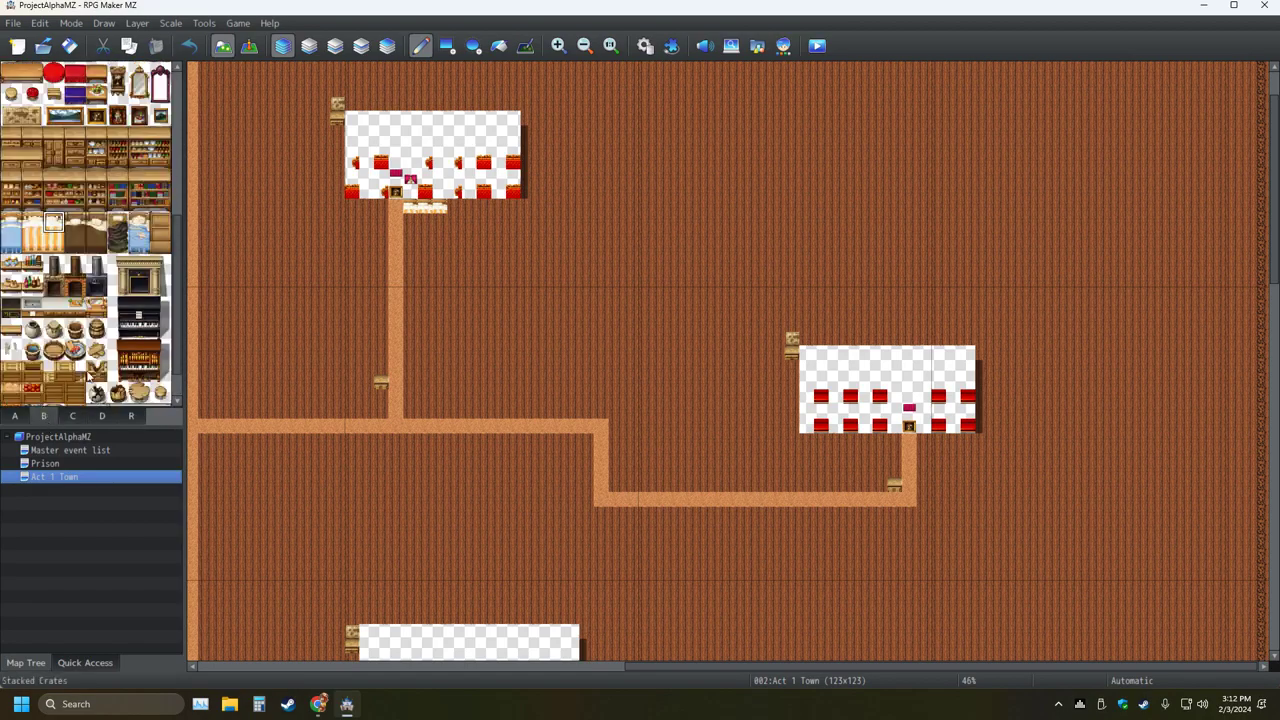
{"action": "scroll", "coordinate": [112, 365], "scroll_direction": "down", "scroll_amount": 1}
{"action": "scroll", "coordinate": [112, 365], "scroll_direction": "down", "scroll_amount": 1}
{"action": "scroll", "coordinate": [112, 365], "scroll_direction": "up", "scroll_amount": 6}
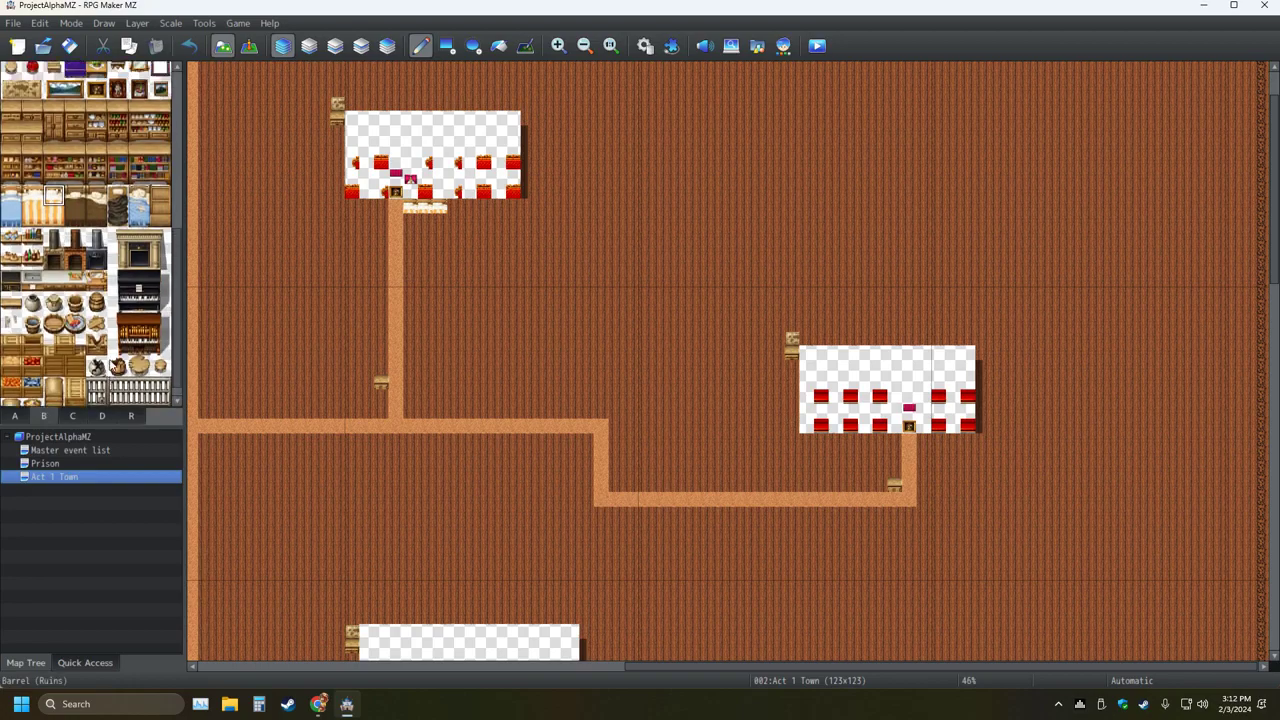
{"action": "scroll", "coordinate": [112, 365], "scroll_direction": "up", "scroll_amount": 5}
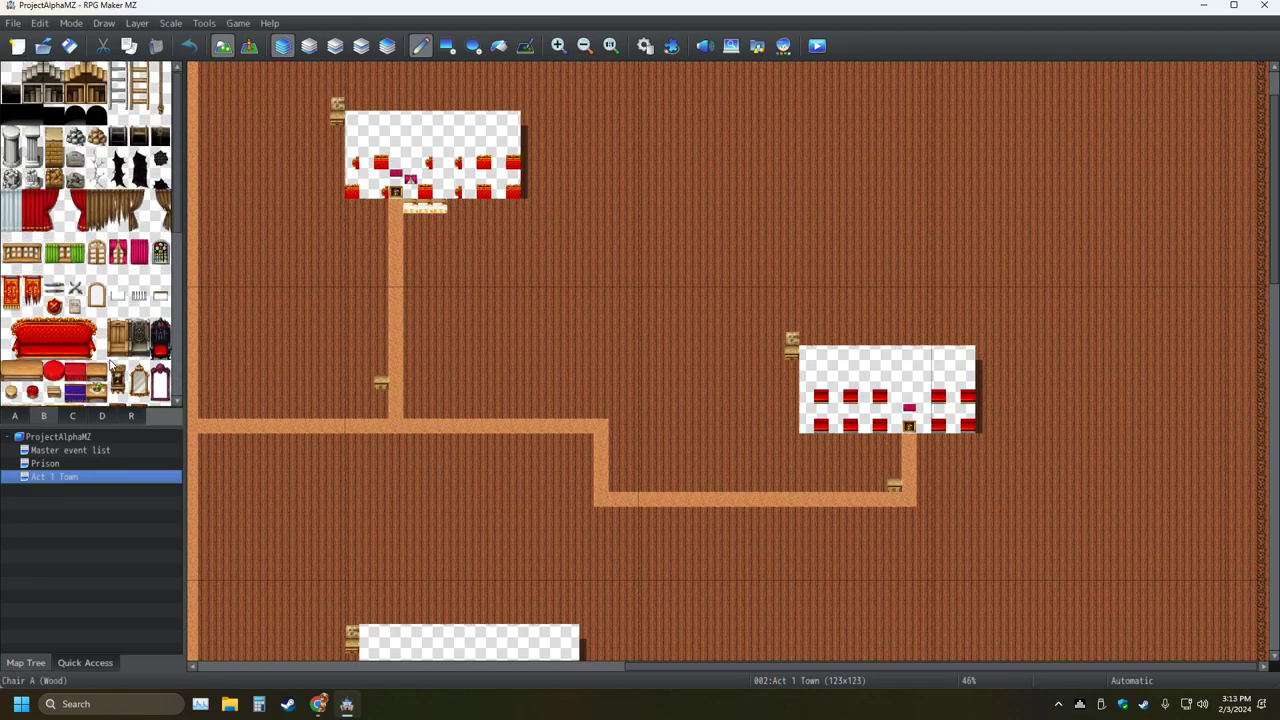
{"action": "scroll", "coordinate": [112, 365], "scroll_direction": "down", "scroll_amount": 1}
{"action": "scroll", "coordinate": [112, 367], "scroll_direction": "down", "scroll_amount": 4}
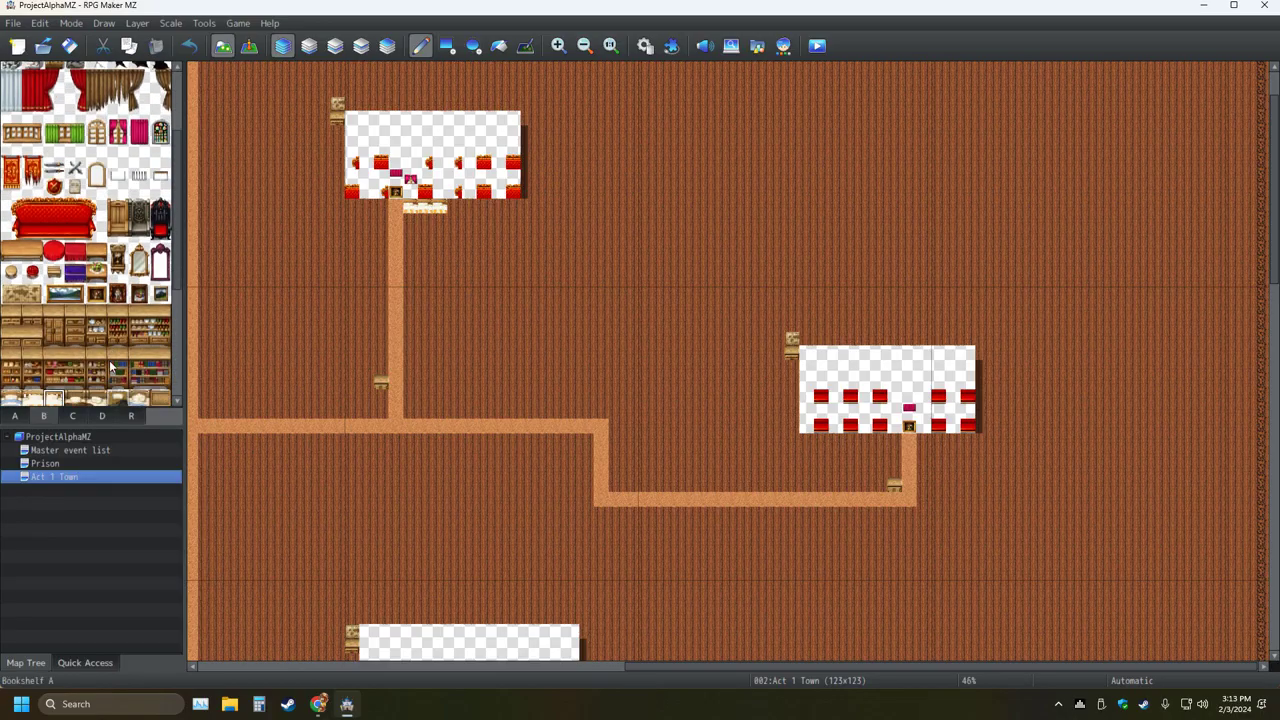
{"action": "scroll", "coordinate": [112, 367], "scroll_direction": "down", "scroll_amount": 5}
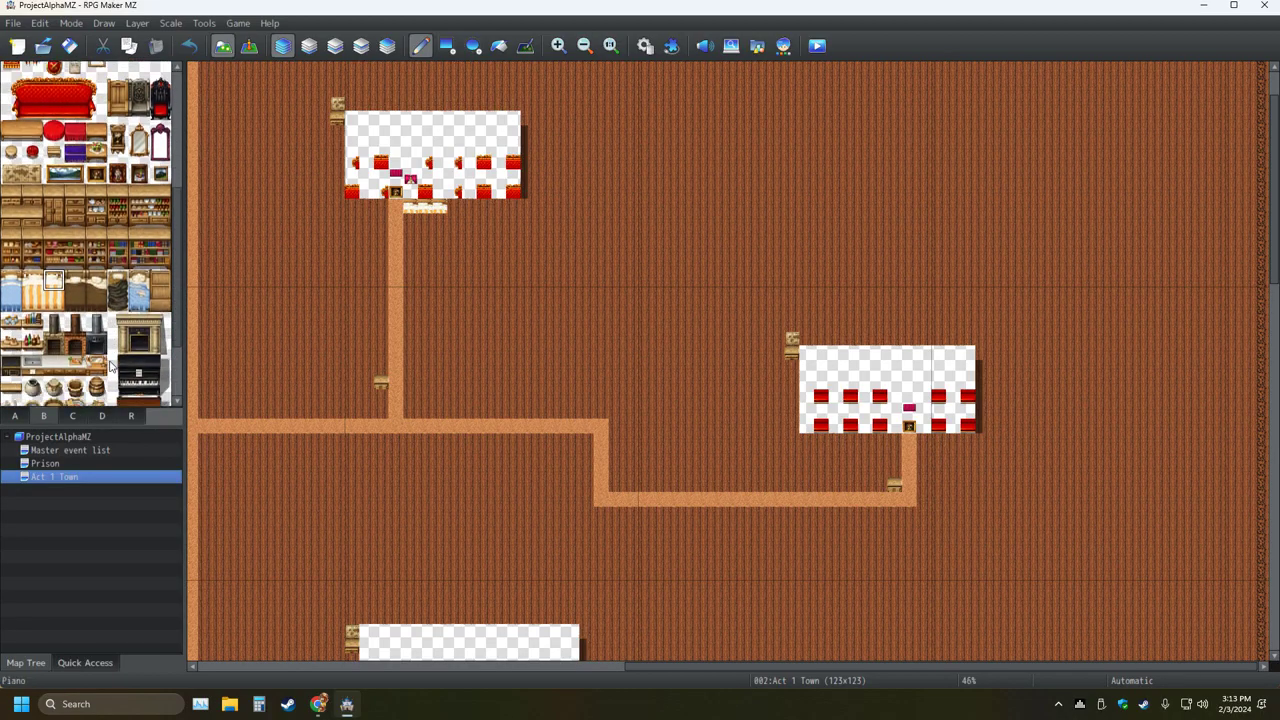
{"action": "scroll", "coordinate": [112, 367], "scroll_direction": "down", "scroll_amount": 3}
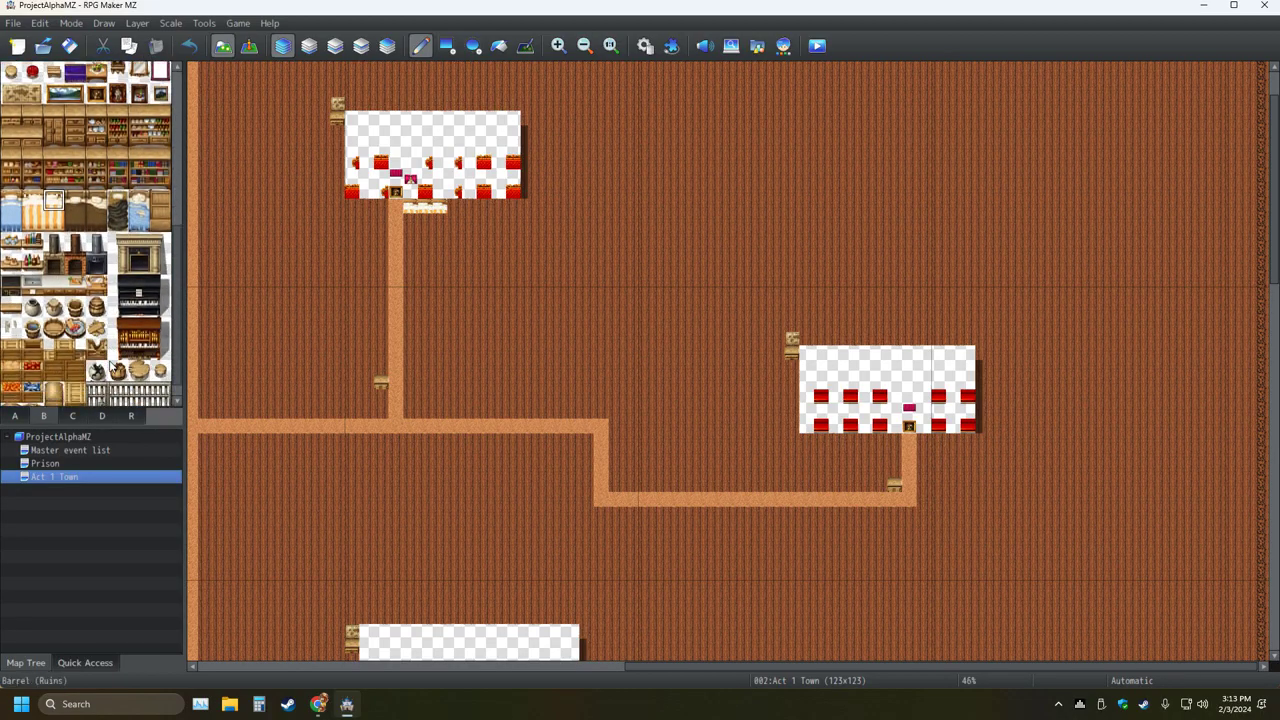
{"action": "scroll", "coordinate": [112, 367], "scroll_direction": "down", "scroll_amount": 1}
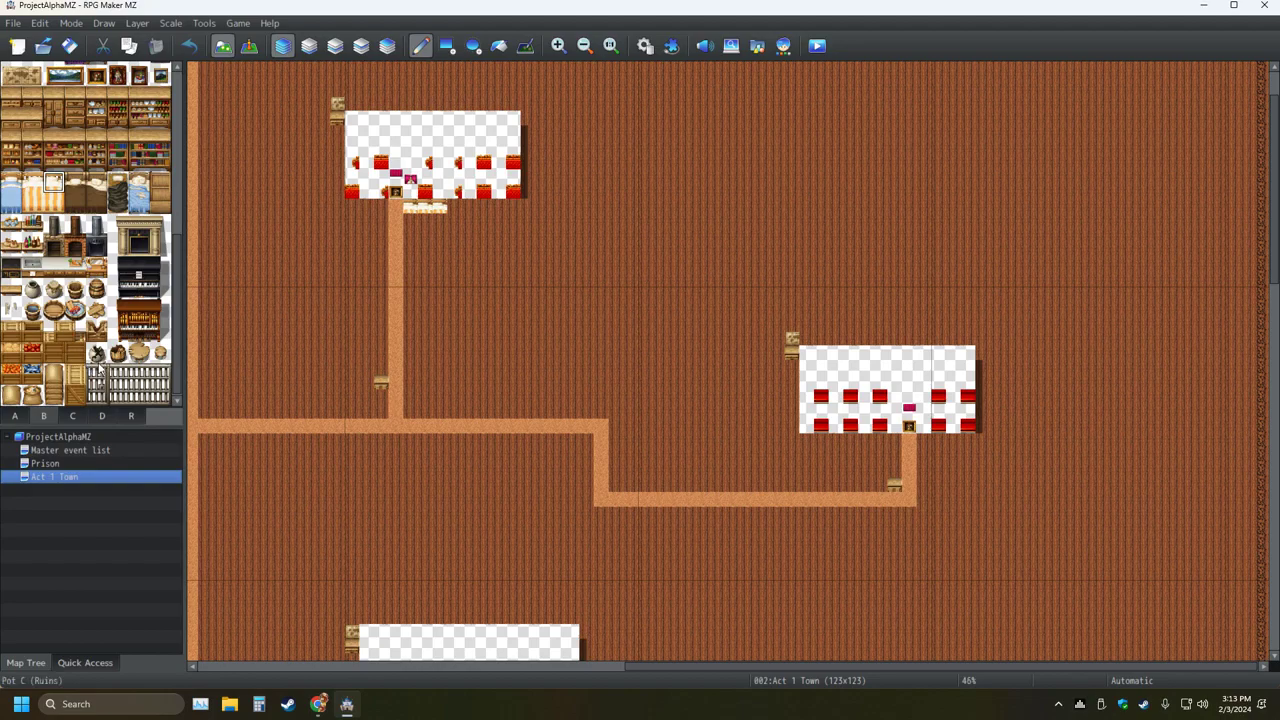
{"action": "scroll", "coordinate": [100, 370], "scroll_direction": "up", "scroll_amount": 5}
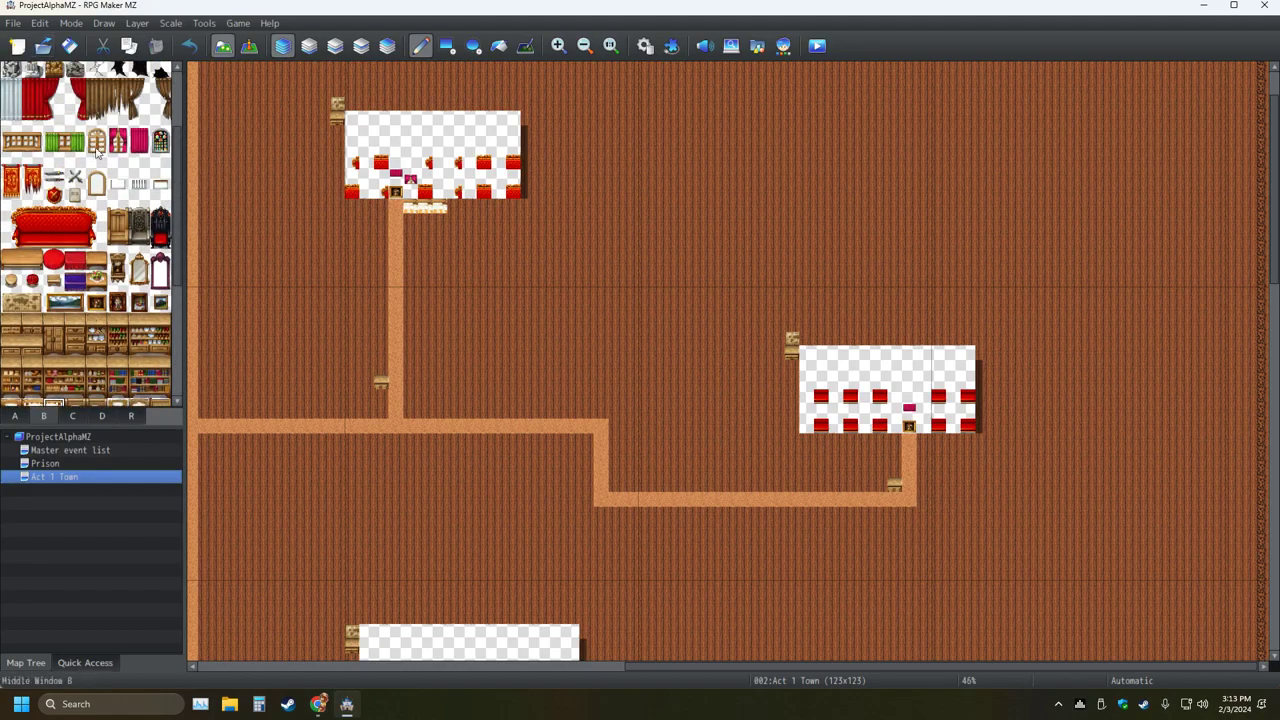
Review the indoor tiles in tileset B, from the pillars and curtains through the castle sofa and tables to the fireplaces and crates
{"action": "scroll", "coordinate": [110, 205], "scroll_direction": "up", "scroll_amount": 4}
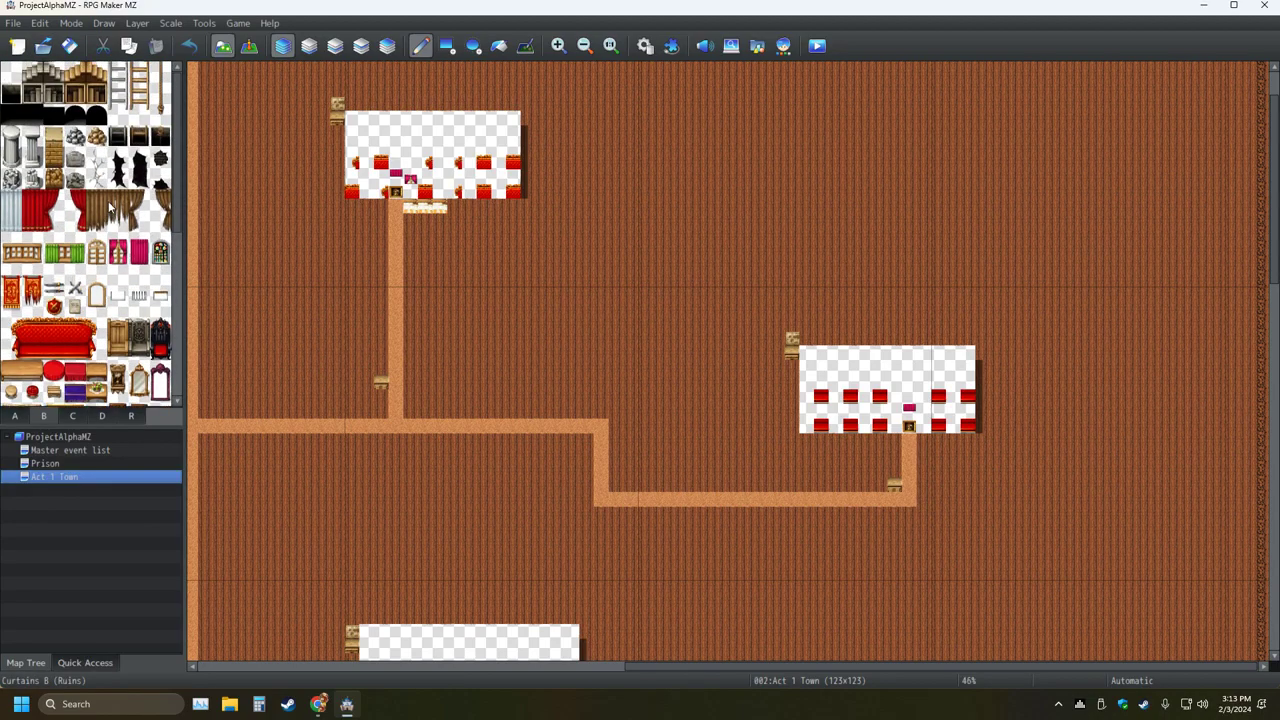
{"action": "scroll", "coordinate": [110, 205], "scroll_direction": "down", "scroll_amount": 3}
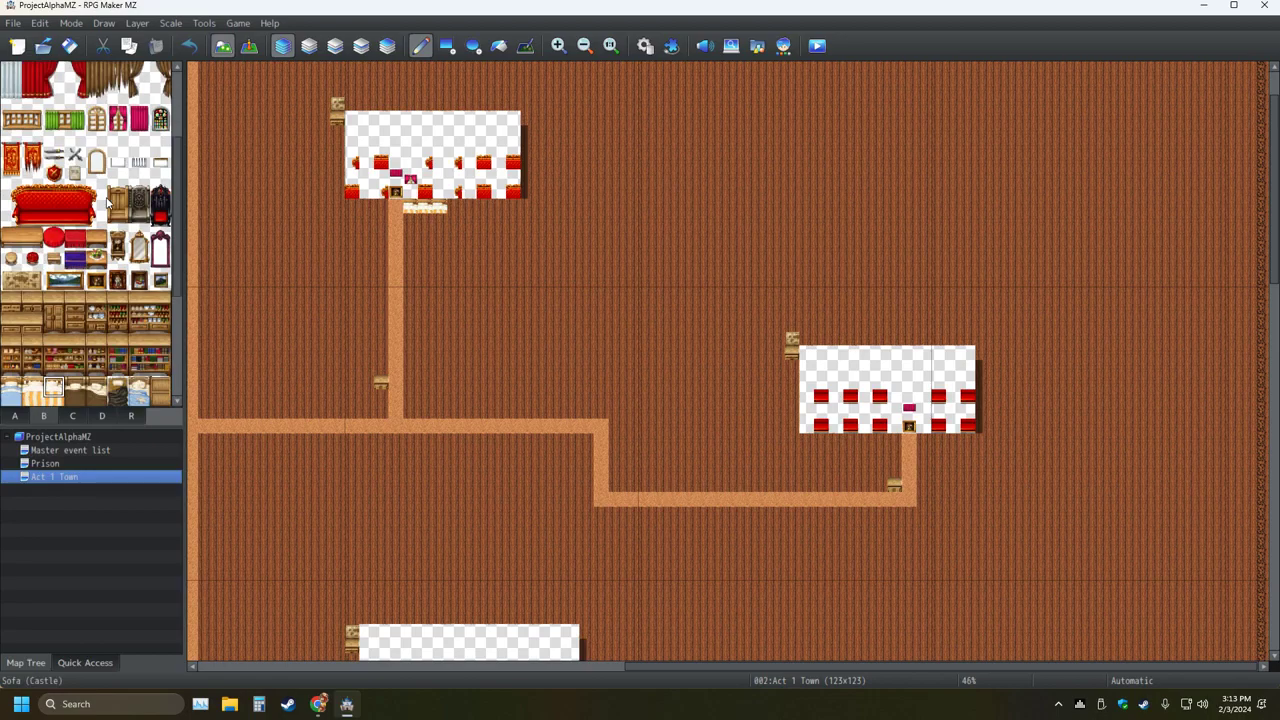
{"action": "scroll", "coordinate": [108, 203], "scroll_direction": "down", "scroll_amount": 1}
{"action": "scroll", "coordinate": [108, 203], "scroll_direction": "down", "scroll_amount": 1}
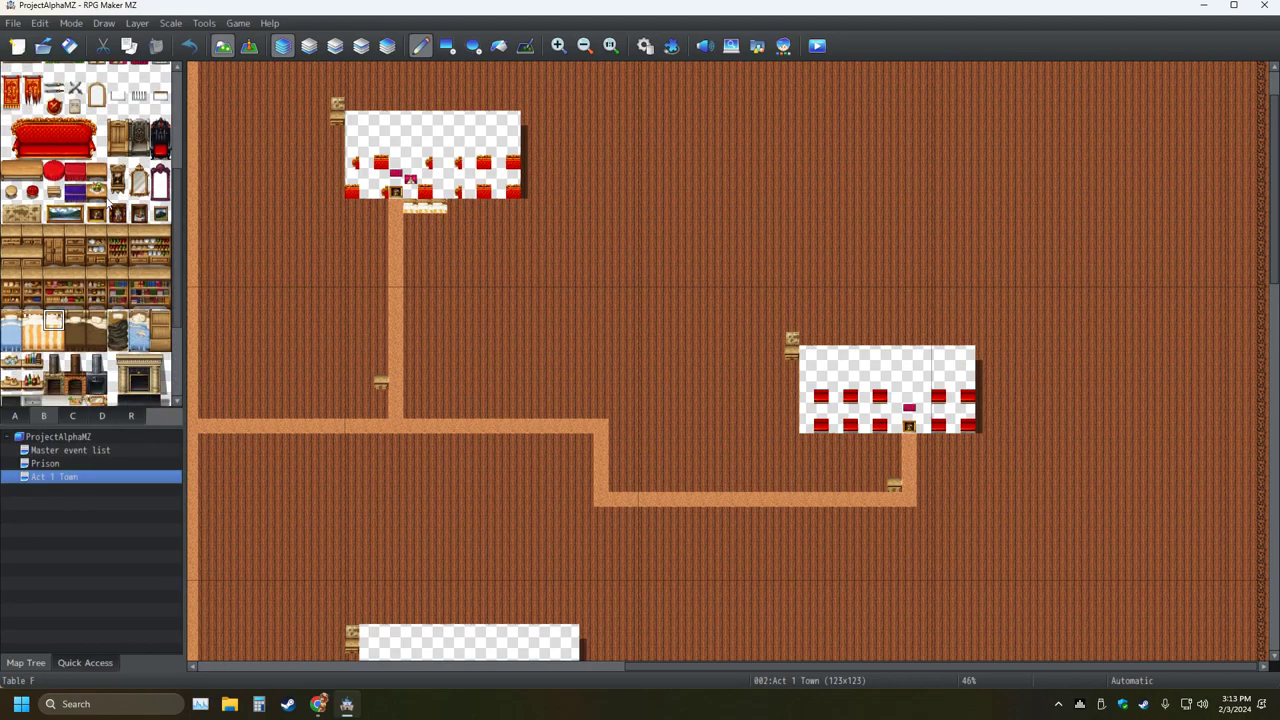
{"action": "scroll", "coordinate": [108, 203], "scroll_direction": "down", "scroll_amount": 4}
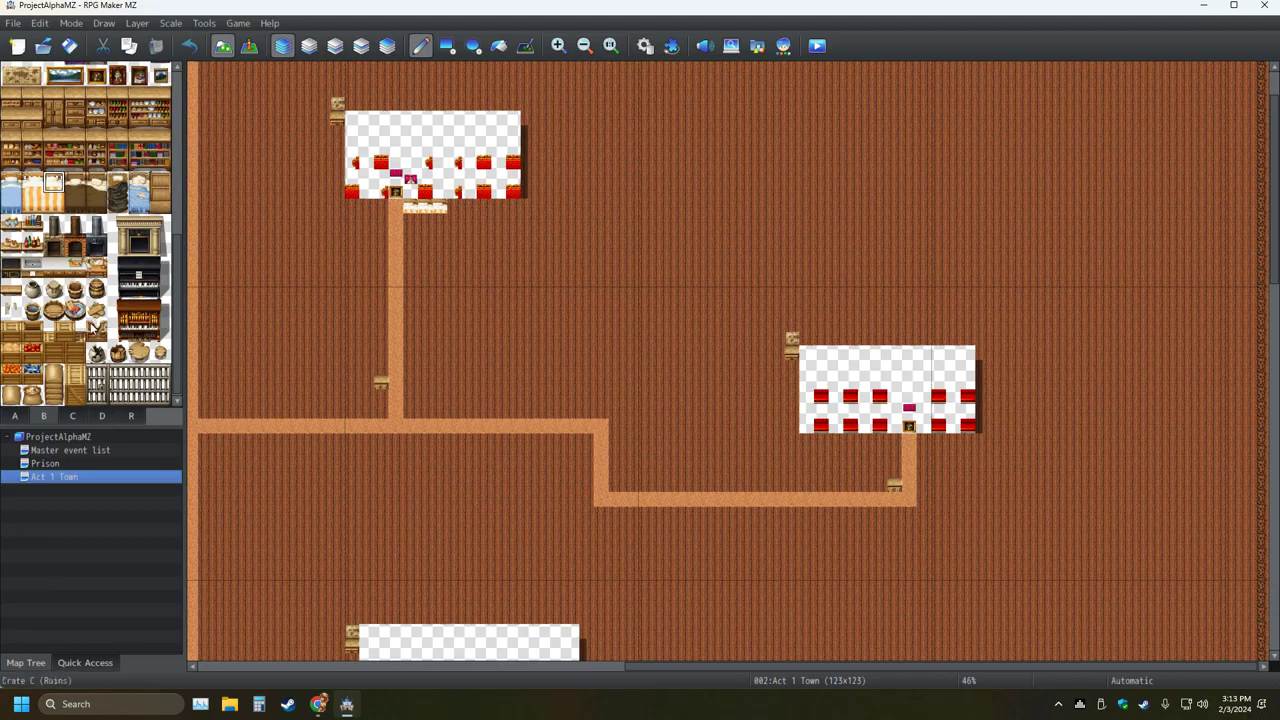
Open RPG Maker VX Ace and examine the indoor objects in tileset B of the Dragonpeak House 1 map under Dragonpeak Village
{"action": "left_click", "coordinate": [1203, 6]}
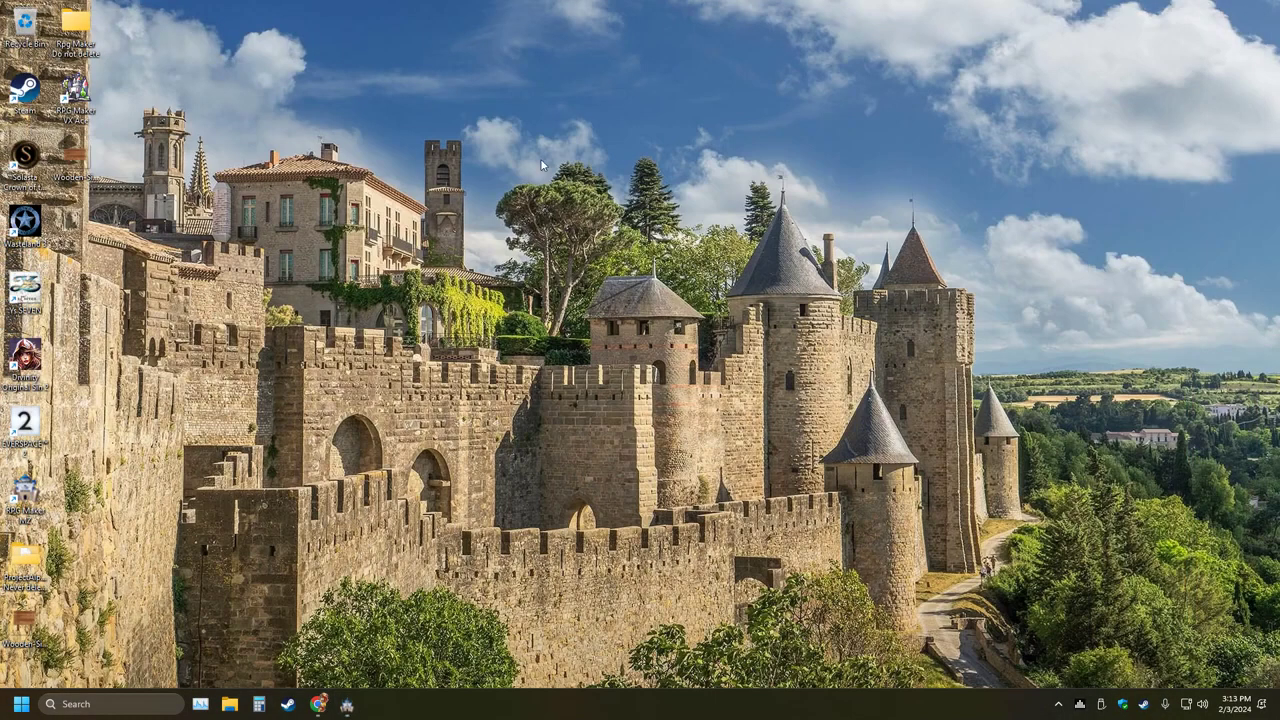
{"action": "double_click", "coordinate": [74, 90]}
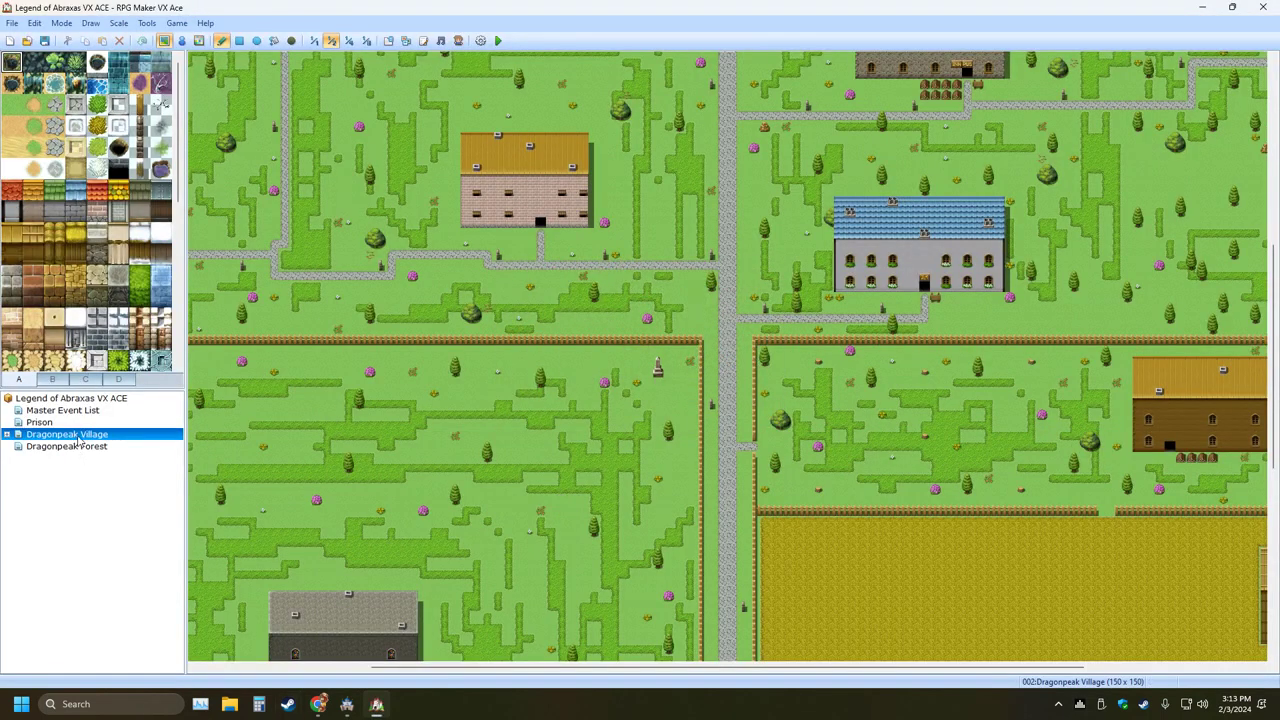
{"action": "left_click", "coordinate": [7, 434]}
{"action": "left_click", "coordinate": [72, 447]}
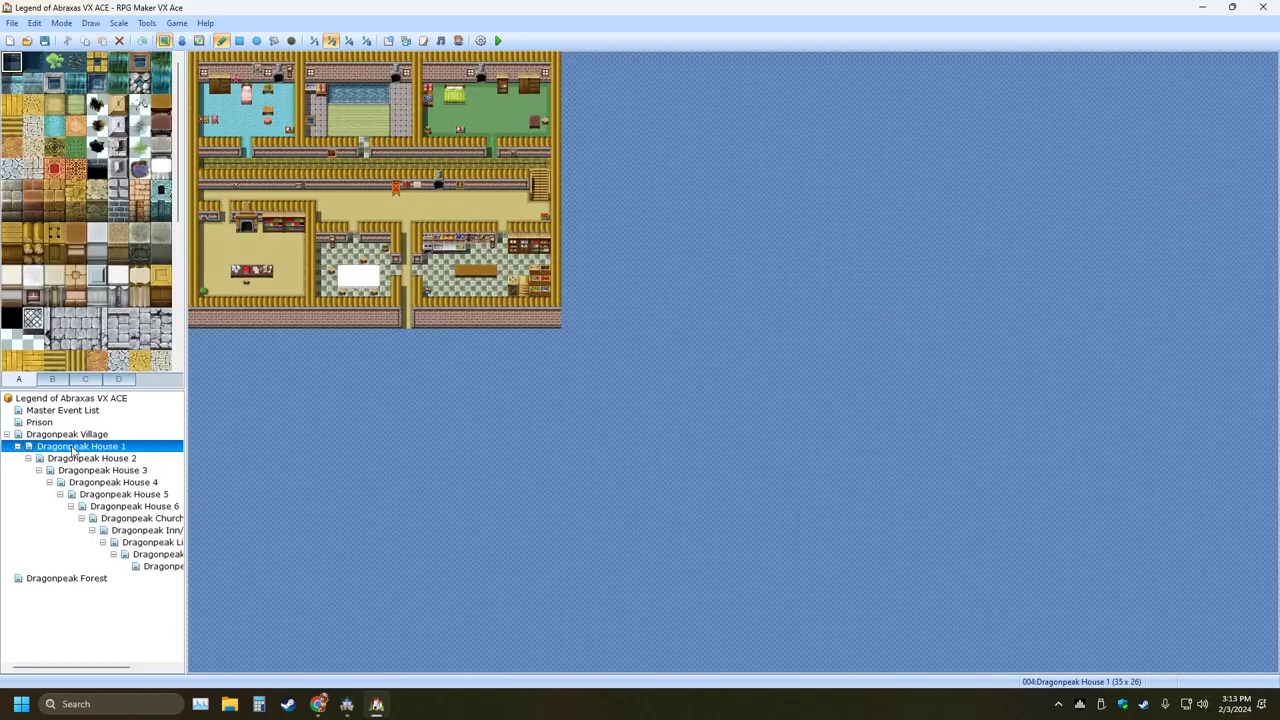
{"action": "left_click", "coordinate": [52, 383]}
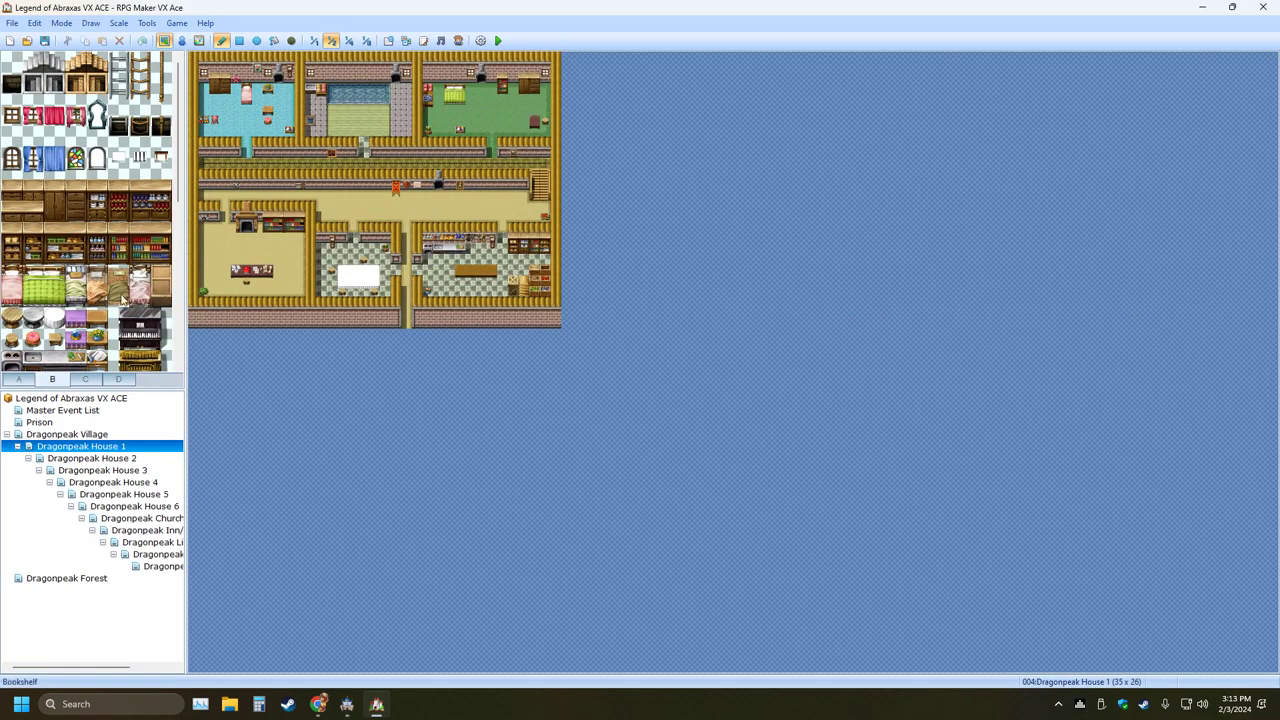
{"action": "scroll", "coordinate": [117, 310], "scroll_direction": "down", "scroll_amount": 5}
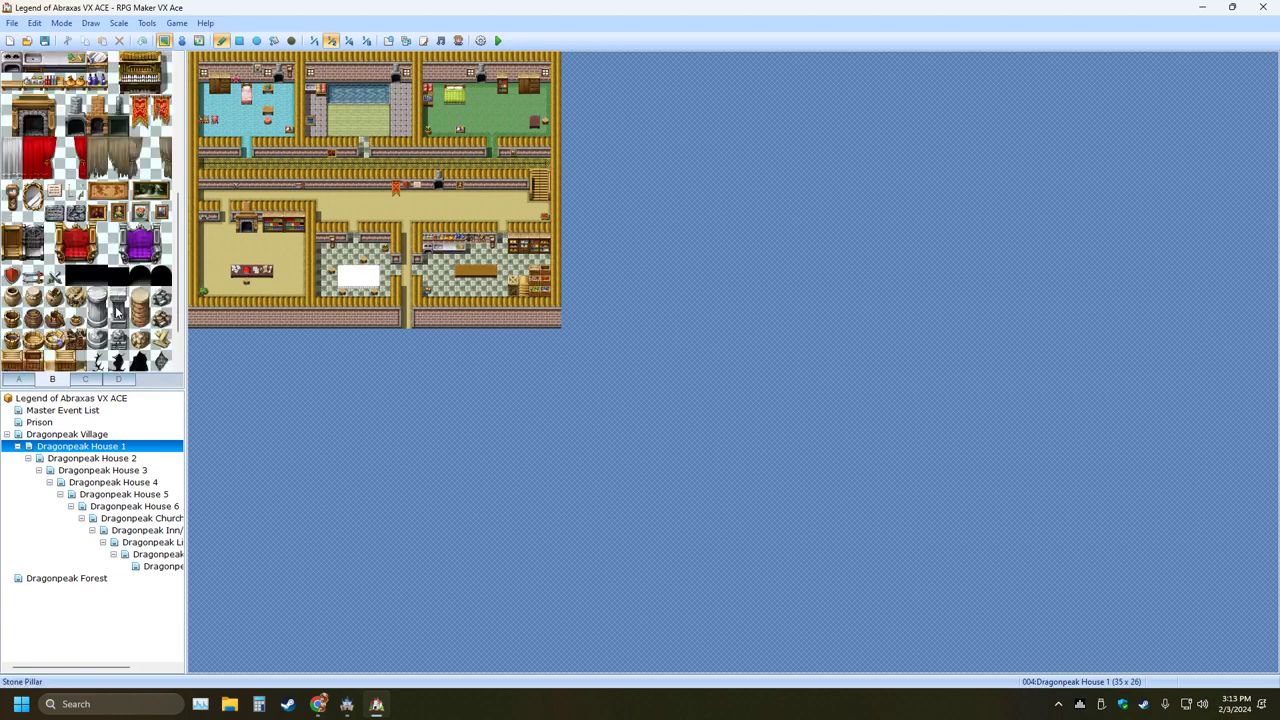
{"action": "scroll", "coordinate": [117, 312], "scroll_direction": "down", "scroll_amount": 2}
{"action": "scroll", "coordinate": [117, 310], "scroll_direction": "up", "scroll_amount": 6}
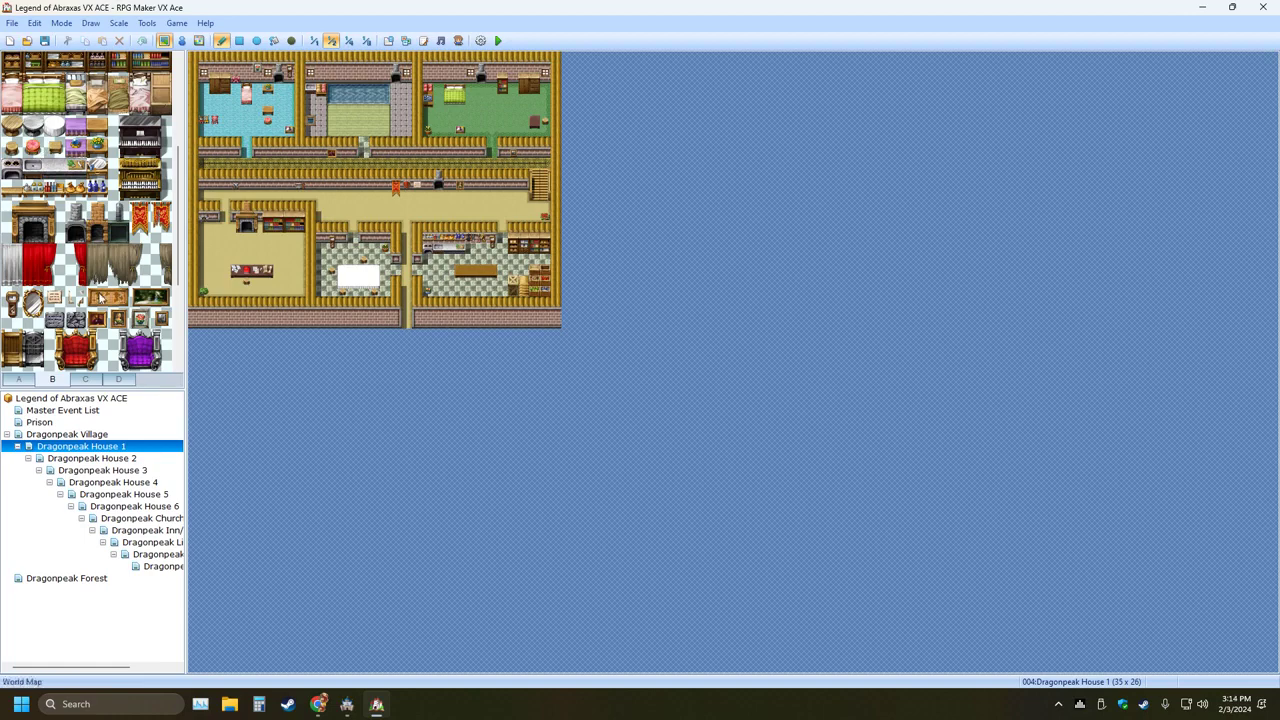
Switch back to RPG Maker MZ and compare its indoor tileset B, from the fireplaces and barrels up to the sofa, windows and curtains
{"action": "left_click", "coordinate": [347, 704]}
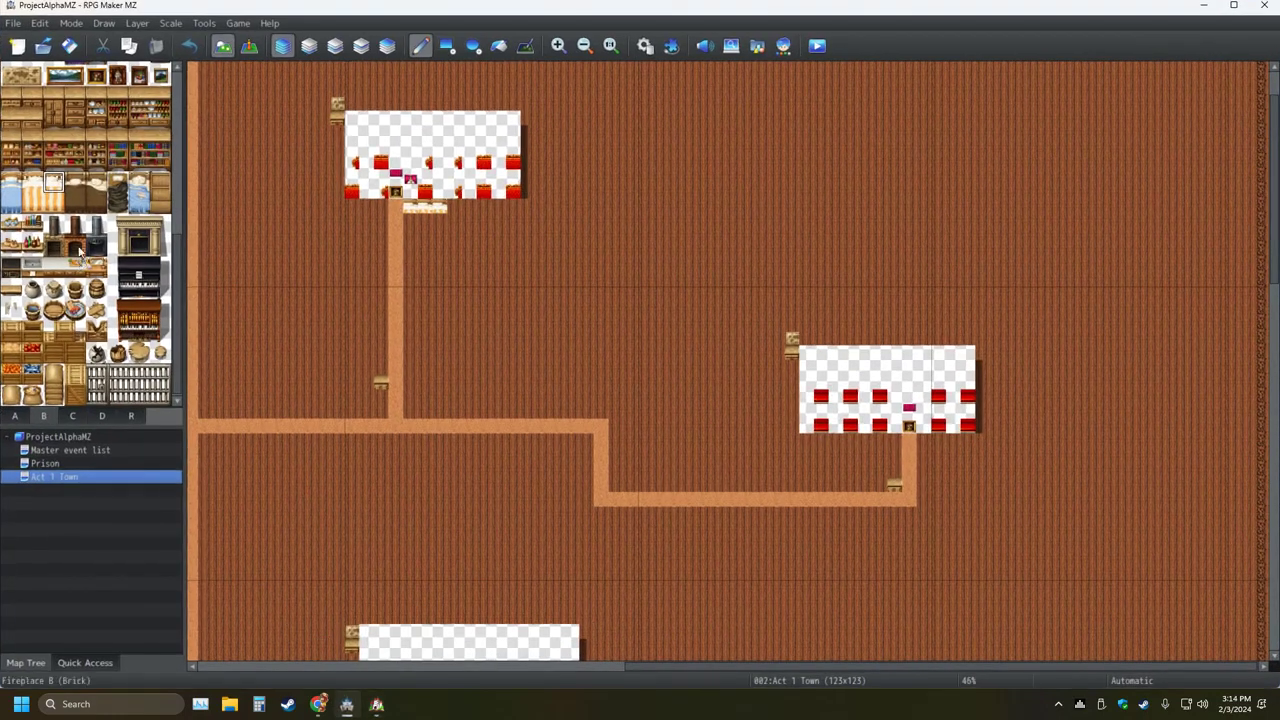
{"action": "scroll", "coordinate": [90, 310], "scroll_direction": "up", "scroll_amount": 1}
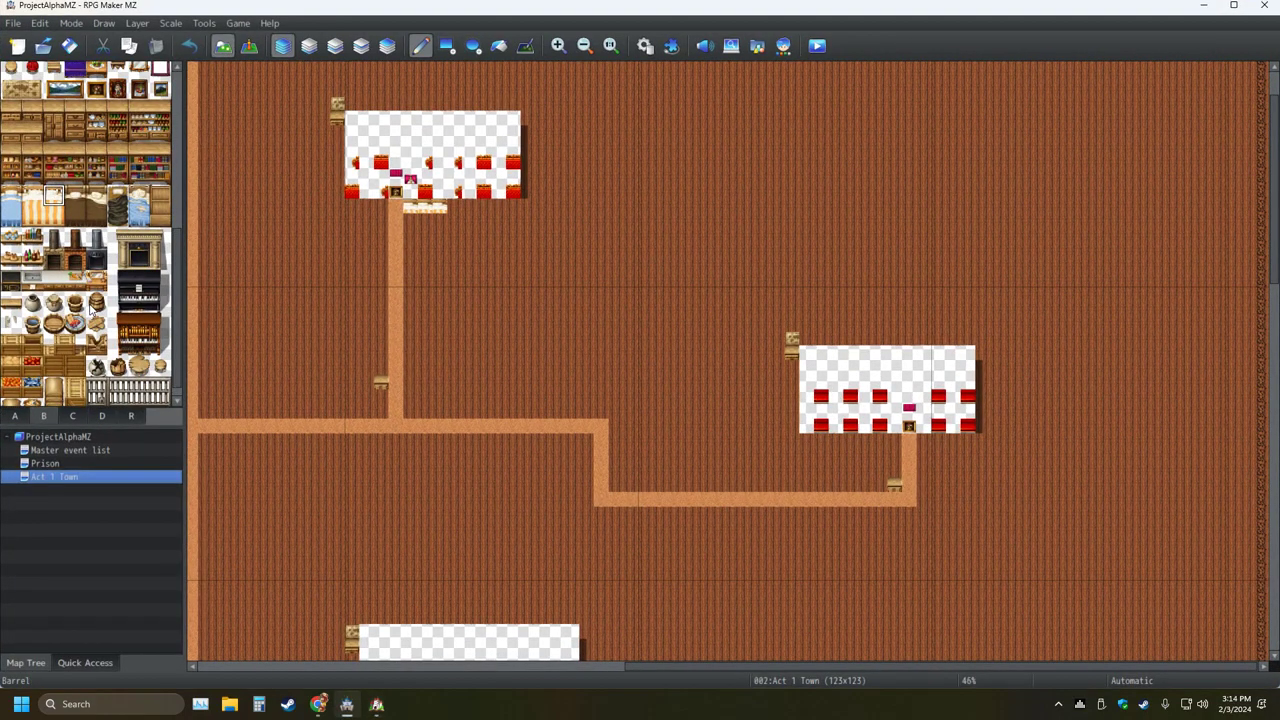
{"action": "scroll", "coordinate": [90, 310], "scroll_direction": "up", "scroll_amount": 1}
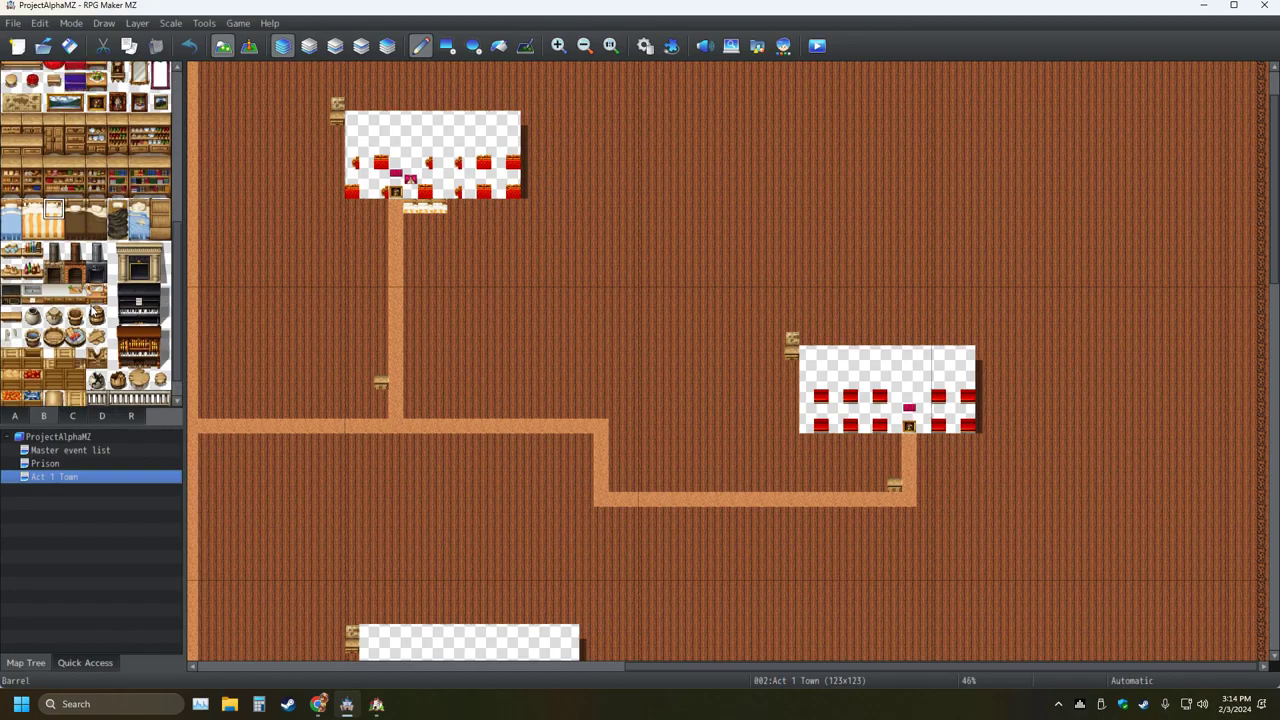
{"action": "scroll", "coordinate": [92, 312], "scroll_direction": "up", "scroll_amount": 3}
{"action": "scroll", "coordinate": [92, 312], "scroll_direction": "up", "scroll_amount": 4}
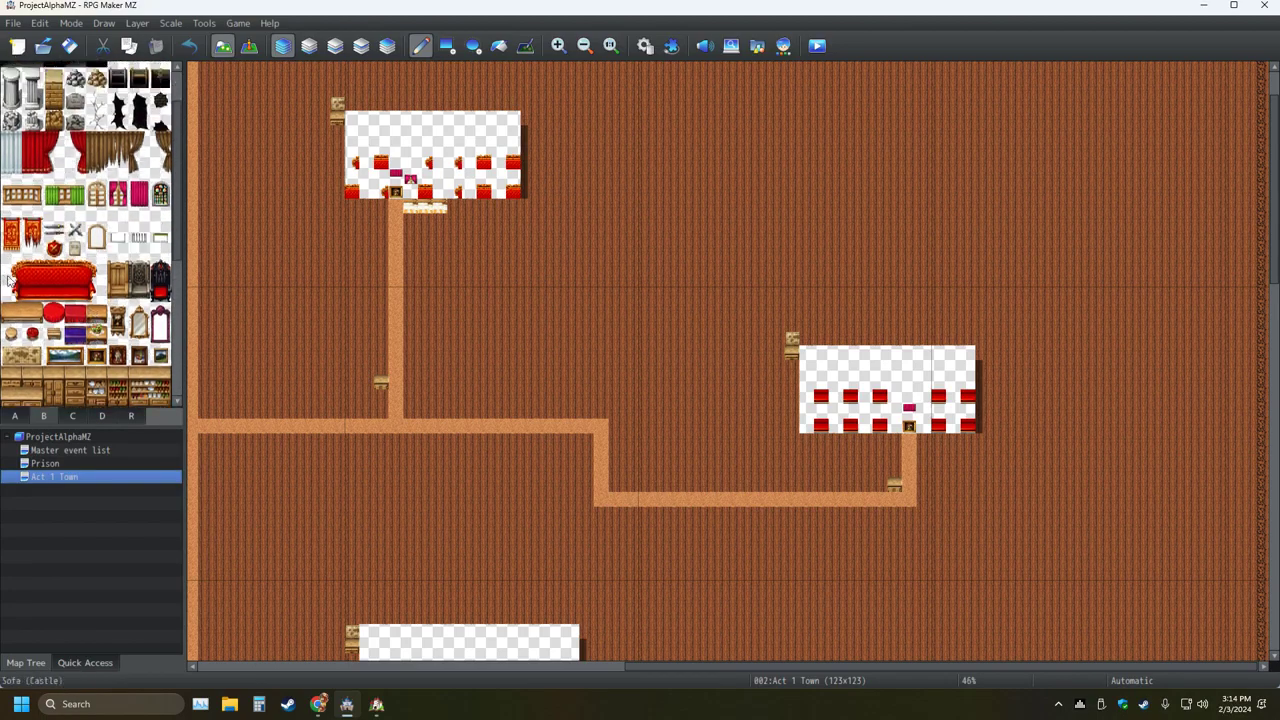
Return to RPG Maker VX Ace, check the windows, shelves and beds in Dragonpeak House 1's tileset B, and close the program
{"action": "left_click", "coordinate": [377, 704]}
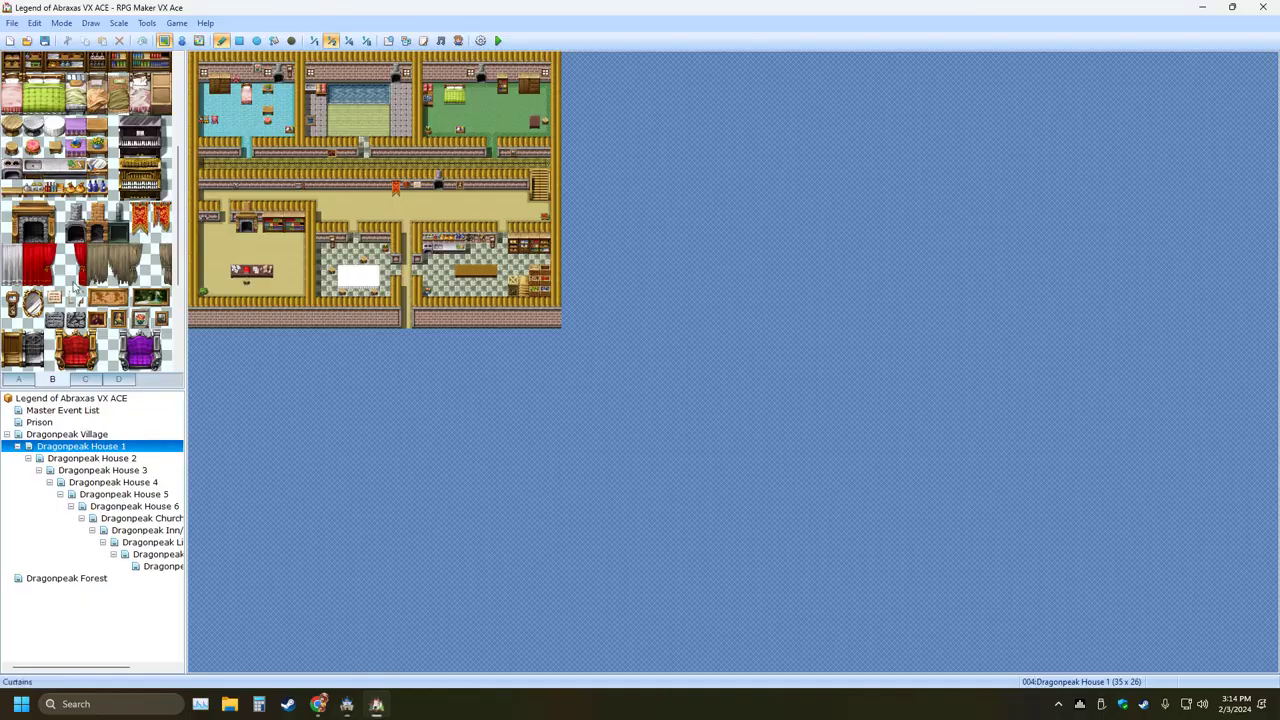
{"action": "scroll", "coordinate": [72, 285], "scroll_direction": "up", "scroll_amount": 5}
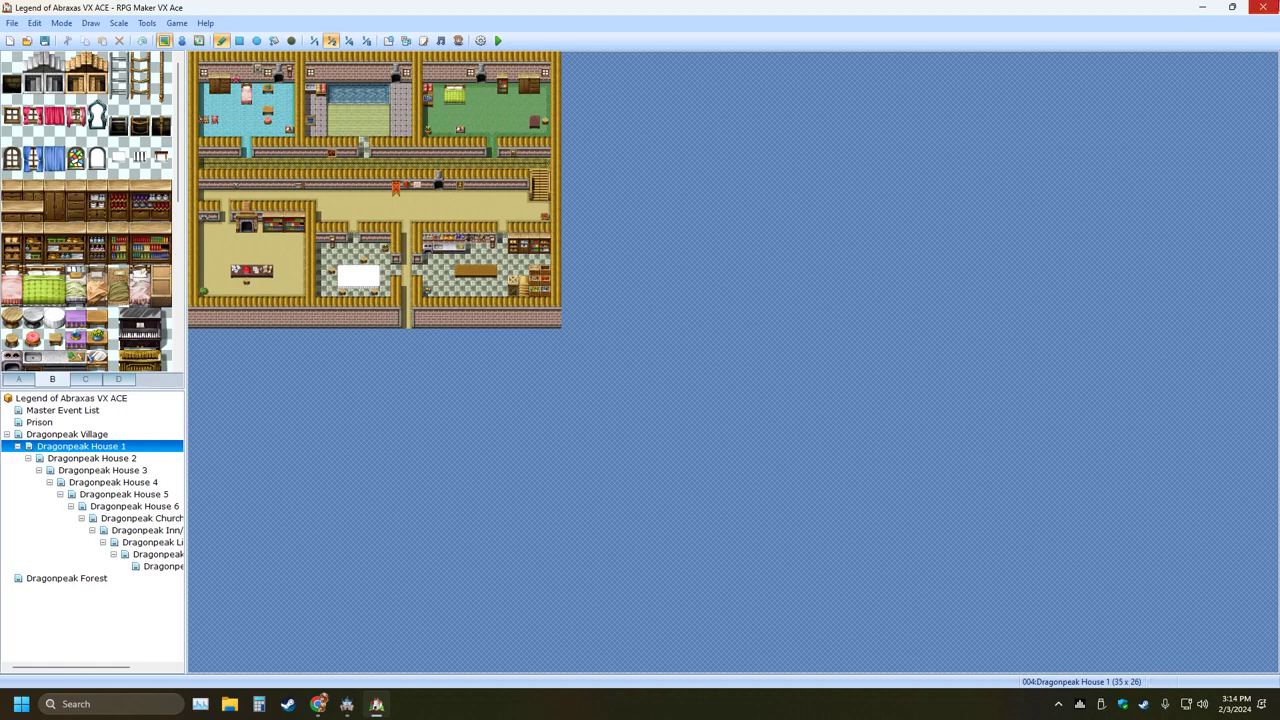
{"action": "left_click", "coordinate": [1262, 7]}
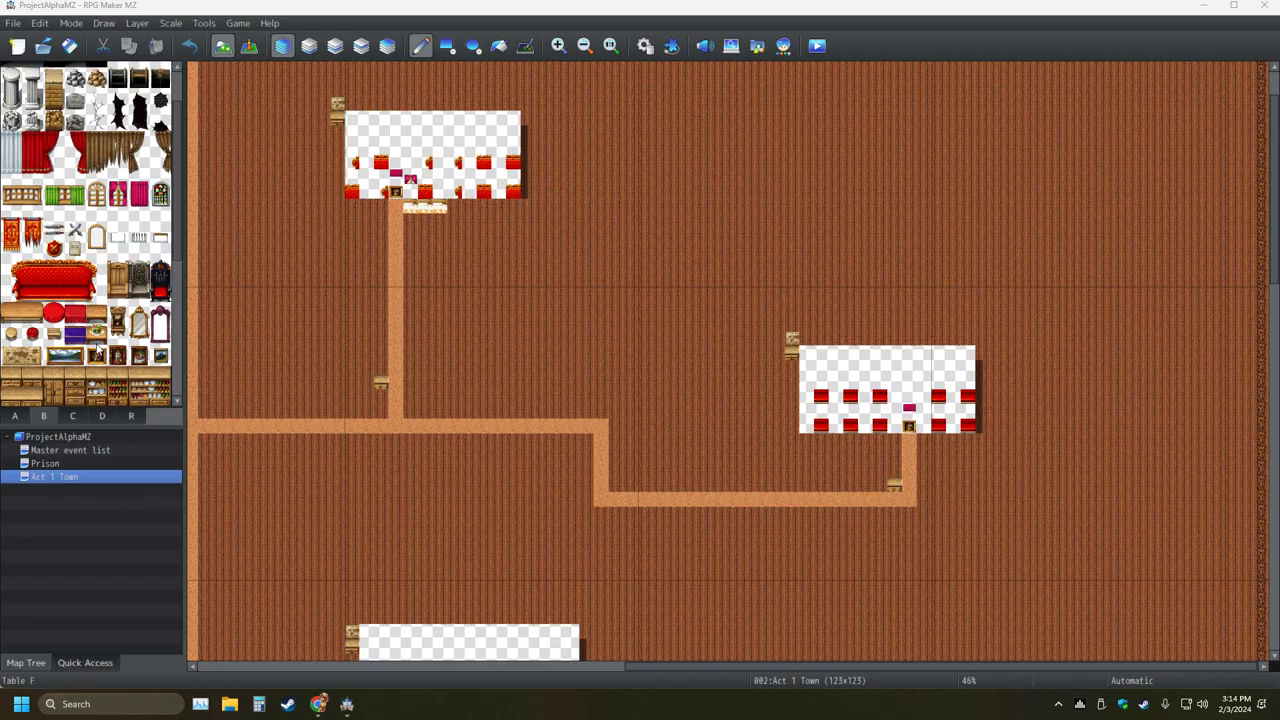
Examine the indoor furniture in tileset B and the food, books, potions, dolls and weapons in tileset C
{"action": "scroll", "coordinate": [110, 348], "scroll_direction": "down", "scroll_amount": 3}
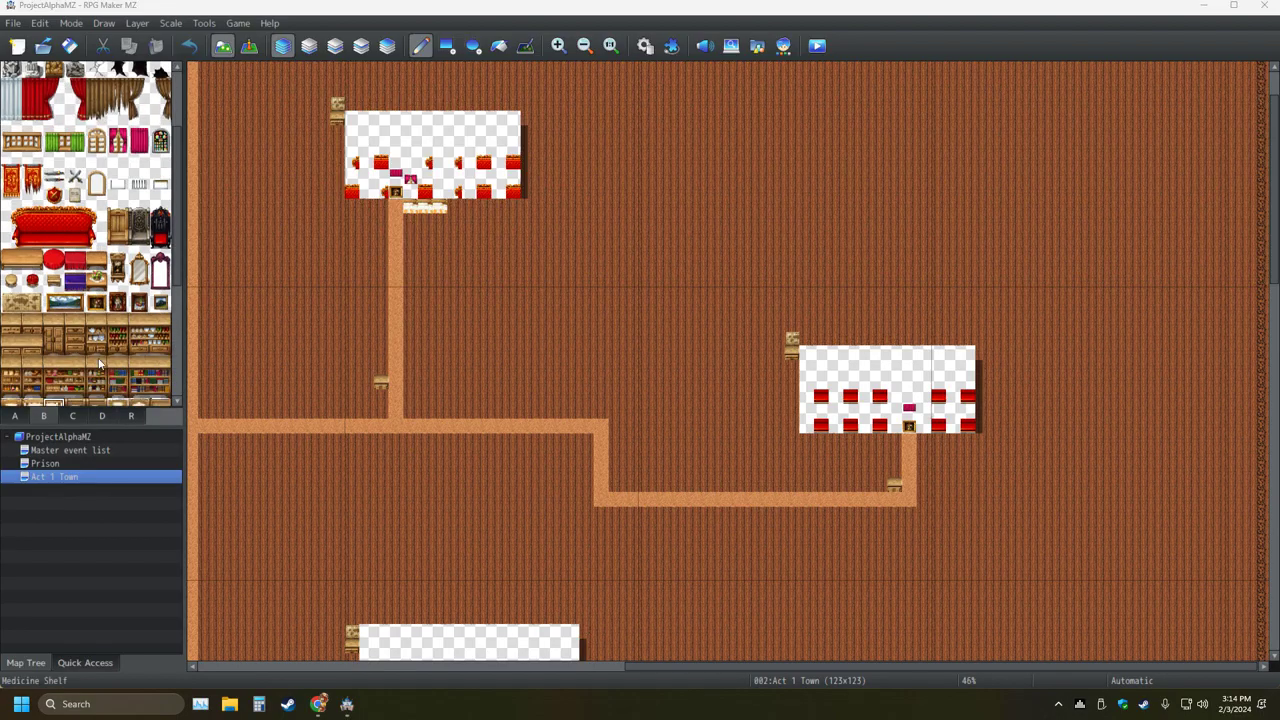
{"action": "scroll", "coordinate": [113, 347], "scroll_direction": "down", "scroll_amount": 5}
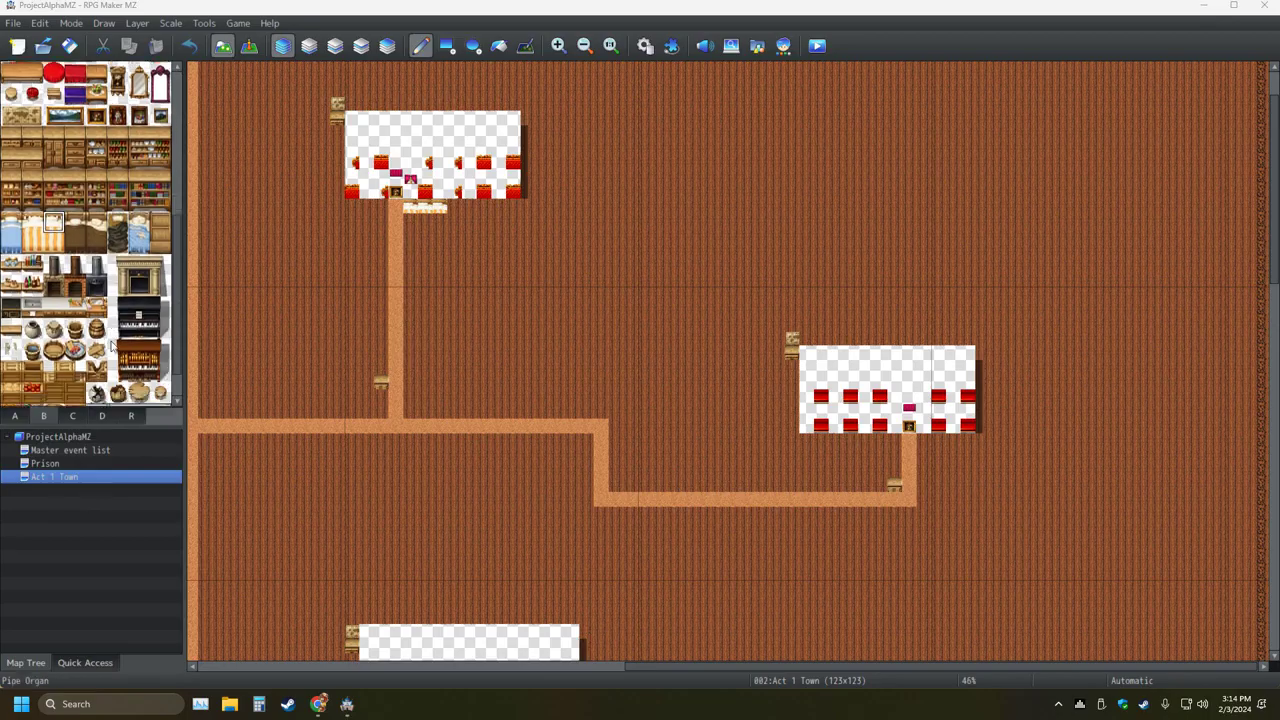
{"action": "scroll", "coordinate": [125, 342], "scroll_direction": "down", "scroll_amount": 1}
{"action": "scroll", "coordinate": [114, 343], "scroll_direction": "down", "scroll_amount": 10}
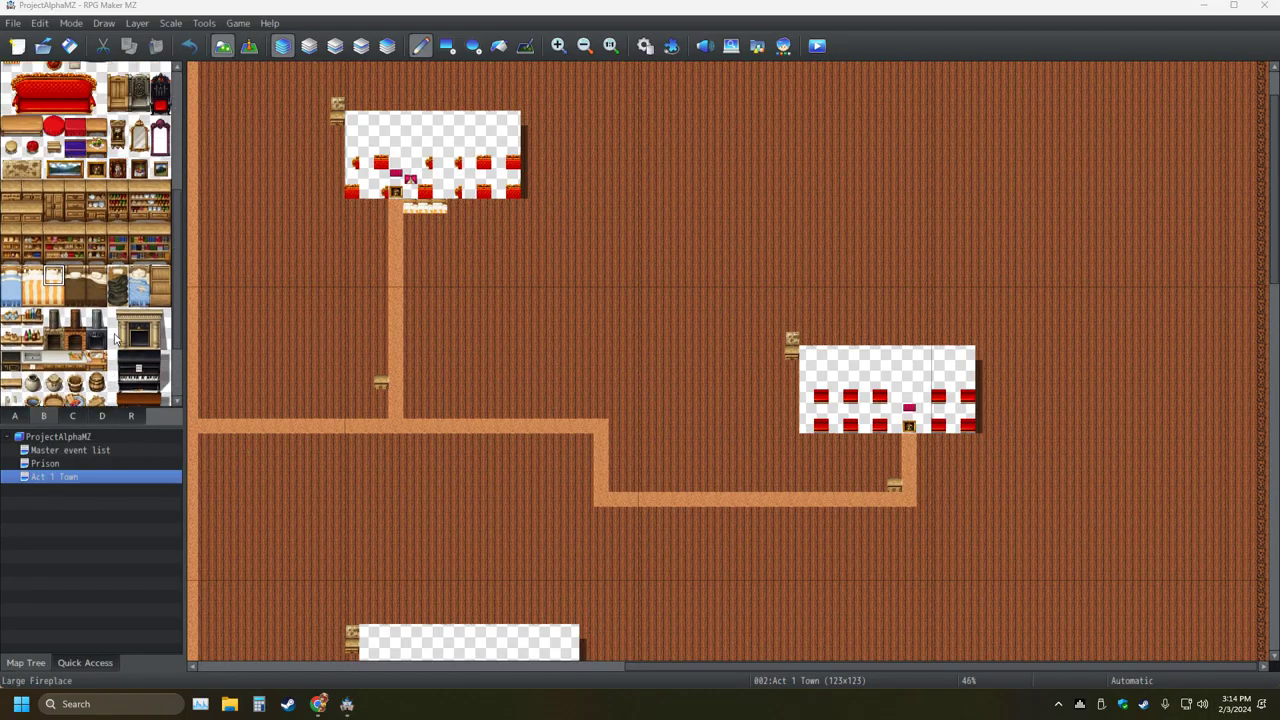
{"action": "scroll", "coordinate": [96, 341], "scroll_direction": "down", "scroll_amount": 12}
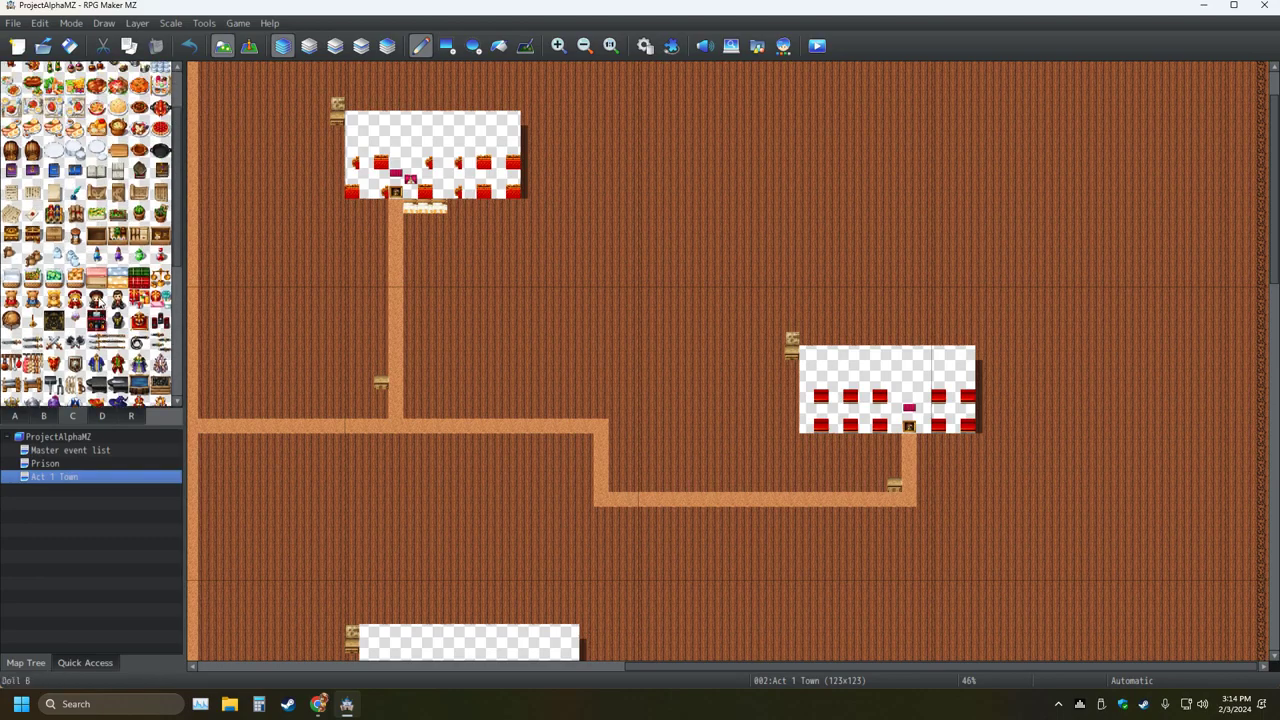
{"action": "scroll", "coordinate": [102, 315], "scroll_direction": "up", "scroll_amount": 5}
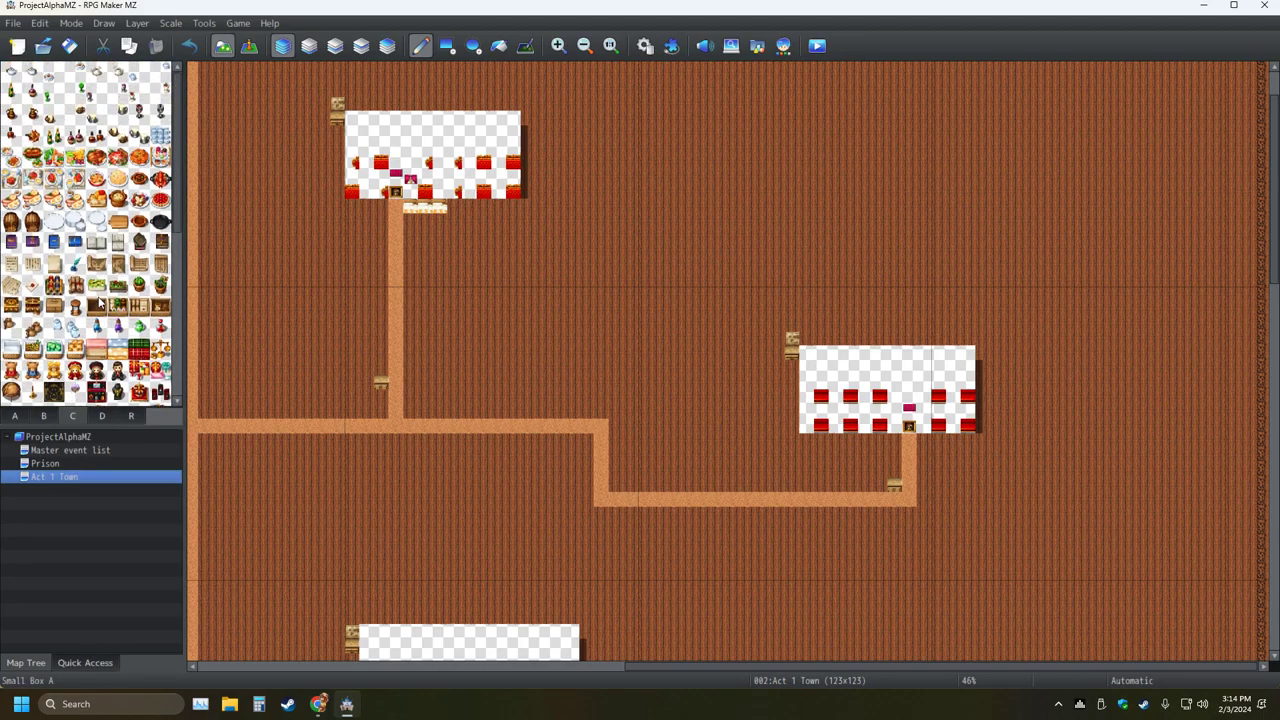
{"action": "scroll", "coordinate": [100, 303], "scroll_direction": "down", "scroll_amount": 7}
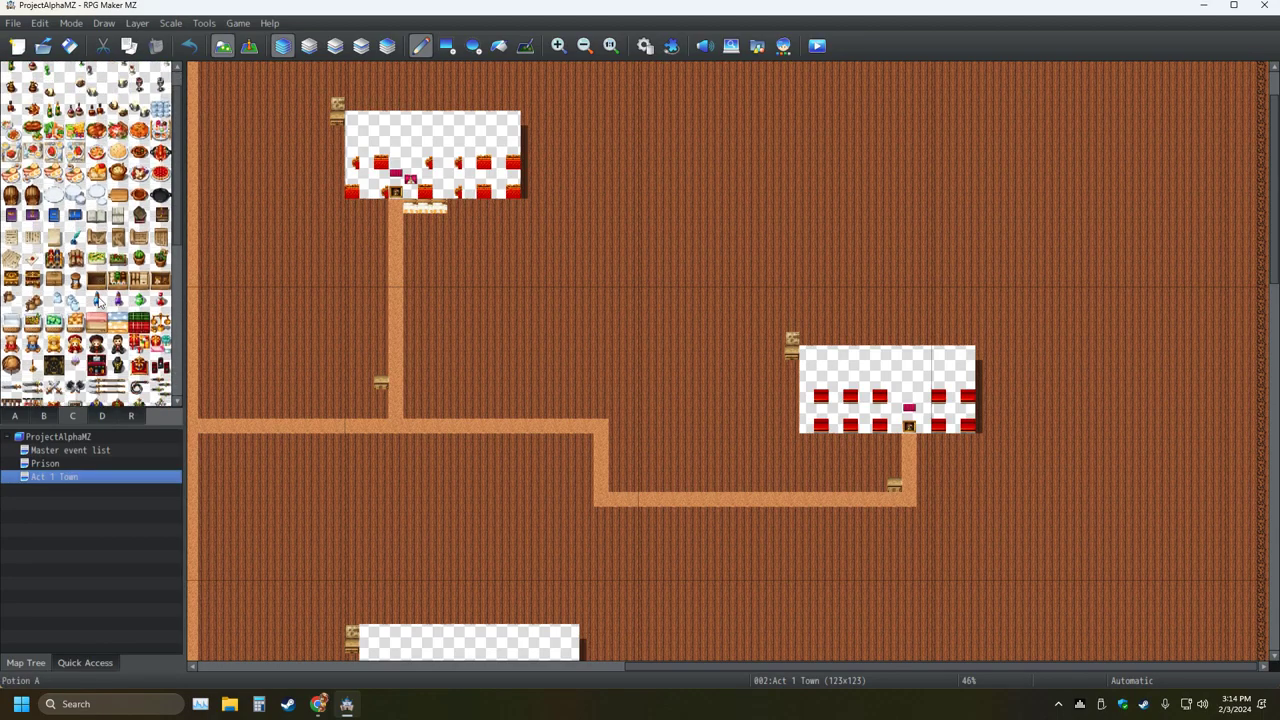
Change the Act 1 Town map's tileset back to Outside in its map properties
{"action": "left_click", "coordinate": [16, 416]}
{"action": "right_click", "coordinate": [51, 478]}
{"action": "left_click", "coordinate": [78, 495]}
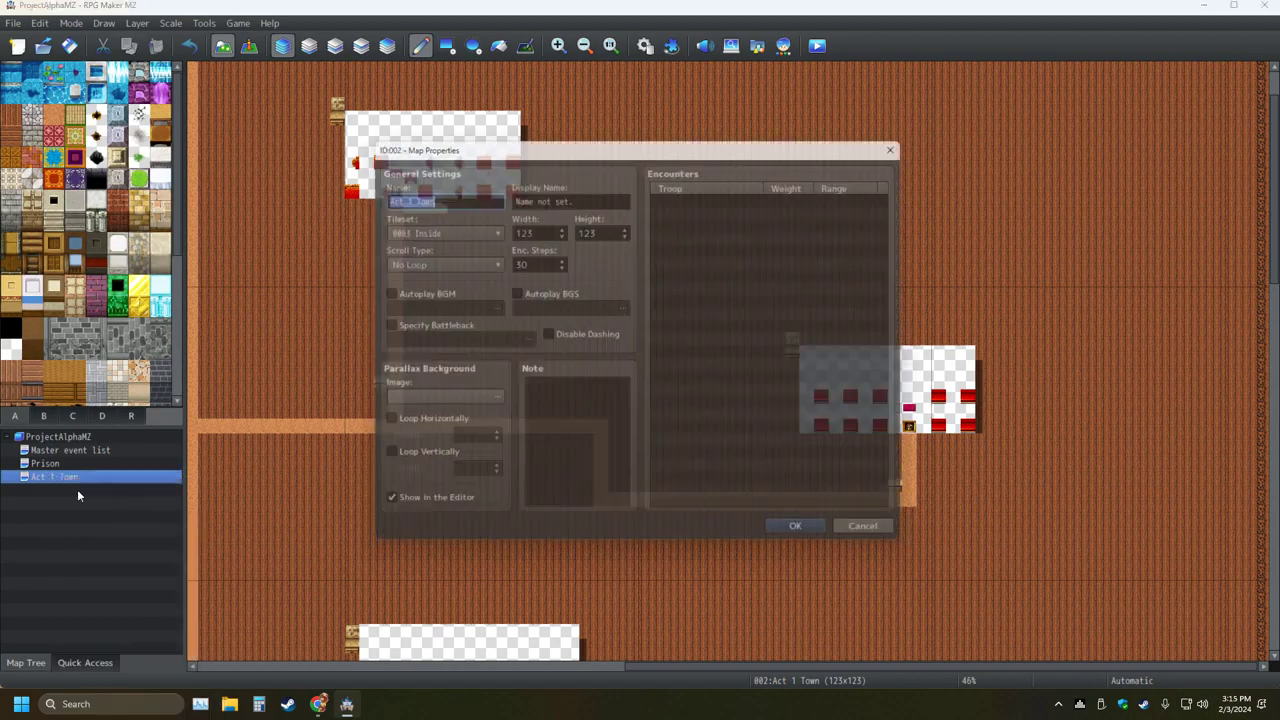
{"action": "left_click", "coordinate": [489, 228]}
{"action": "left_click", "coordinate": [440, 260]}
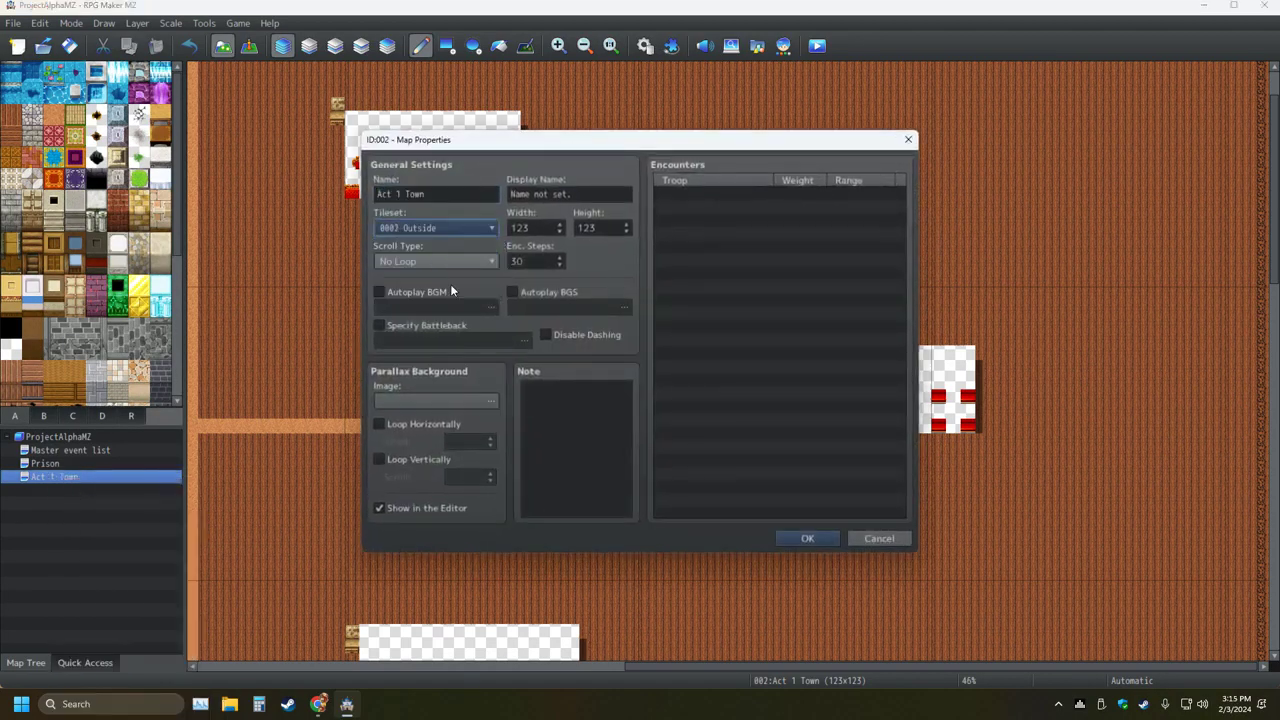
{"action": "left_click", "coordinate": [807, 538]}
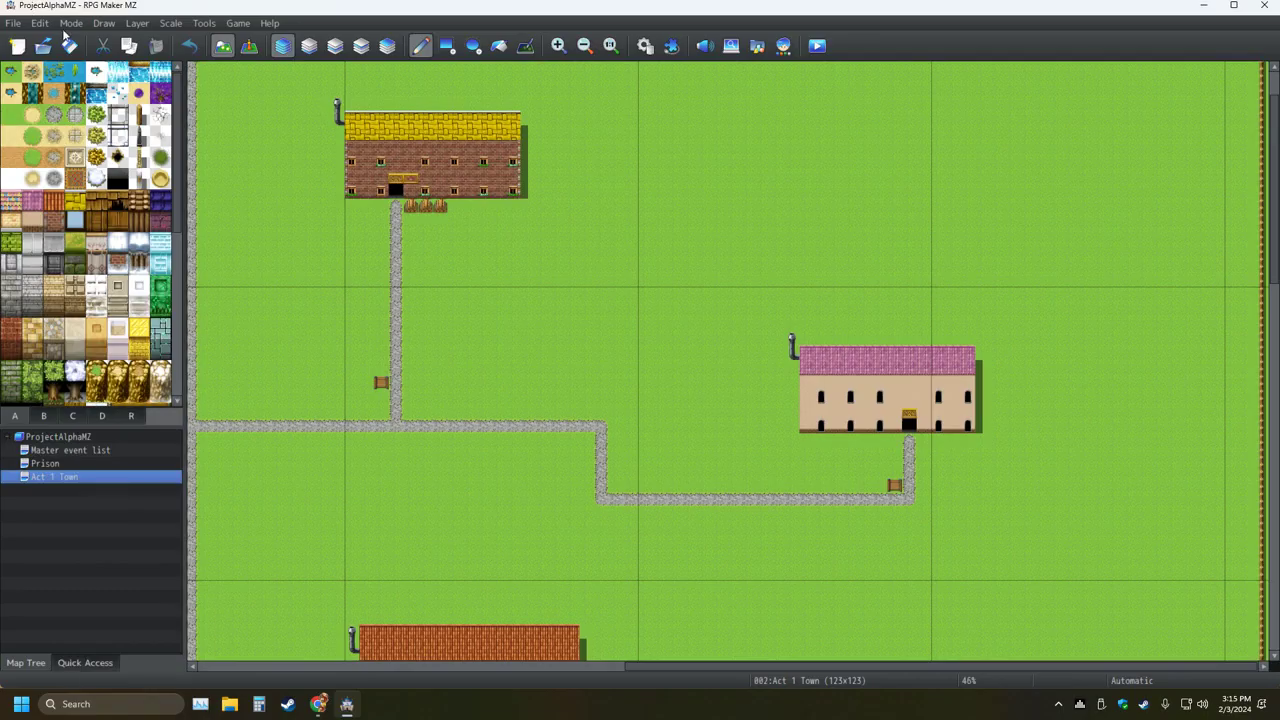
Check the Prison map, and examine the outdoor terrain, wall and stair tiles in tileset A of the Act 1 Town map
{"action": "left_click", "coordinate": [55, 464]}
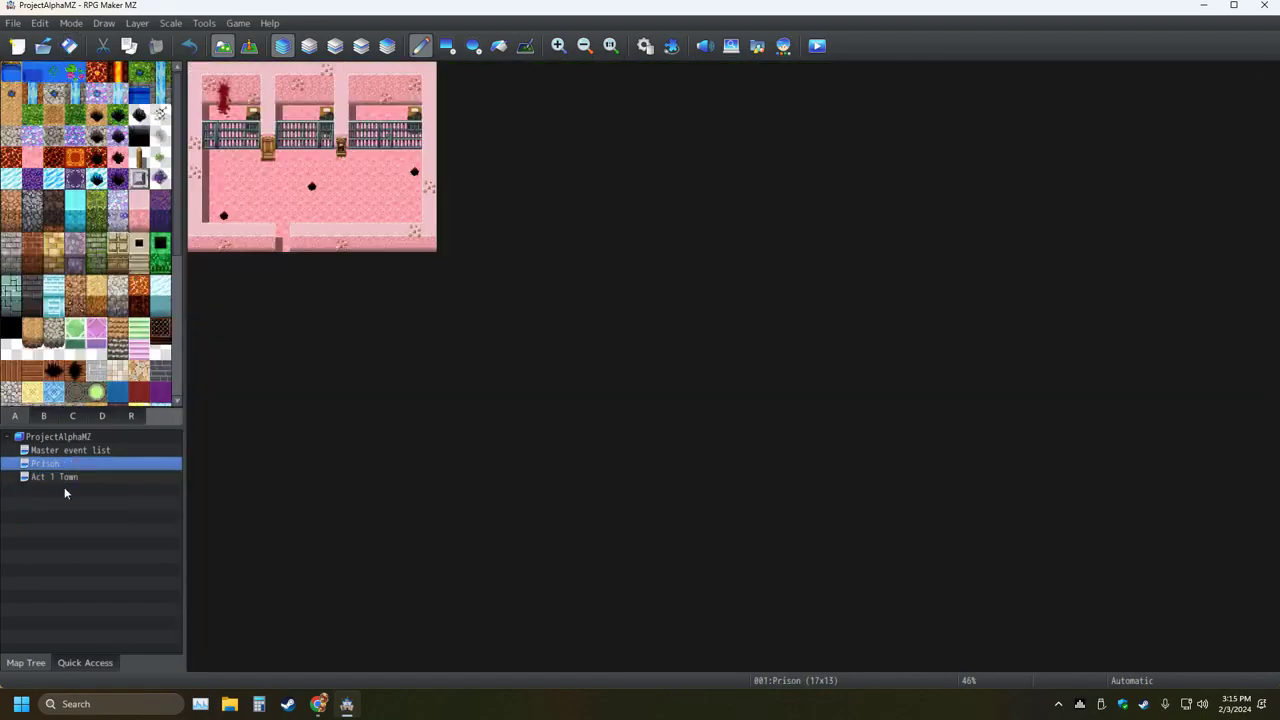
{"action": "left_click", "coordinate": [55, 477]}
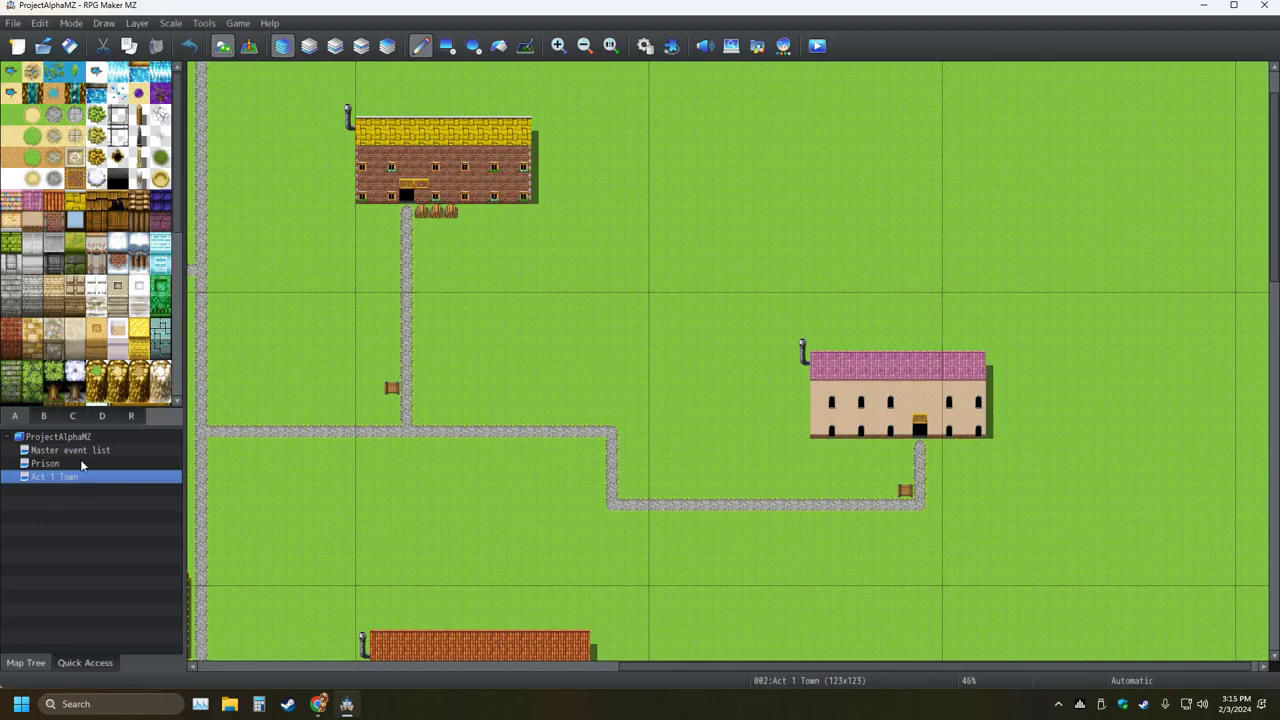
{"action": "scroll", "coordinate": [93, 263], "scroll_direction": "down", "scroll_amount": 6}
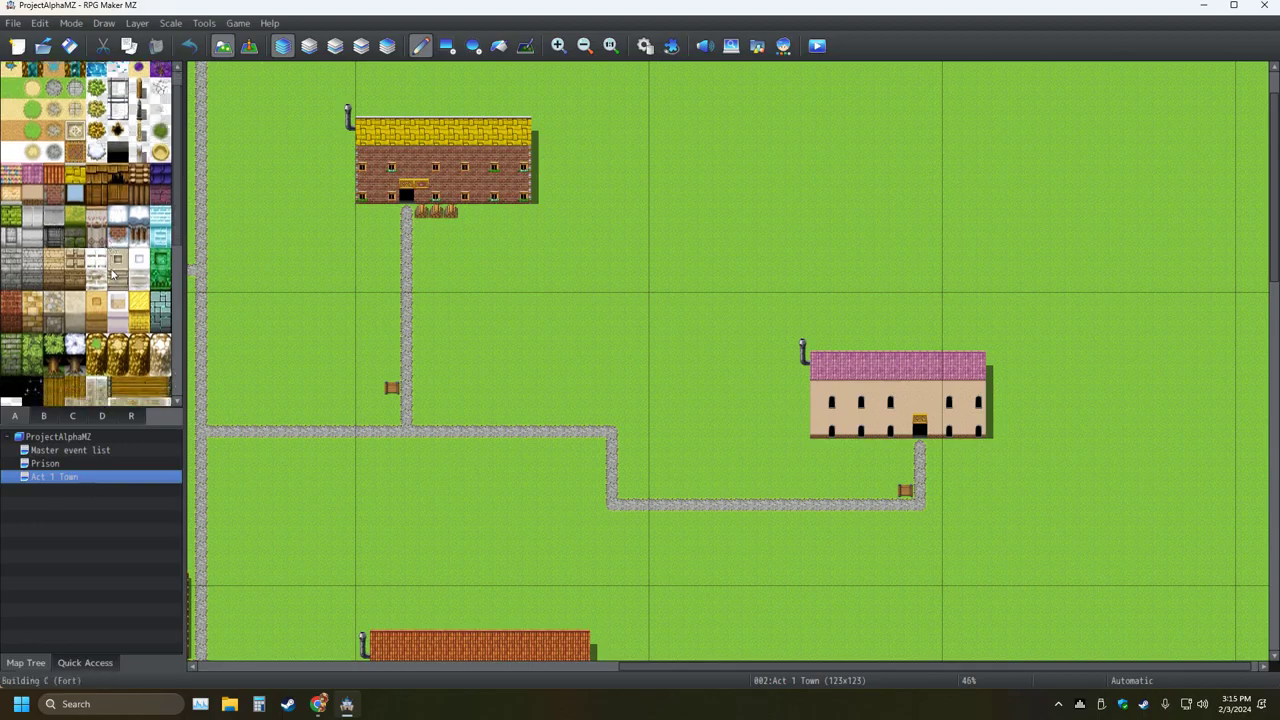
{"action": "scroll", "coordinate": [110, 340], "scroll_direction": "down", "scroll_amount": 5}
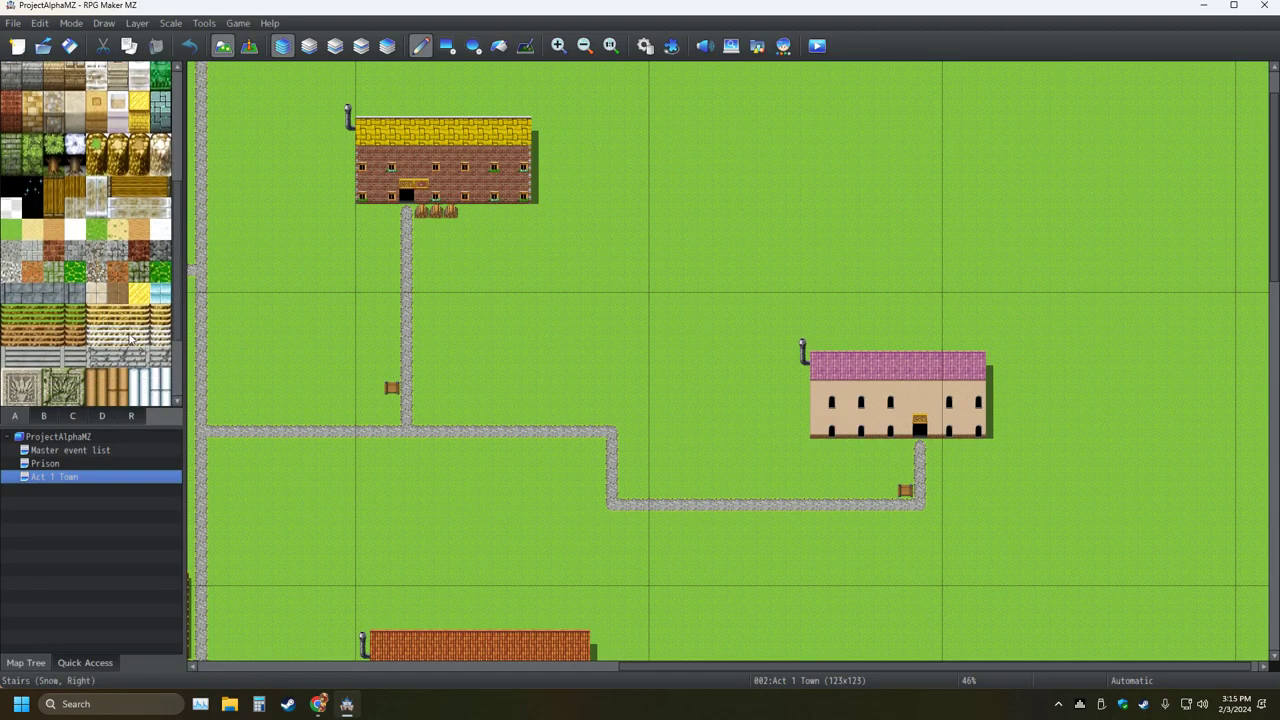
{"action": "scroll", "coordinate": [128, 337], "scroll_direction": "up", "scroll_amount": 7}
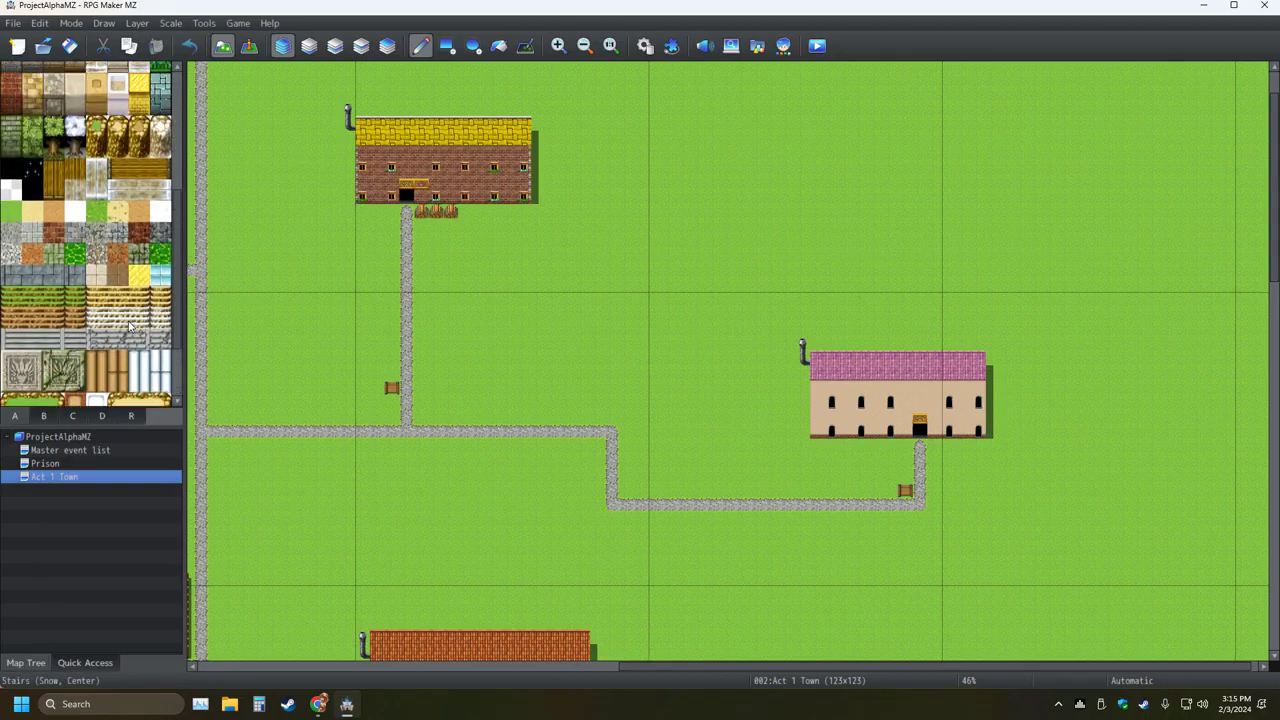
Examine the outdoor objects in tileset B, including the windows, doors, plants, crates and snow decorations
{"action": "left_click", "coordinate": [44, 416]}
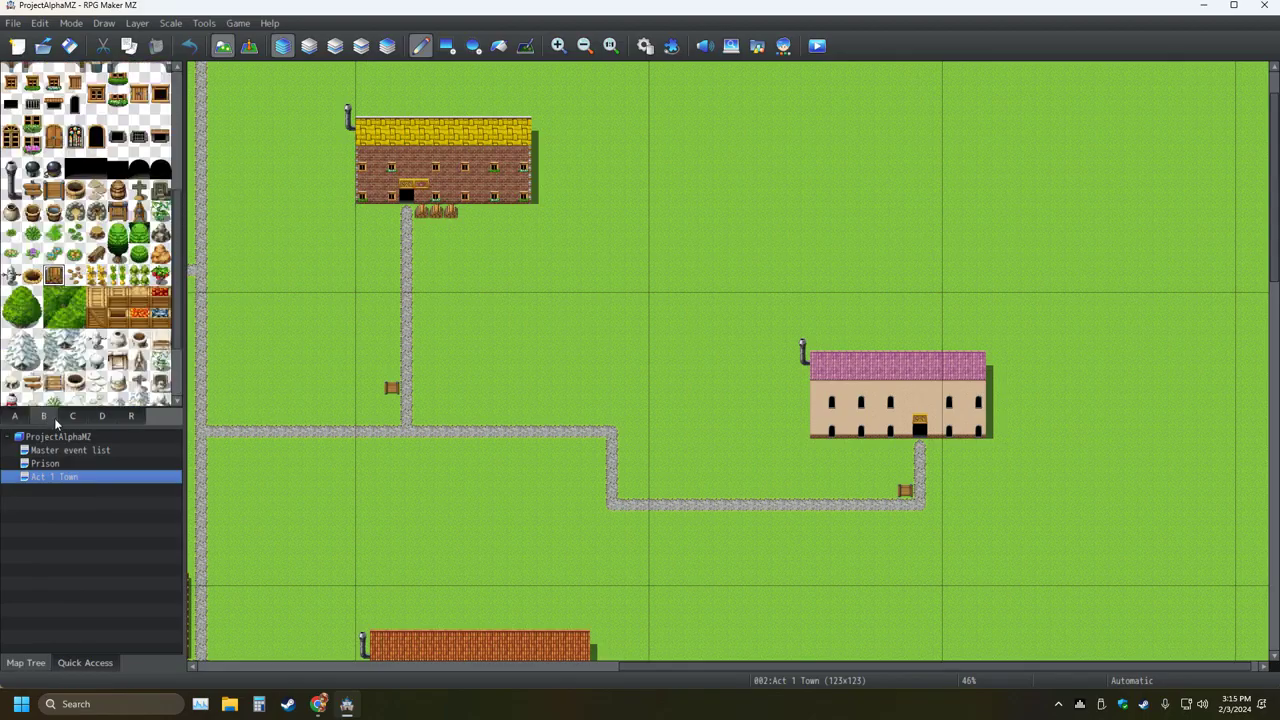
{"action": "scroll", "coordinate": [100, 378], "scroll_direction": "down", "scroll_amount": 1}
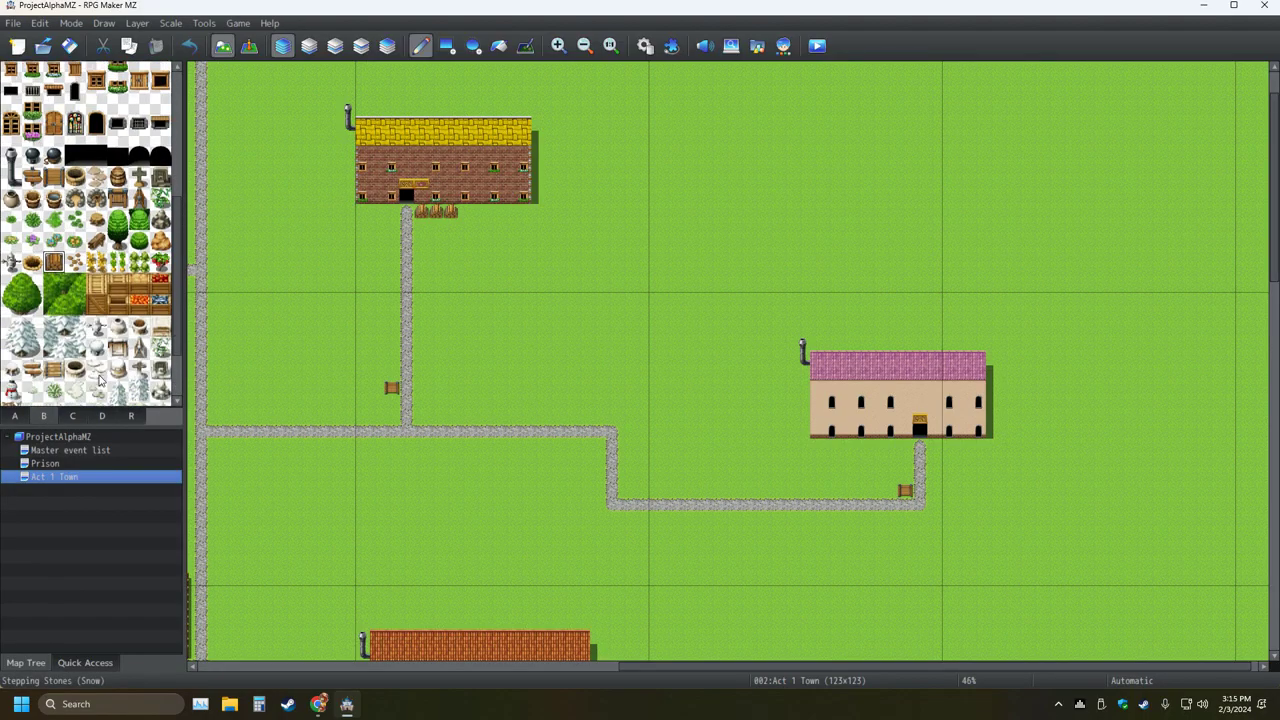
{"action": "scroll", "coordinate": [100, 378], "scroll_direction": "up", "scroll_amount": 2}
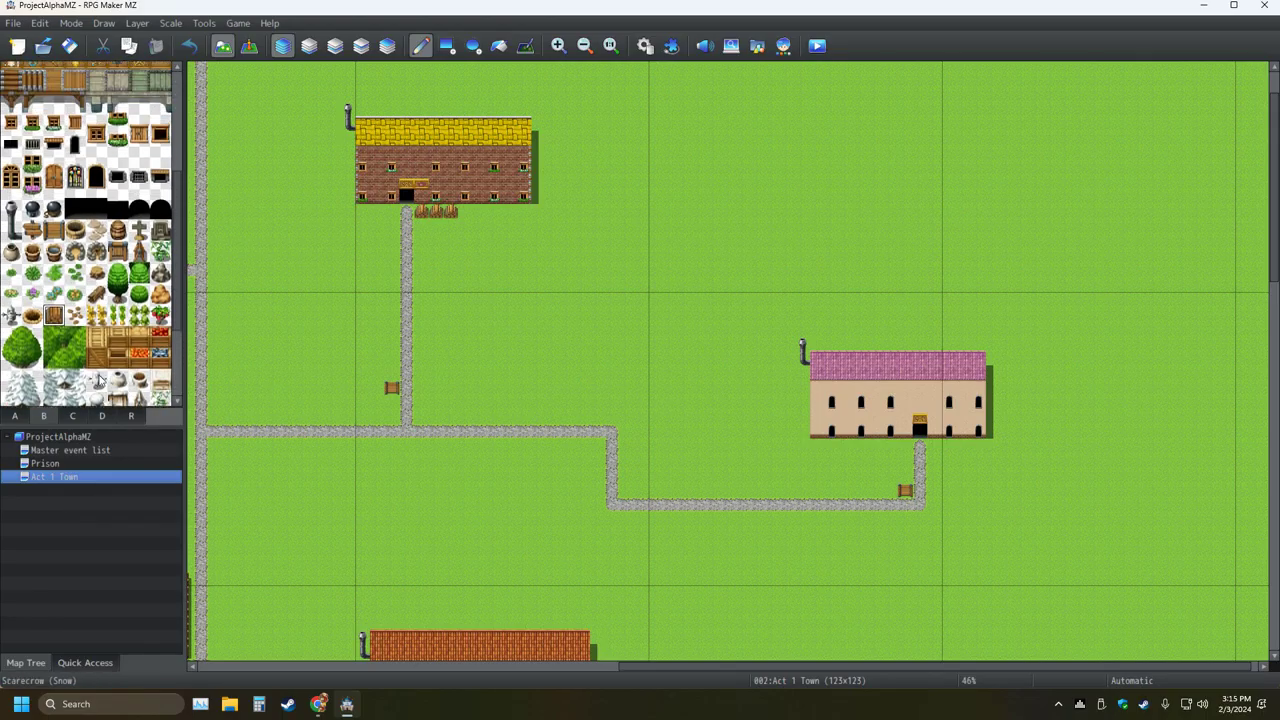
{"action": "scroll", "coordinate": [100, 378], "scroll_direction": "down", "scroll_amount": 1}
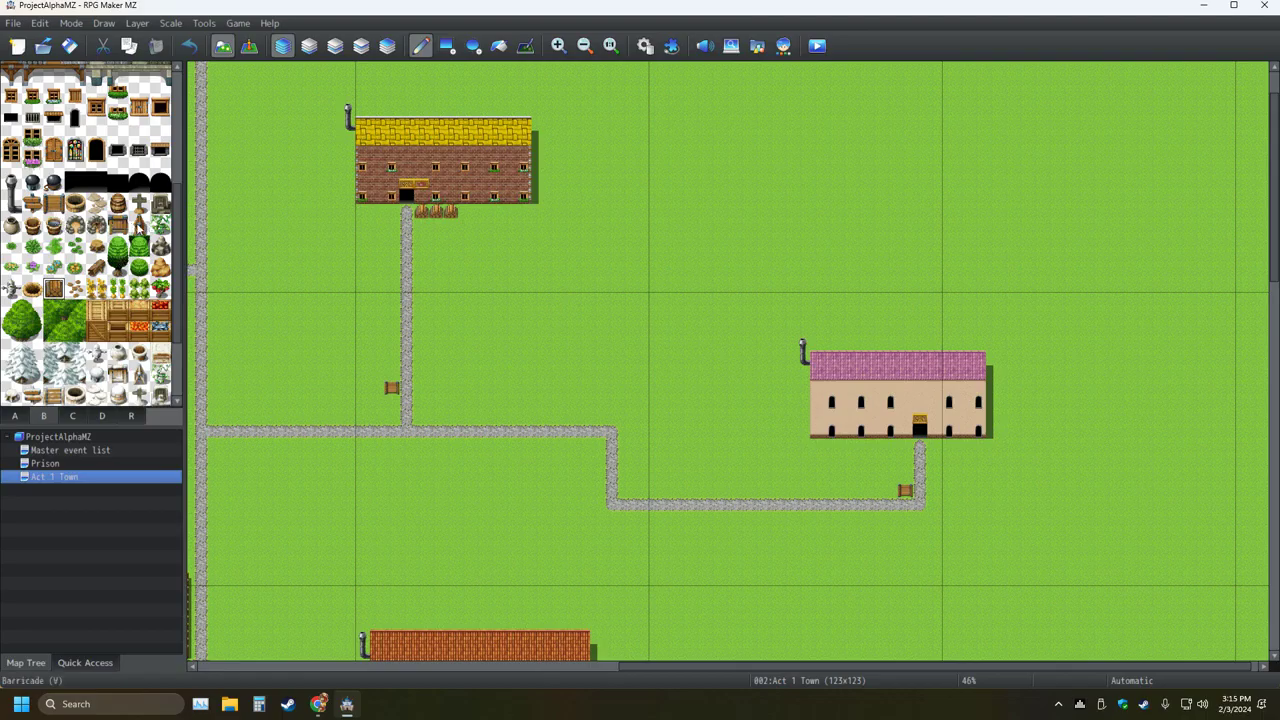
Place a row of three Firewood tiles beside the doorway of the pink-roofed house
{"action": "left_click", "coordinate": [55, 293]}
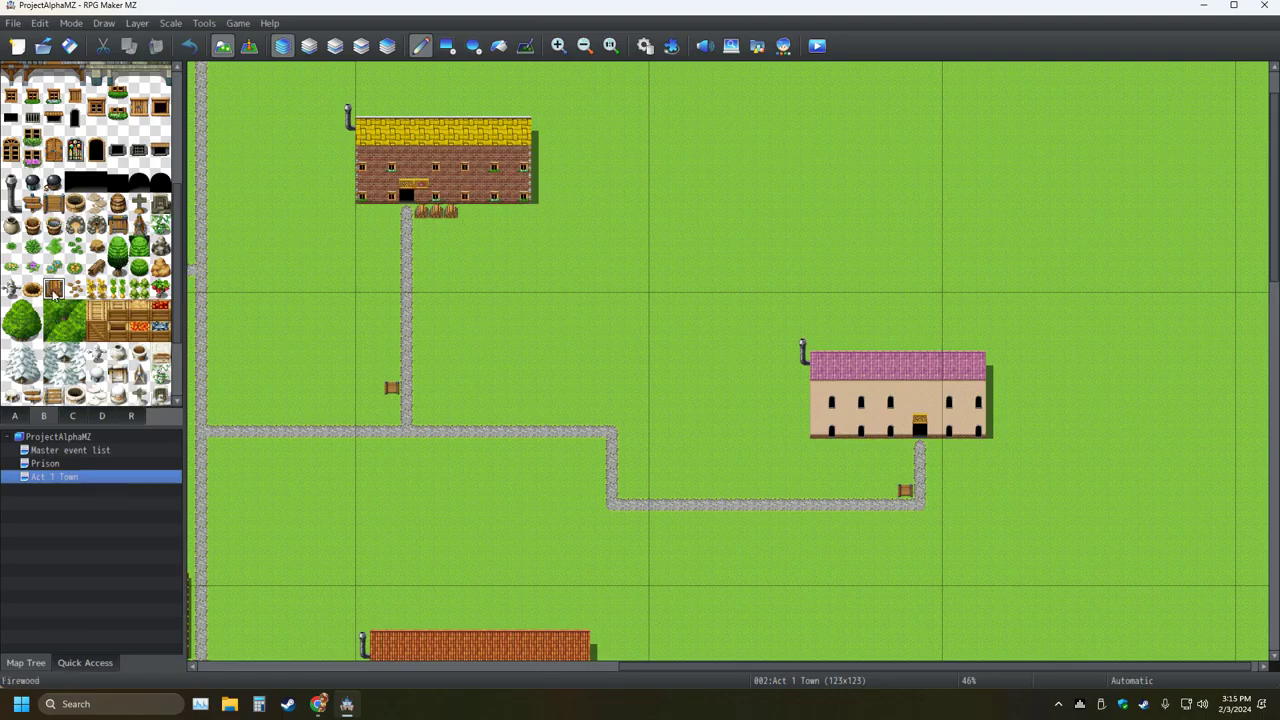
{"action": "left_click", "coordinate": [906, 446]}
{"action": "left_click_drag", "start_coordinate": [891, 446], "coordinate": [875, 446]}
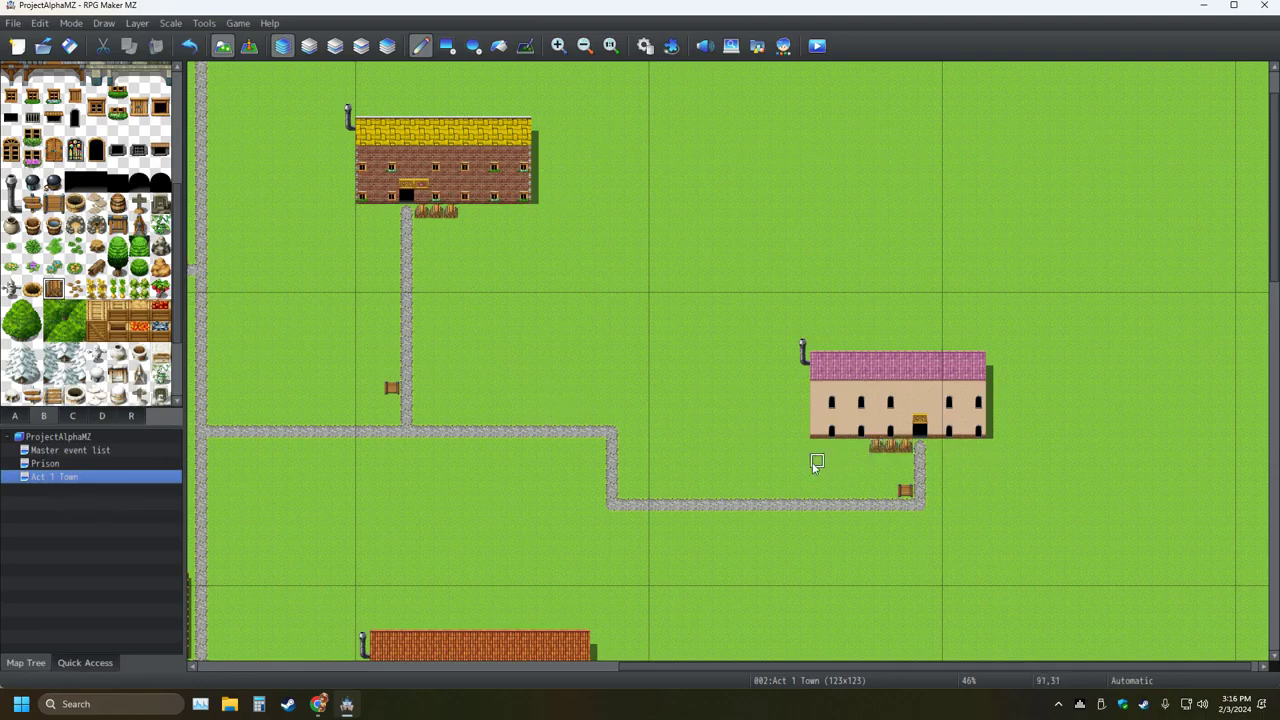
Place a row of three Firewood tiles beside the doorway of the green-roofed stone house
{"action": "middle_click", "coordinate": [609, 412]}
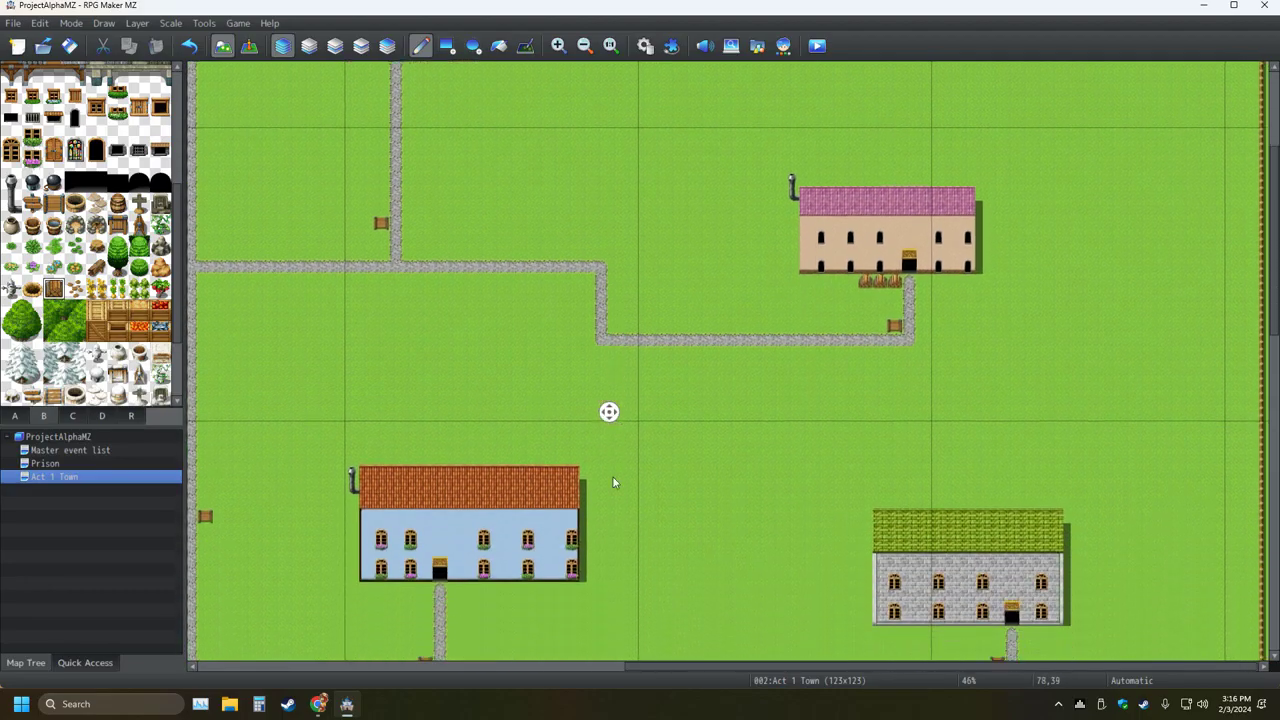
{"action": "middle_click", "coordinate": [614, 480]}
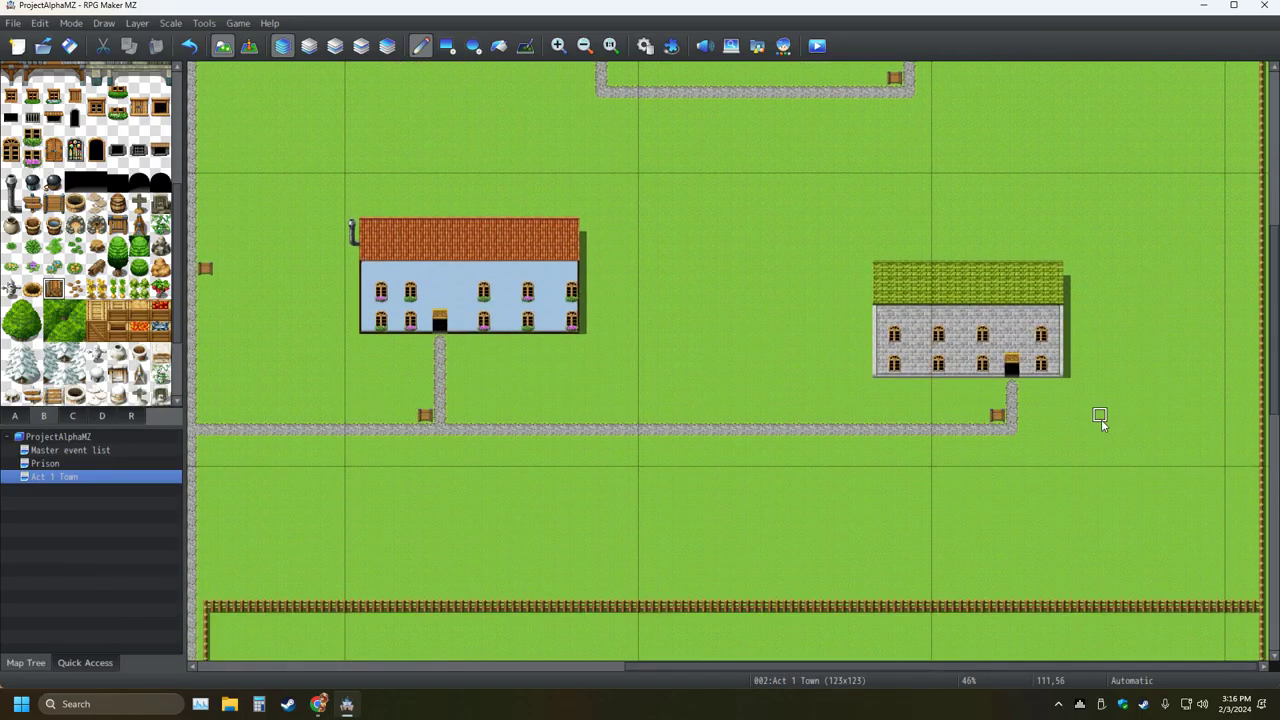
{"action": "left_click", "coordinate": [983, 369]}
{"action": "left_click", "coordinate": [982, 386]}
Place two rows of three Firewood tiles in front of the blue house, to the right of its path
{"action": "left_click", "coordinate": [455, 342]}
{"action": "left_click", "coordinate": [455, 356]}
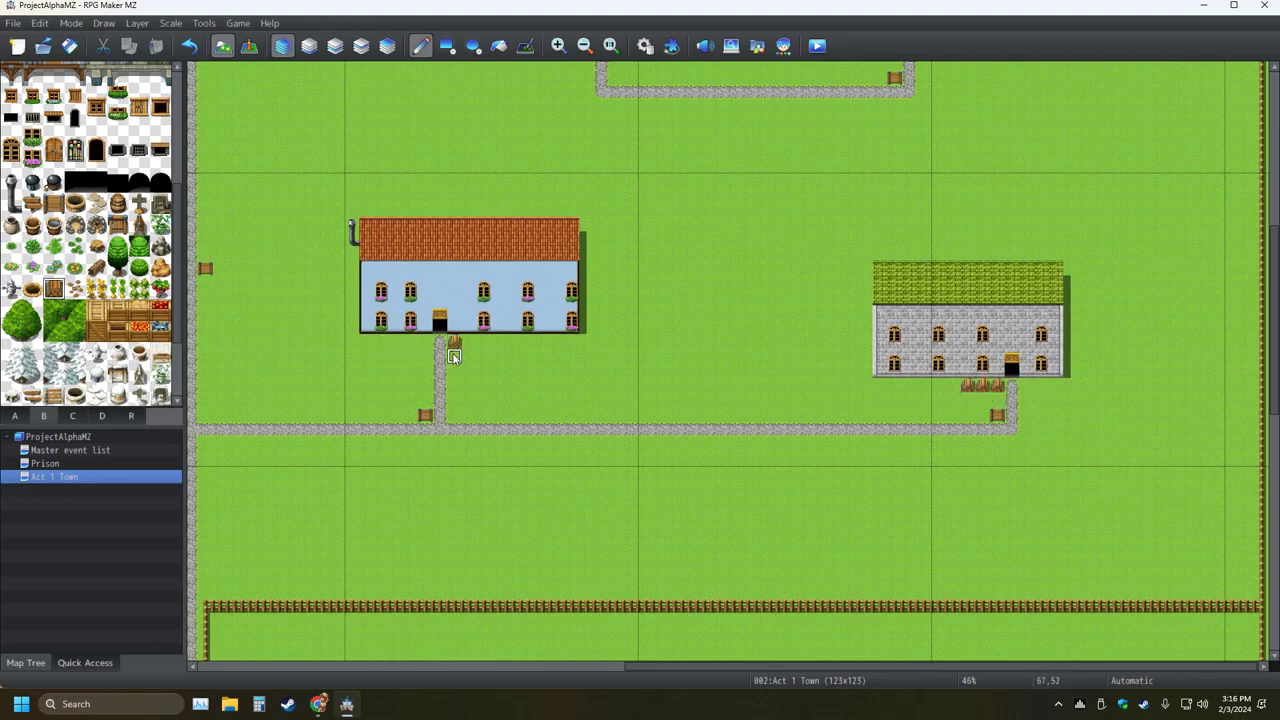
{"action": "left_click", "coordinate": [469, 342]}
{"action": "left_click", "coordinate": [469, 356]}
{"action": "left_click", "coordinate": [483, 342]}
{"action": "left_click", "coordinate": [483, 356]}
{"action": "left_click", "coordinate": [483, 370]}
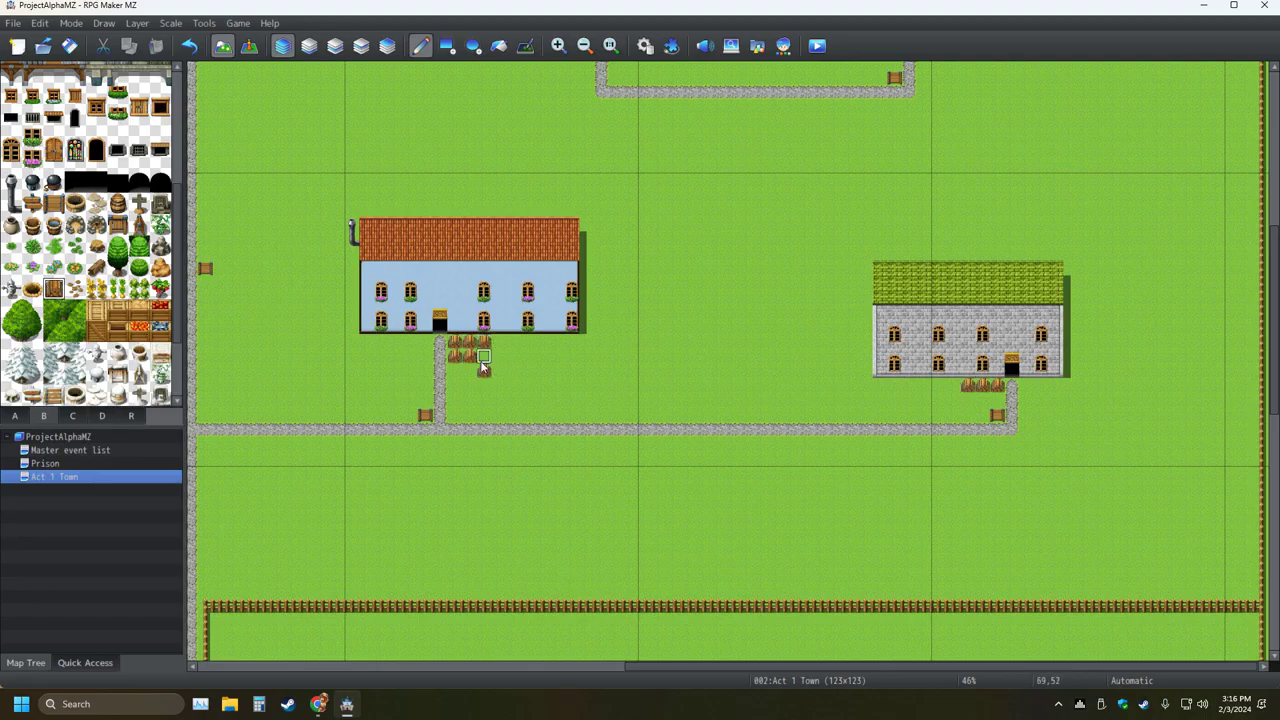
{"action": "right_click", "coordinate": [509, 383]}
{"action": "left_click", "coordinate": [487, 369]}
{"action": "middle_click", "coordinate": [403, 371]}
{"action": "middle_click", "coordinate": [357, 363]}
{"action": "left_click", "coordinate": [474, 325]}
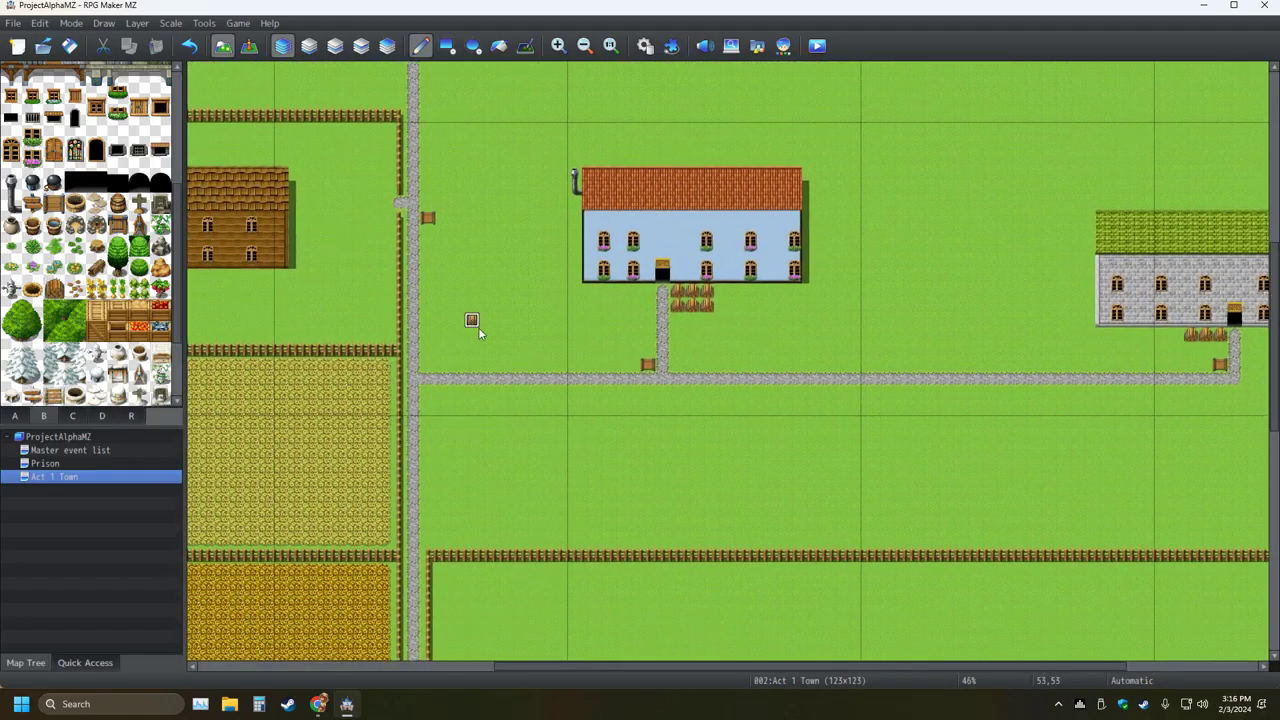
{"action": "key", "text": "ctrl+z"}
Place the right-hand wooden bridge spar tile beneath both front corners of the brown wooden house
{"action": "middle_click", "coordinate": [329, 300]}
{"action": "middle_click", "coordinate": [234, 298]}
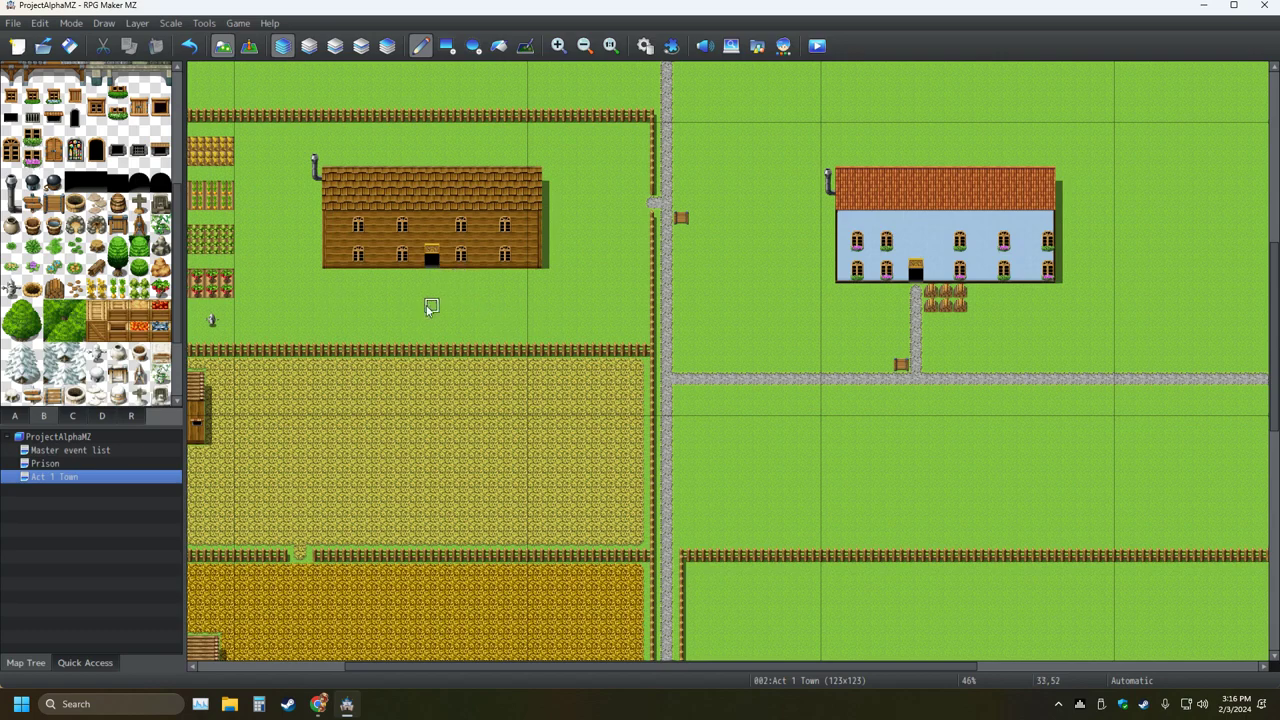
{"action": "scroll", "coordinate": [100, 262], "scroll_direction": "up", "scroll_amount": 3}
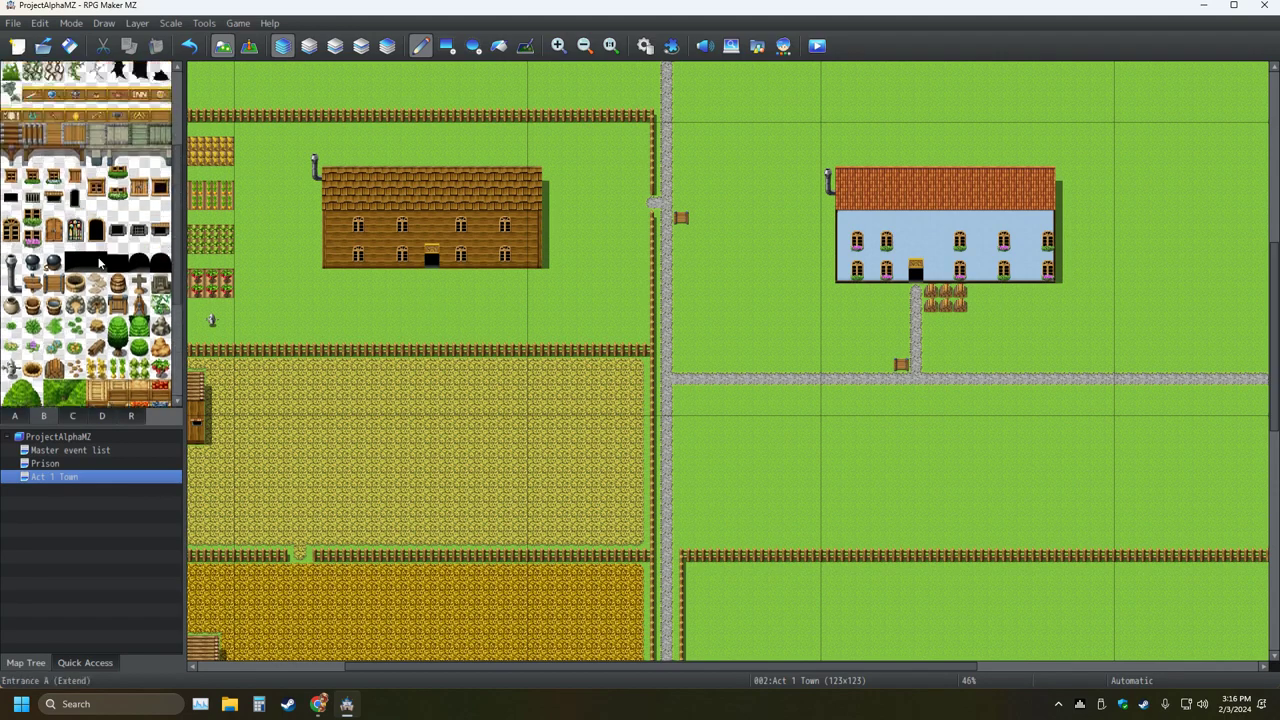
{"action": "scroll", "coordinate": [100, 262], "scroll_direction": "up", "scroll_amount": 2}
{"action": "left_click", "coordinate": [75, 208]}
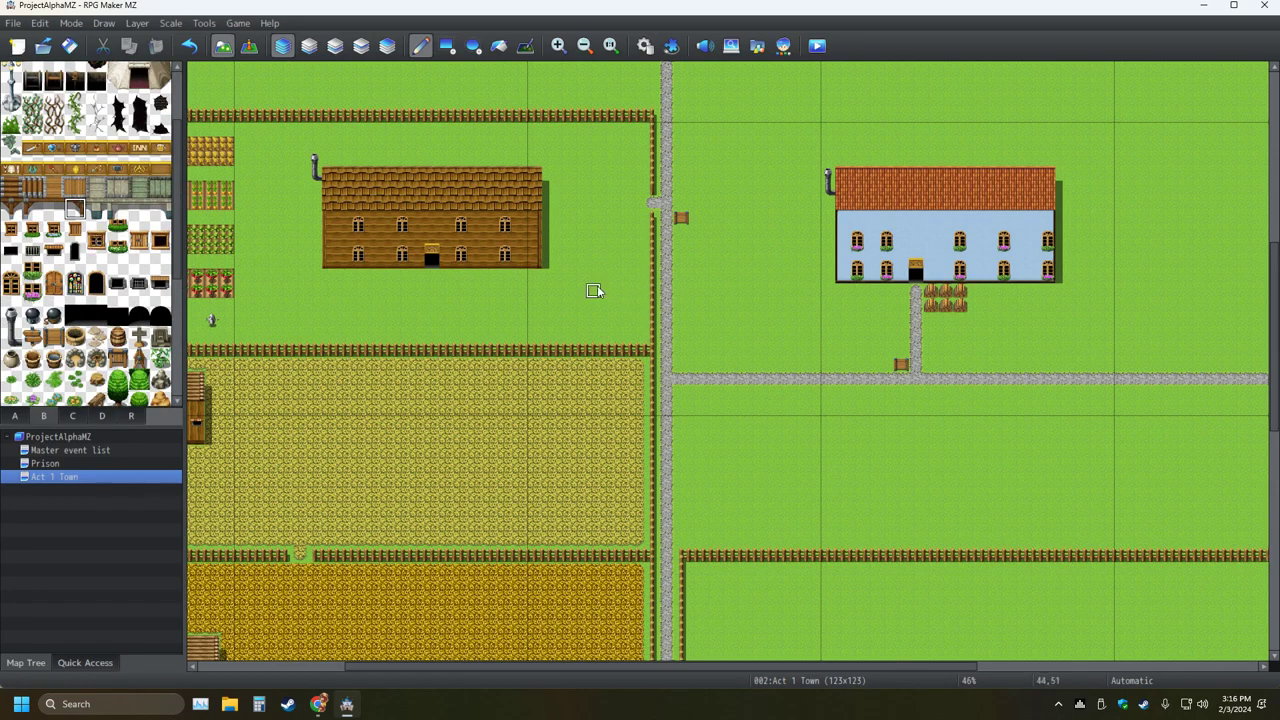
{"action": "left_click", "coordinate": [538, 274]}
{"action": "left_click", "coordinate": [328, 275]}
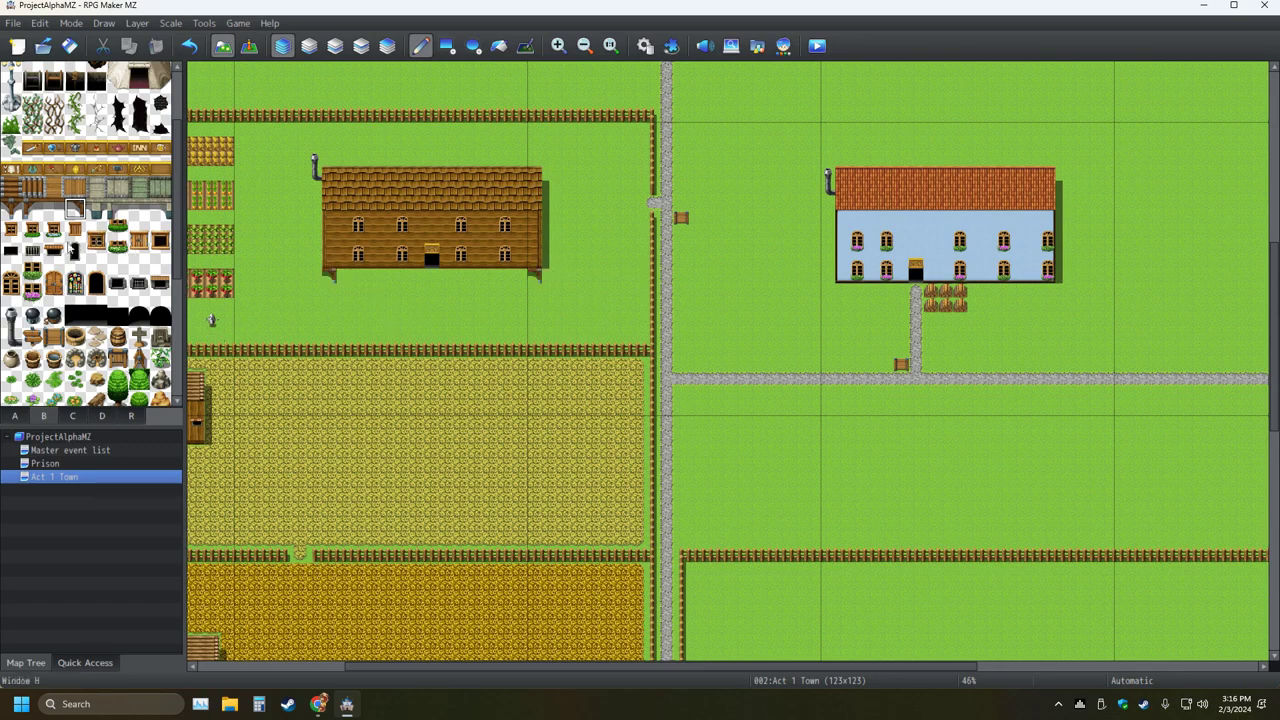
Replace the spar beneath the brown house's left front corner with the Bridge Spar (Wood, Left) tile
{"action": "left_click", "coordinate": [32, 208]}
{"action": "left_click", "coordinate": [329, 275]}
{"action": "scroll", "coordinate": [110, 300], "scroll_direction": "down", "scroll_amount": 3}
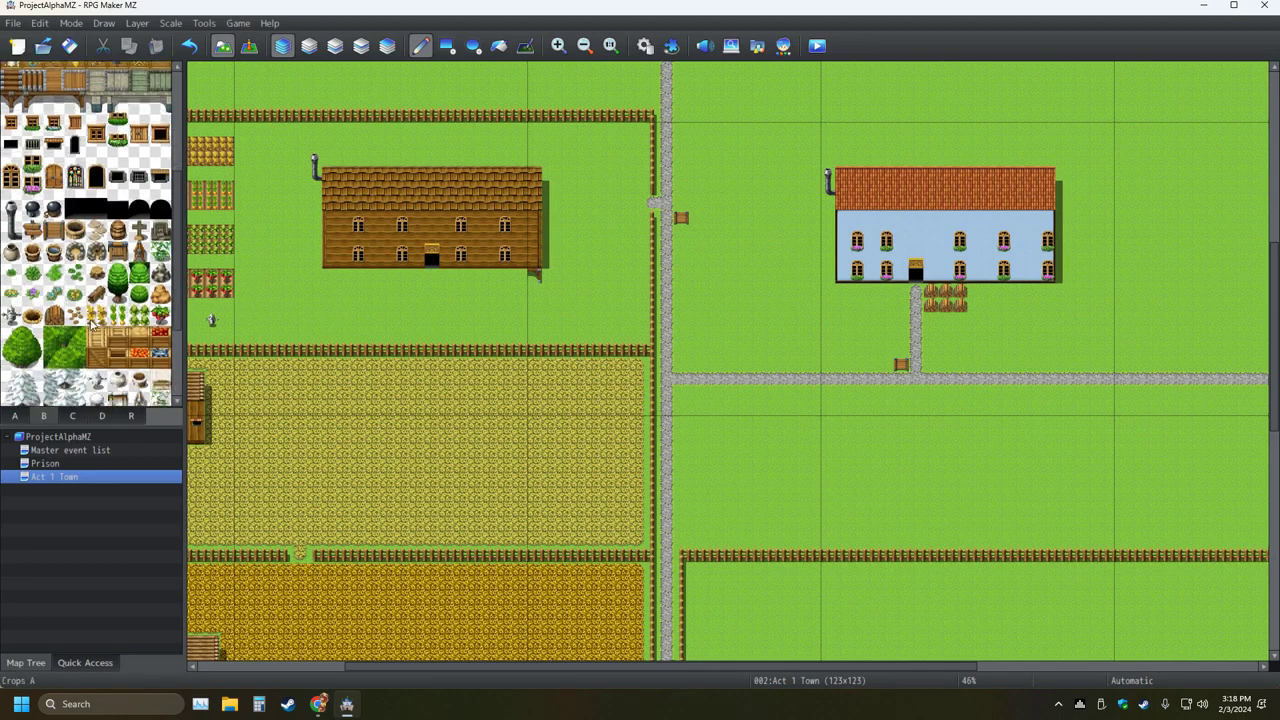
{"action": "scroll", "coordinate": [86, 300], "scroll_direction": "up", "scroll_amount": 4}
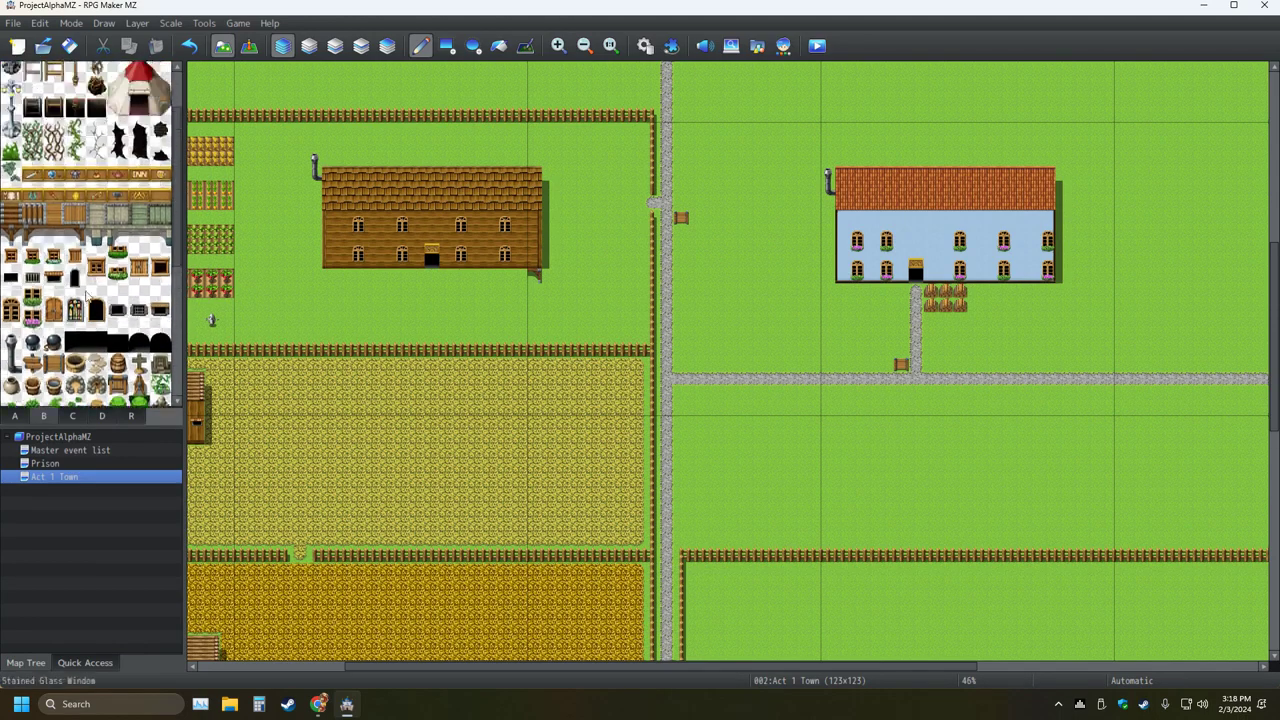
{"action": "scroll", "coordinate": [90, 292], "scroll_direction": "up", "scroll_amount": 3}
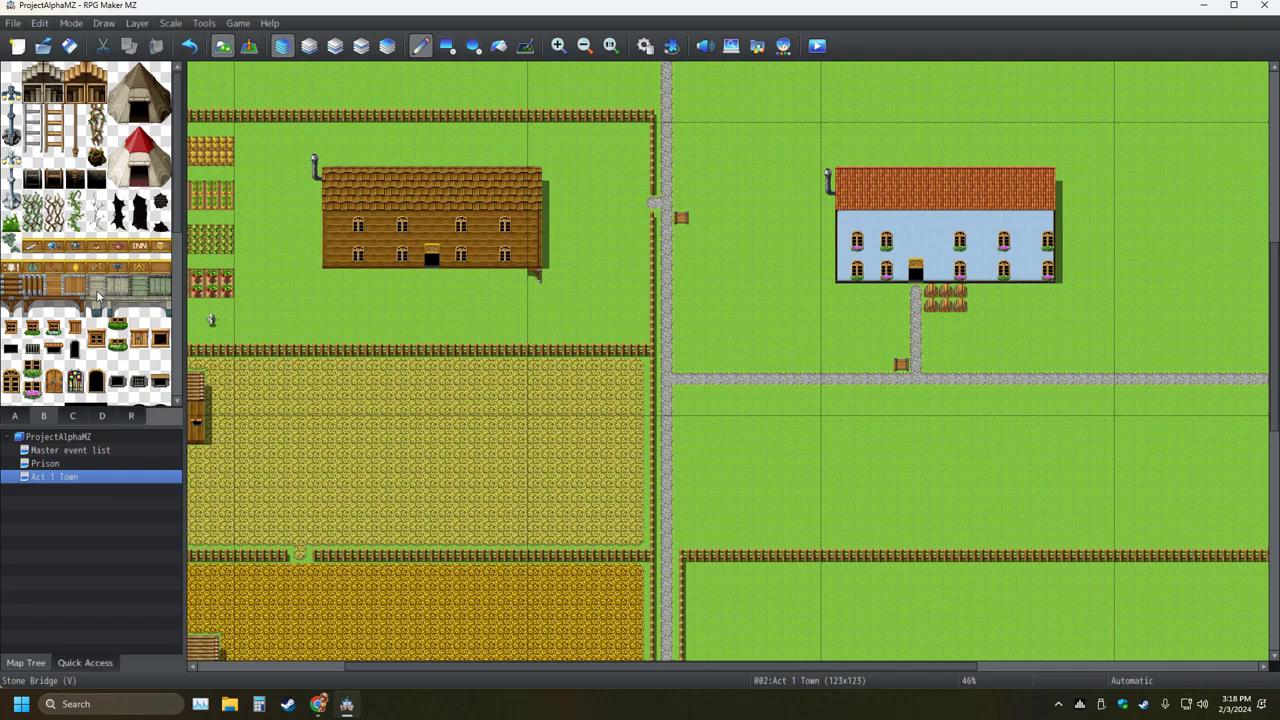
{"action": "scroll", "coordinate": [100, 318], "scroll_direction": "down", "scroll_amount": 2}
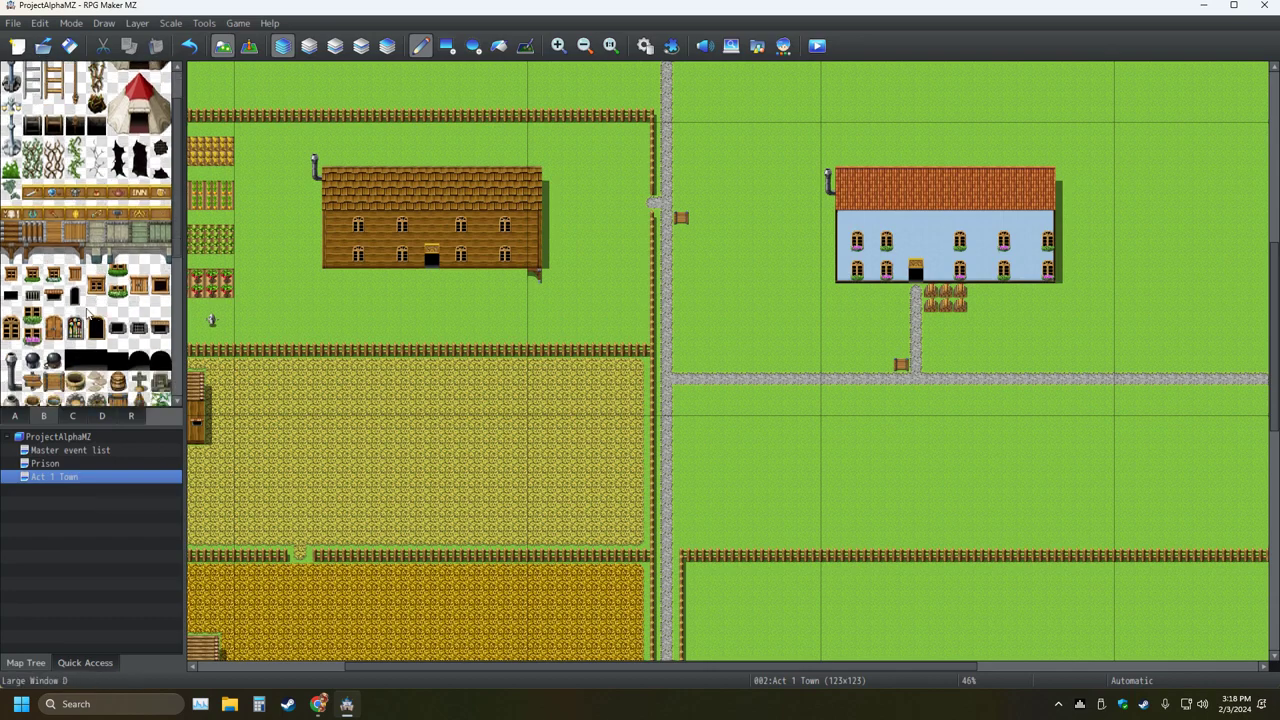
{"action": "scroll", "coordinate": [90, 318], "scroll_direction": "down", "scroll_amount": 4}
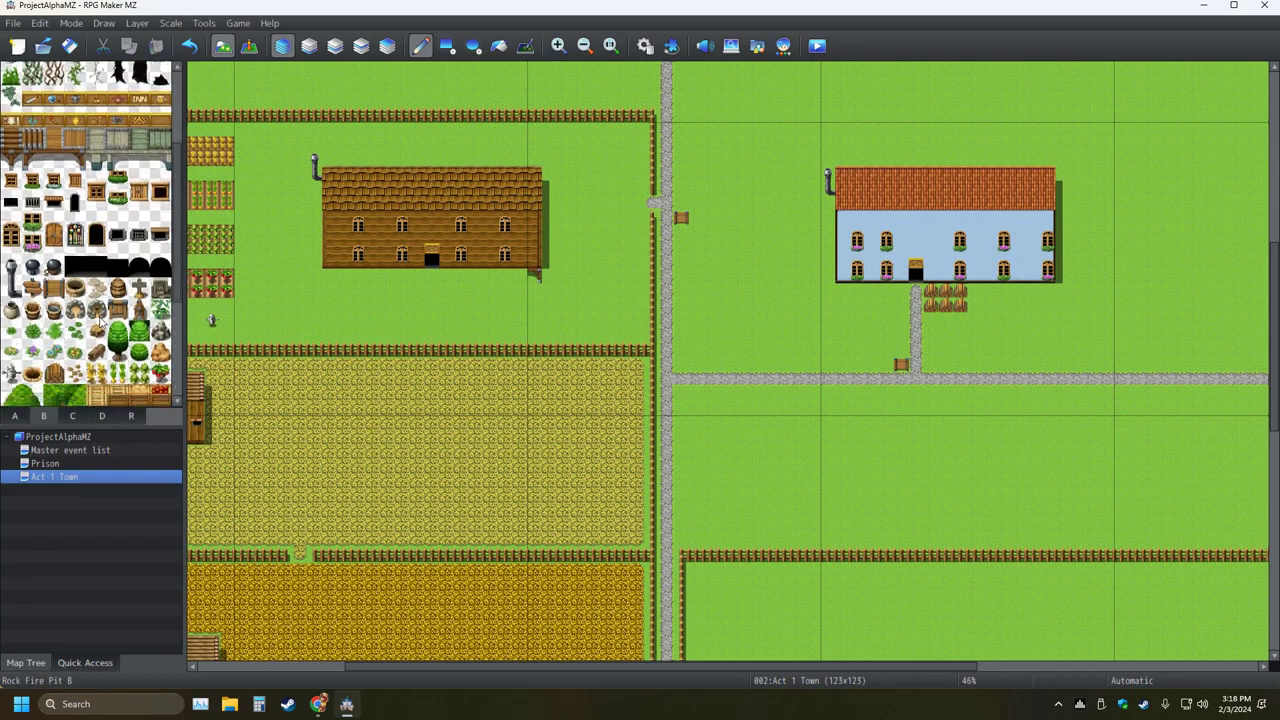
{"action": "scroll", "coordinate": [98, 322], "scroll_direction": "up", "scroll_amount": 4}
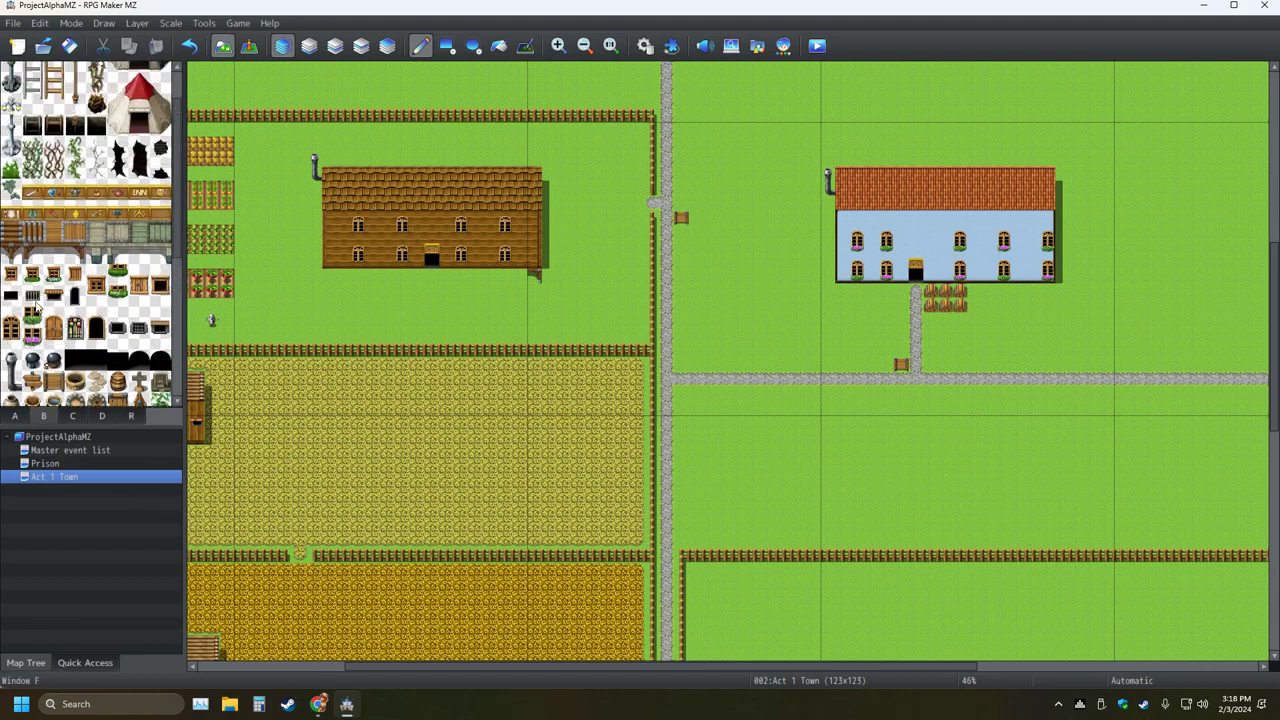
{"action": "left_click", "coordinate": [32, 250]}
{"action": "left_click", "coordinate": [331, 277]}
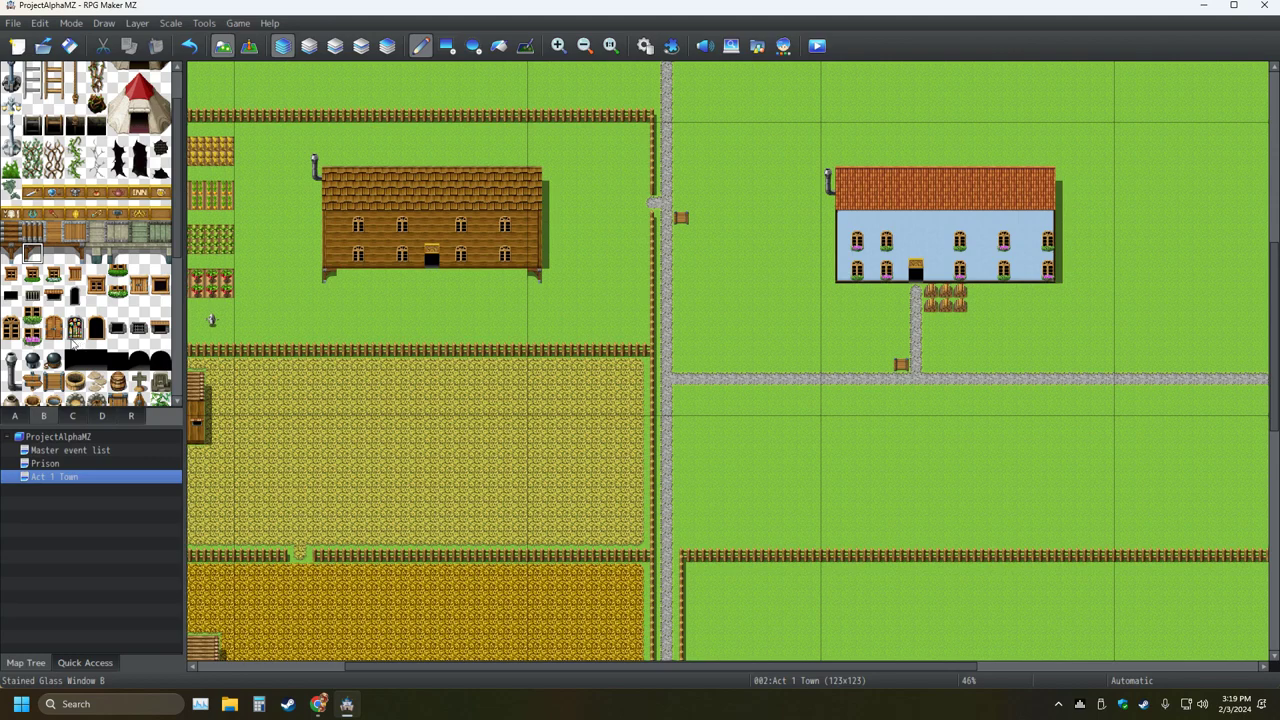
View the brown house at 100% and try a Wood Bridge (V) tile at its left spar, undoing each placement
{"action": "left_click", "coordinate": [55, 253]}
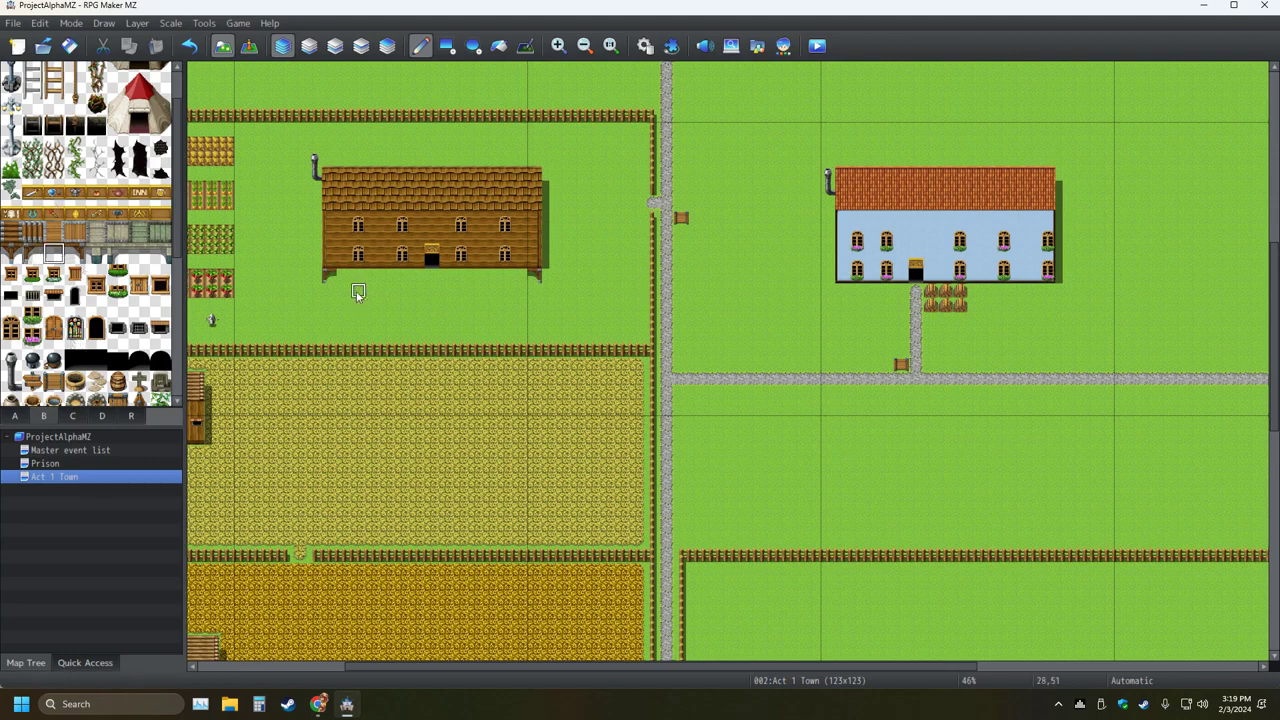
{"action": "left_click", "coordinate": [610, 45]}
{"action": "middle_click", "coordinate": [531, 222]}
{"action": "middle_click", "coordinate": [471, 274]}
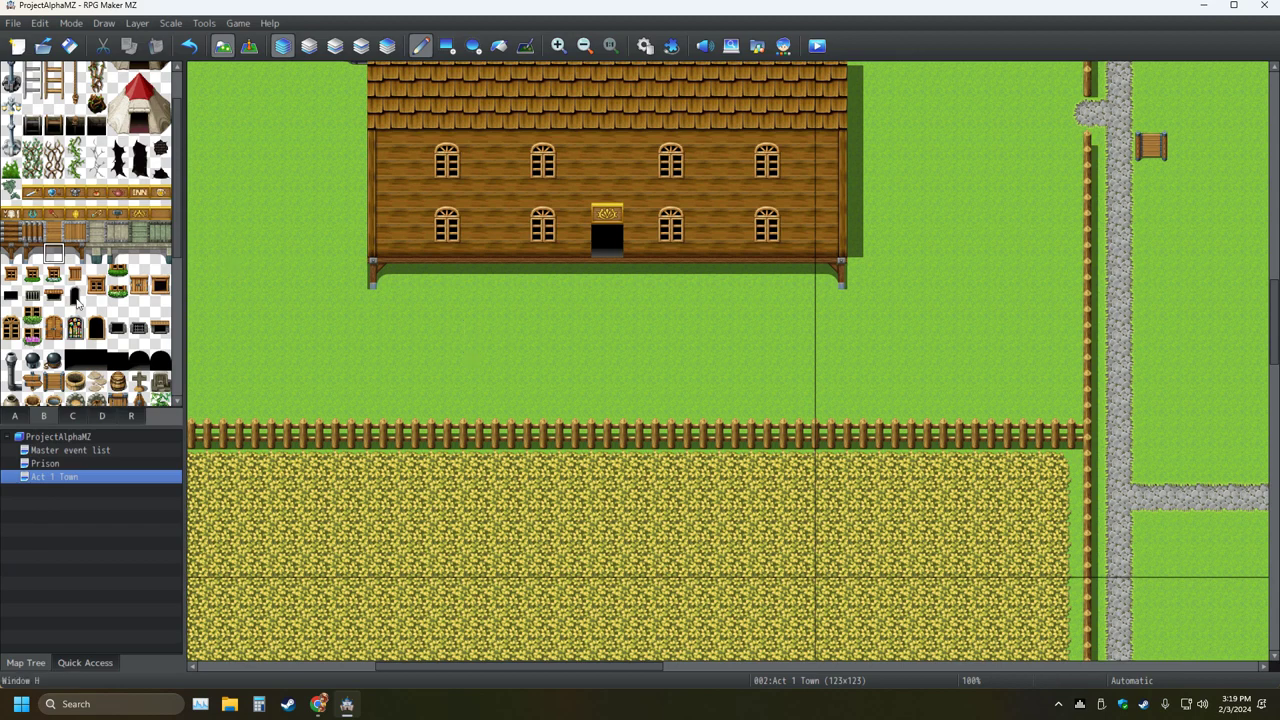
{"action": "left_click", "coordinate": [32, 231]}
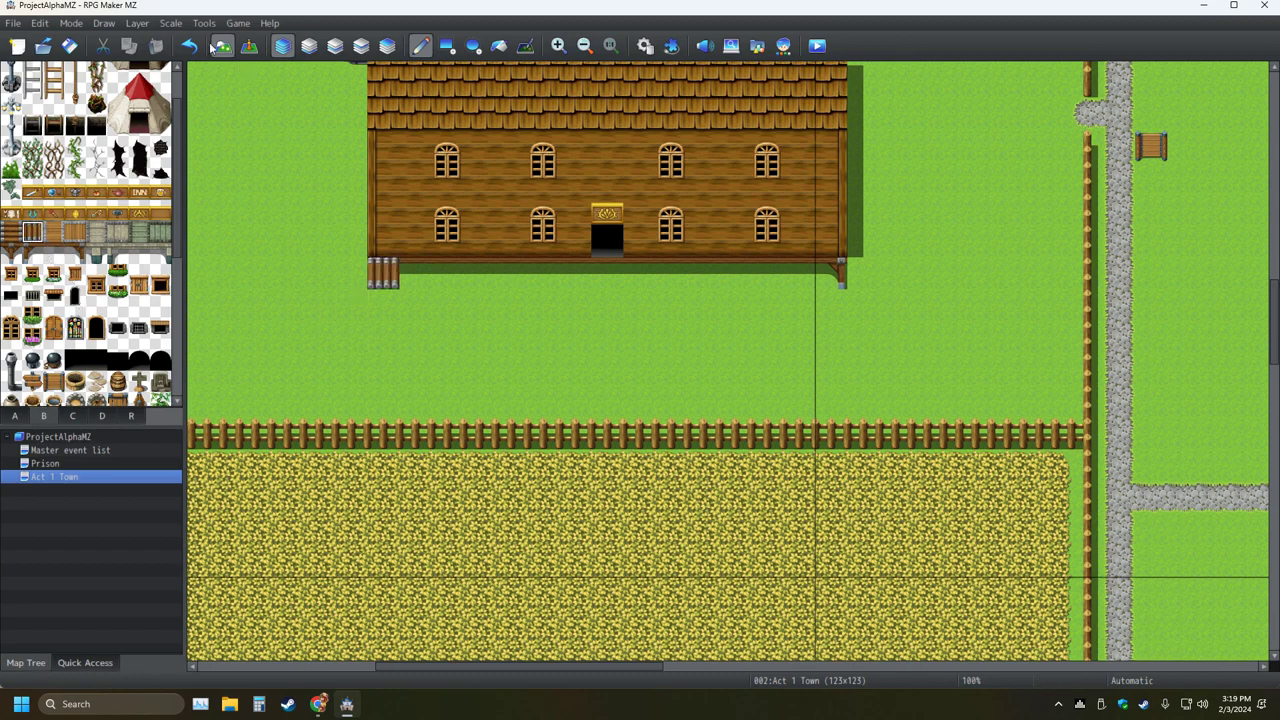
{"action": "key", "text": "ctrl+z"}
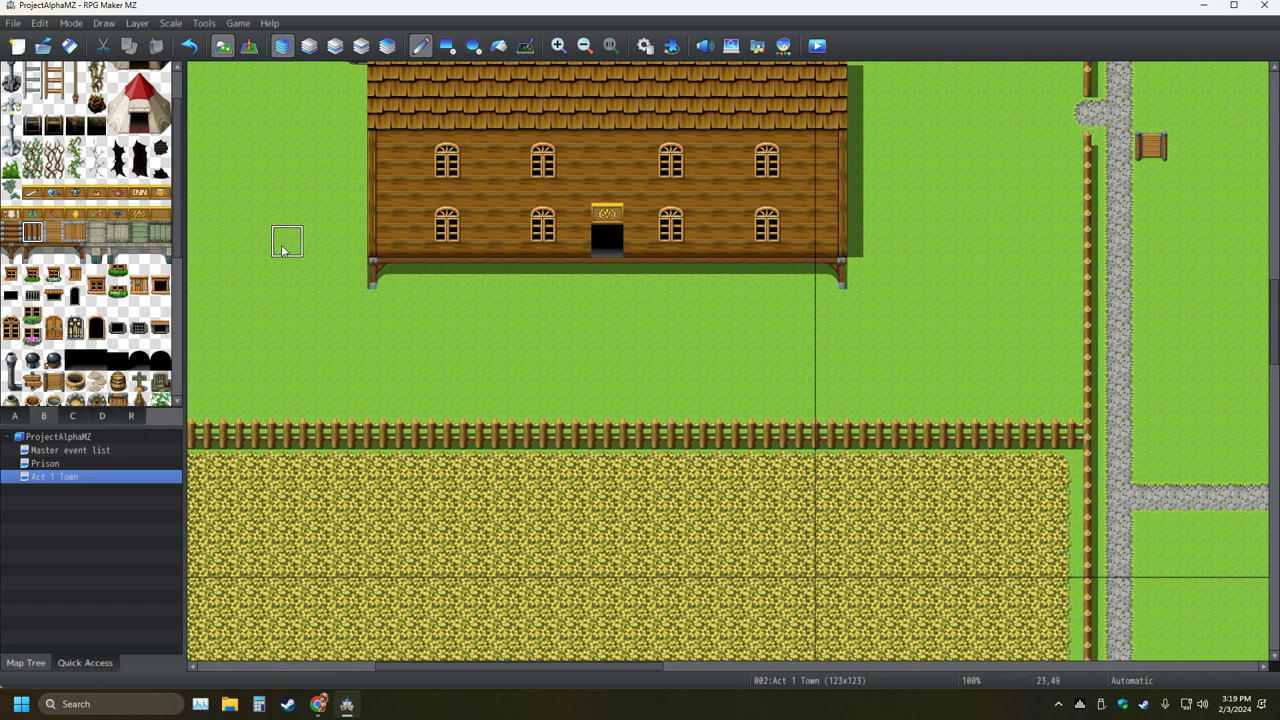
{"action": "left_click", "coordinate": [383, 276]}
{"action": "left_click", "coordinate": [190, 46]}
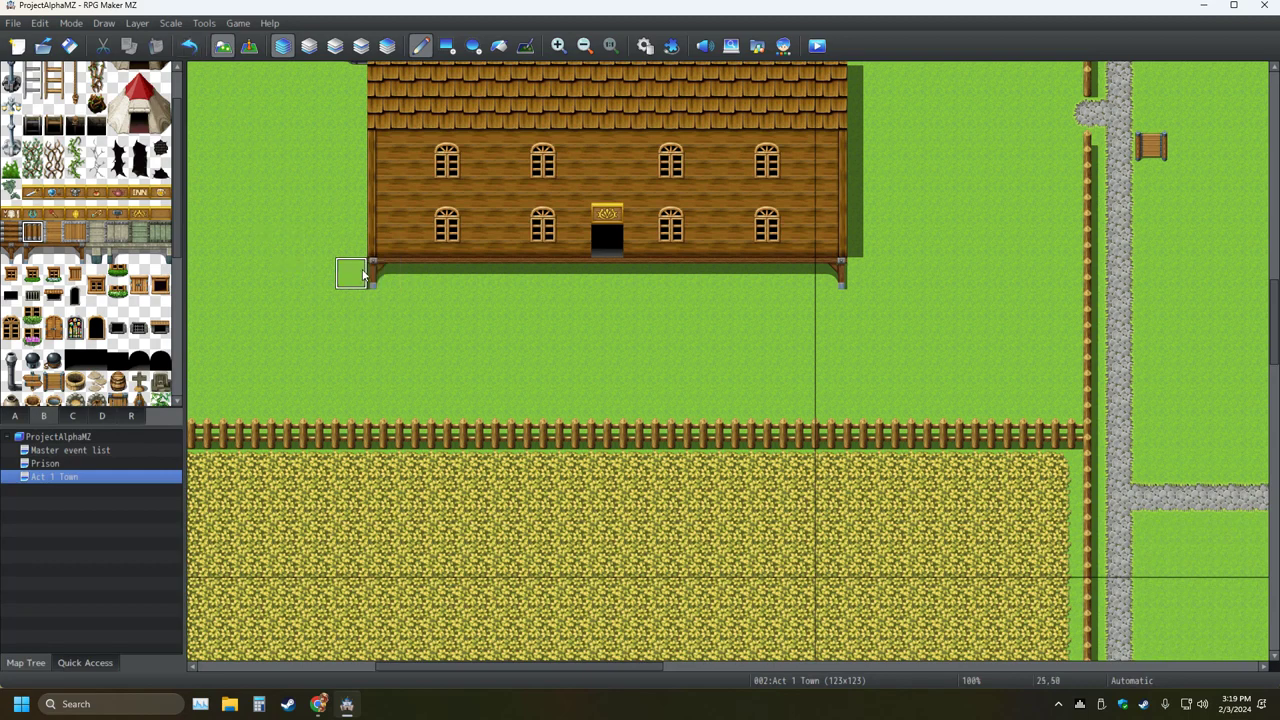
{"action": "left_click", "coordinate": [189, 46]}
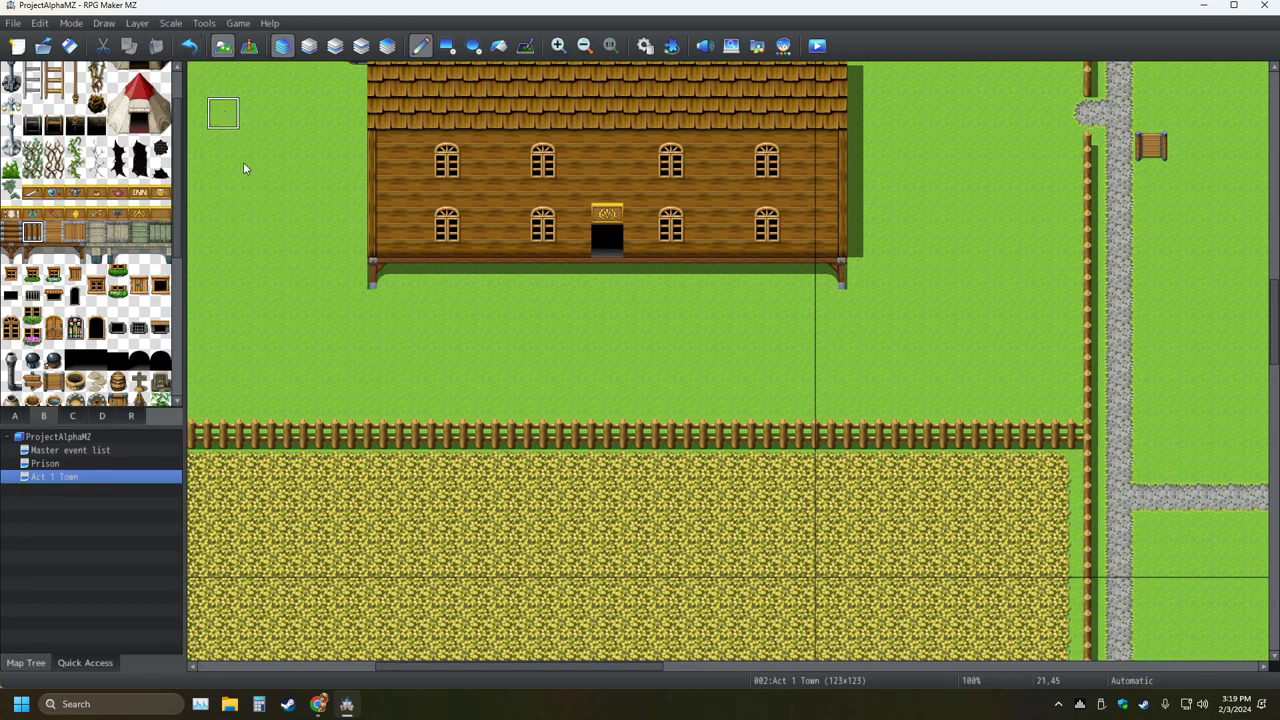
Try layering Bridge Spar (Wood, Left) over a Wood Bridge (V) tile beneath the house's left corner, and undo it
{"action": "left_click", "coordinate": [372, 277]}
{"action": "left_click", "coordinate": [37, 237]}
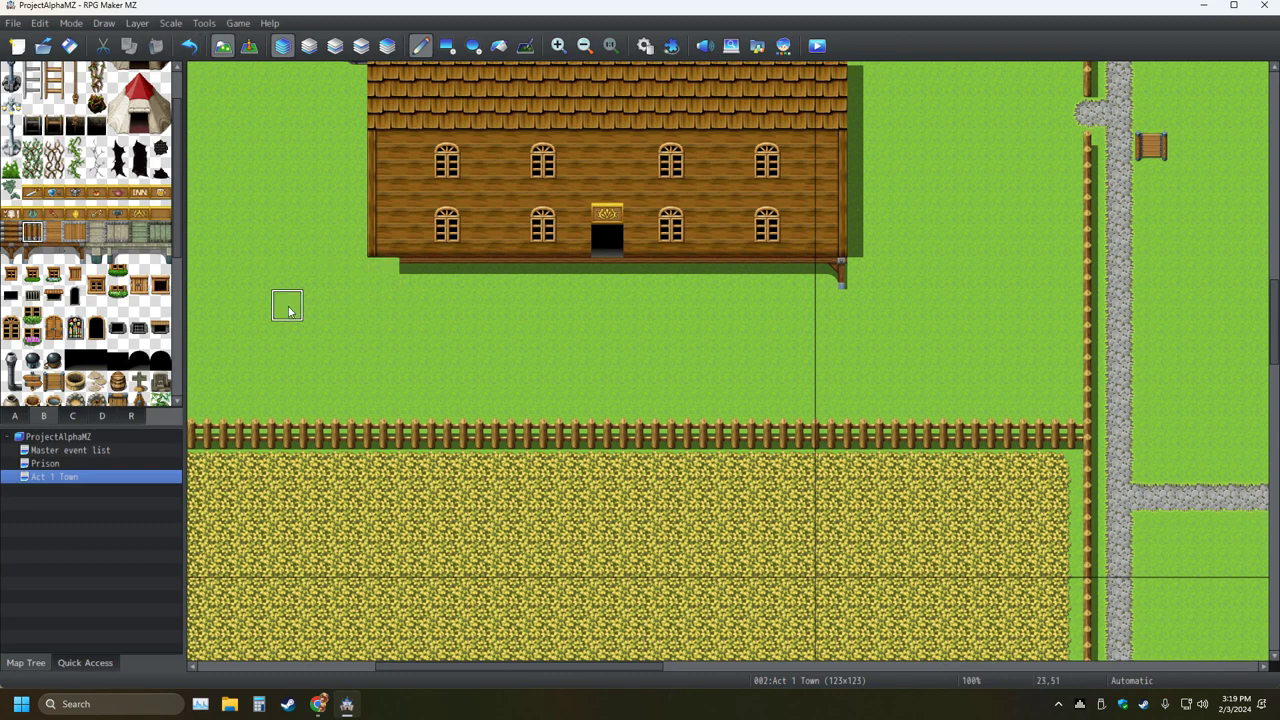
{"action": "left_click", "coordinate": [384, 273]}
{"action": "left_click", "coordinate": [33, 254]}
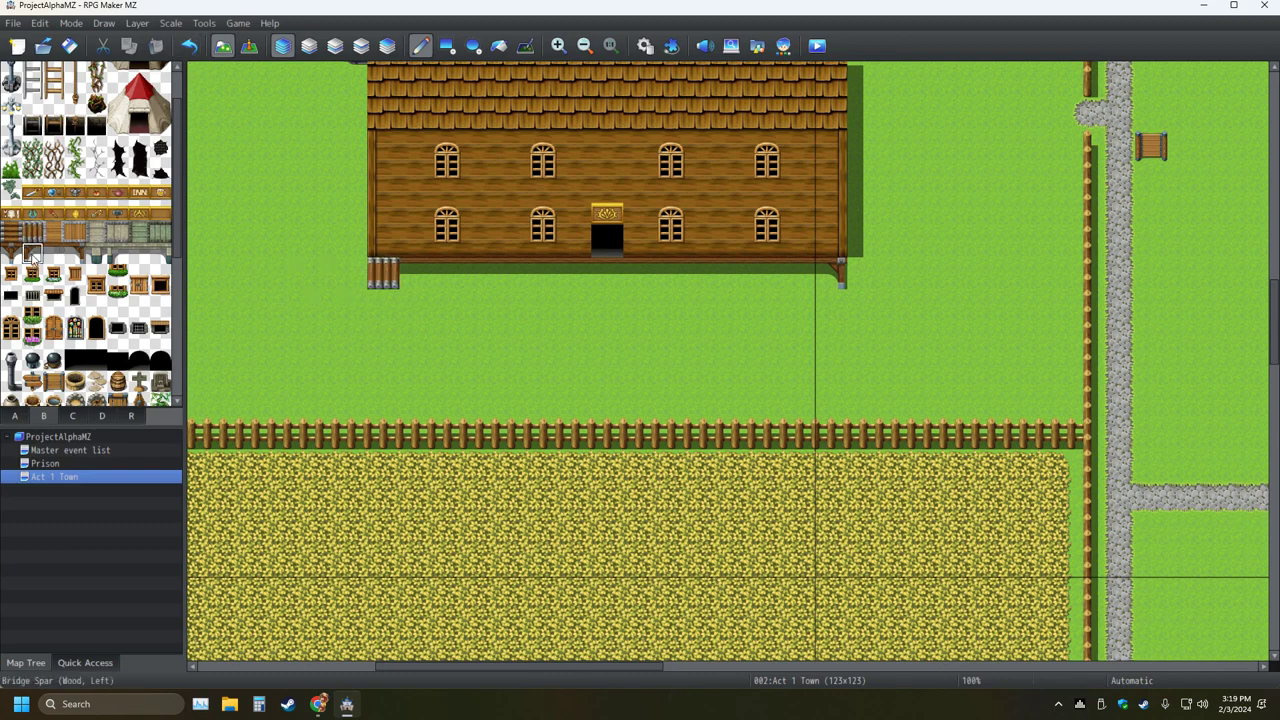
{"action": "left_click", "coordinate": [384, 273]}
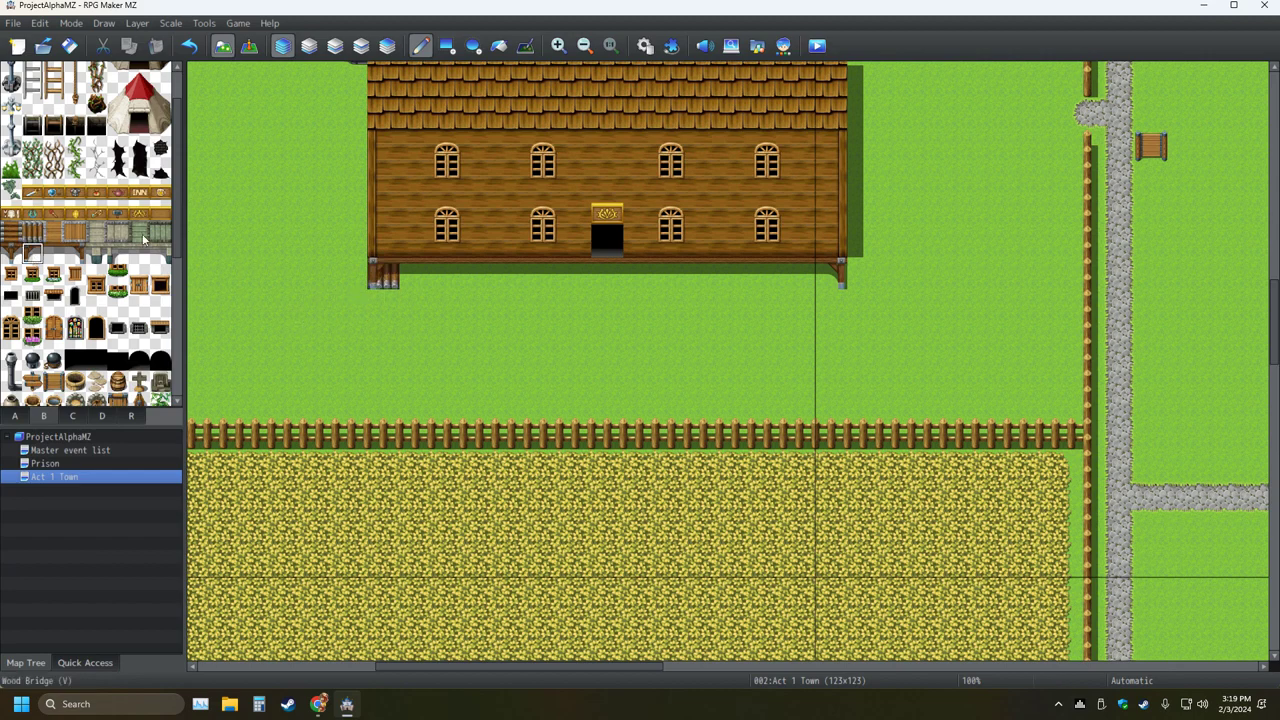
{"action": "left_click", "coordinate": [33, 231]}
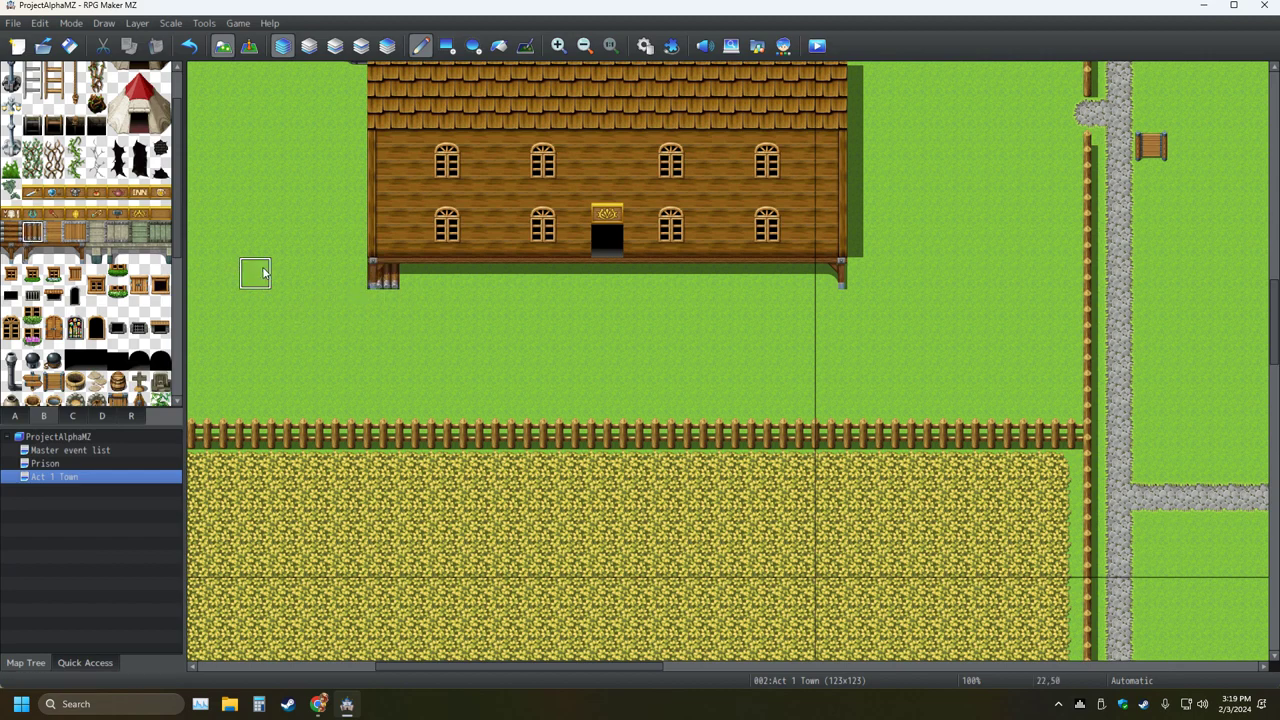
{"action": "left_click", "coordinate": [189, 45]}
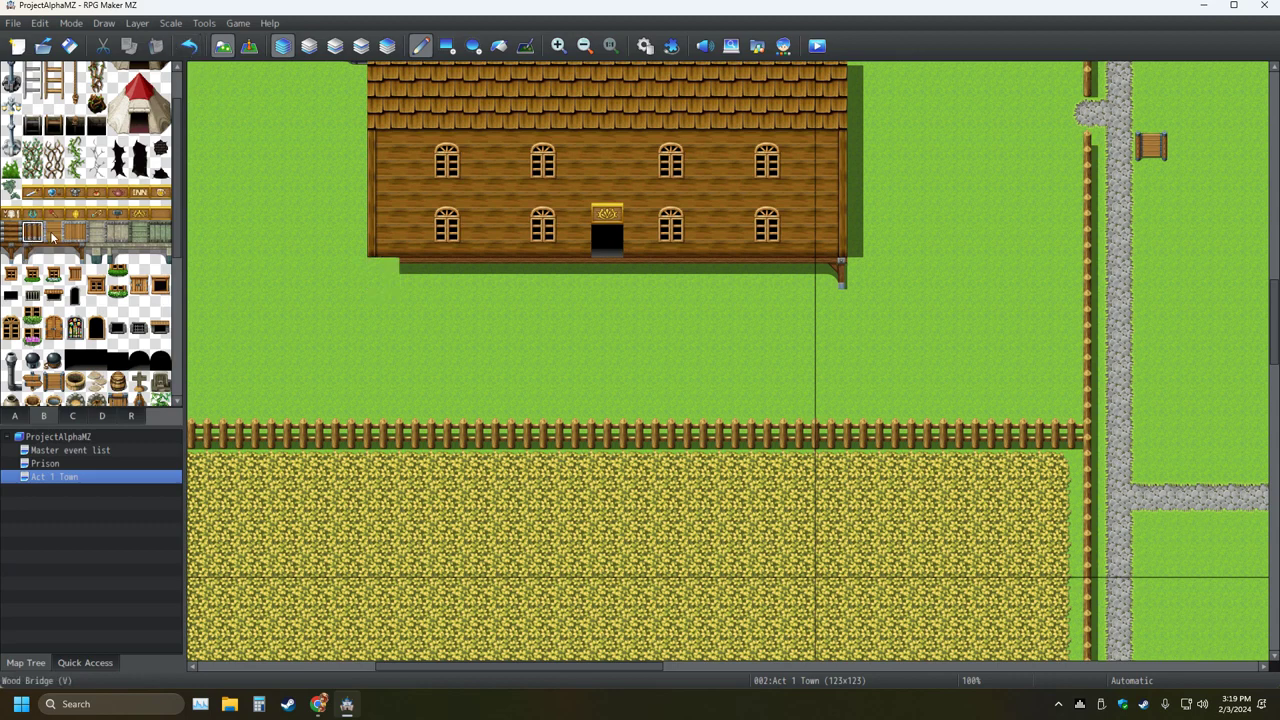
Place a Wood Bridge (V) tile beneath the house's left corner, add the left wooden spar over it, and undo the spar
{"action": "left_click", "coordinate": [381, 273]}
{"action": "left_click", "coordinate": [31, 252]}
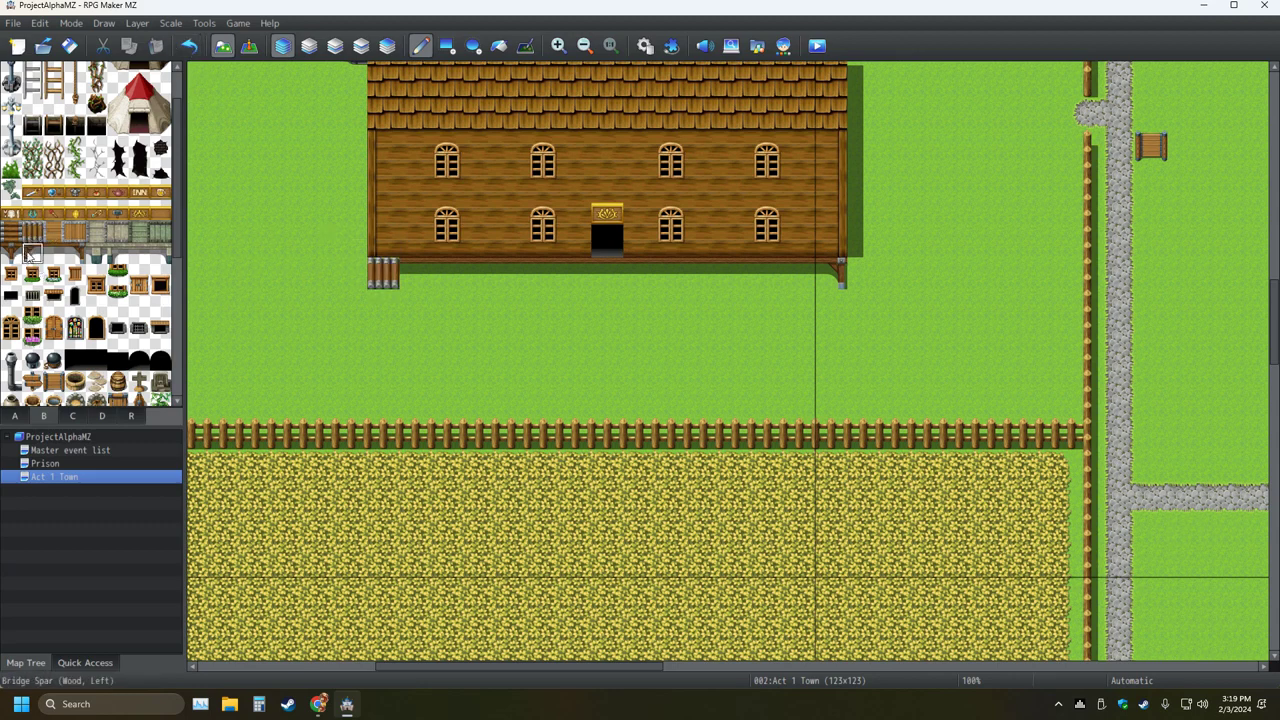
{"action": "left_click", "coordinate": [381, 274]}
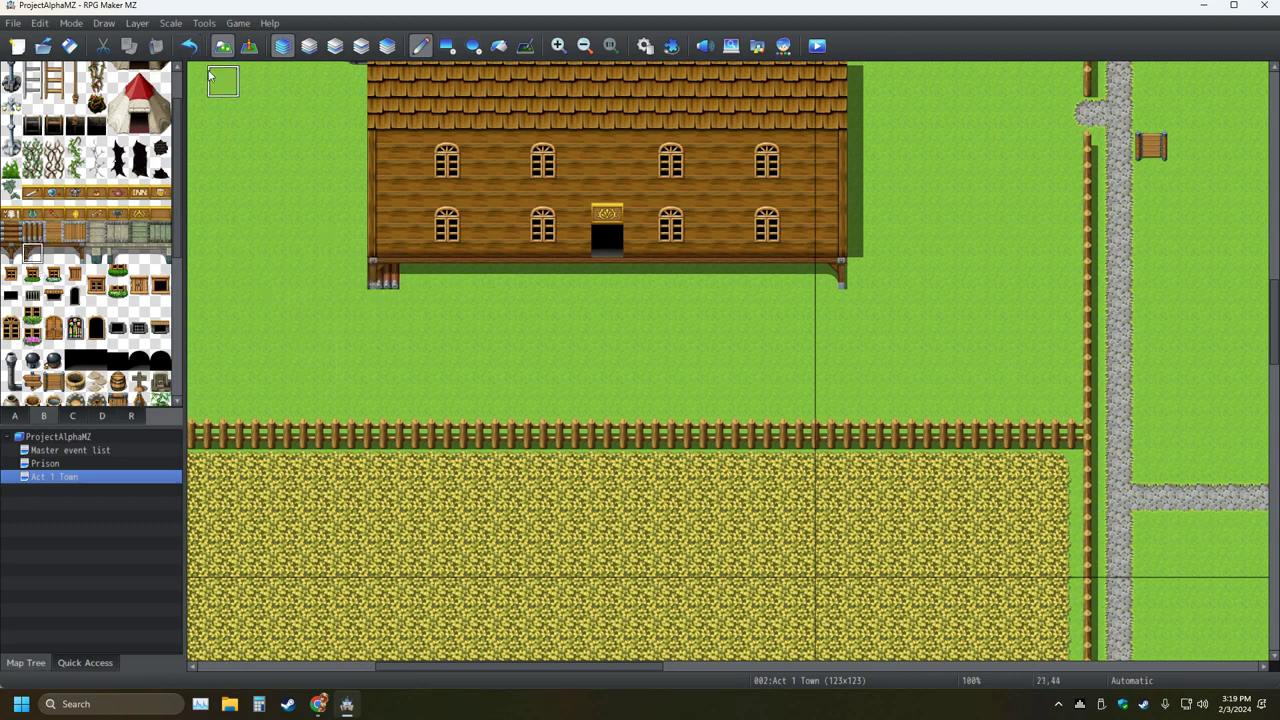
{"action": "left_click", "coordinate": [189, 45]}
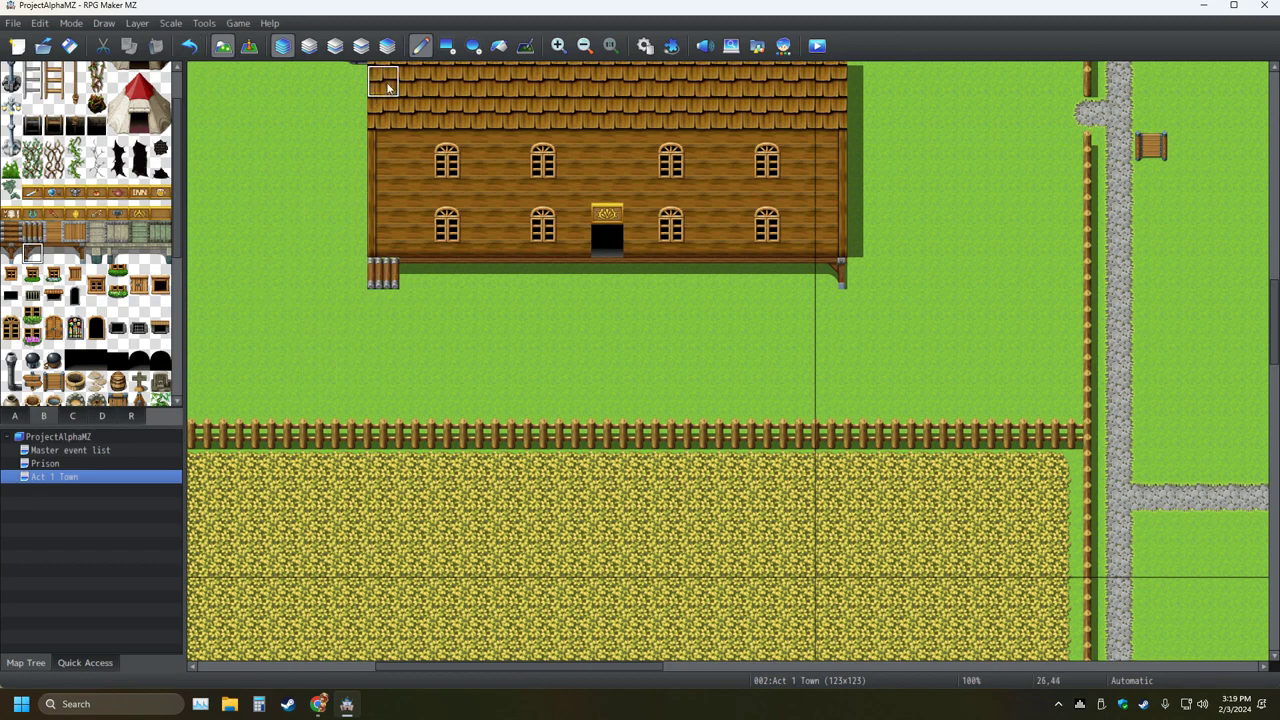
Inspect the house's left corner tiles on layer 4 and layer 3, and return to the Automatic layer mode
{"action": "left_click", "coordinate": [387, 45]}
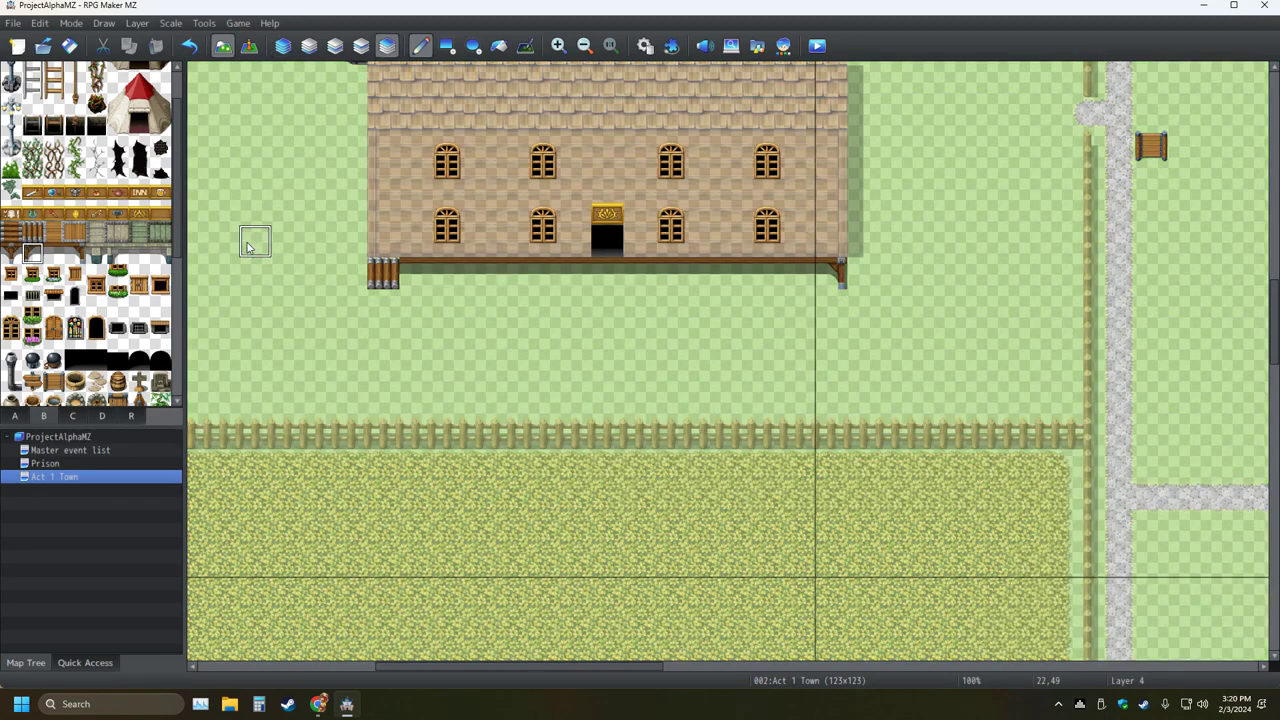
{"action": "left_click", "coordinate": [370, 47]}
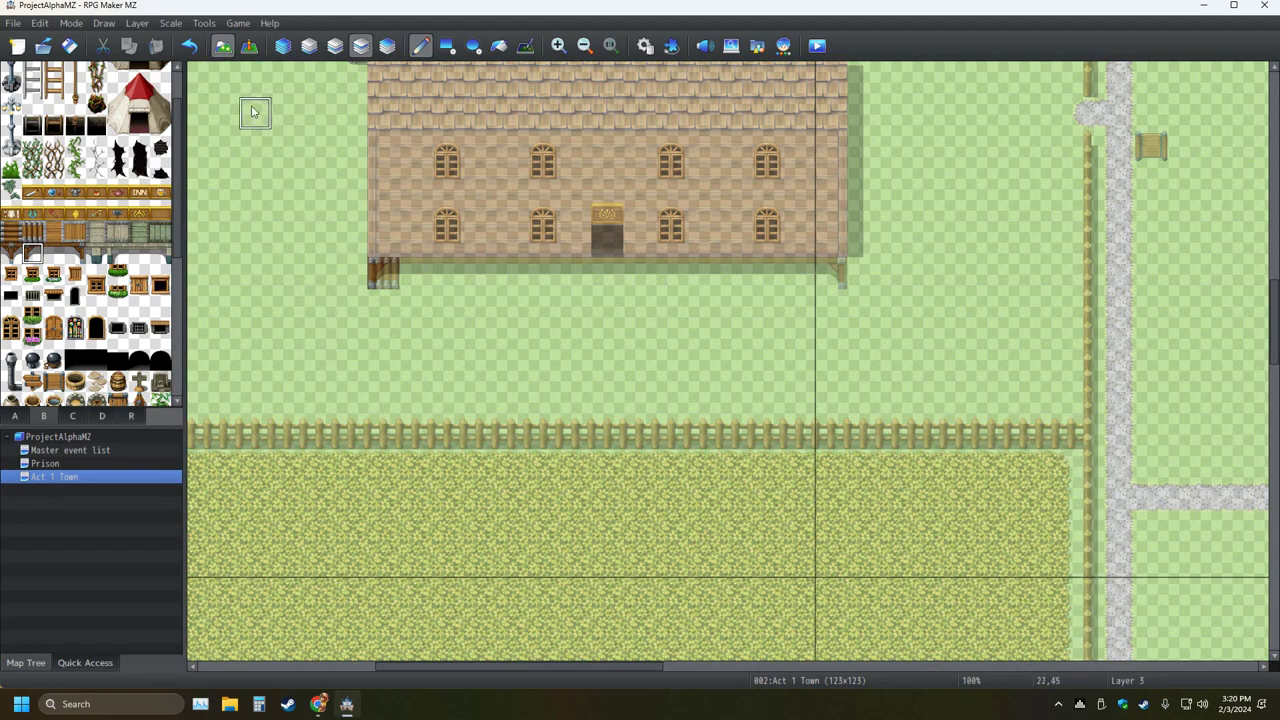
{"action": "left_click", "coordinate": [283, 45]}
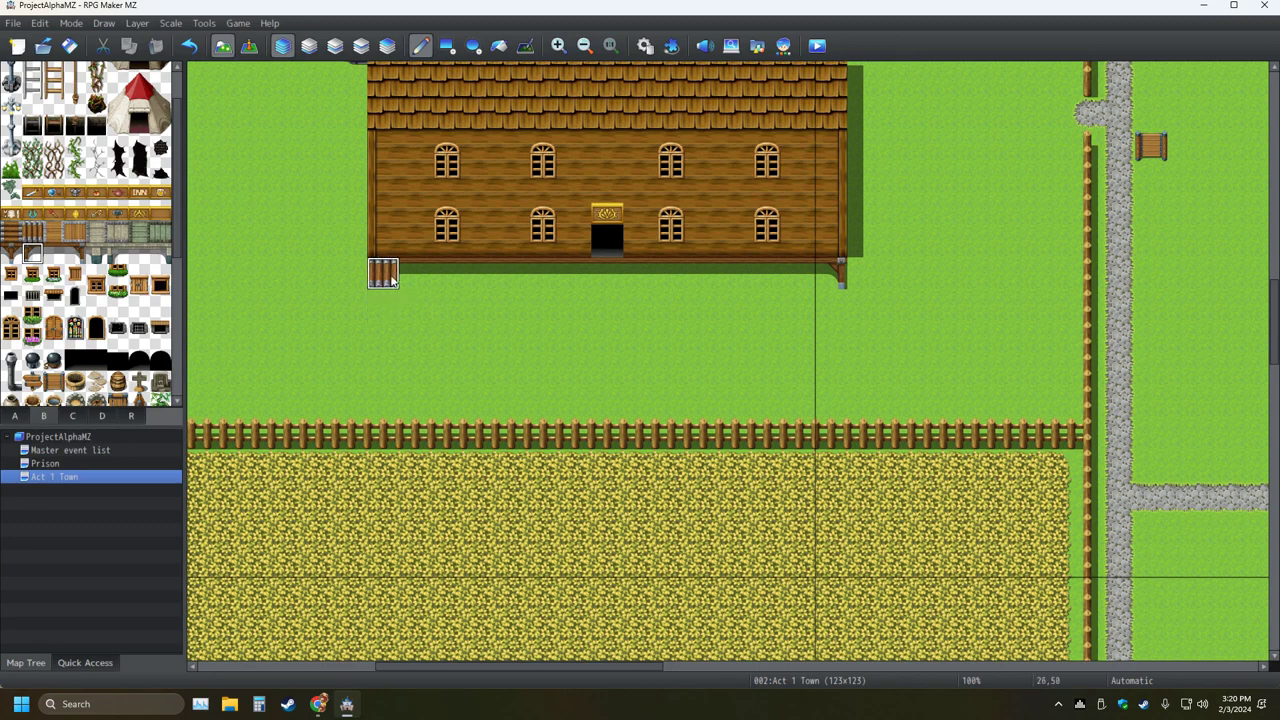
Try a row of Wood Bridge (V) tiles along the brown house's base, and undo the row and the corner tile
{"action": "left_click_drag", "start_coordinate": [418, 278], "coordinate": [830, 278]}
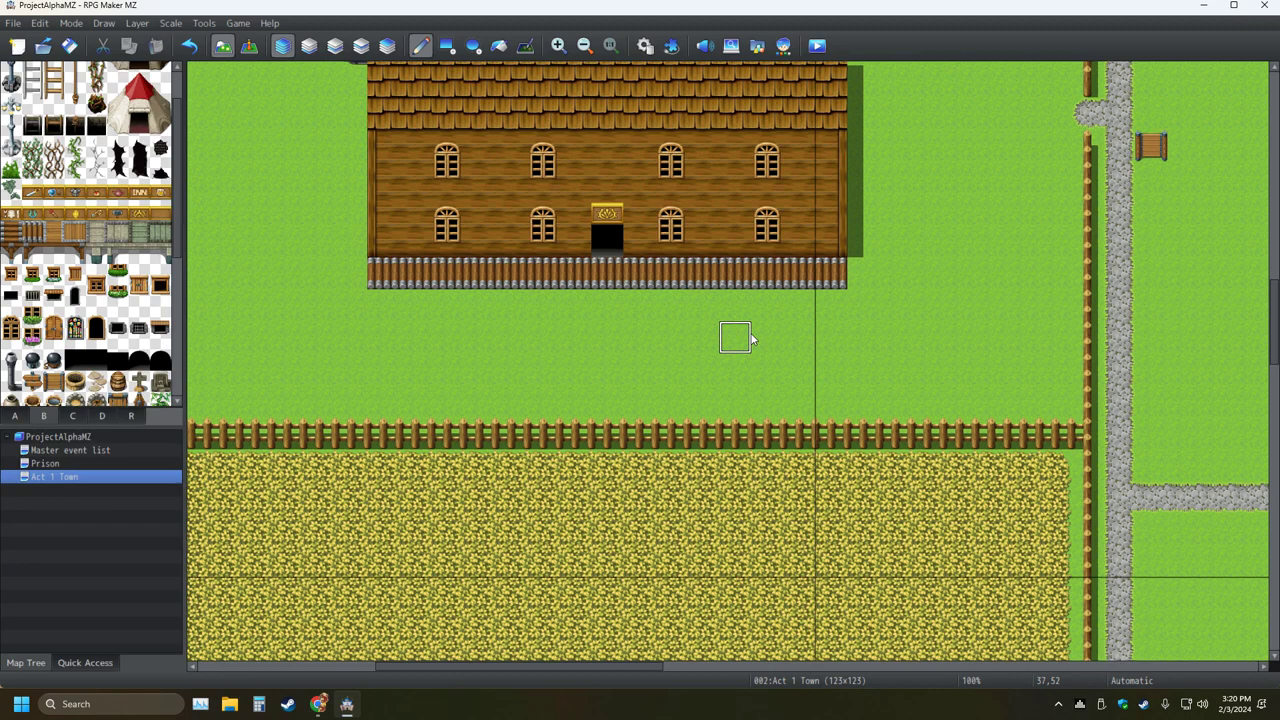
{"action": "left_click", "coordinate": [189, 46]}
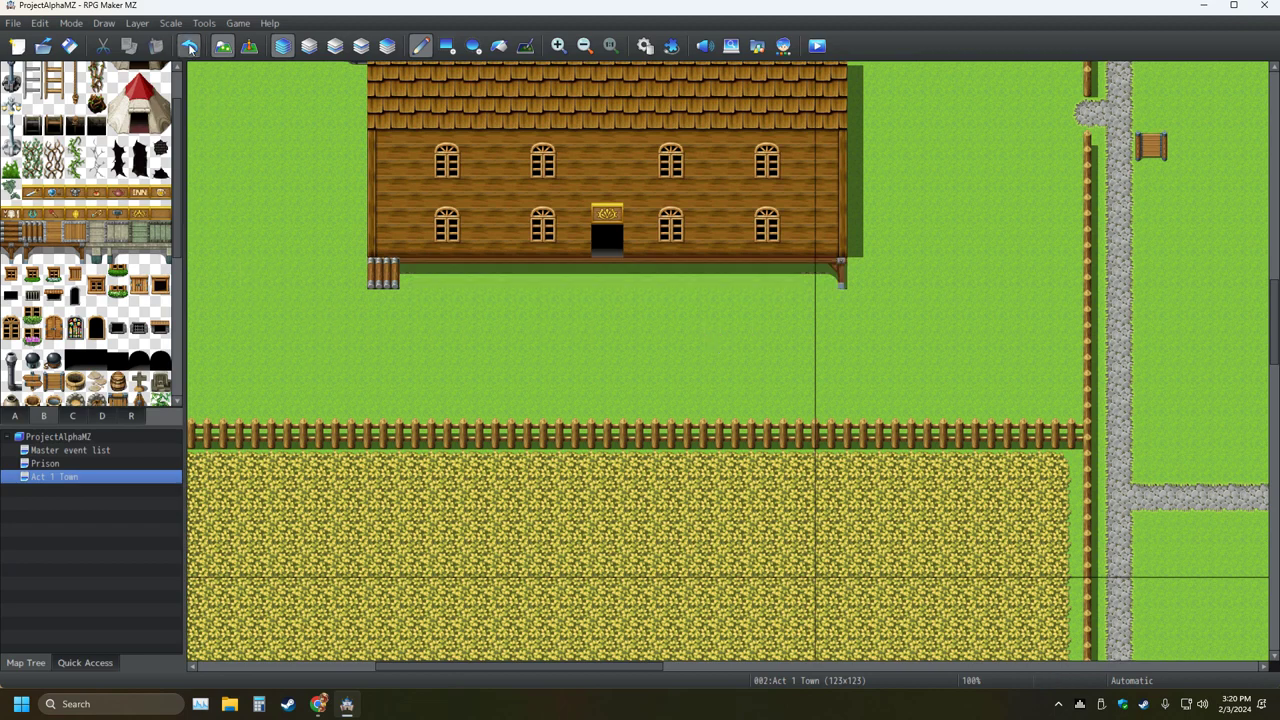
{"action": "left_click", "coordinate": [189, 46]}
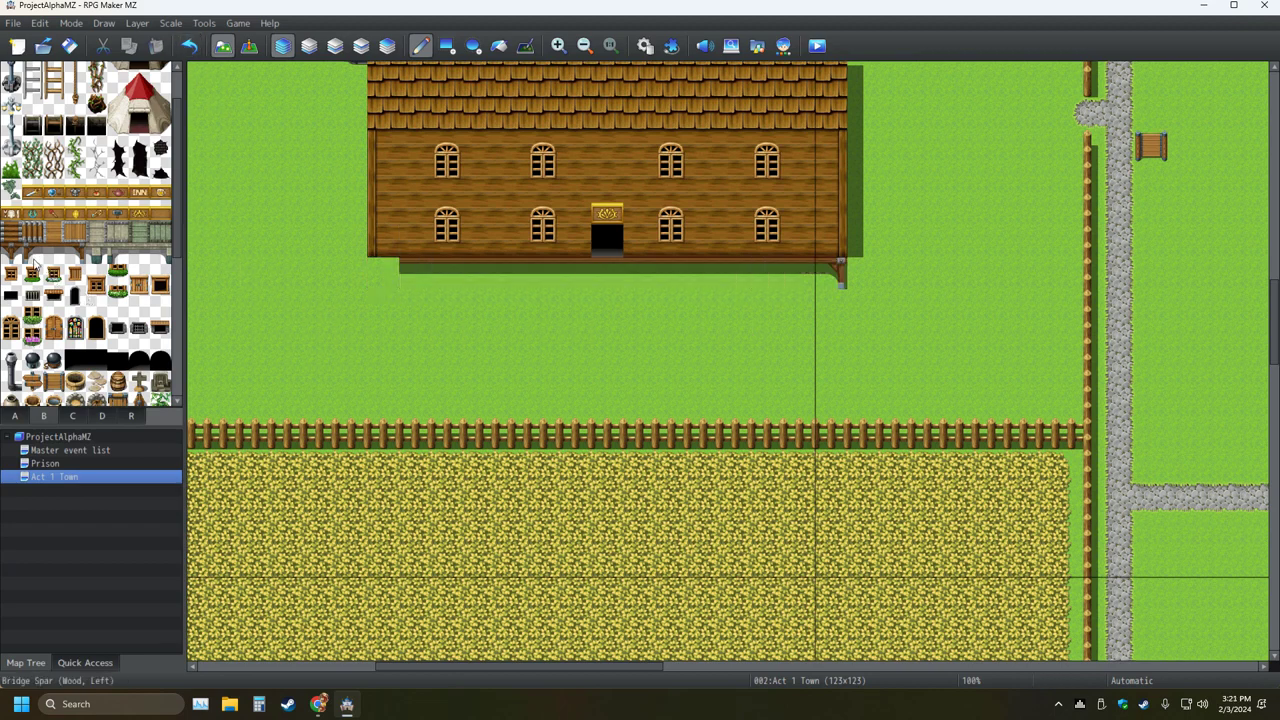
Place Bridge Spar (Wood, Left) beneath the house's left corner, try a Wood Bridge (V) tile beside it, and undo the bridge tile
{"action": "left_click", "coordinate": [34, 262]}
{"action": "left_click", "coordinate": [388, 275]}
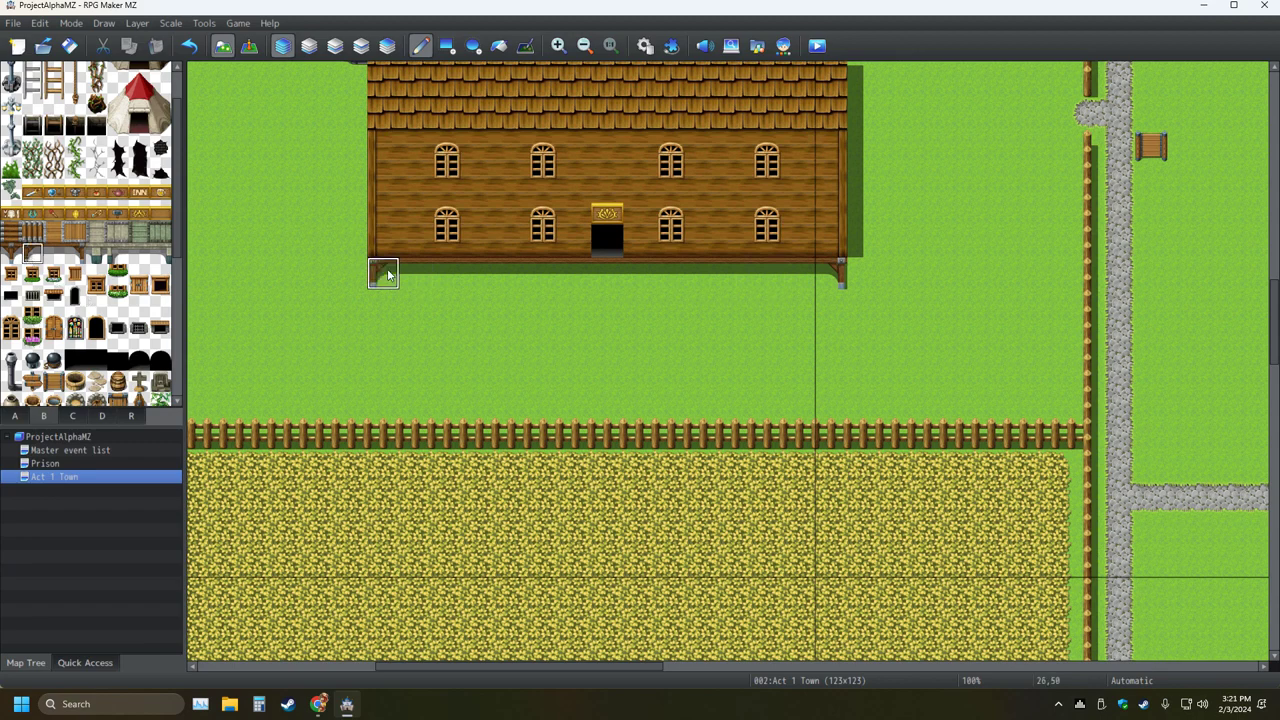
{"action": "left_click", "coordinate": [33, 232]}
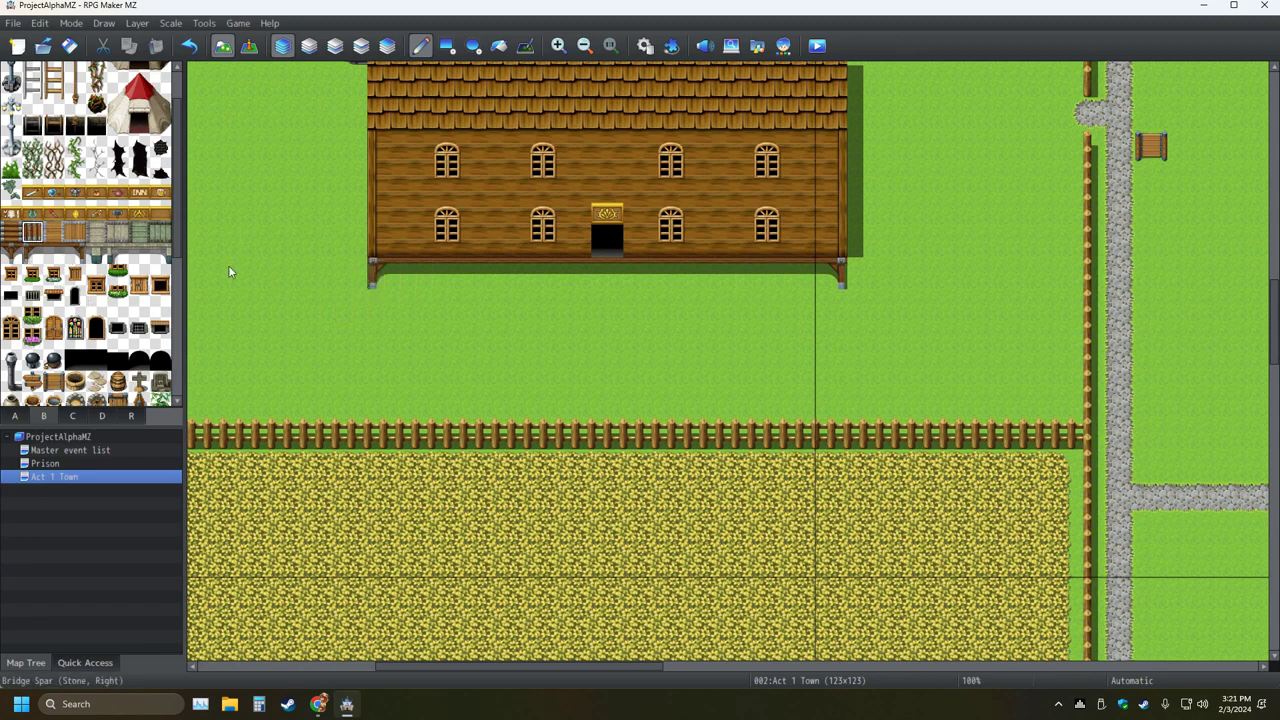
{"action": "left_click", "coordinate": [416, 272]}
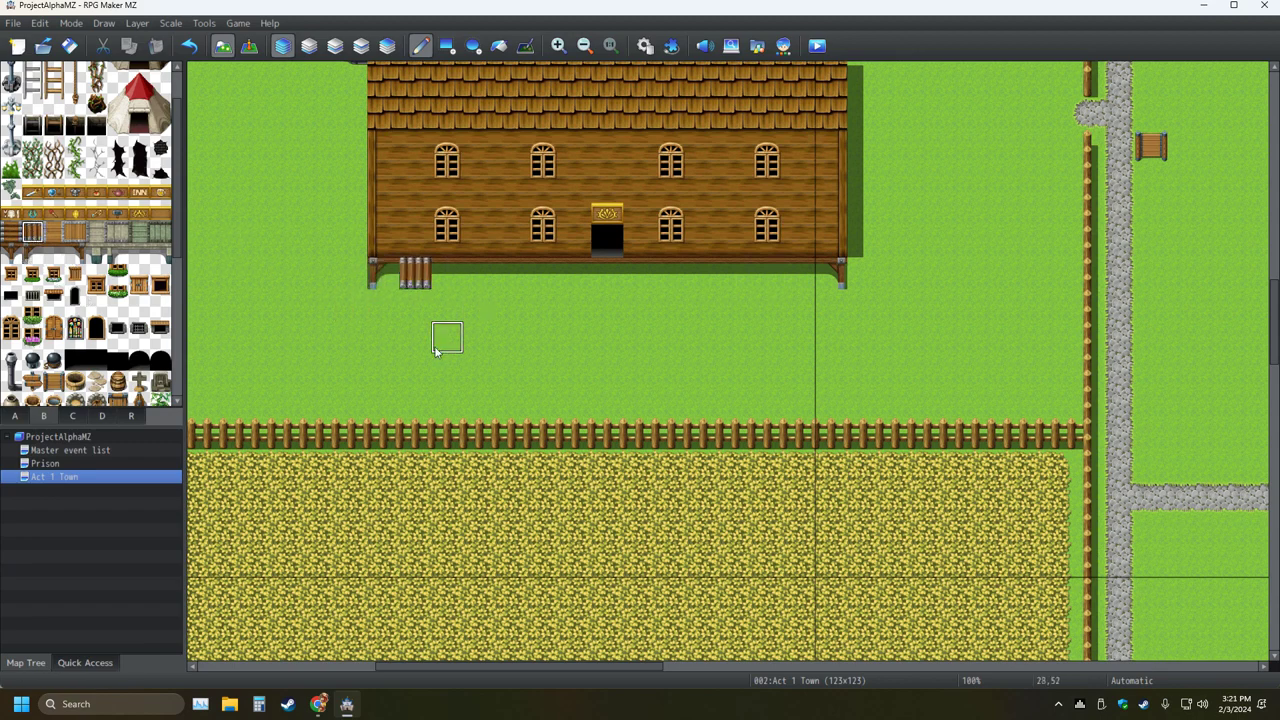
{"action": "left_click", "coordinate": [189, 46]}
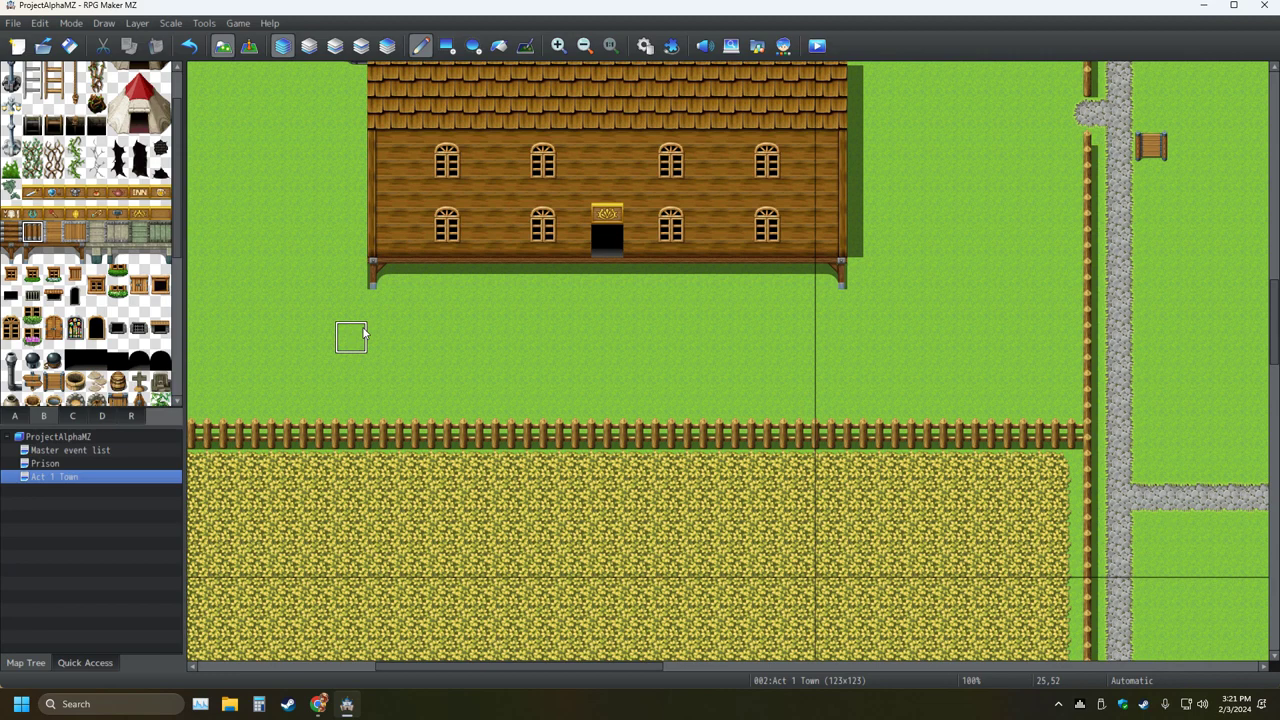
Clear the tile beneath the house's left corner and place Bridge Spar (Wood, Left) there on layer 4
{"action": "left_click", "coordinate": [383, 273]}
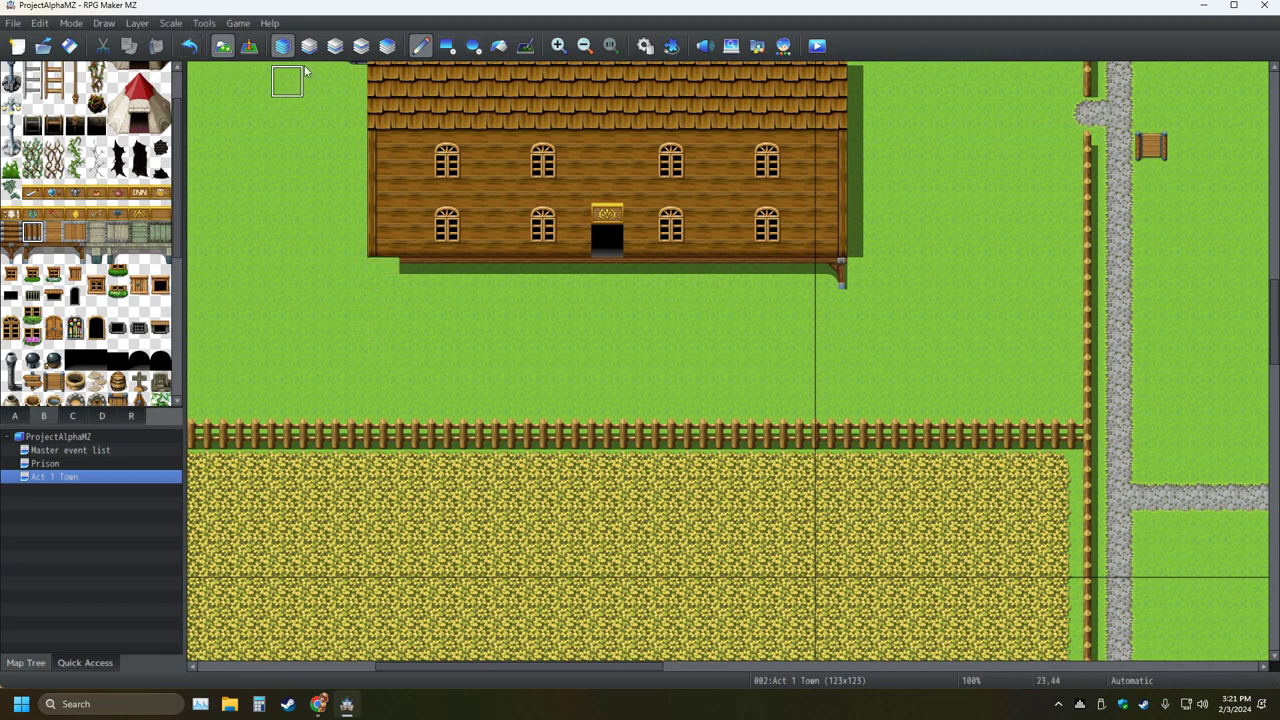
{"action": "left_click", "coordinate": [335, 45]}
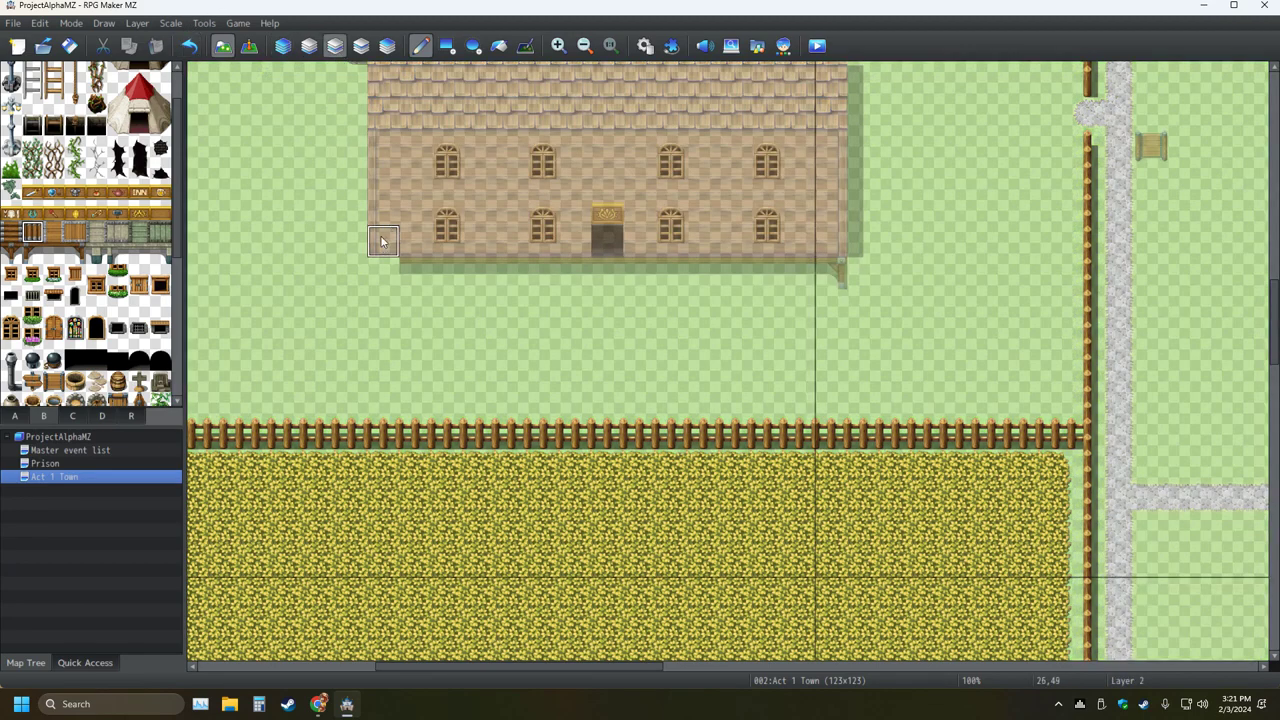
{"action": "left_click", "coordinate": [387, 45]}
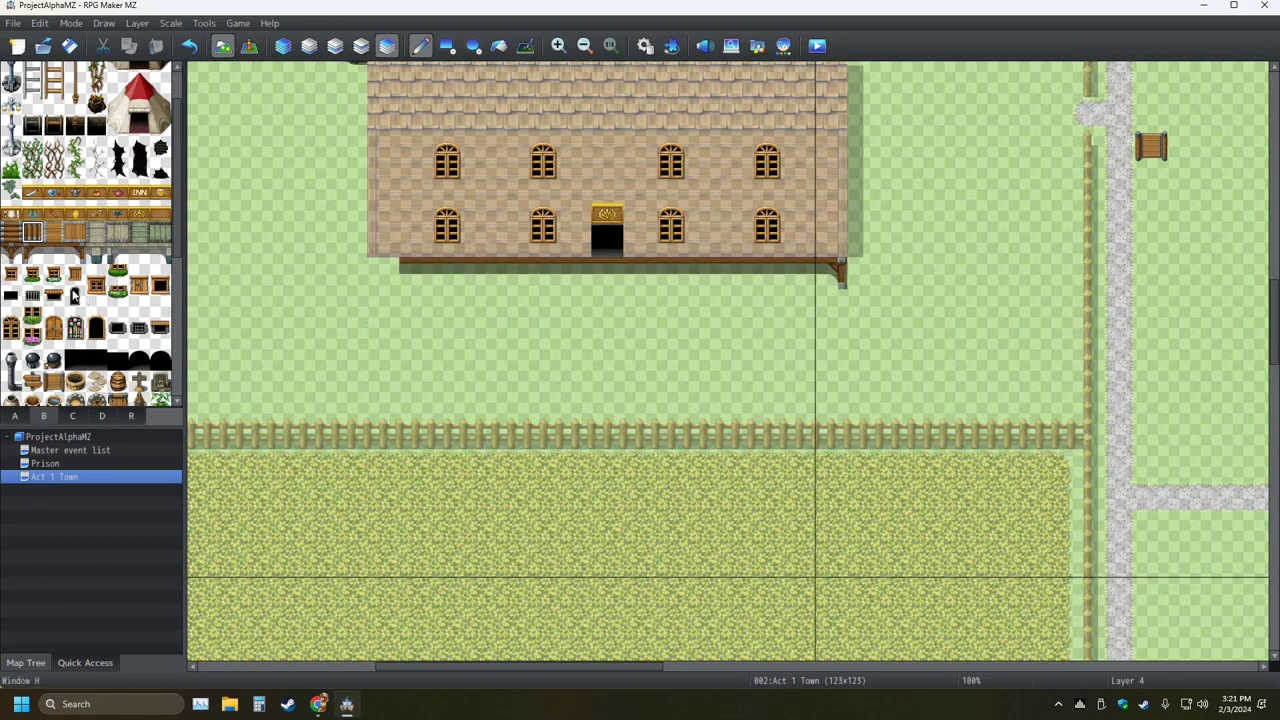
{"action": "left_click", "coordinate": [32, 254]}
{"action": "left_click", "coordinate": [383, 273]}
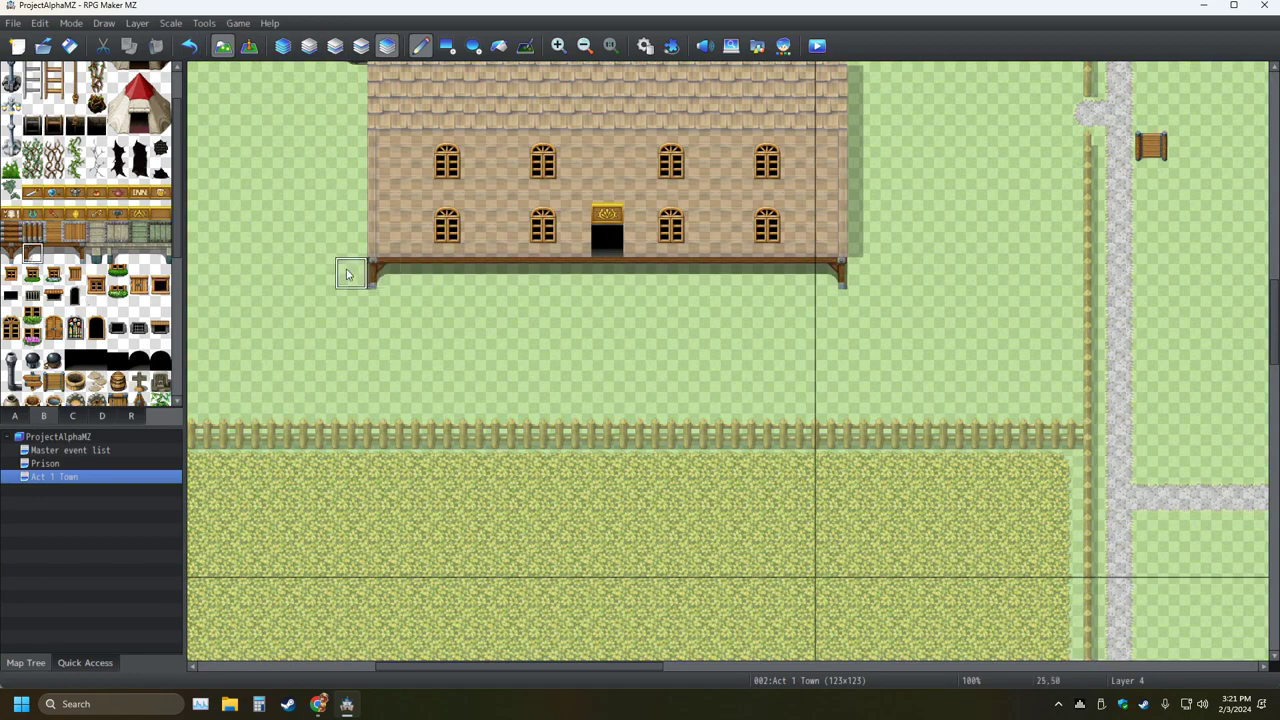
Place a Wood Bridge (V) tile behind the left corner spar on layer 3, and check the result in Automatic layer mode
{"action": "left_click", "coordinate": [361, 45]}
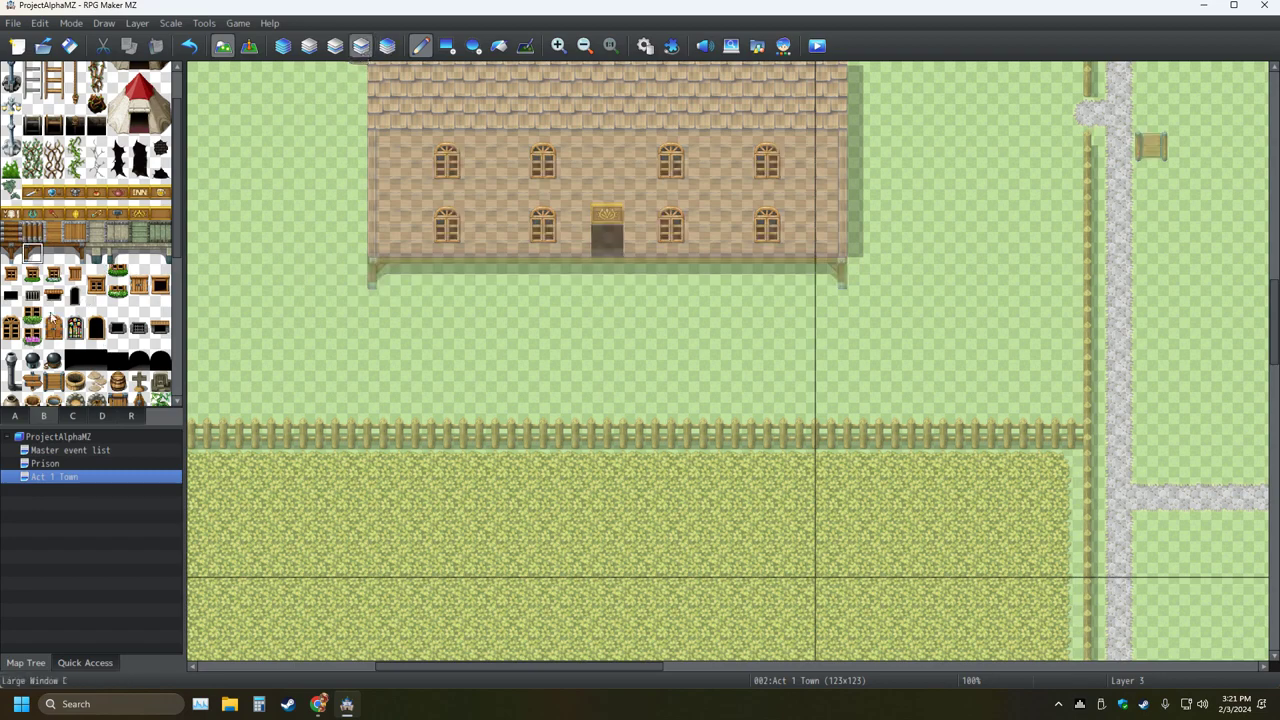
{"action": "left_click", "coordinate": [32, 232]}
{"action": "left_click", "coordinate": [383, 273]}
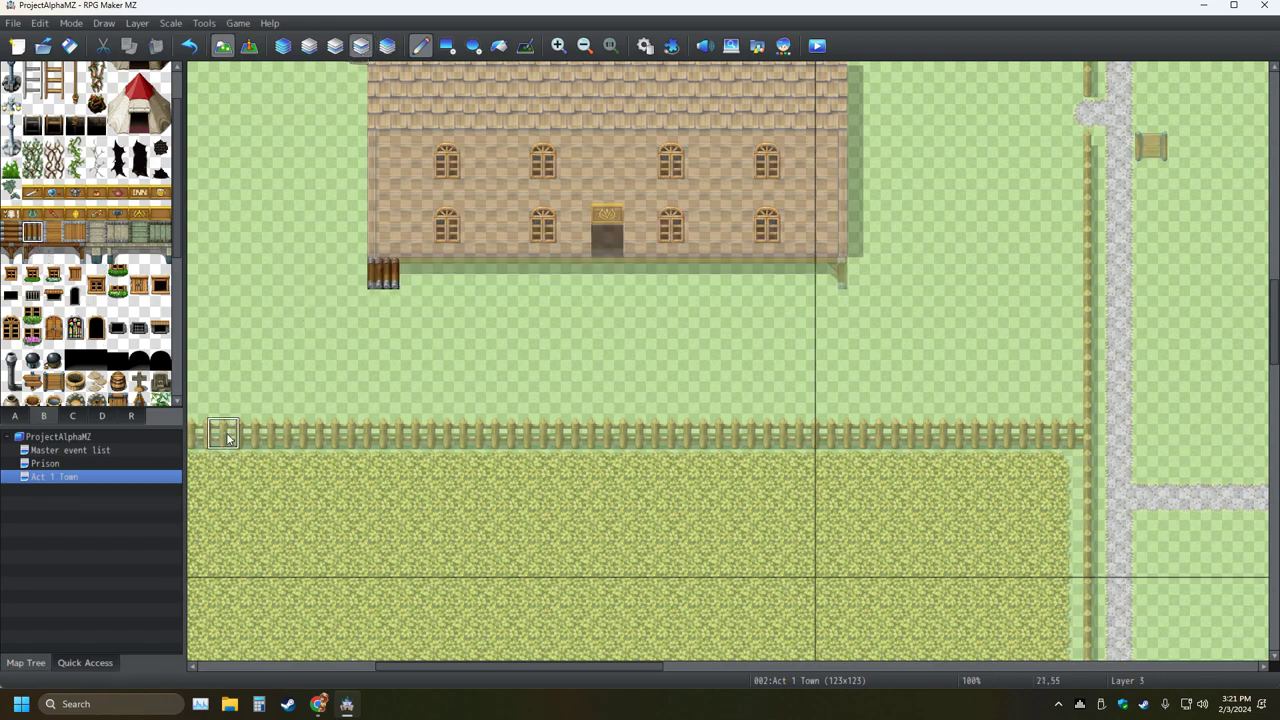
{"action": "left_click", "coordinate": [283, 45]}
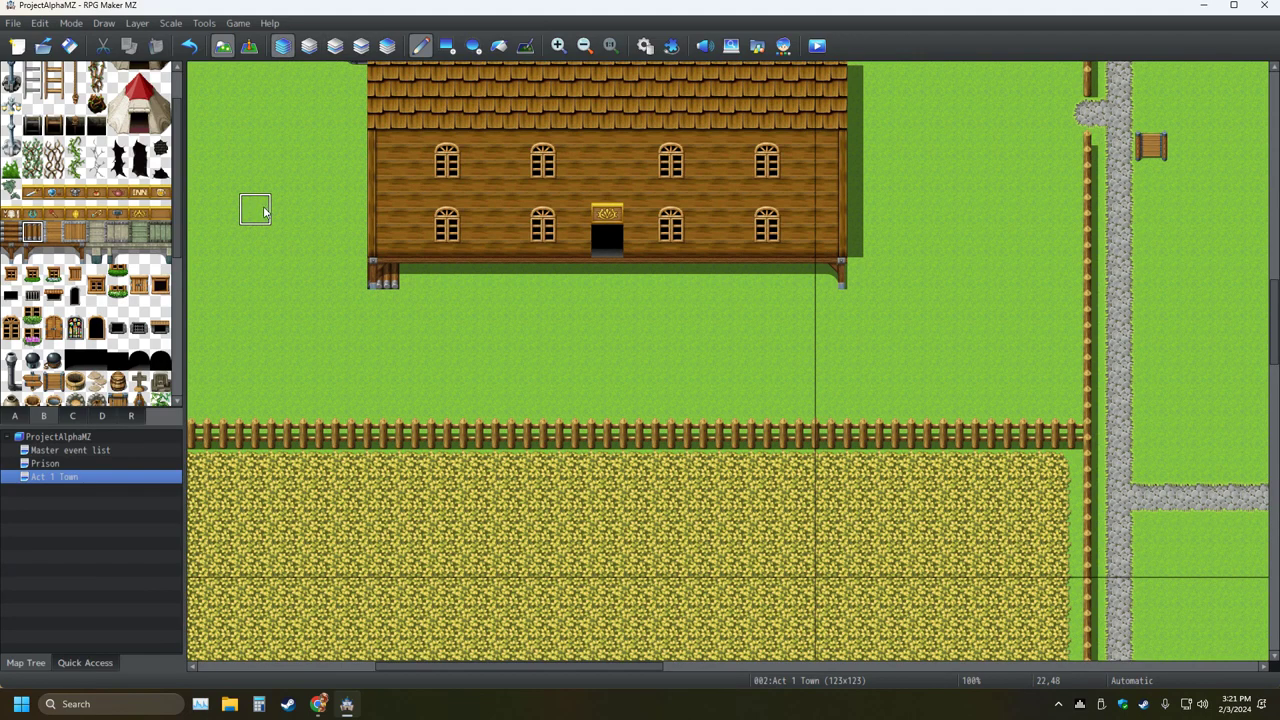
Try replacing the left corner spar with a Wood Bridge (V) tile on layer 4, compare it in Automatic mode, and undo it
{"action": "left_click", "coordinate": [387, 45]}
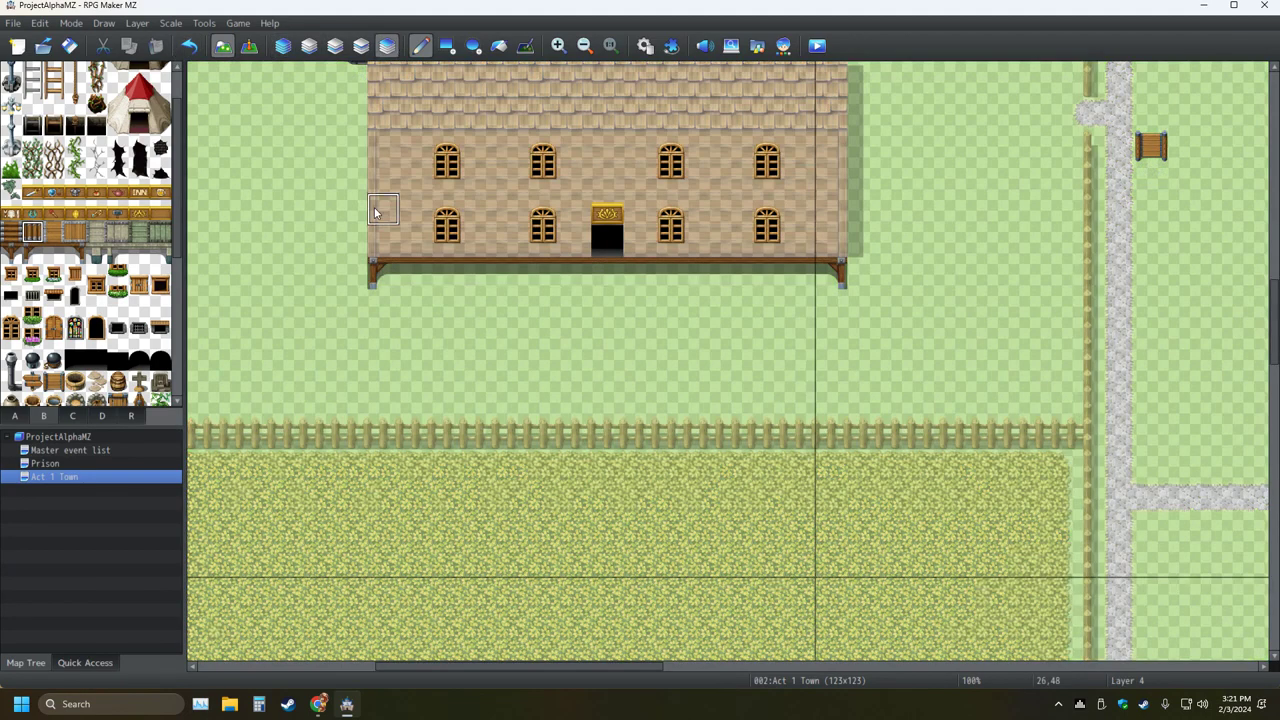
{"action": "left_click", "coordinate": [383, 273]}
{"action": "left_click", "coordinate": [283, 45]}
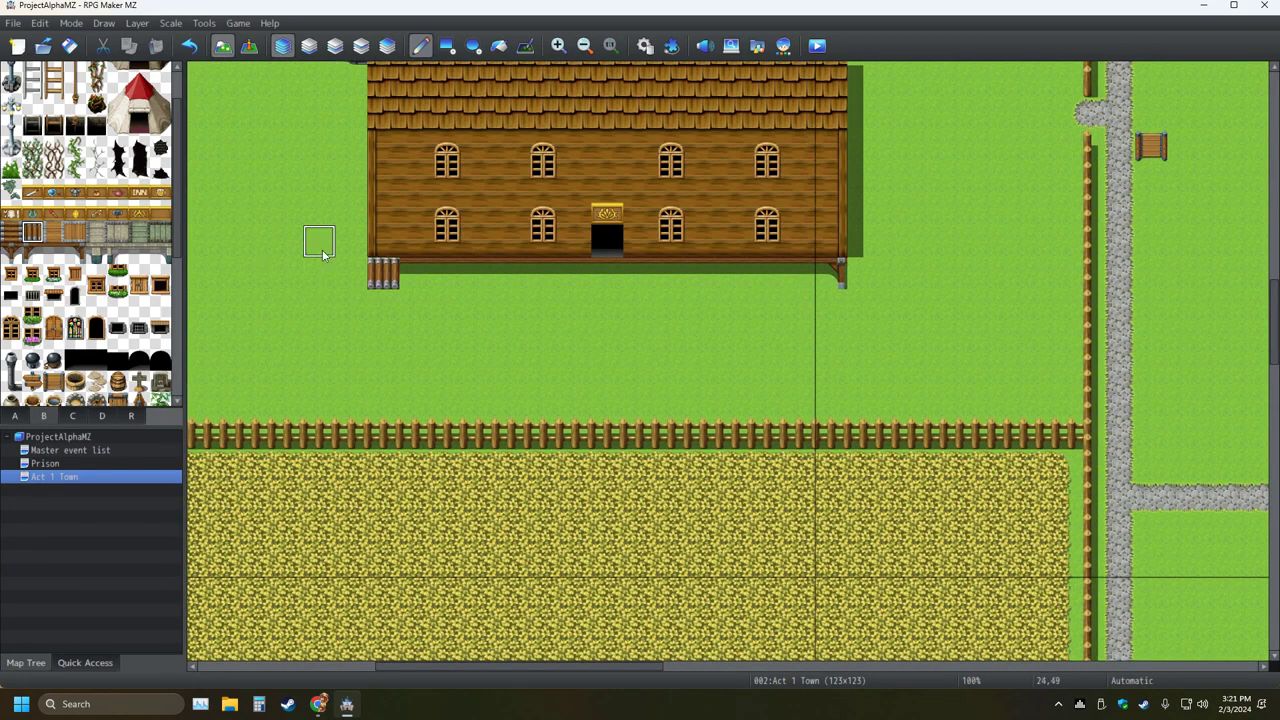
{"action": "left_click", "coordinate": [387, 45]}
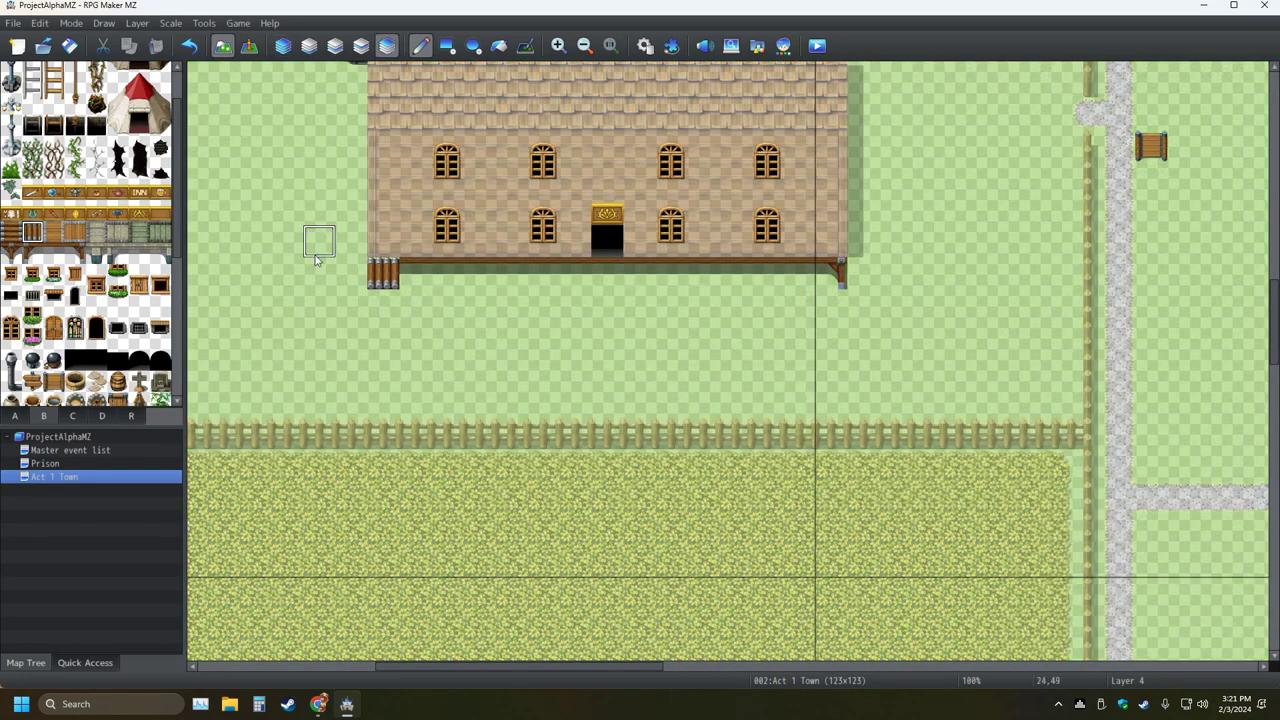
{"action": "left_click", "coordinate": [189, 46]}
{"action": "left_click", "coordinate": [282, 46]}
Try Wood Bridge (V) tiles at the left corner in Automatic mode and beside it on layer 4, undo both, and return to Automatic
{"action": "left_click", "coordinate": [383, 274]}
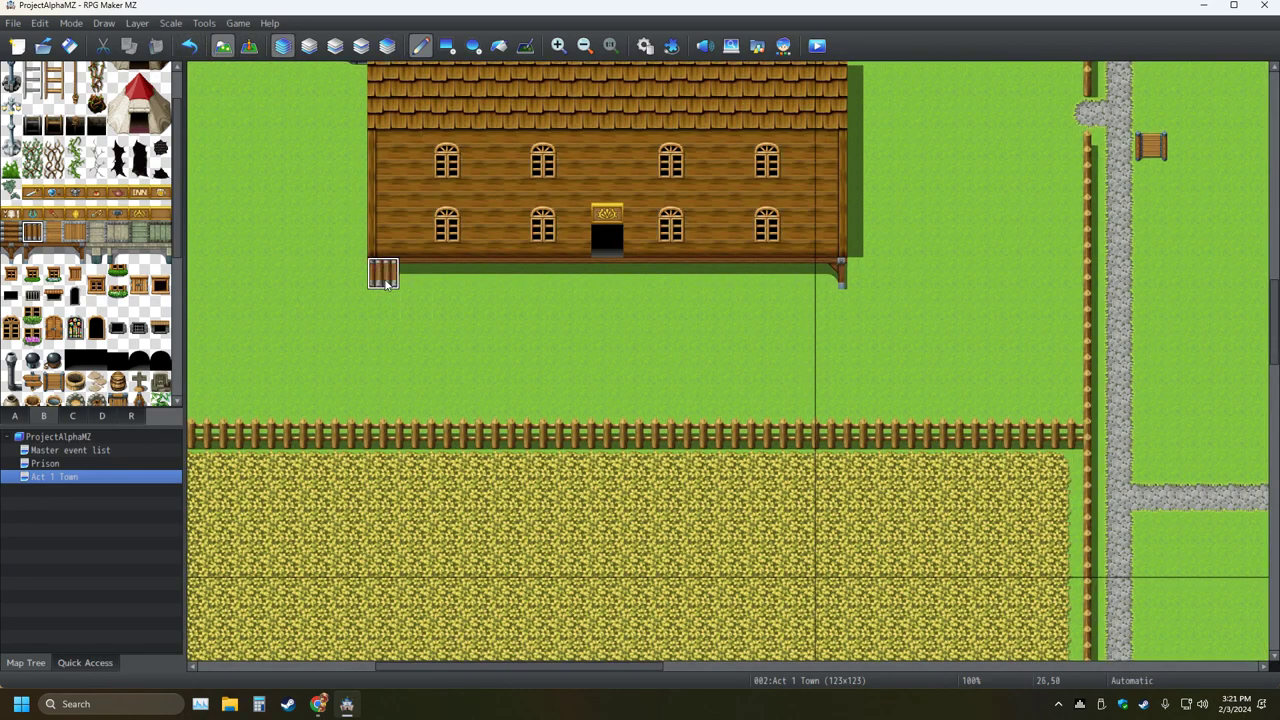
{"action": "left_click", "coordinate": [387, 45]}
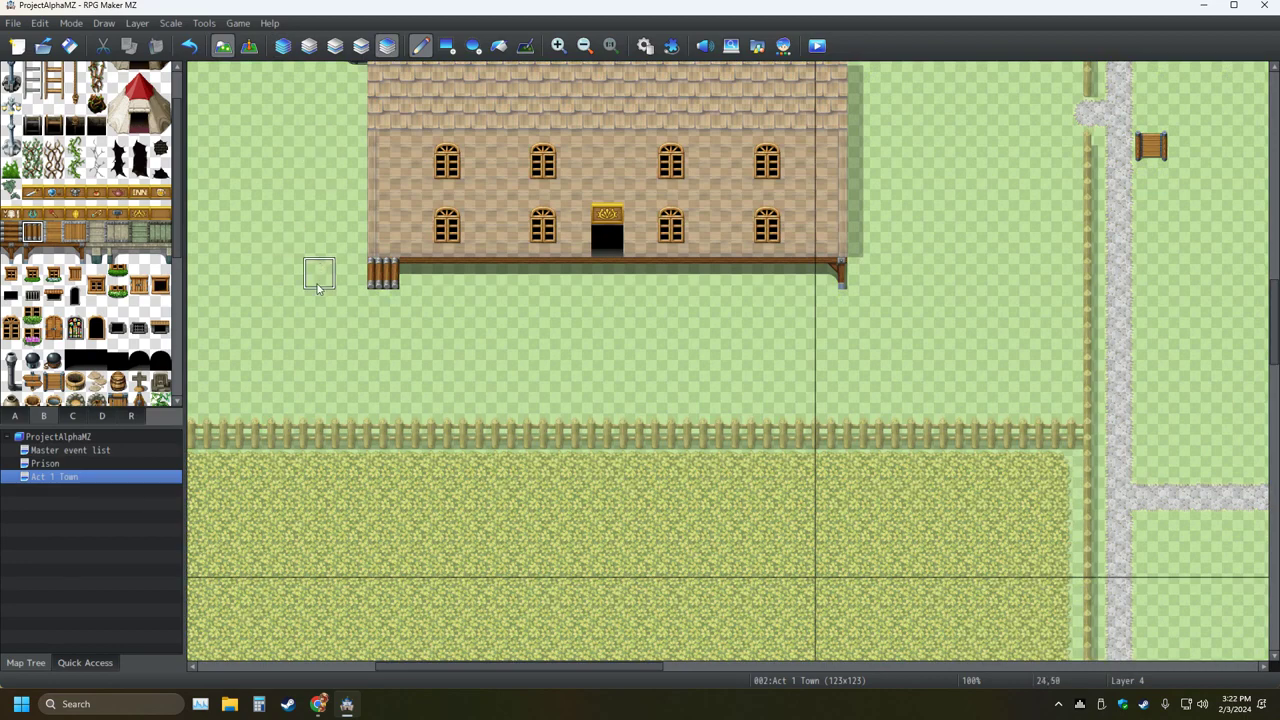
{"action": "left_click", "coordinate": [415, 274]}
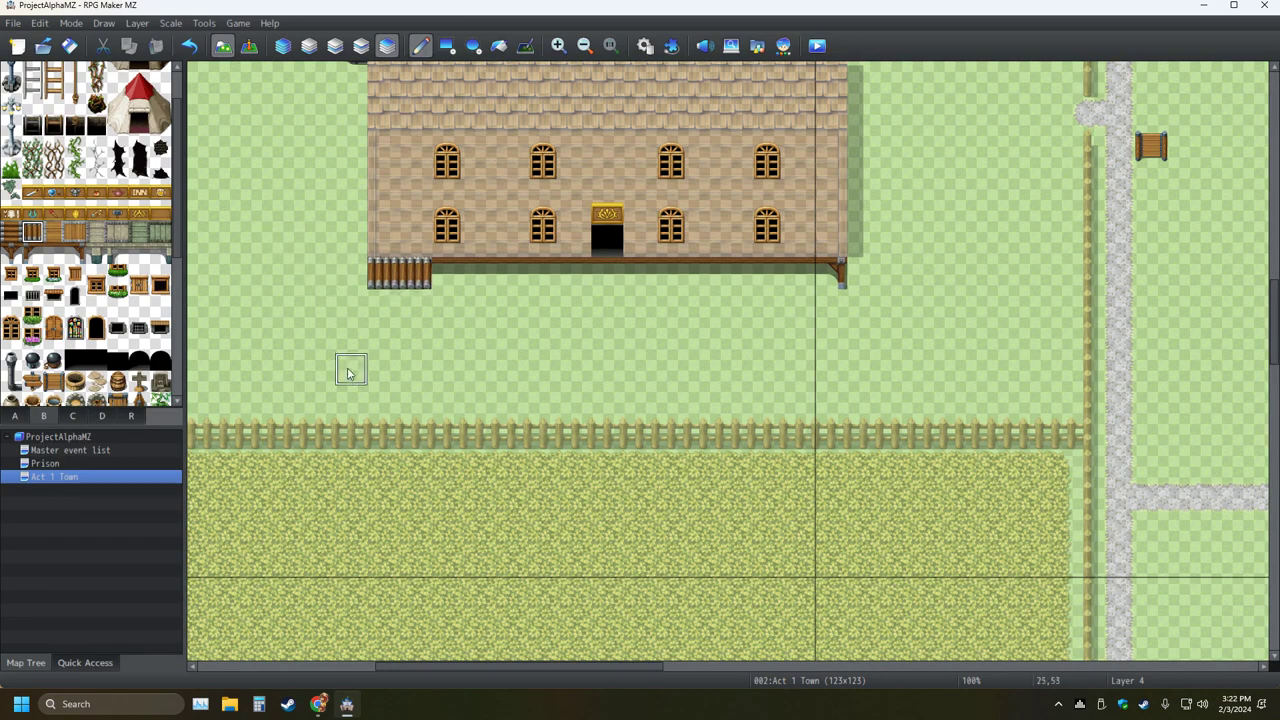
{"action": "left_click", "coordinate": [189, 45]}
{"action": "left_click", "coordinate": [189, 45]}
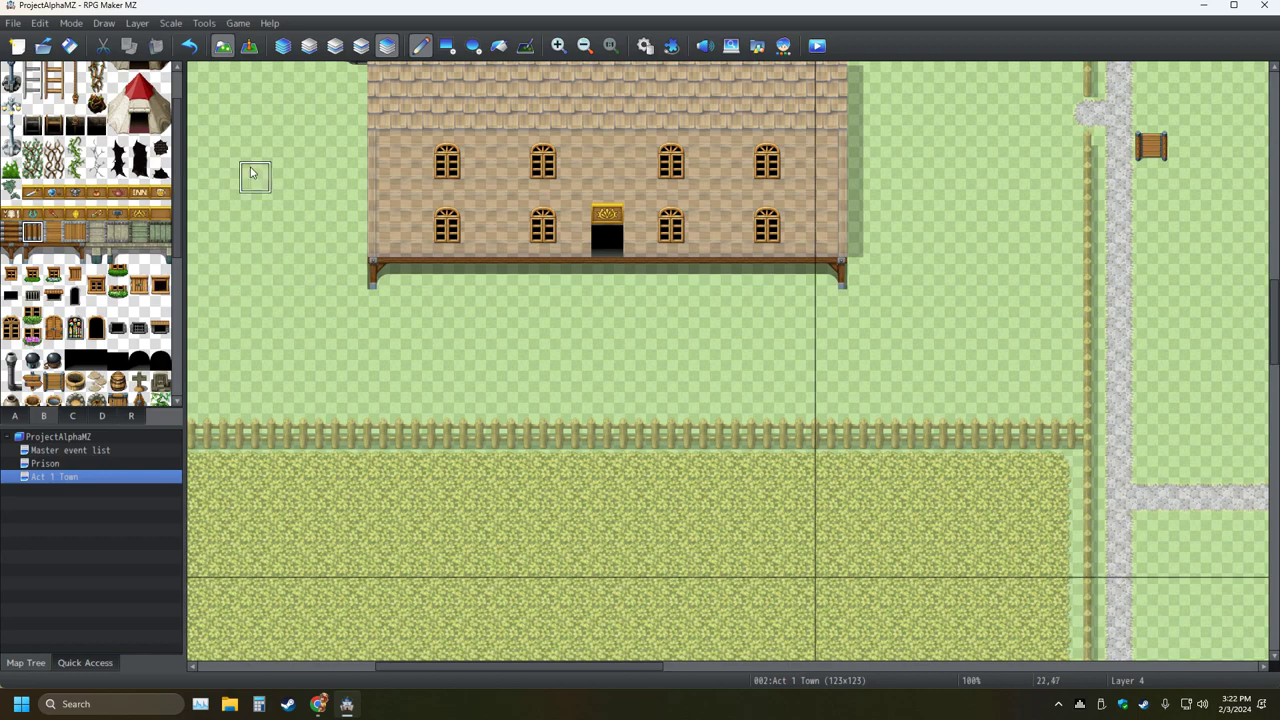
{"action": "left_click", "coordinate": [283, 46]}
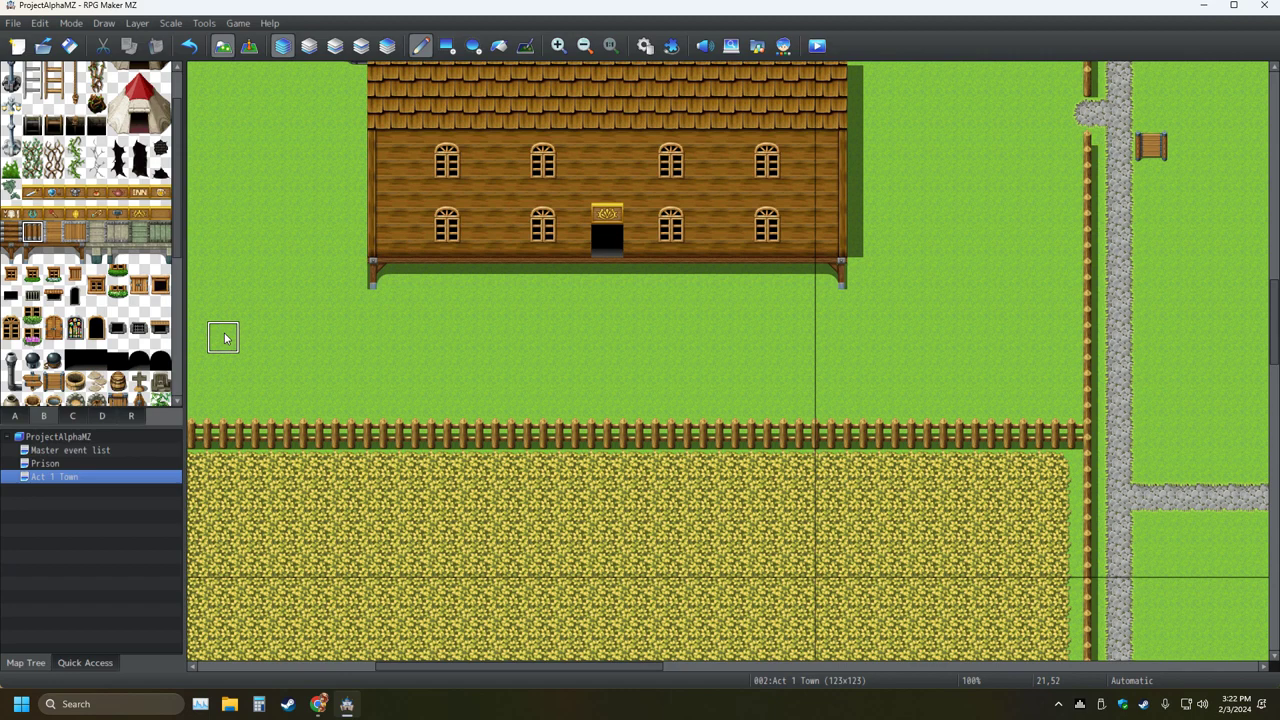
Erase the entire row of wooden supports beneath the brown house, using the rectangle tool for the part beyond the door
{"action": "left_click", "coordinate": [388, 283]}
{"action": "left_click_drag", "start_coordinate": [454, 289], "coordinate": [613, 288]}
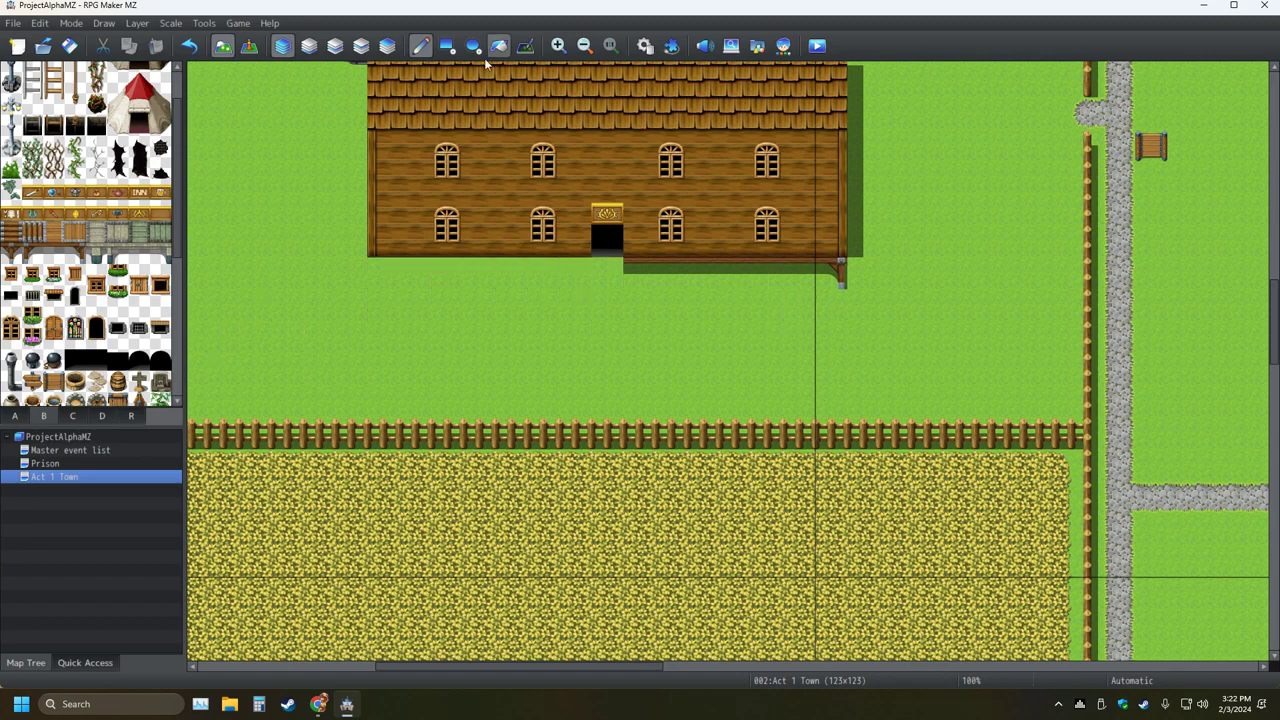
{"action": "left_click", "coordinate": [447, 46]}
{"action": "left_click_drag", "start_coordinate": [843, 275], "coordinate": [630, 273]}
Test Bridge Spar (Wood, Left) on layer 2 over a Wood Bridge (V) tile on layer 1 beneath the left corner, and undo both
{"action": "left_click", "coordinate": [303, 48]}
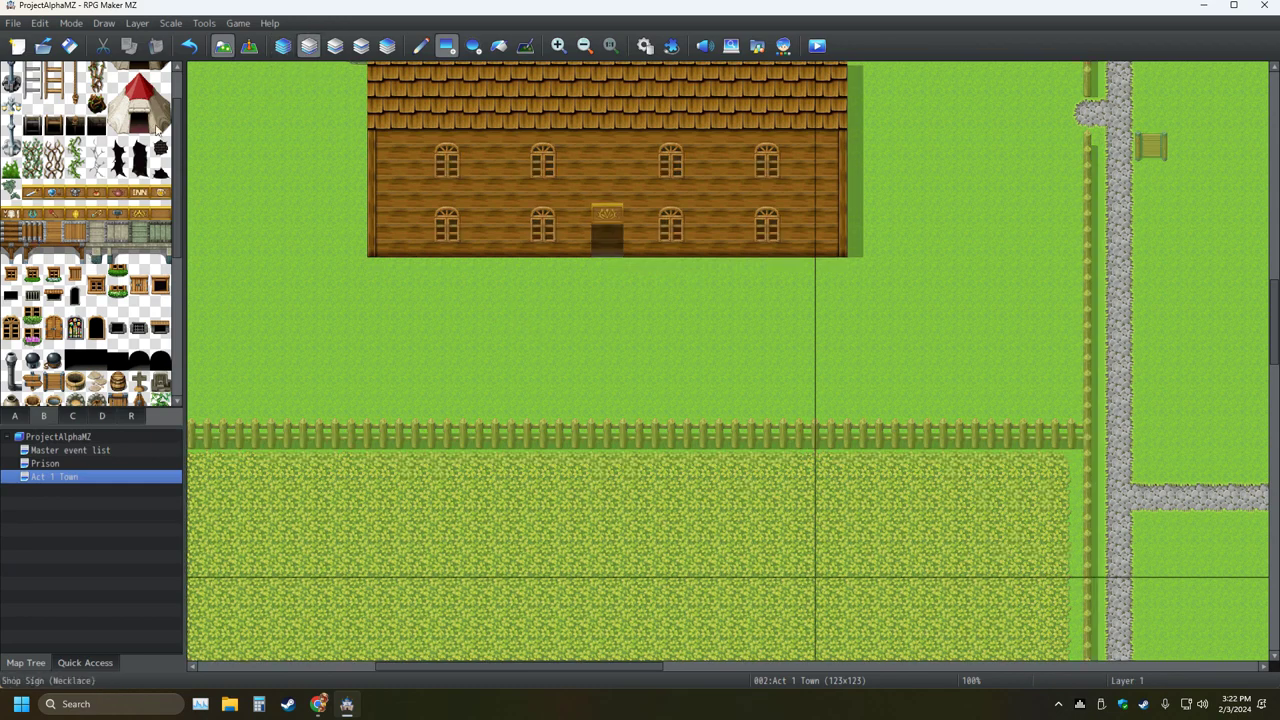
{"action": "left_click", "coordinate": [335, 46]}
{"action": "left_click", "coordinate": [32, 253]}
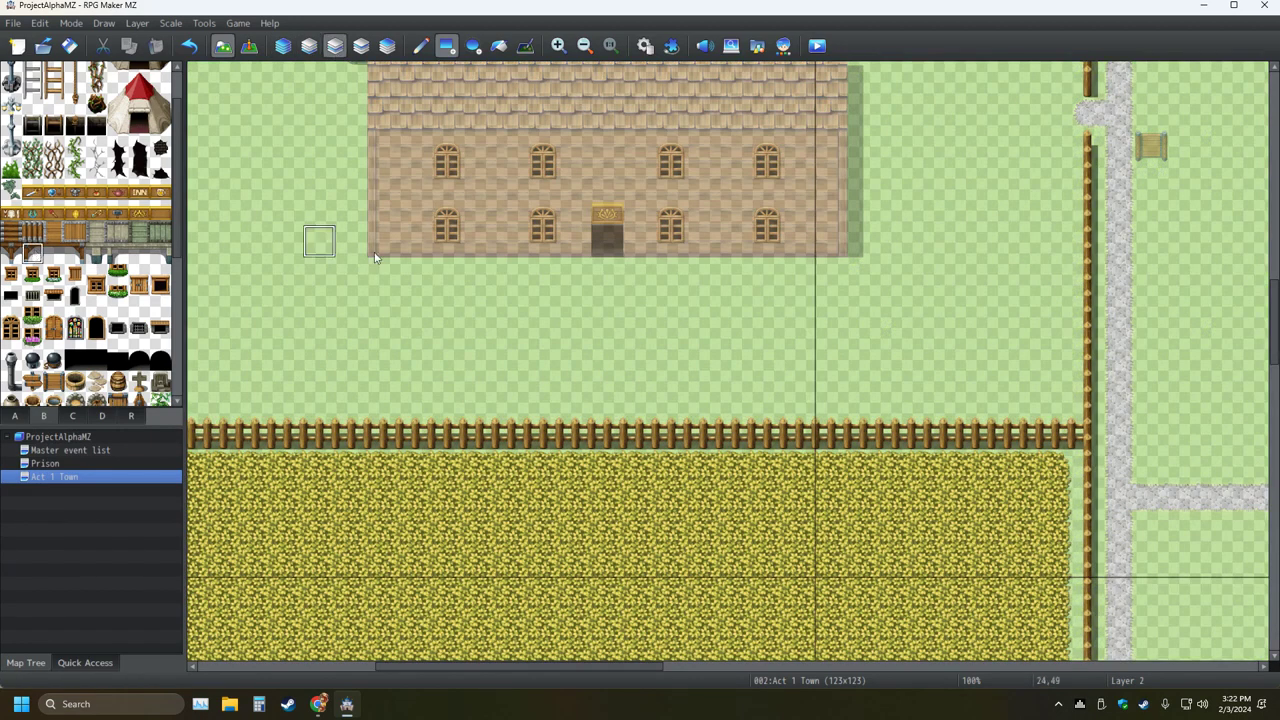
{"action": "left_click", "coordinate": [392, 278]}
{"action": "left_click", "coordinate": [305, 46]}
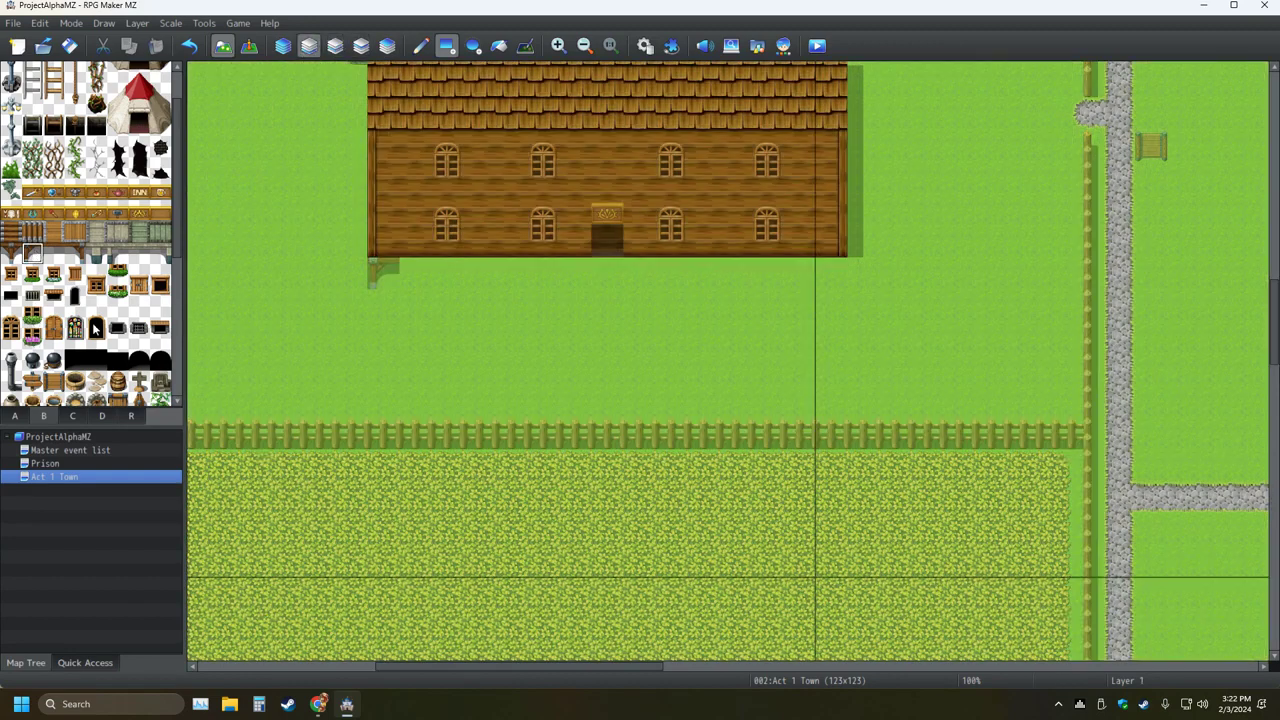
{"action": "left_click", "coordinate": [32, 232]}
{"action": "left_click", "coordinate": [383, 273]}
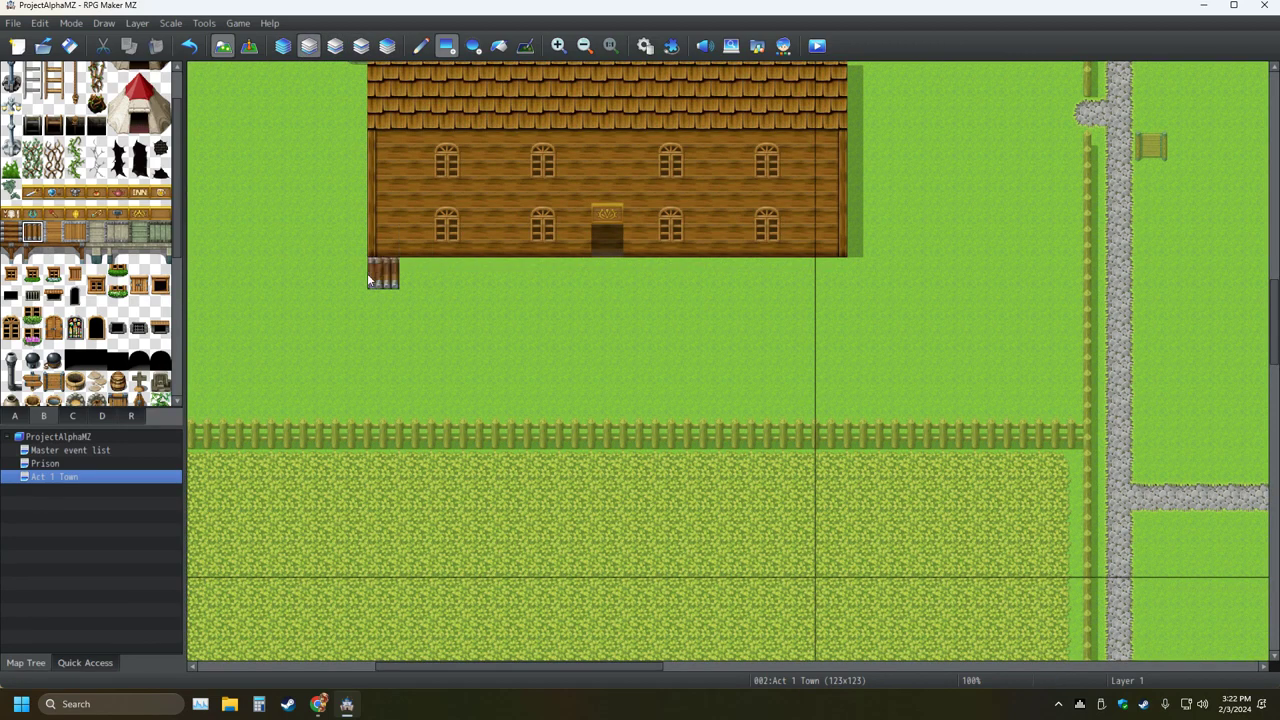
{"action": "left_click", "coordinate": [283, 46]}
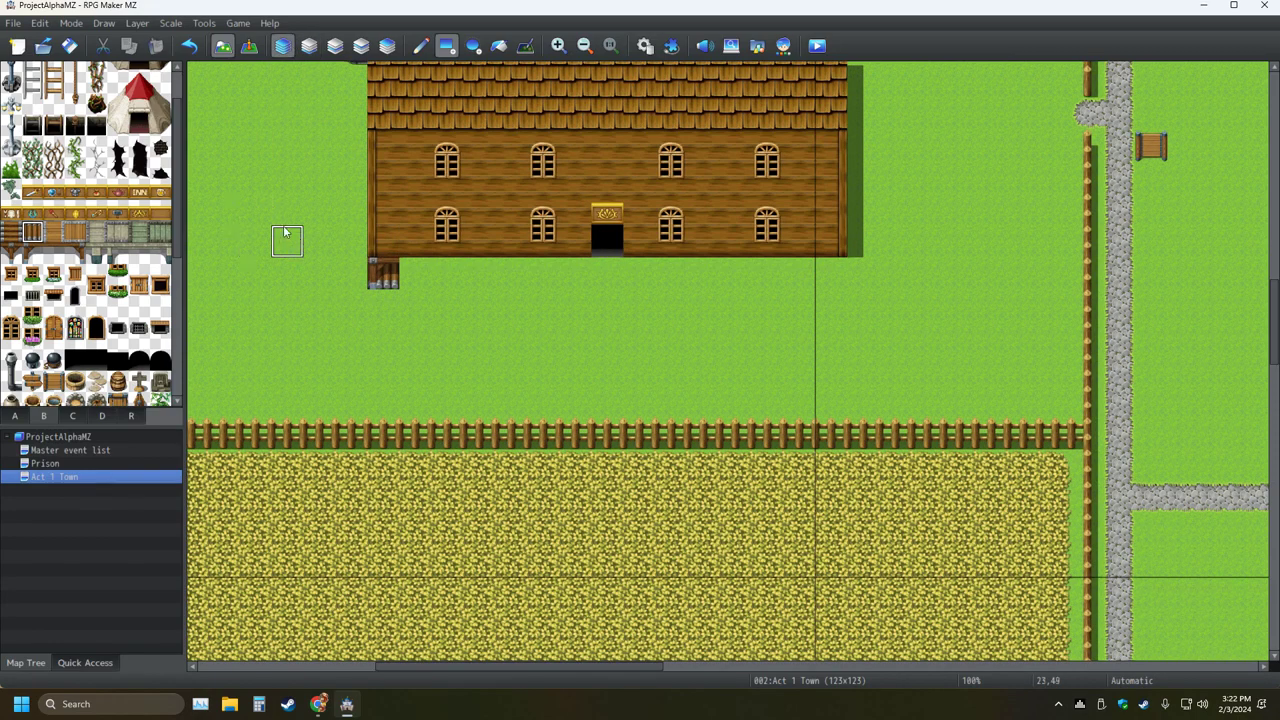
{"action": "left_click", "coordinate": [188, 46]}
{"action": "left_click", "coordinate": [188, 46]}
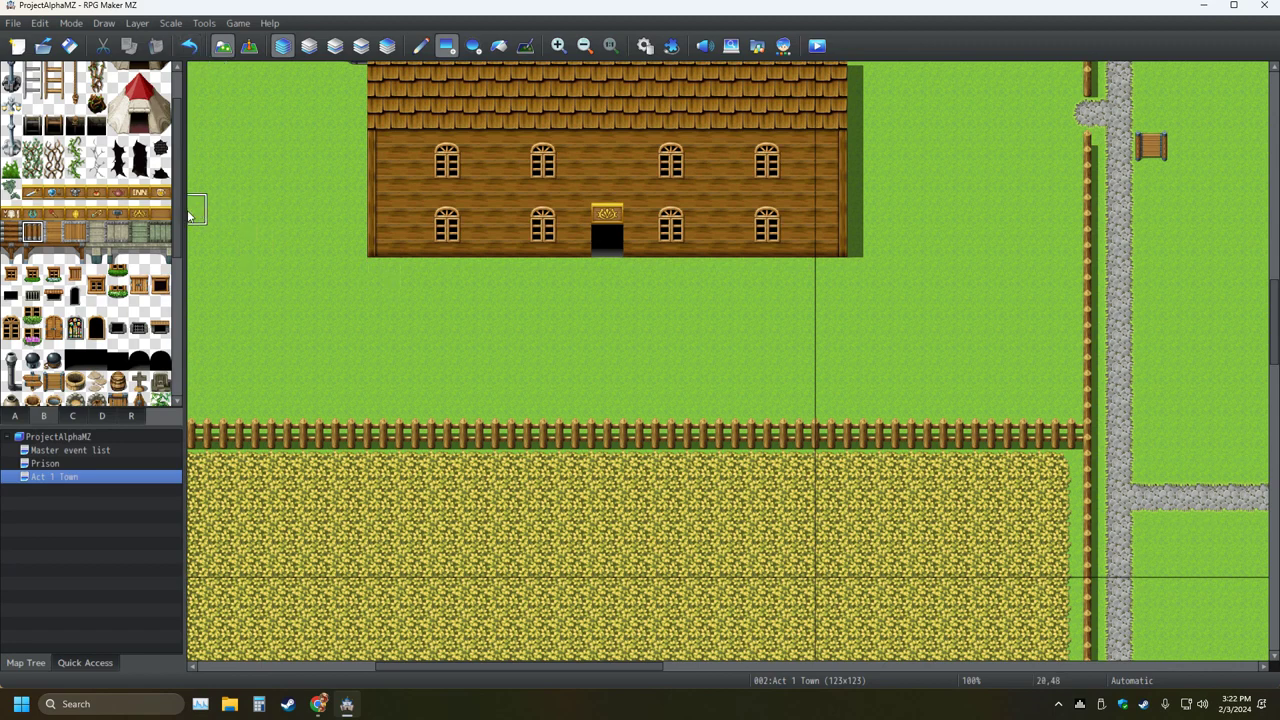
Rebuild the wooden support row beneath the house with a left corner spar, a straight beam along the base, and a right corner spar
{"action": "left_click", "coordinate": [36, 256]}
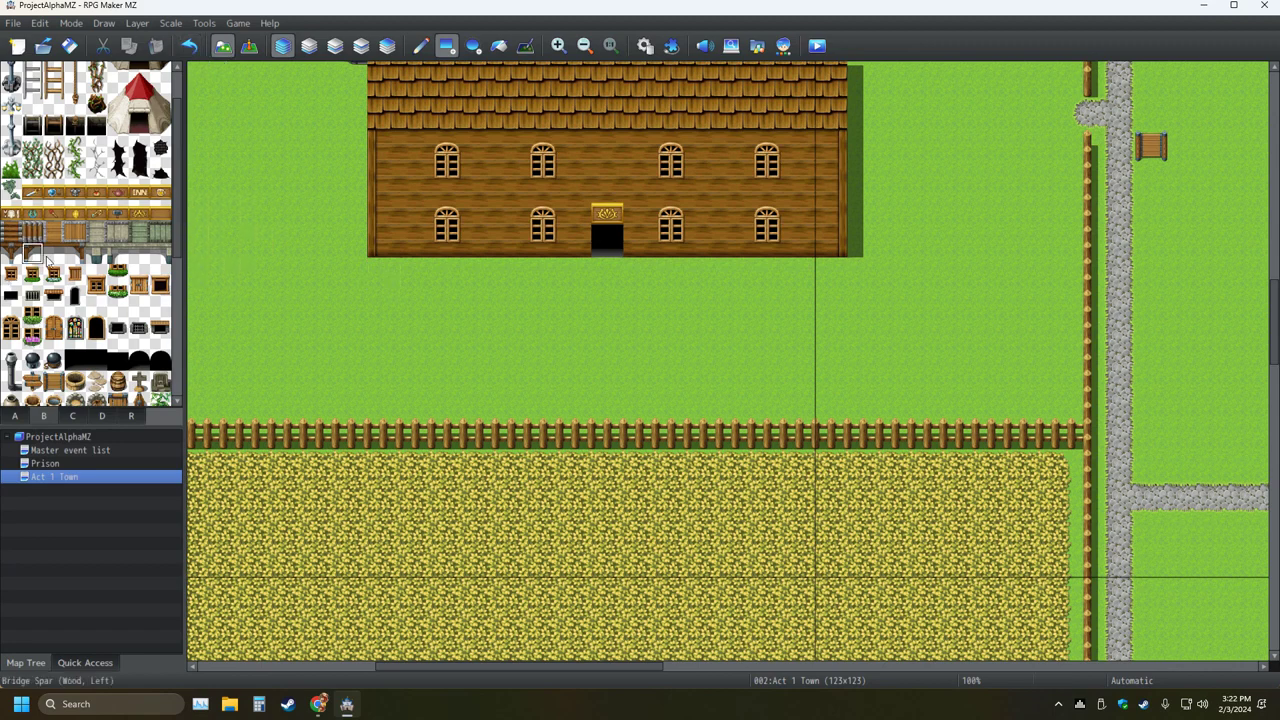
{"action": "left_click", "coordinate": [389, 272]}
{"action": "left_click", "coordinate": [54, 255]}
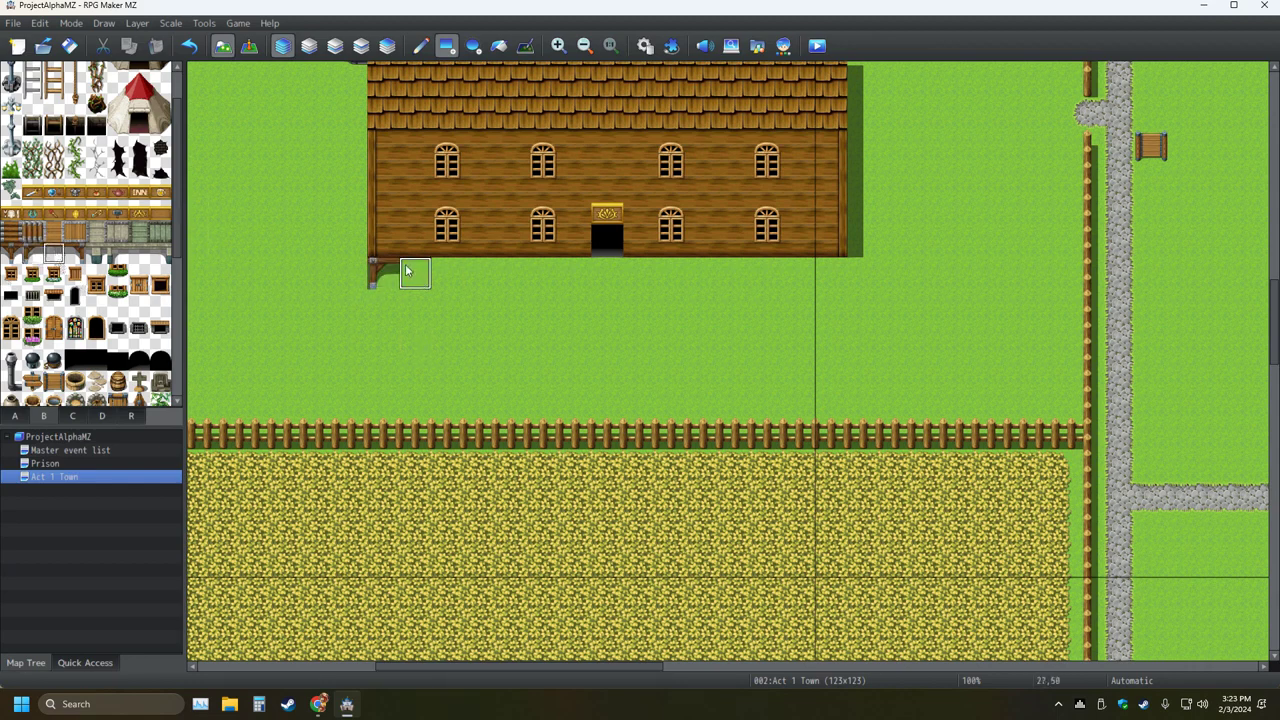
{"action": "left_click_drag", "start_coordinate": [406, 271], "coordinate": [677, 285]}
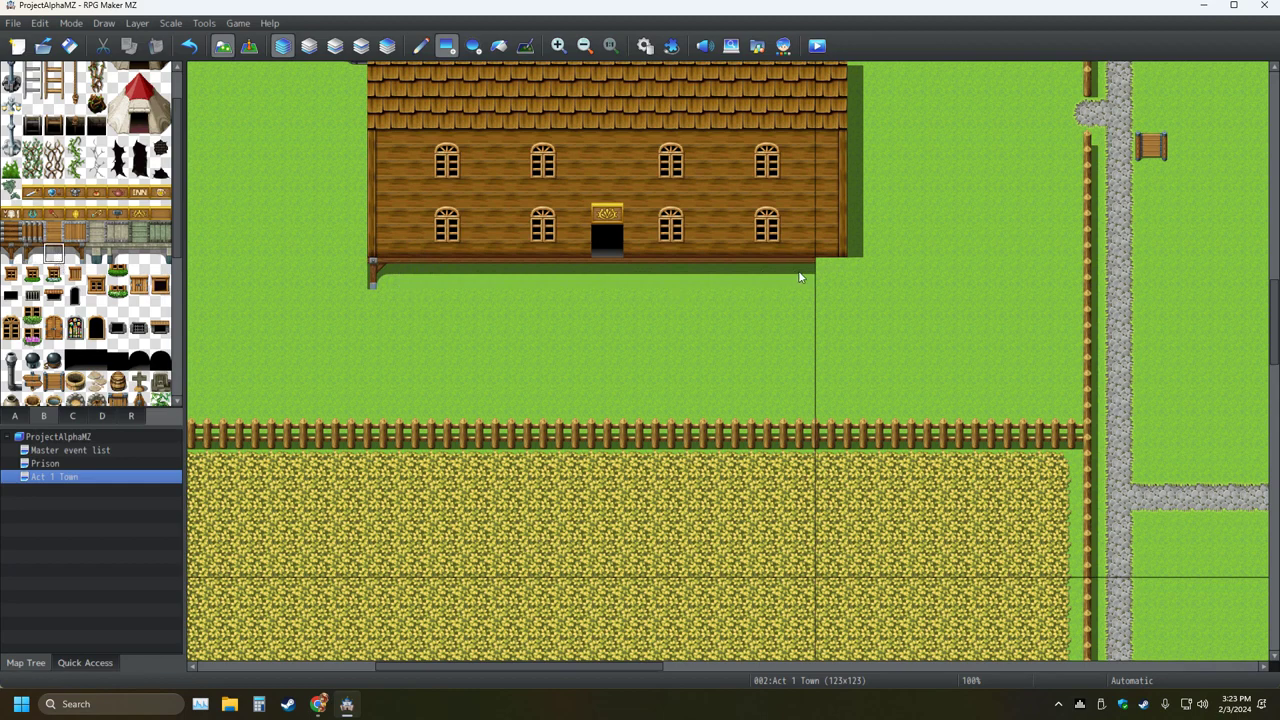
{"action": "left_click", "coordinate": [75, 255]}
{"action": "left_click", "coordinate": [830, 272]}
Add a double-braced wooden support post directly beneath the house's doorway, undoing the trial placement one tile to its left
{"action": "left_click", "coordinate": [12, 255]}
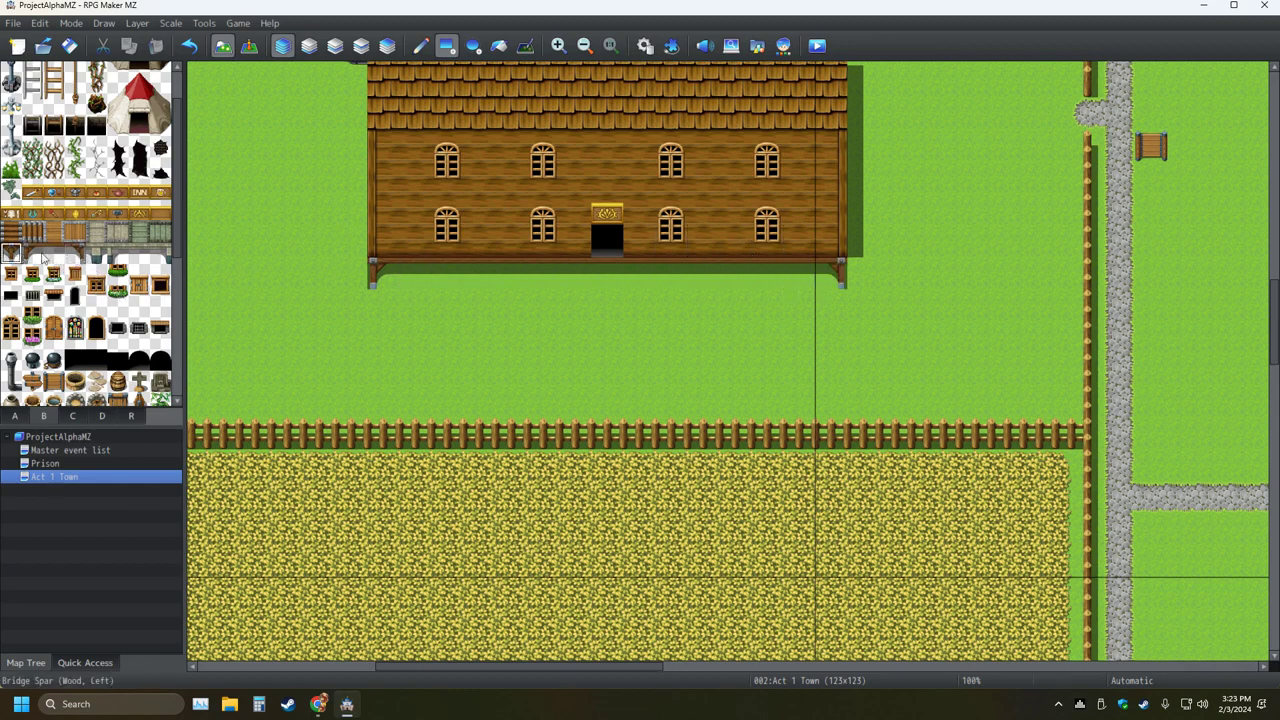
{"action": "left_click", "coordinate": [575, 272]}
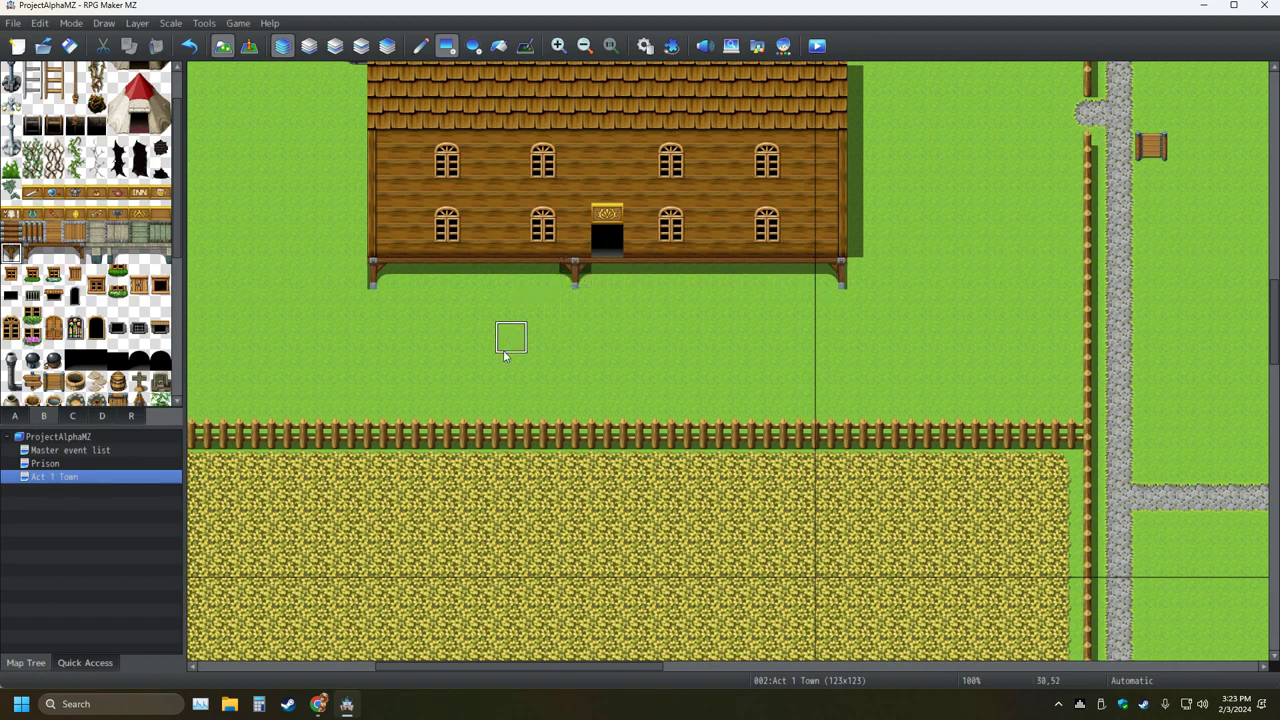
{"action": "left_click", "coordinate": [189, 46]}
{"action": "left_click", "coordinate": [603, 274]}
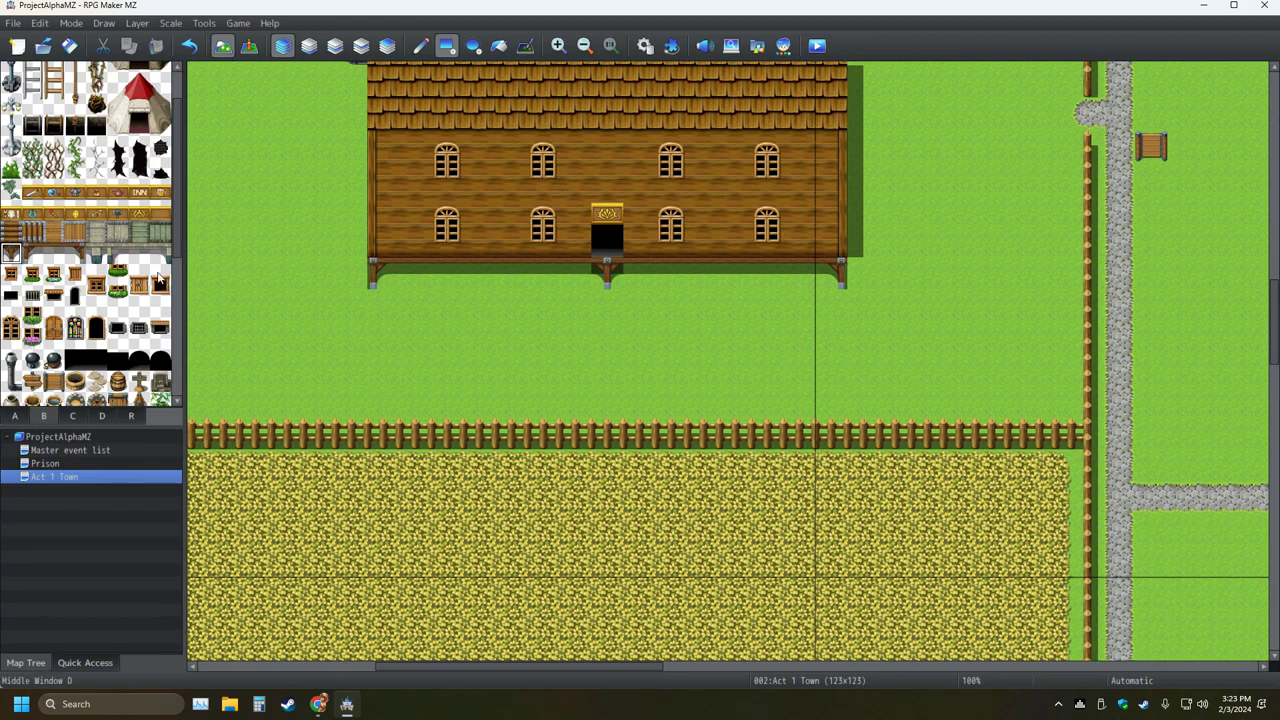
Try a two-row strip of Carpet tiles along the full base of the brown house, and undo it
{"action": "scroll", "coordinate": [120, 316], "scroll_direction": "down", "scroll_amount": 10}
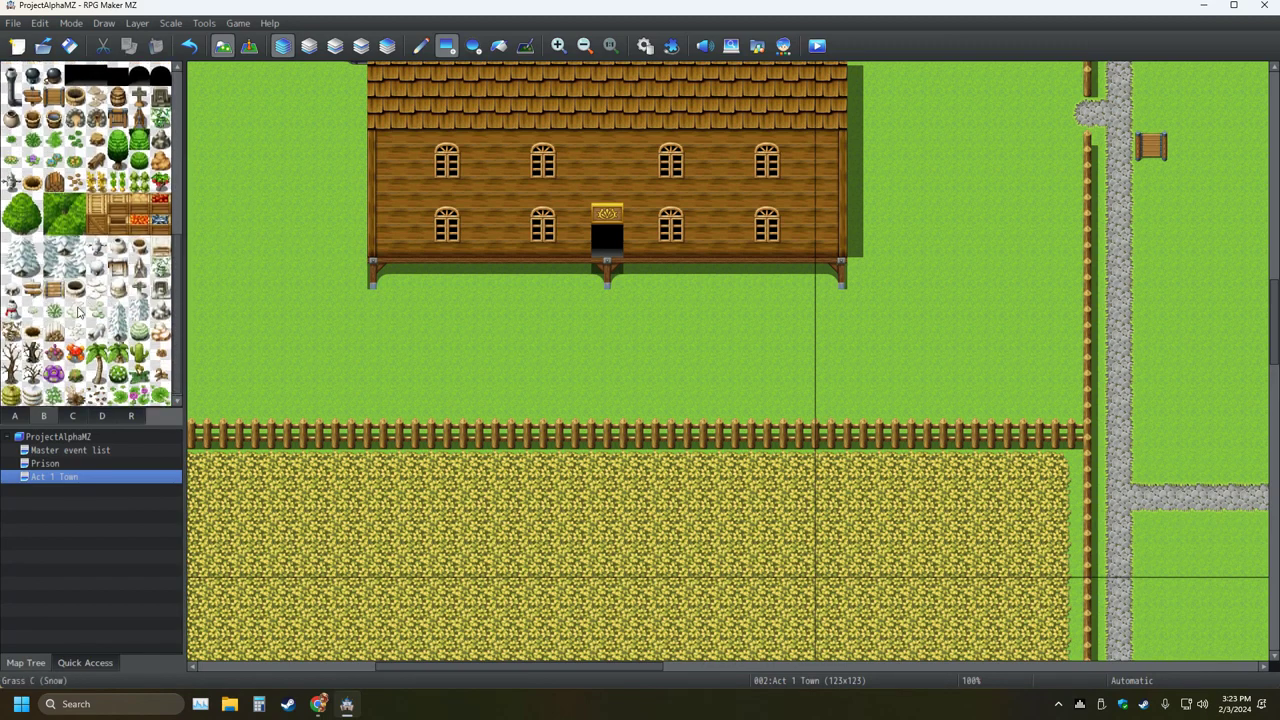
{"action": "left_click", "coordinate": [14, 416]}
{"action": "scroll", "coordinate": [77, 313], "scroll_direction": "down", "scroll_amount": 5}
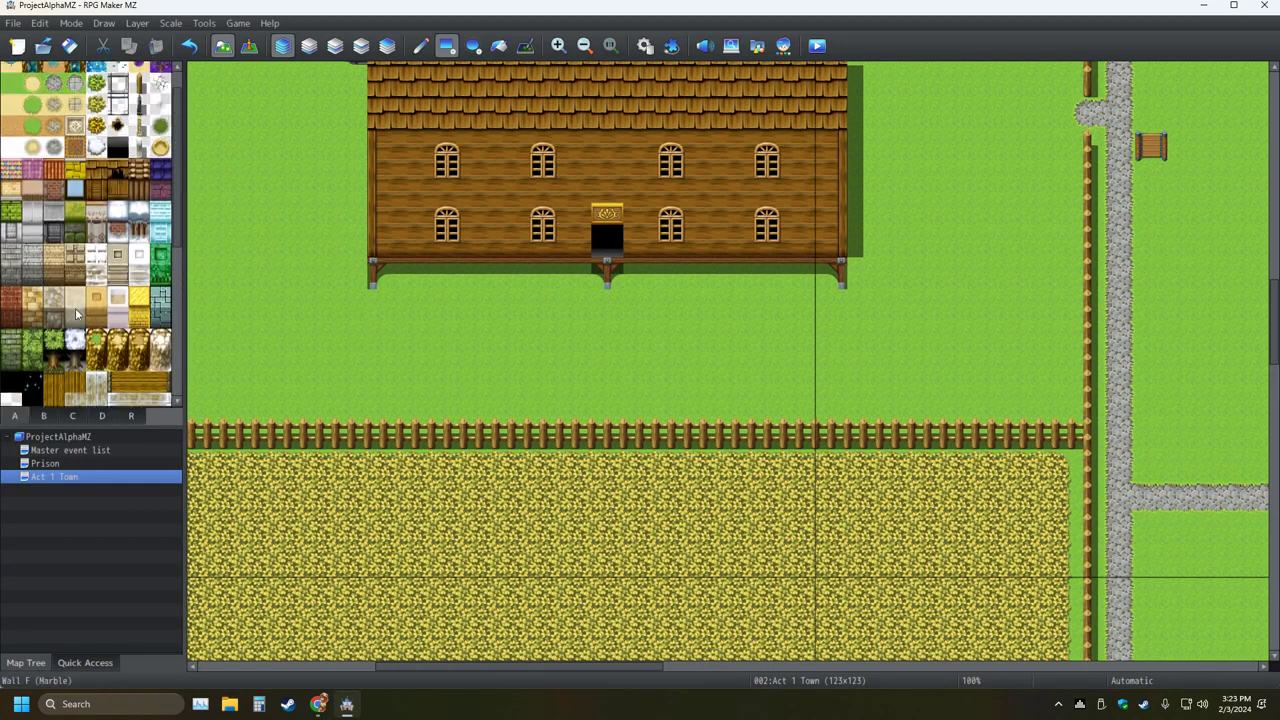
{"action": "scroll", "coordinate": [77, 313], "scroll_direction": "down", "scroll_amount": 3}
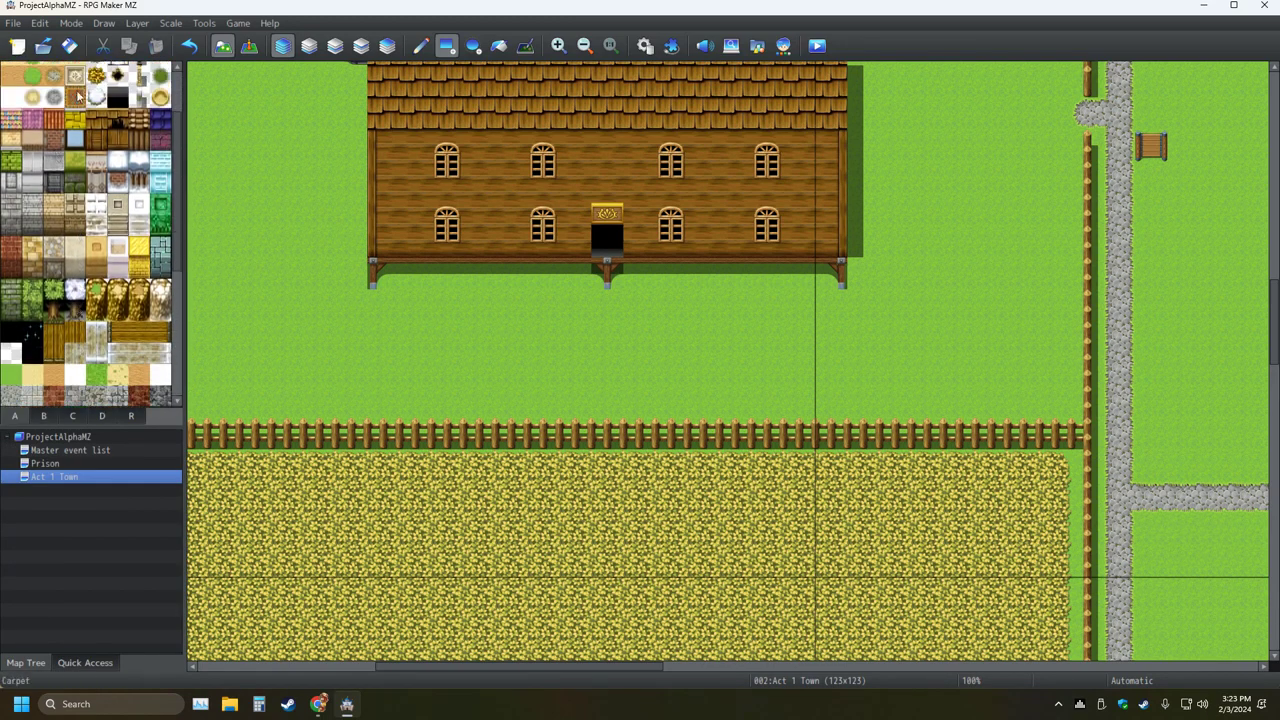
{"action": "left_click", "coordinate": [76, 96]}
{"action": "mouse_move", "coordinate": [382, 275]}
{"action": "left_mouse_down"}
{"action": "mouse_move", "coordinate": [385, 300]}
{"action": "mouse_move", "coordinate": [900, 306]}
{"action": "mouse_move", "coordinate": [833, 325]}
{"action": "left_mouse_up"}
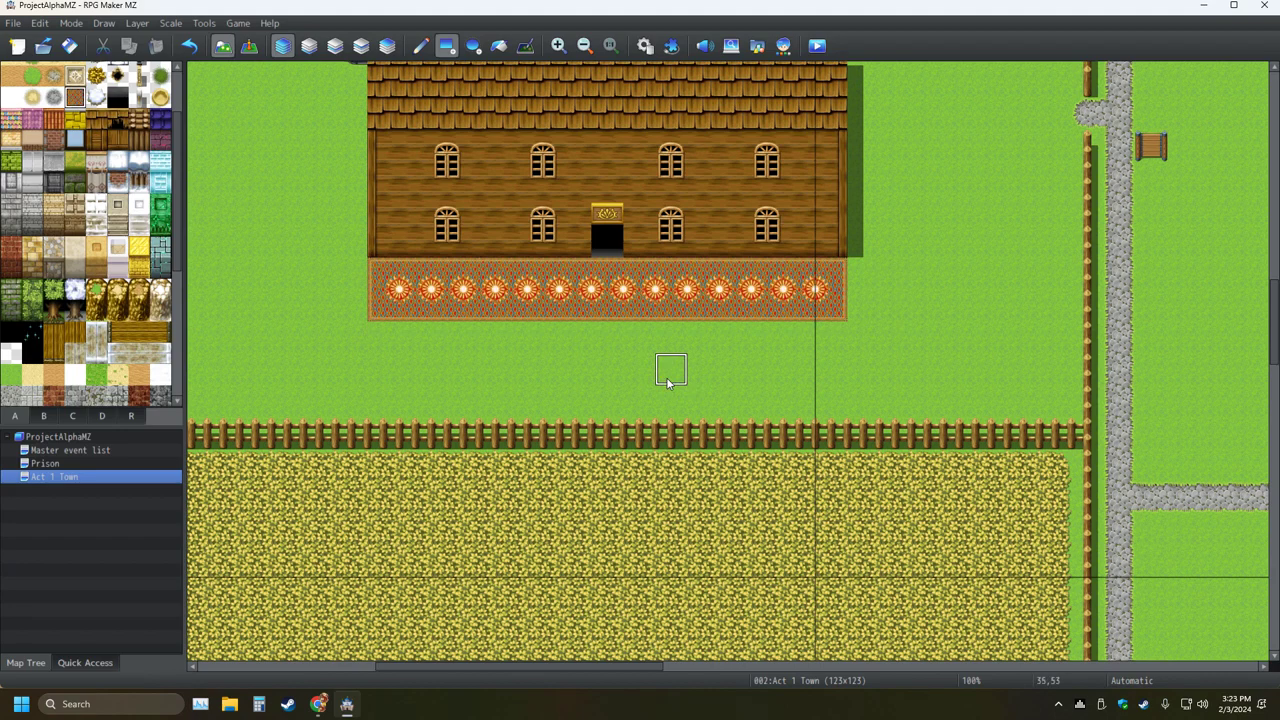
{"action": "left_click", "coordinate": [189, 45]}
Try a three-row deck of Large Bridge (H, Center) tiles across the house's full width, and undo it
{"action": "scroll", "coordinate": [78, 295], "scroll_direction": "down", "scroll_amount": 2}
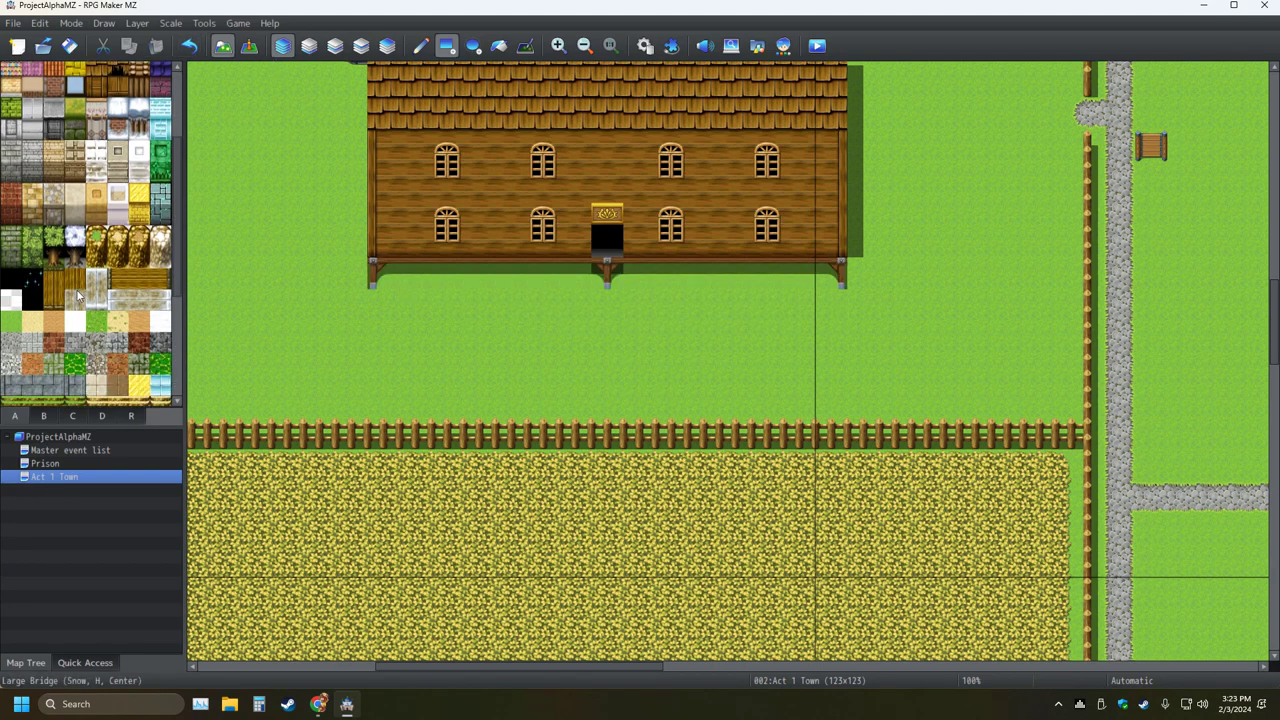
{"action": "scroll", "coordinate": [78, 295], "scroll_direction": "down", "scroll_amount": 2}
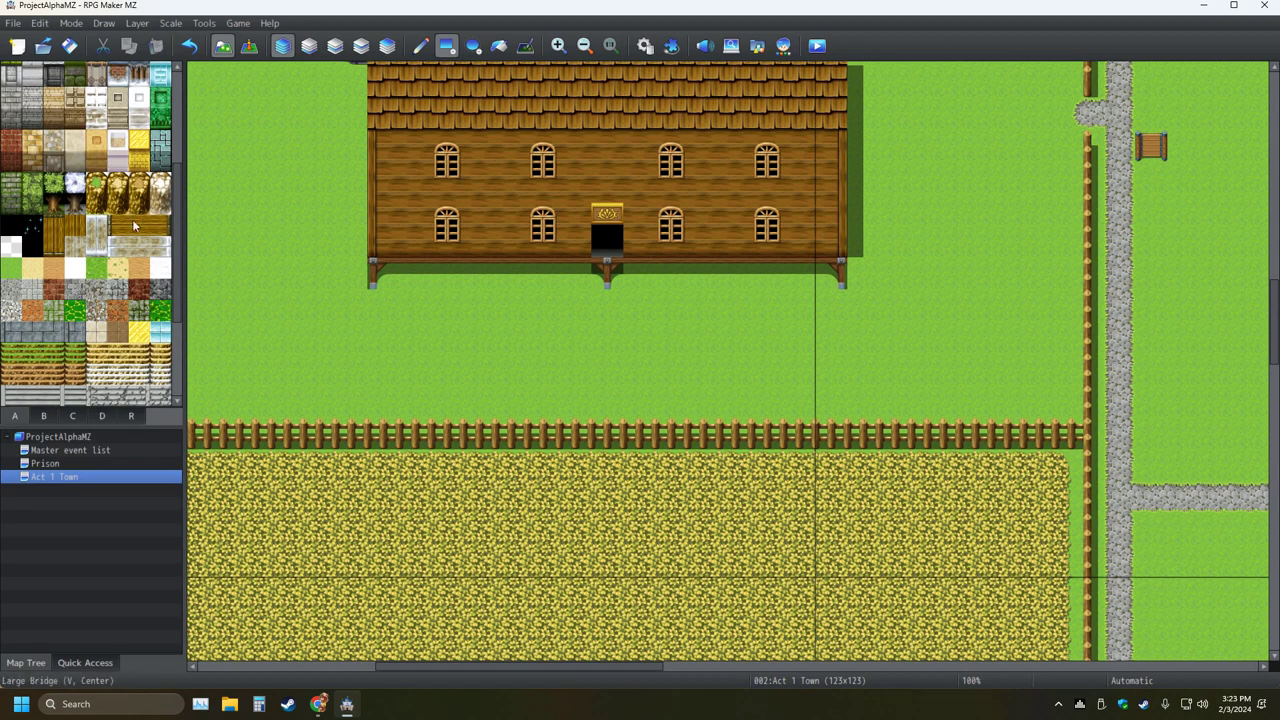
{"action": "scroll", "coordinate": [74, 250], "scroll_direction": "up", "scroll_amount": 2}
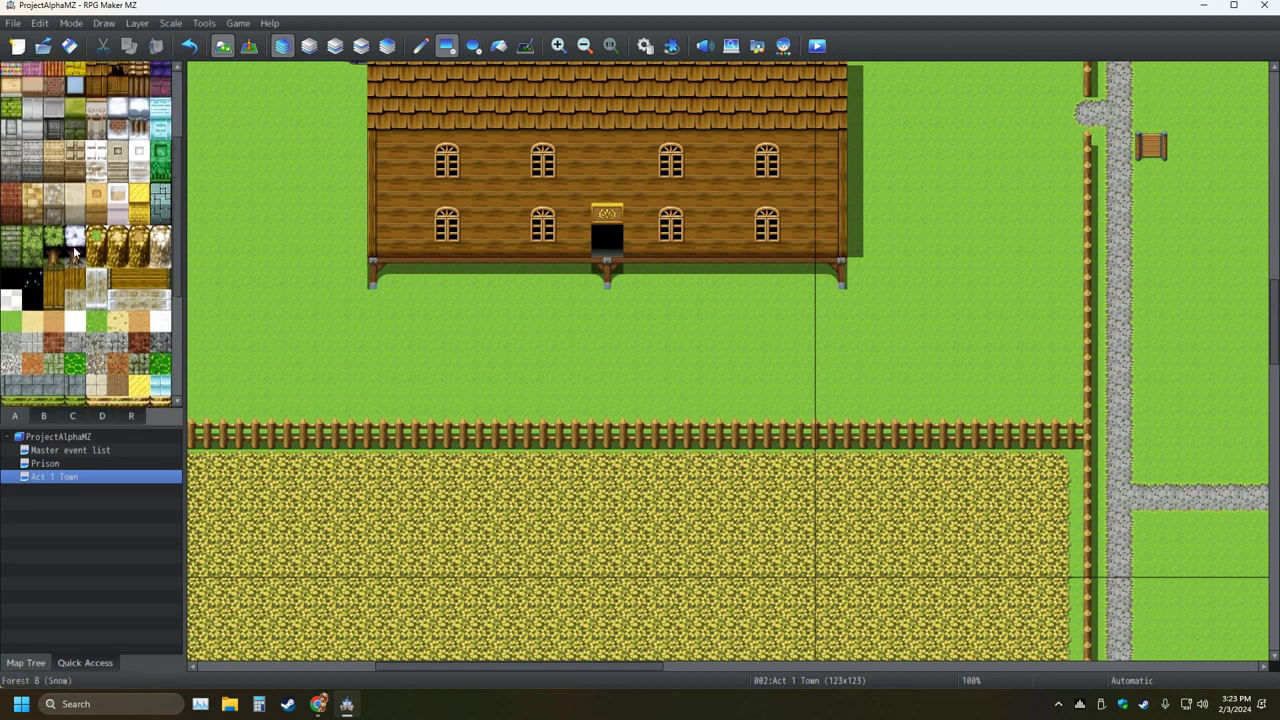
{"action": "scroll", "coordinate": [75, 254], "scroll_direction": "up", "scroll_amount": 5}
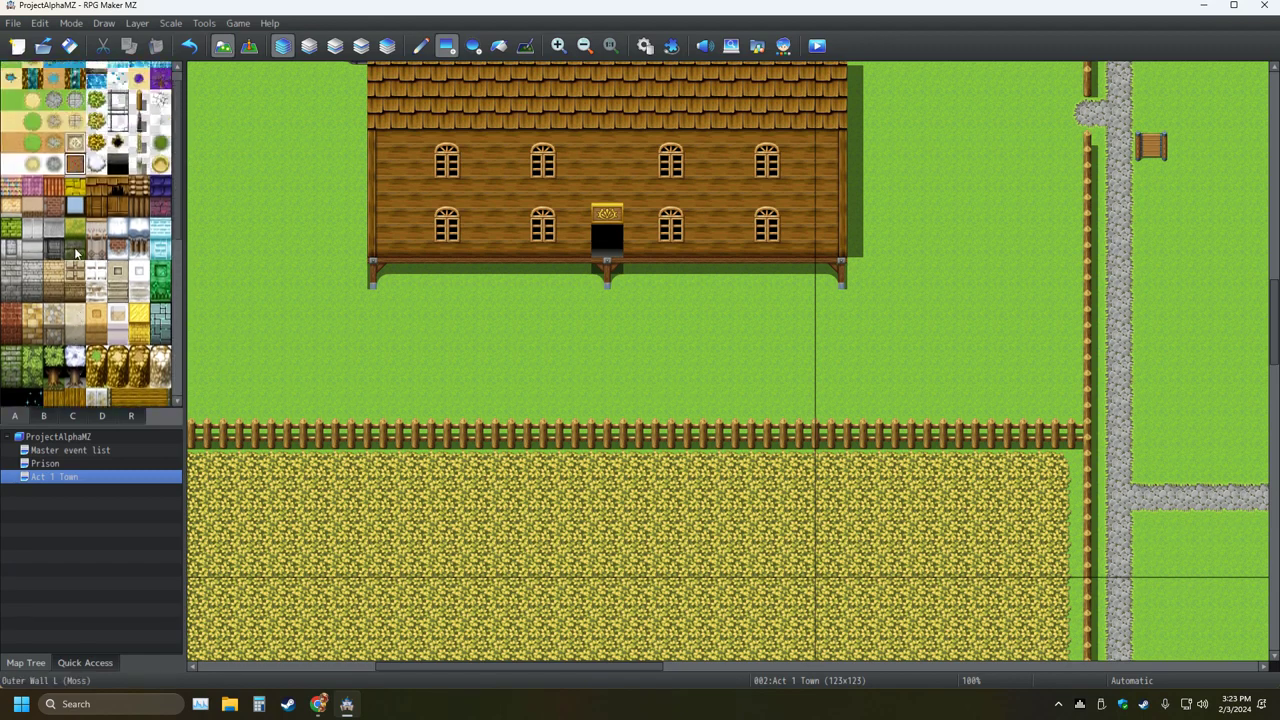
{"action": "left_click", "coordinate": [41, 422]}
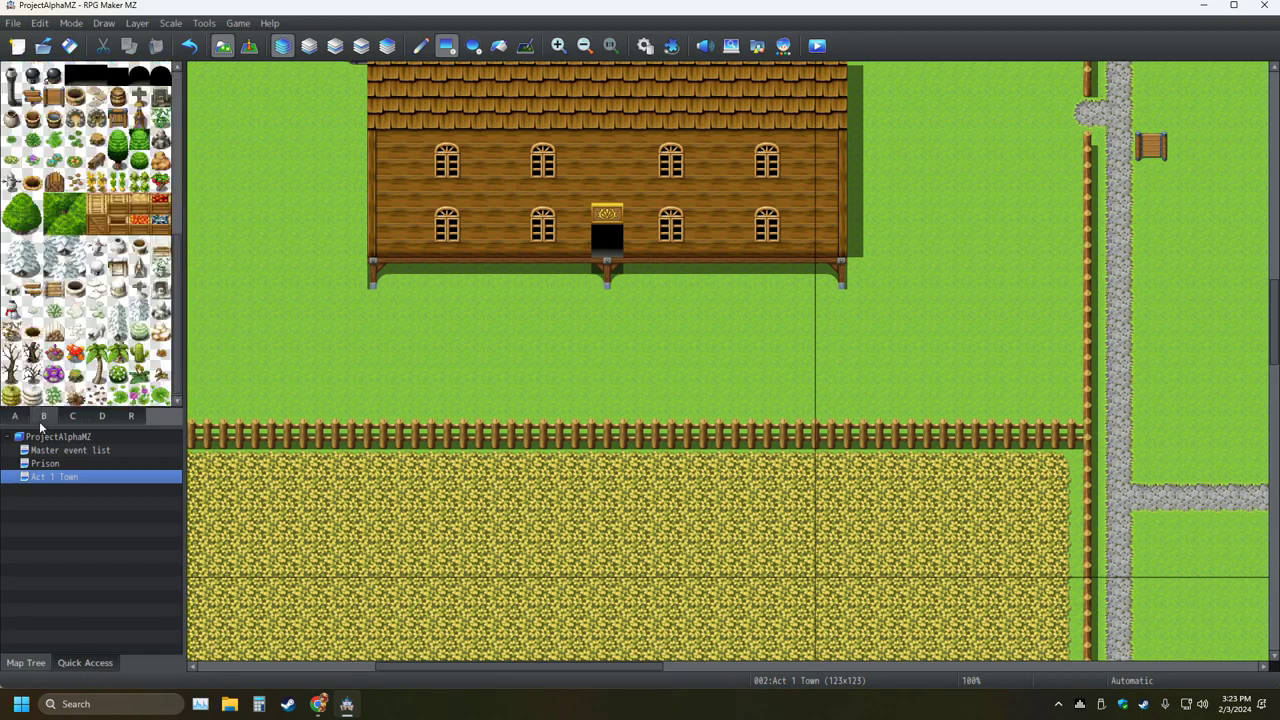
{"action": "scroll", "coordinate": [86, 374], "scroll_direction": "up", "scroll_amount": 10}
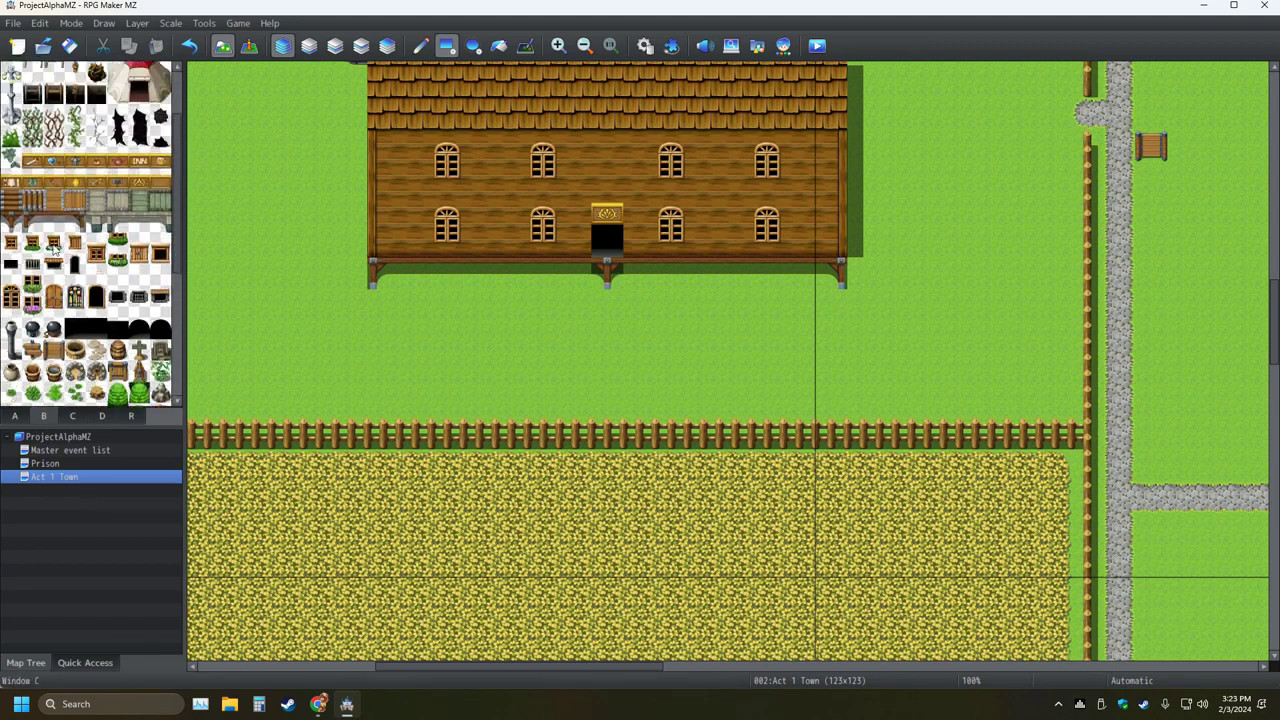
{"action": "left_click", "coordinate": [22, 417]}
{"action": "scroll", "coordinate": [80, 300], "scroll_direction": "down", "scroll_amount": 3}
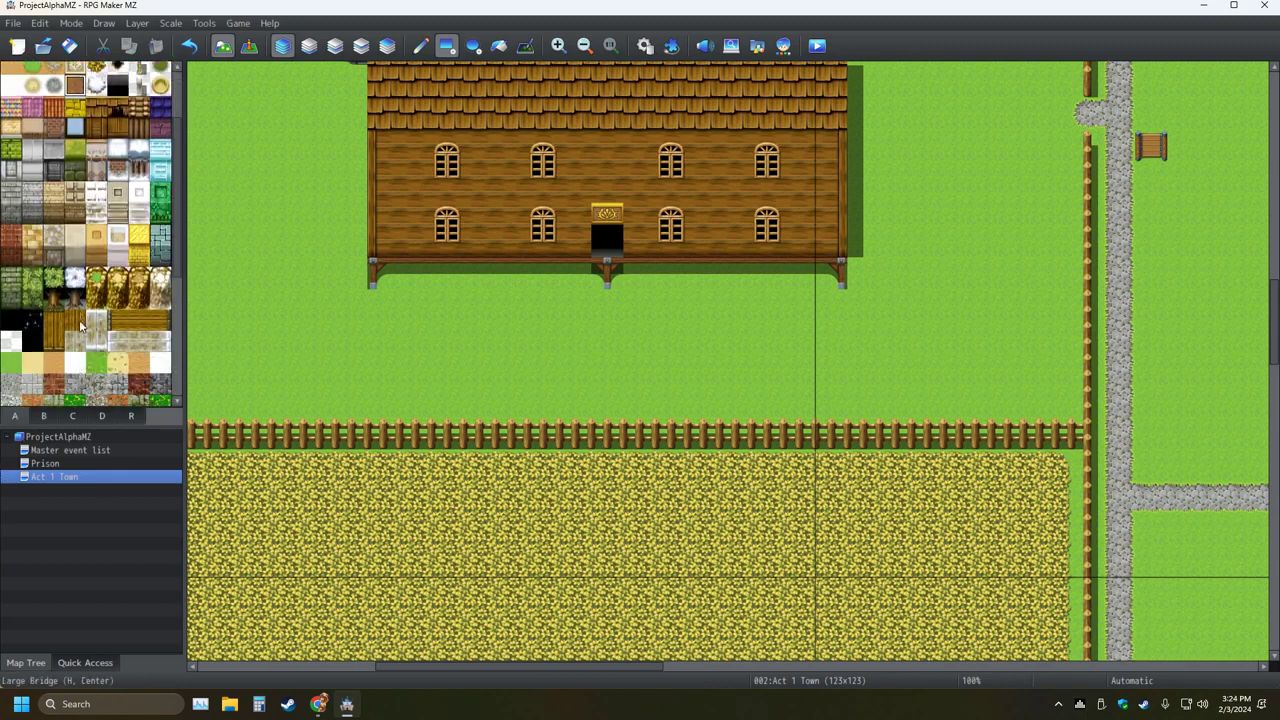
{"action": "left_click", "coordinate": [80, 323]}
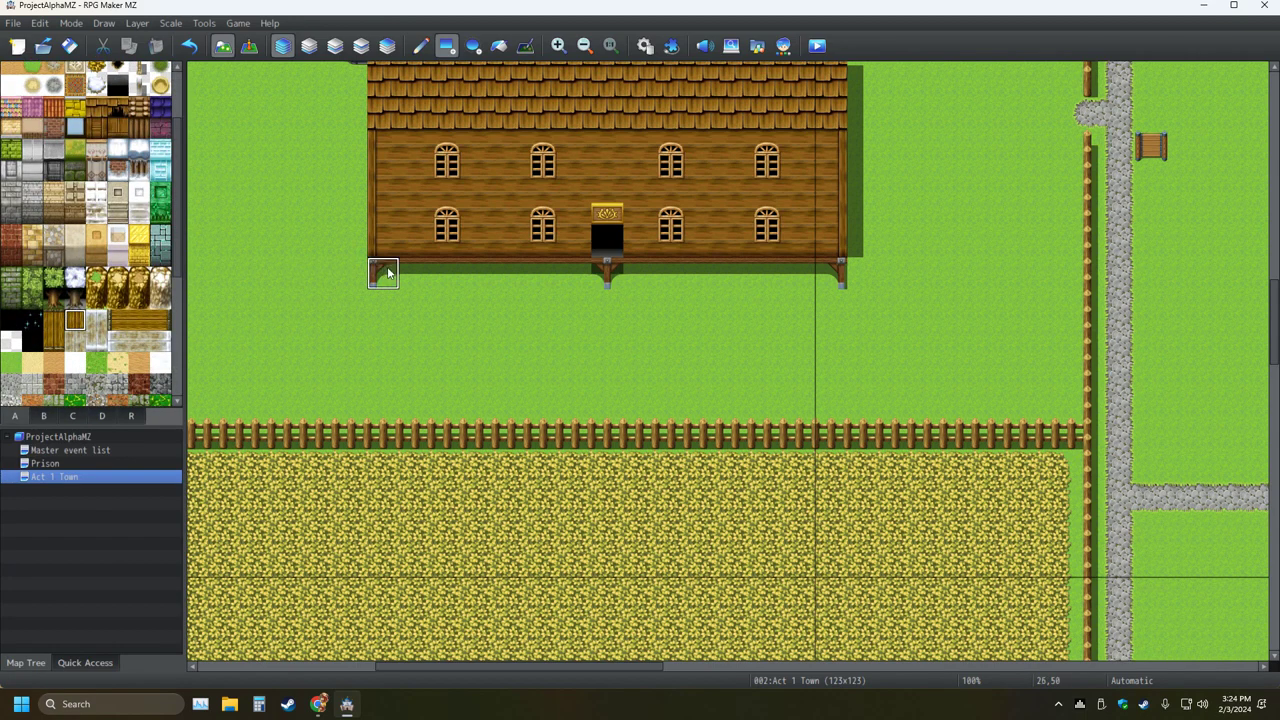
{"action": "left_click_drag", "start_coordinate": [387, 272], "coordinate": [827, 330]}
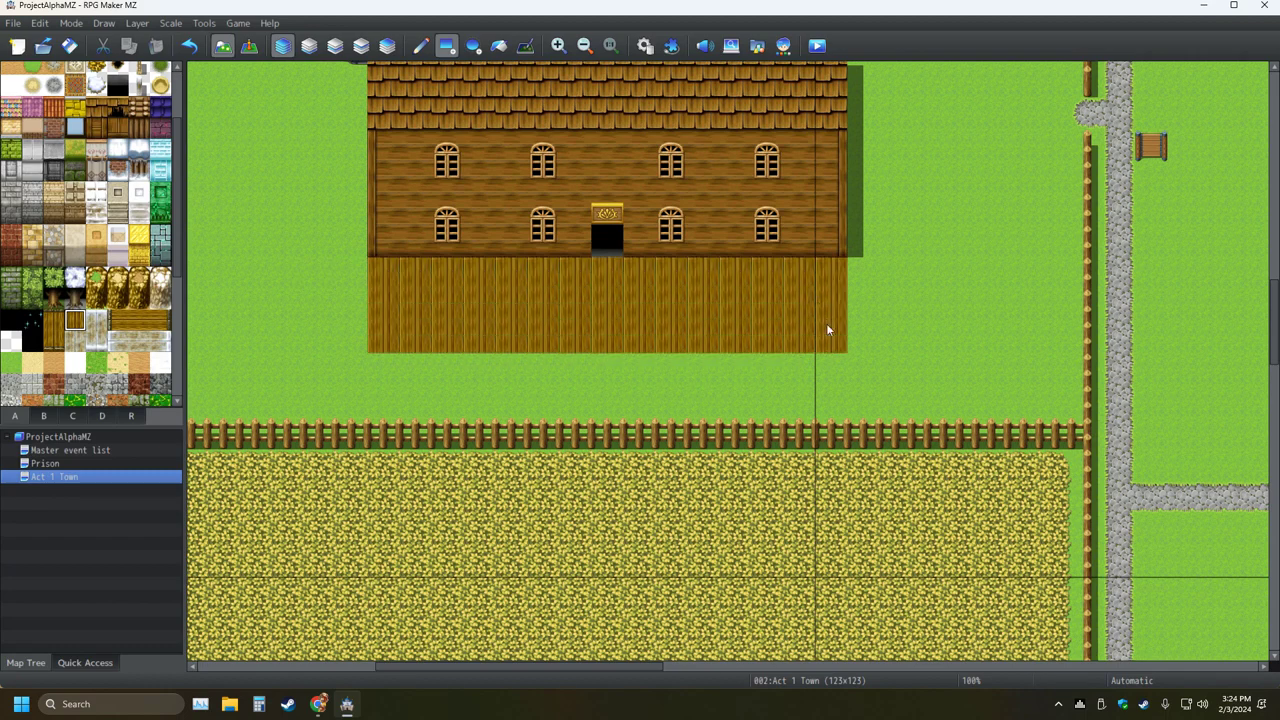
{"action": "left_click", "coordinate": [190, 47]}
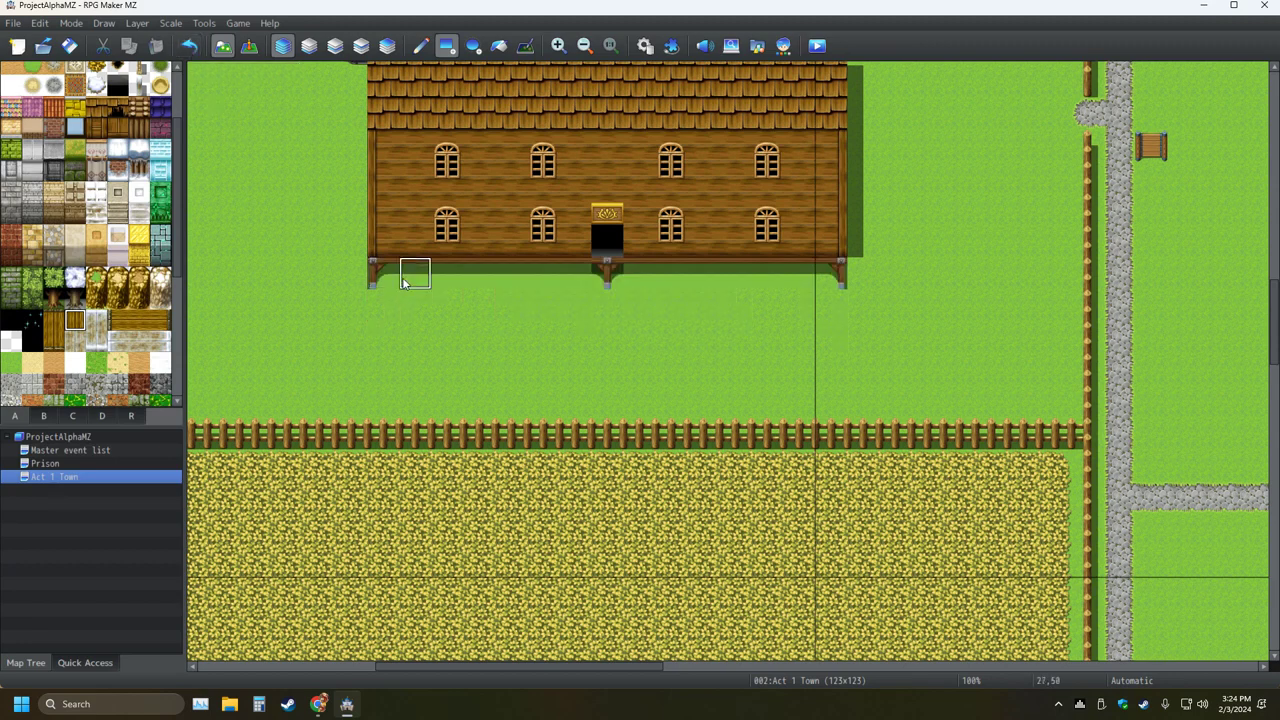
Lay a four-row deck between the two corner spars, and test wooden fence tiles on the left spar and the deck's left edge, undoing the fences
{"action": "left_click_drag", "start_coordinate": [400, 282], "coordinate": [813, 355]}
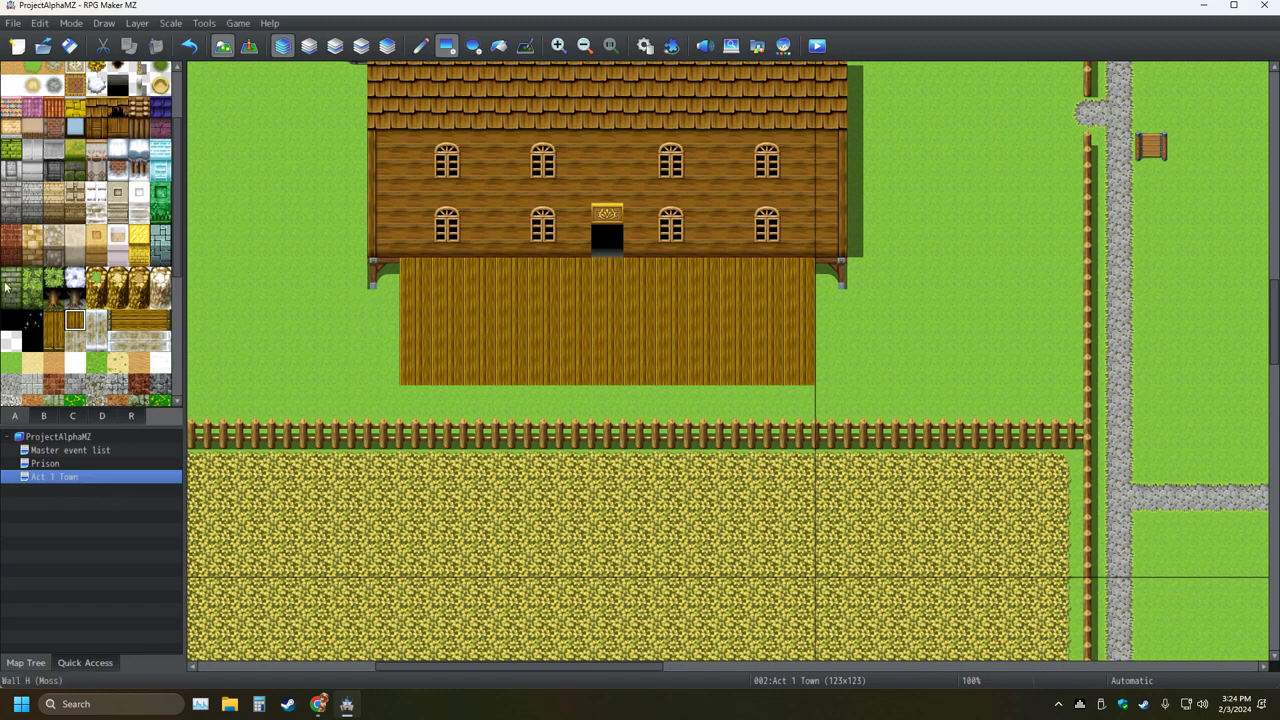
{"action": "scroll", "coordinate": [100, 250], "scroll_direction": "up", "scroll_amount": 3}
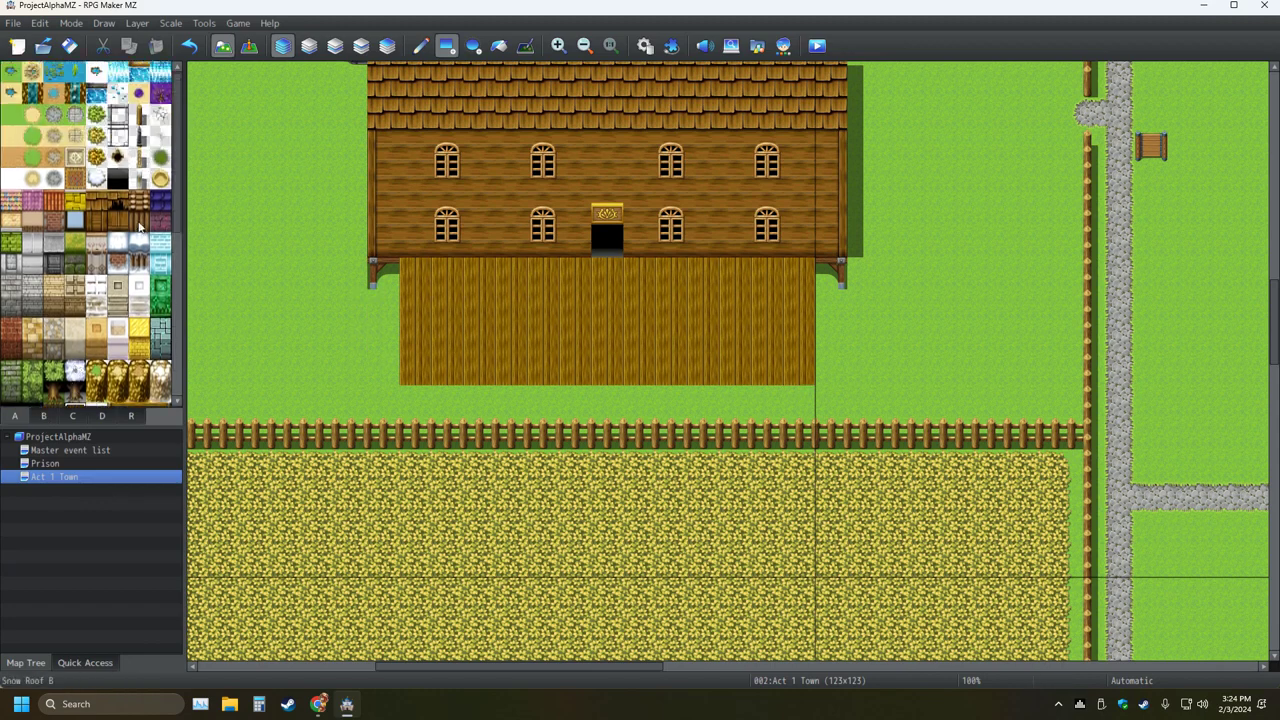
{"action": "left_click", "coordinate": [385, 280]}
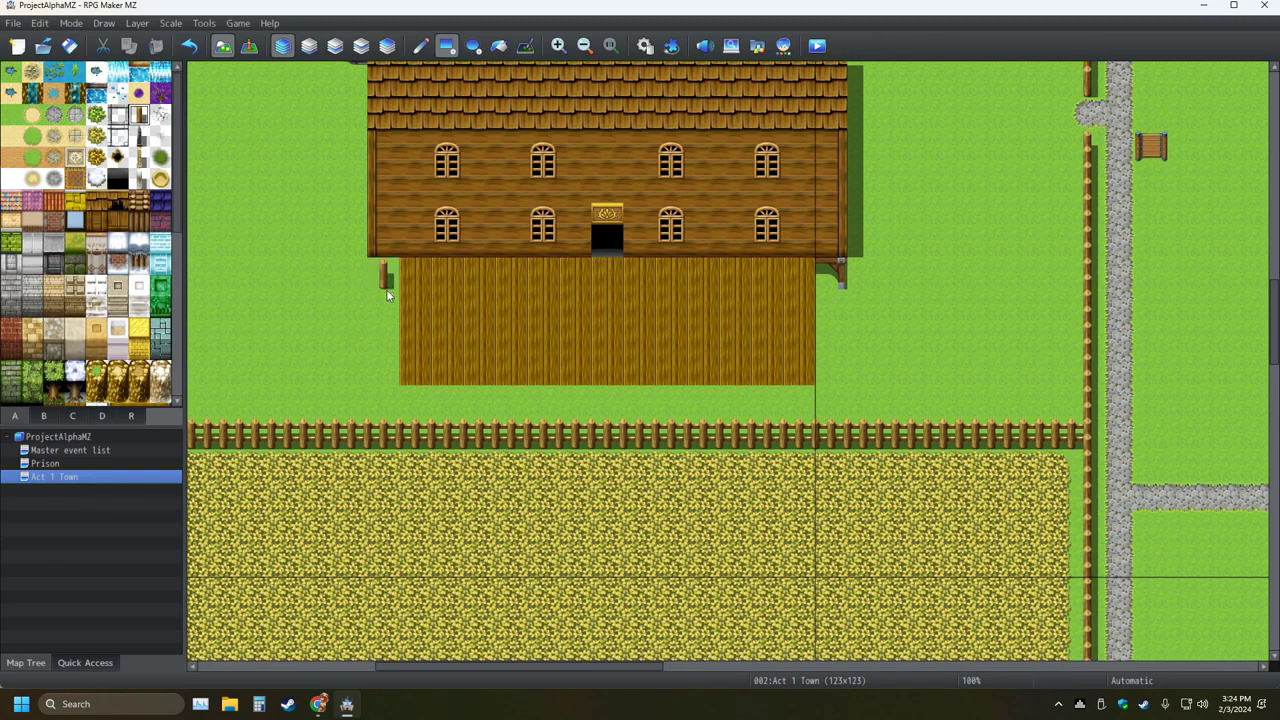
{"action": "left_click", "coordinate": [189, 45]}
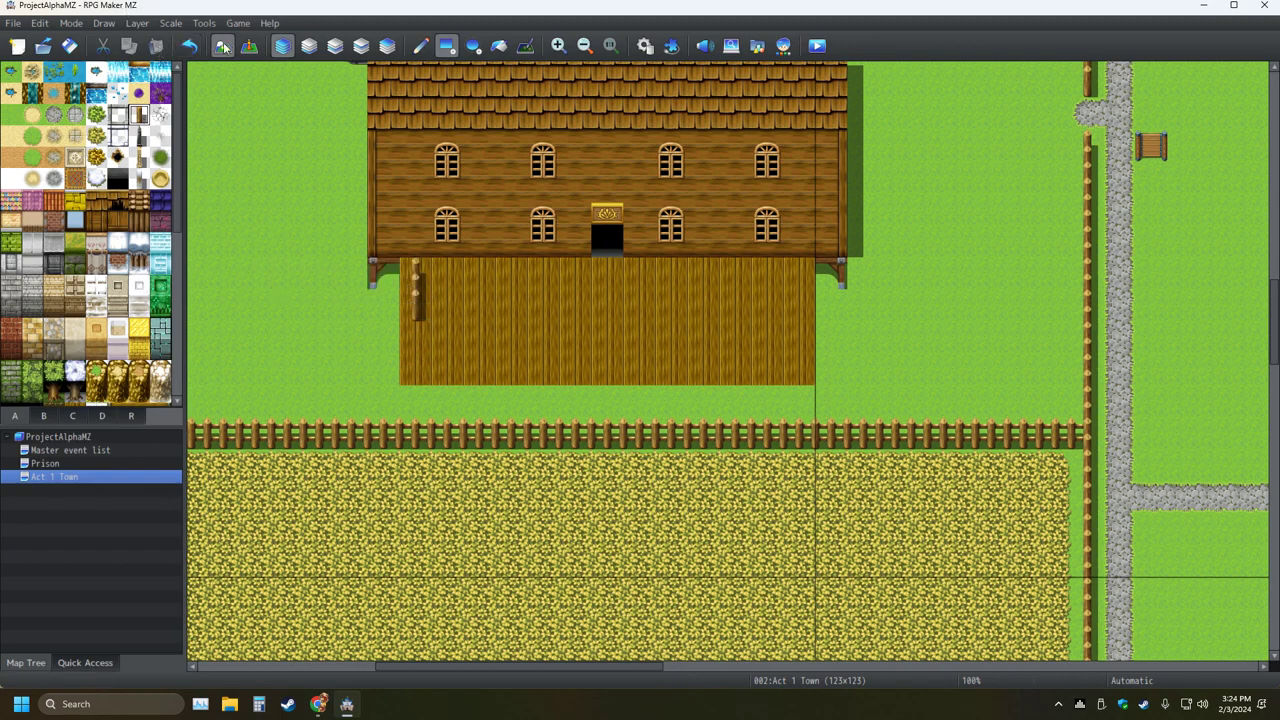
{"action": "left_click", "coordinate": [189, 45]}
Try a two-tile fence and a four-tile fence column directly left of the four-row deck, undoing each
{"action": "left_click", "coordinate": [397, 278]}
{"action": "left_click", "coordinate": [397, 309]}
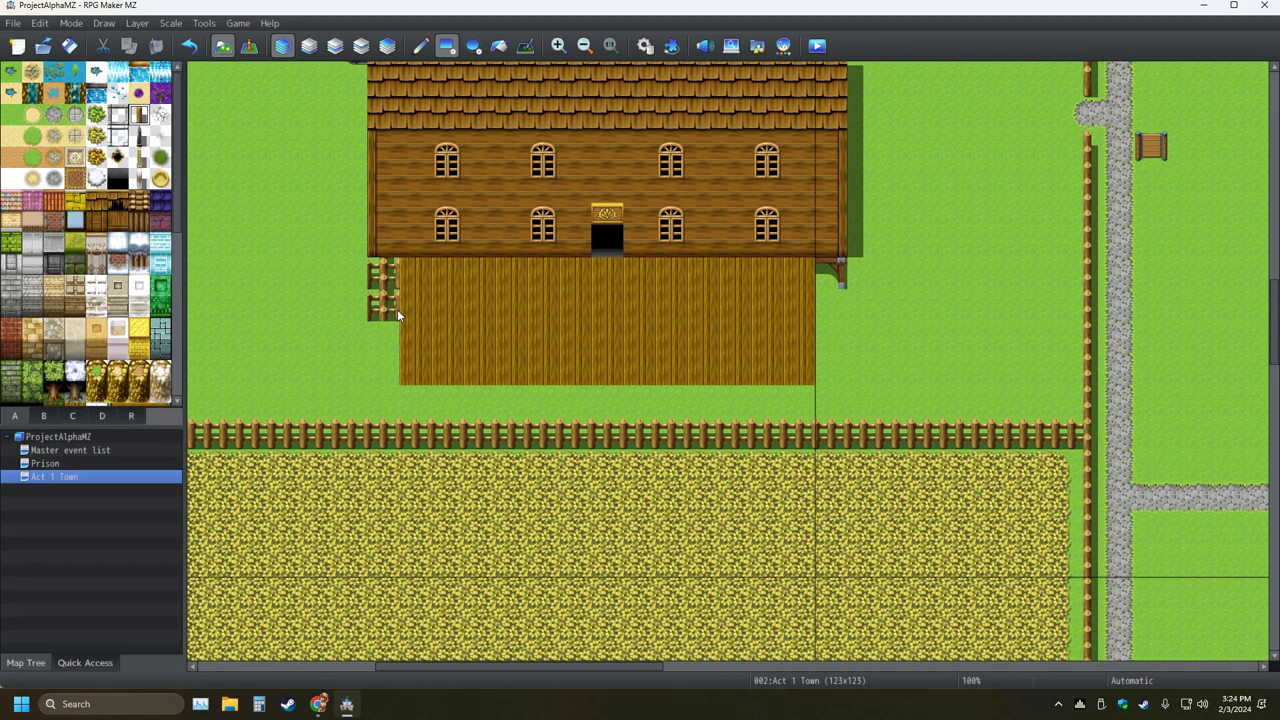
{"action": "left_click", "coordinate": [188, 48]}
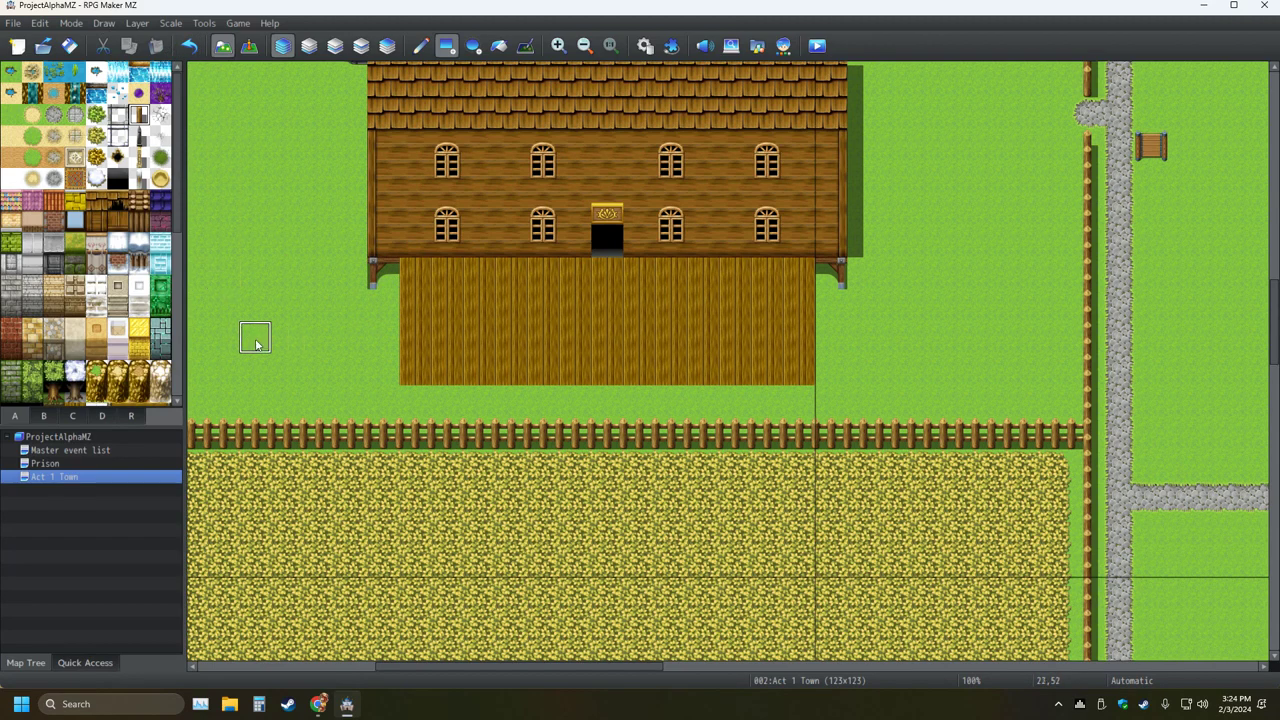
{"action": "left_click_drag", "start_coordinate": [383, 372], "coordinate": [376, 282]}
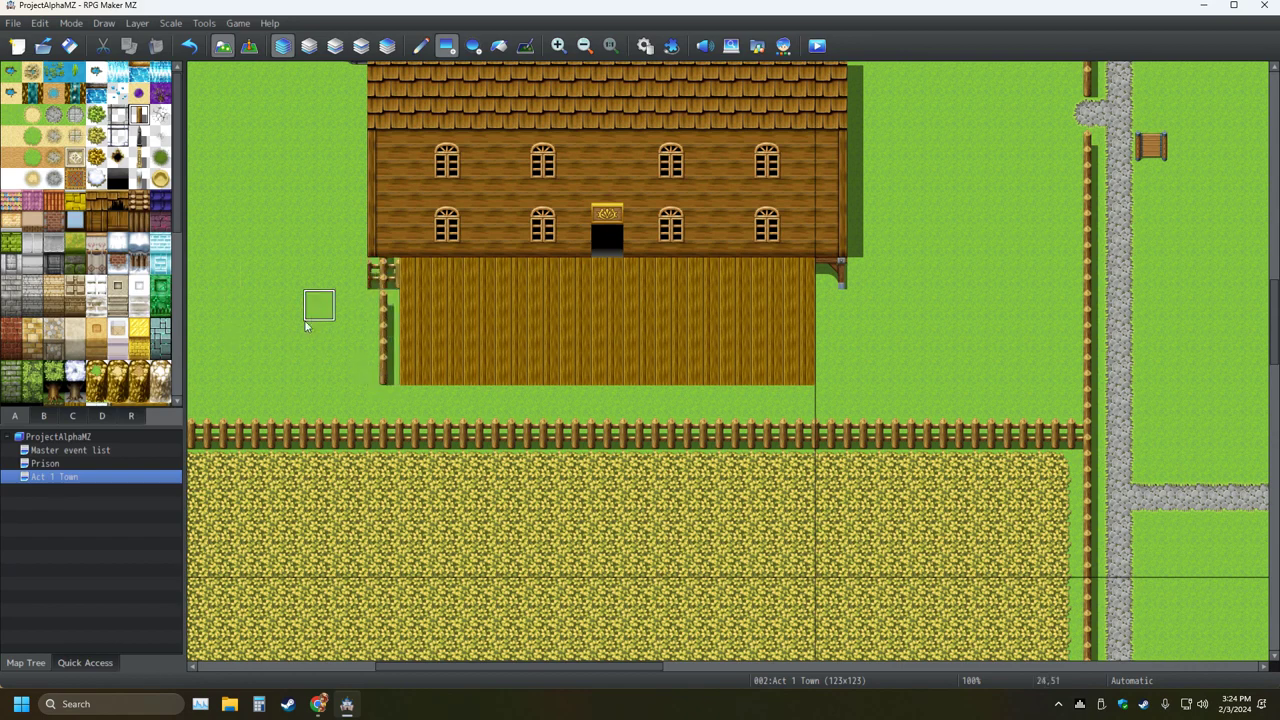
{"action": "left_click", "coordinate": [190, 47]}
{"action": "left_click", "coordinate": [190, 47]}
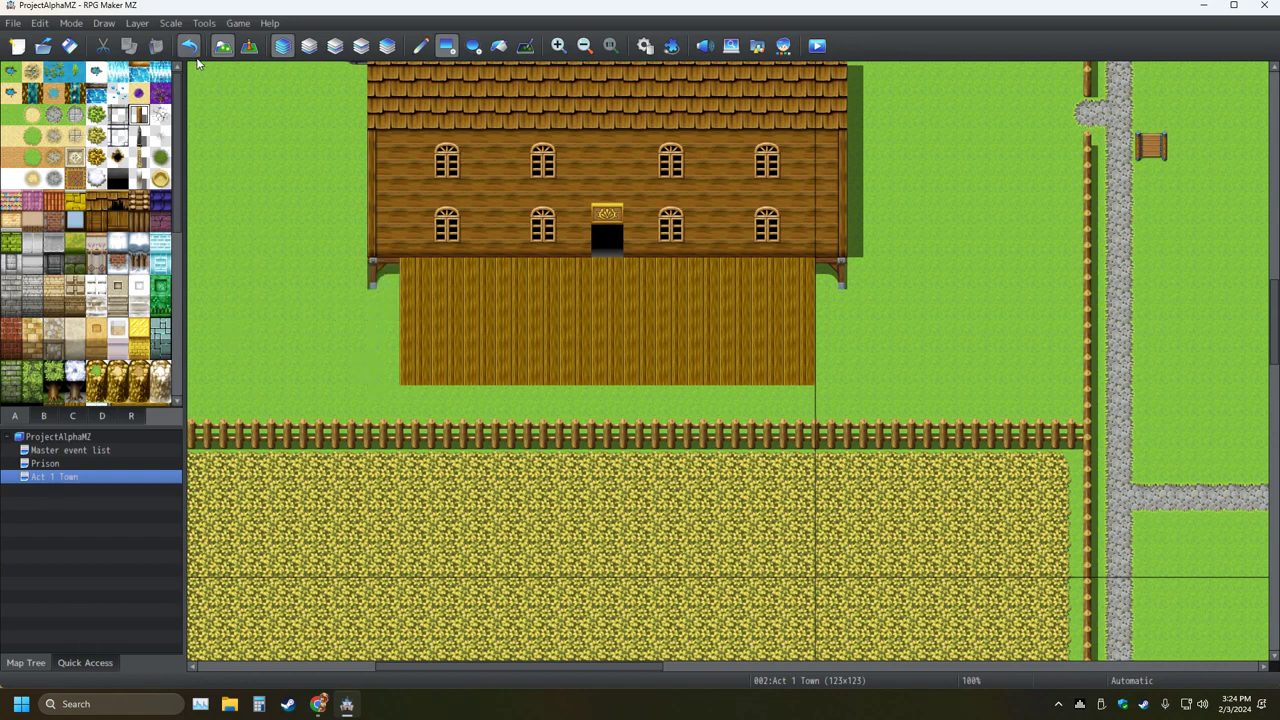
Test a wooden fence post on layer 3 over the left corner spar, check it in automatic layer mode, and undo it
{"action": "left_click", "coordinate": [385, 47]}
{"action": "left_click", "coordinate": [283, 47]}
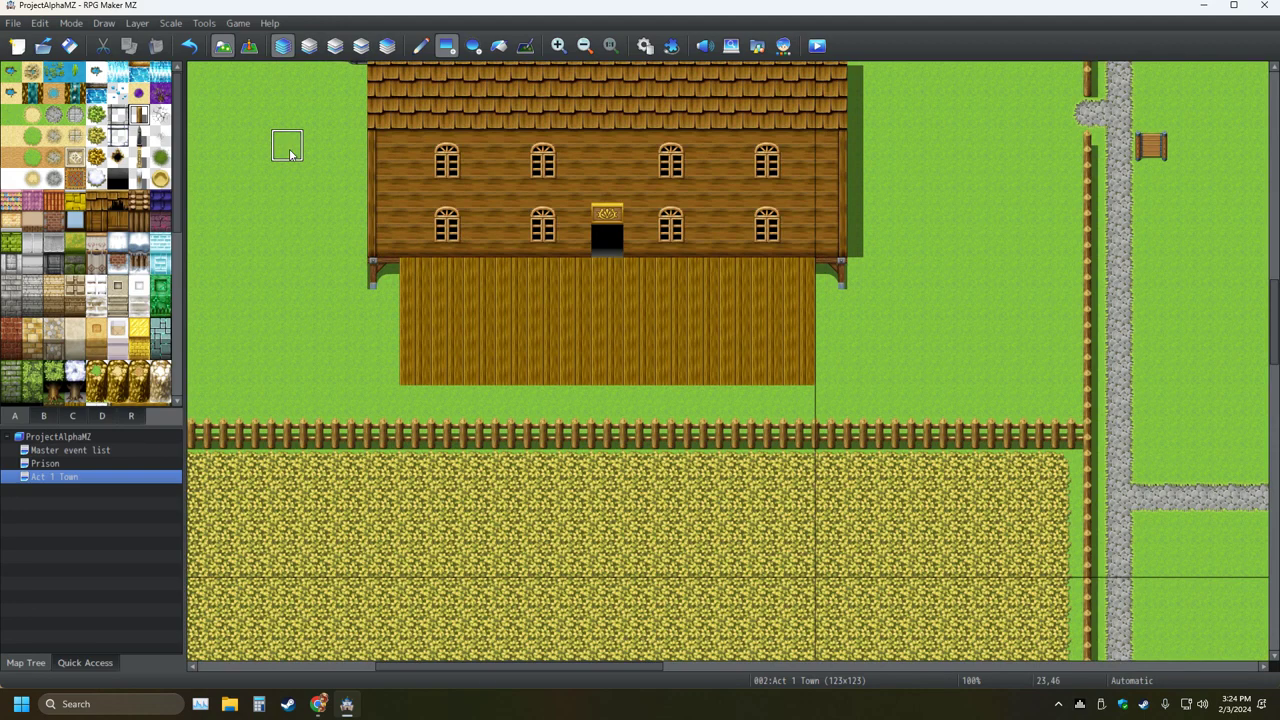
{"action": "left_click", "coordinate": [361, 47]}
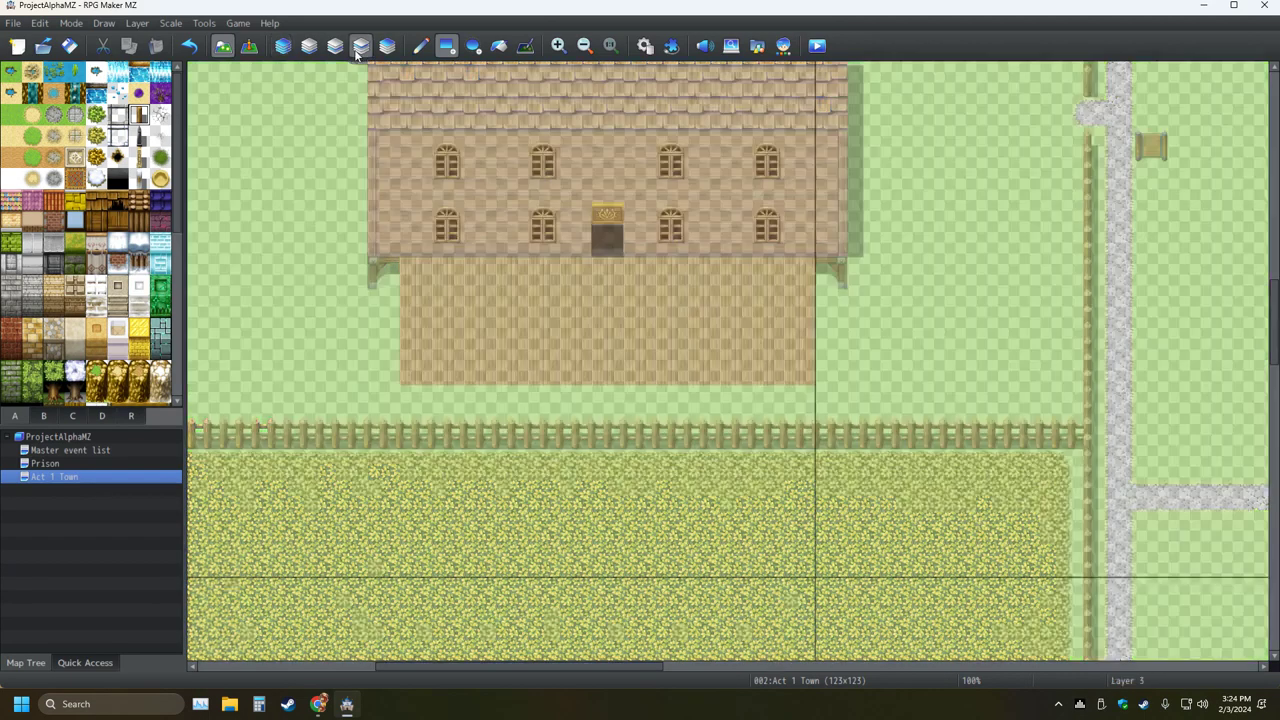
{"action": "left_click", "coordinate": [383, 273]}
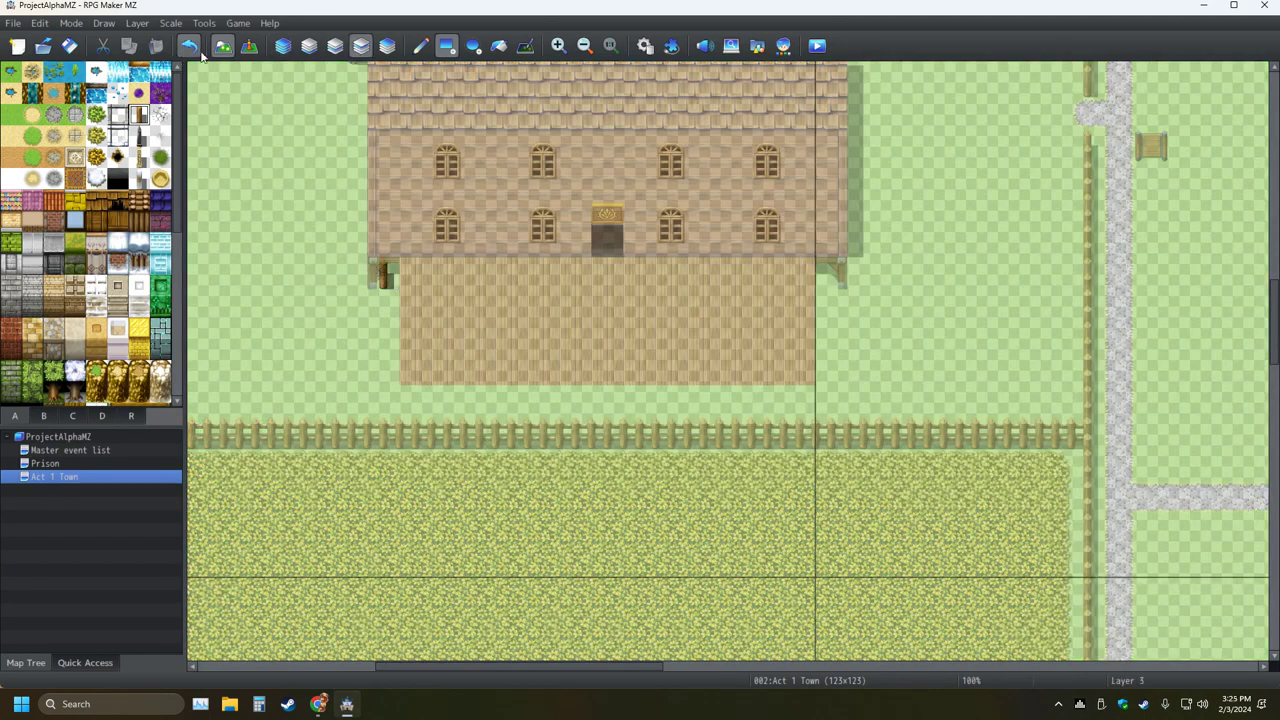
{"action": "left_click", "coordinate": [281, 47]}
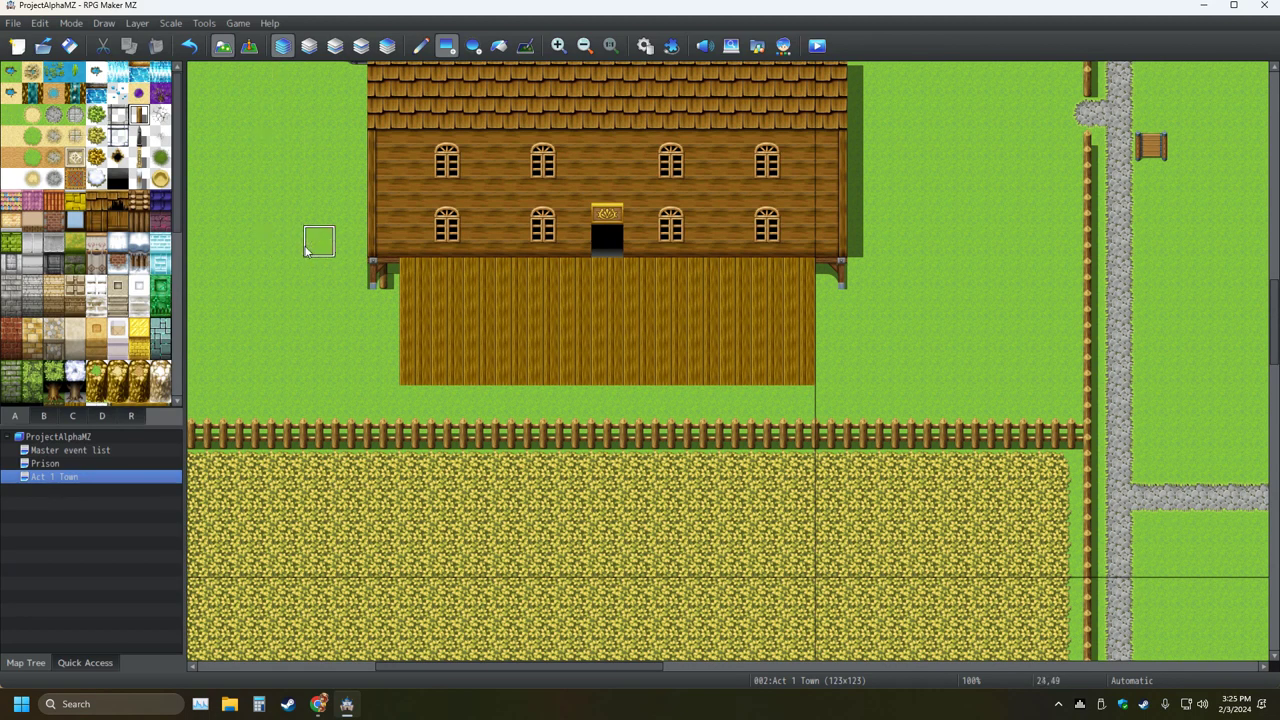
{"action": "key", "text": "ctrl+z"}
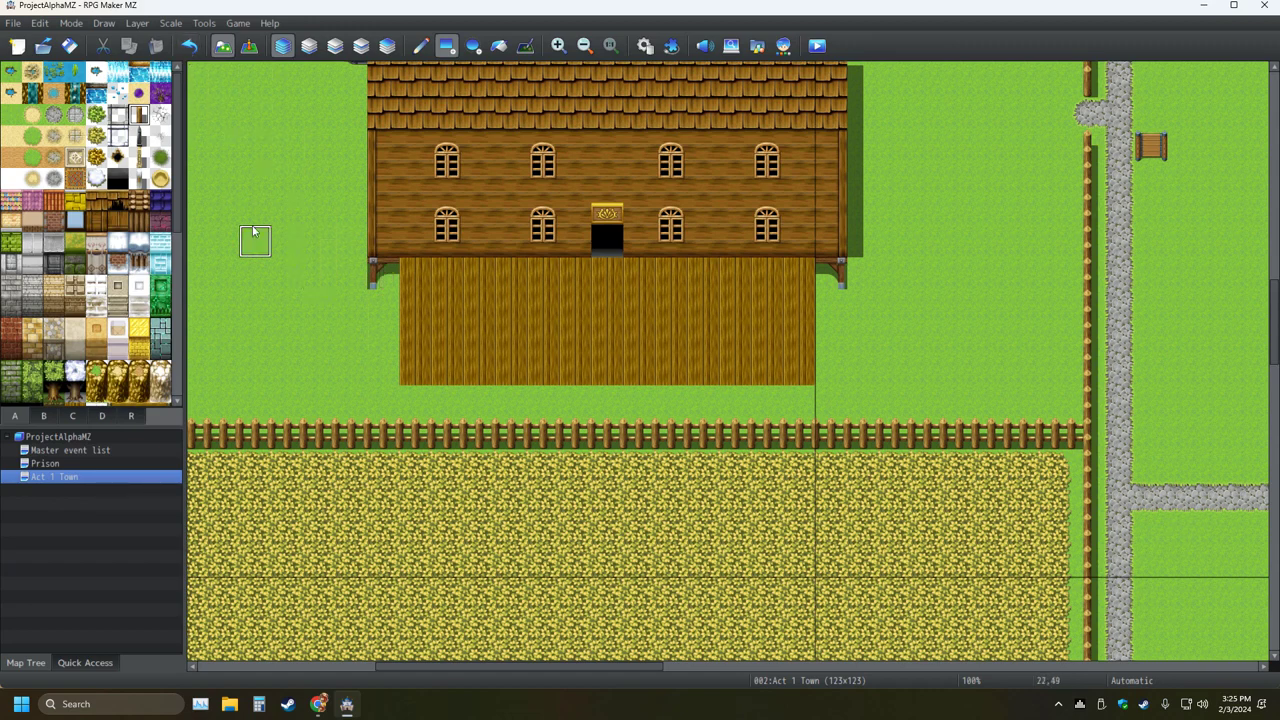
Undo the four-row deck and lay a three-row Large Bridge (H, Center) deck across the house's full width
{"action": "key", "text": "ctrl+z"}
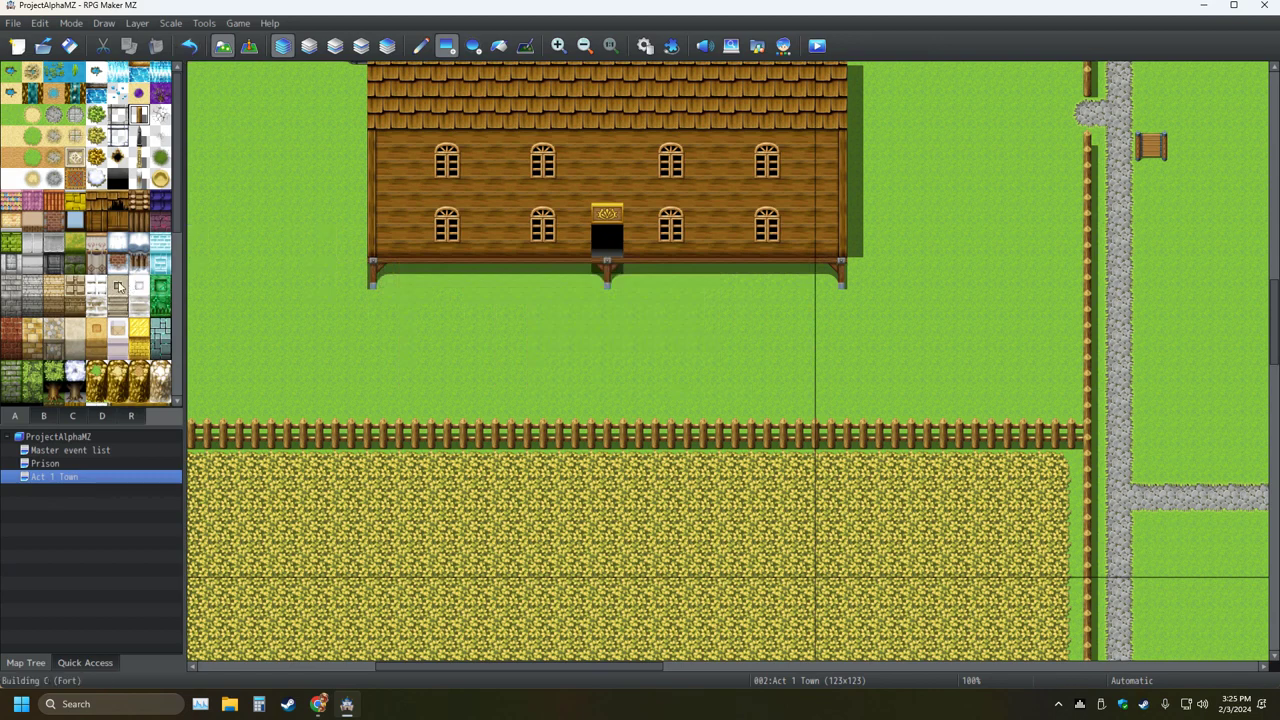
{"action": "scroll", "coordinate": [86, 346], "scroll_direction": "down", "scroll_amount": 3}
{"action": "left_click", "coordinate": [76, 346]}
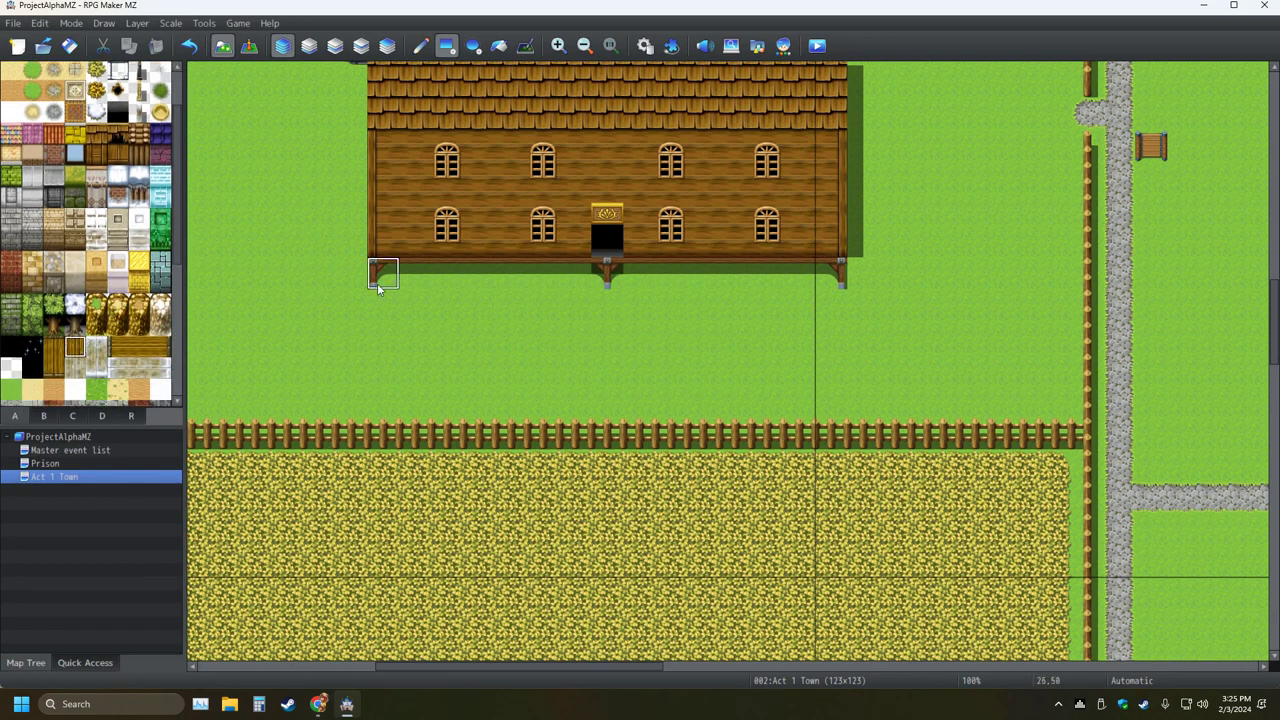
{"action": "mouse_move", "coordinate": [377, 283]}
{"action": "left_mouse_down"}
{"action": "mouse_move", "coordinate": [750, 287]}
{"action": "mouse_move", "coordinate": [825, 314]}
{"action": "mouse_move", "coordinate": [824, 337]}
{"action": "left_mouse_up"}
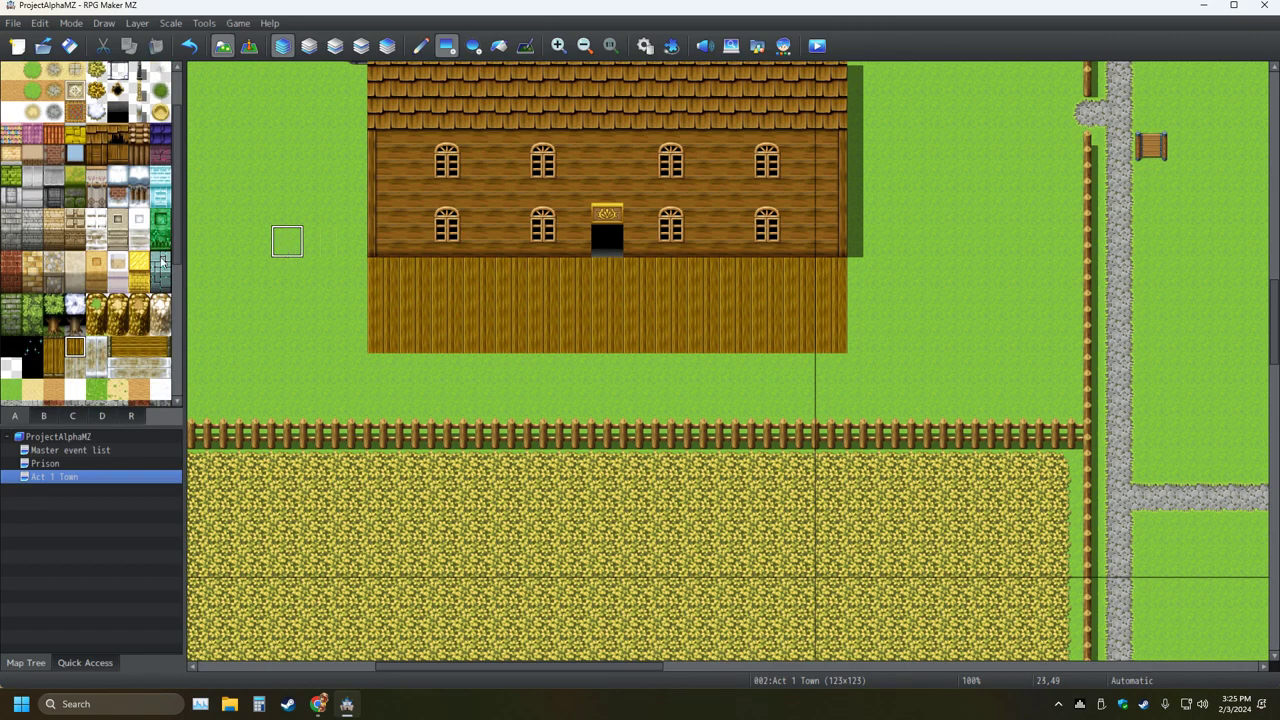
Try a wooden support spar directly below the deck's lower-left corner, and undo it
{"action": "left_click", "coordinate": [43, 415]}
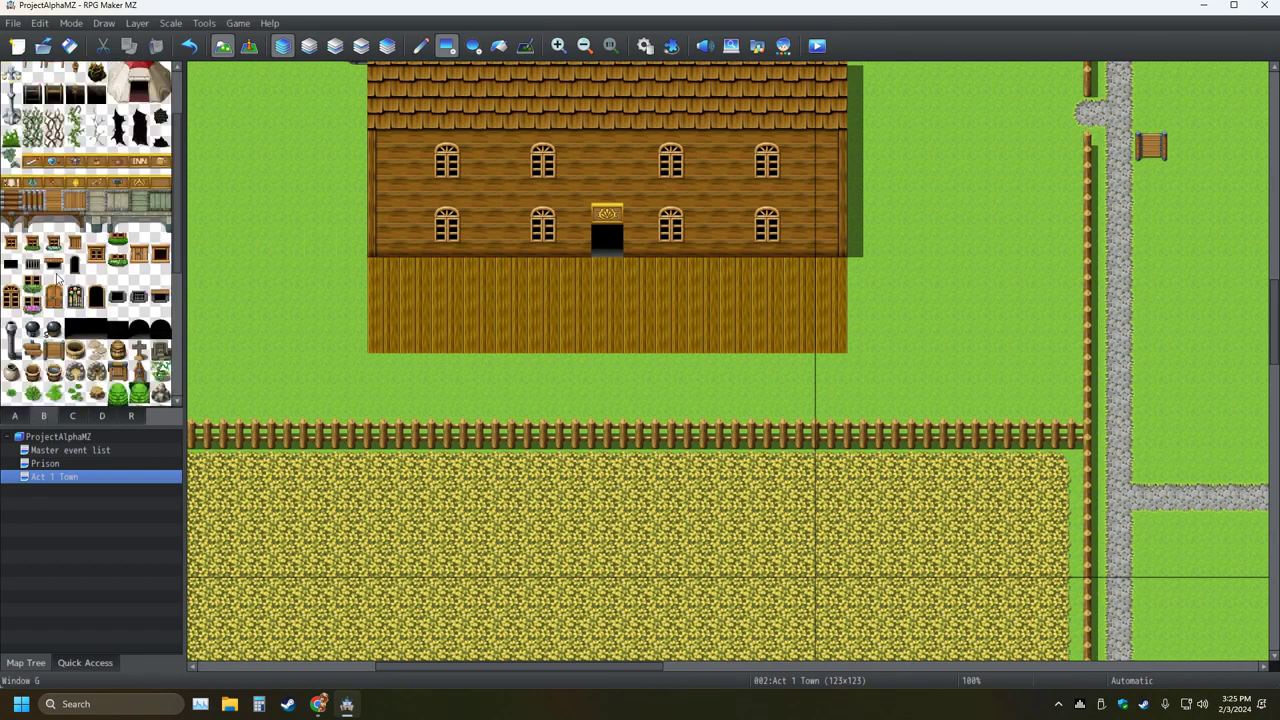
{"action": "left_click", "coordinate": [33, 222]}
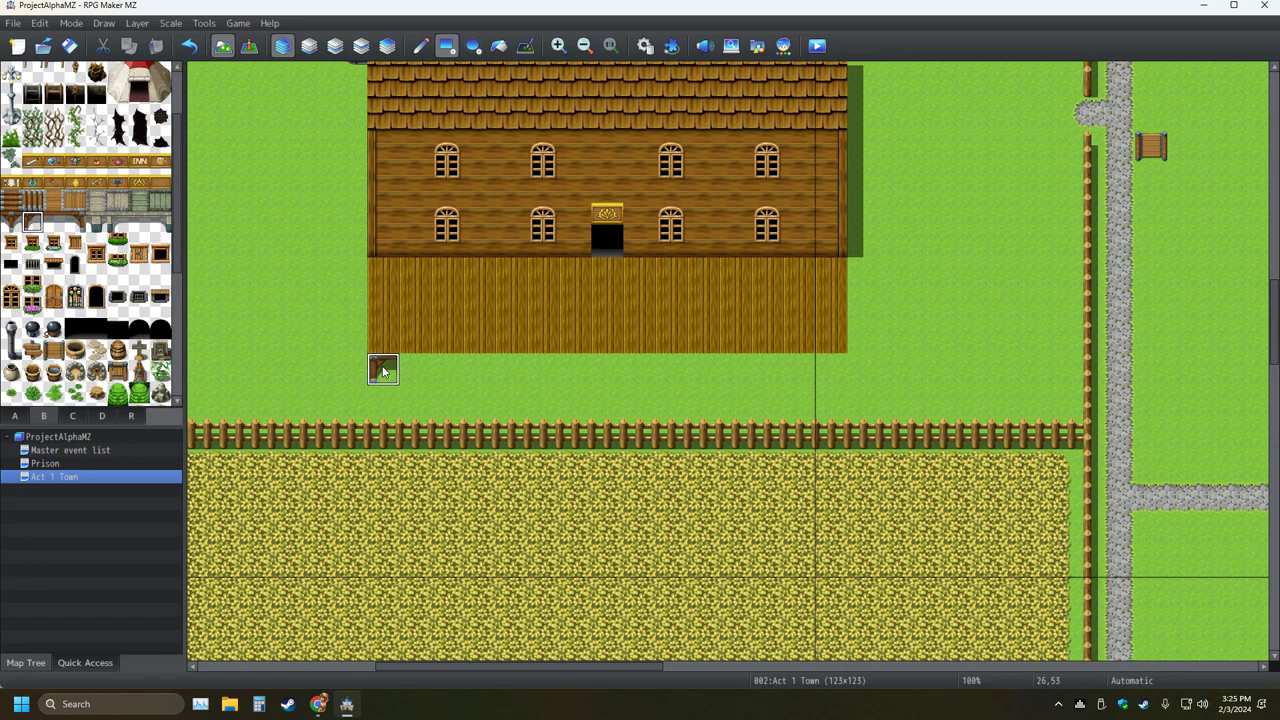
{"action": "left_click", "coordinate": [383, 371]}
{"action": "left_click", "coordinate": [189, 45]}
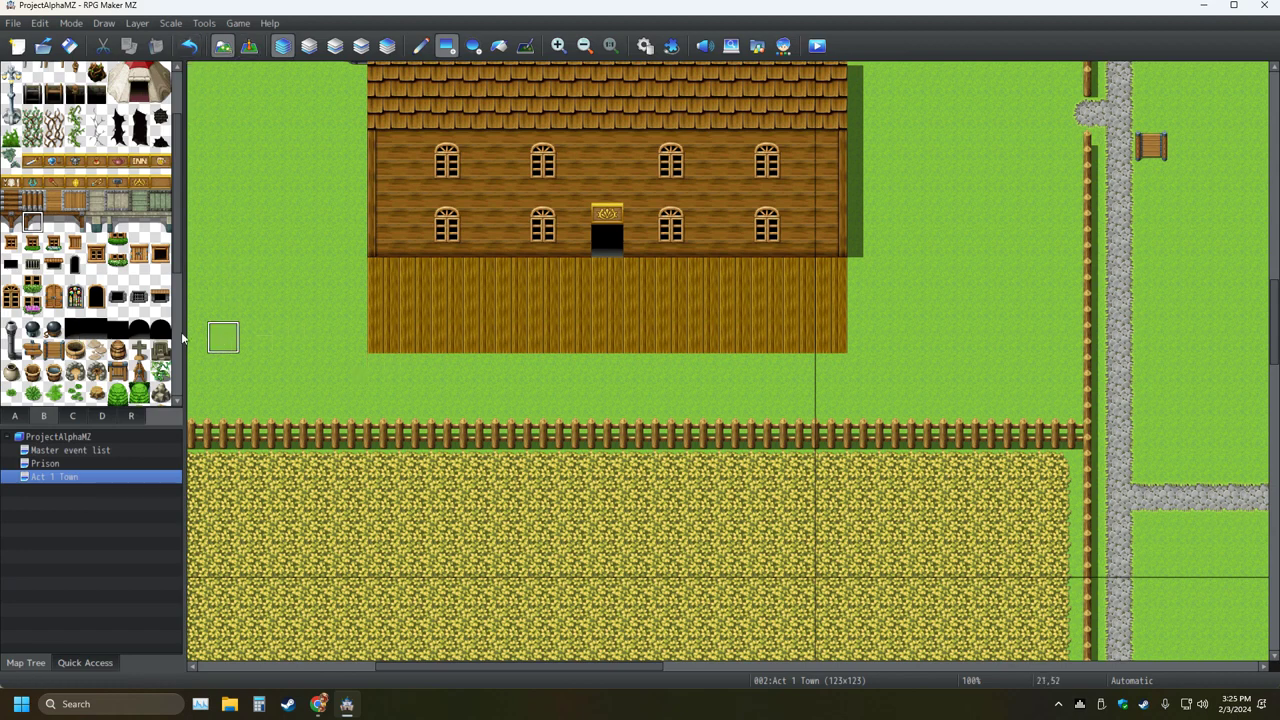
Fence the left, front and right edges of the three-row deck with wooden fence tiles, leaving the house side open
{"action": "left_click", "coordinate": [13, 416]}
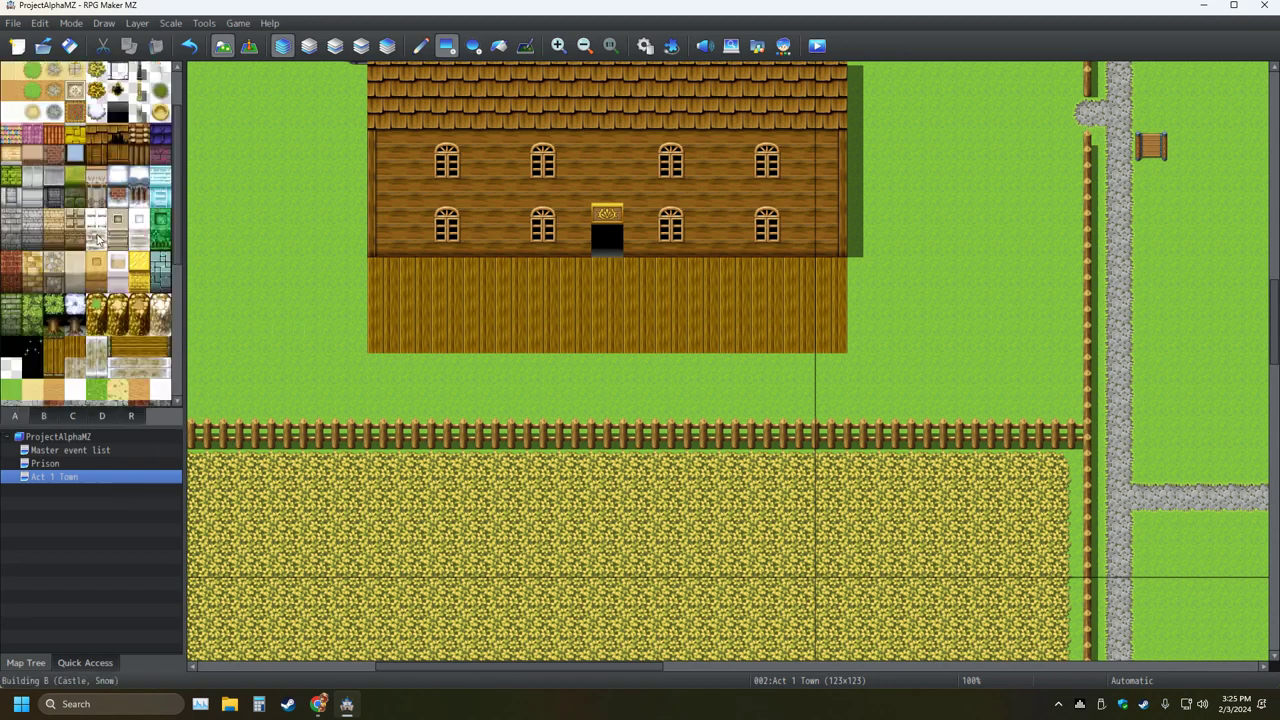
{"action": "scroll", "coordinate": [103, 242], "scroll_direction": "up", "scroll_amount": 2}
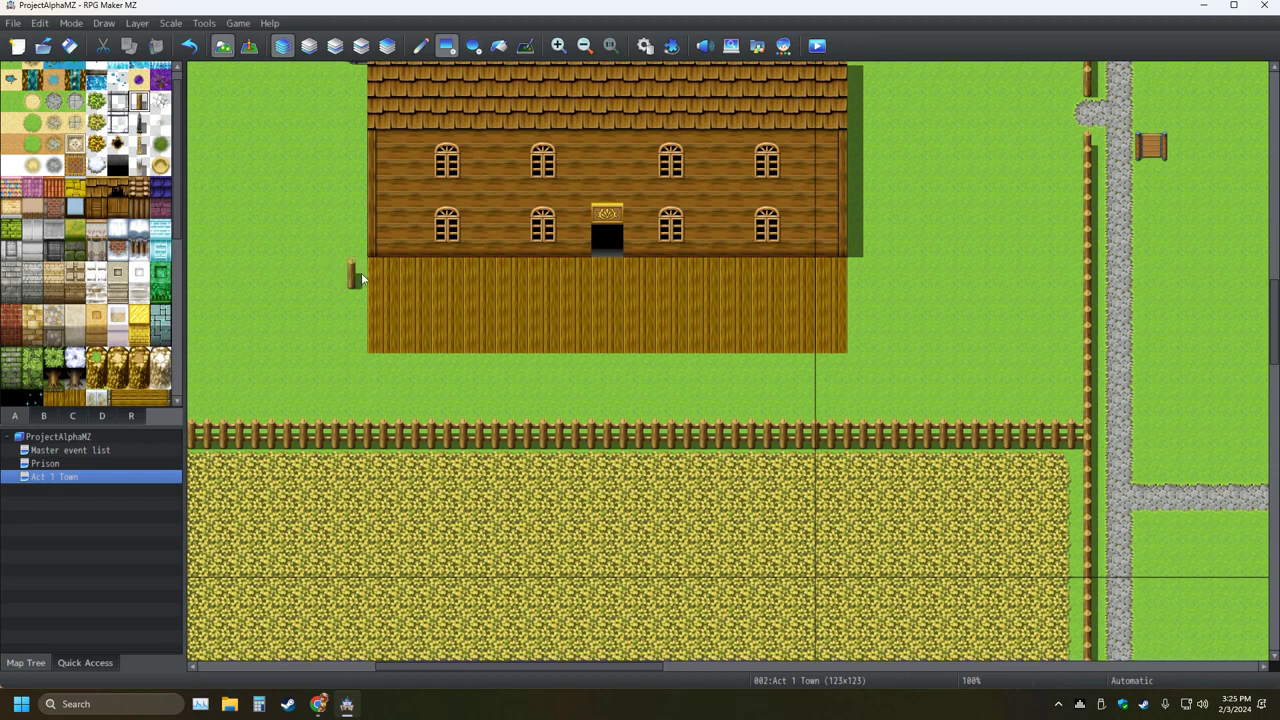
{"action": "mouse_move", "coordinate": [380, 268]}
{"action": "left_mouse_down"}
{"action": "mouse_move", "coordinate": [387, 335]}
{"action": "mouse_move", "coordinate": [436, 345]}
{"action": "left_mouse_up"}
{"action": "mouse_move", "coordinate": [532, 337]}
{"action": "left_mouse_down"}
{"action": "mouse_move", "coordinate": [828, 338]}
{"action": "mouse_move", "coordinate": [830, 272]}
{"action": "left_mouse_up"}
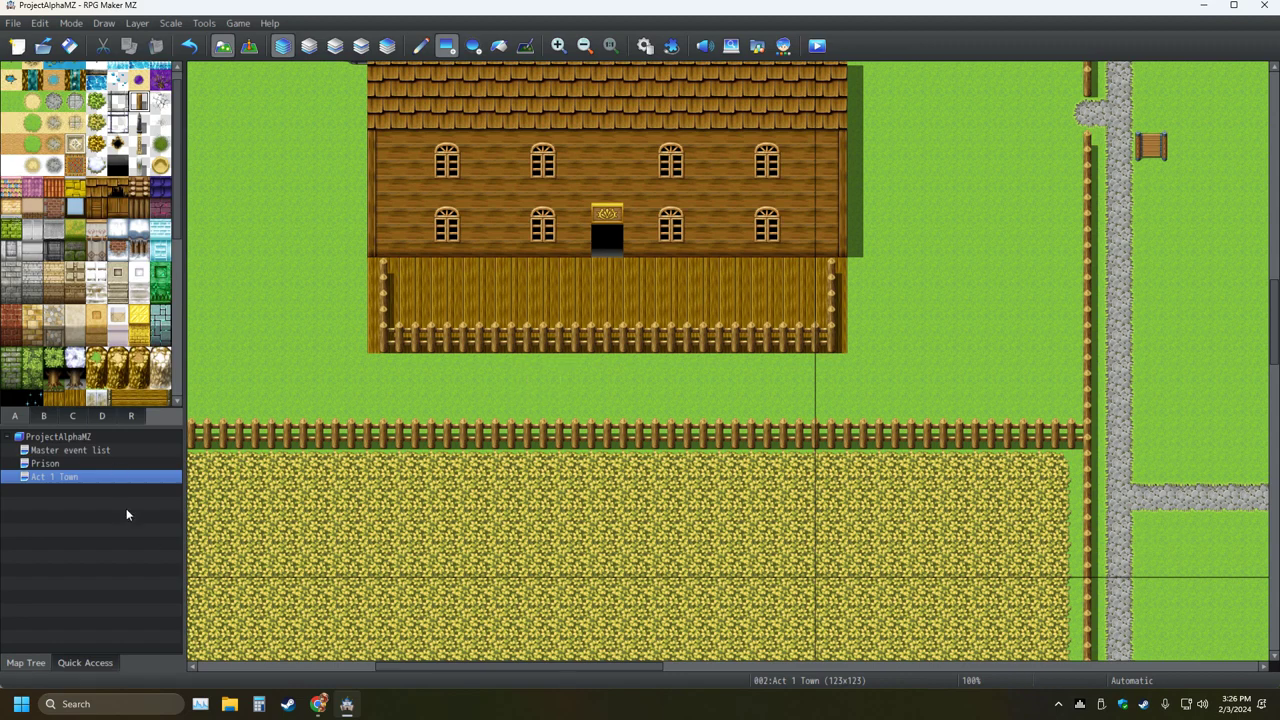
Place wooden bridge spars directly below the deck's front edge: left spar, center spars across the width, and right spar
{"action": "left_click", "coordinate": [52, 418]}
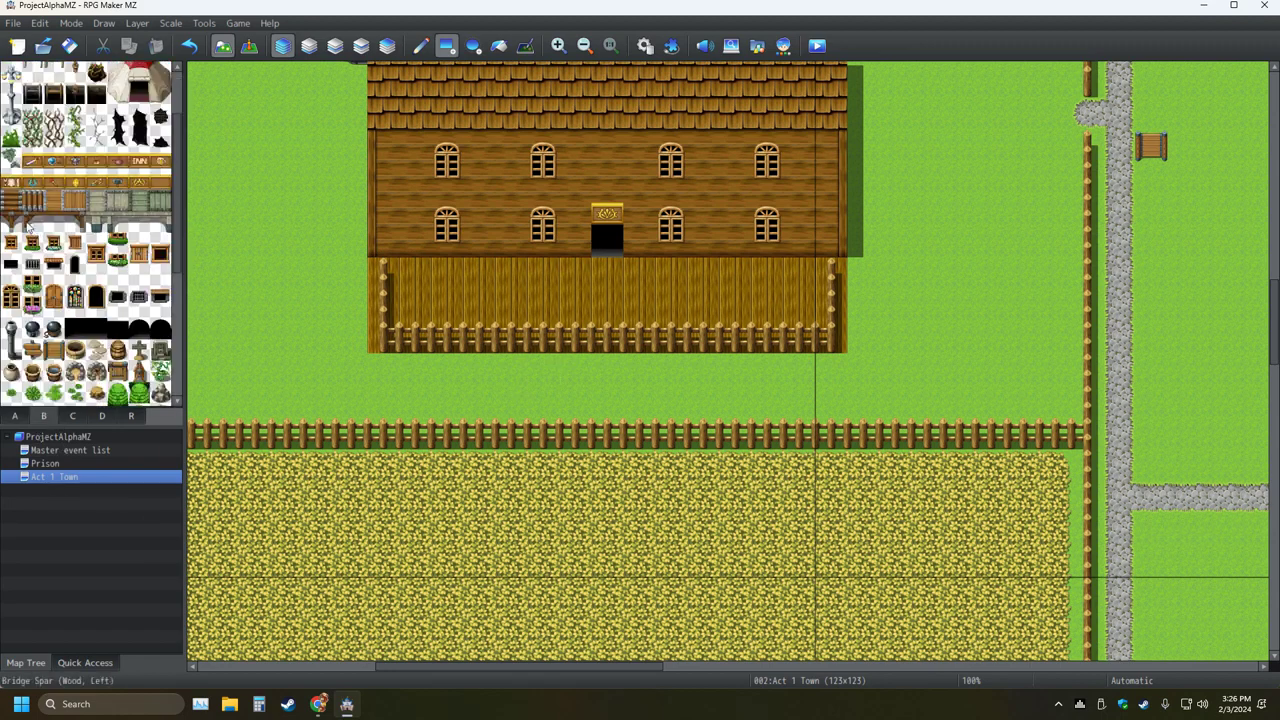
{"action": "left_click", "coordinate": [30, 226]}
{"action": "left_click", "coordinate": [382, 369]}
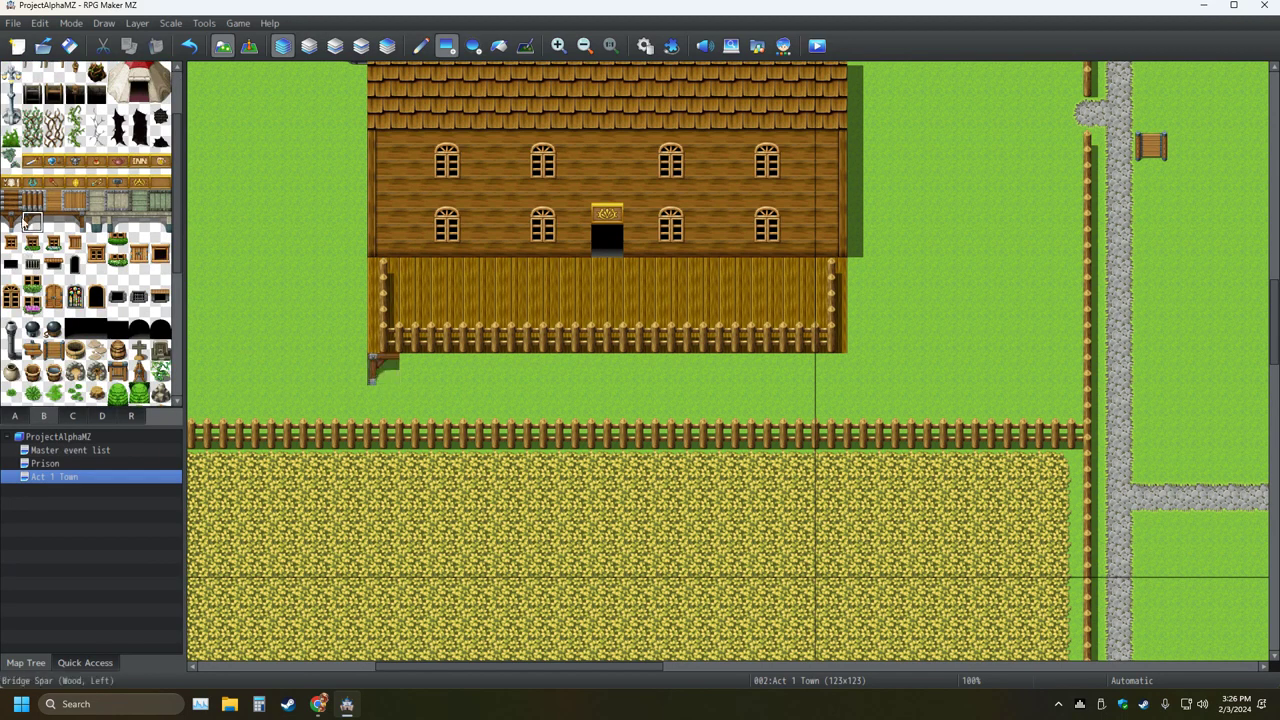
{"action": "left_click", "coordinate": [52, 203]}
{"action": "left_click", "coordinate": [46, 221]}
{"action": "left_click_drag", "start_coordinate": [420, 368], "coordinate": [812, 367]}
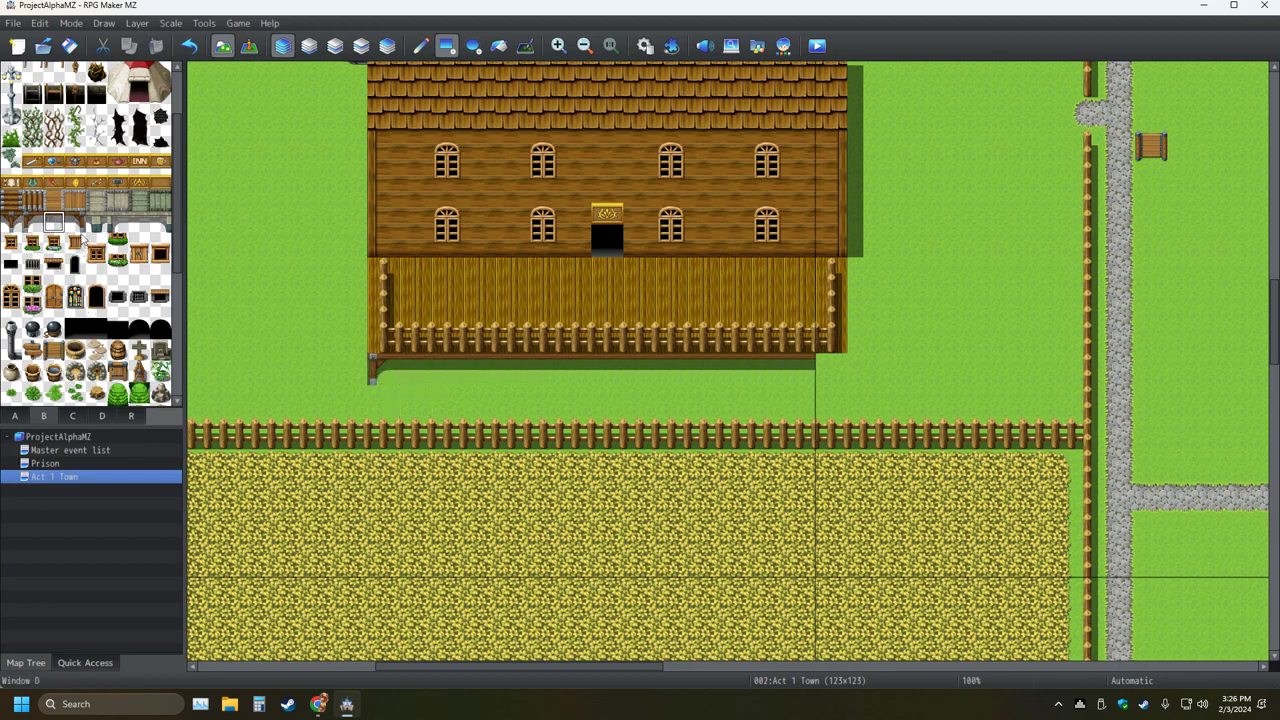
{"action": "left_click", "coordinate": [75, 222]}
{"action": "left_click", "coordinate": [836, 369]}
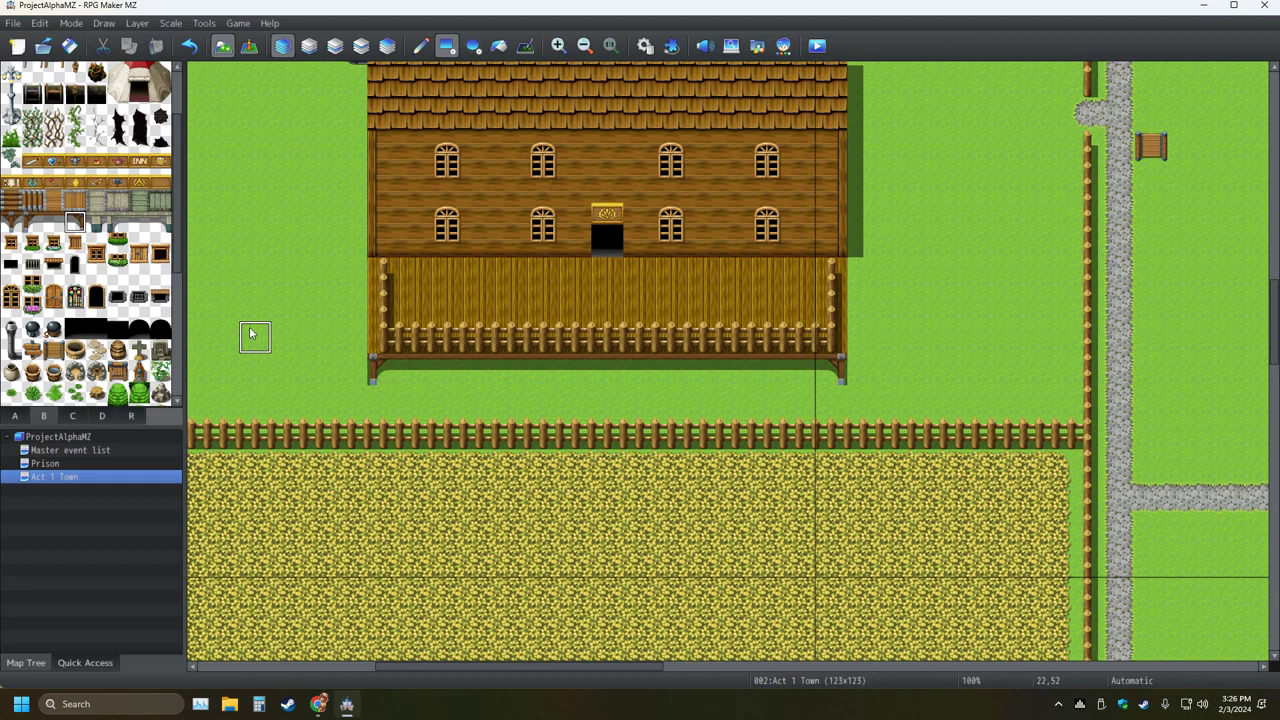
Set the player's starting position on the grass tile directly left of the deck, at 25,51
{"action": "left_click", "coordinate": [243, 47]}
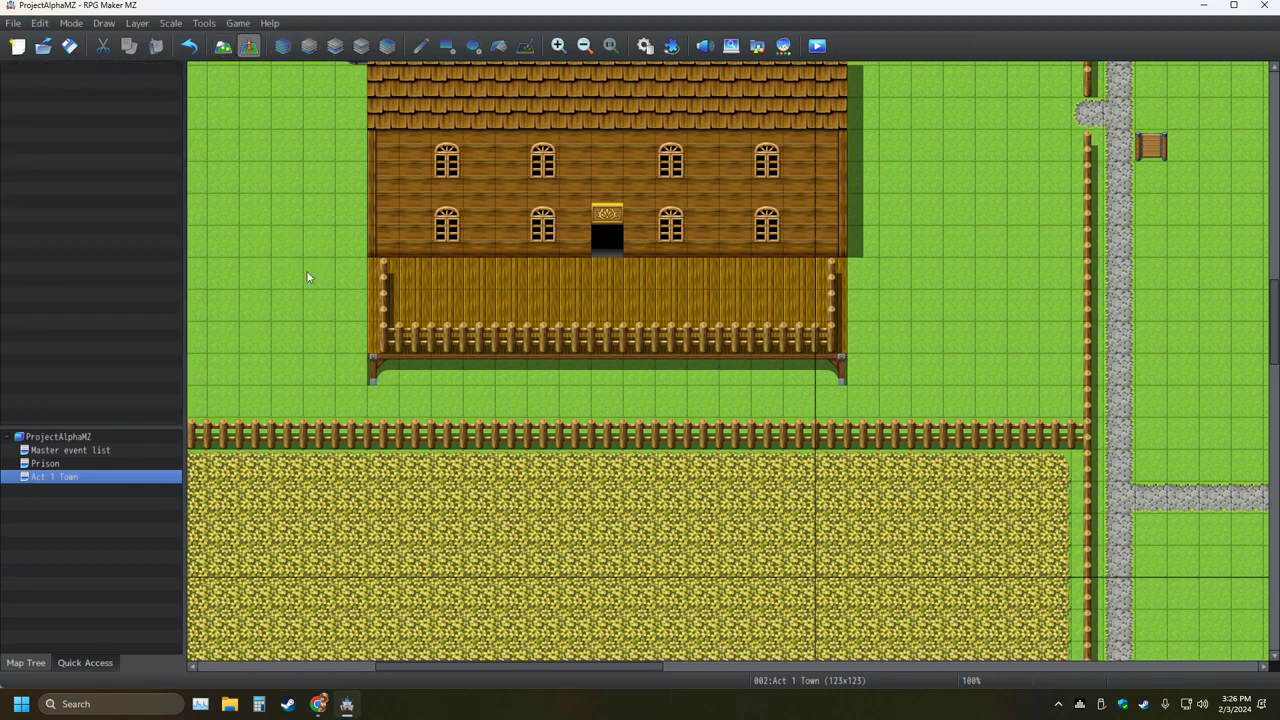
{"action": "right_click", "coordinate": [349, 309]}
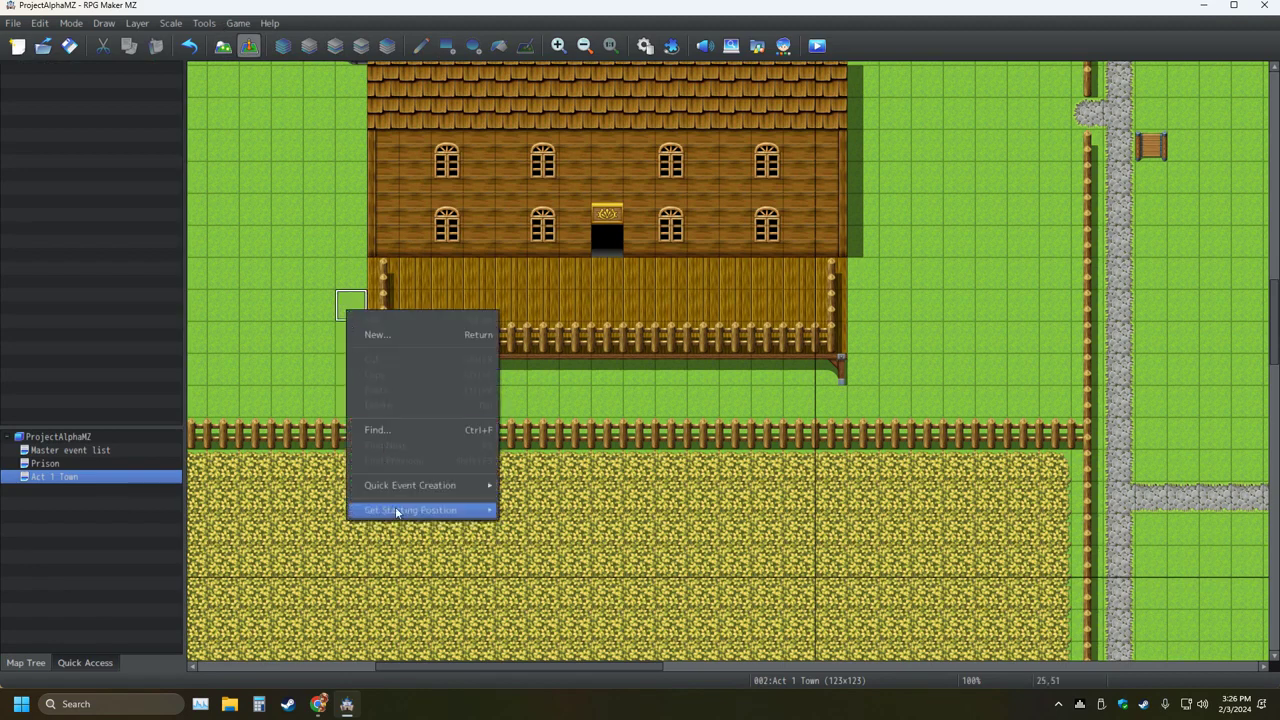
{"action": "mouse_move", "coordinate": [420, 510]}
{"action": "left_click", "coordinate": [560, 510]}
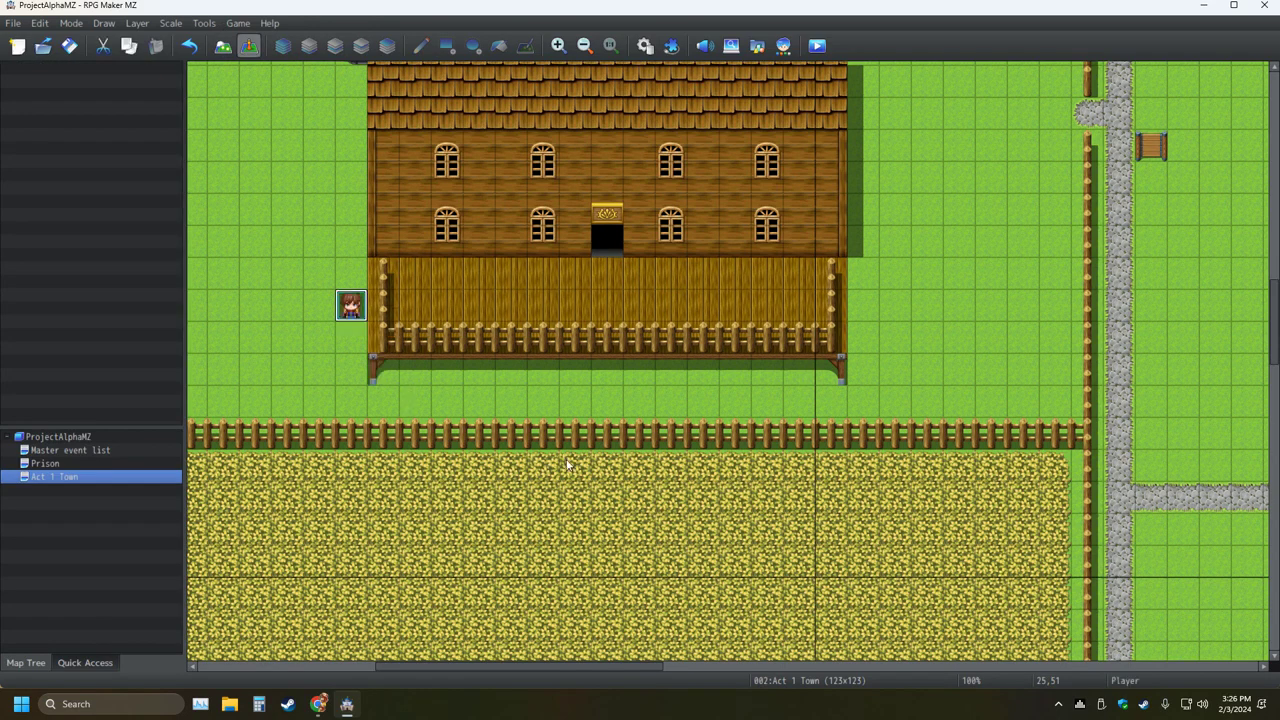
Run a playtest and start a new game to check the fenced deck in play
{"action": "left_click", "coordinate": [817, 46]}
{"action": "left_click", "coordinate": [612, 370]}
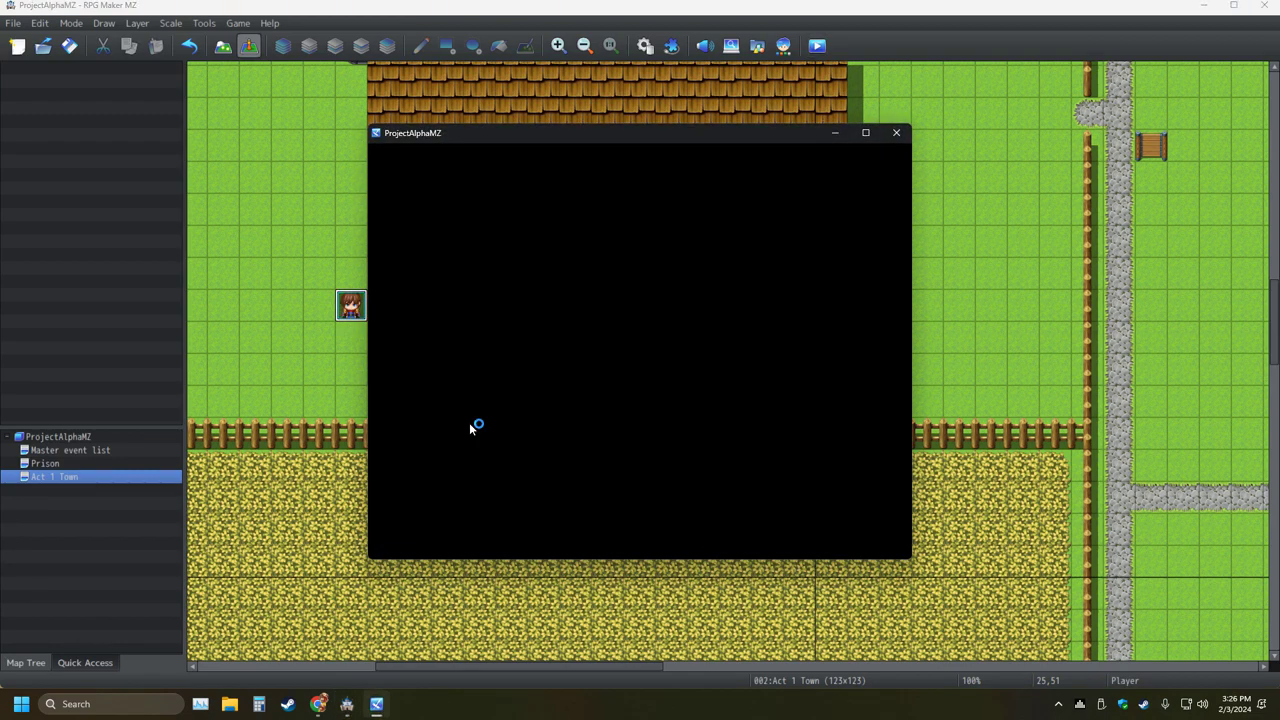
{"action": "key", "text": "Return"}
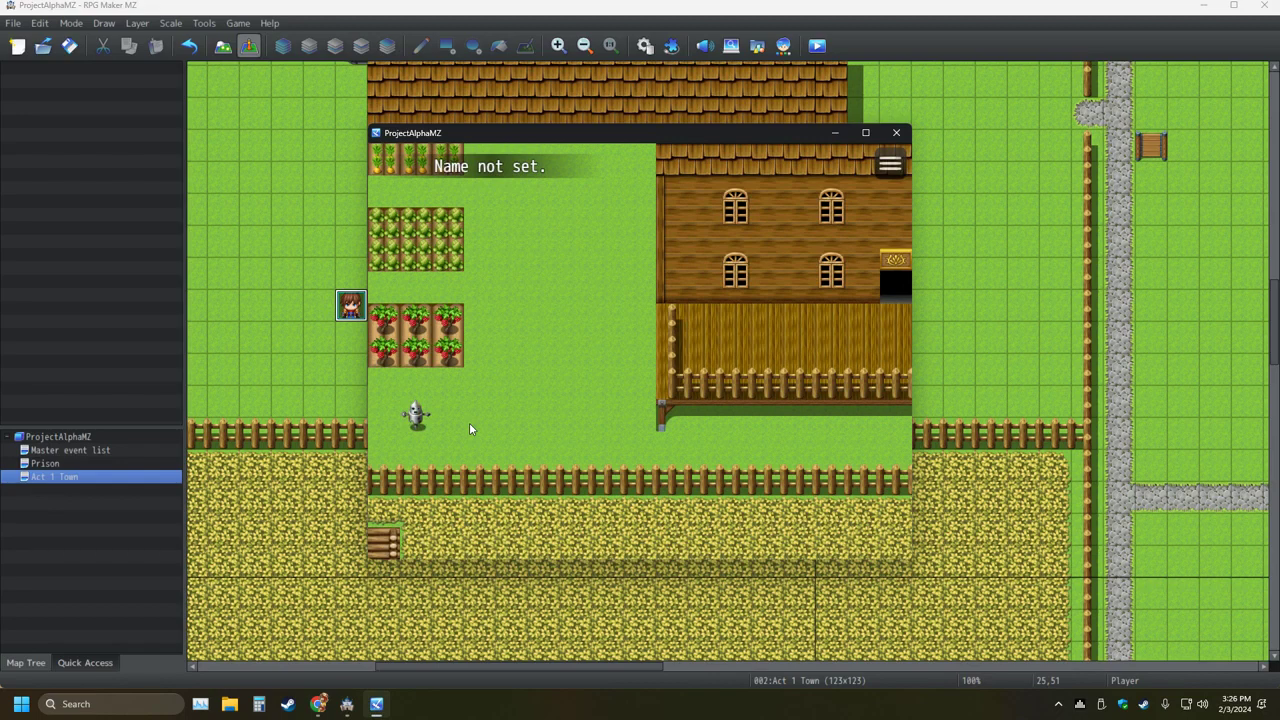
{"action": "key", "text": "Return"}
Turn off the Start in Transparent option in the database's System 1 settings
{"action": "left_click", "coordinate": [644, 46]}
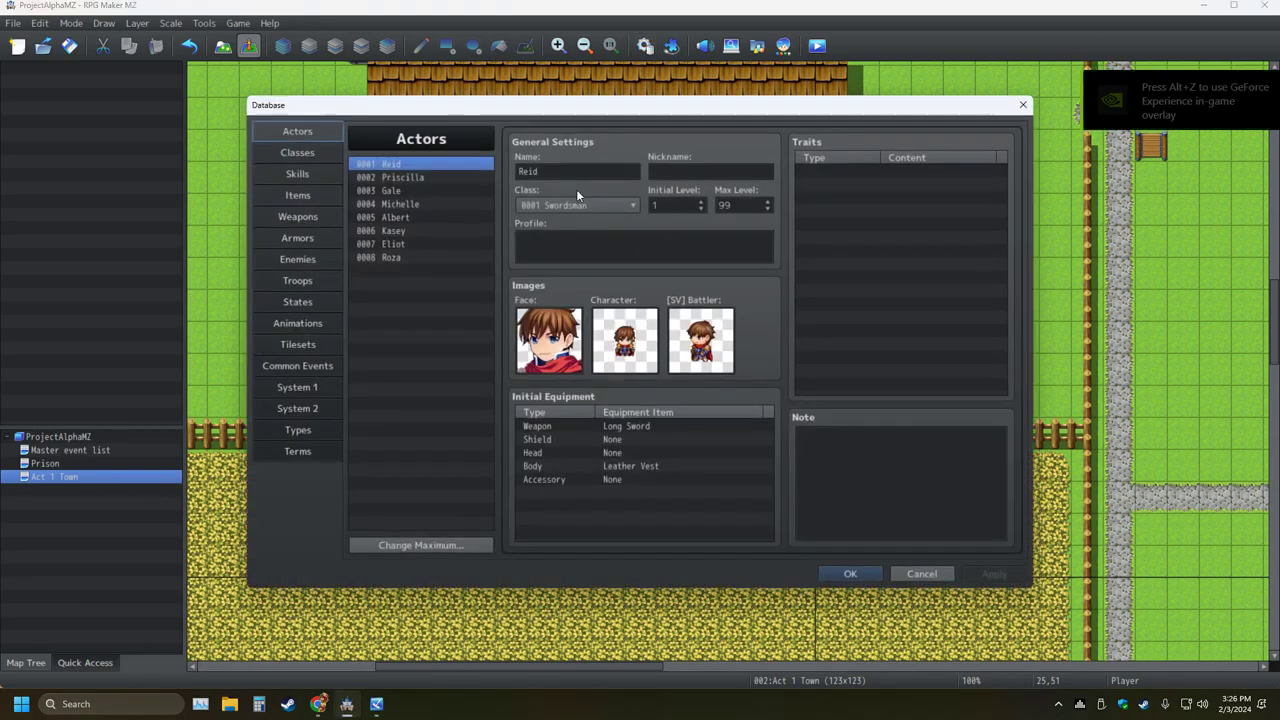
{"action": "left_click", "coordinate": [300, 388]}
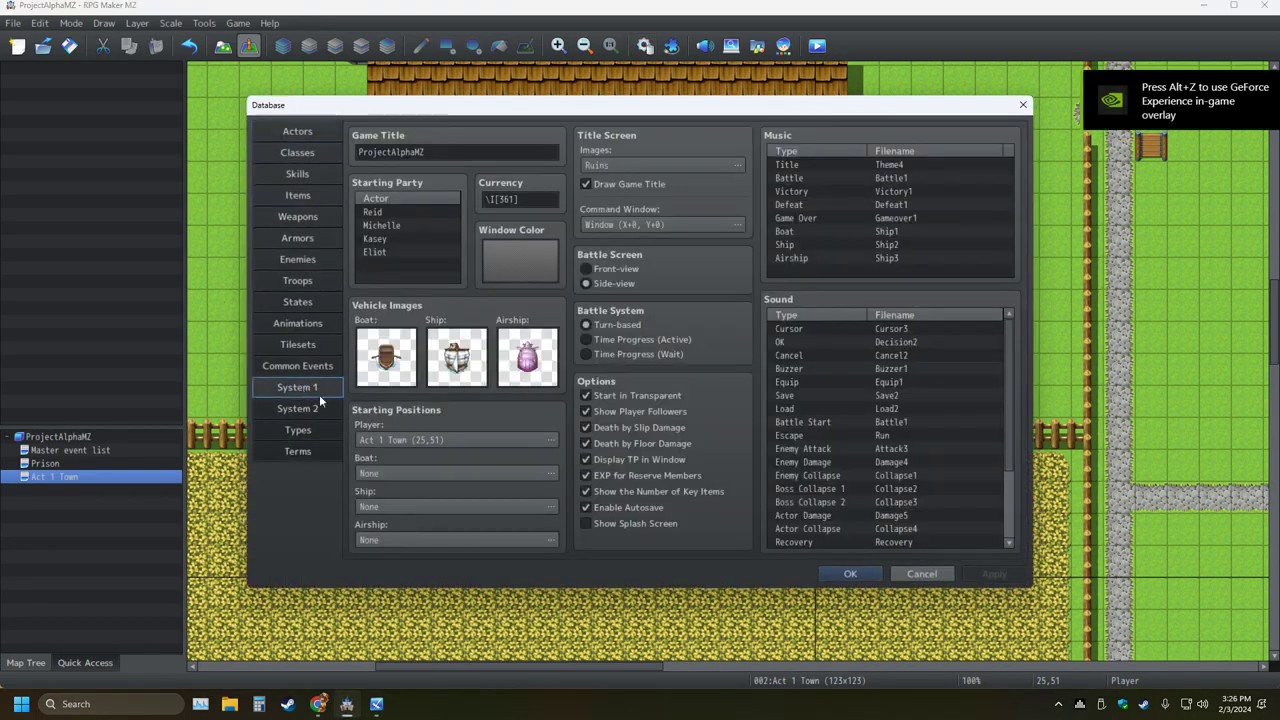
{"action": "left_click", "coordinate": [586, 396]}
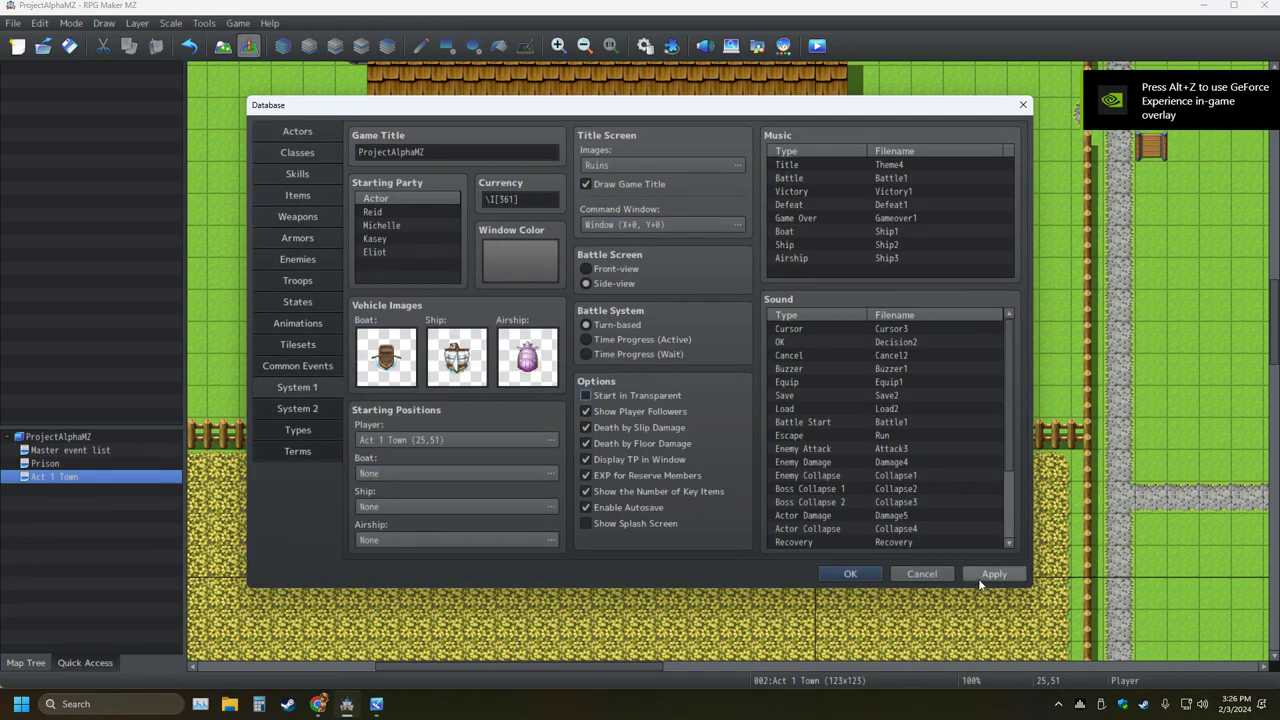
{"action": "left_click", "coordinate": [849, 574]}
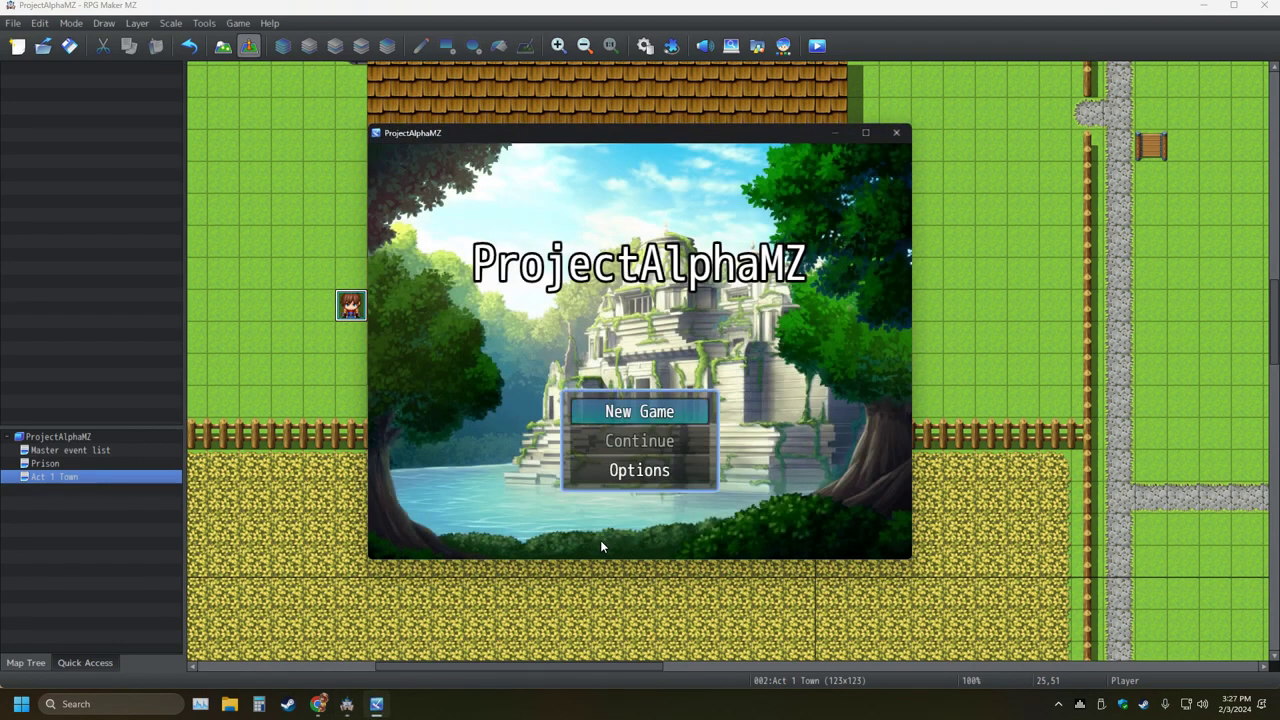
Start a new game in a playtest, walk the party around the fenced deck and vegetable plots, and close the playtest
{"action": "key", "text": "Return"}
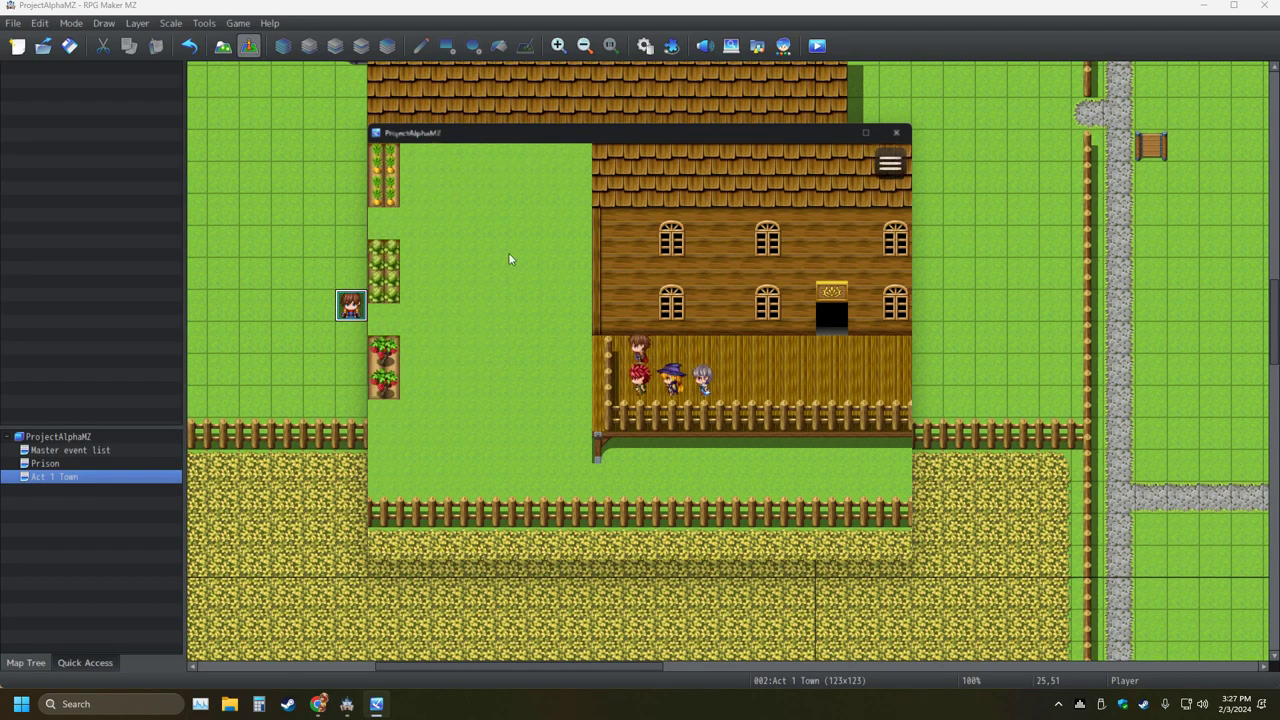
{"action": "left_click_drag", "start_coordinate": [480, 320], "coordinate": [631, 230]}
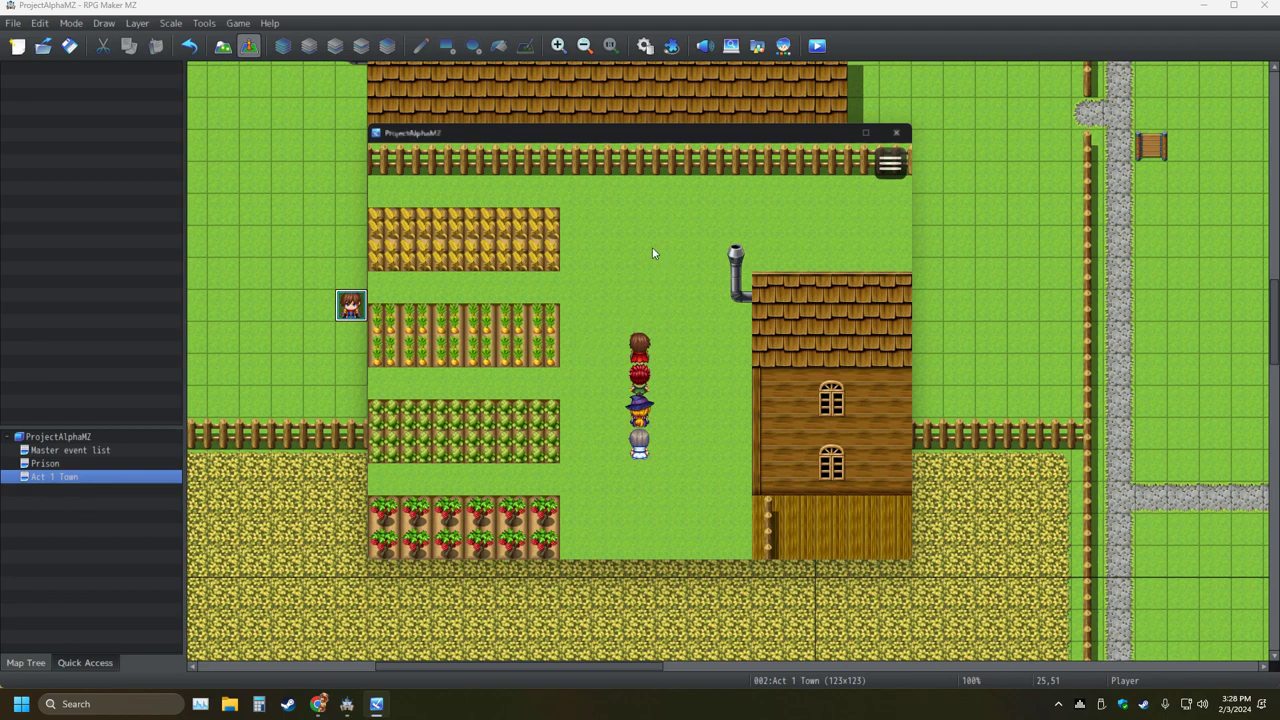
{"action": "left_click", "coordinate": [640, 510]}
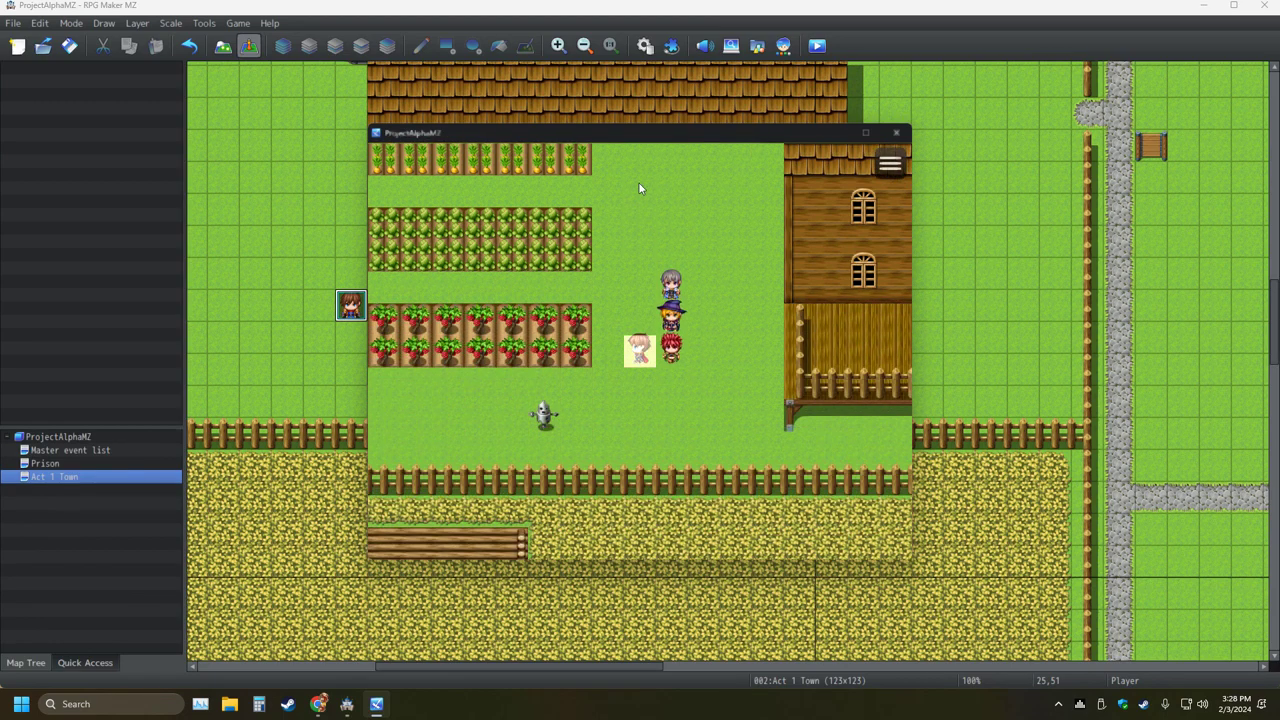
{"action": "left_click", "coordinate": [640, 188]}
{"action": "left_click", "coordinate": [710, 370]}
{"action": "left_click", "coordinate": [615, 320]}
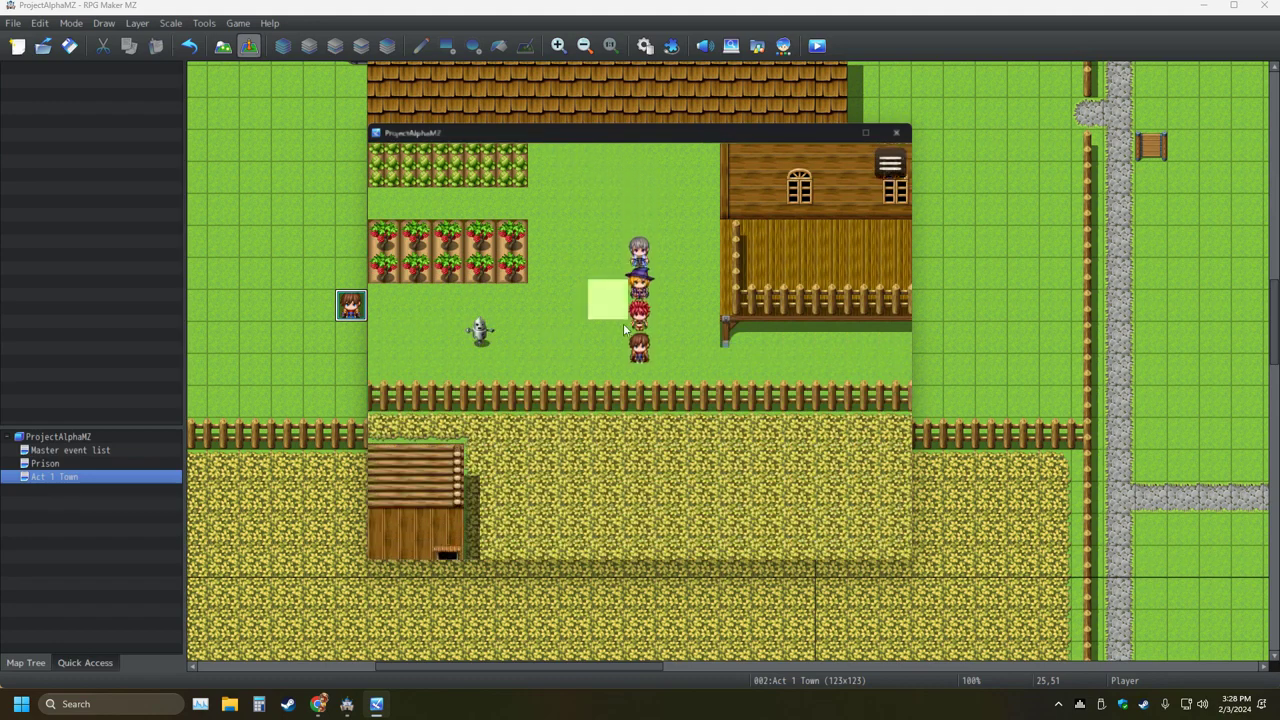
{"action": "left_click", "coordinate": [632, 180]}
{"action": "left_click", "coordinate": [687, 265]}
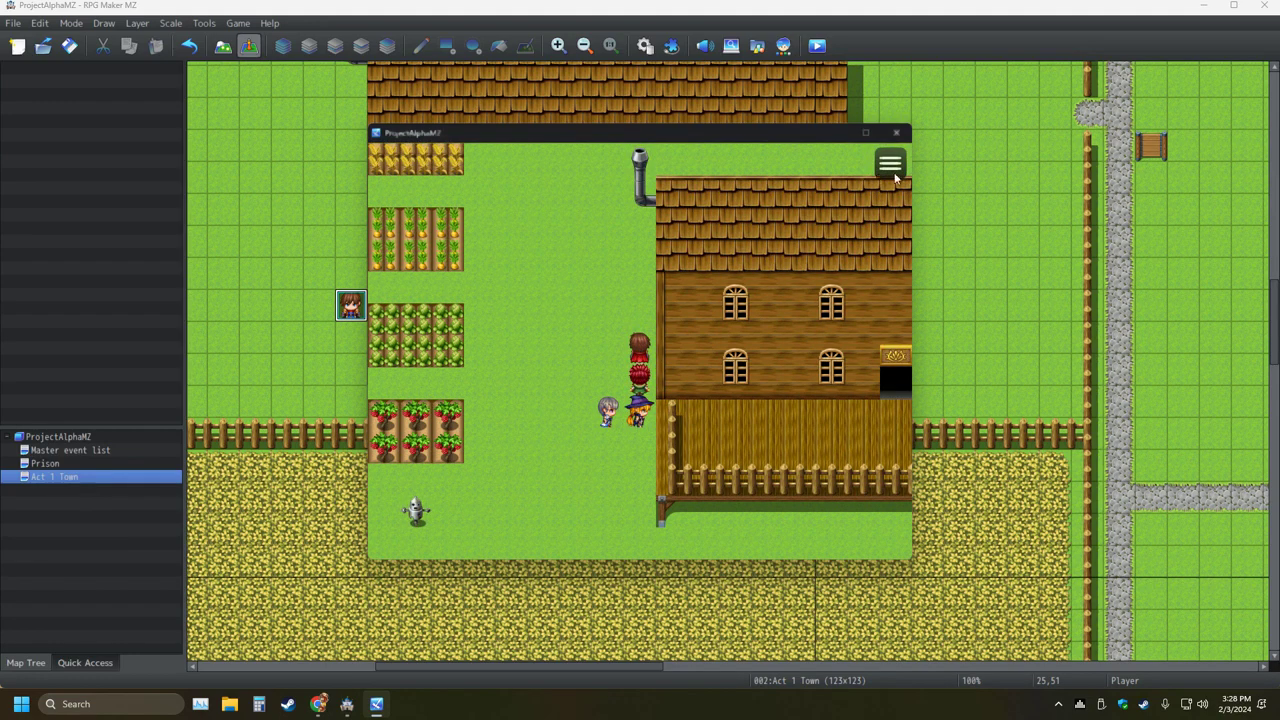
{"action": "left_click", "coordinate": [892, 170]}
{"action": "left_click", "coordinate": [888, 166]}
{"action": "left_click", "coordinate": [888, 166]}
{"action": "left_click", "coordinate": [886, 162]}
{"action": "left_click", "coordinate": [896, 132]}
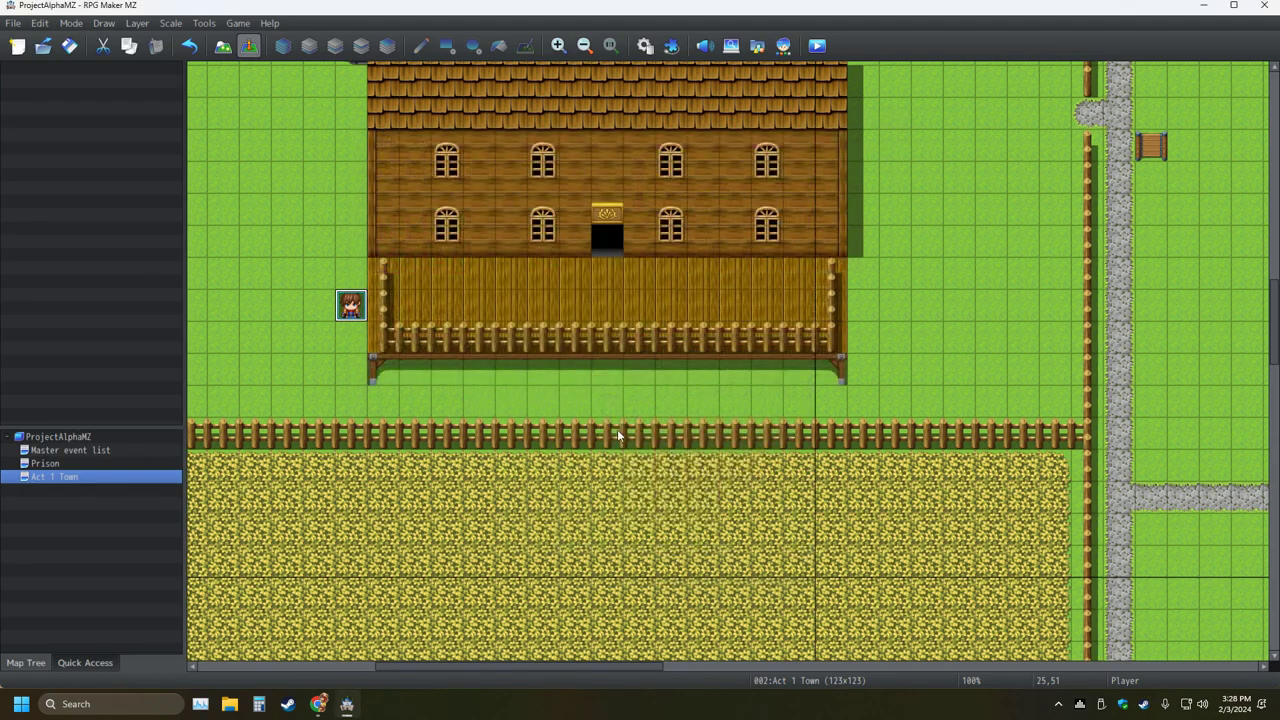